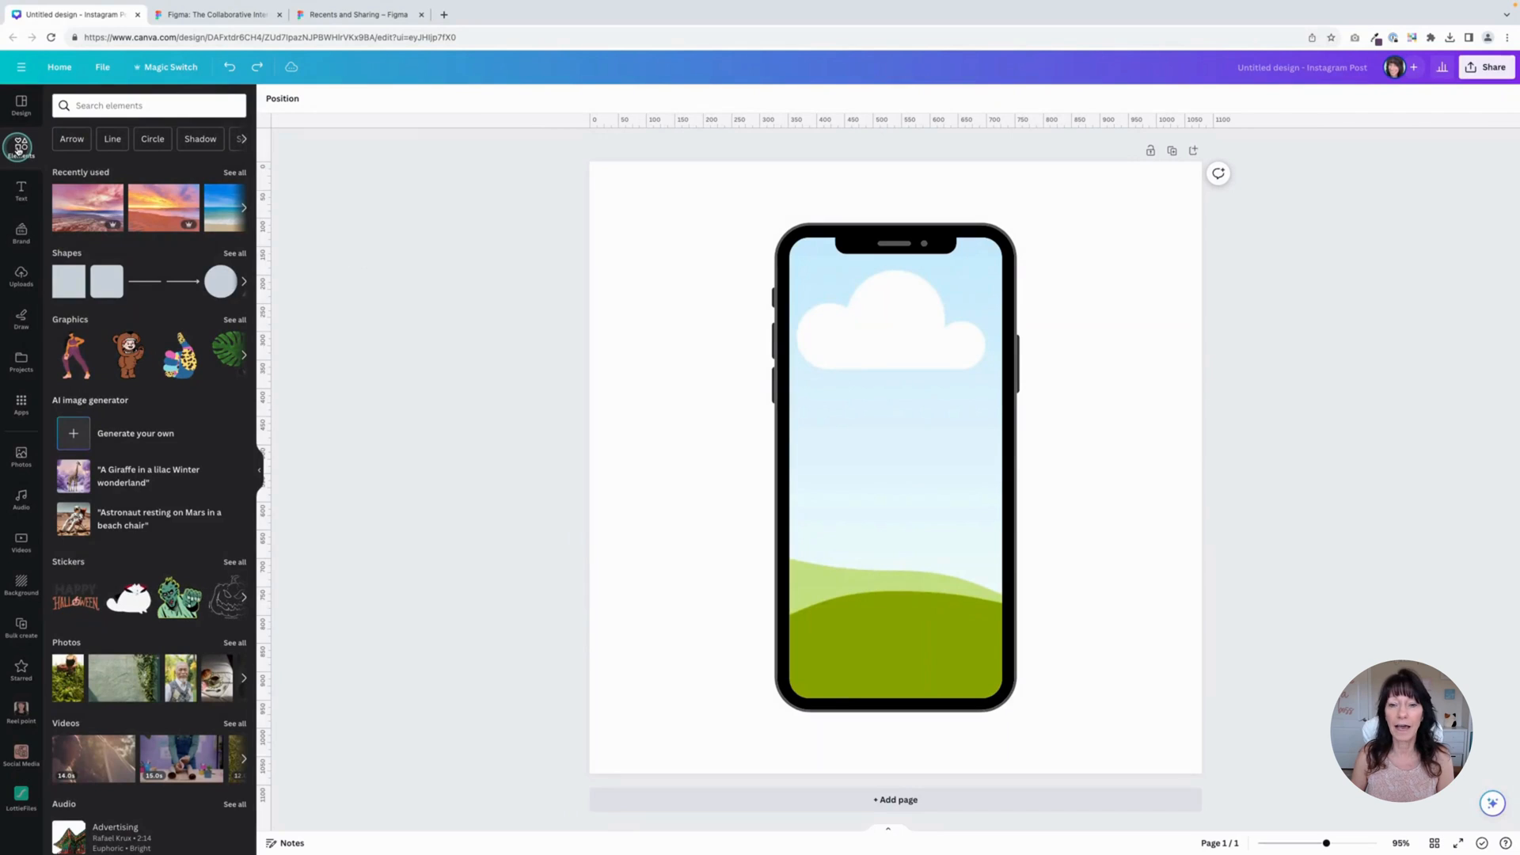
- Browse the full collection of frames in the elements library and return to the elements overview
scroll(129, 271, down, 9)
scroll(128, 272, down, 3)
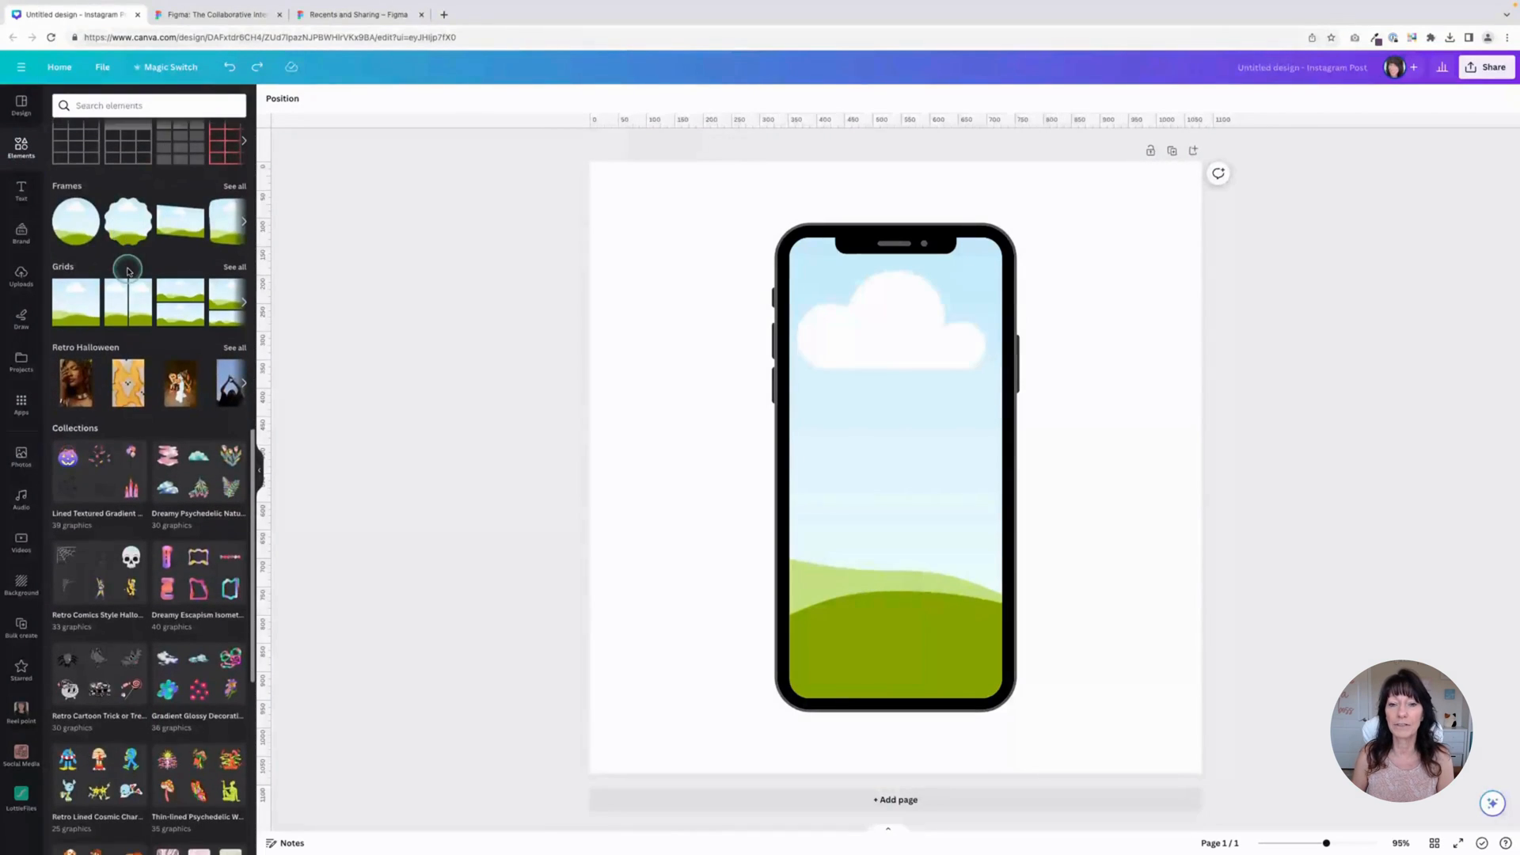
click(235, 188)
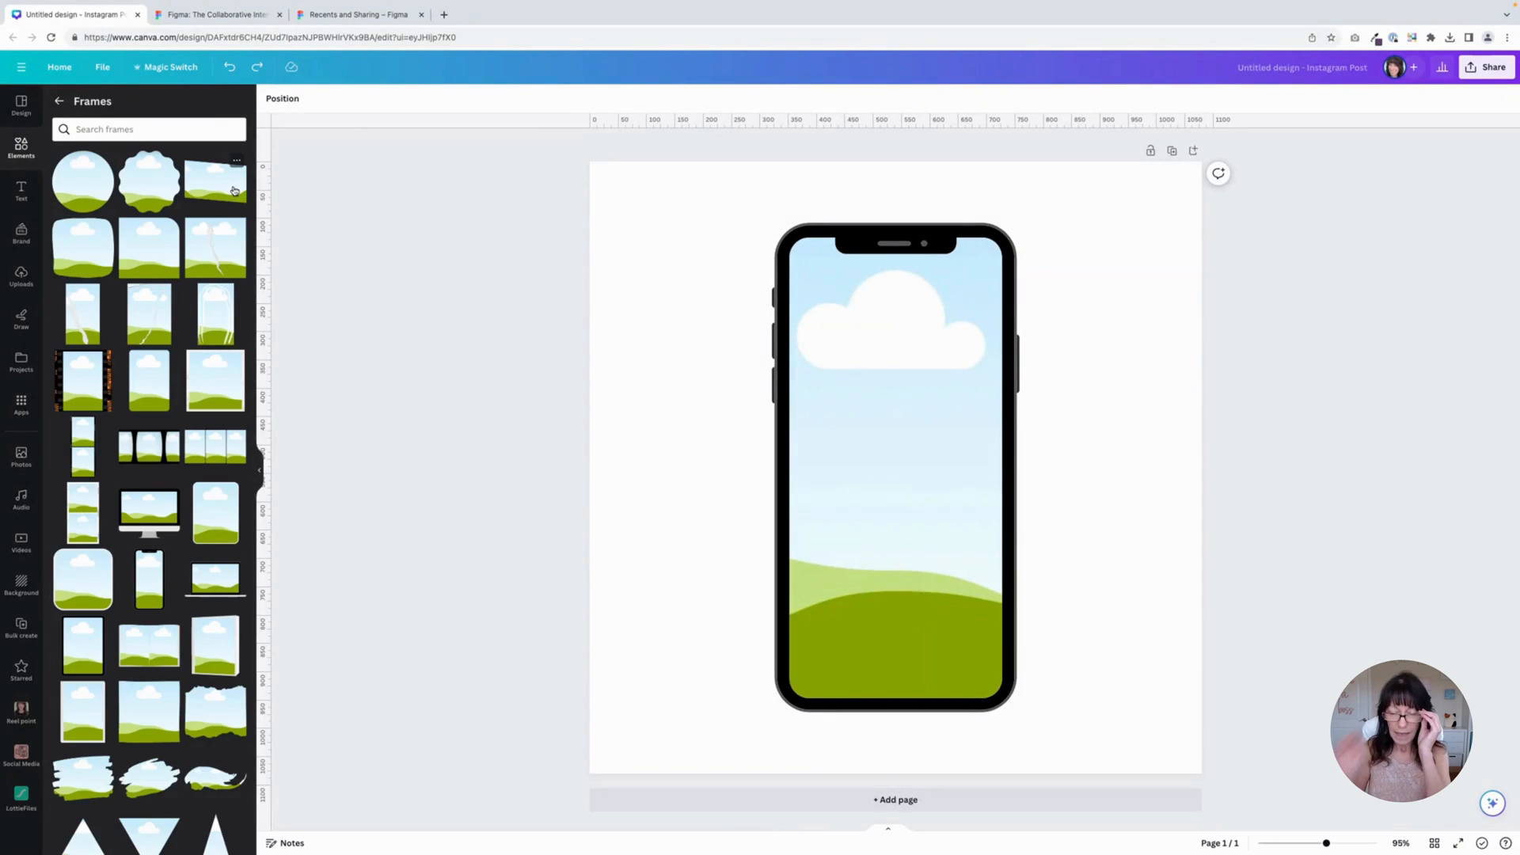
scroll(206, 324, down, 5)
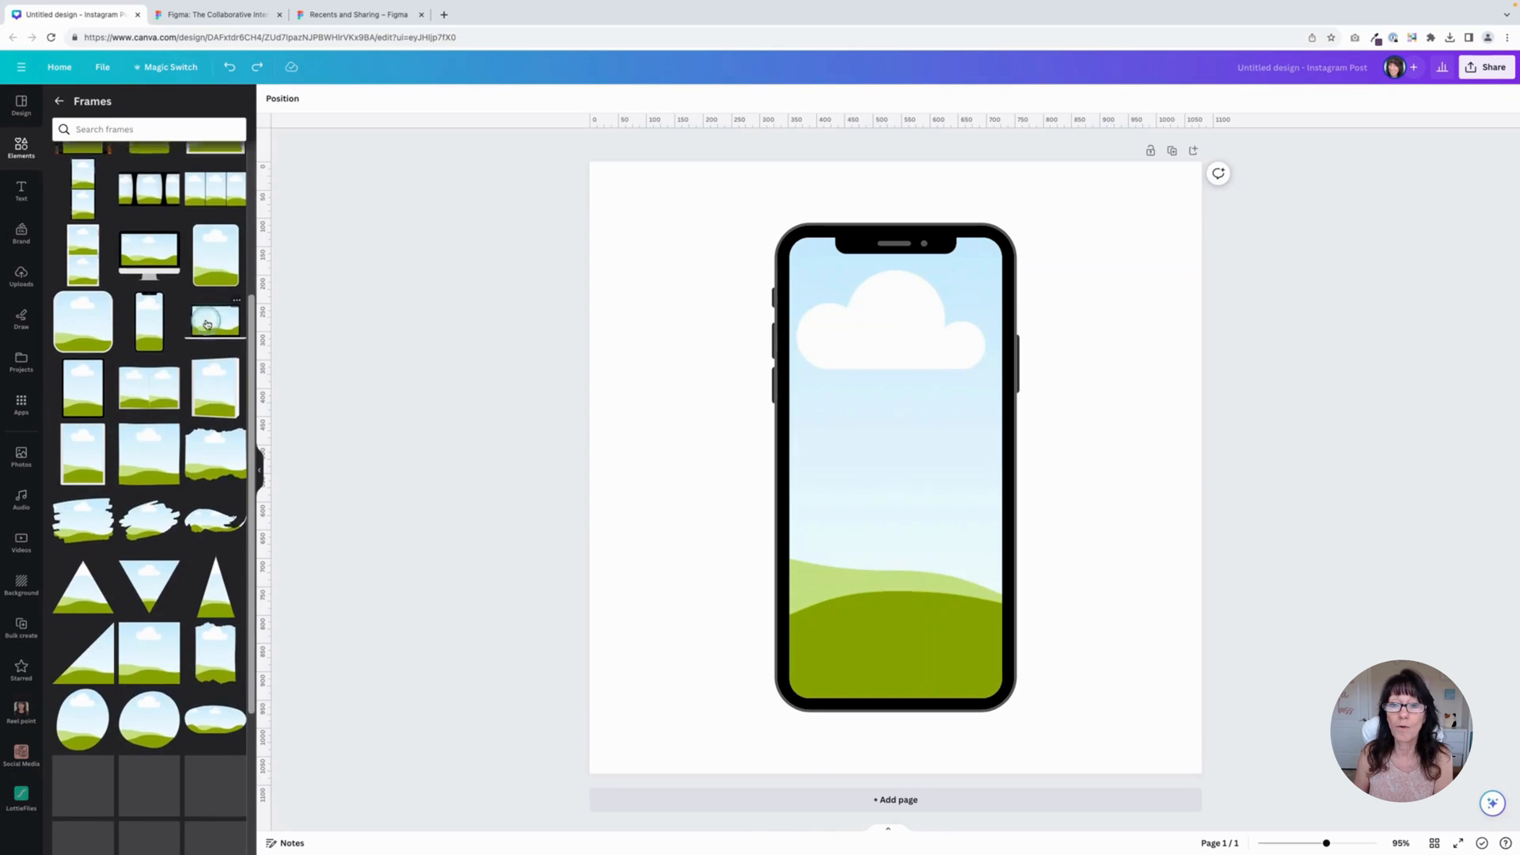
scroll(207, 324, down, 1)
scroll(207, 324, up, 5)
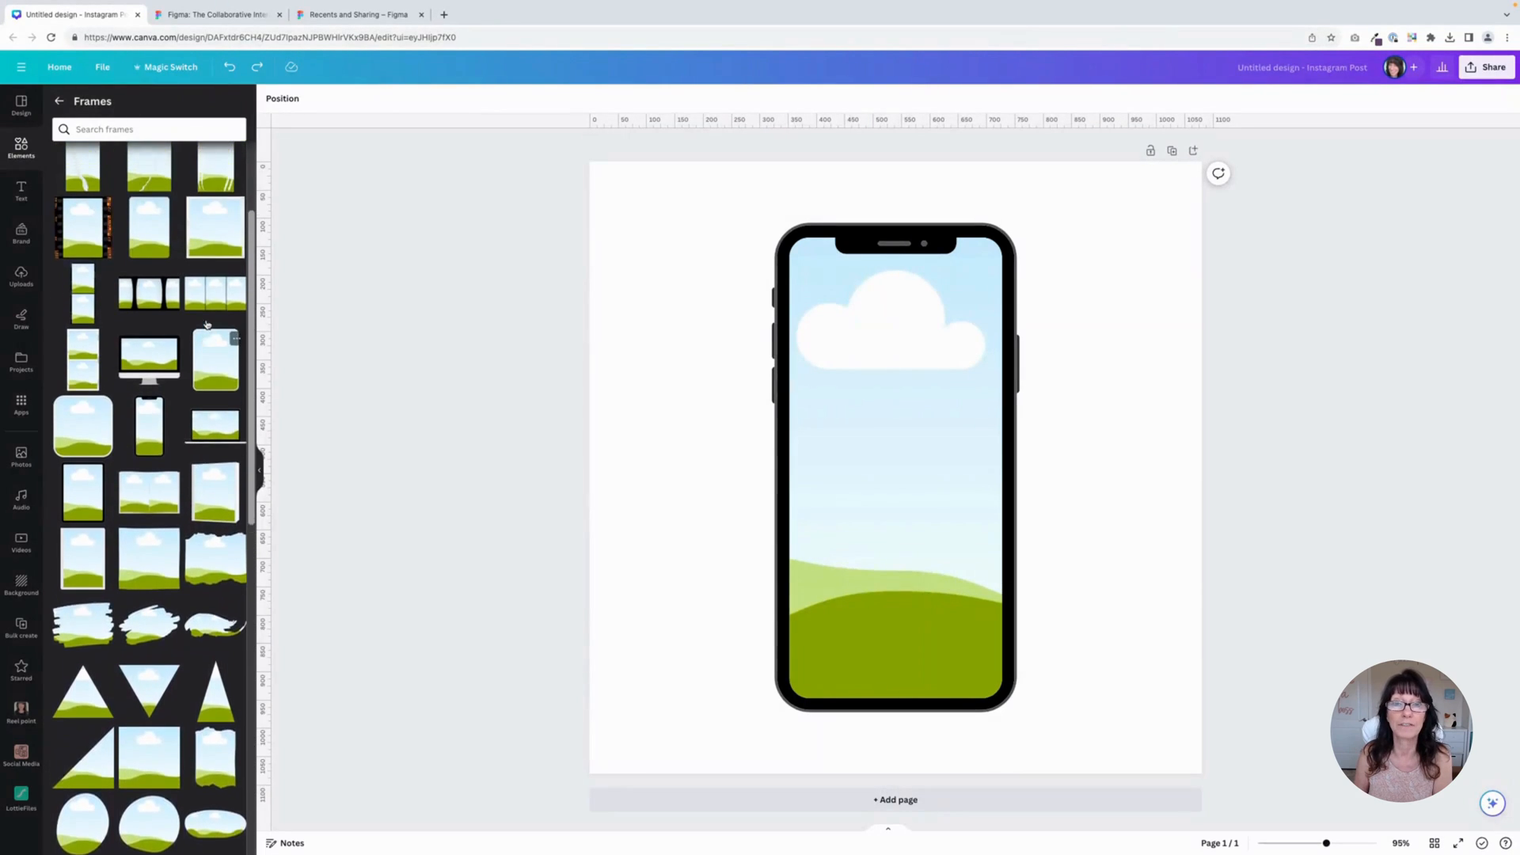
click(59, 100)
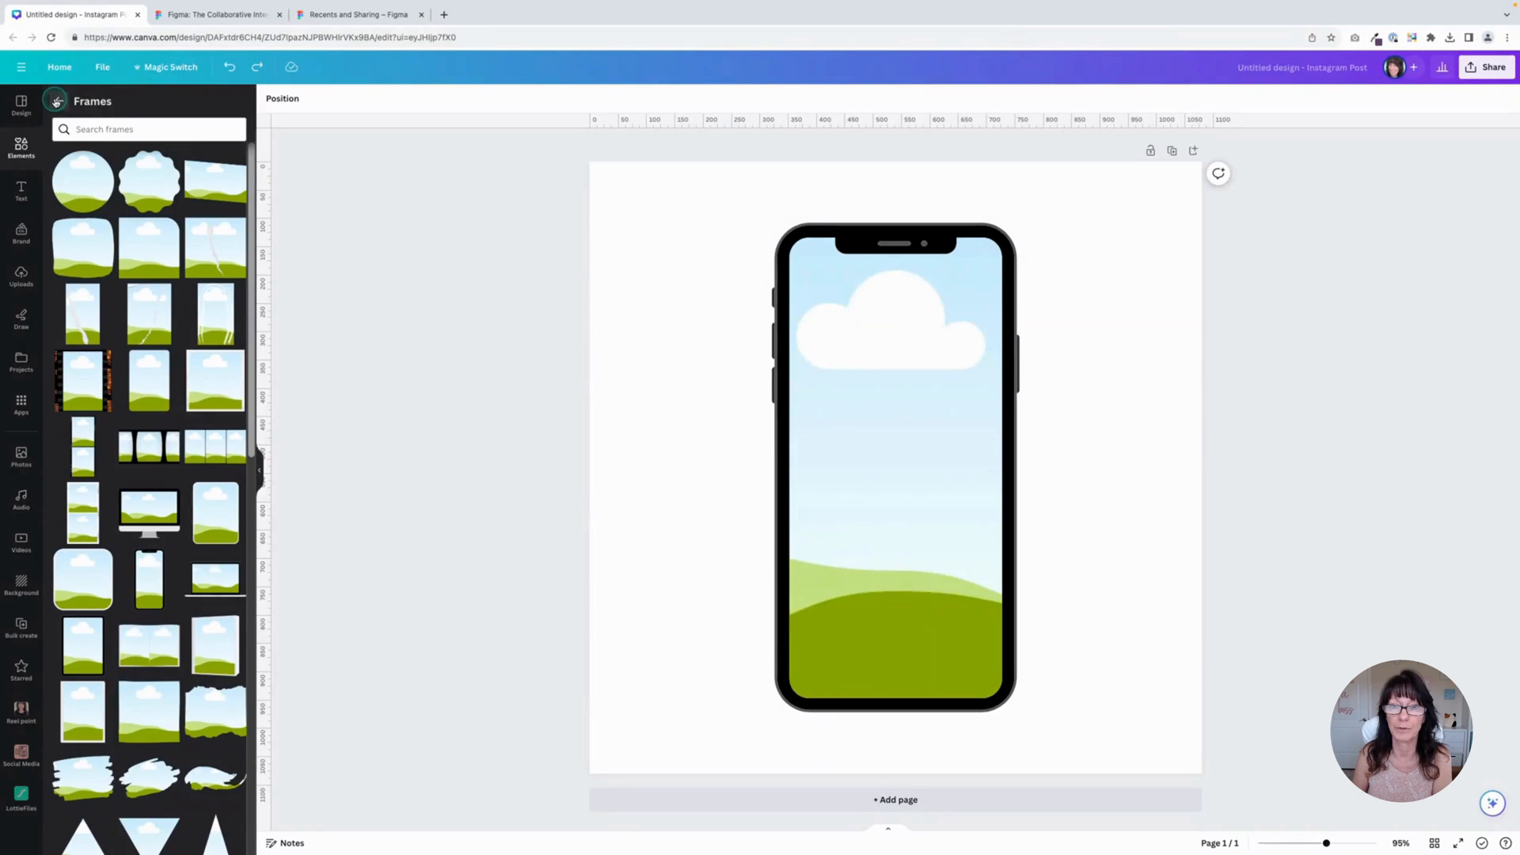
- Search the elements library for coffee and show only the photo results
click(122, 104)
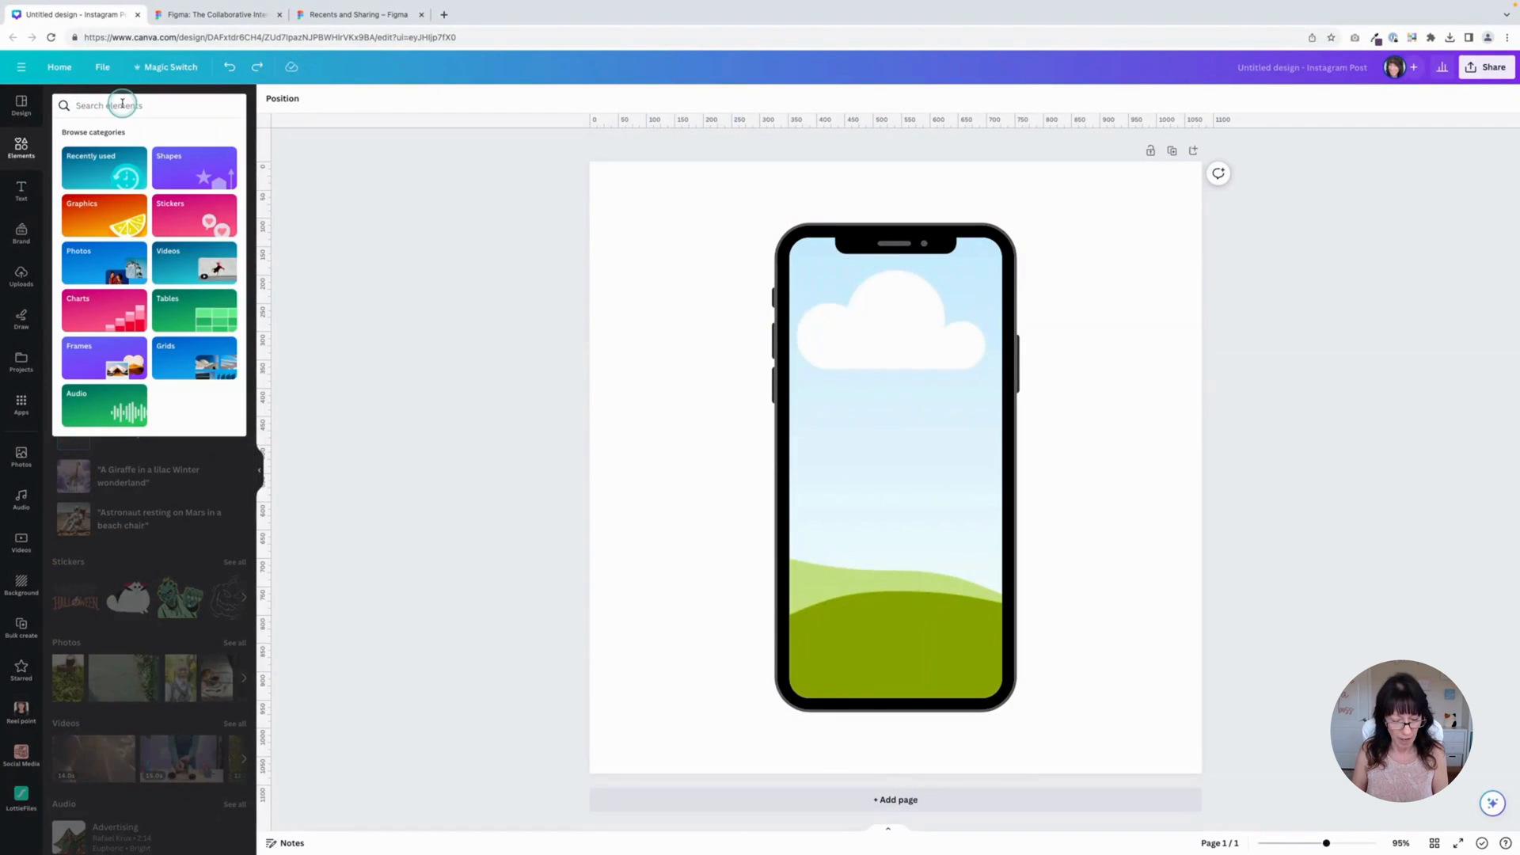
text(cof)
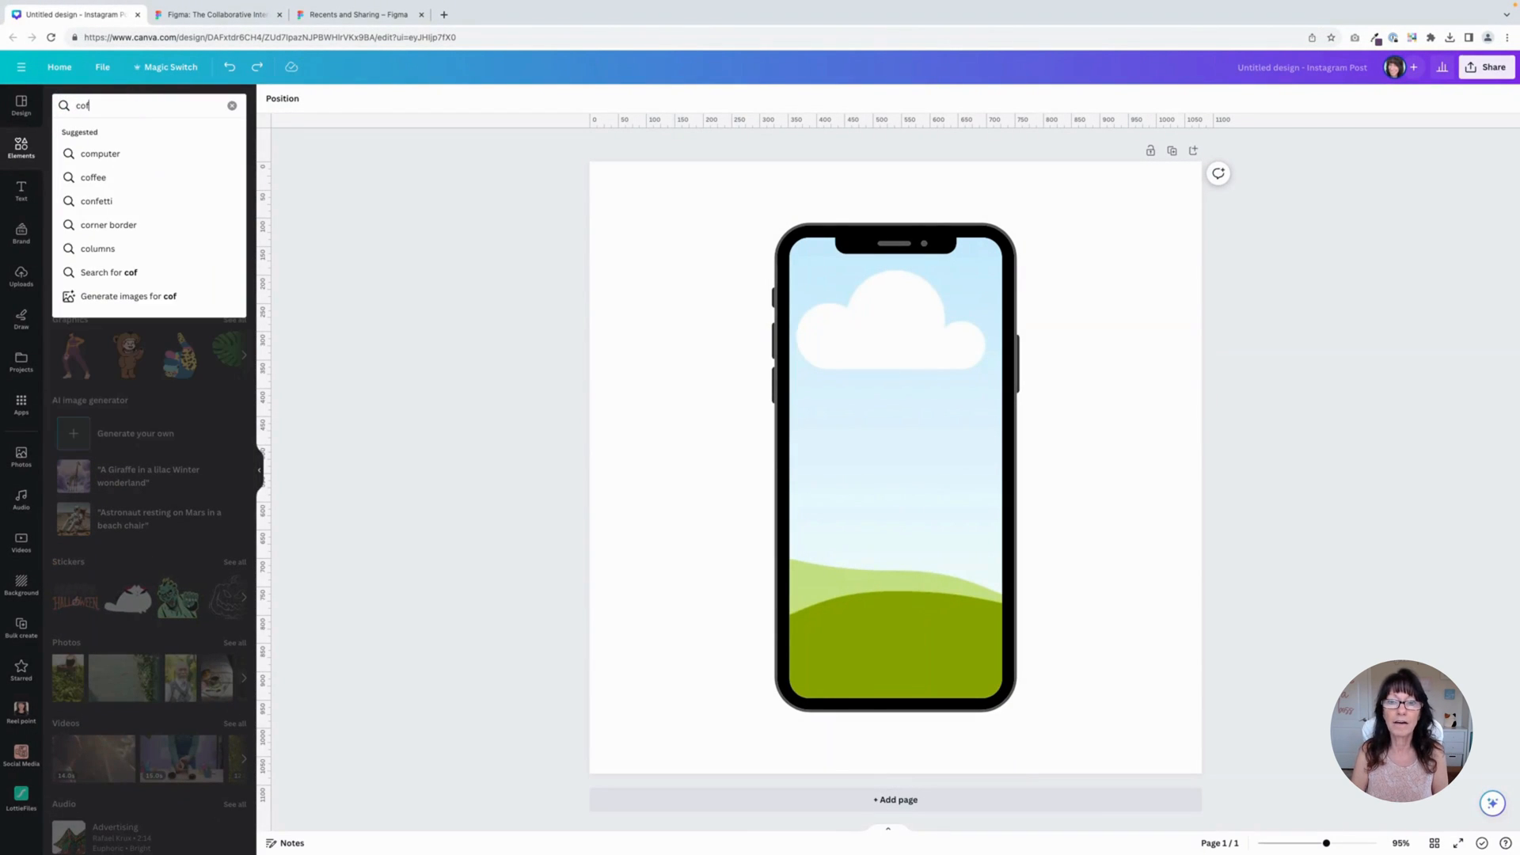
text(fee)
key(Return)
click(133, 136)
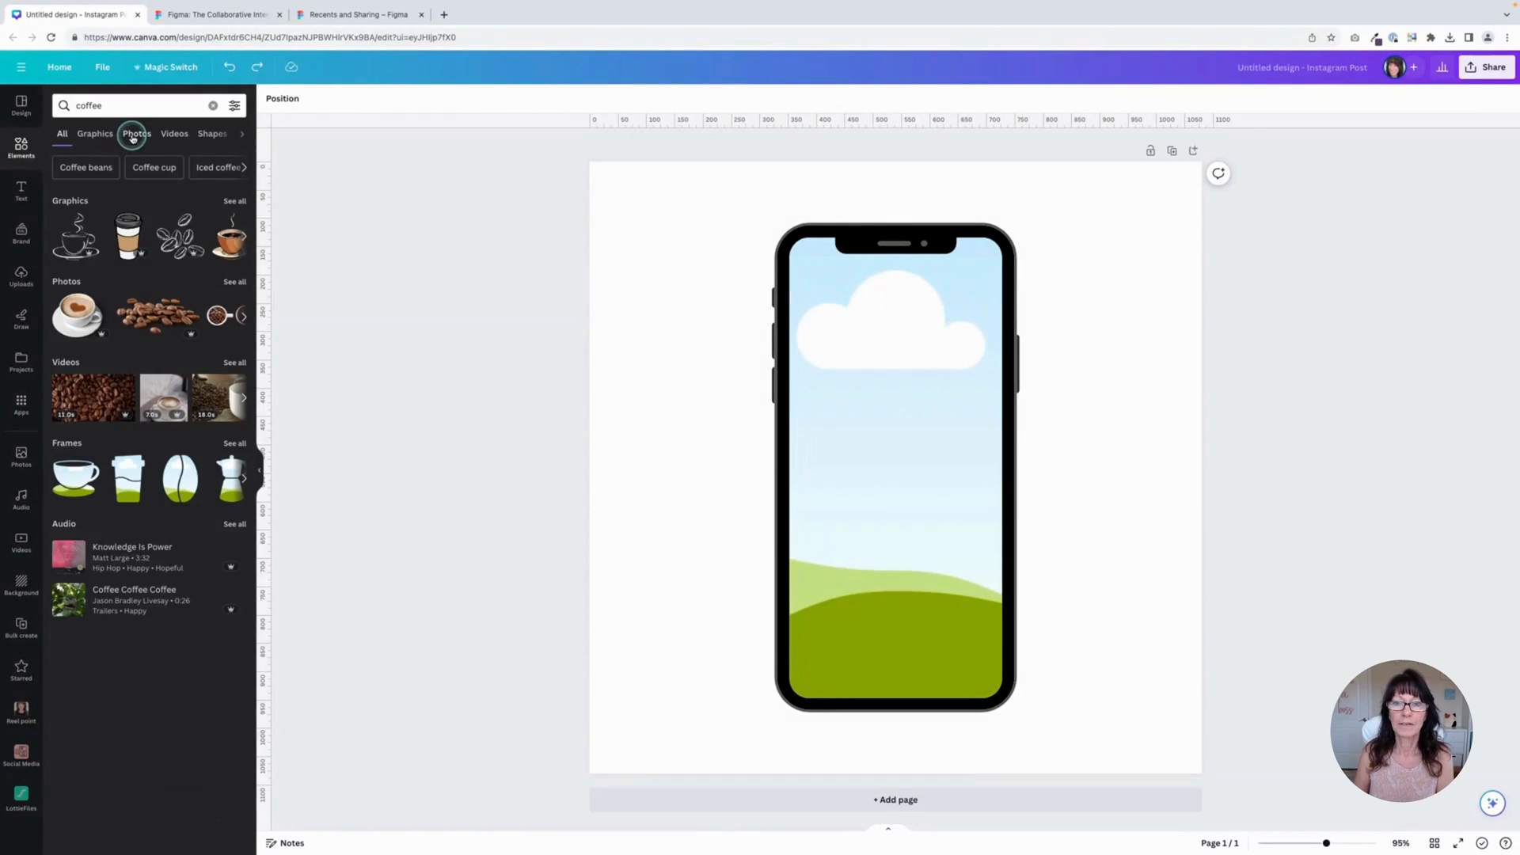
scroll(152, 291, down, 3)
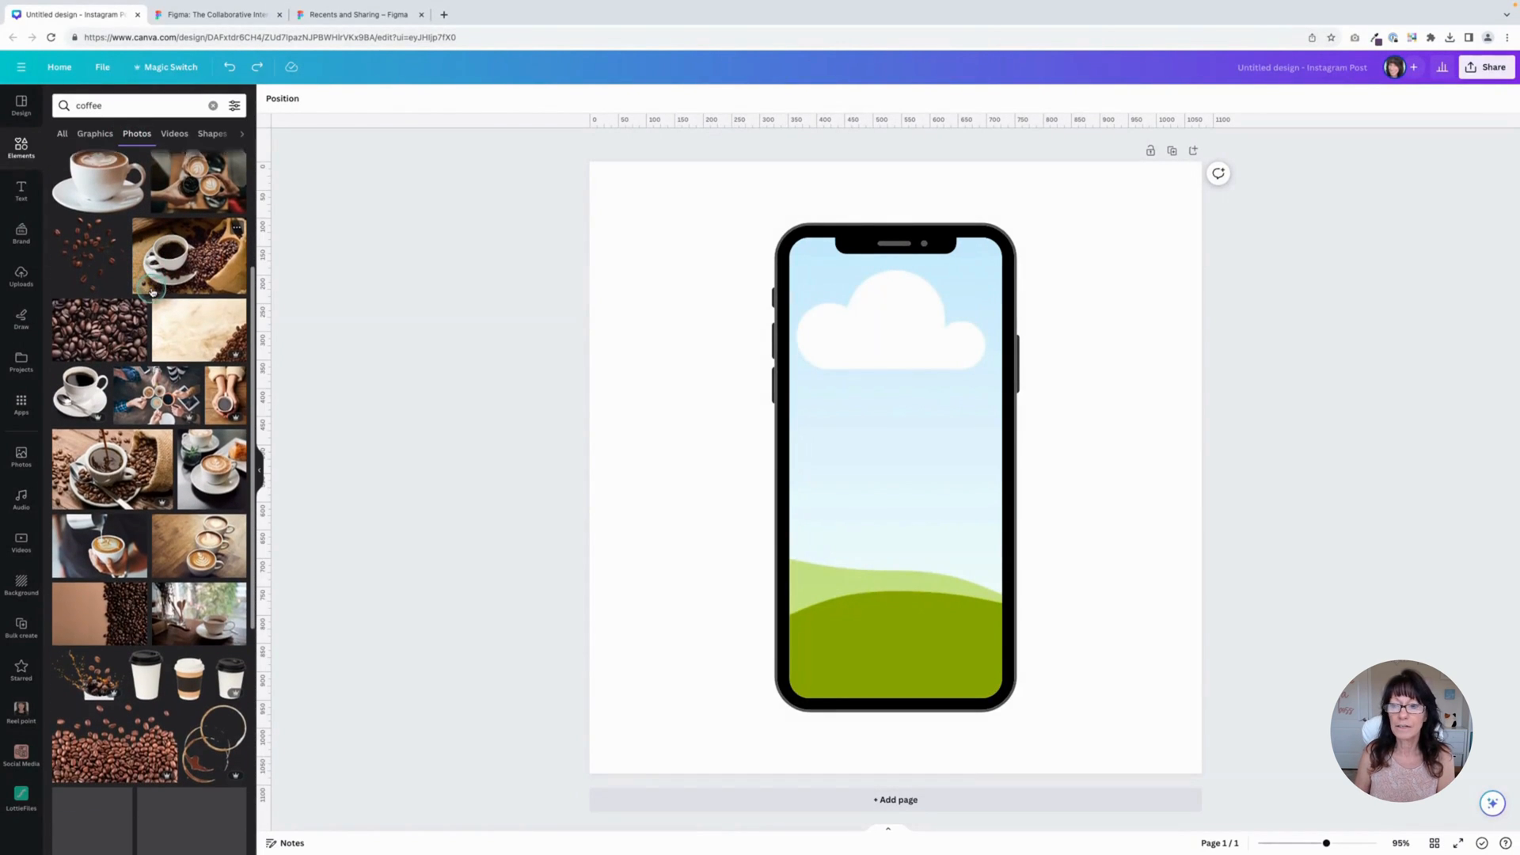
- Place the photo of two hands holding a coffee cup inside the phone frame
click(877, 471)
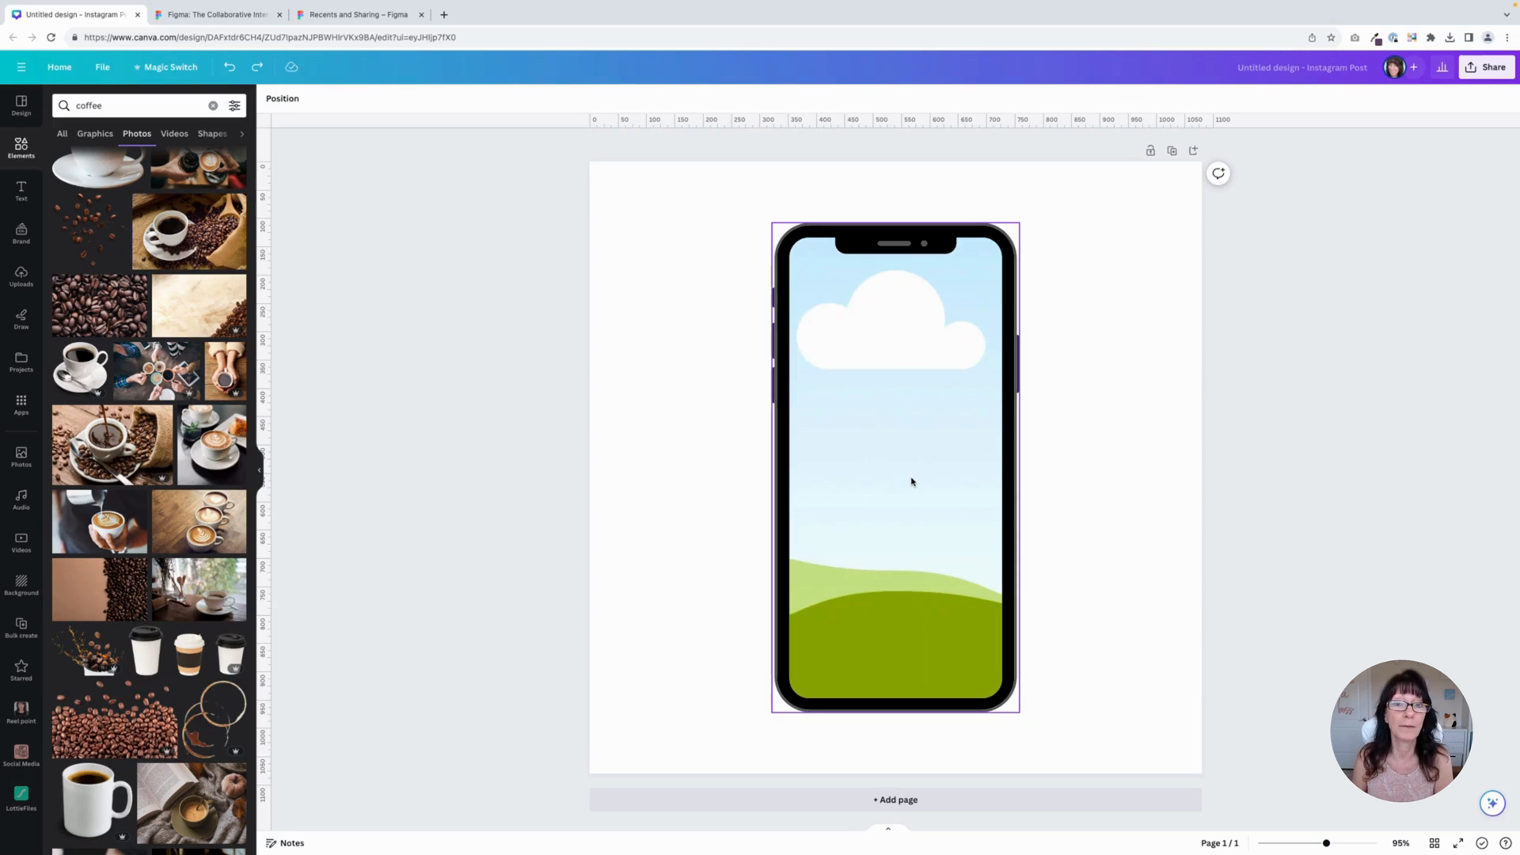
click(611, 445)
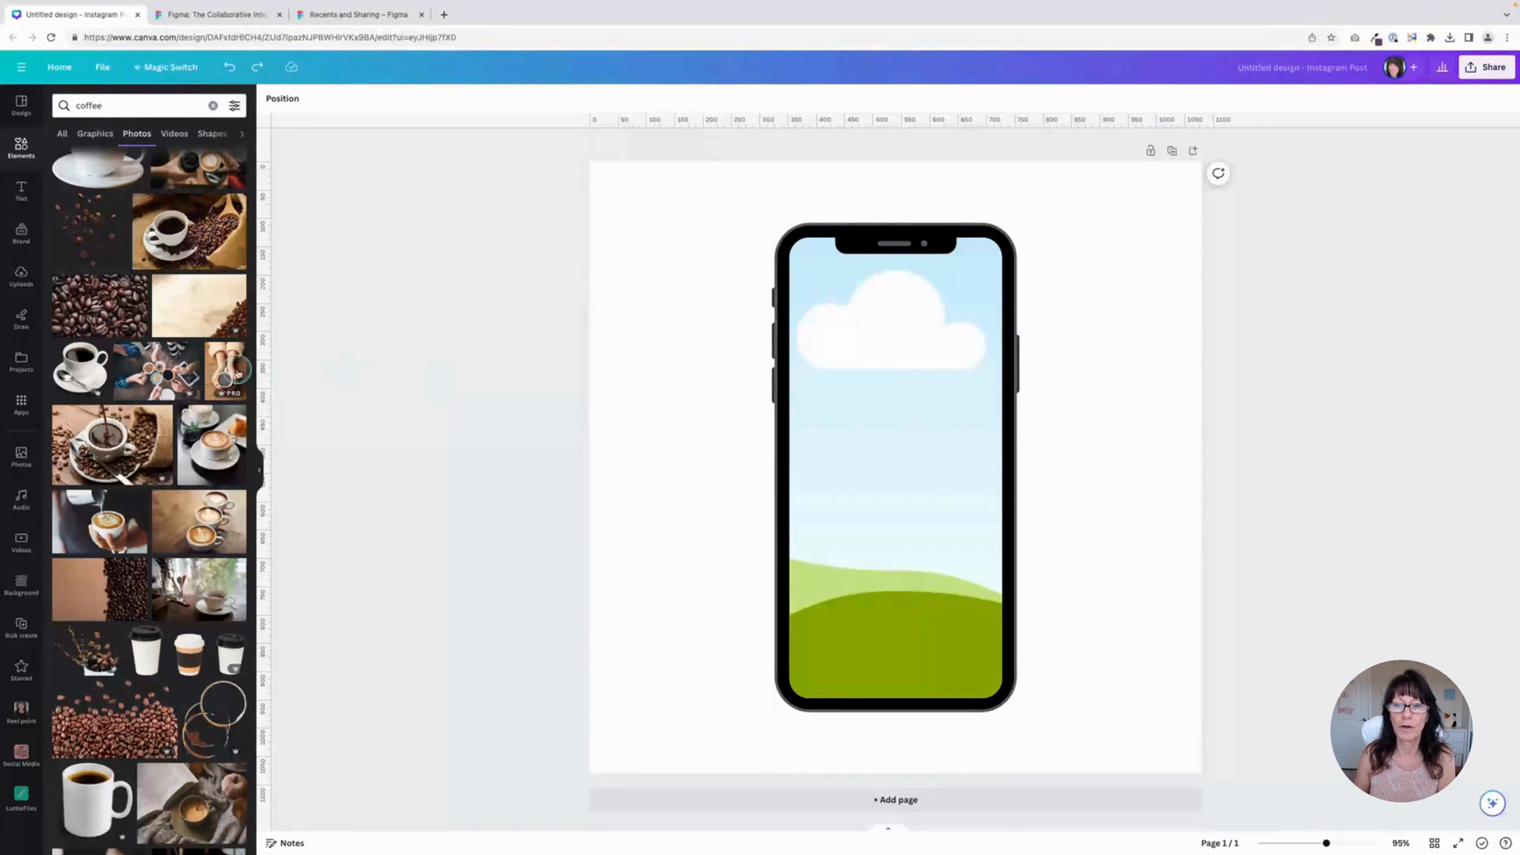
drag(226, 371, 862, 470)
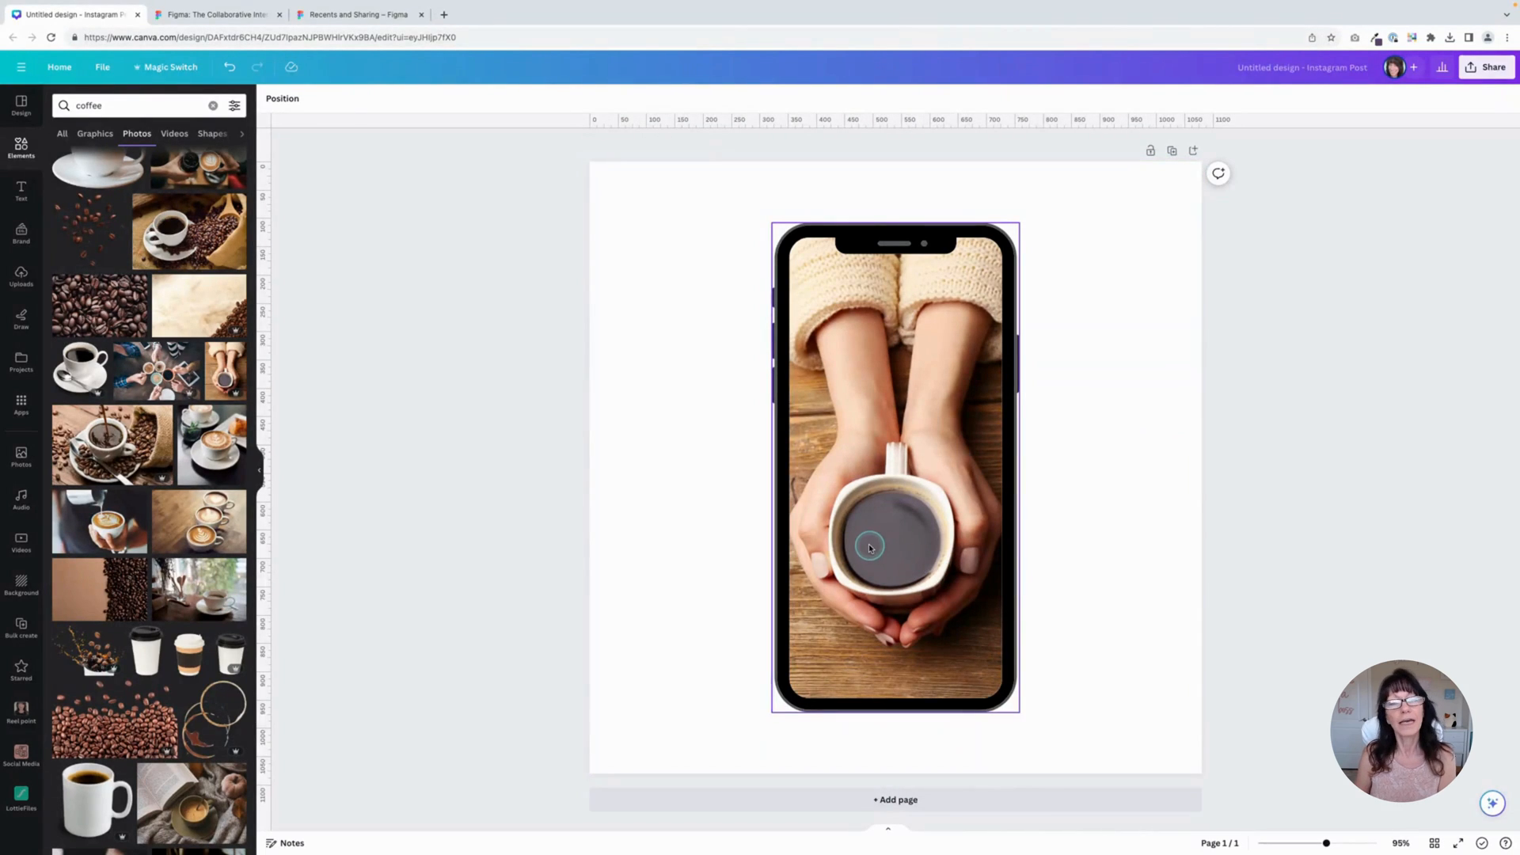
- Enlarge the coffee photo inside the phone frame and reposition it so the cup sits centred on the screen
double_click(895, 544)
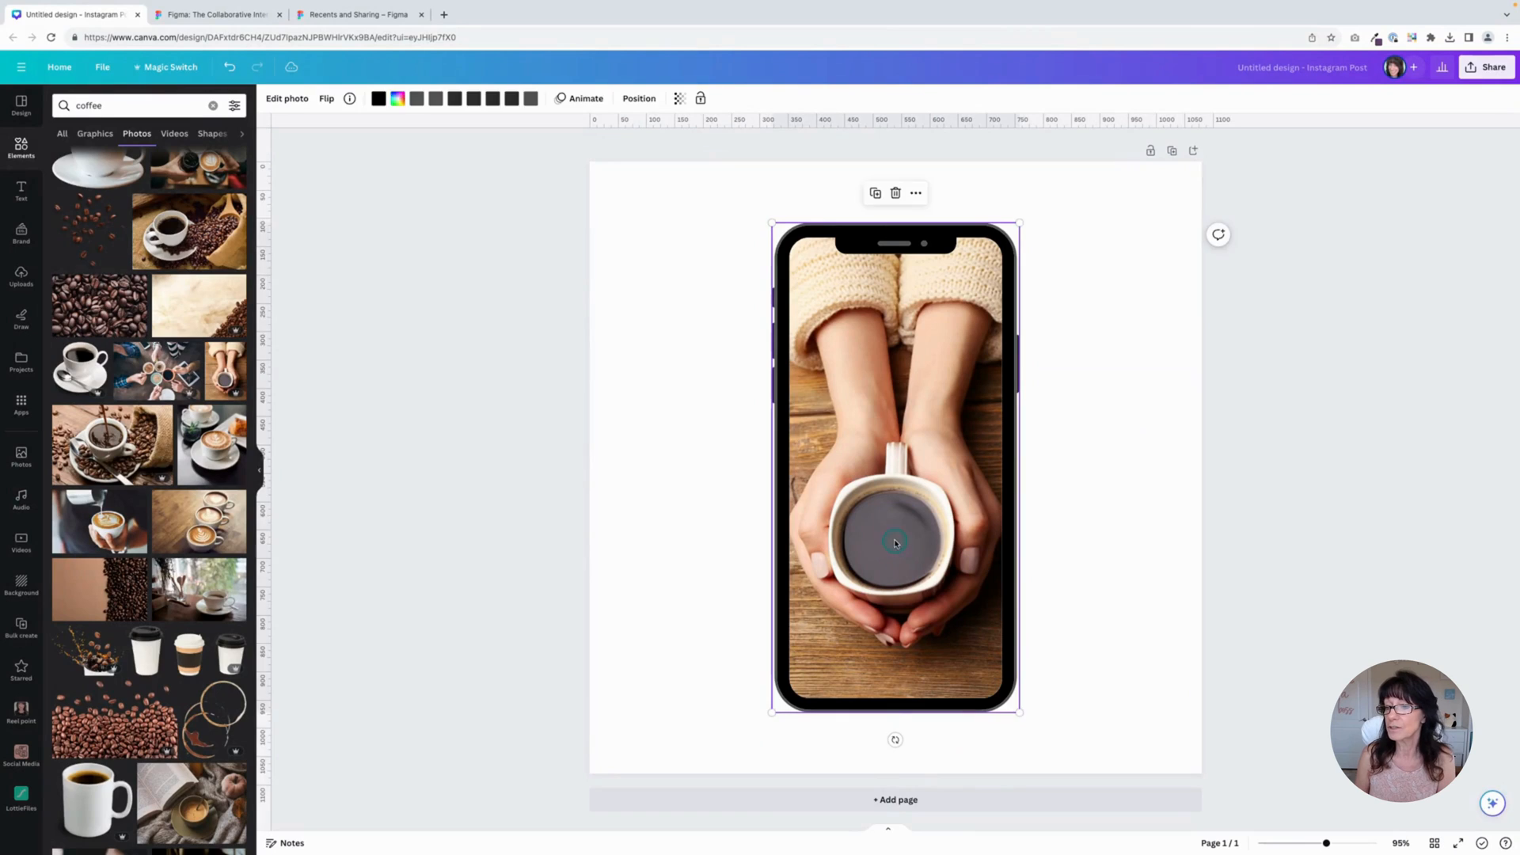
mouse_move(895, 541)
mouse_down()
mouse_move(876, 541)
mouse_move(892, 541)
mouse_up()
drag(732, 697, 668, 814)
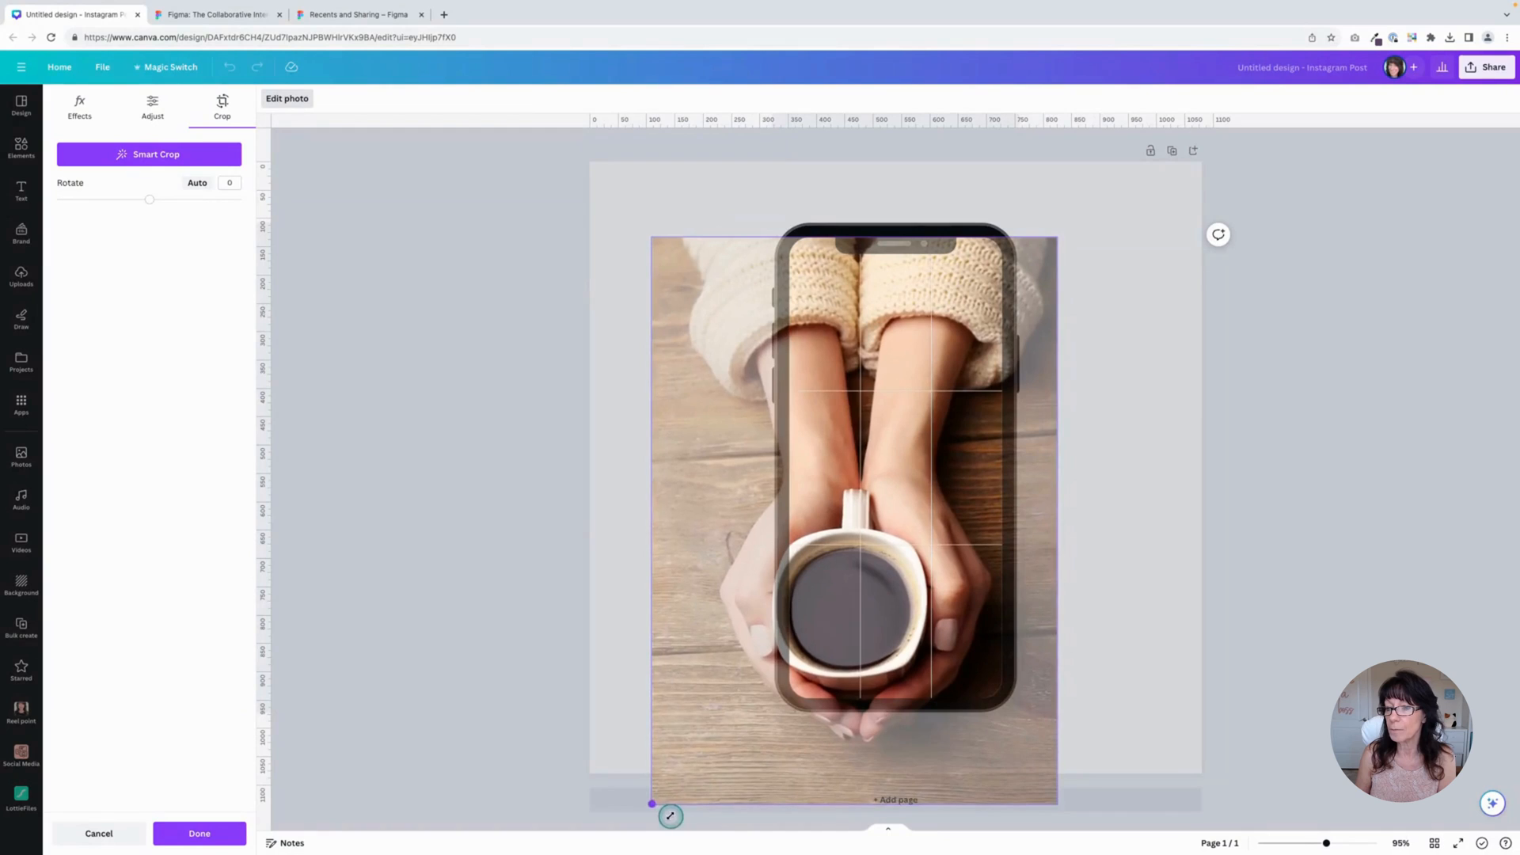
drag(848, 610, 884, 511)
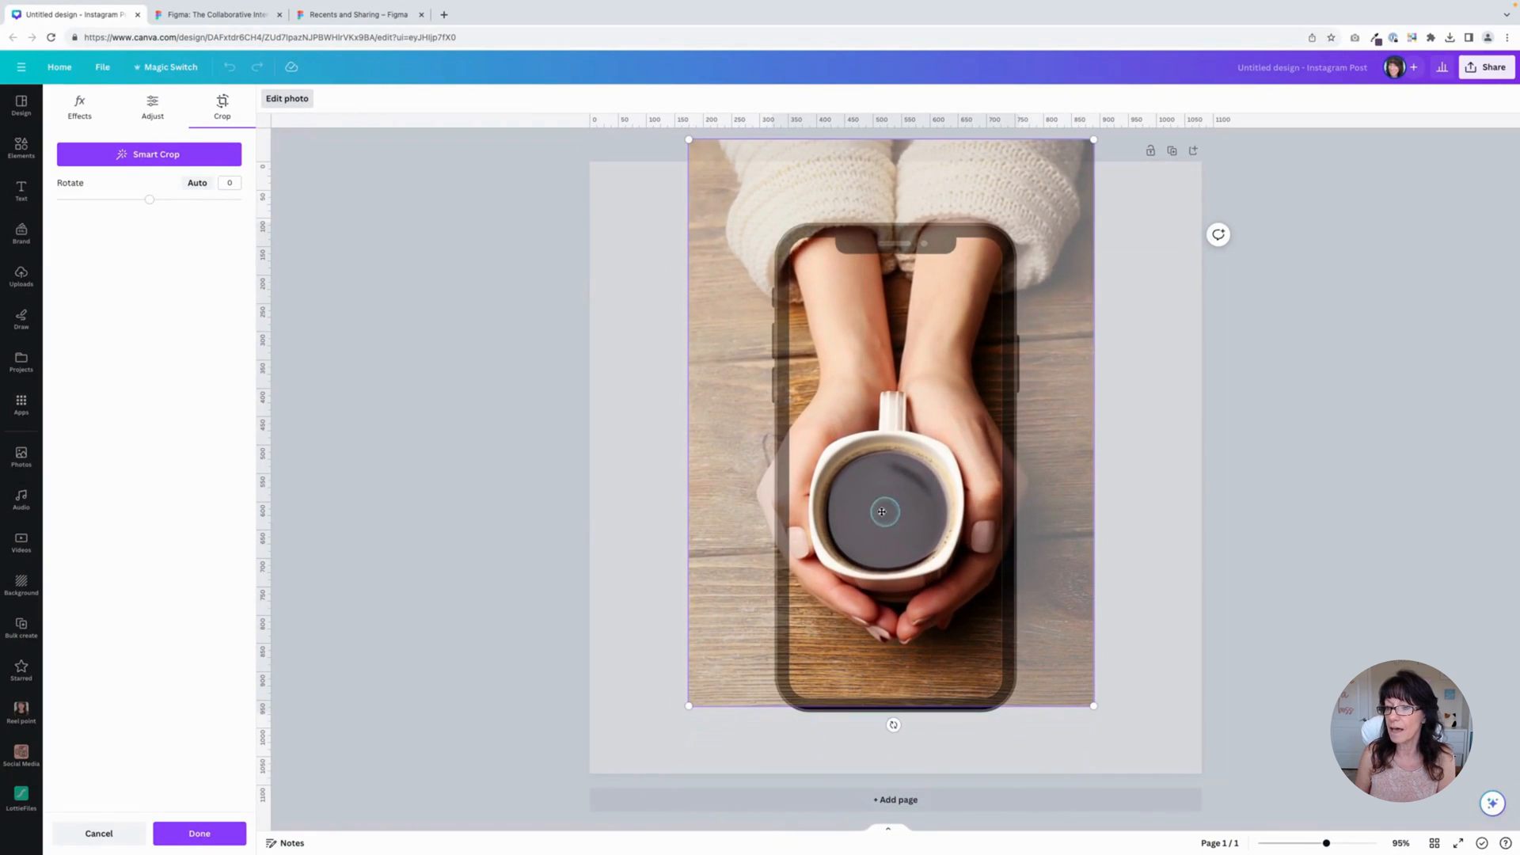
click(635, 490)
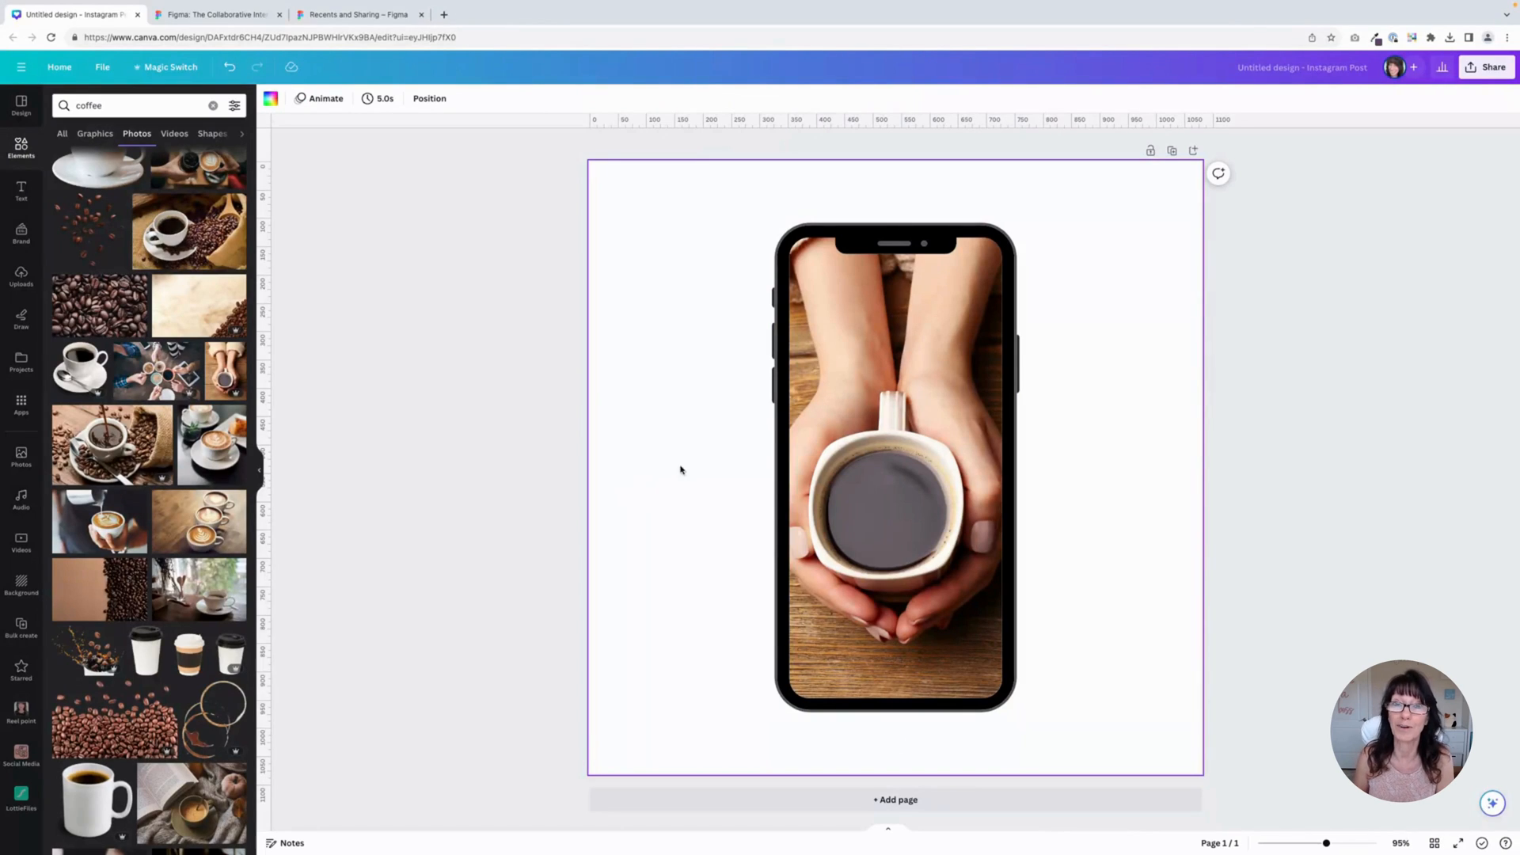
- Delete the phone frame together with its coffee photo, leaving the page empty
drag(631, 320, 1002, 597)
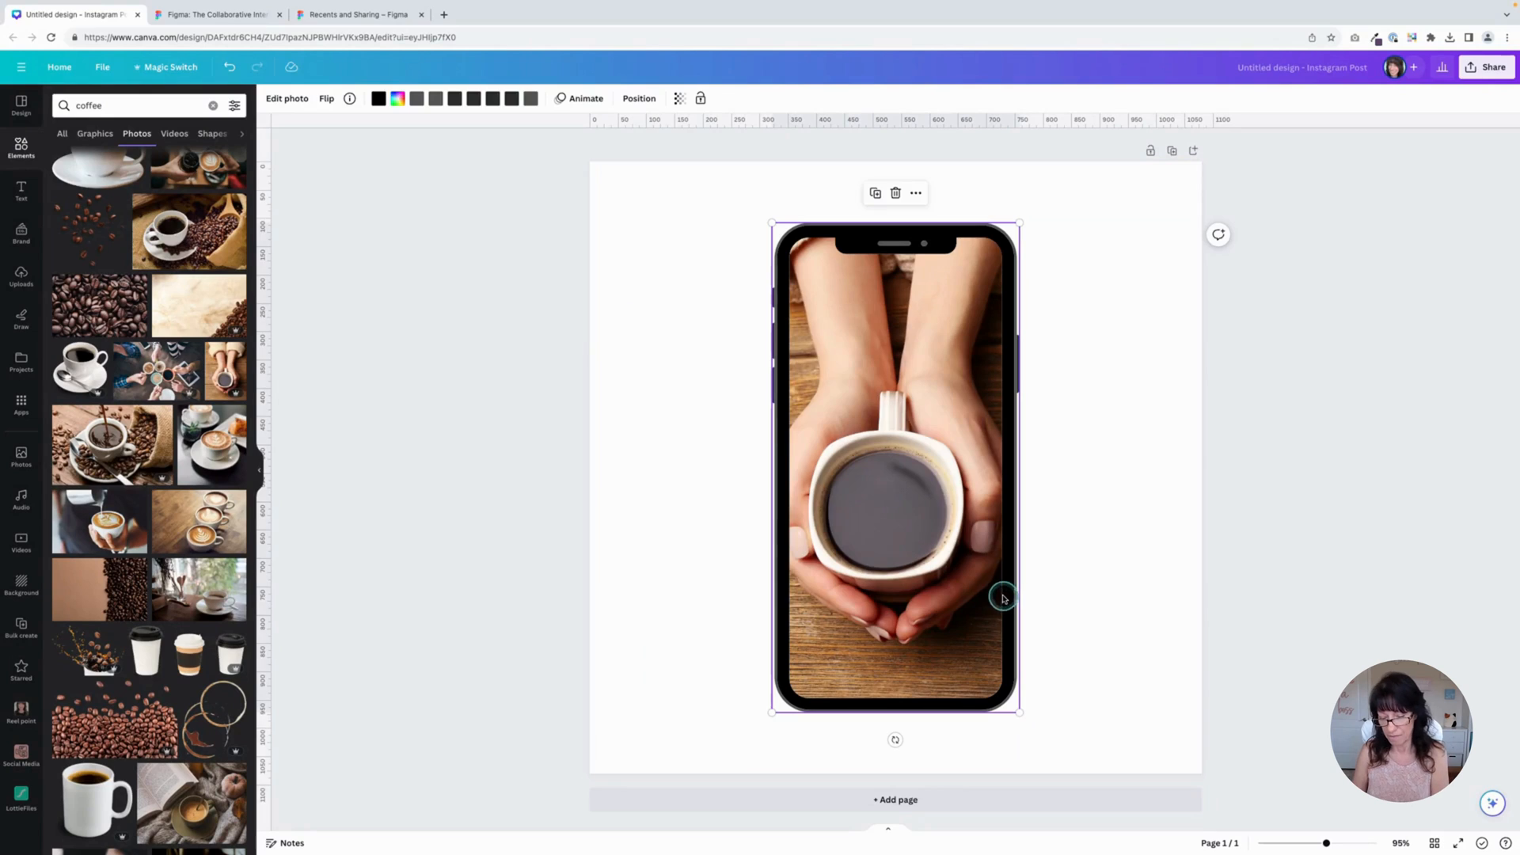
key(Delete)
key(Delete)
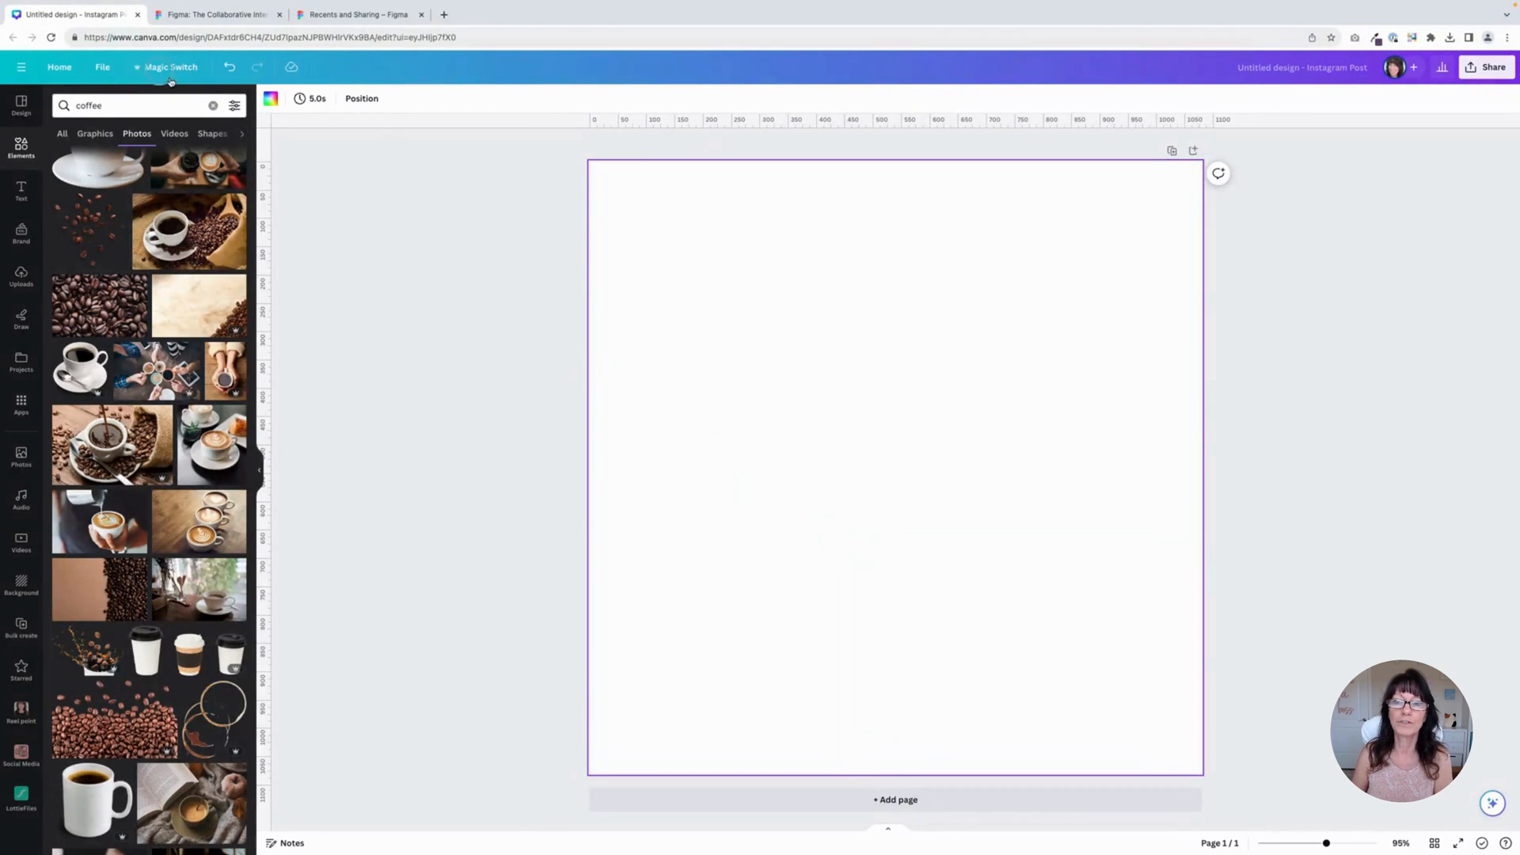
- Replace the coffee search with a search for dog and show only the graphics
click(213, 106)
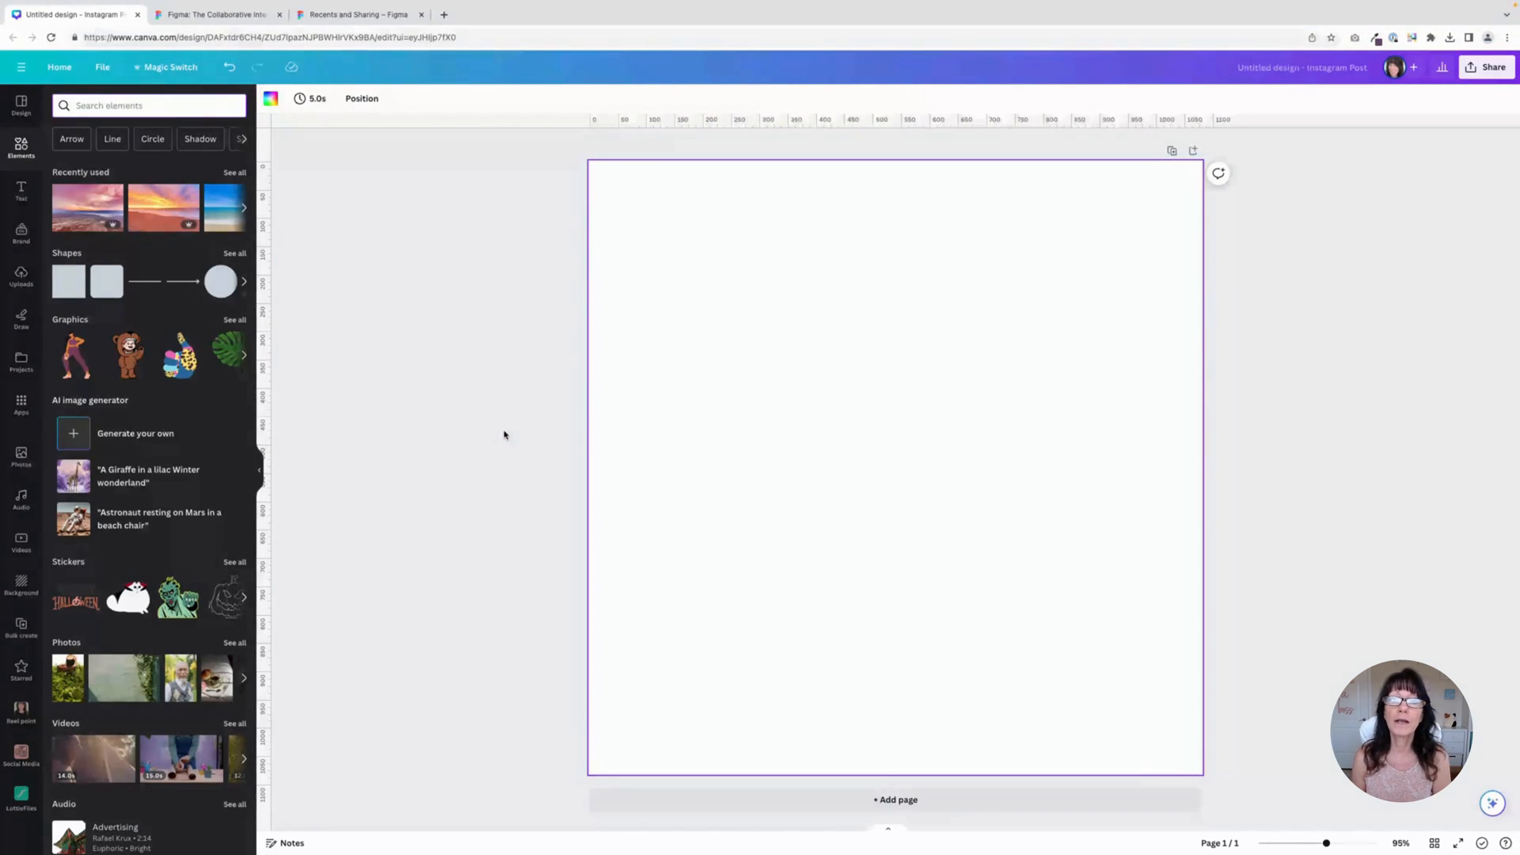
click(376, 280)
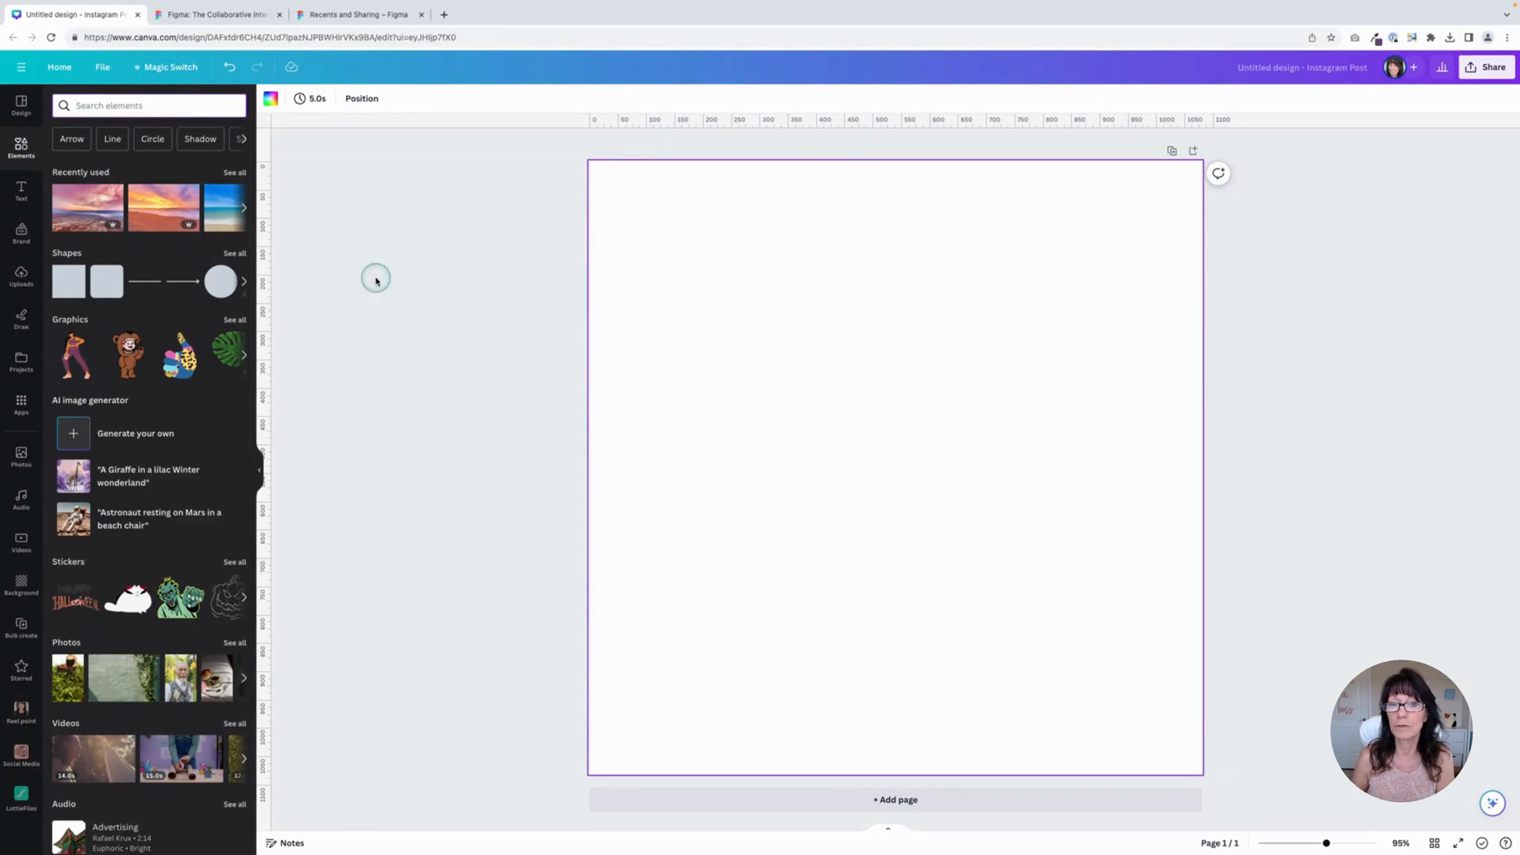
click(105, 106)
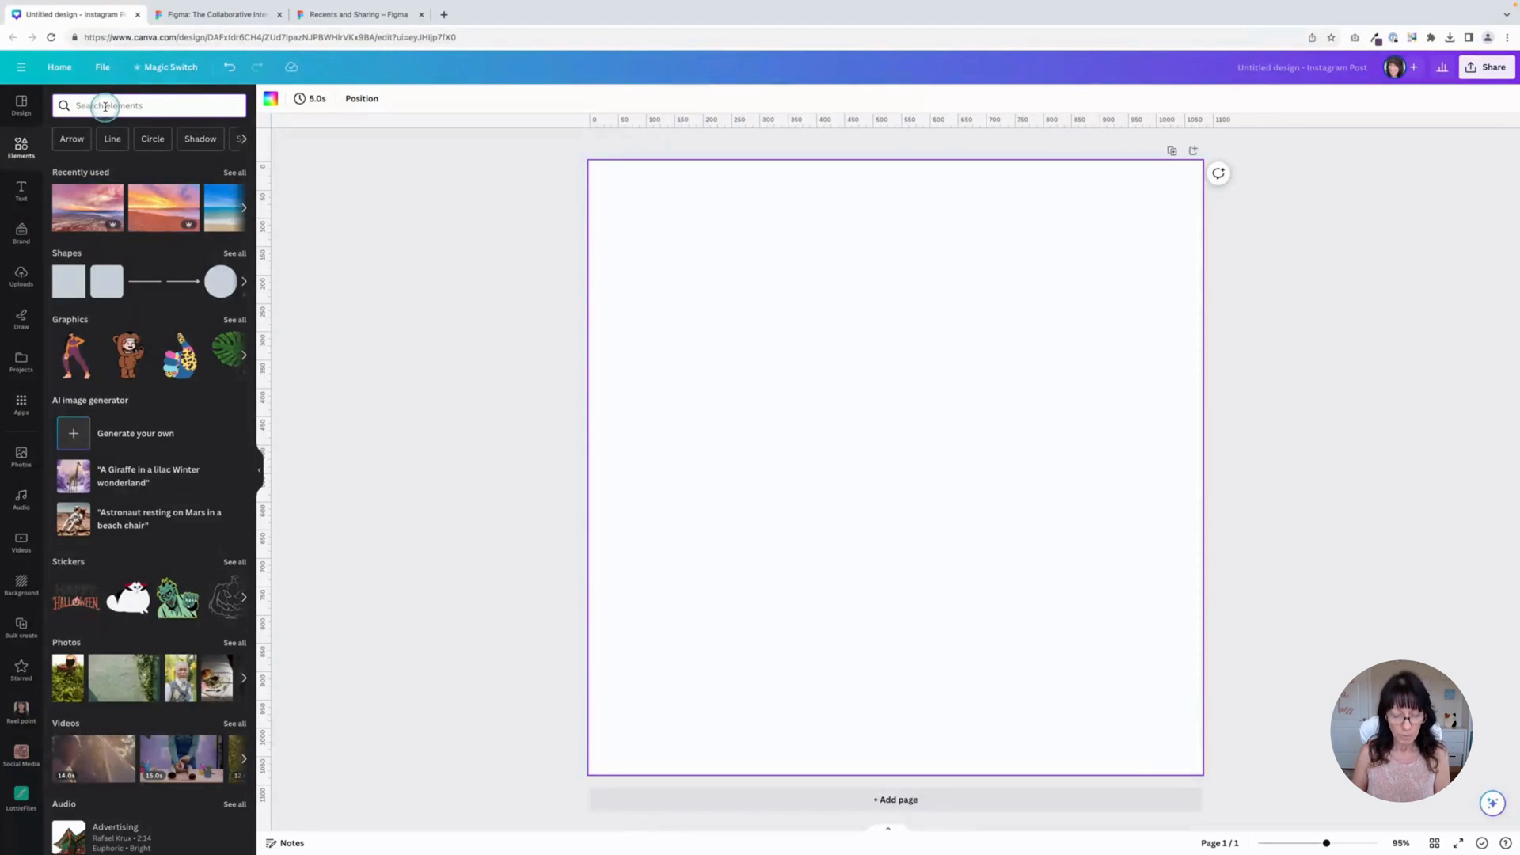
text(dog)
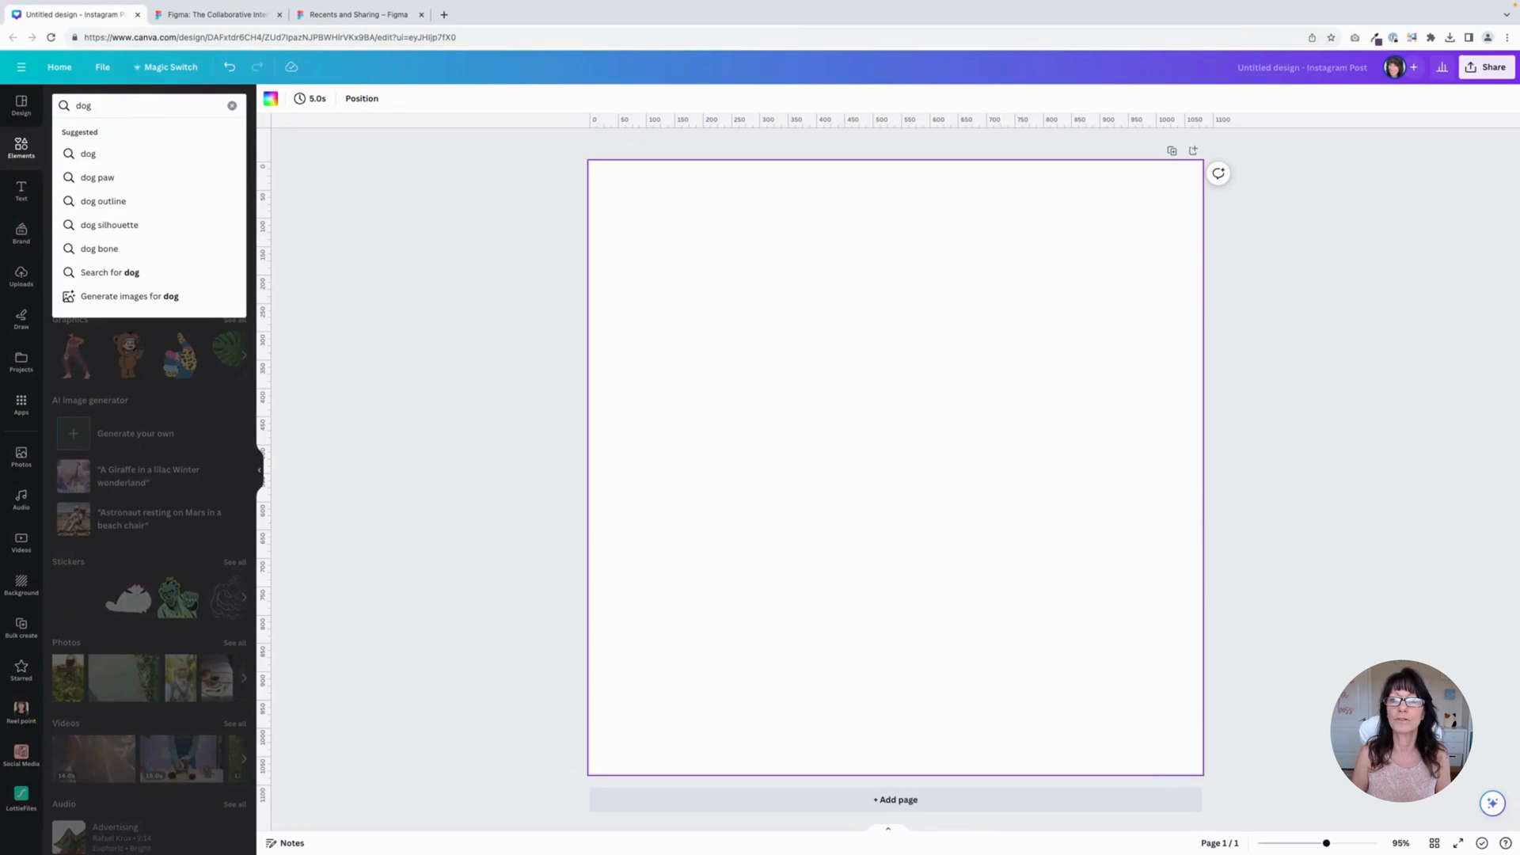
key(Return)
click(95, 135)
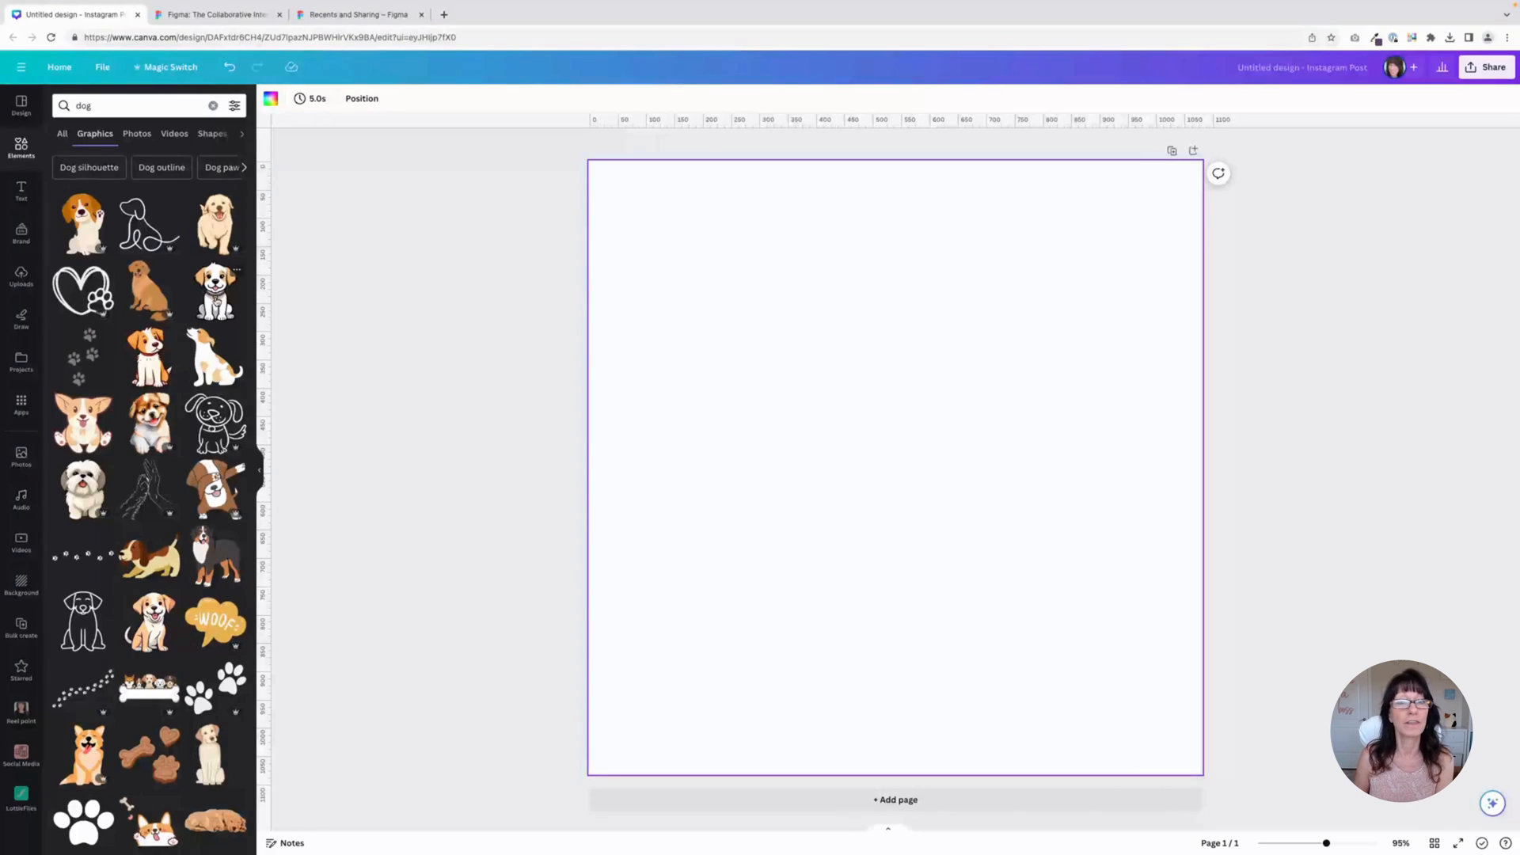
- Filter the dog graphics by colour to show black ones
click(235, 105)
click(224, 186)
click(311, 267)
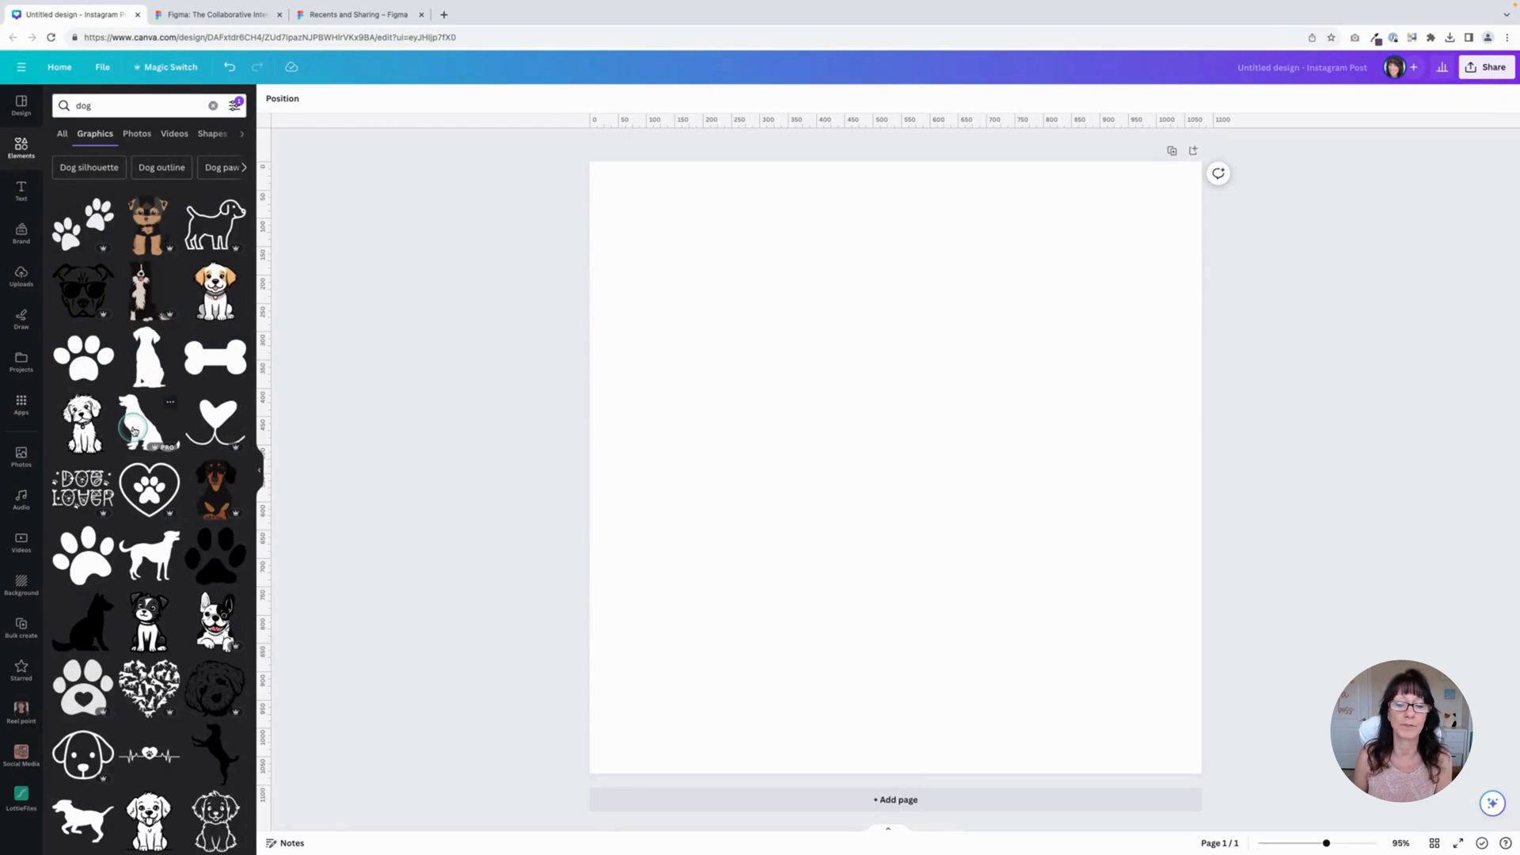
- Add the solid bone graphic to the page and enlarge it to about 900 px wide, centred on the page
click(209, 356)
drag(1014, 536, 1108, 651)
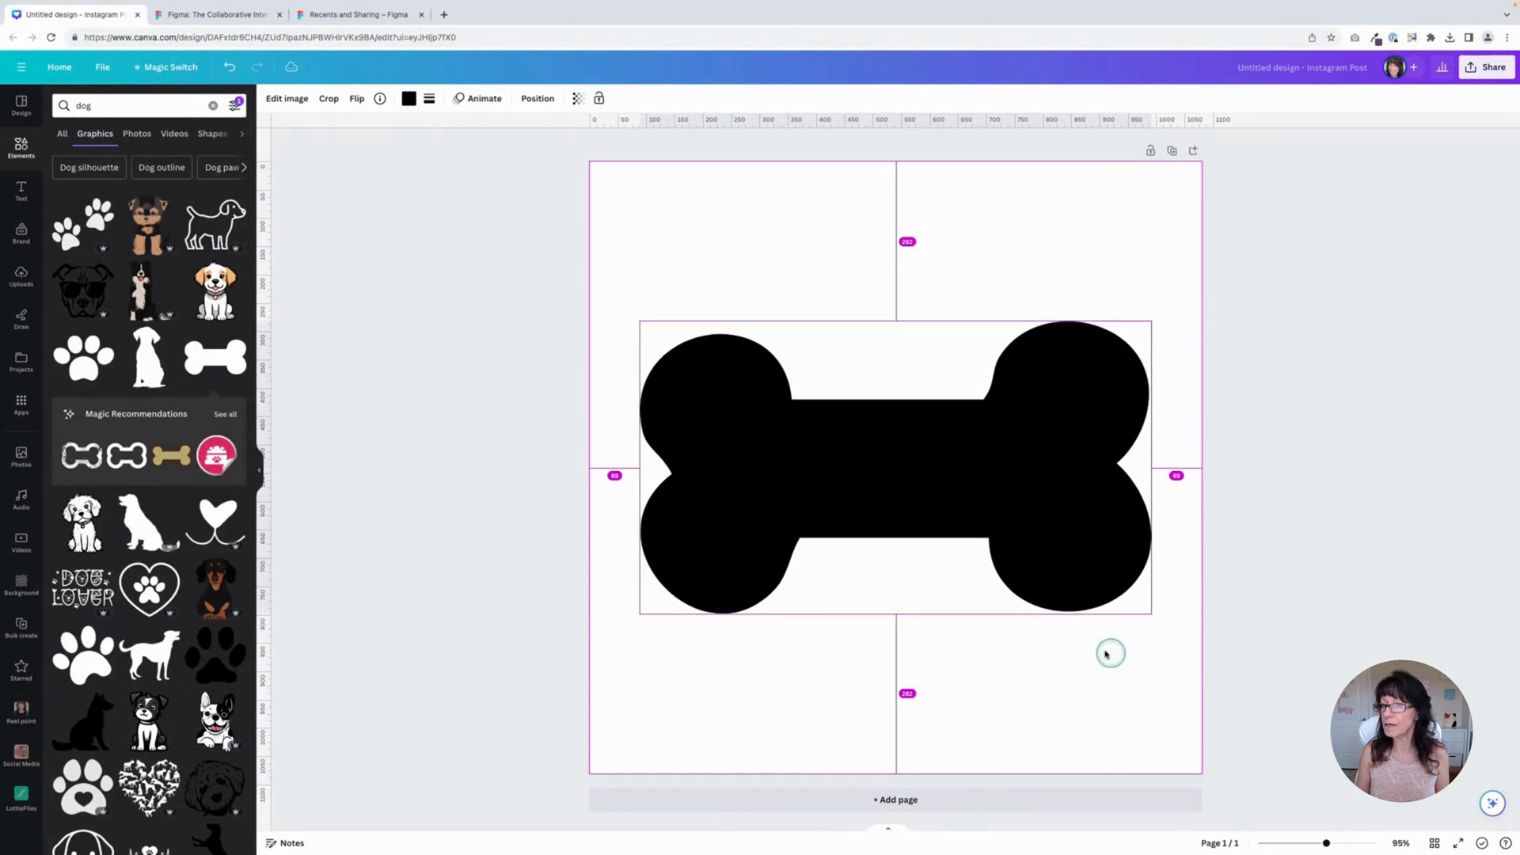
click(534, 459)
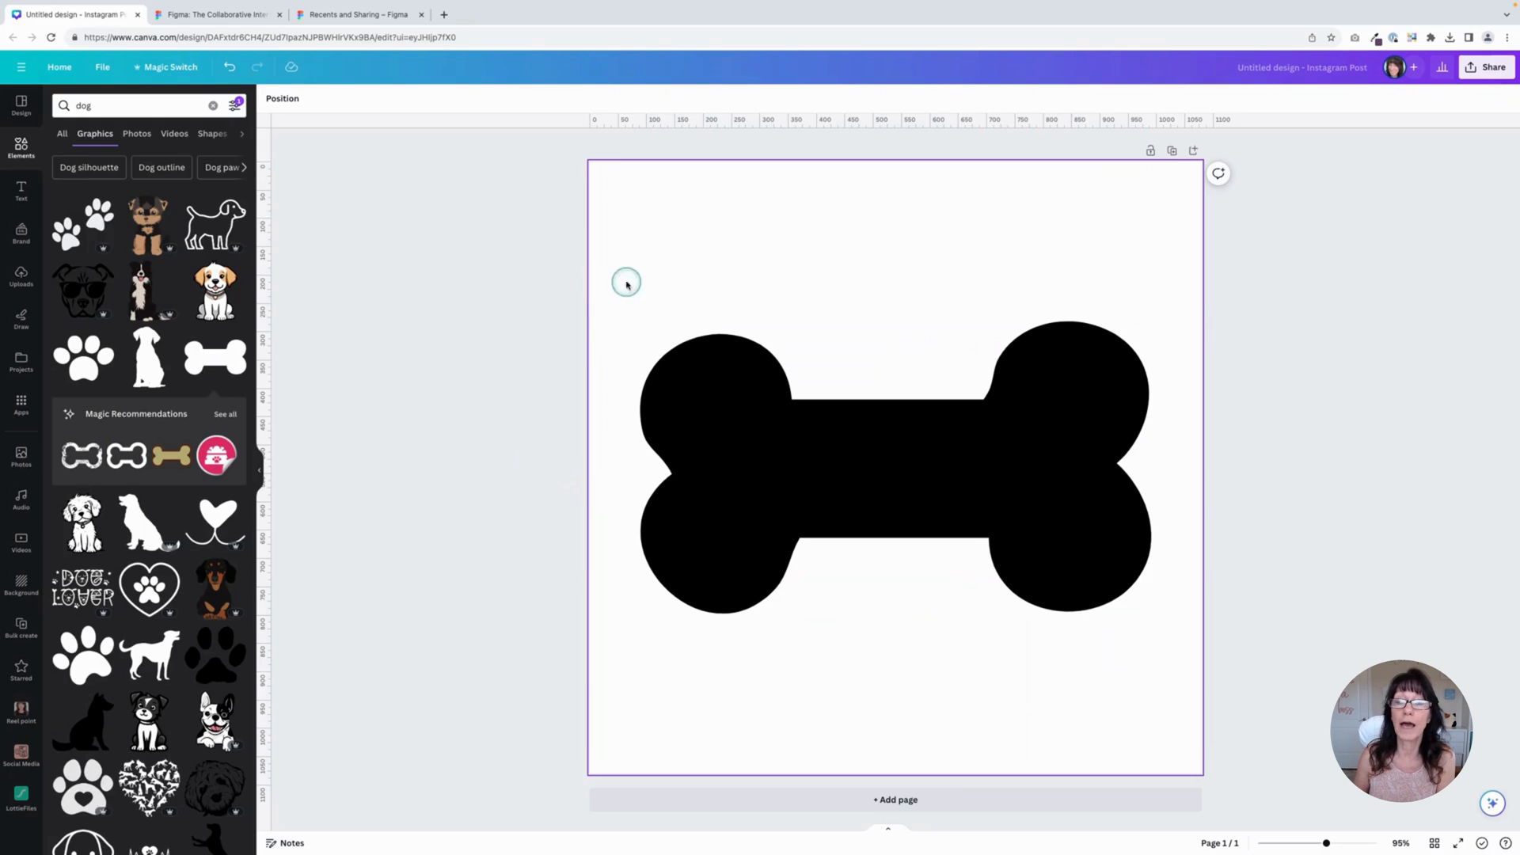
- Download the bone design as an SVG file with a transparent background
click(1492, 68)
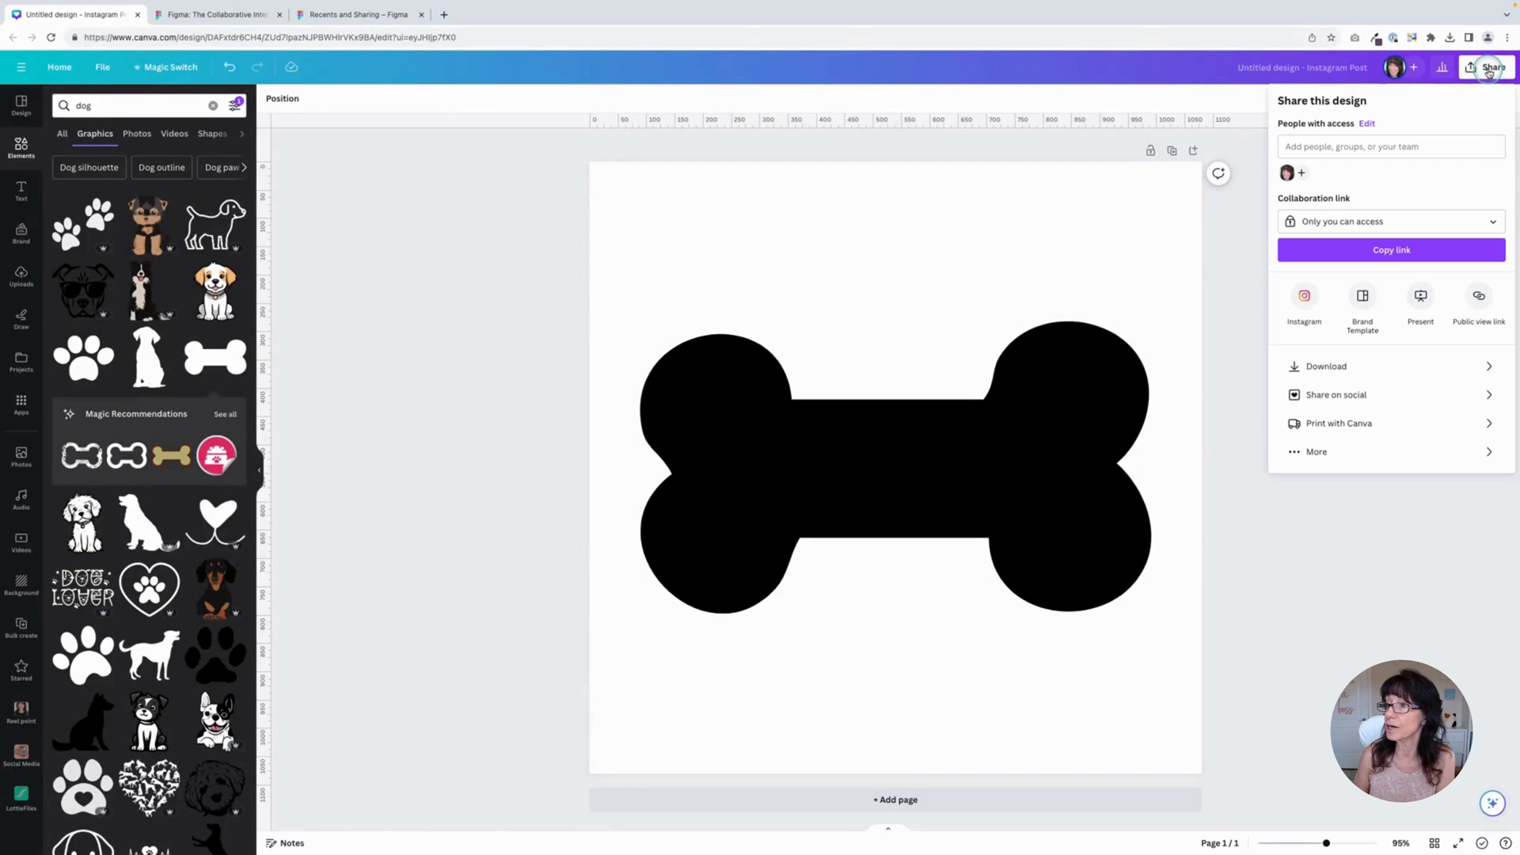
click(1370, 367)
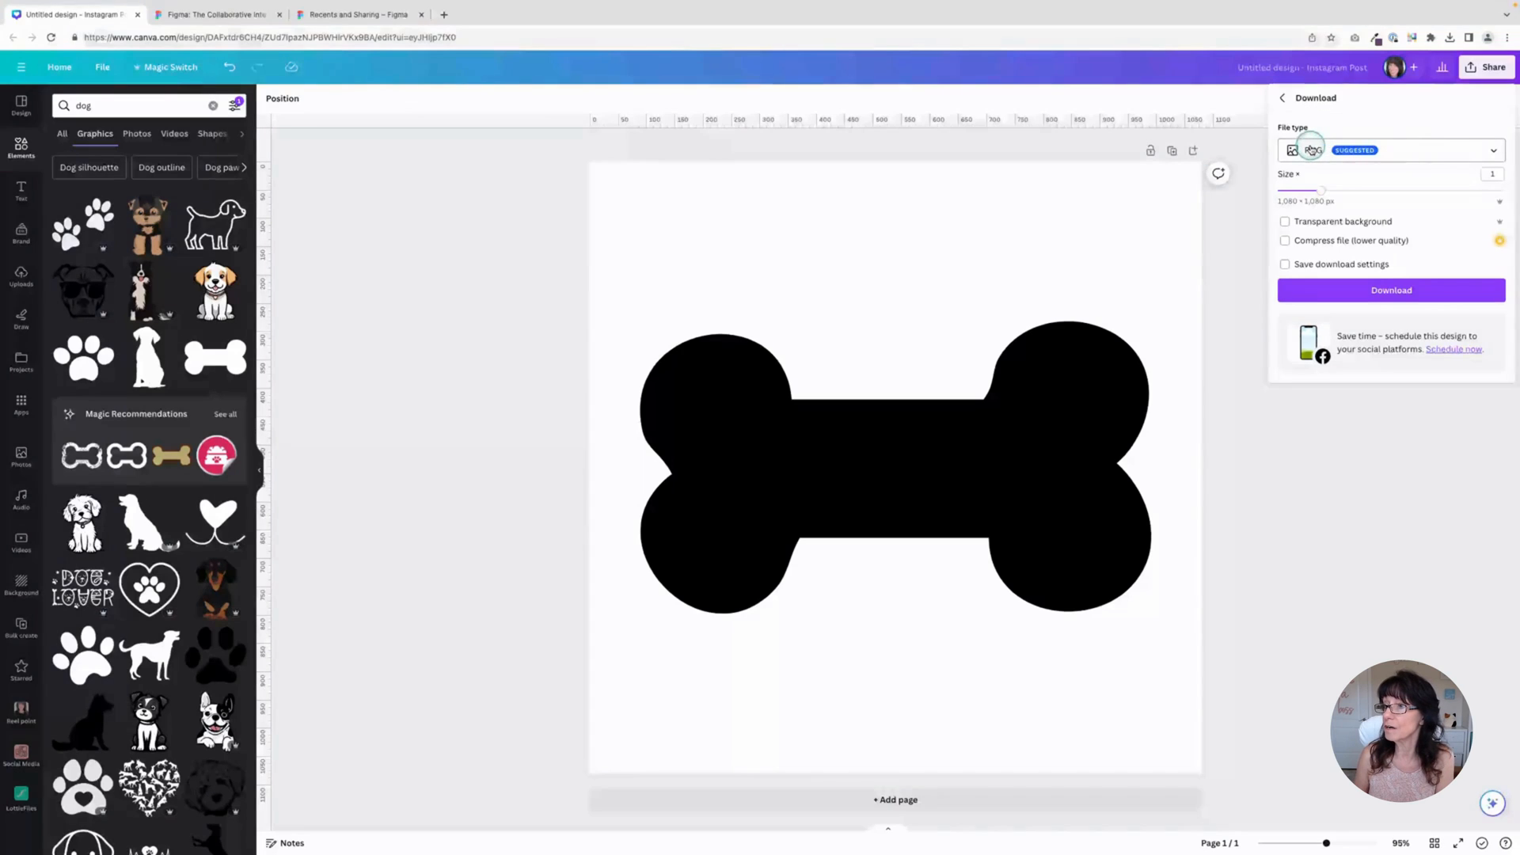
click(1446, 152)
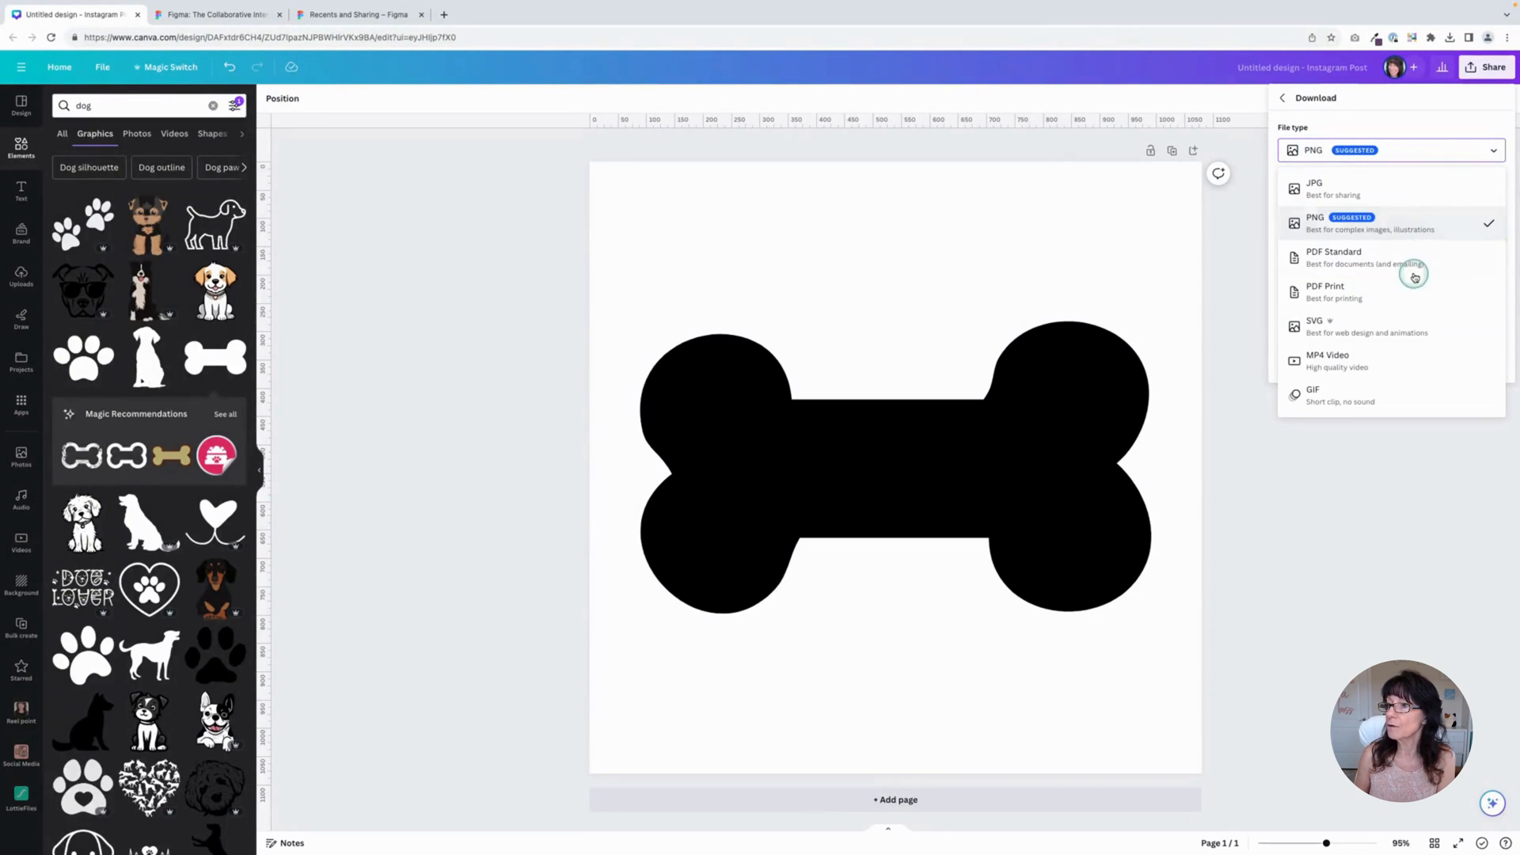
click(1391, 334)
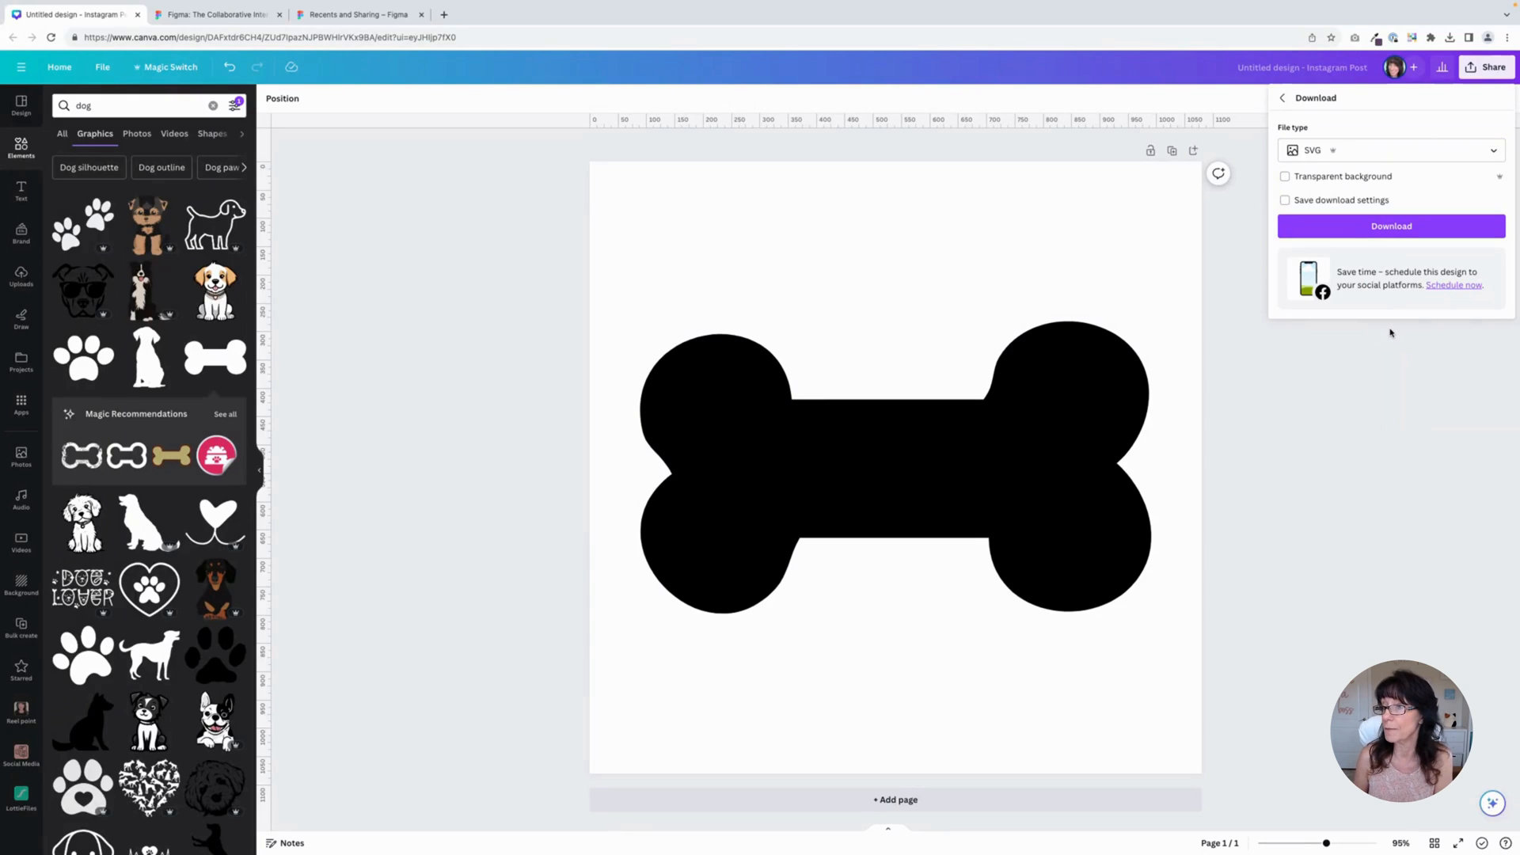
click(1321, 178)
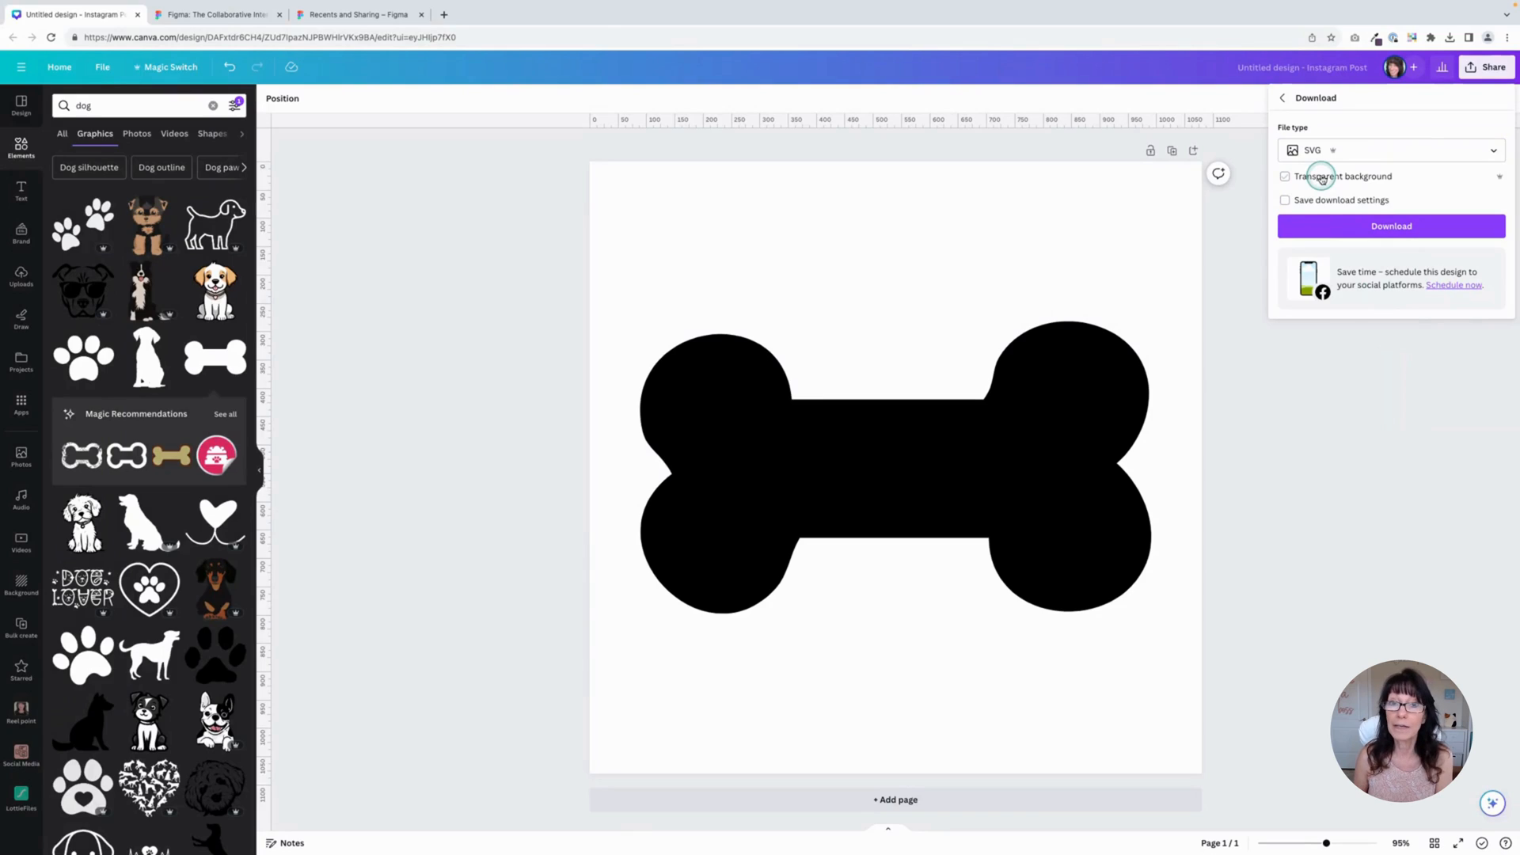
click(1321, 177)
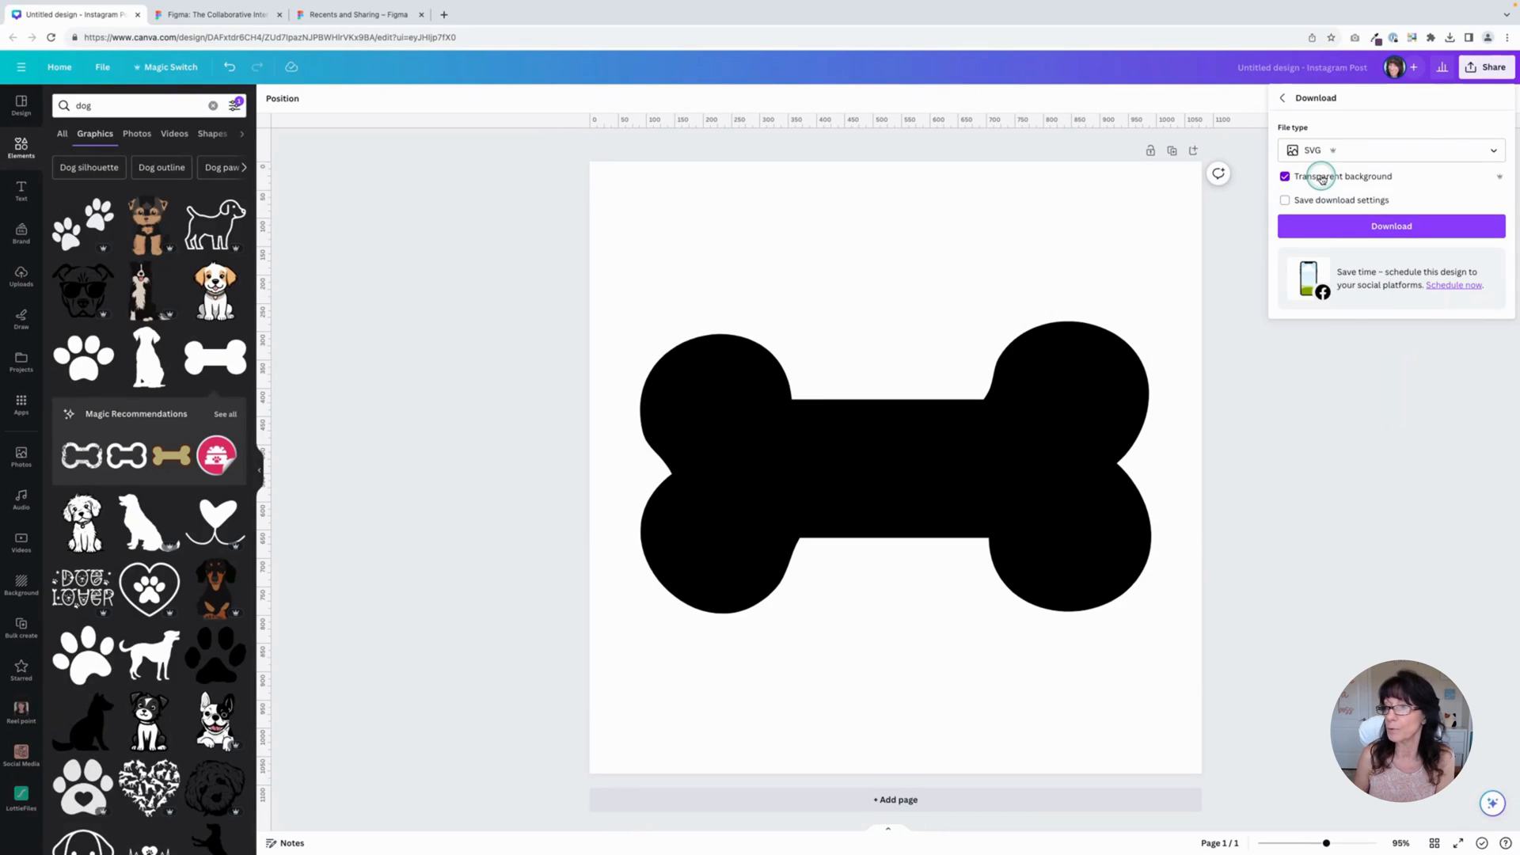
click(1322, 227)
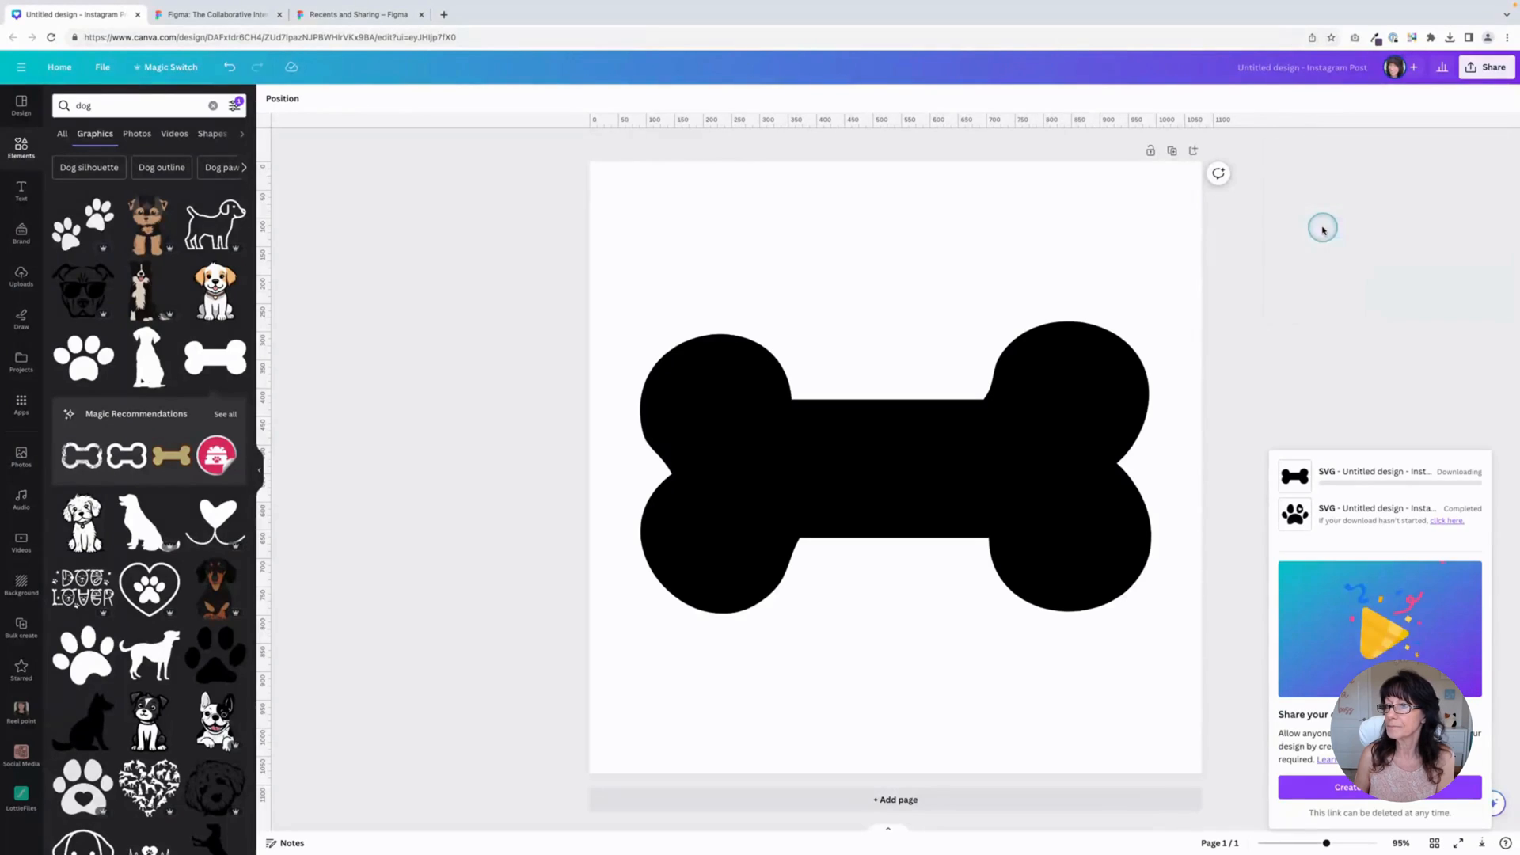
click(374, 272)
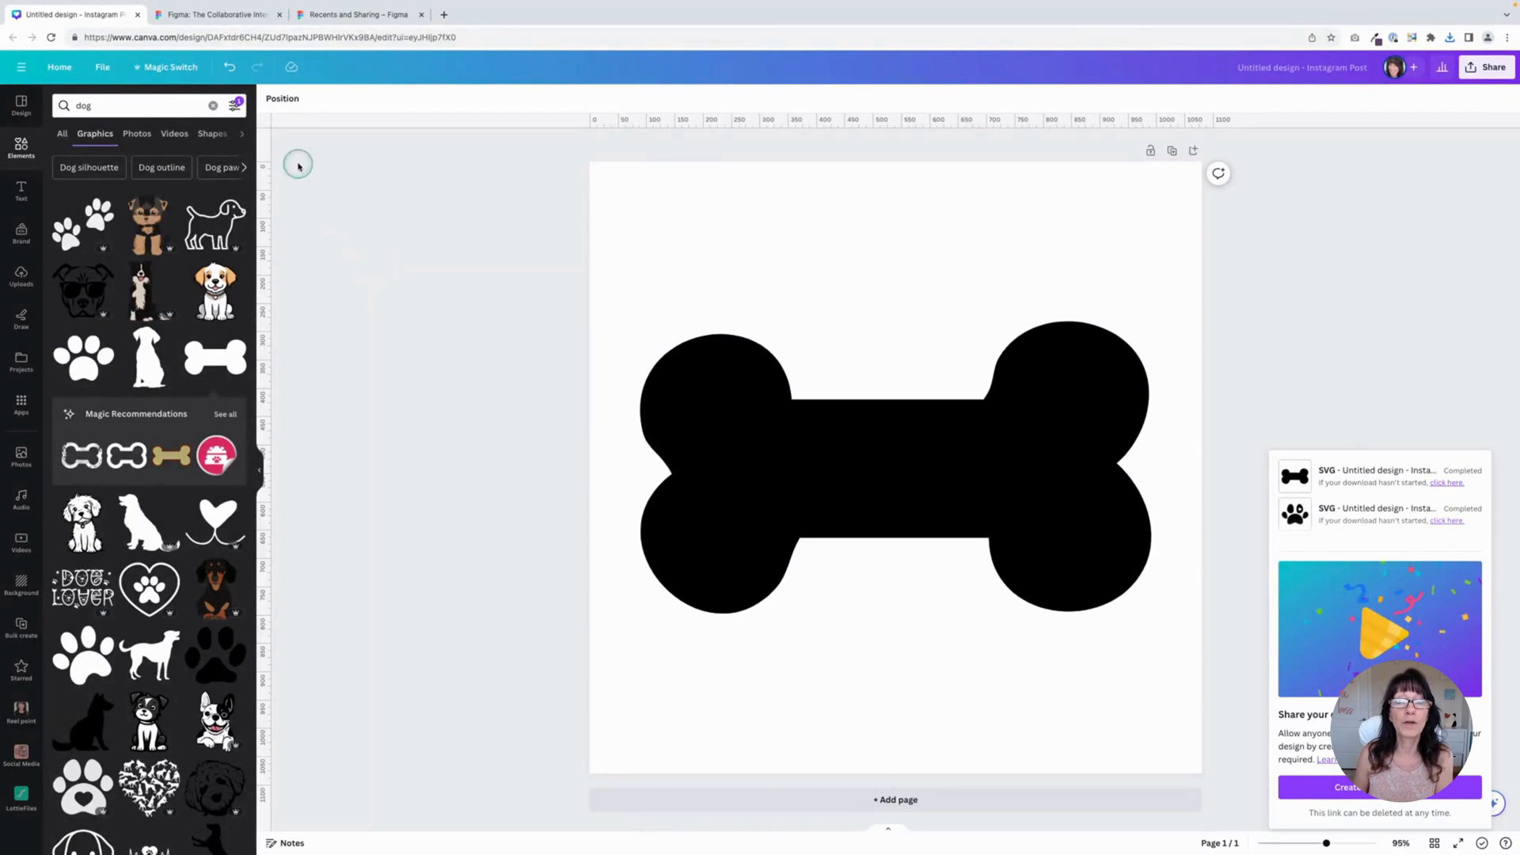
- Switch to the Figma home page that is already open in the browser
click(225, 15)
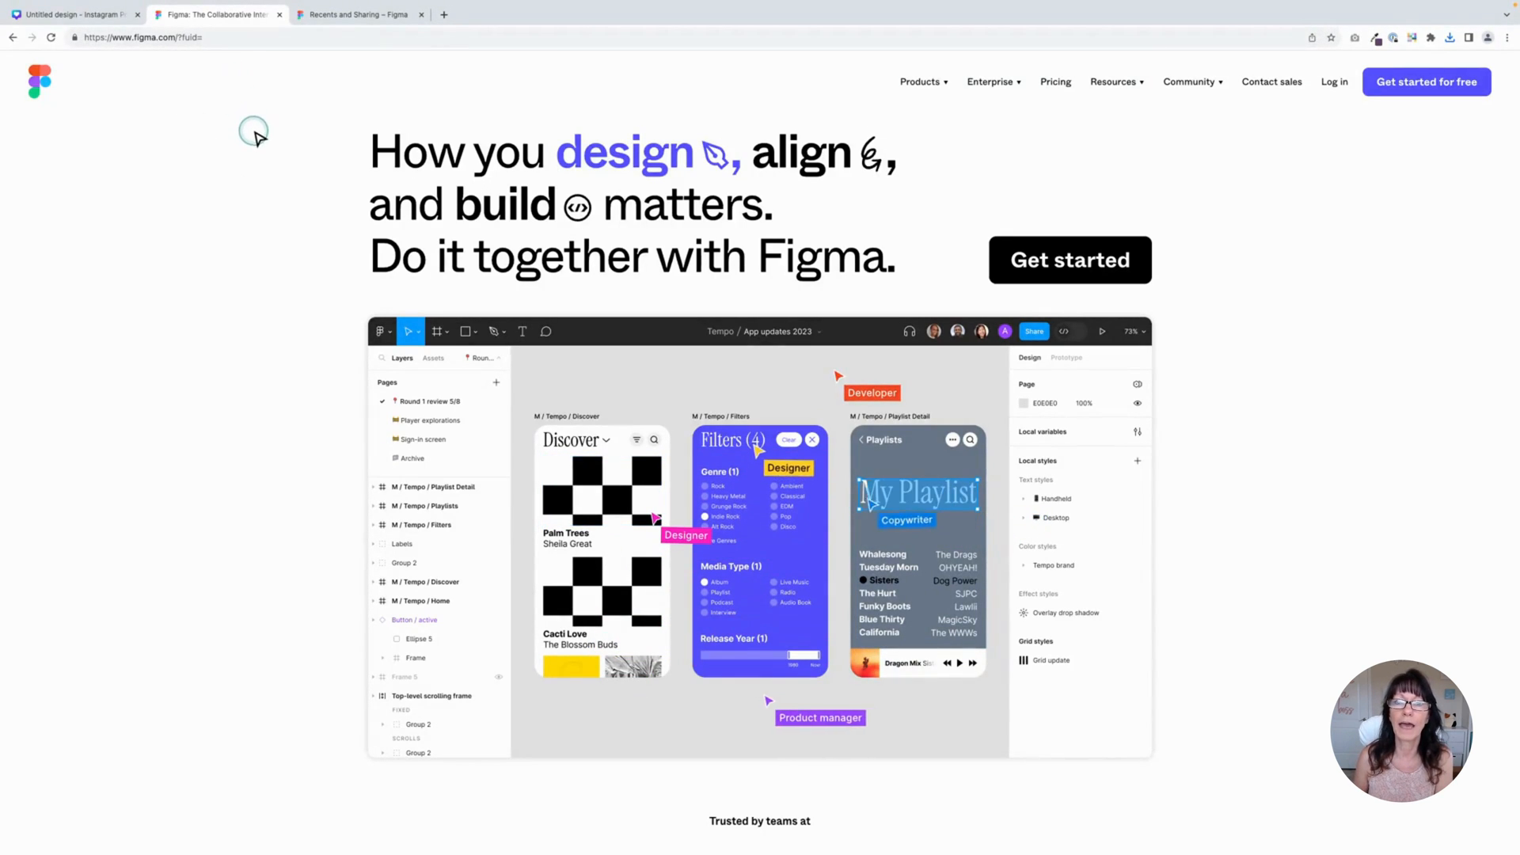
- Switch to the Figma Recents page and create a new design file in the Team project
click(344, 15)
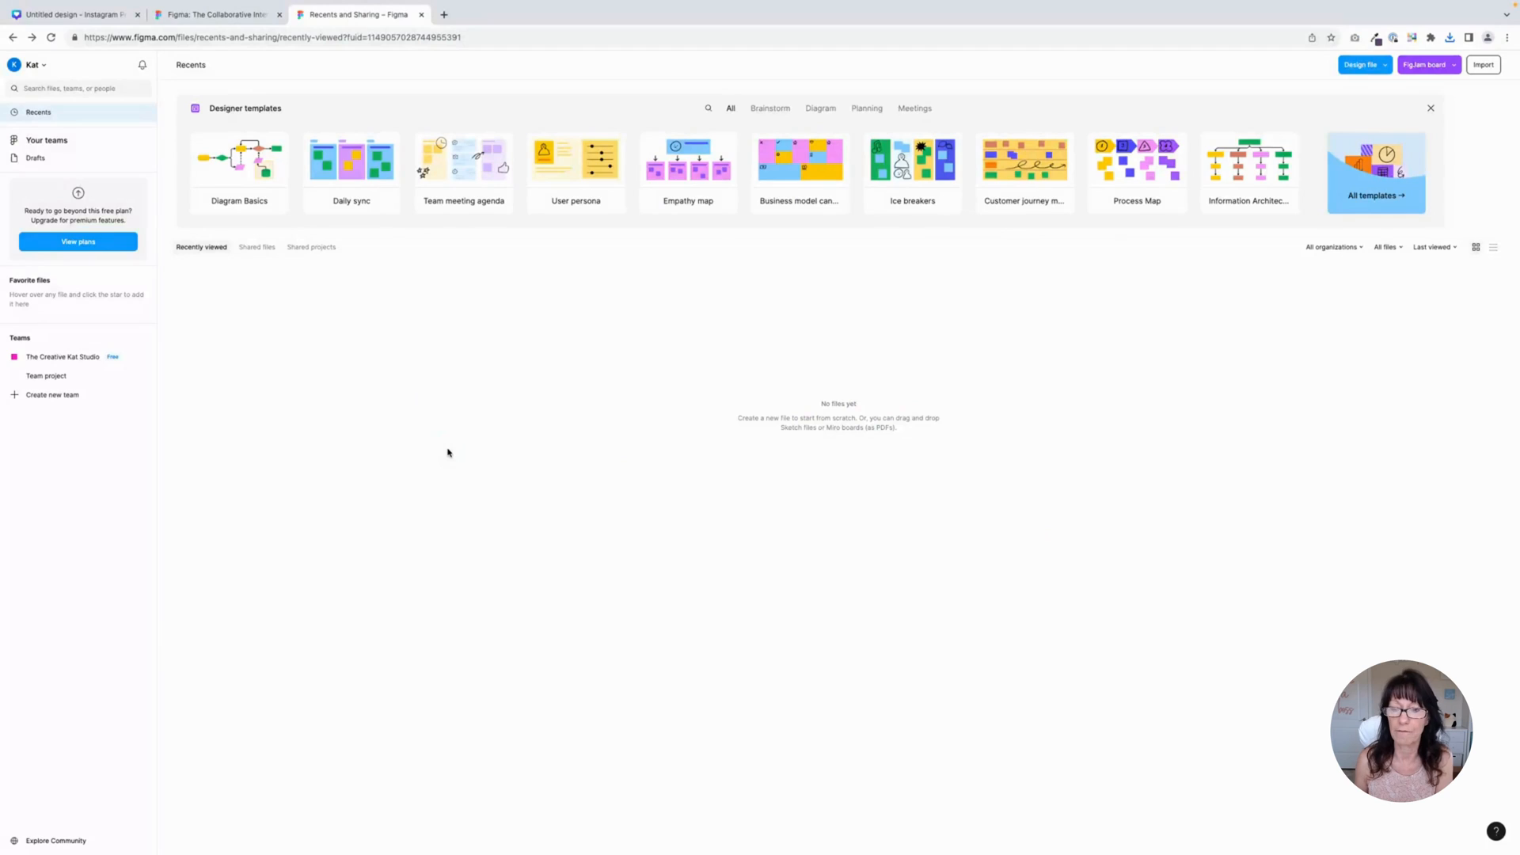
click(447, 452)
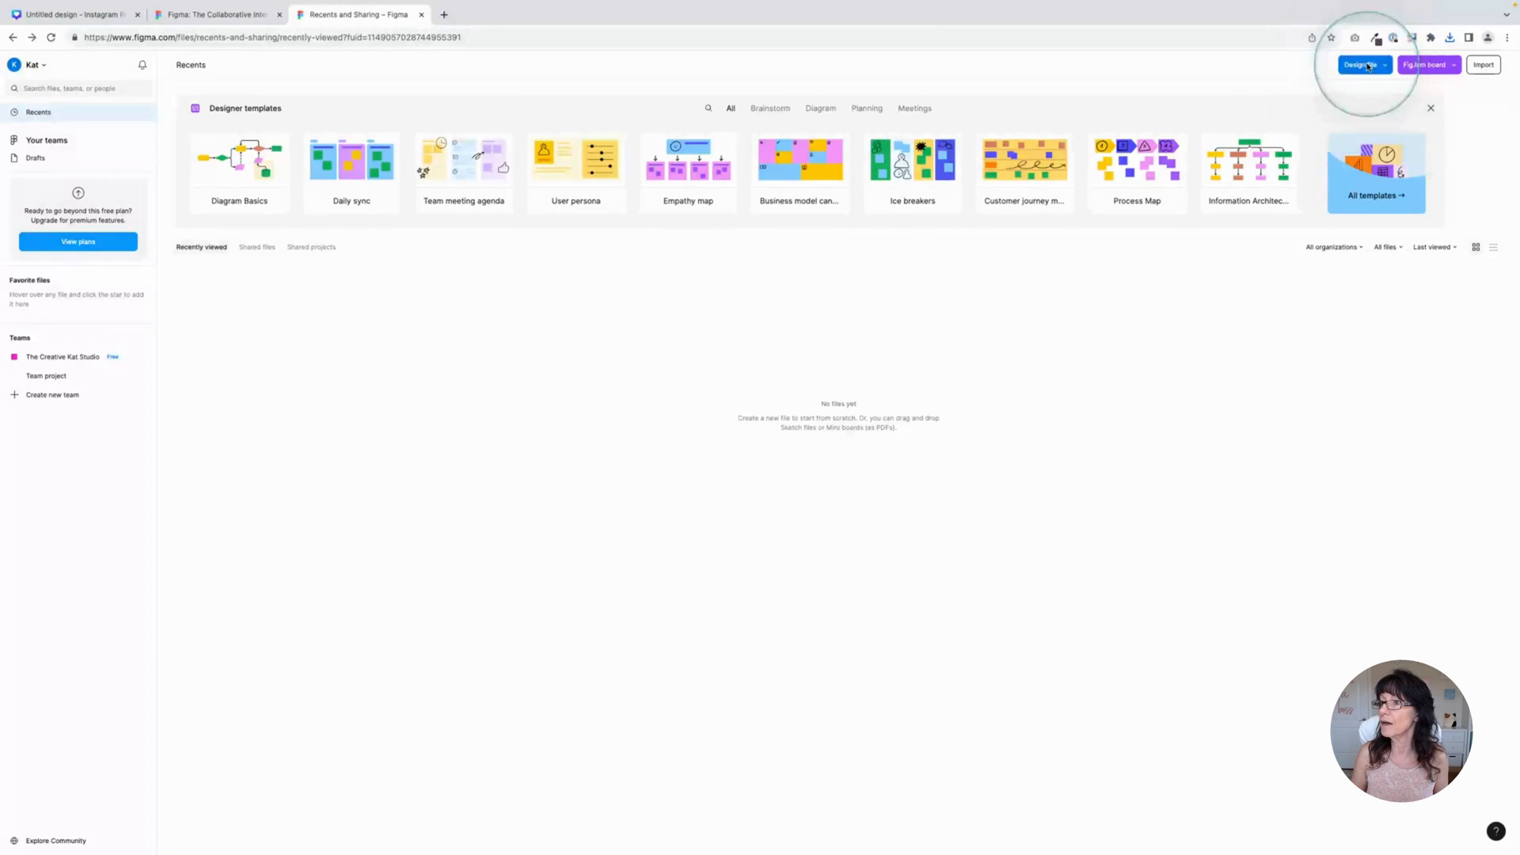
click(1368, 66)
click(1346, 110)
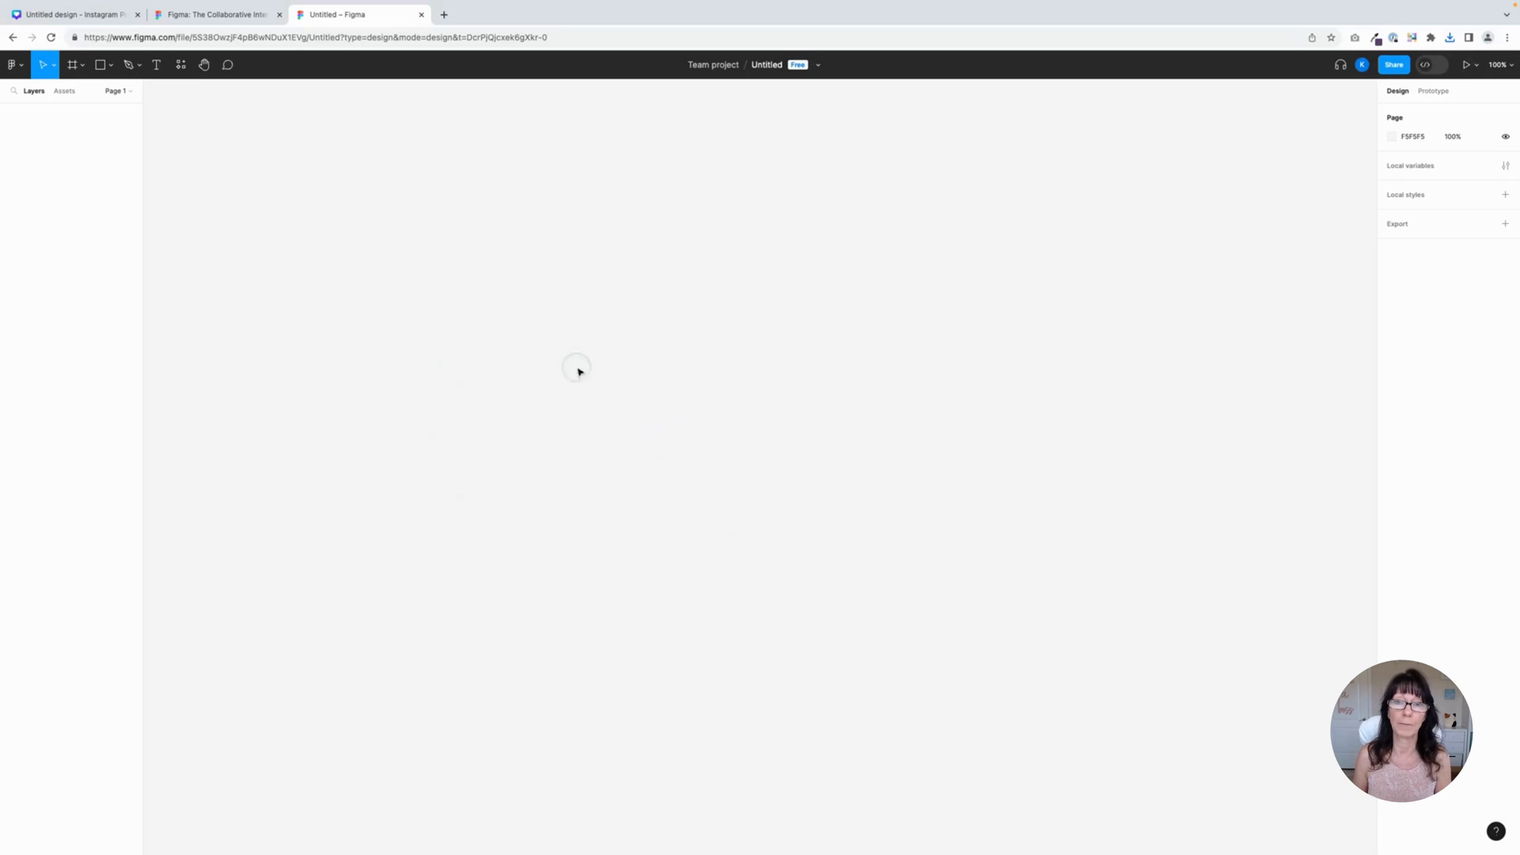
click(111, 65)
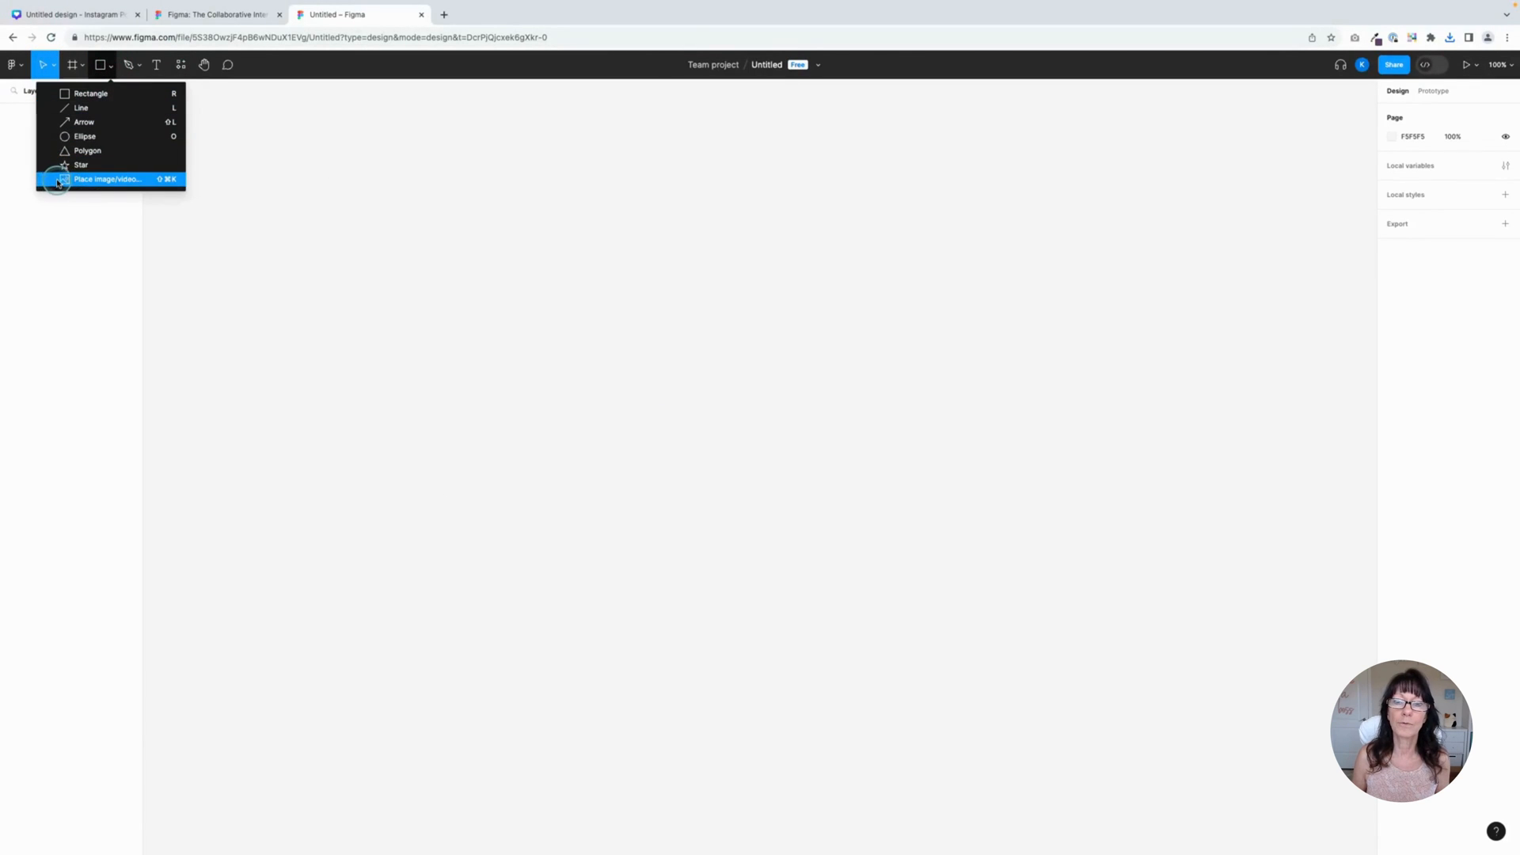
click(113, 180)
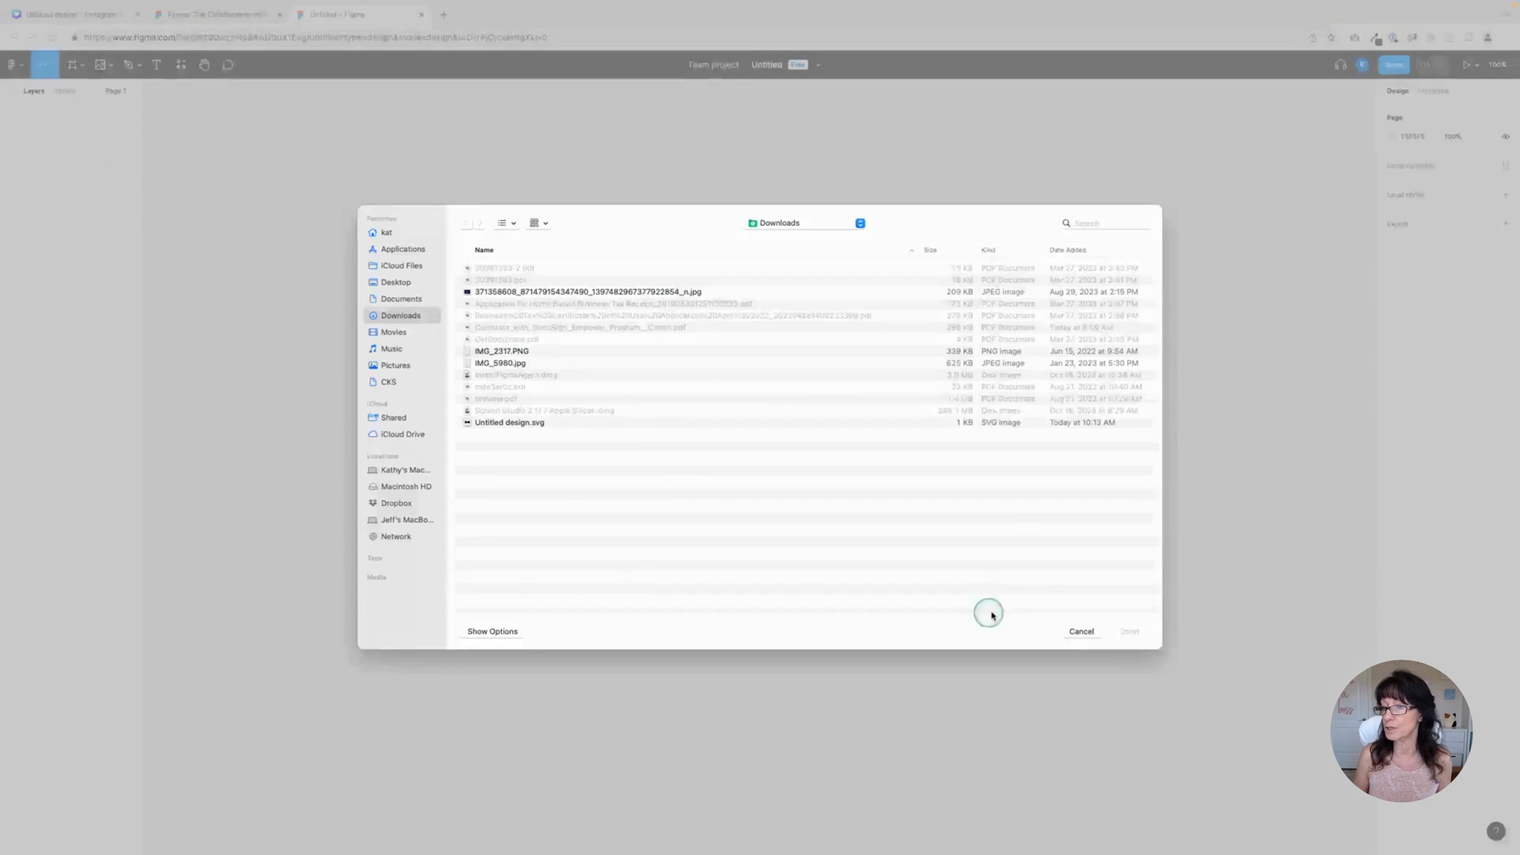
click(1080, 632)
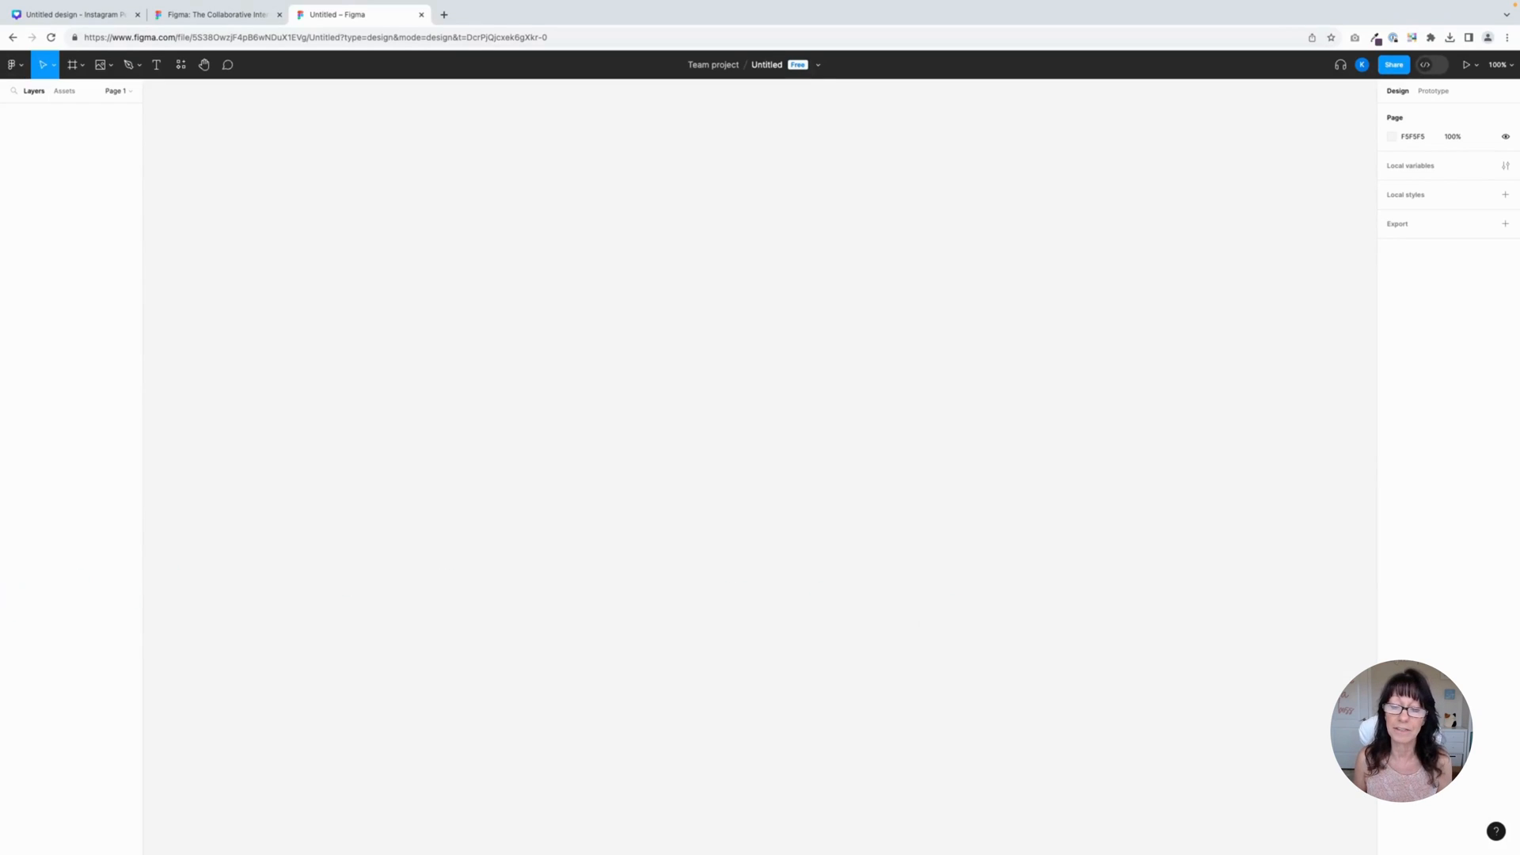
- Import the downloaded bone file, Untitled design.svg, onto the canvas and expand its frame and all nested groups in the layer list
drag(0, 540, 752, 465)
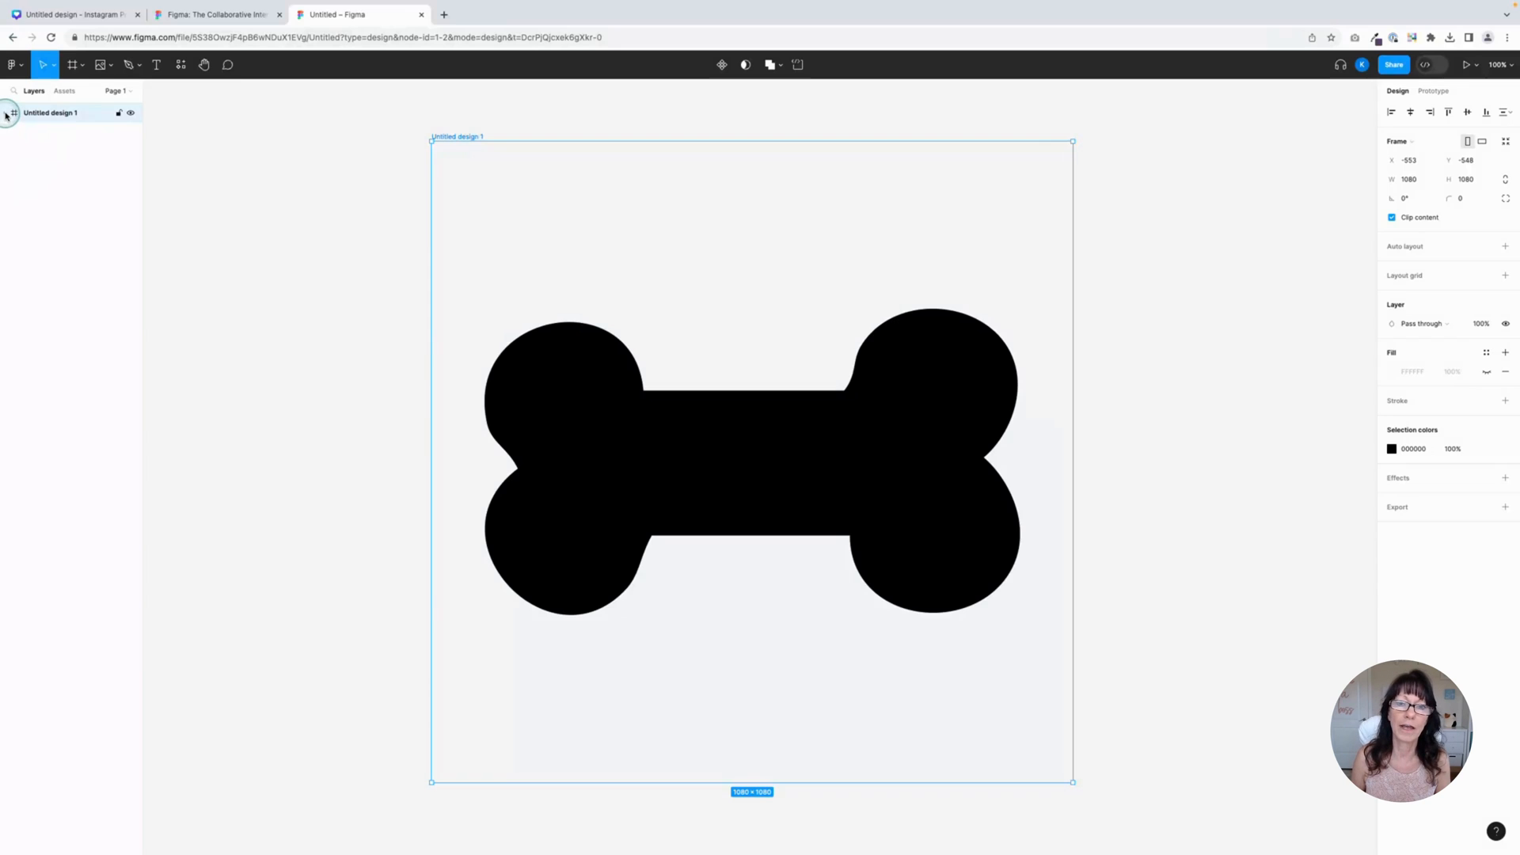
click(6, 114)
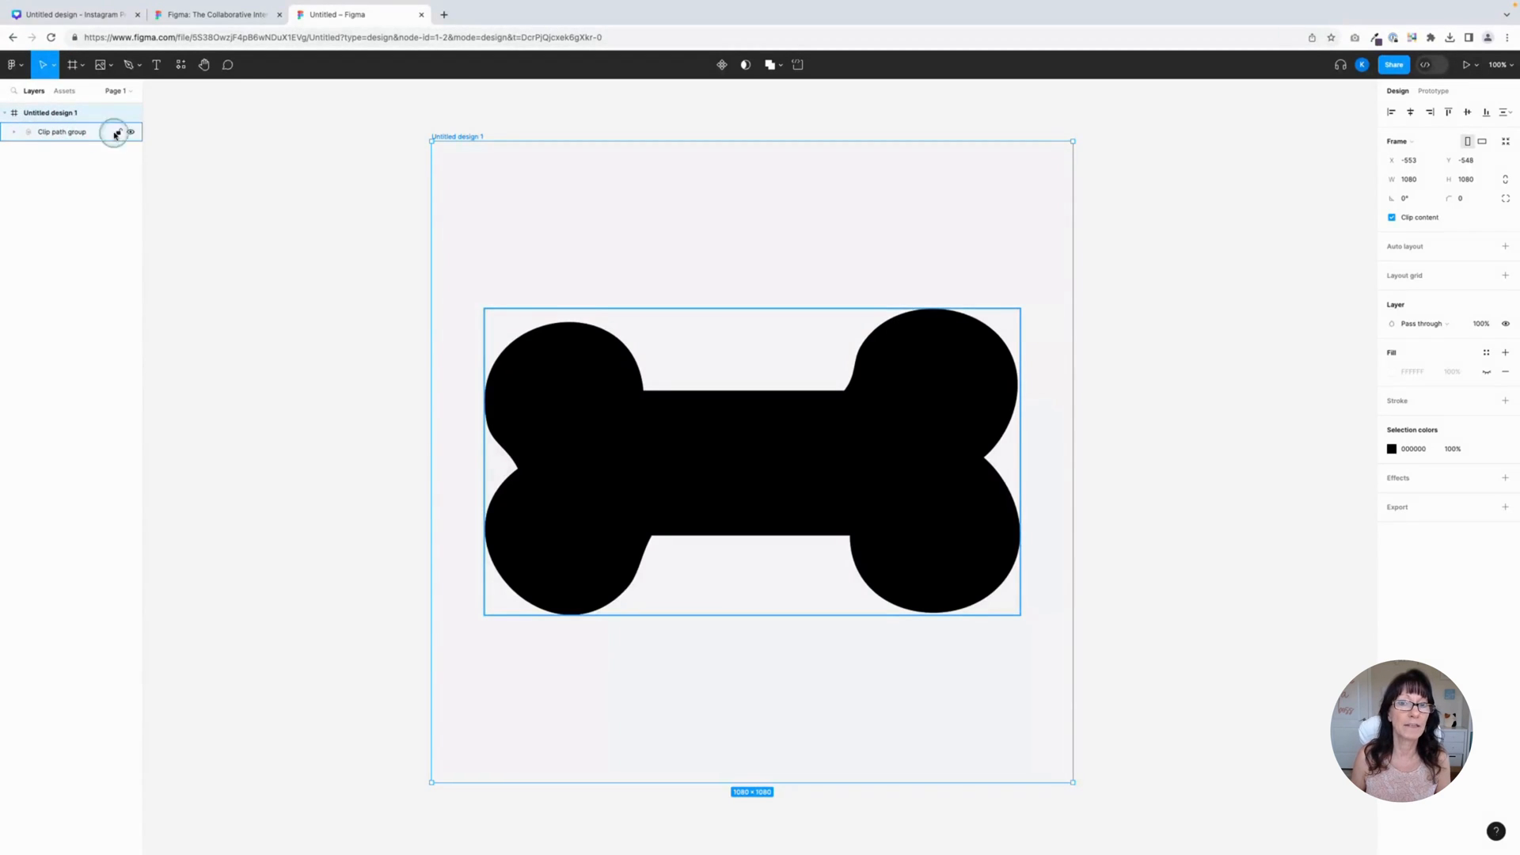
click(117, 132)
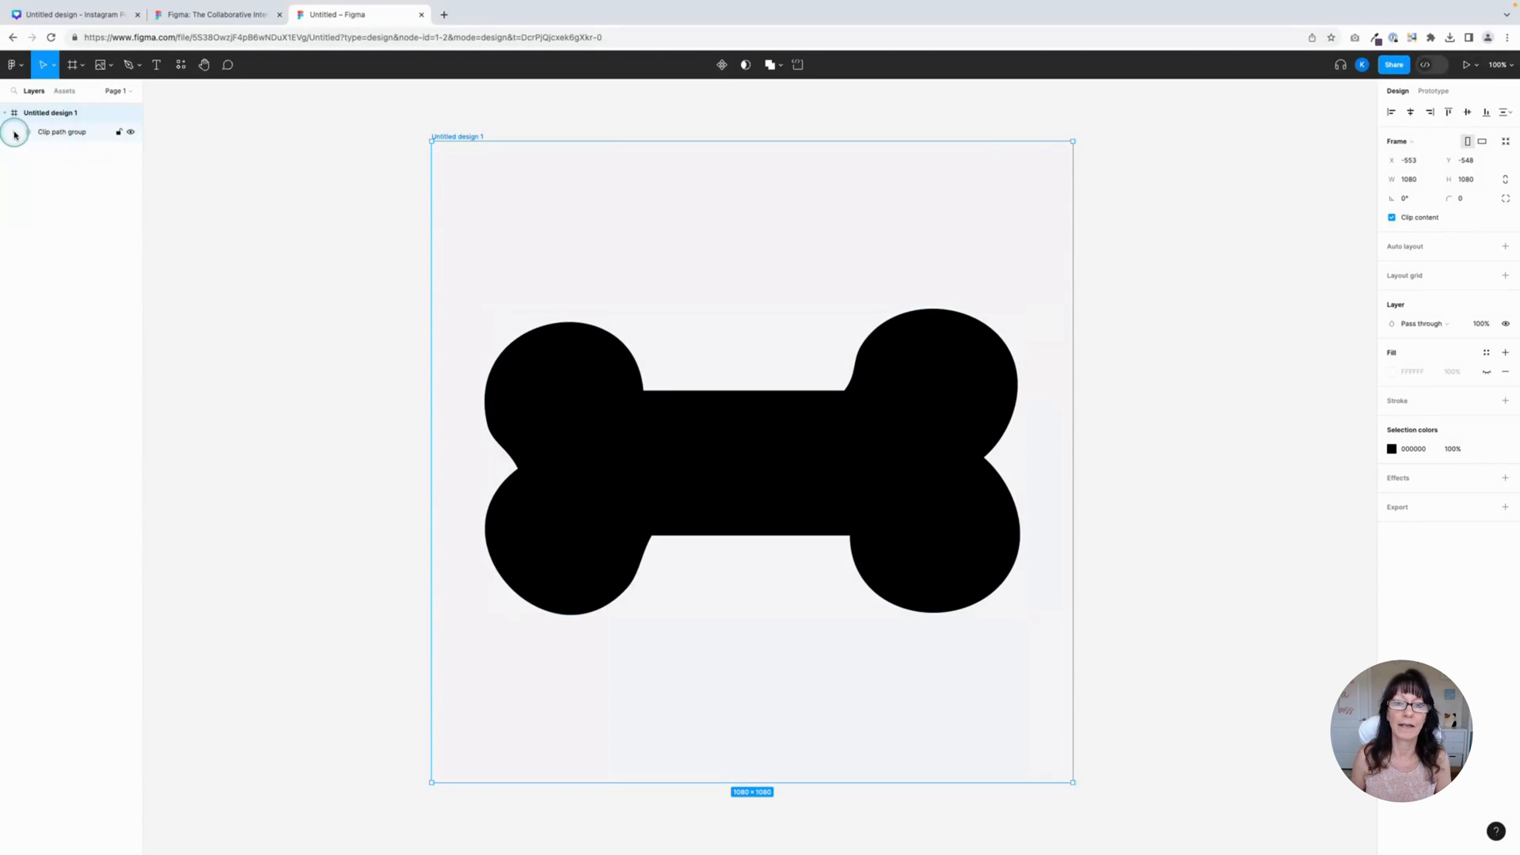
click(13, 132)
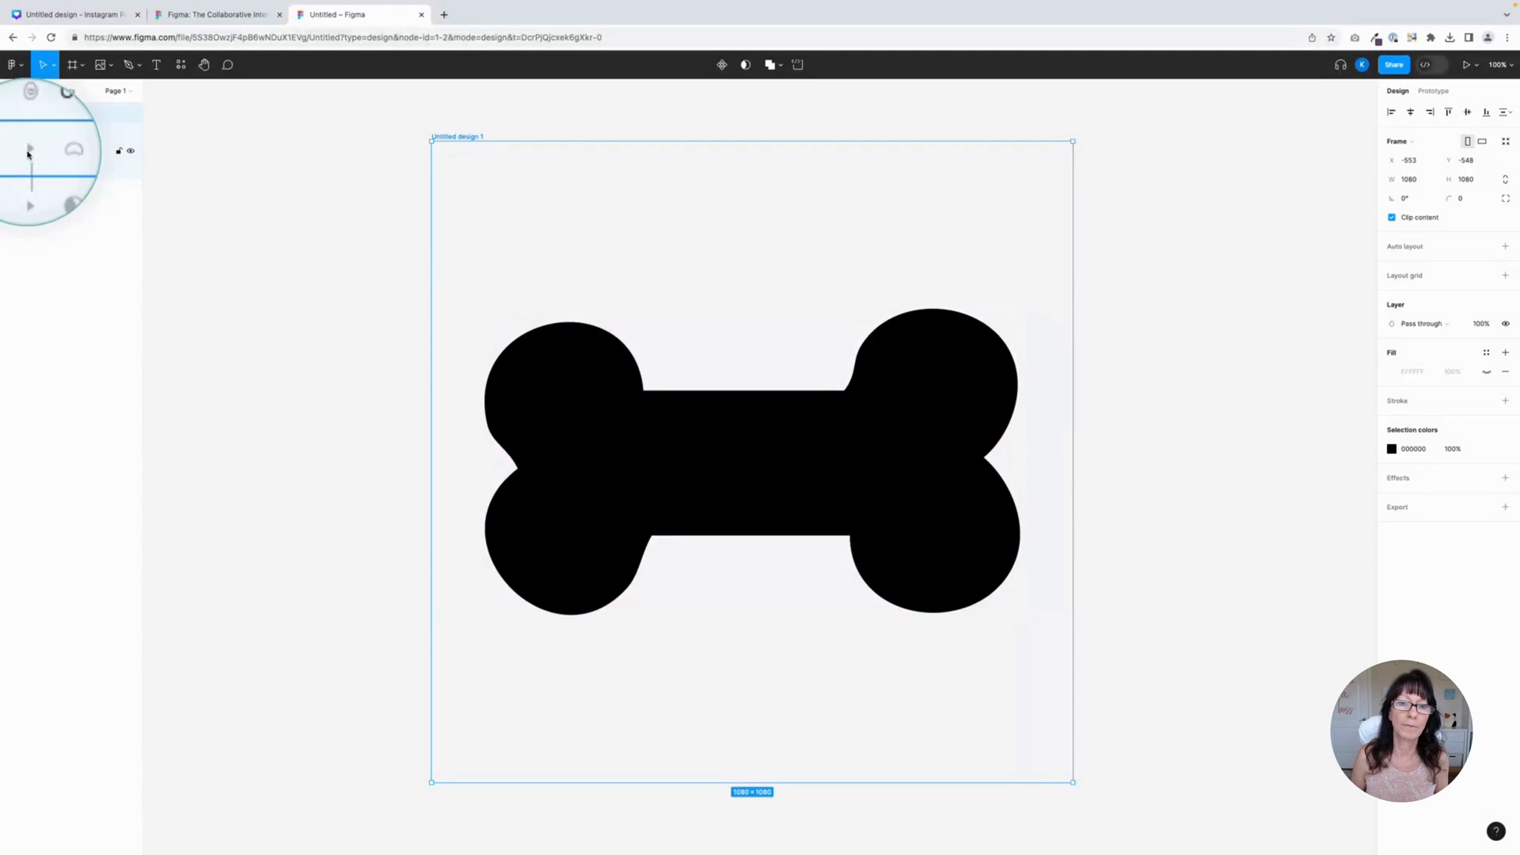
click(29, 152)
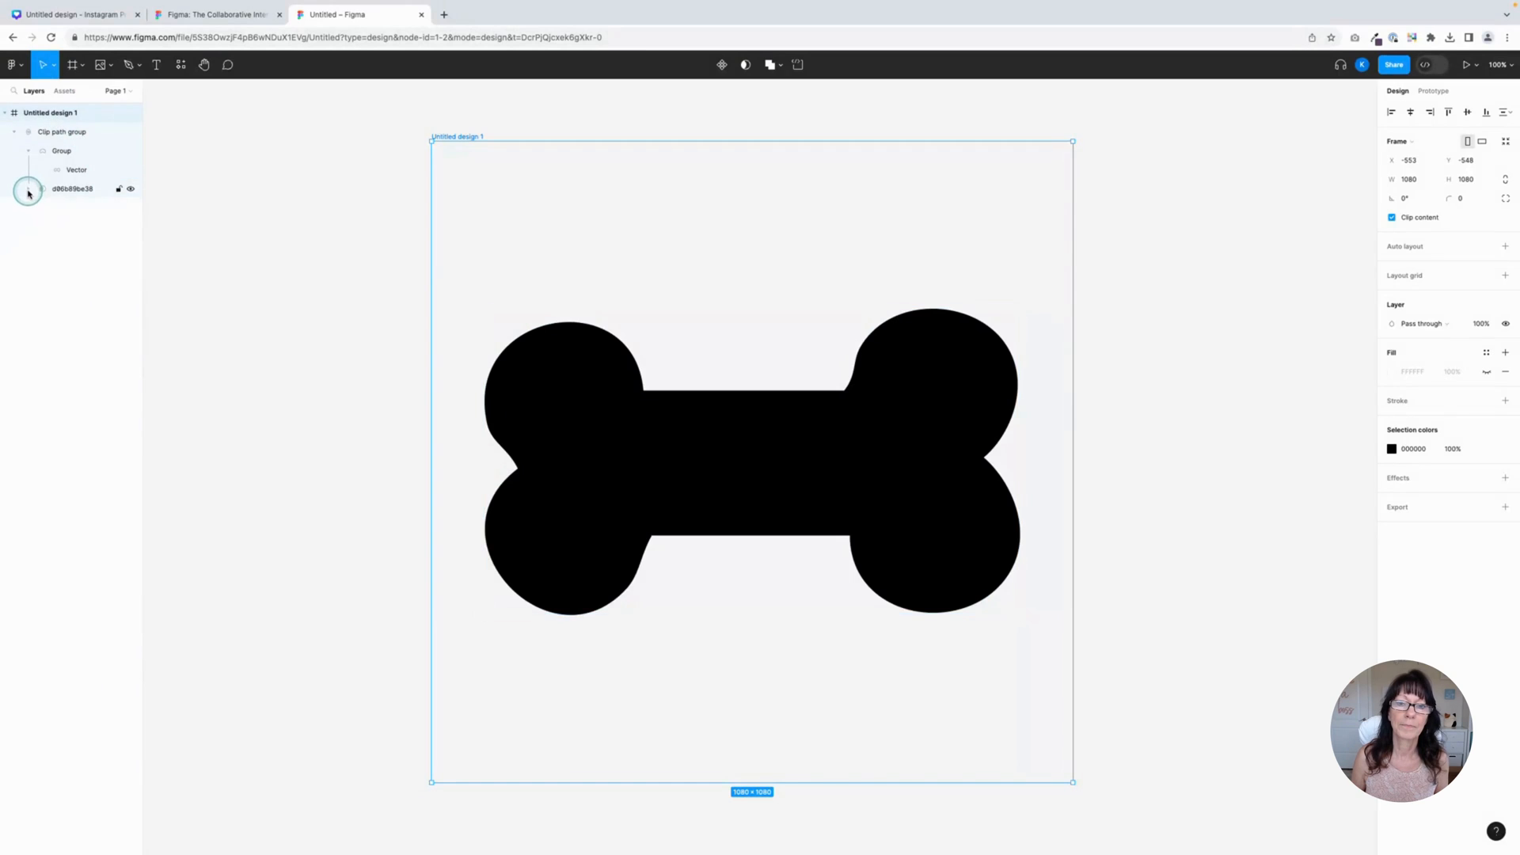
click(30, 189)
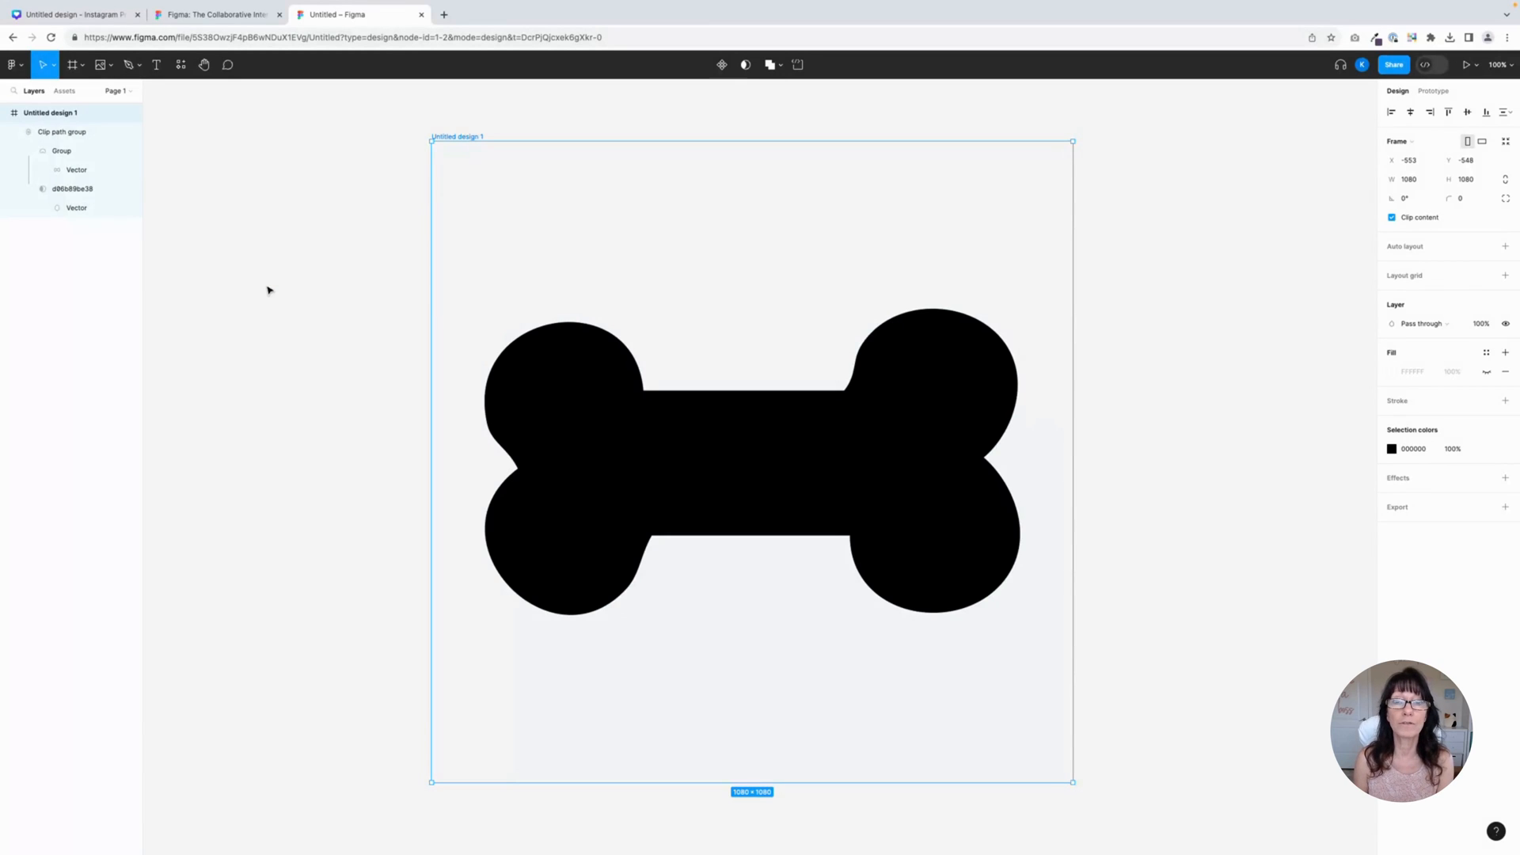
- Toggle the visibility of the two nested Vector layers to examine what each contributes to the bone
click(577, 435)
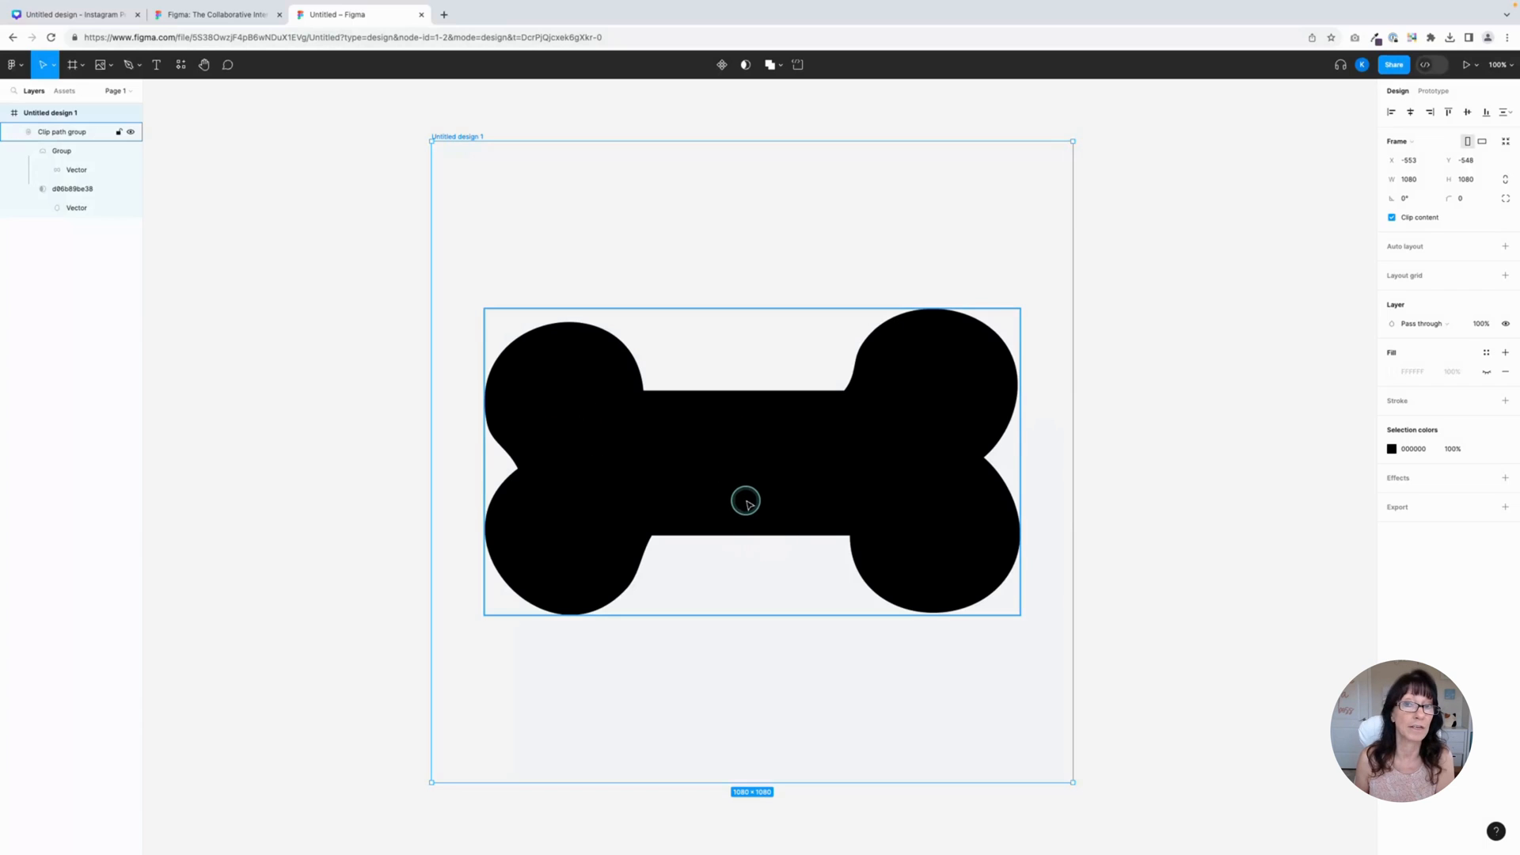
click(222, 268)
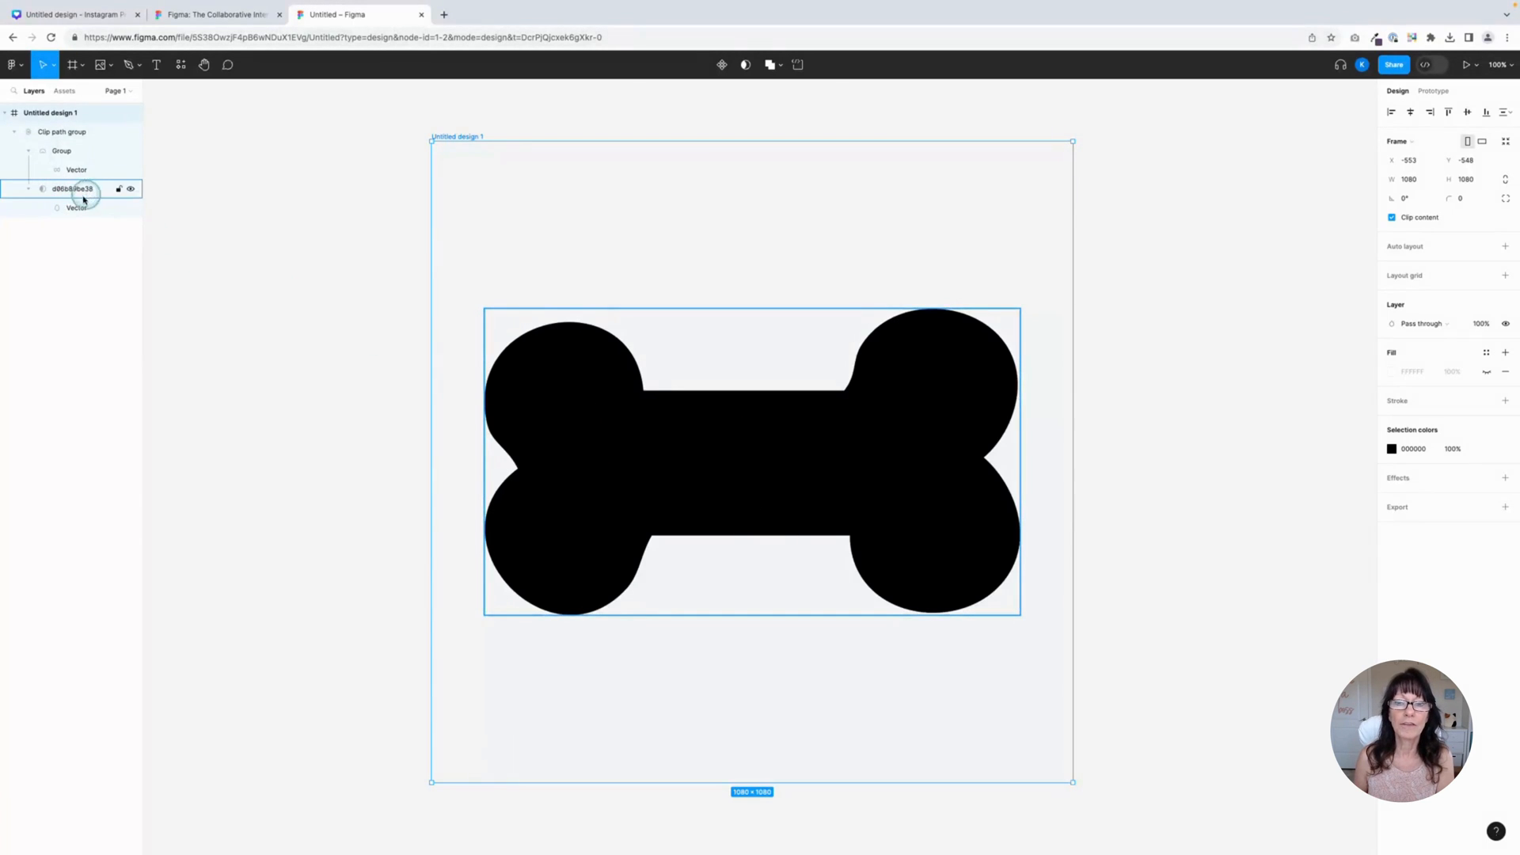
click(131, 208)
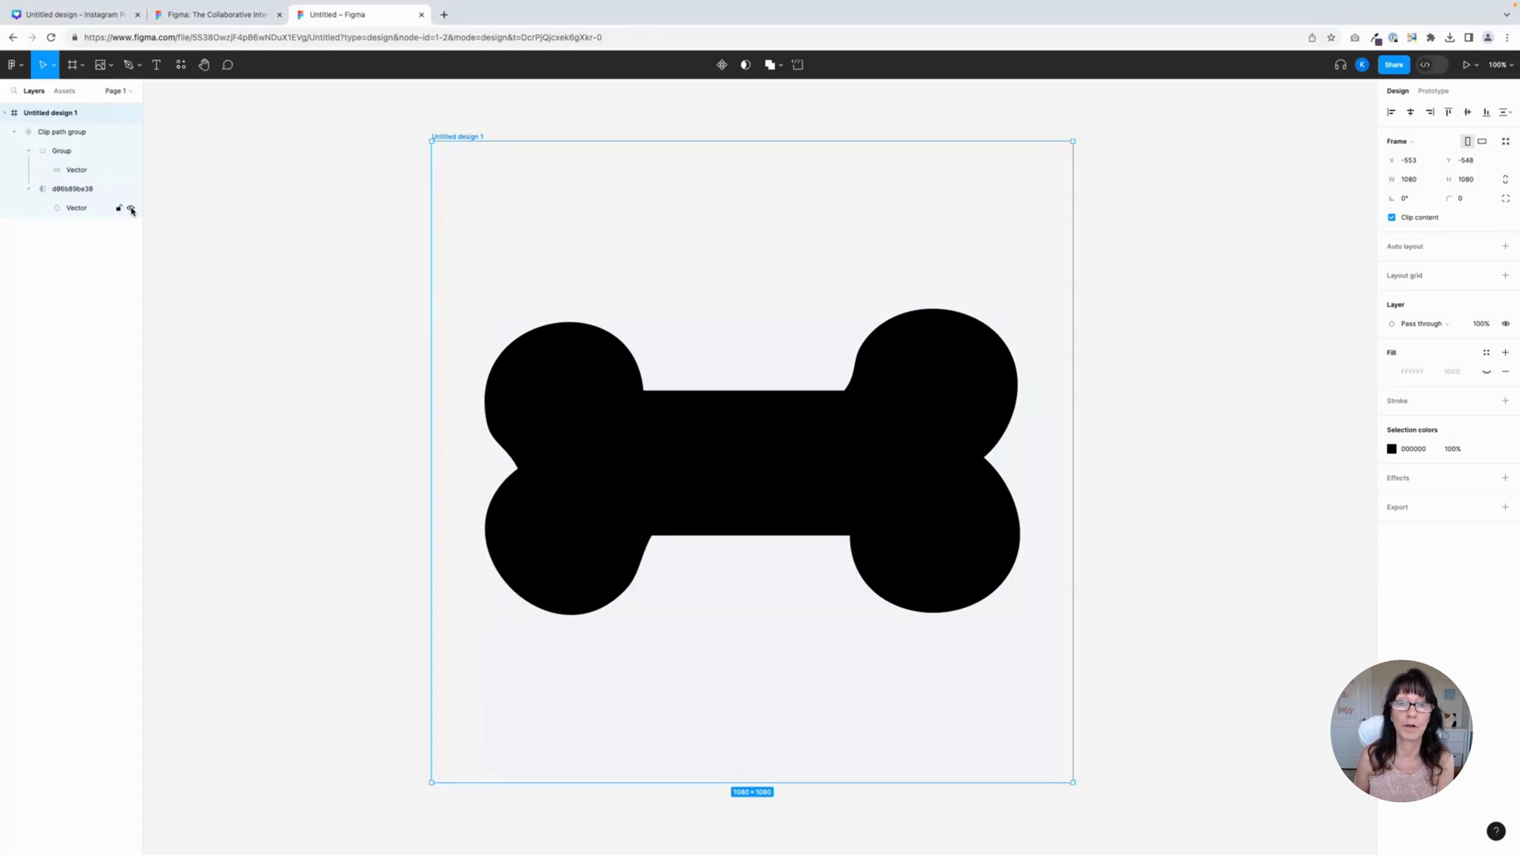
click(132, 209)
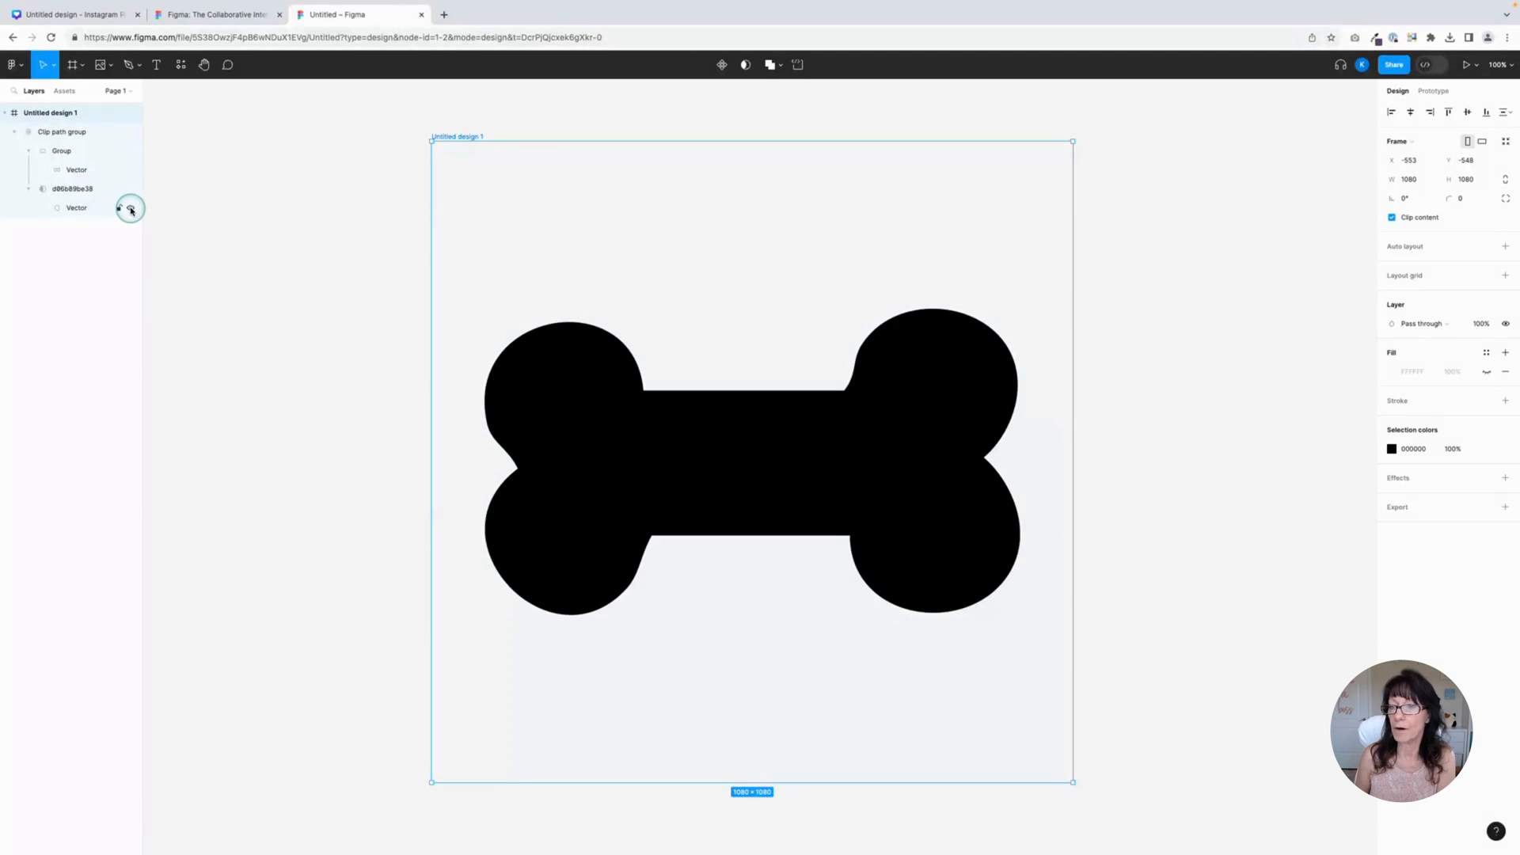
click(132, 209)
click(132, 209)
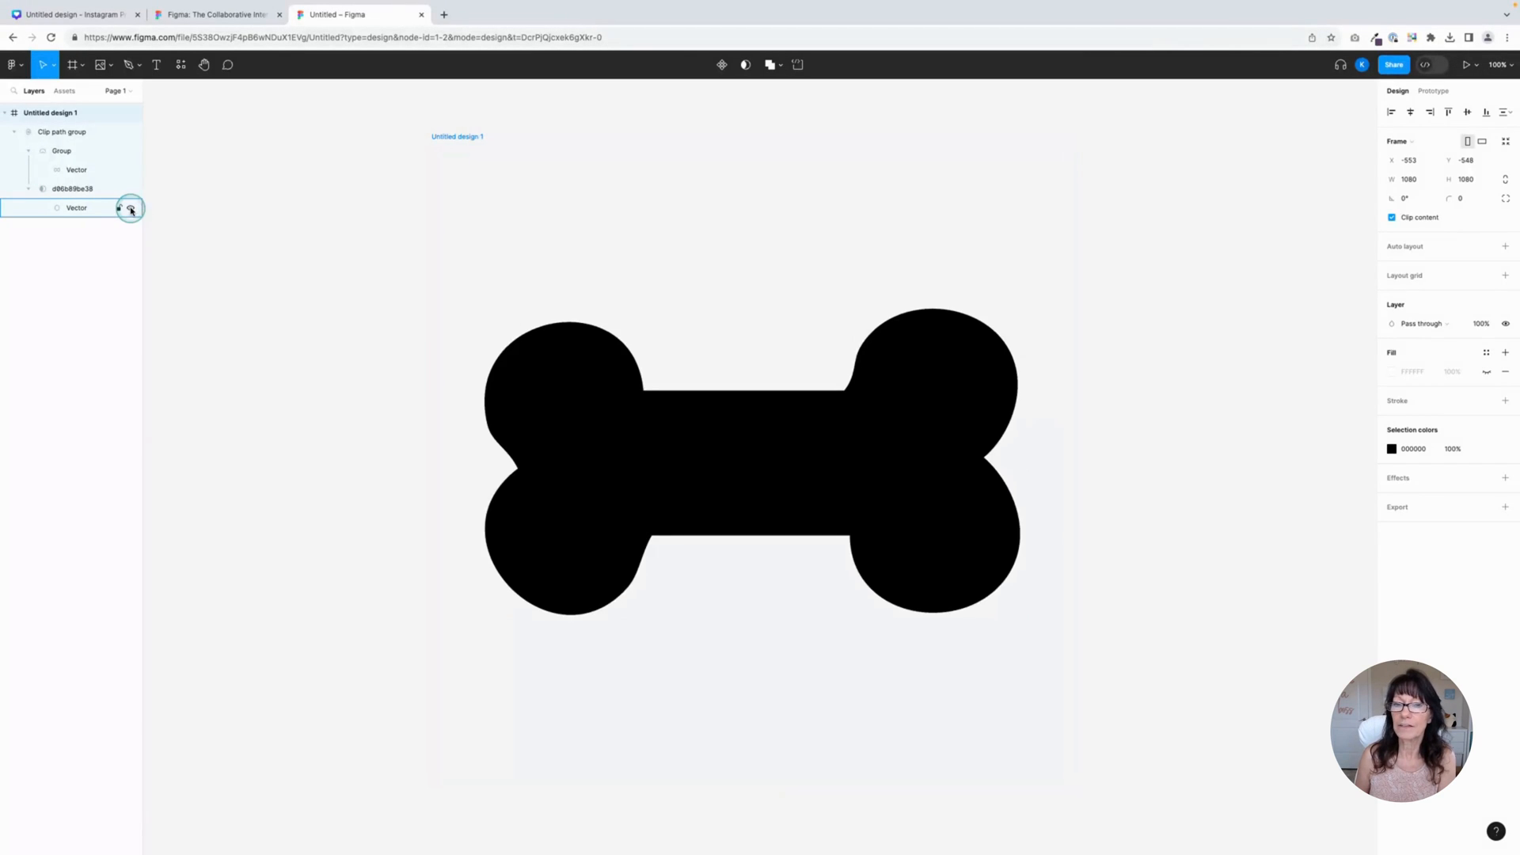
click(132, 209)
click(131, 209)
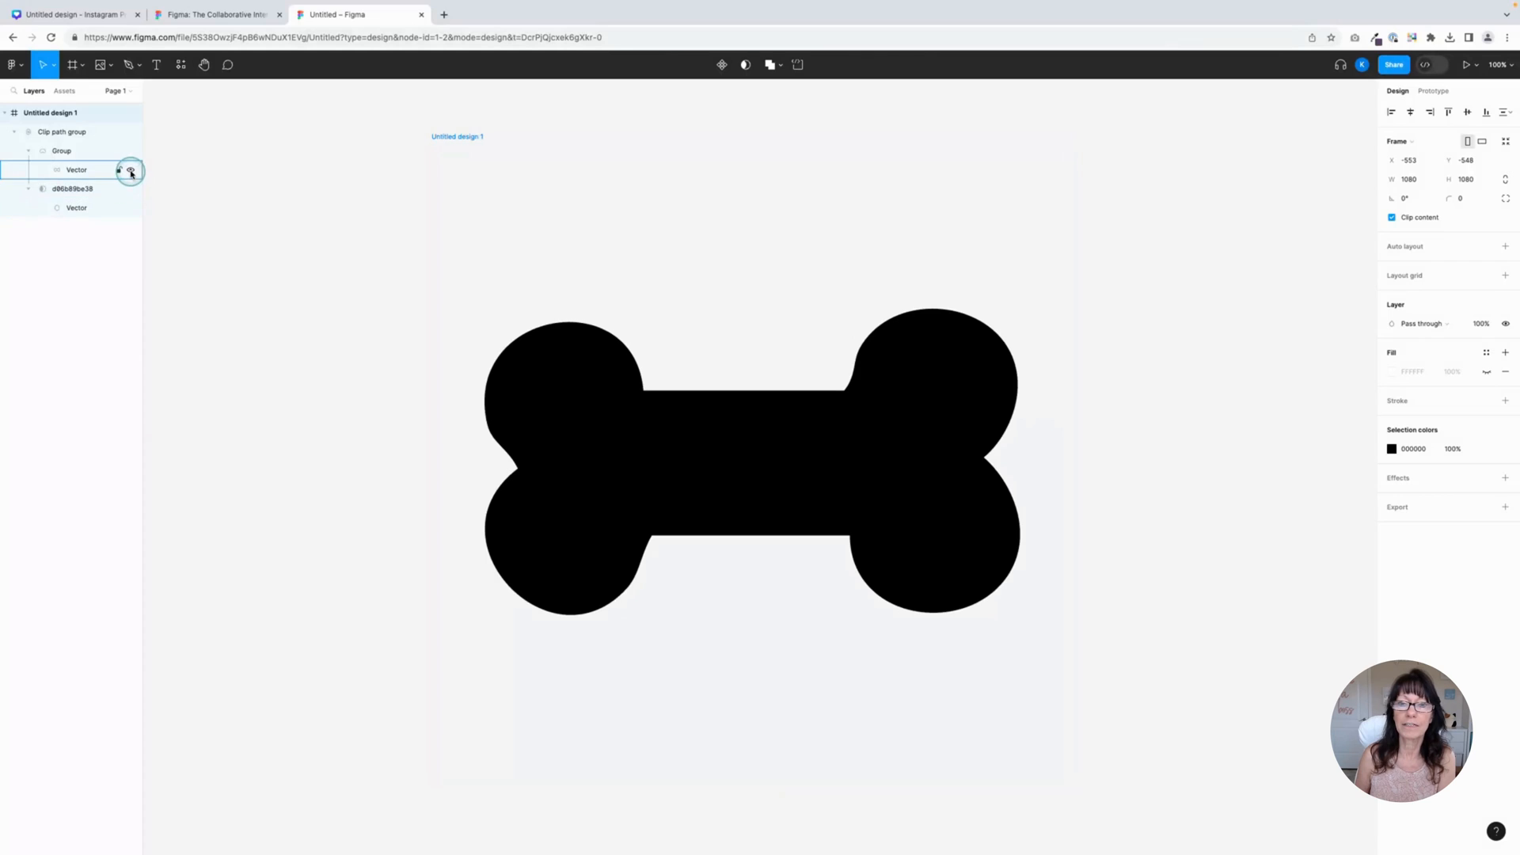
click(131, 171)
click(131, 171)
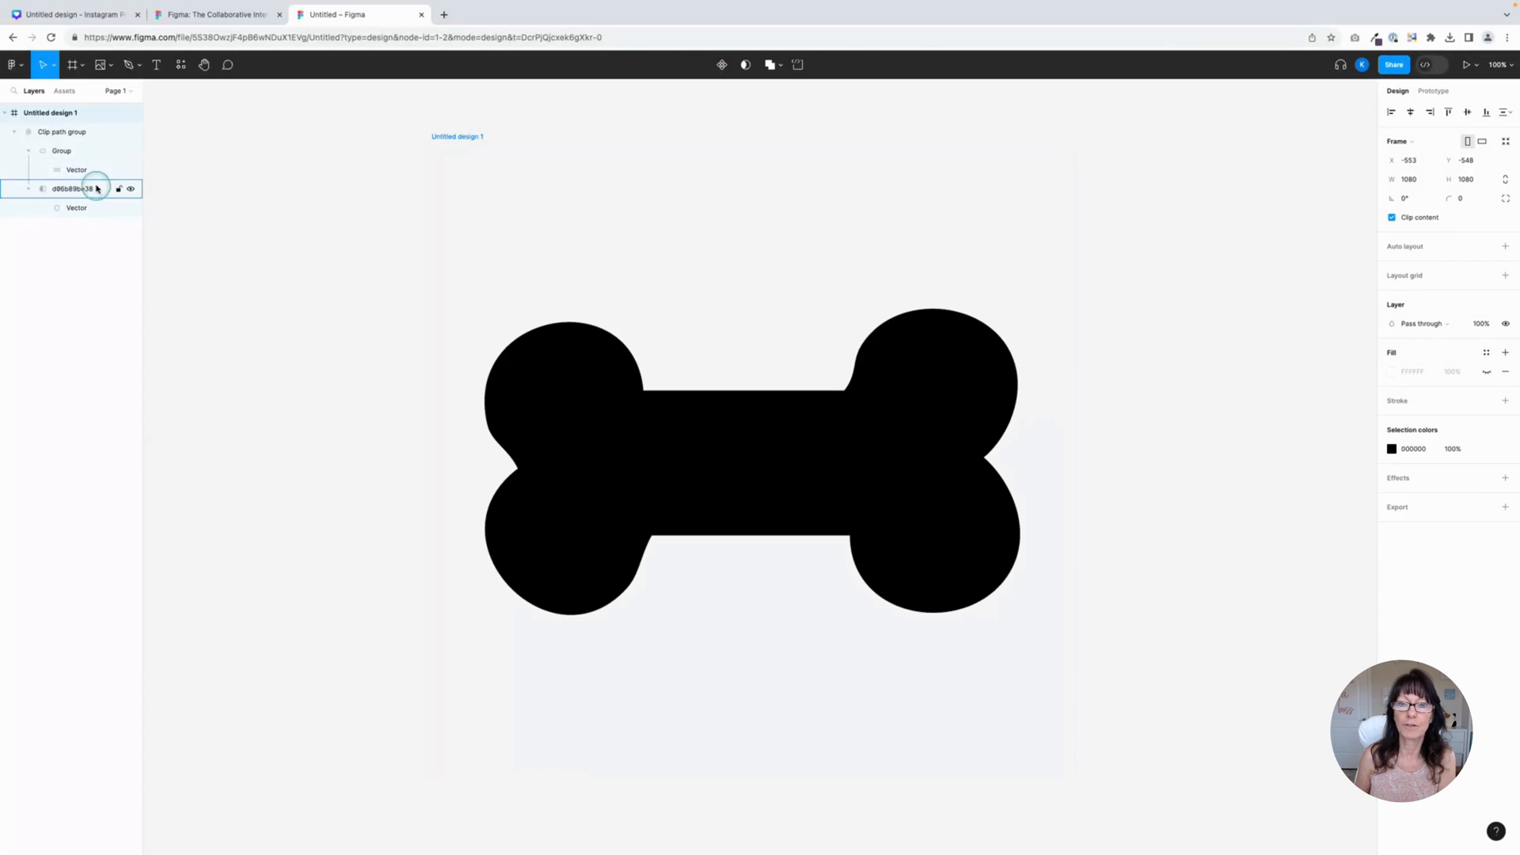
- Check the visibility of the mask group inside the clip path group, and delete that mask group
click(98, 189)
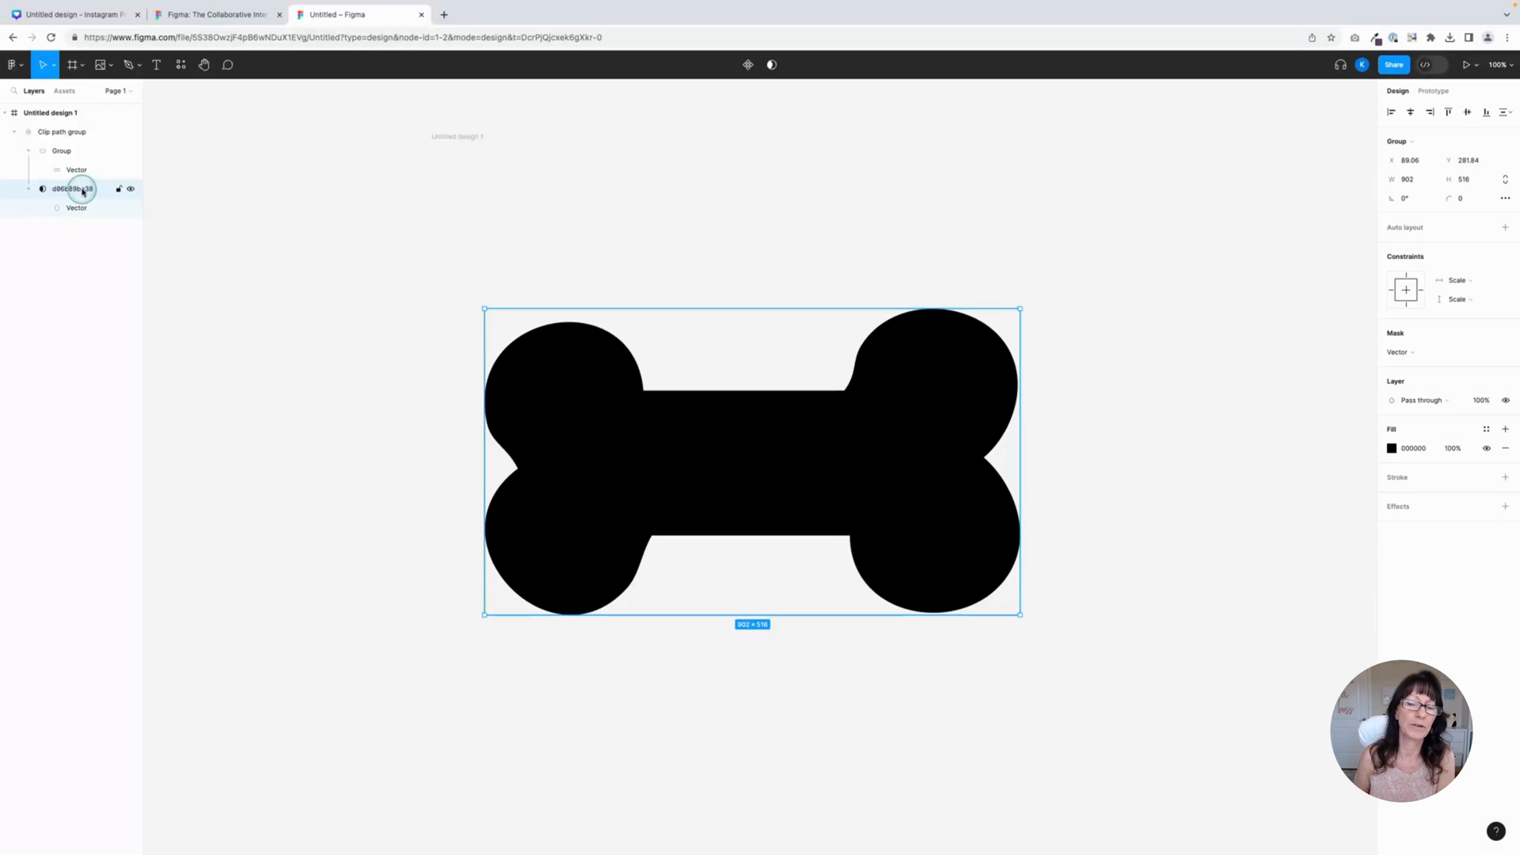
click(131, 189)
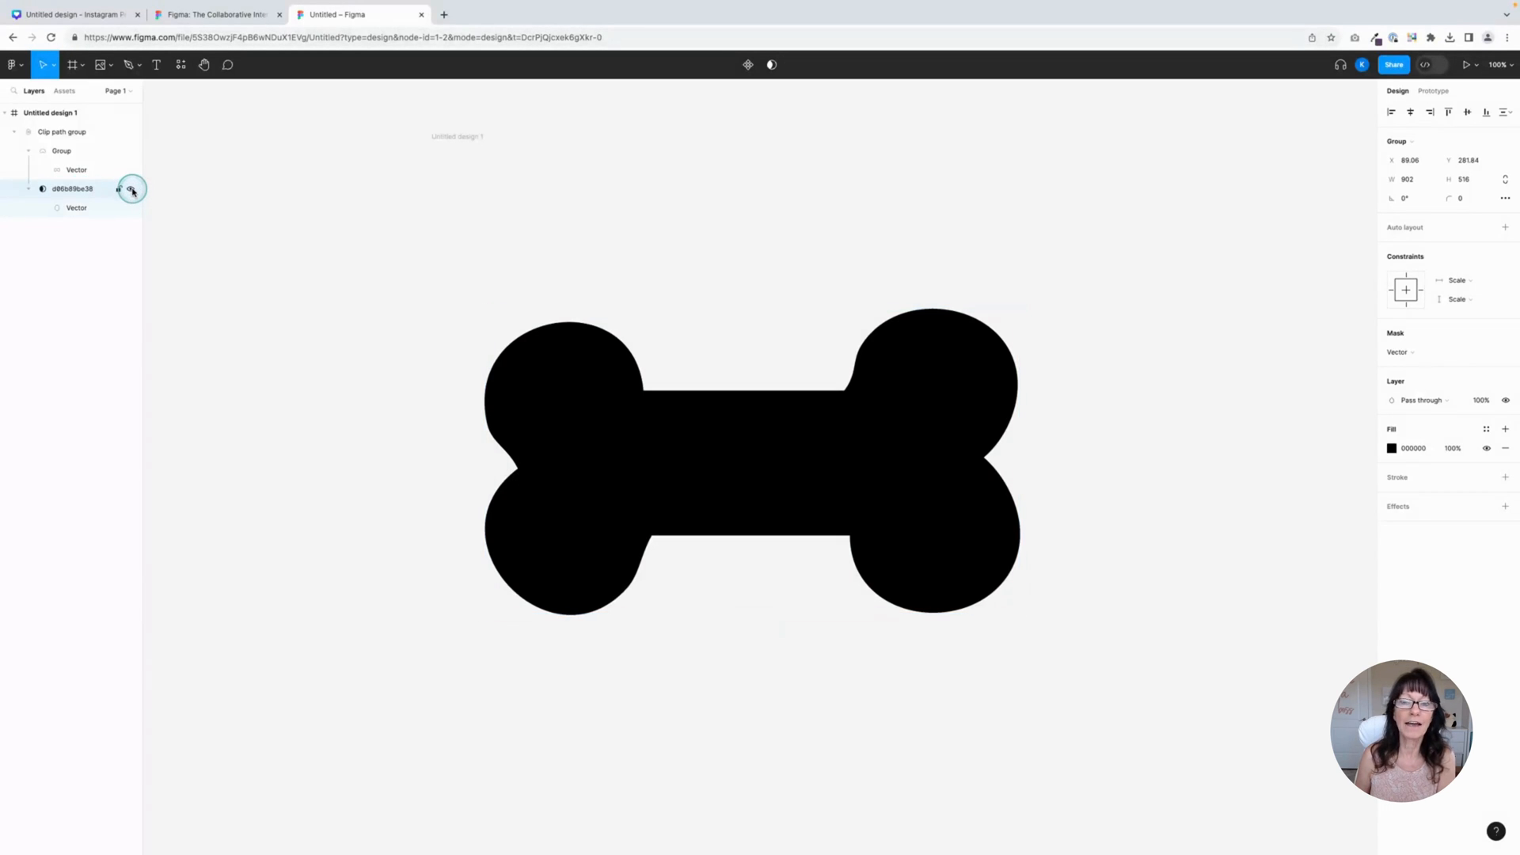
click(132, 189)
click(131, 189)
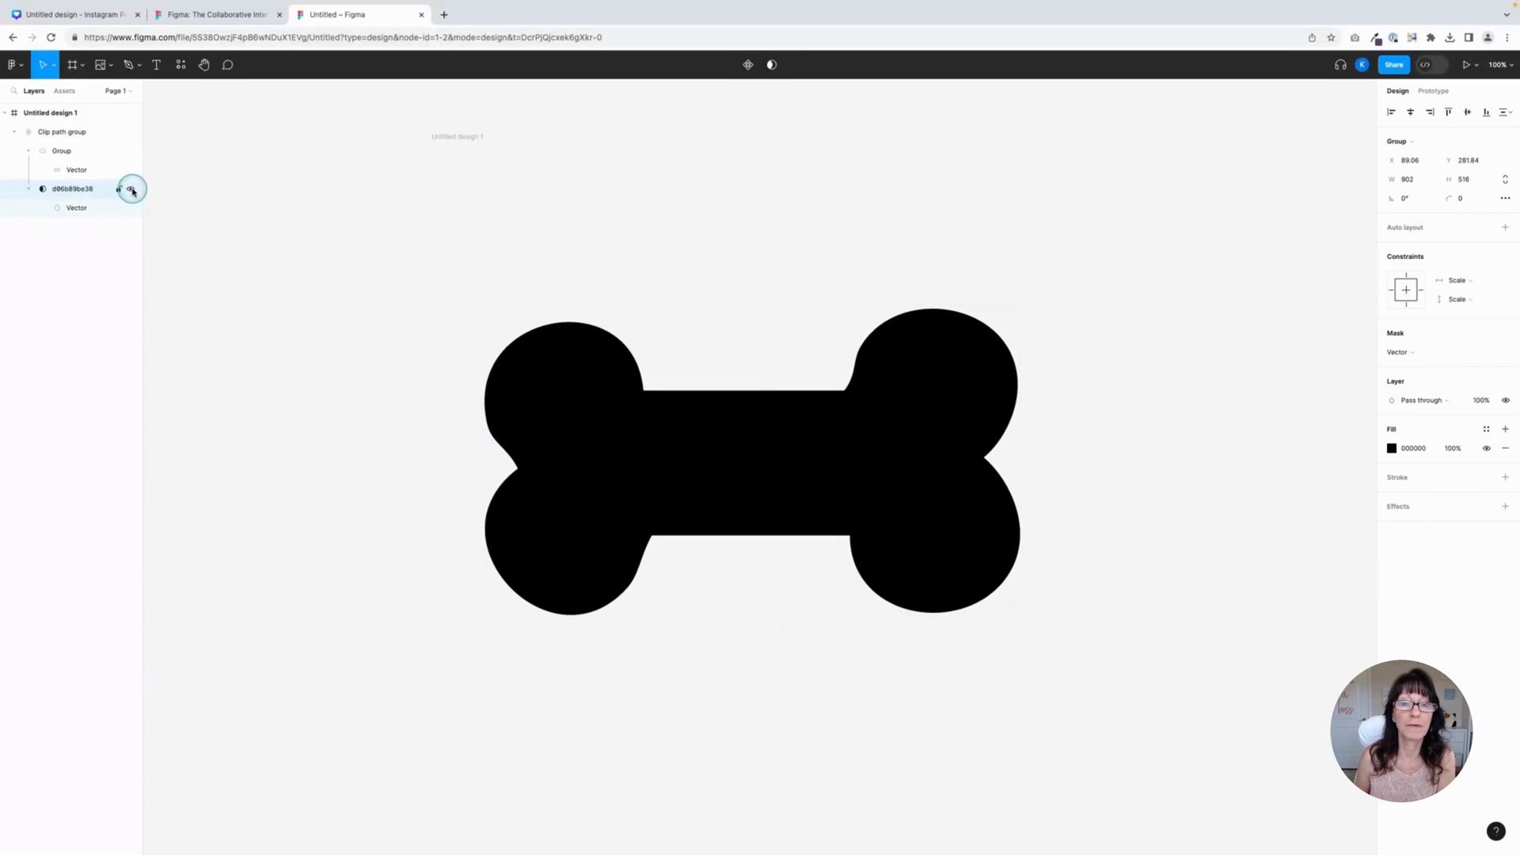
click(89, 190)
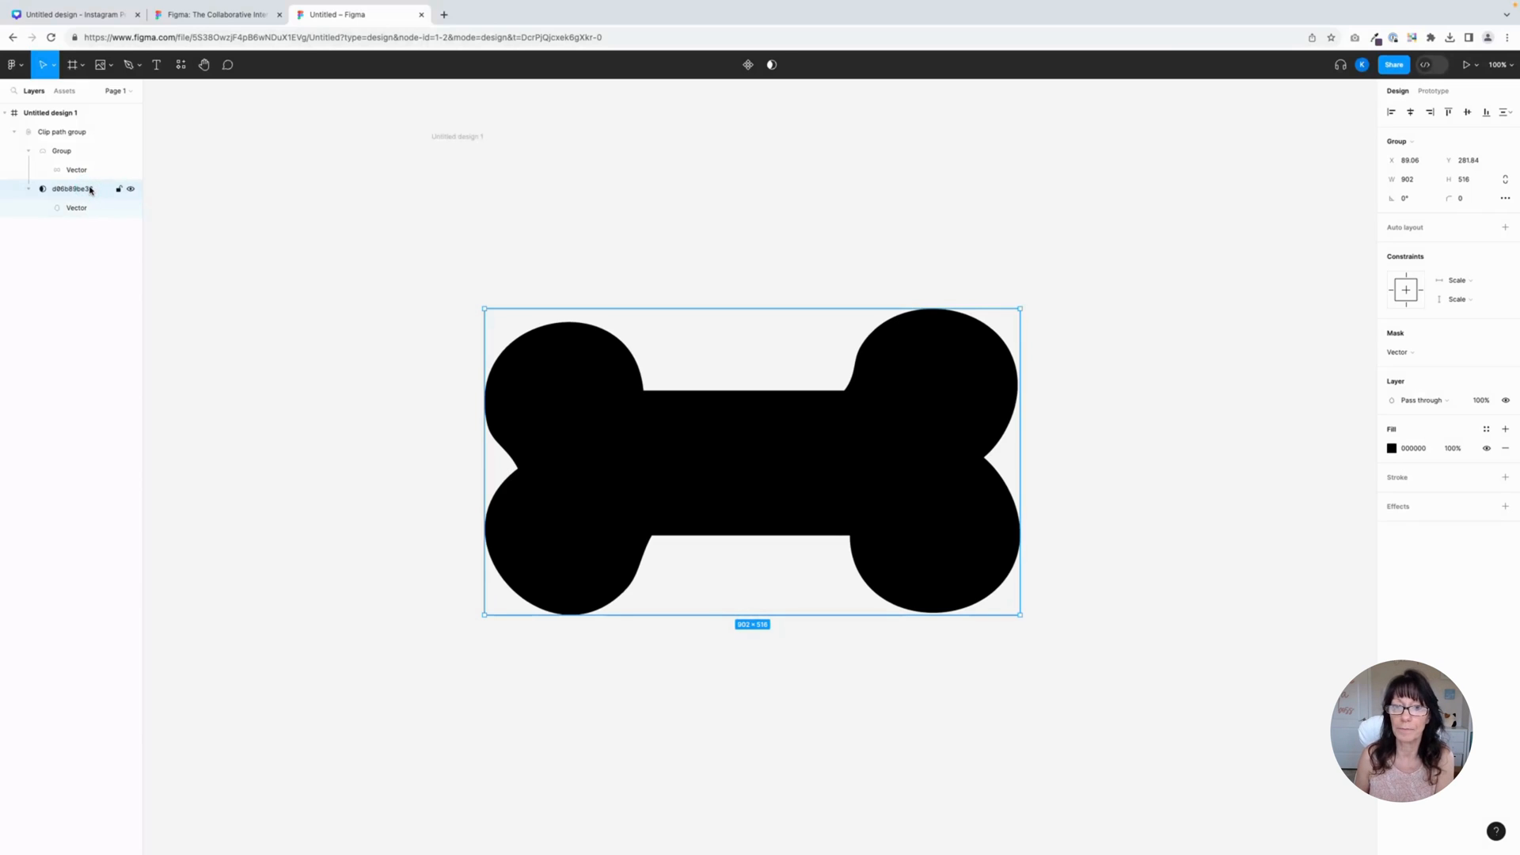
key(Delete)
- Check that the remaining Vector layer holds the bone and move it out of its groups, above the Untitled design 1 frame
click(90, 175)
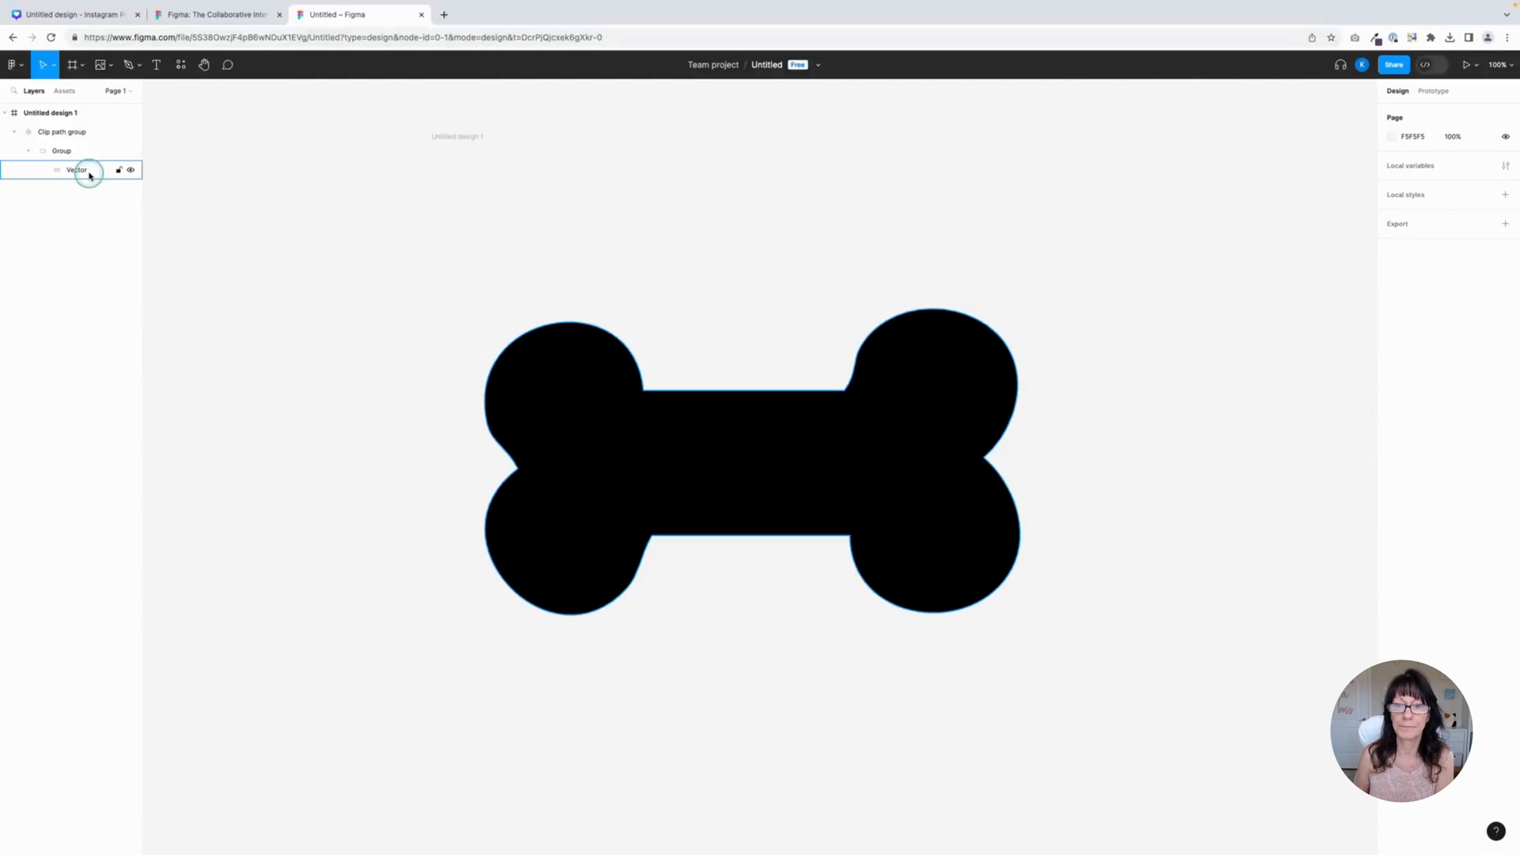
click(131, 169)
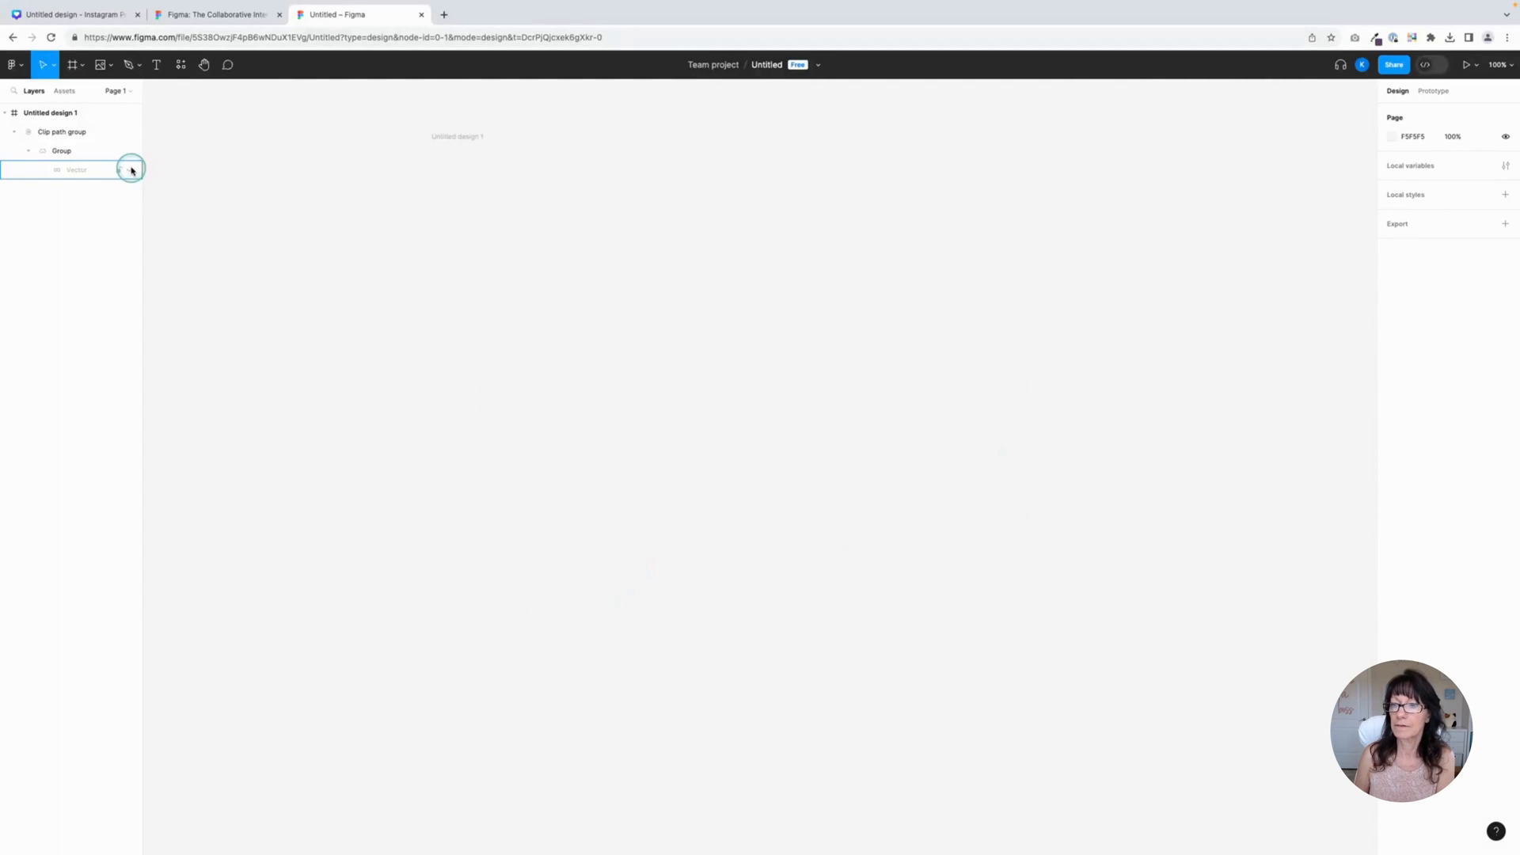
click(131, 170)
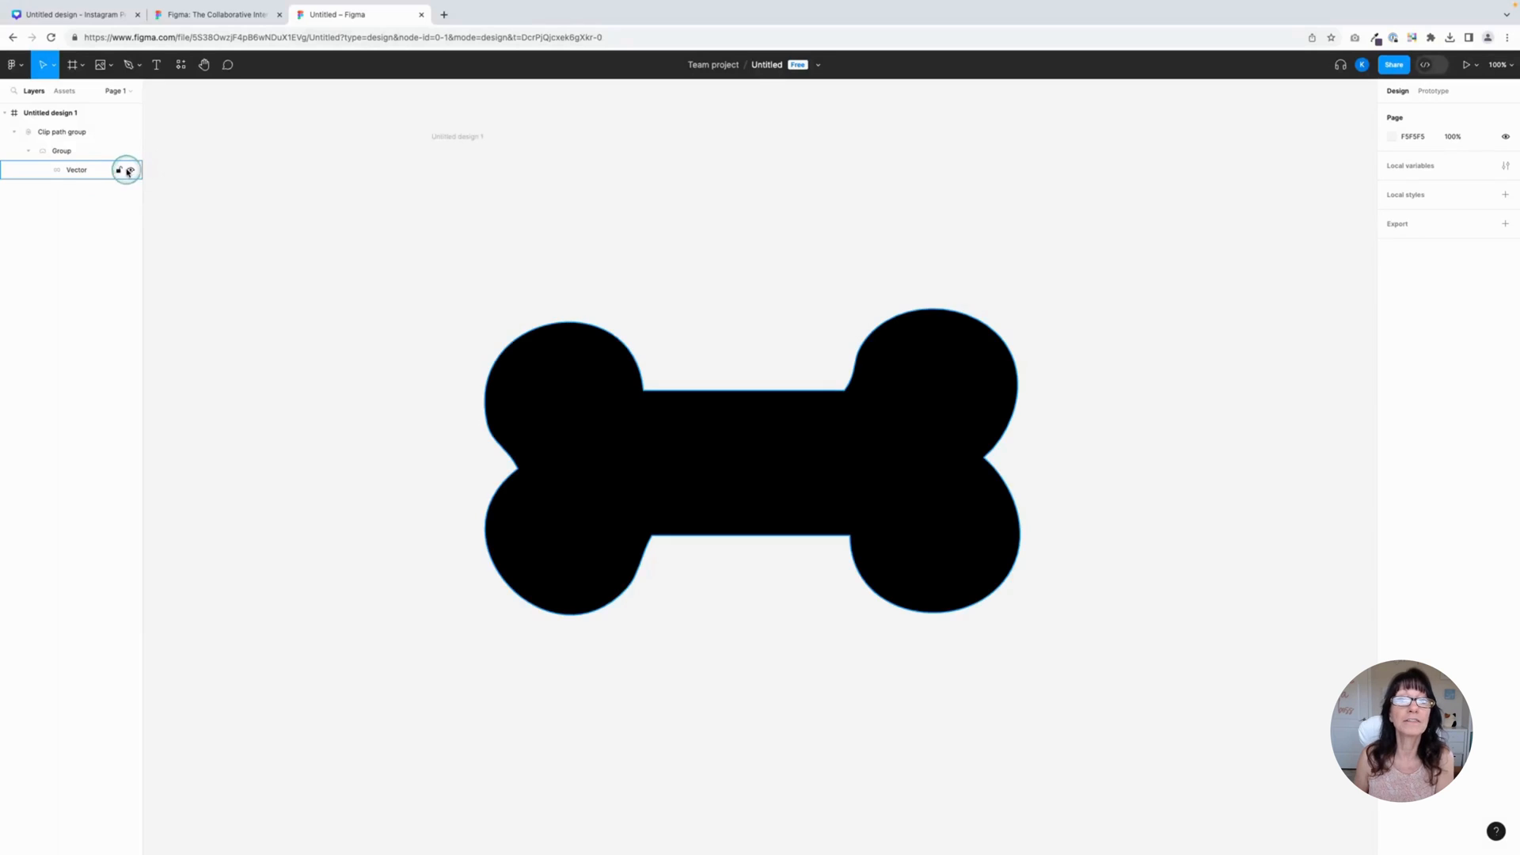
click(78, 170)
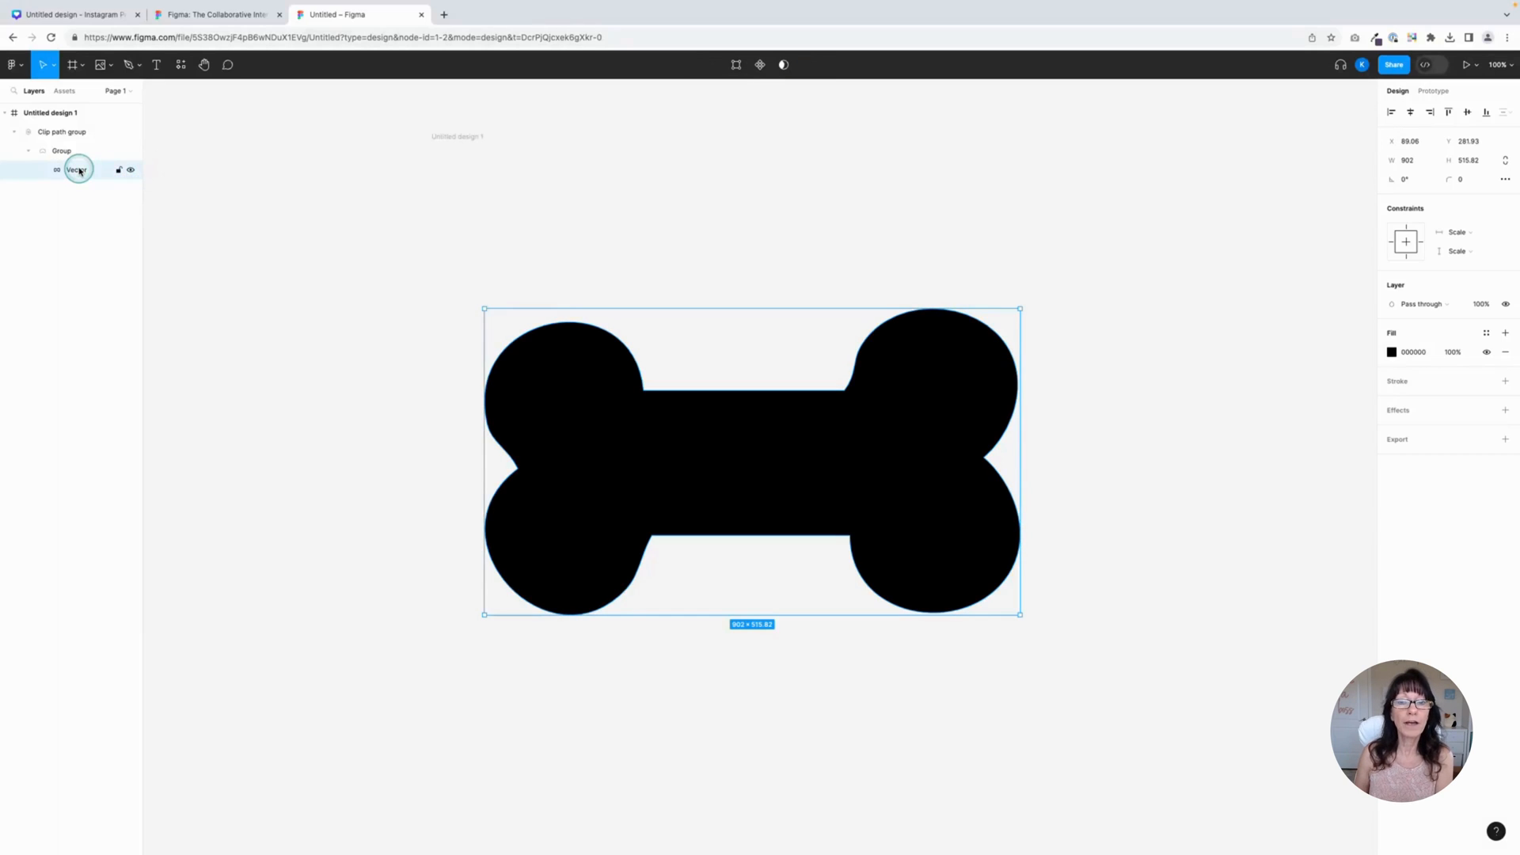
click(52, 140)
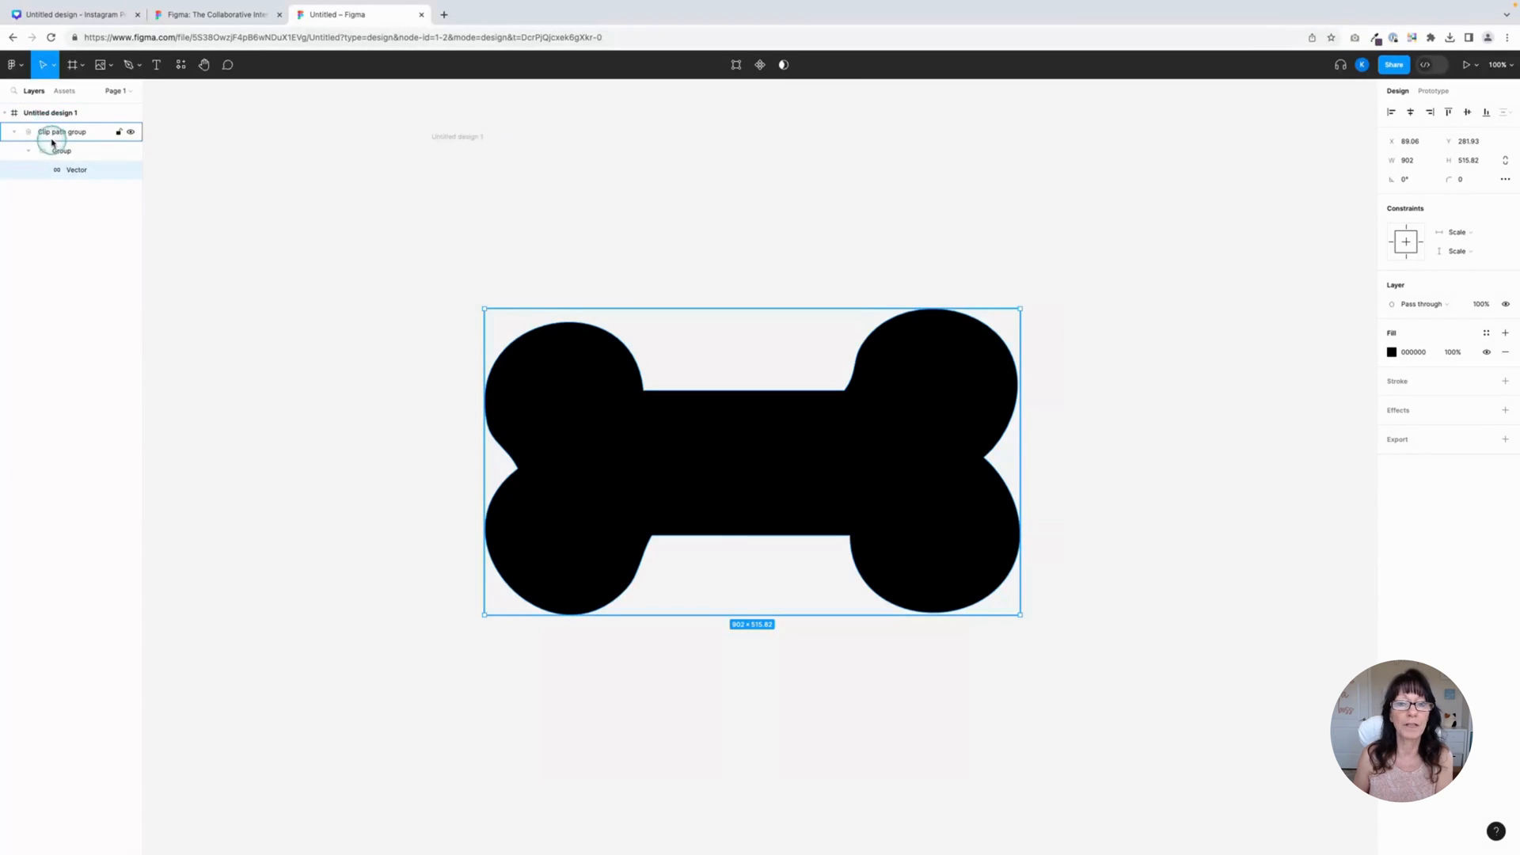
click(56, 169)
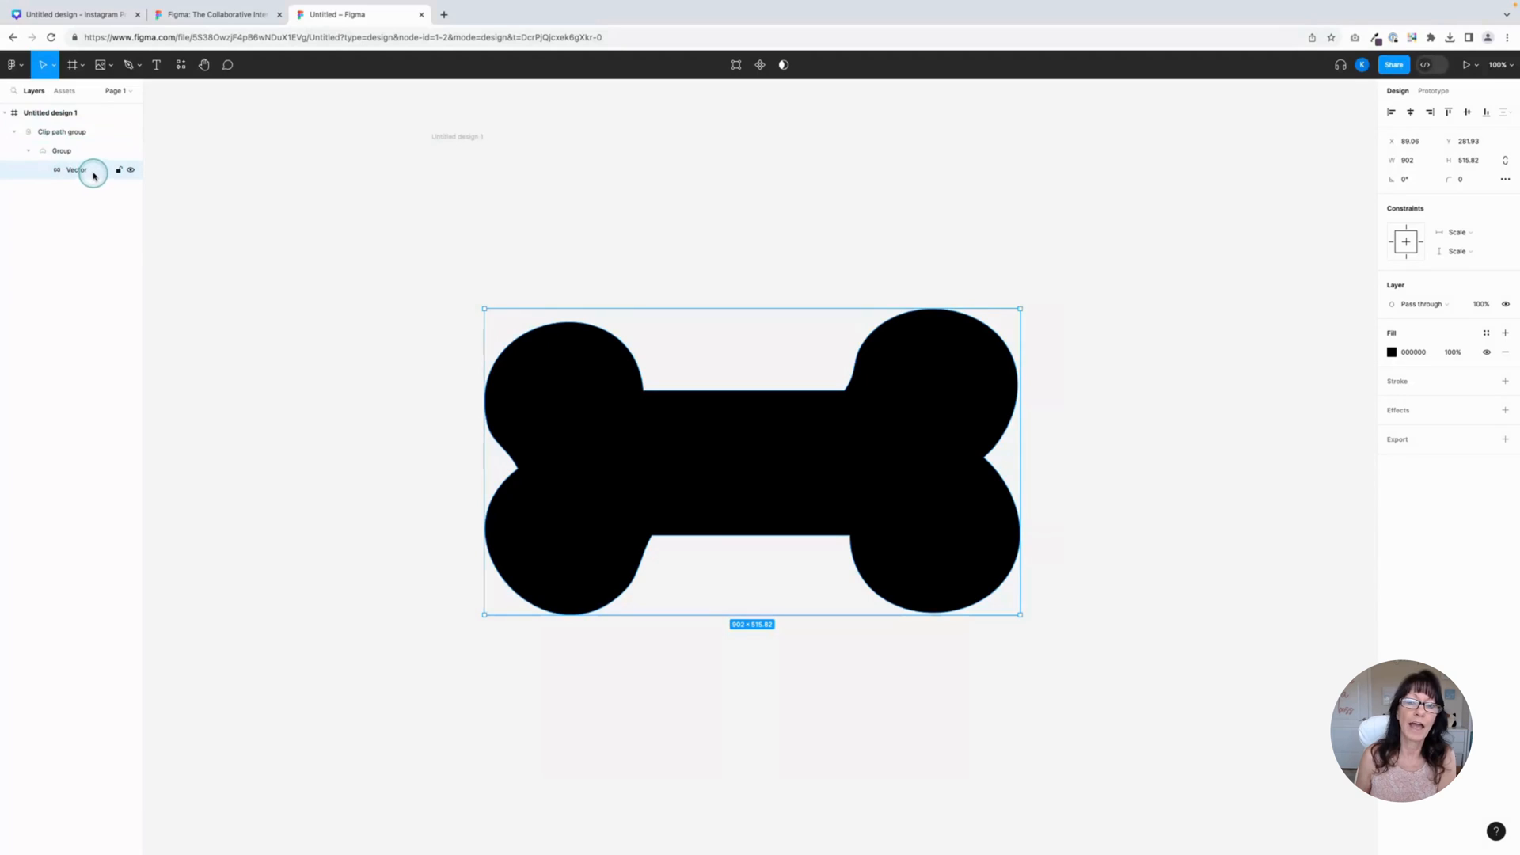
drag(92, 132, 89, 107)
click(52, 114)
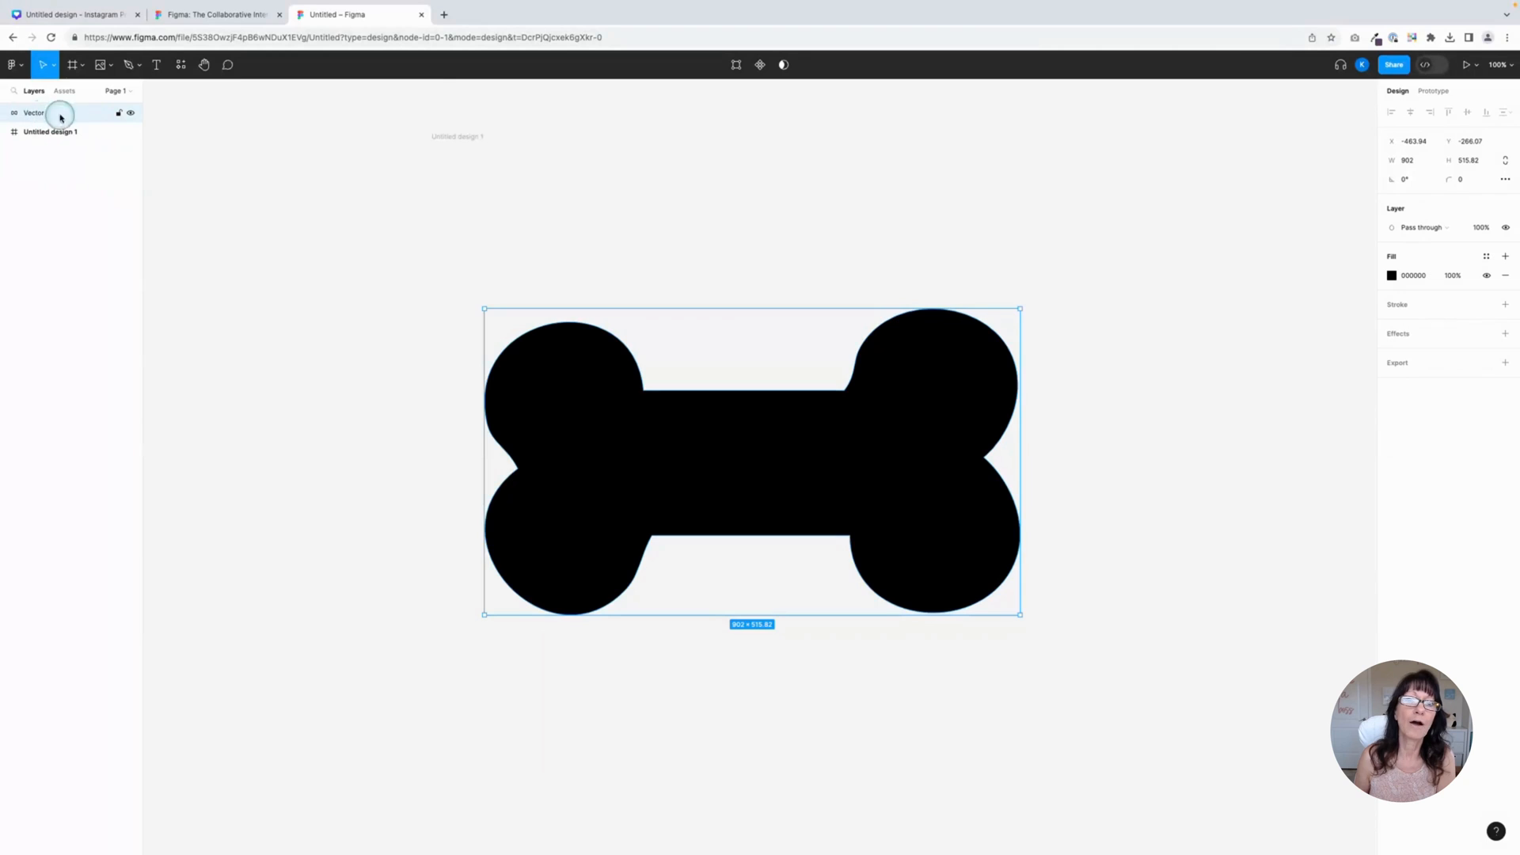
- Delete the emptied Untitled design 1 frame and select the remaining Vector layer
click(44, 134)
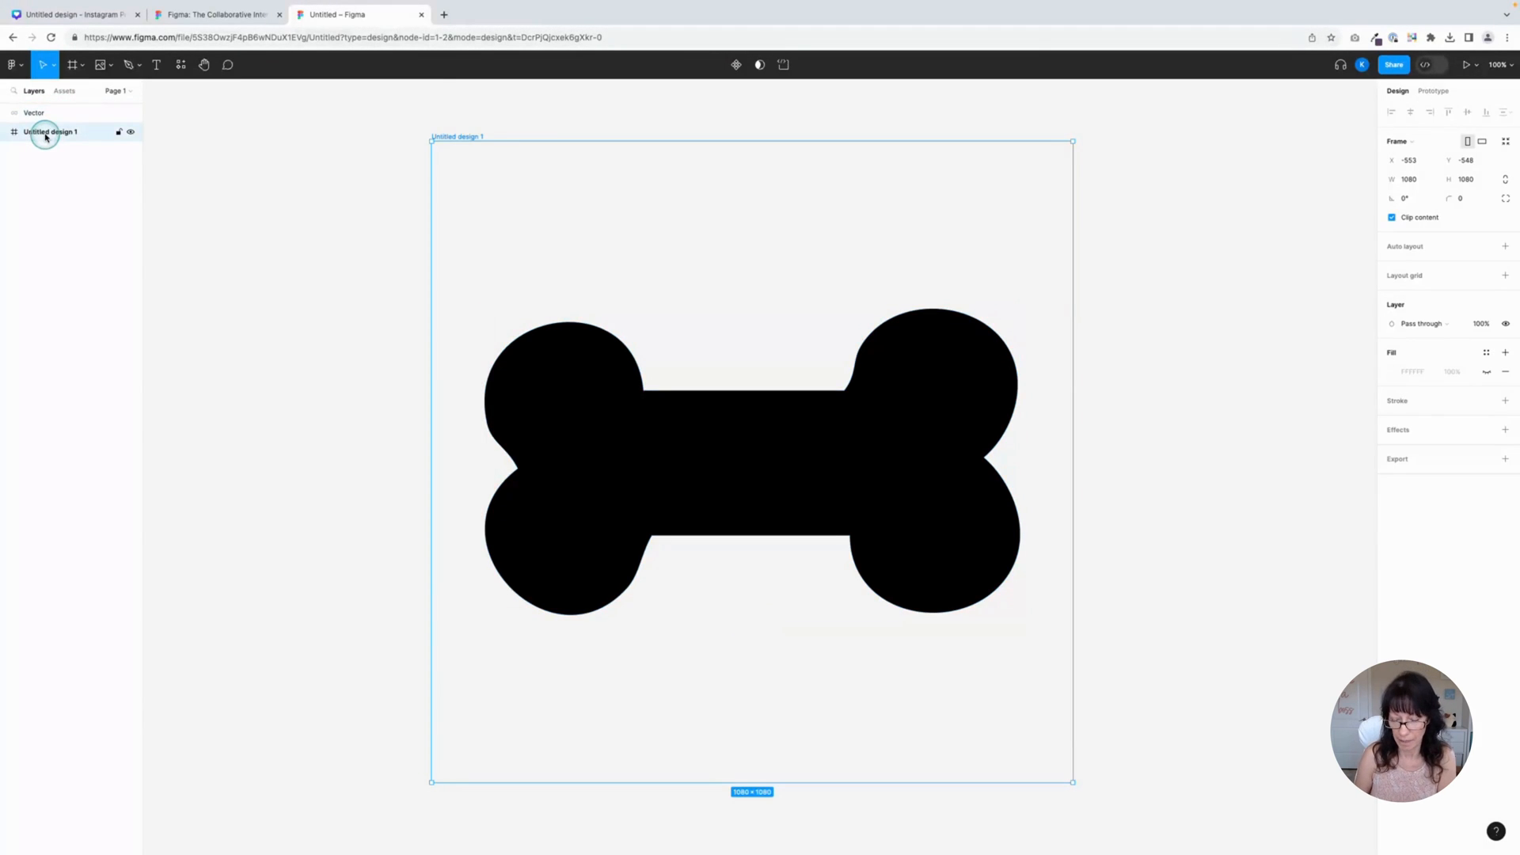
key(Delete)
click(48, 112)
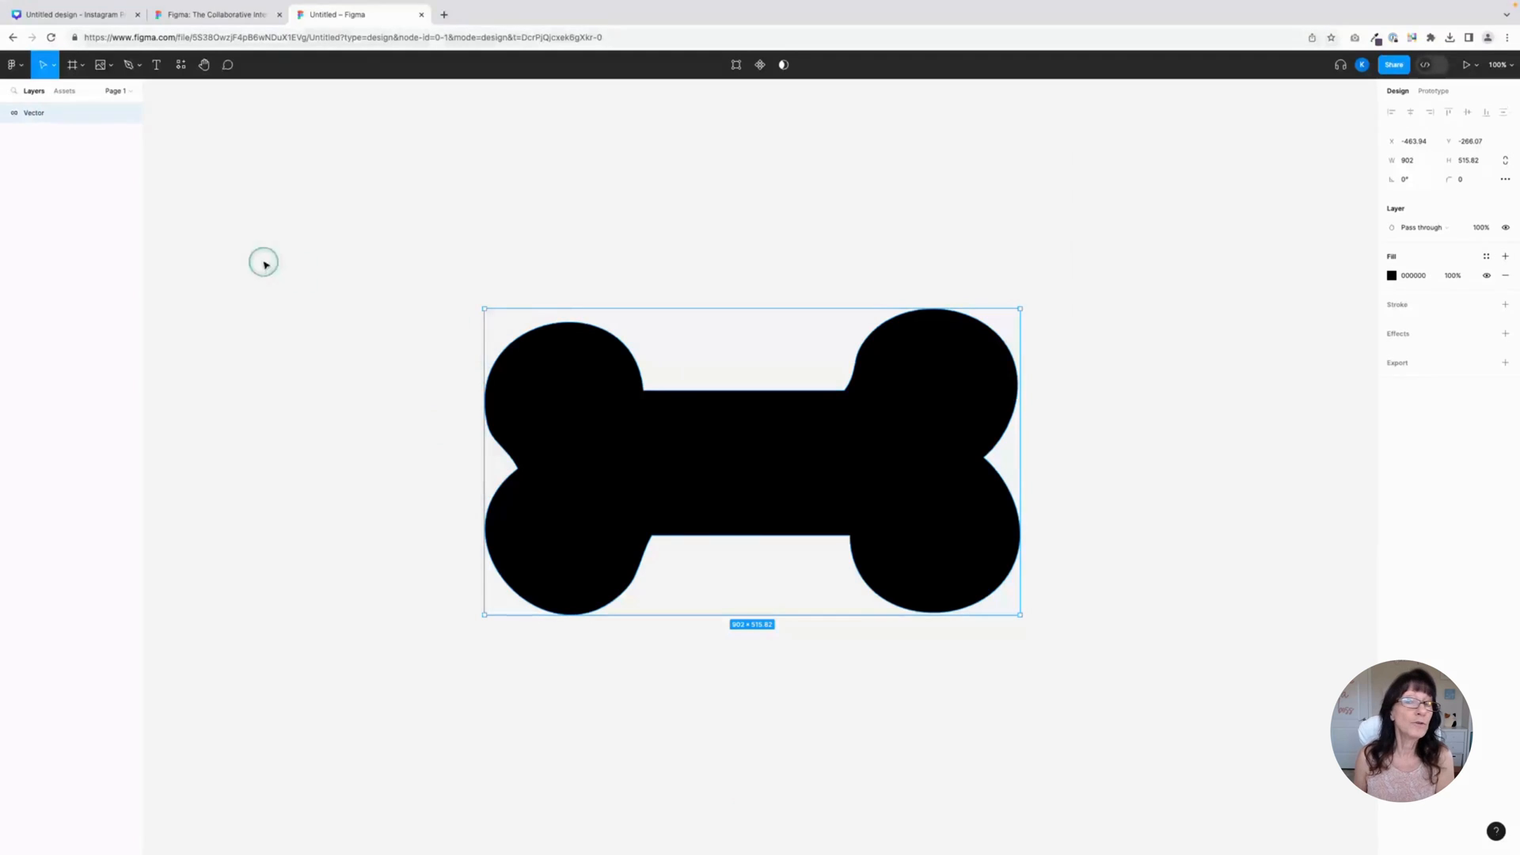
- Rename the bone's Vector layer to "Dog bone"
double_click(40, 113)
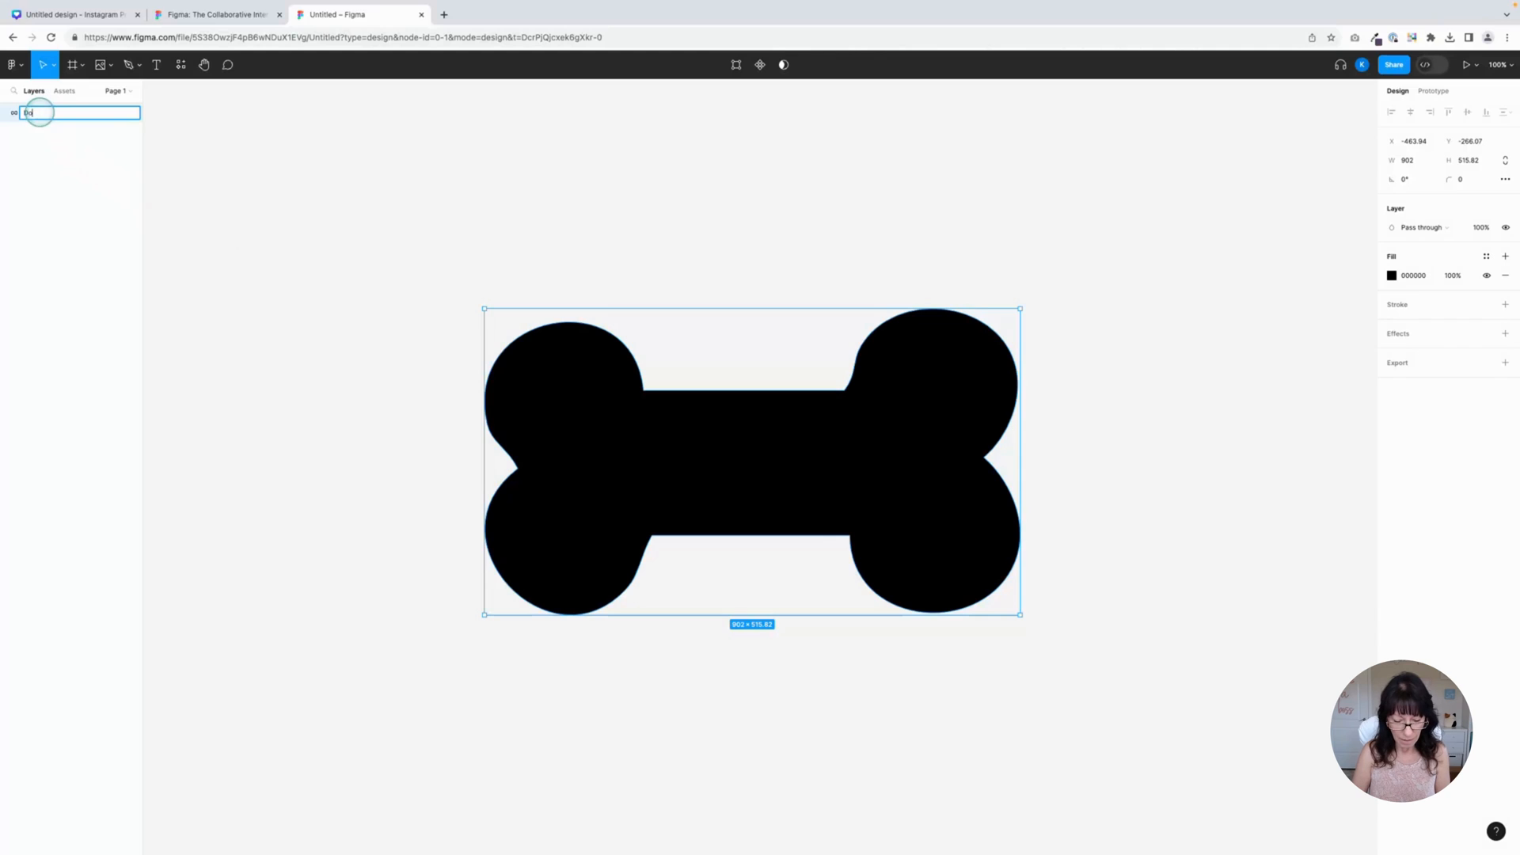
text(Dog bone)
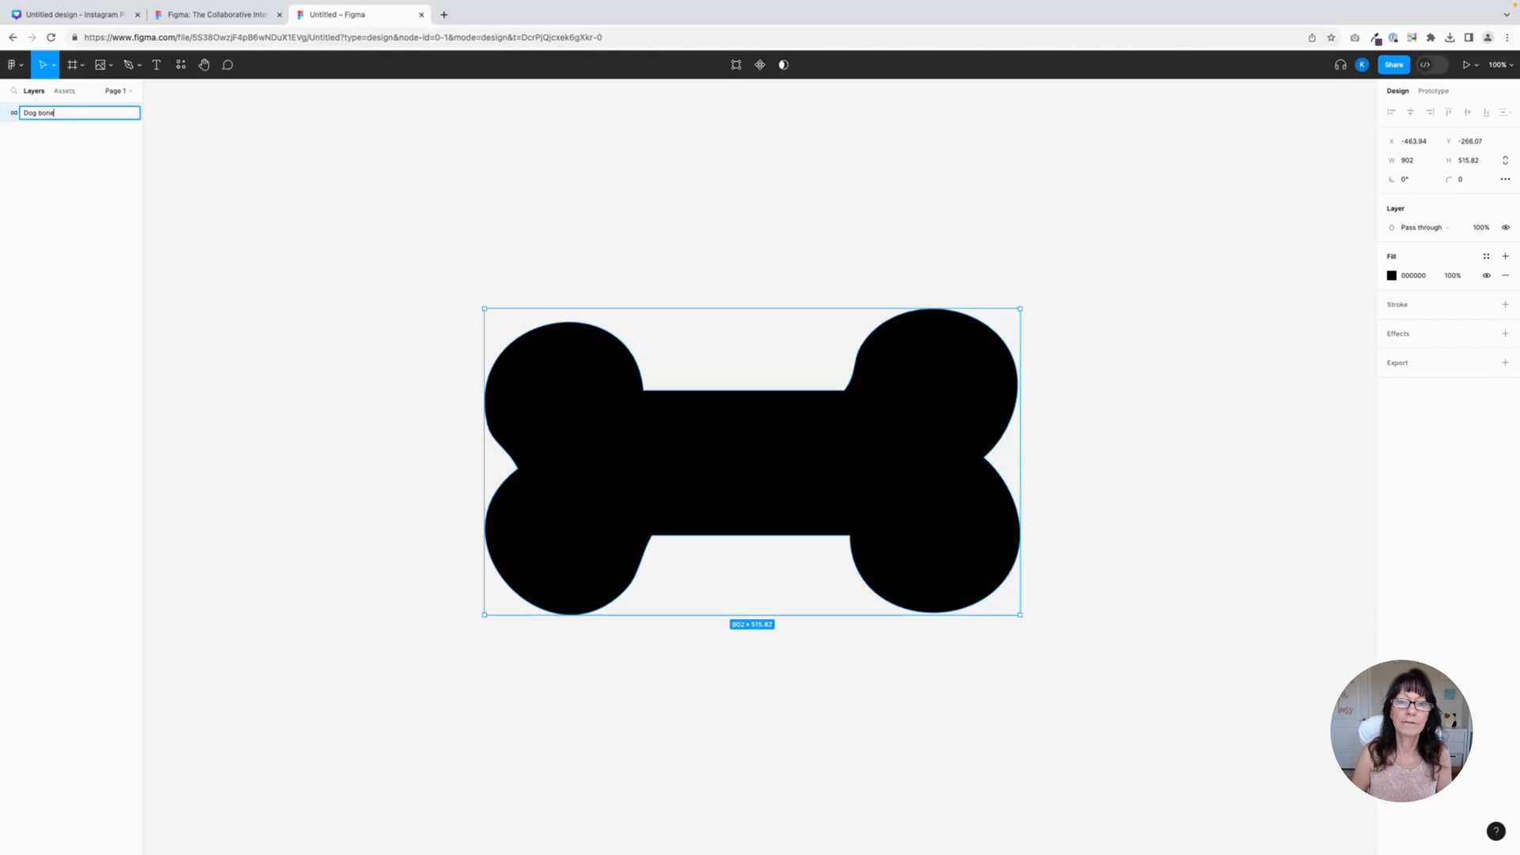
key(Return)
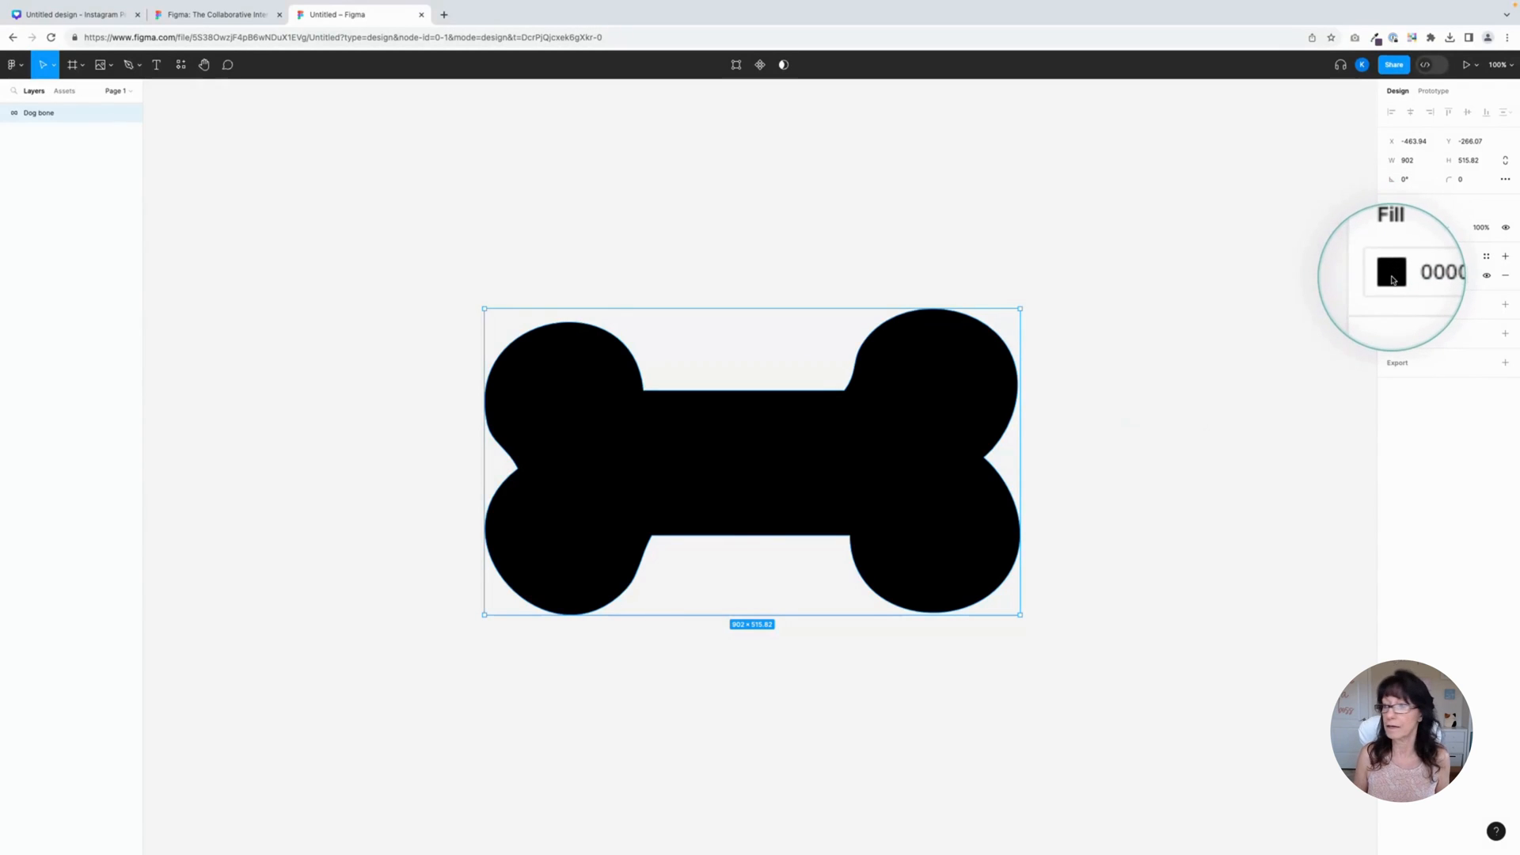
- Change the Dog bone's fill from solid black to an image fill and deselect the shape
click(1391, 276)
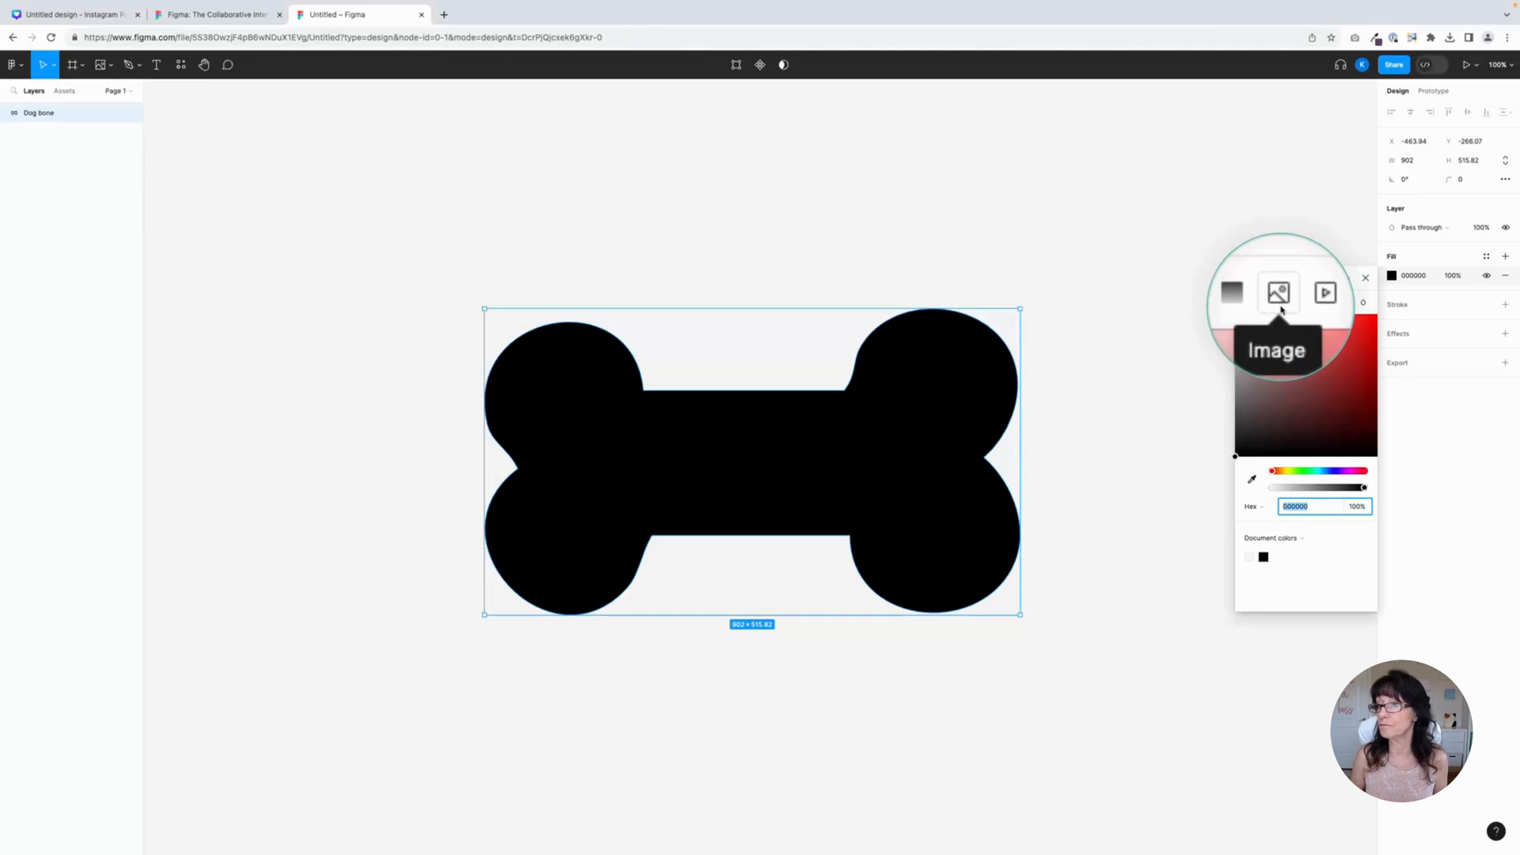
click(1280, 303)
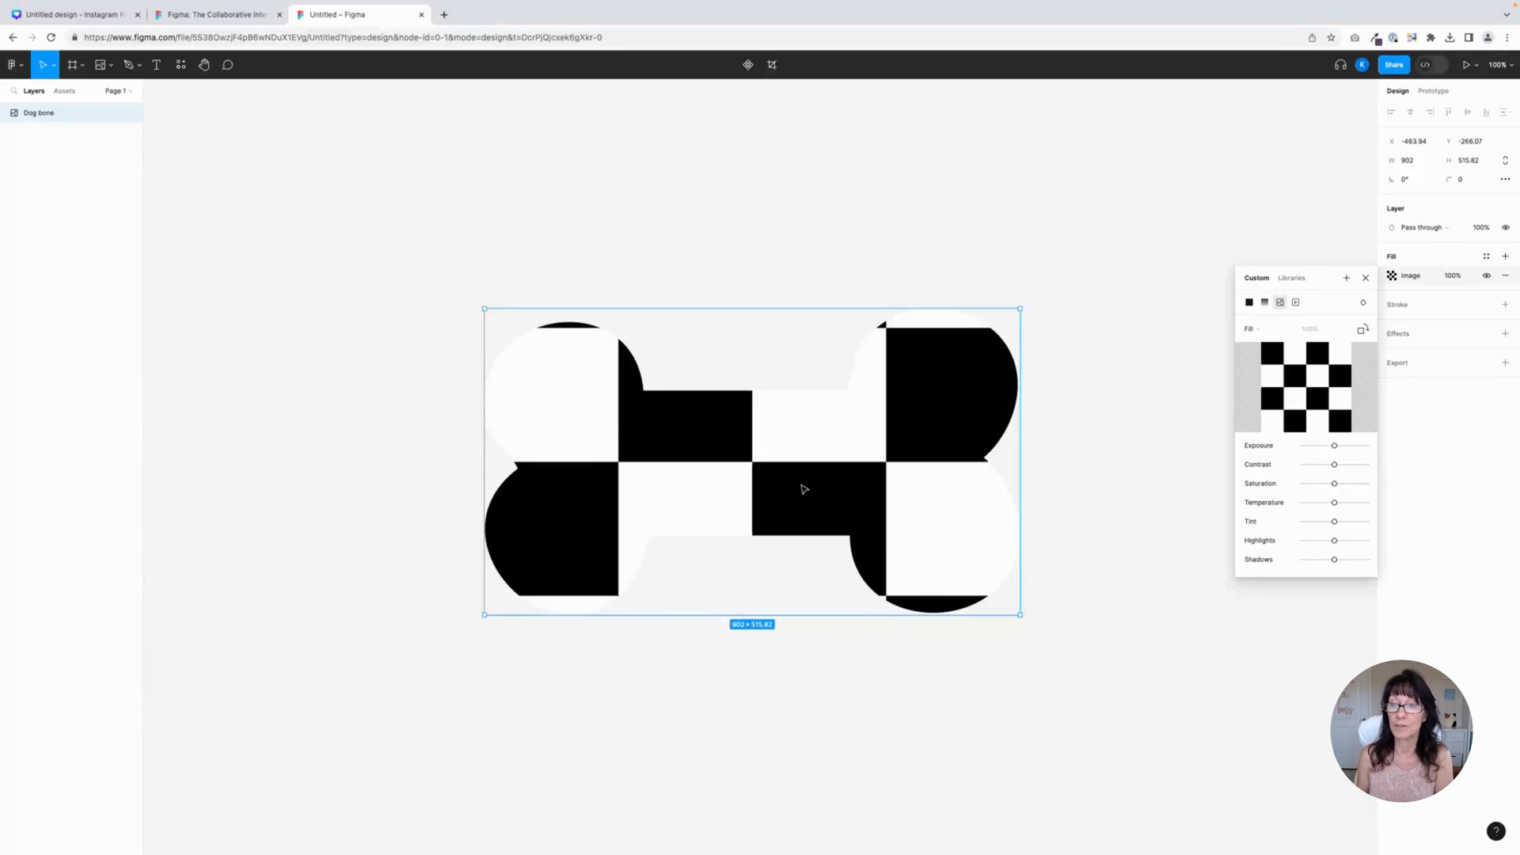
click(1115, 519)
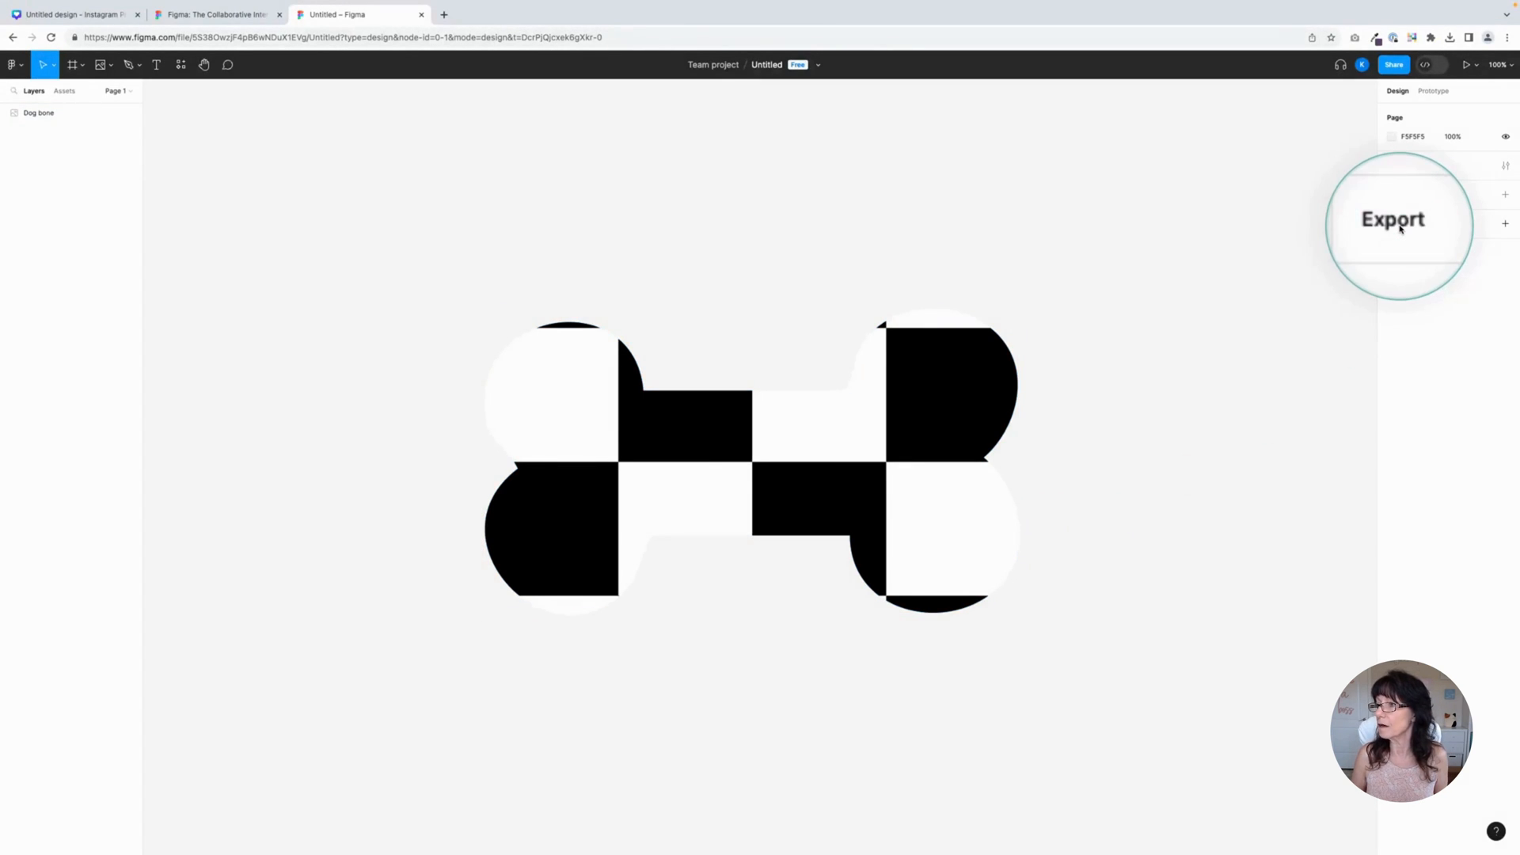
- Add an export setting to the page, set its format to PDF and export the Untitled file
click(1504, 223)
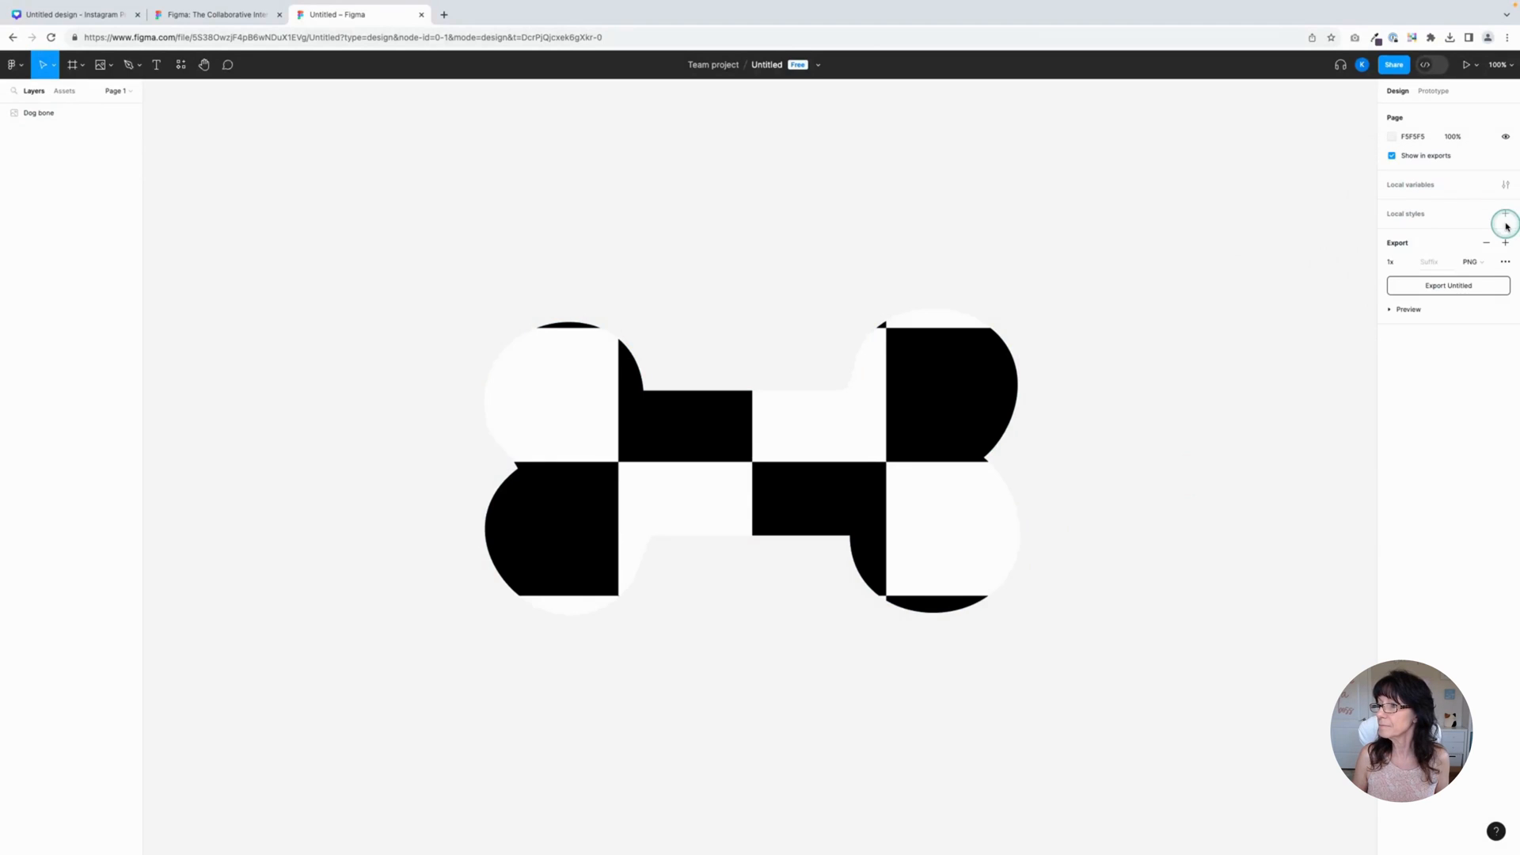
click(1489, 263)
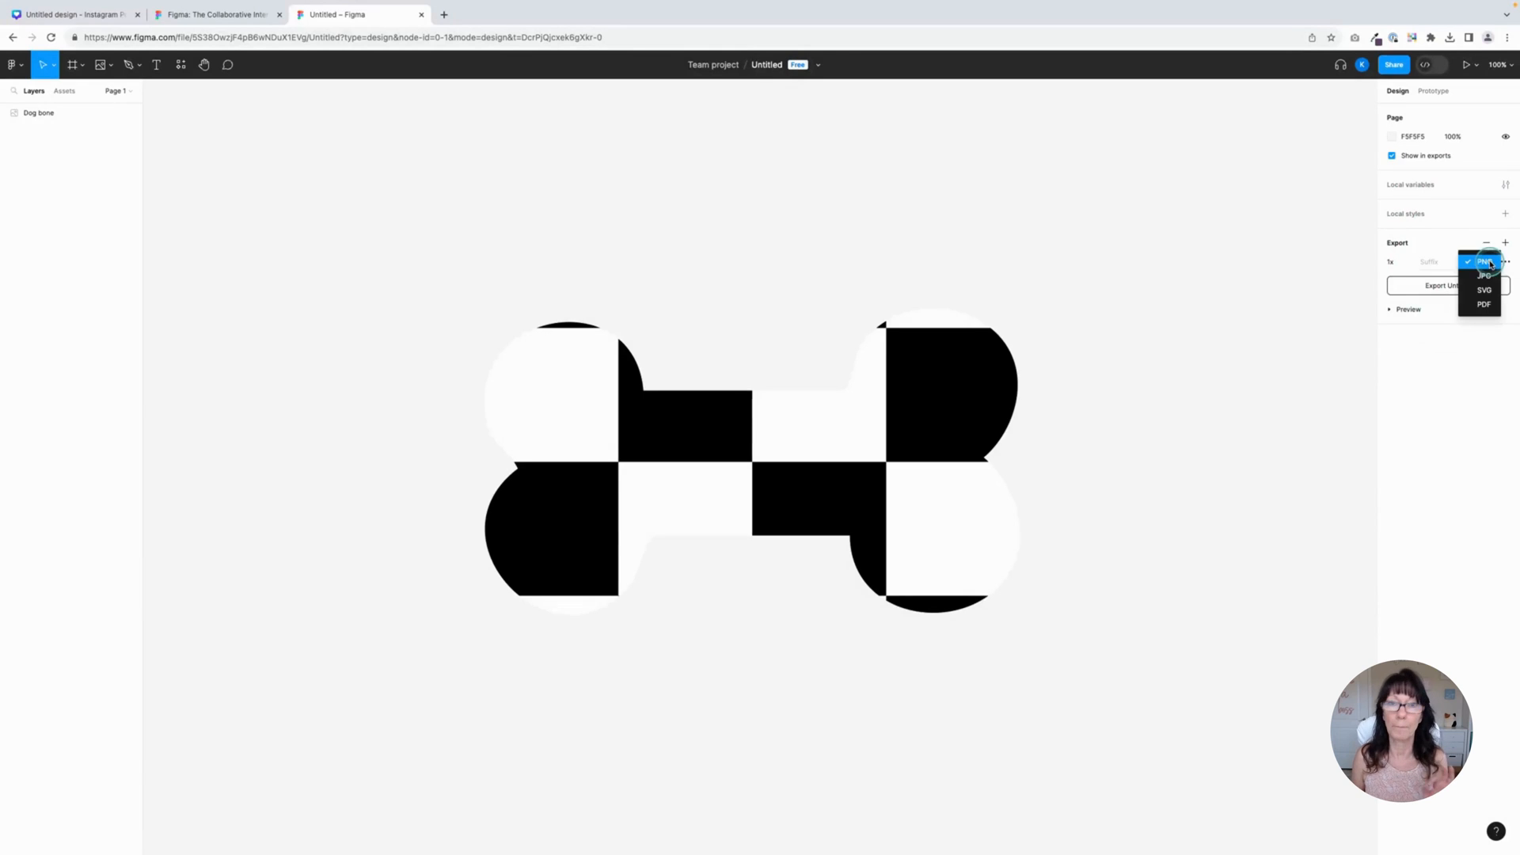
click(1483, 309)
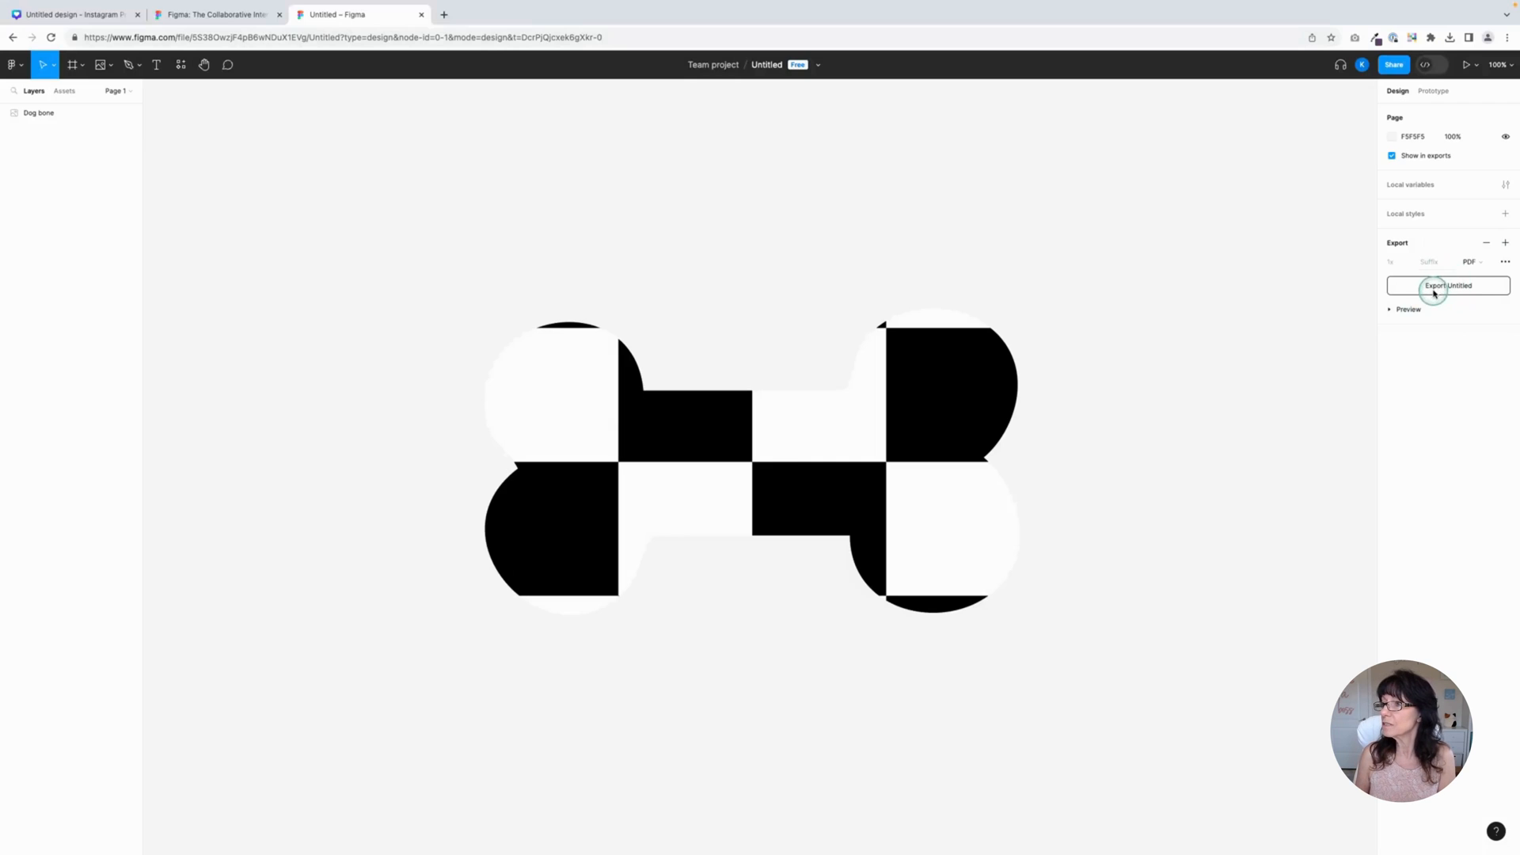
click(1435, 285)
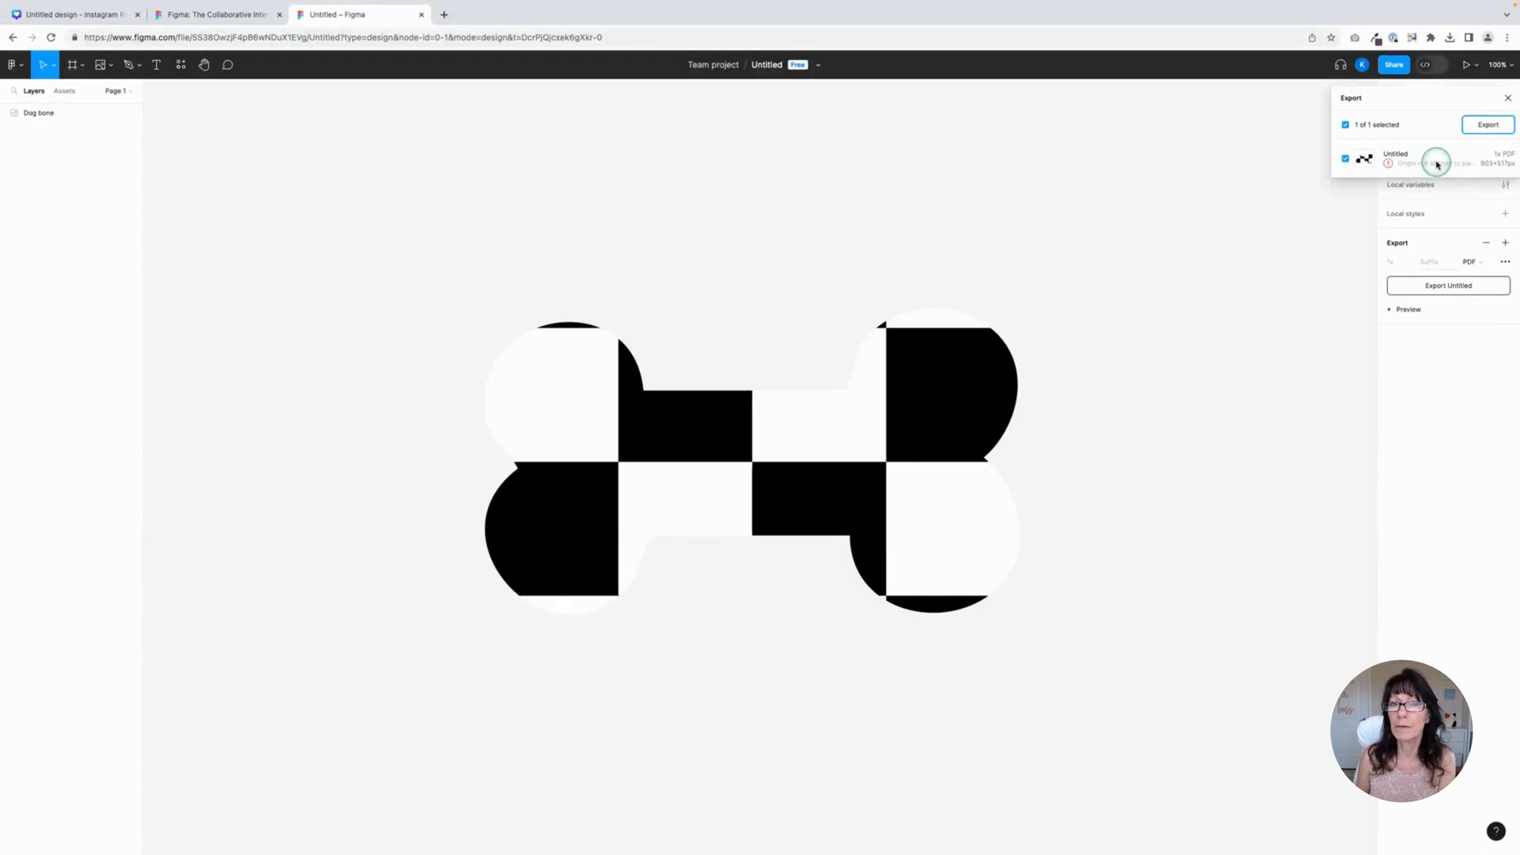
click(1477, 127)
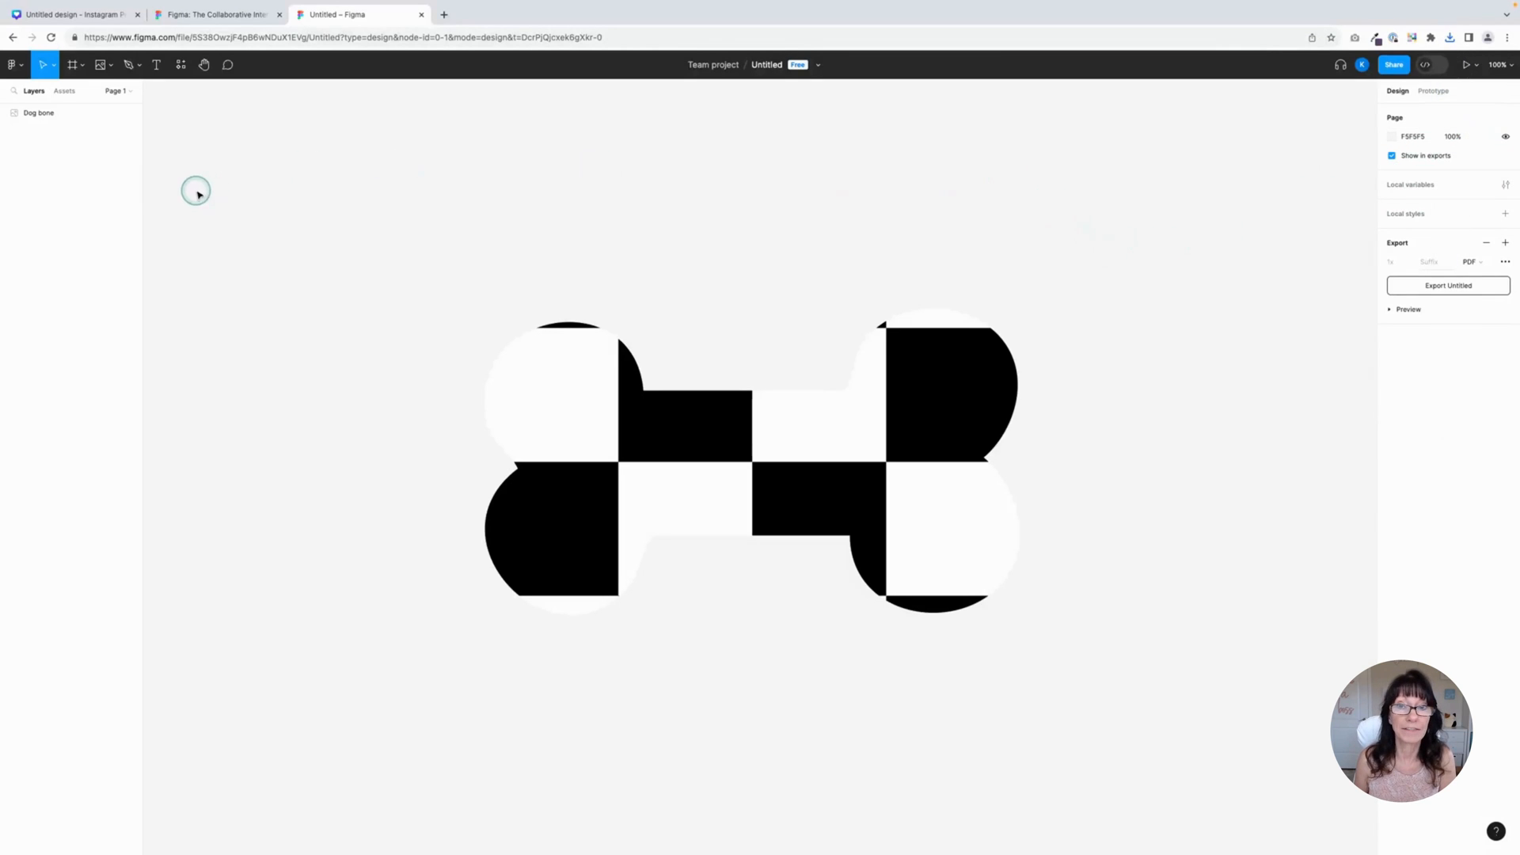
- Switch to the Canva design, add a blank second page and insert the Untitled.pdf design from the projects
click(86, 14)
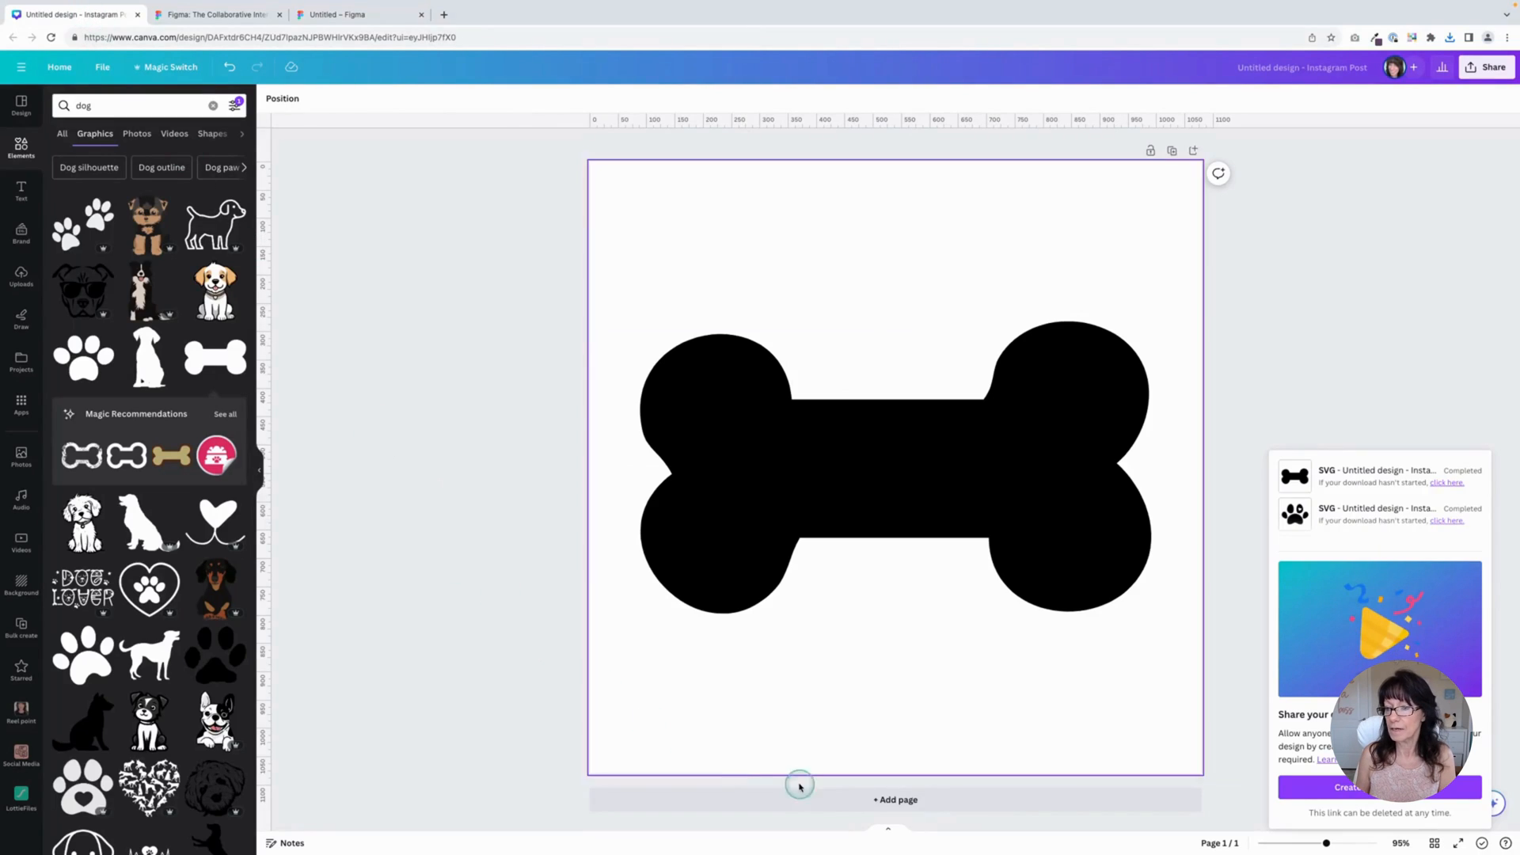
click(894, 800)
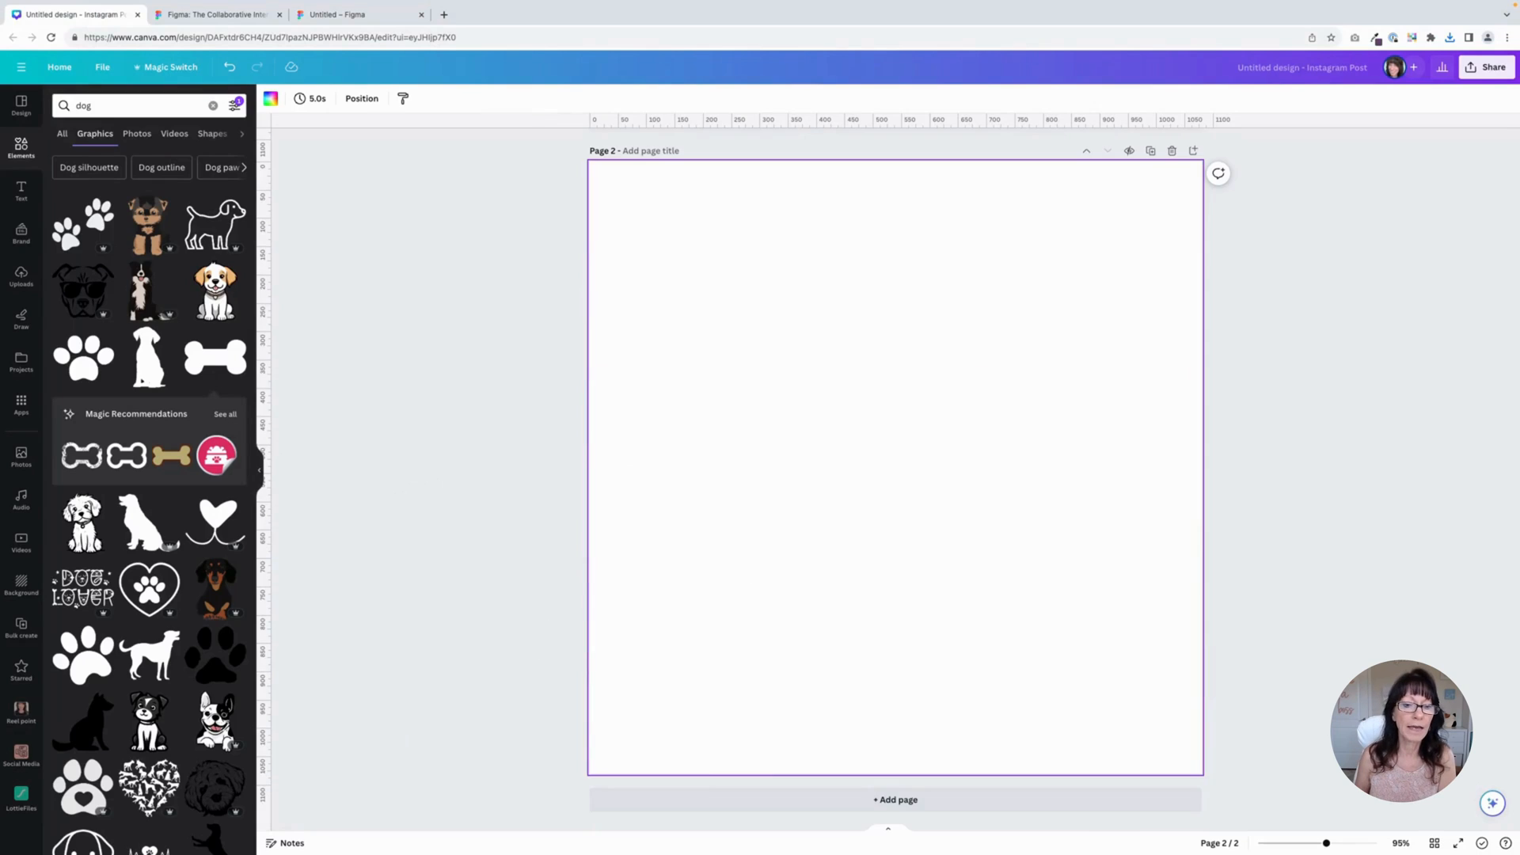
click(21, 277)
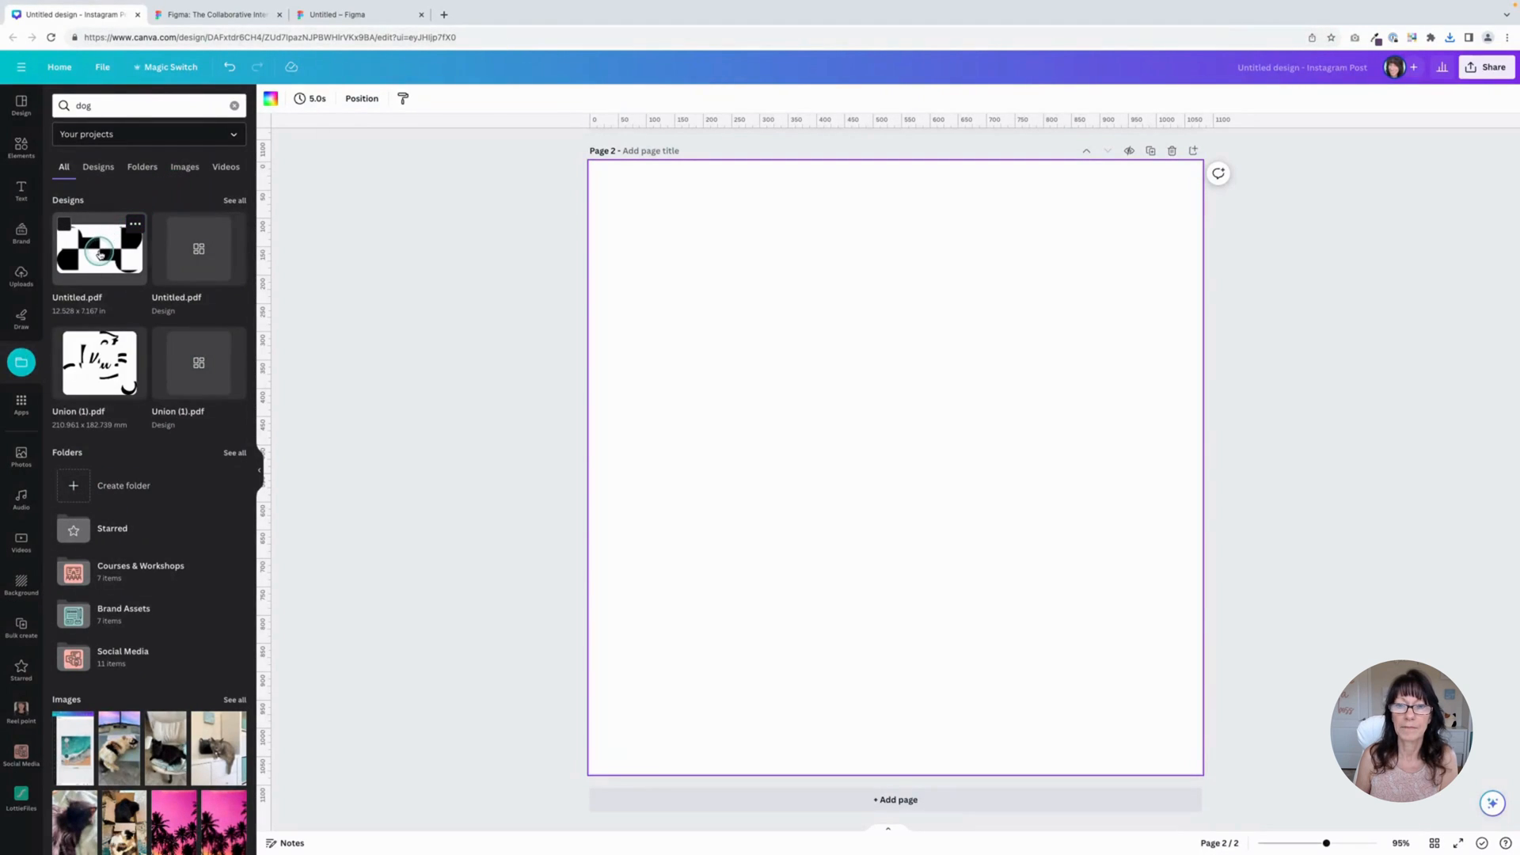
click(101, 252)
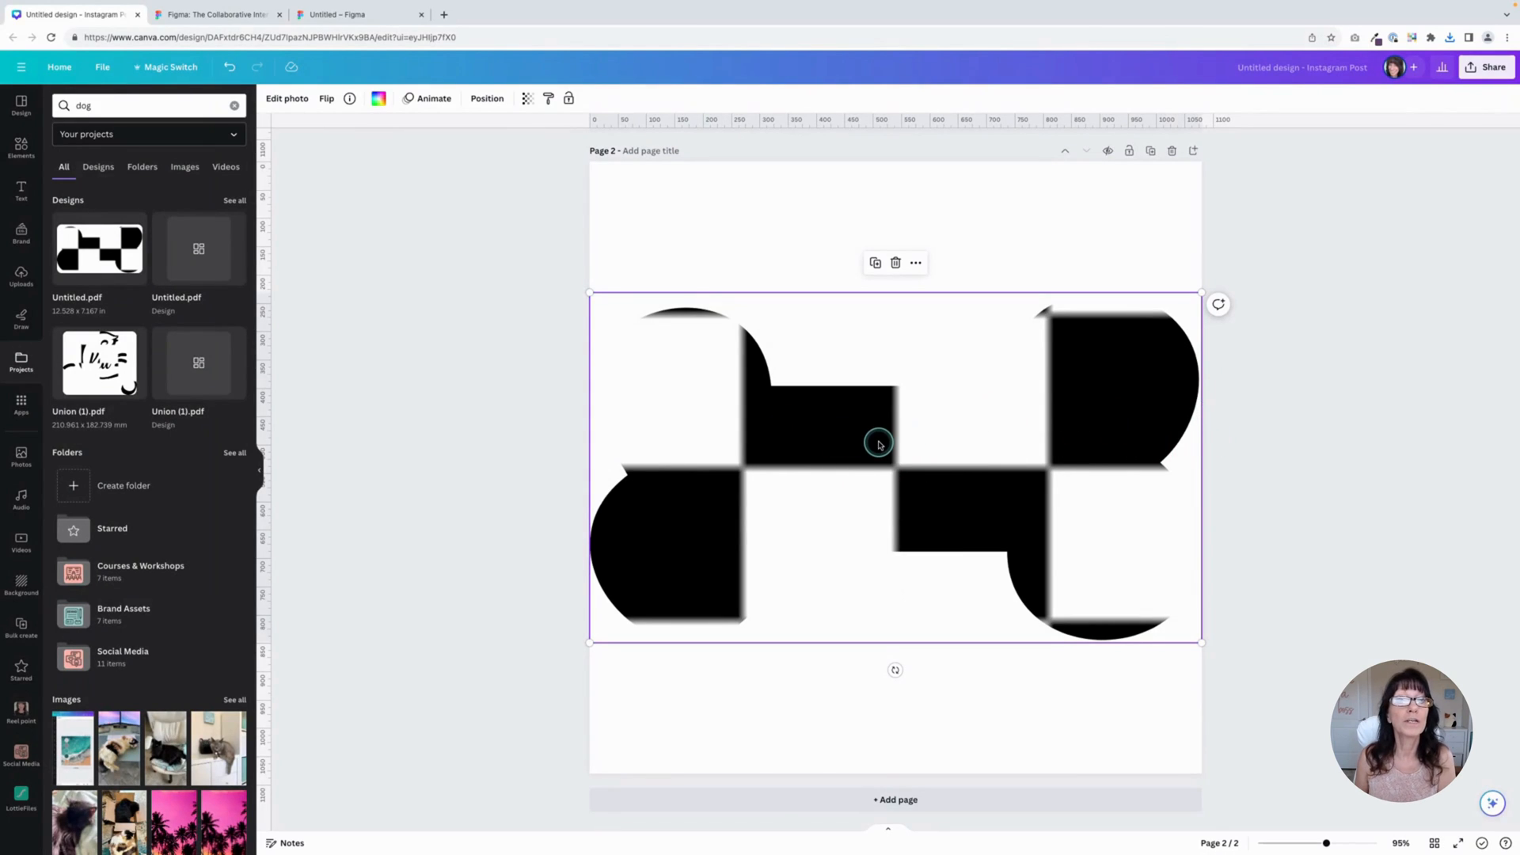
- Detach the checkerboard image from the bone frame on page 2, delete the image and select the empty frame
click(916, 265)
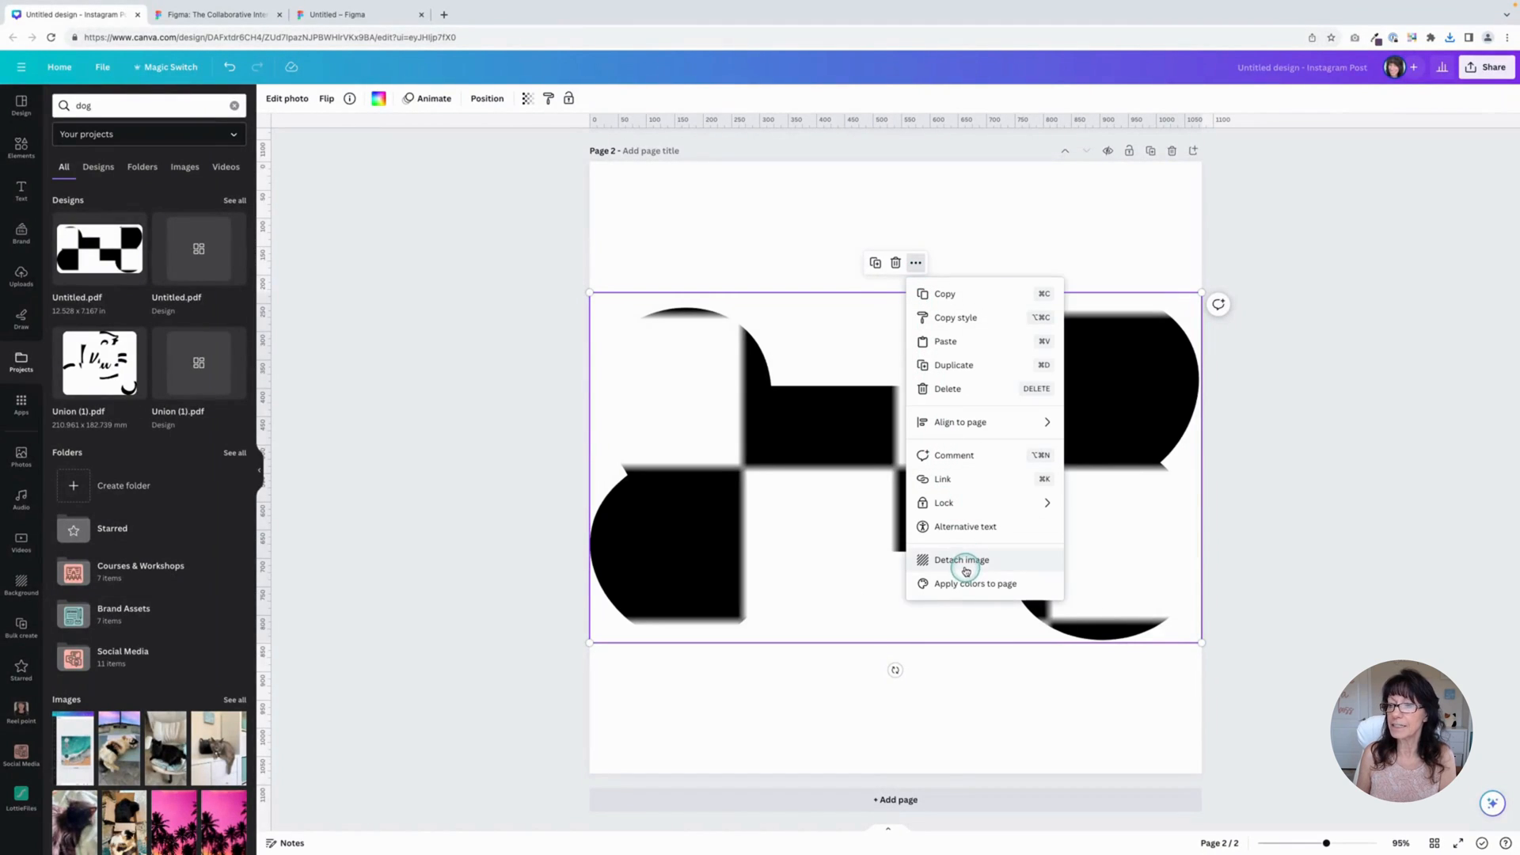
click(960, 559)
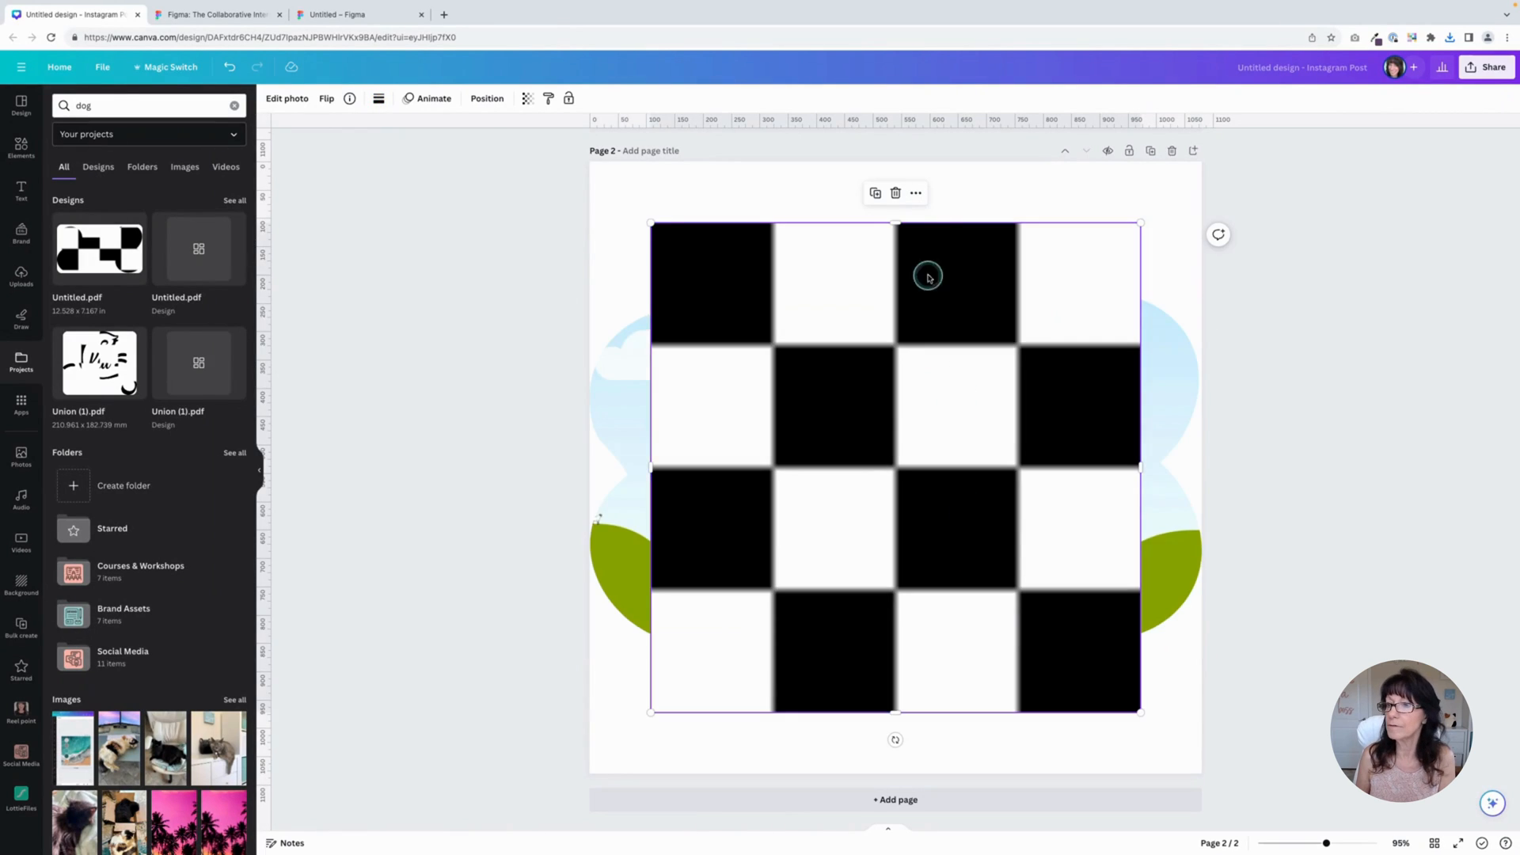
click(895, 194)
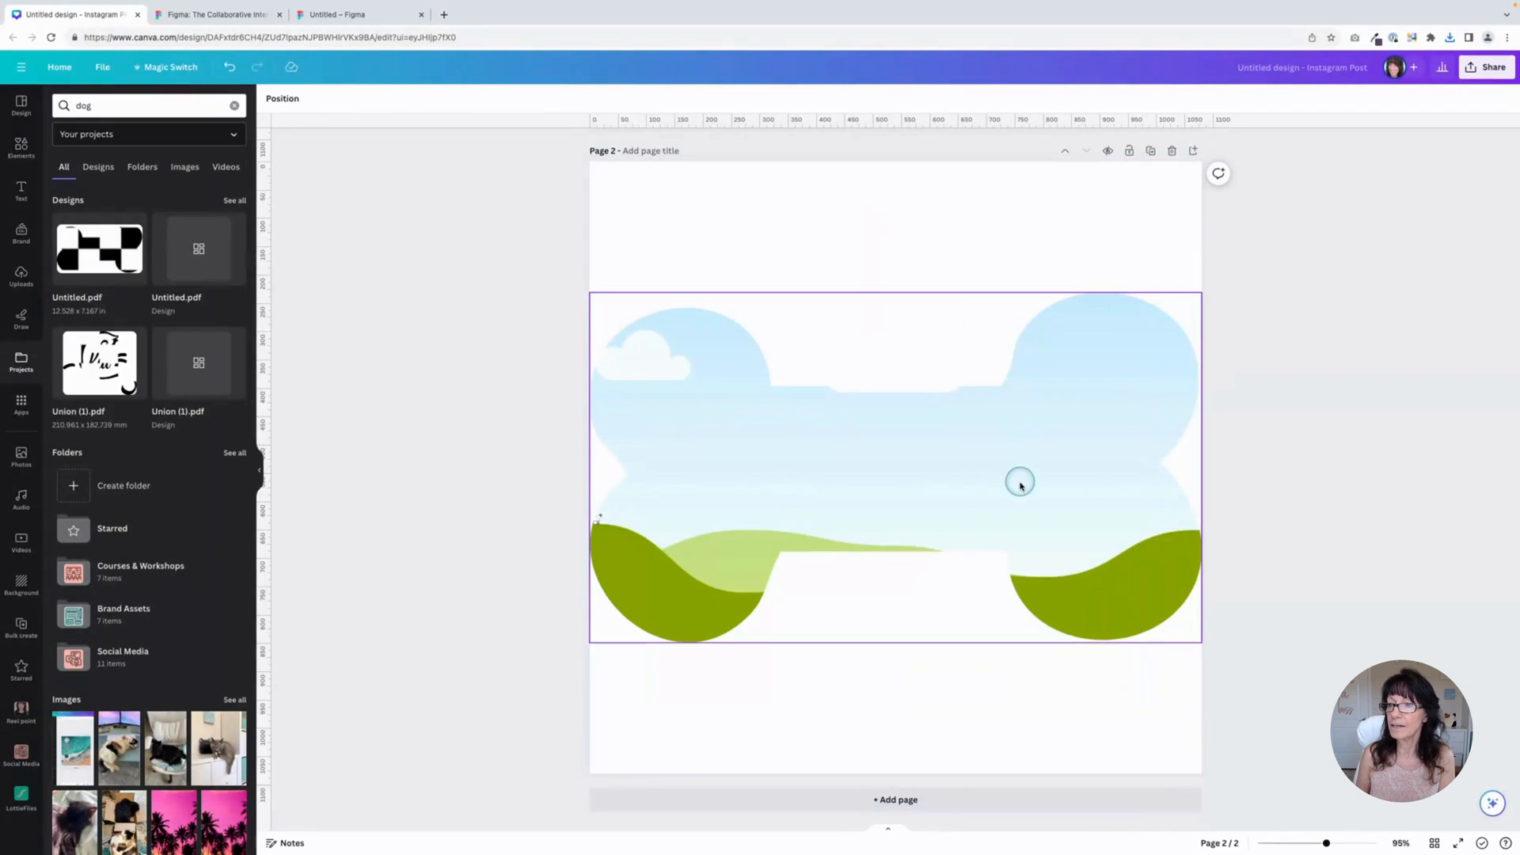
click(1020, 487)
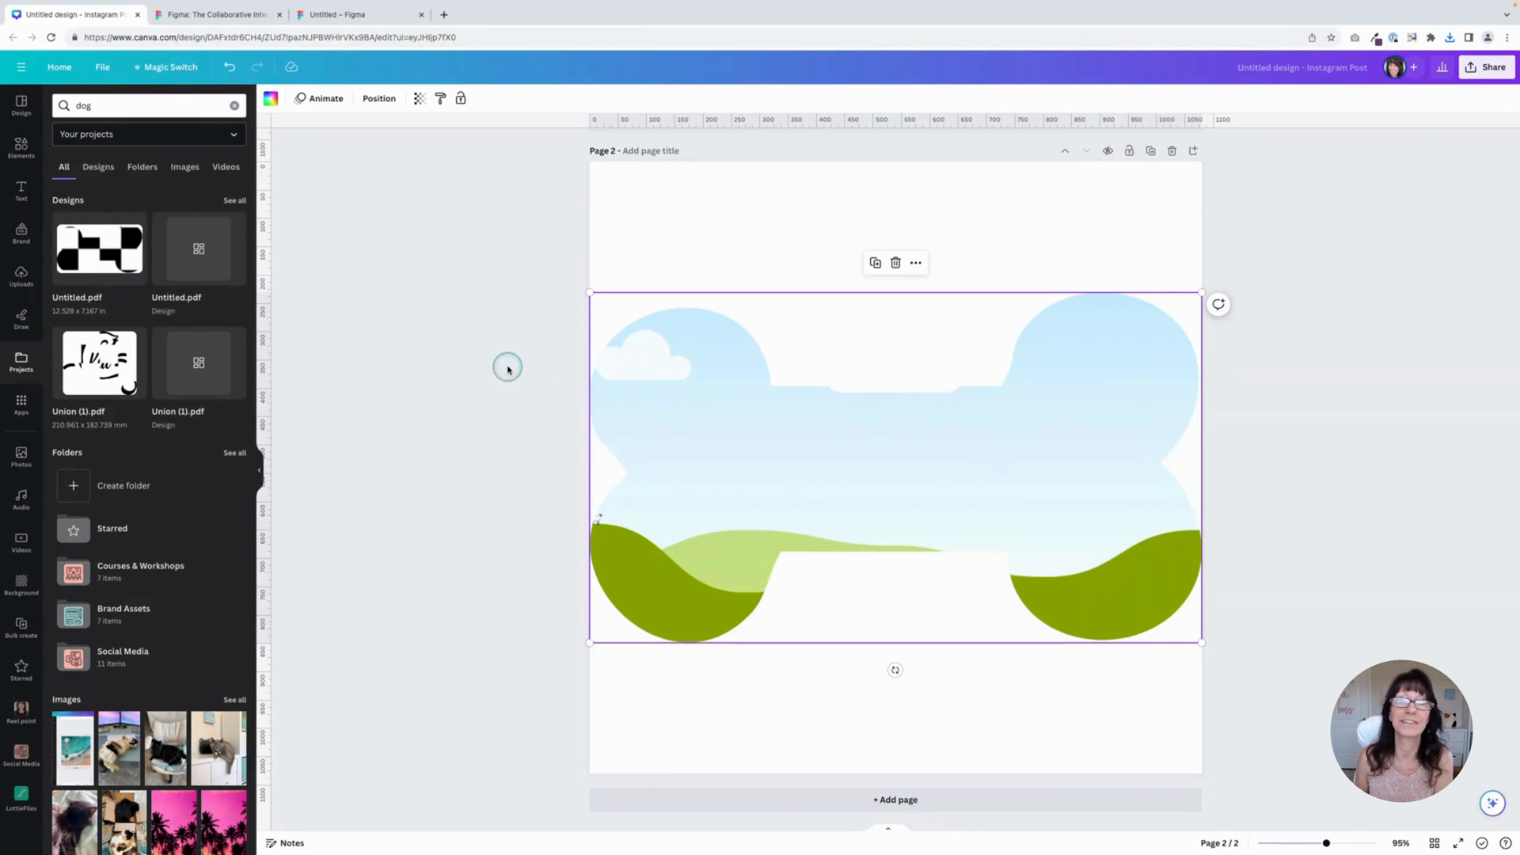
- Find the photo of the puppy lying on the ground among the dog photos and place it in the bone frame
click(234, 106)
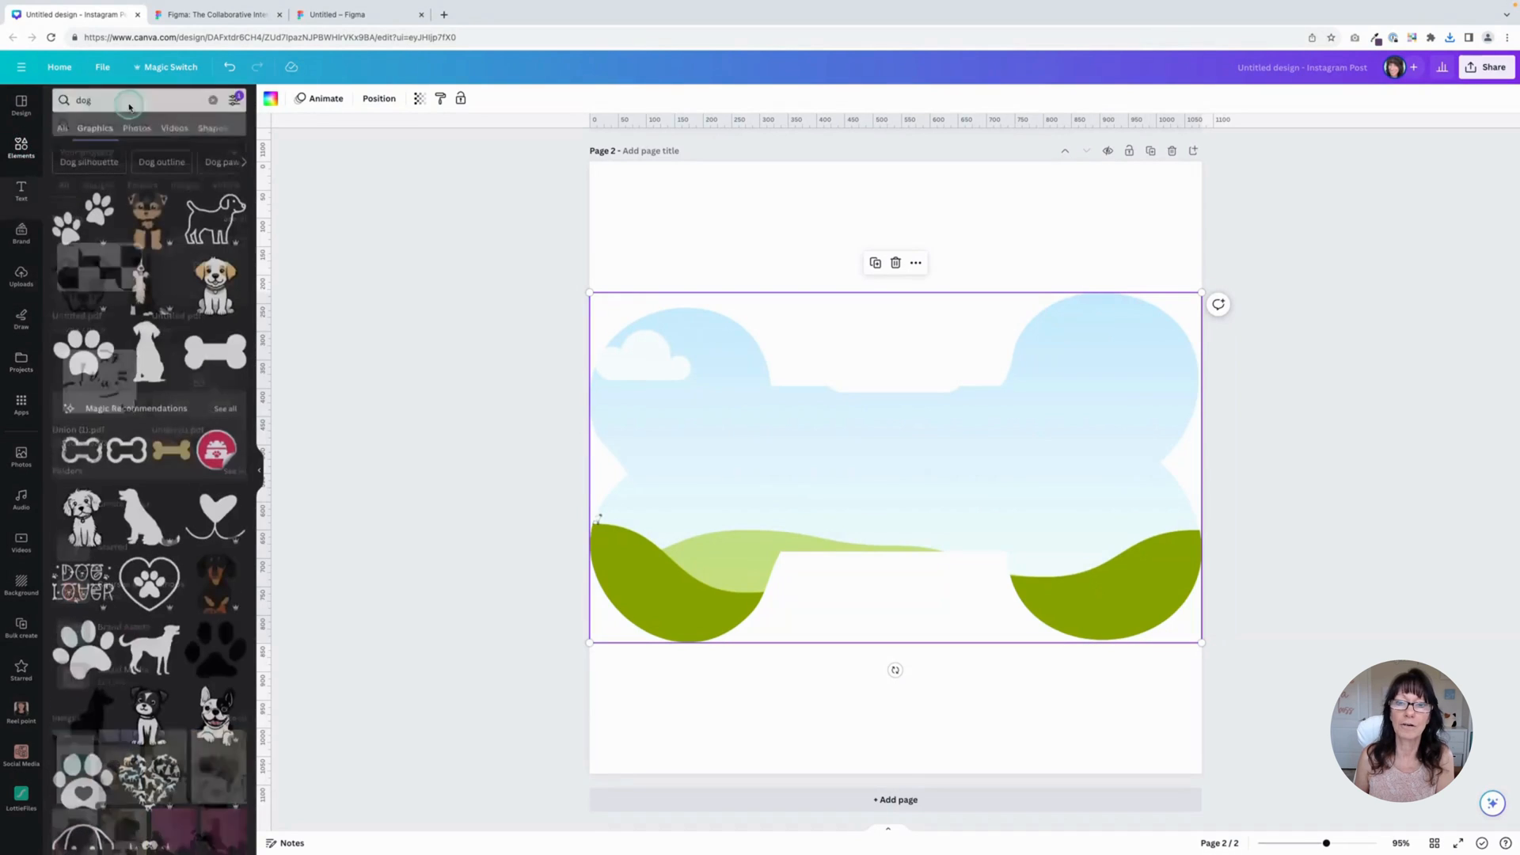
click(139, 134)
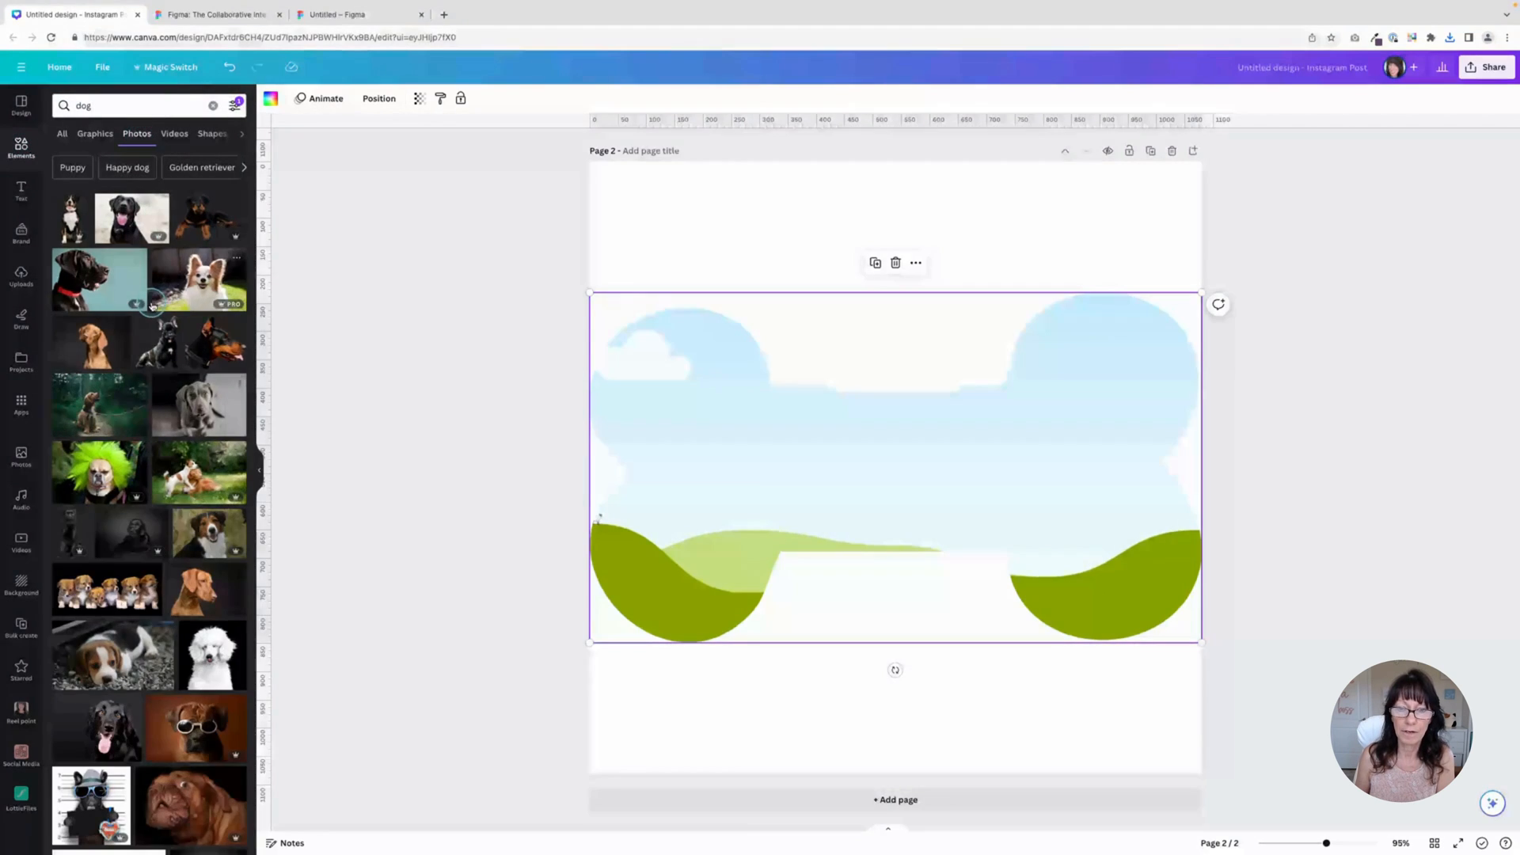
scroll(152, 305, down, 3)
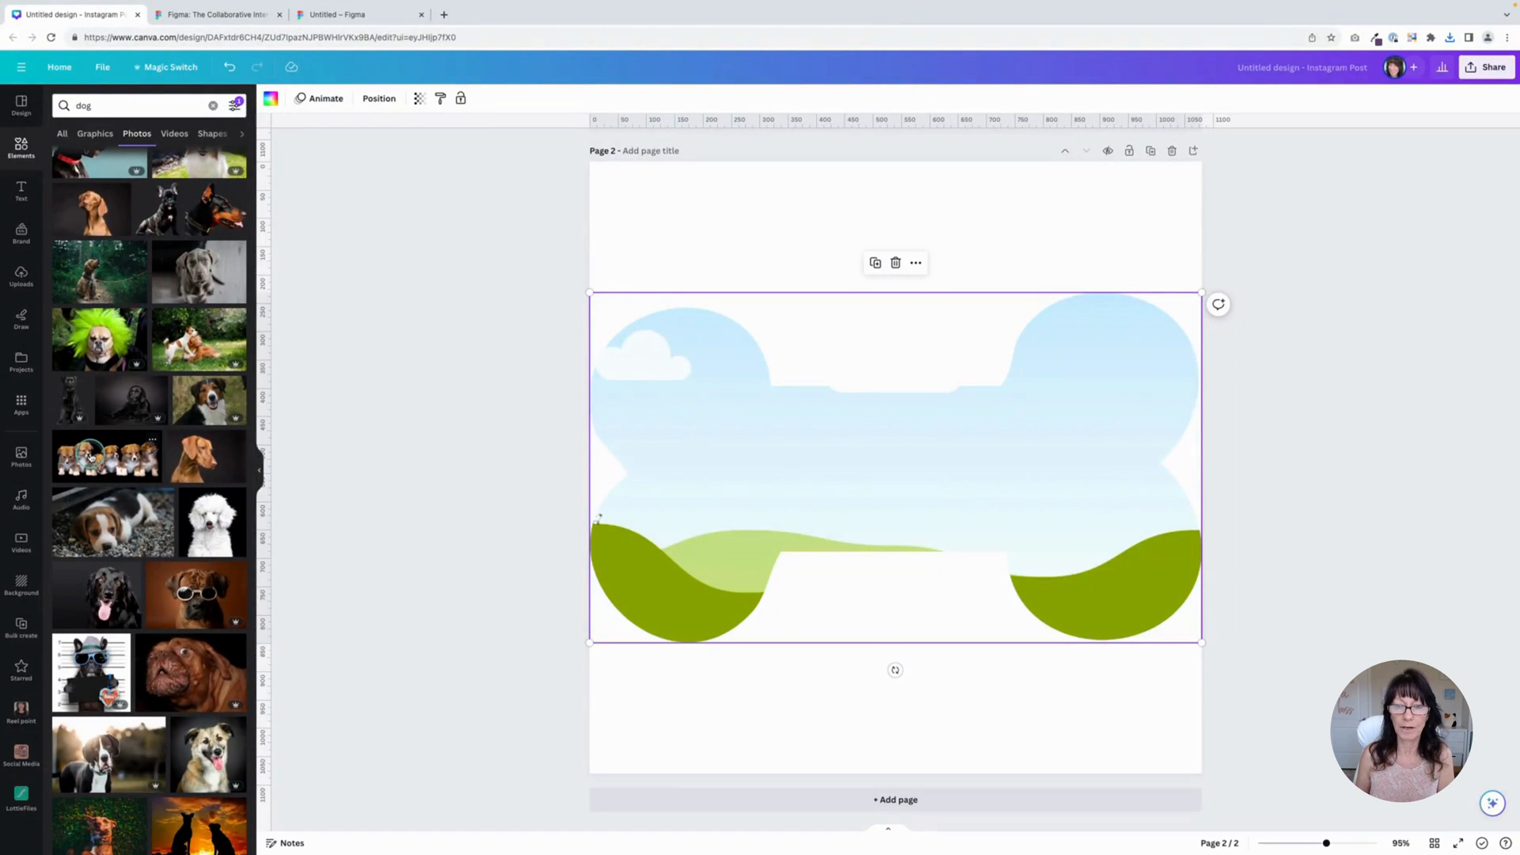
scroll(93, 453, down, 4)
scroll(92, 453, down, 7)
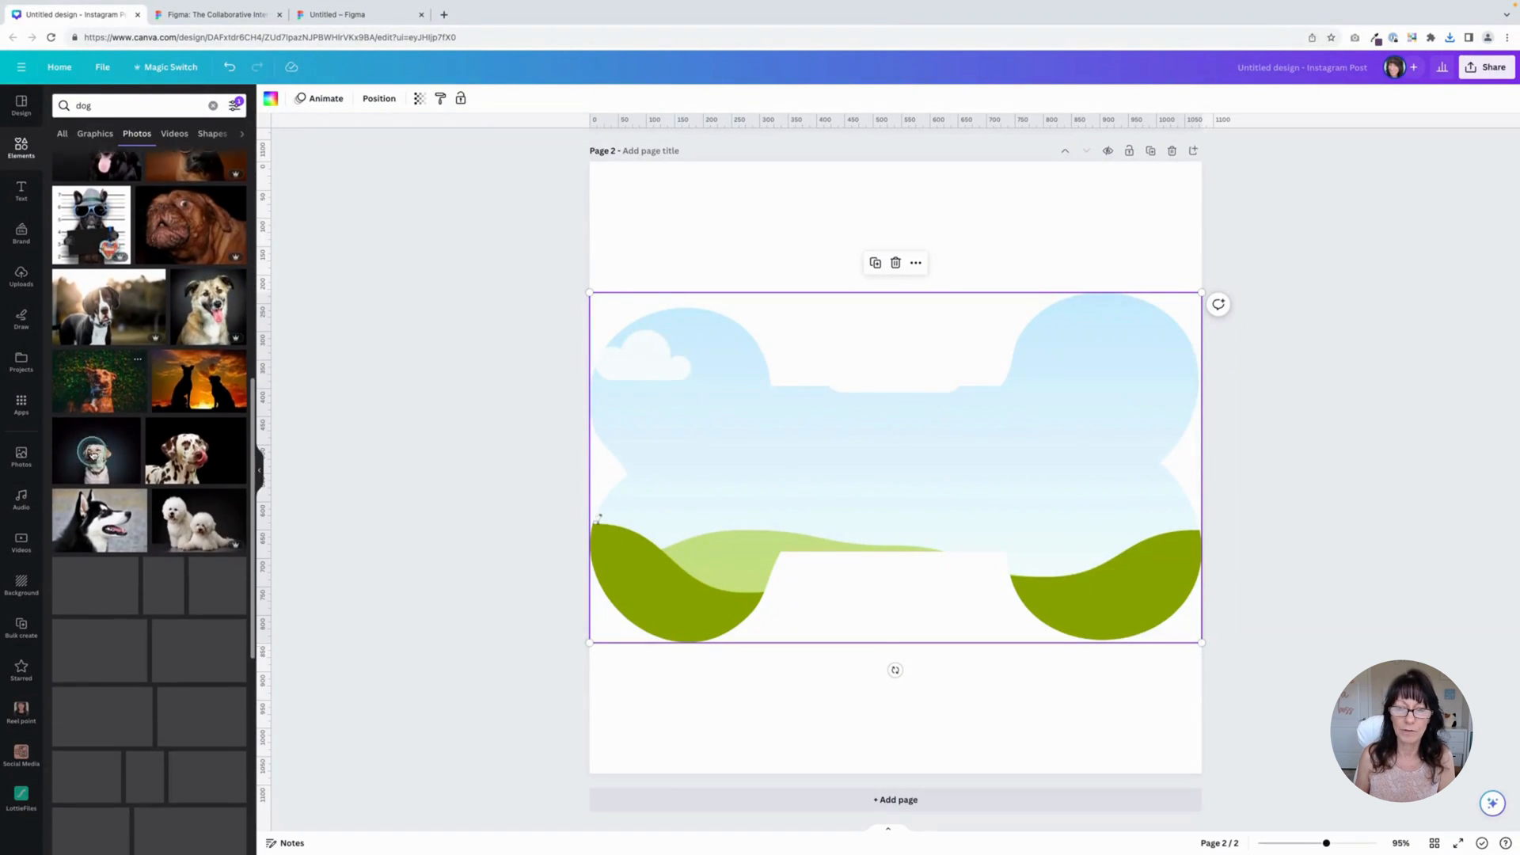
scroll(93, 454, down, 1)
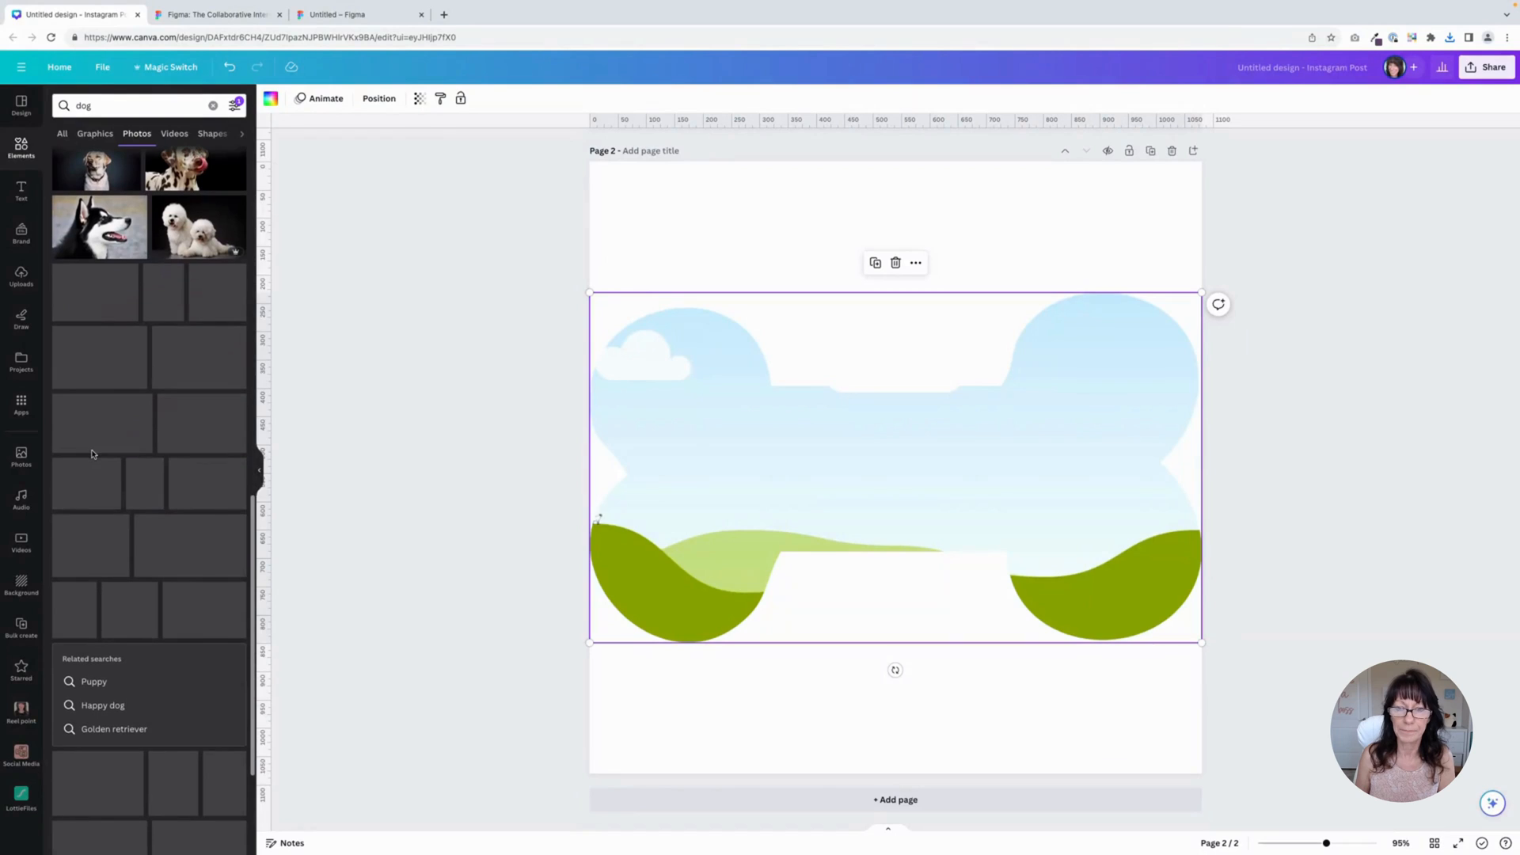
scroll(119, 486, down, 1)
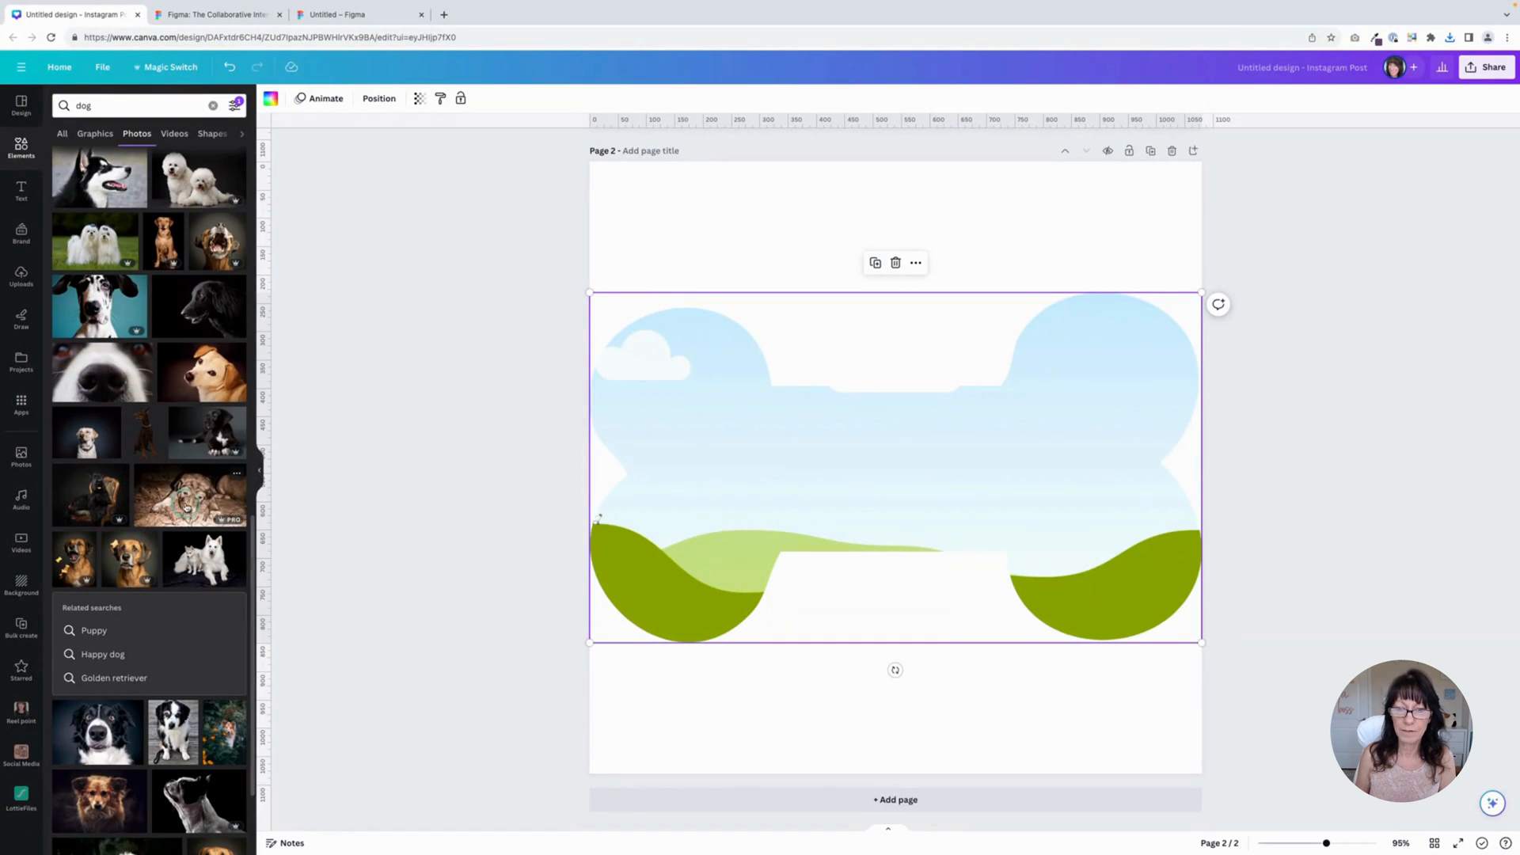
drag(186, 504, 651, 481)
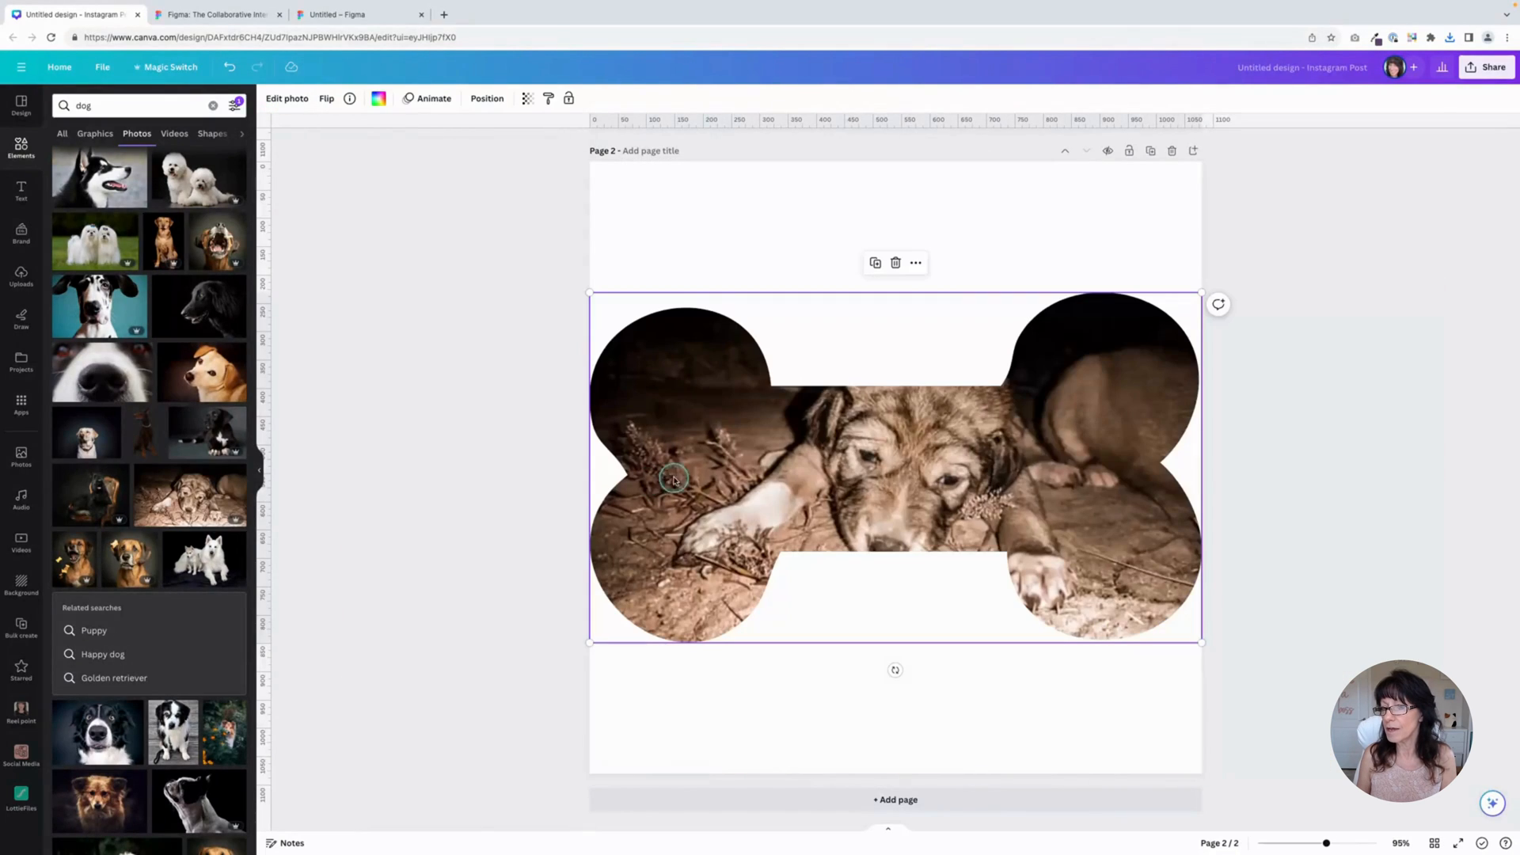
- Enlarge the puppy photo slightly inside the bone frame and reposition it so the face sits in the middle
double_click(930, 496)
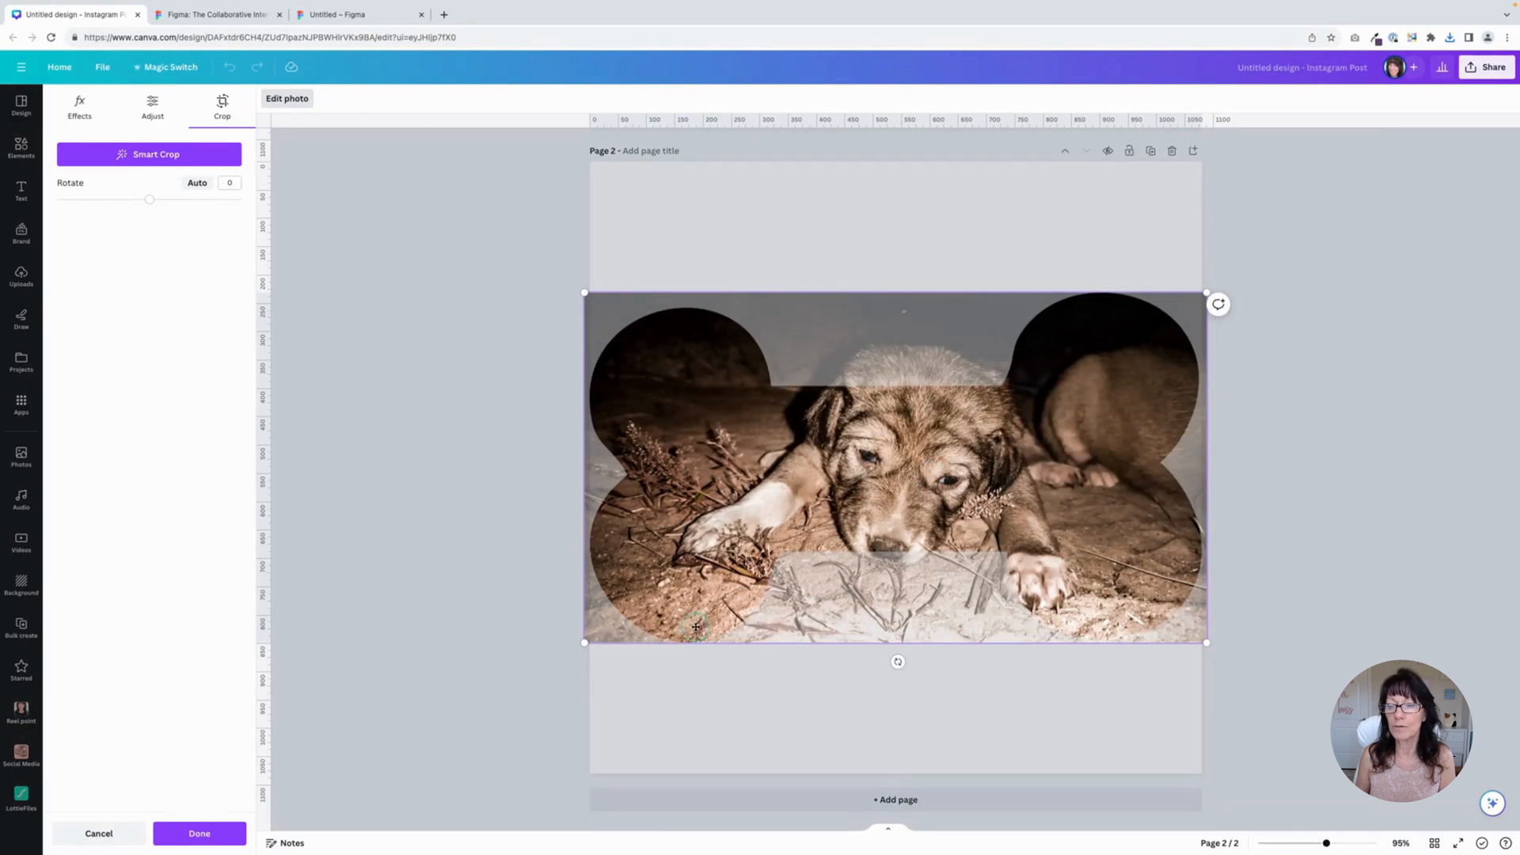
drag(582, 642, 553, 660)
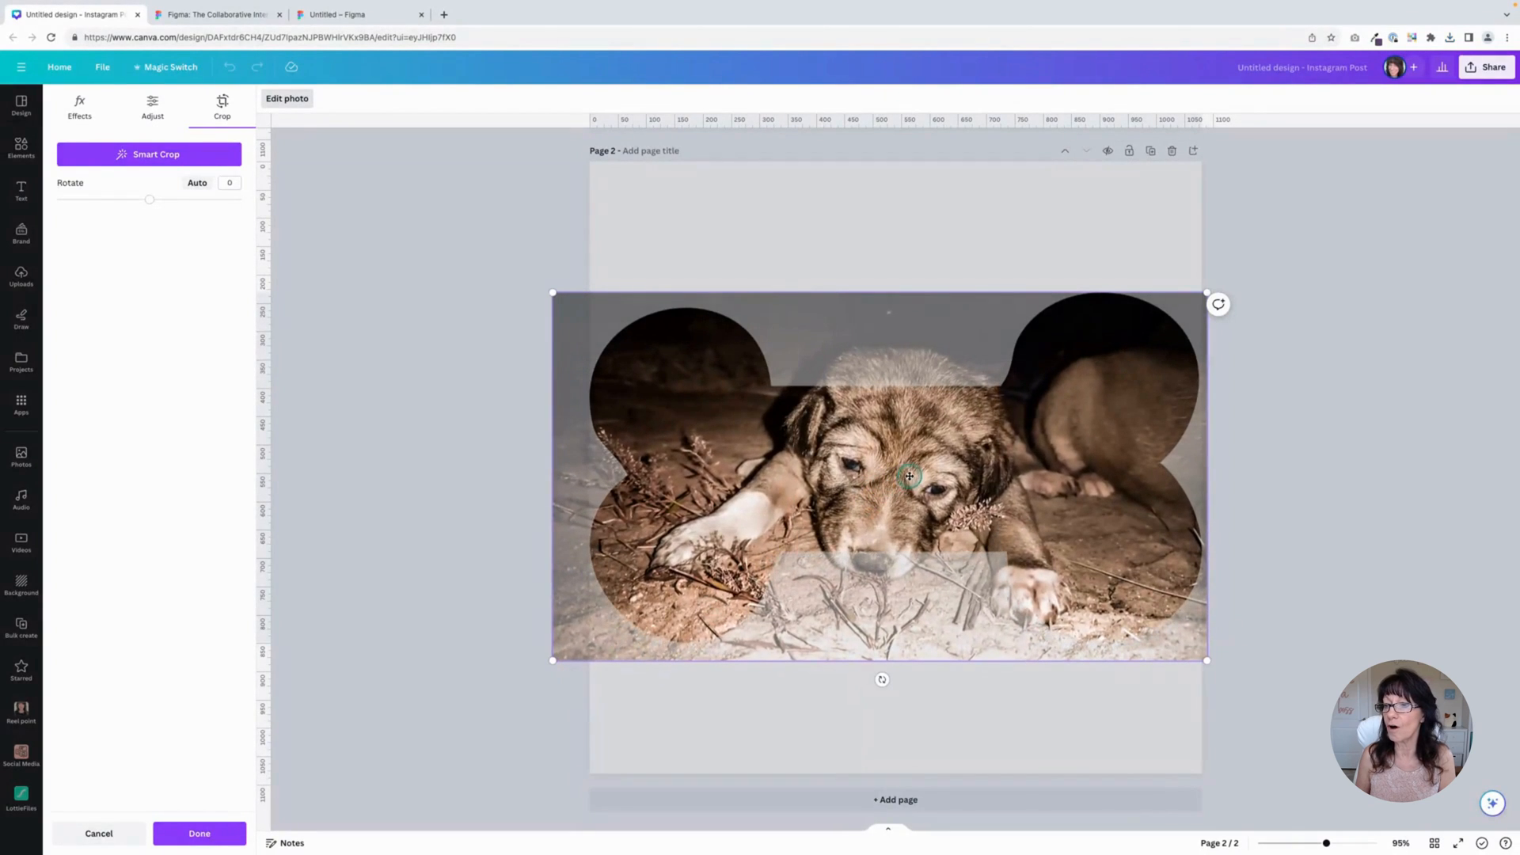
drag(910, 476, 922, 458)
click(434, 437)
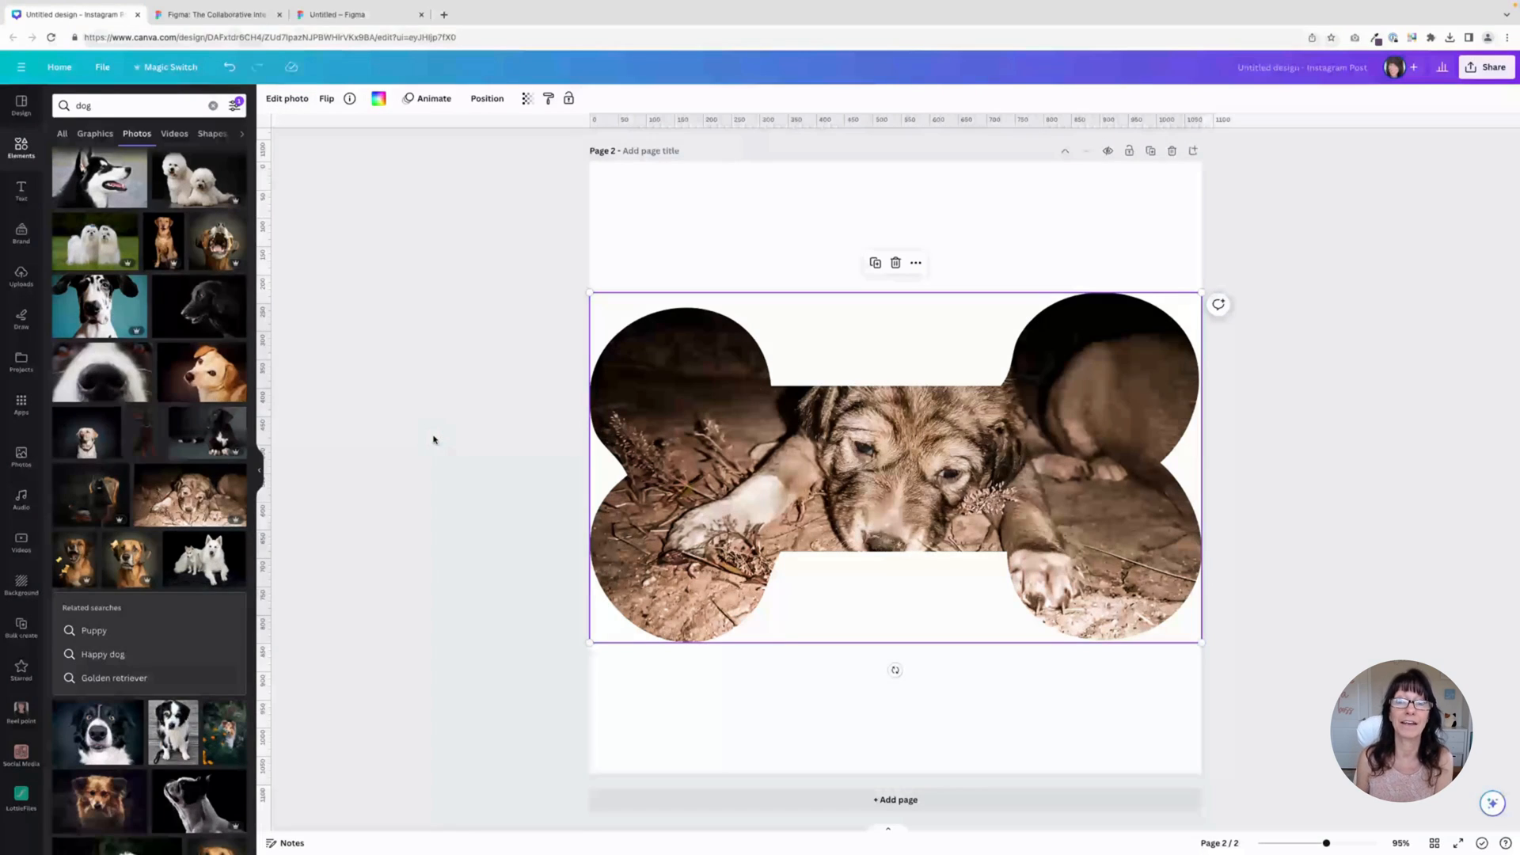
- Add a blank third page and search the elements for "cat"
click(862, 801)
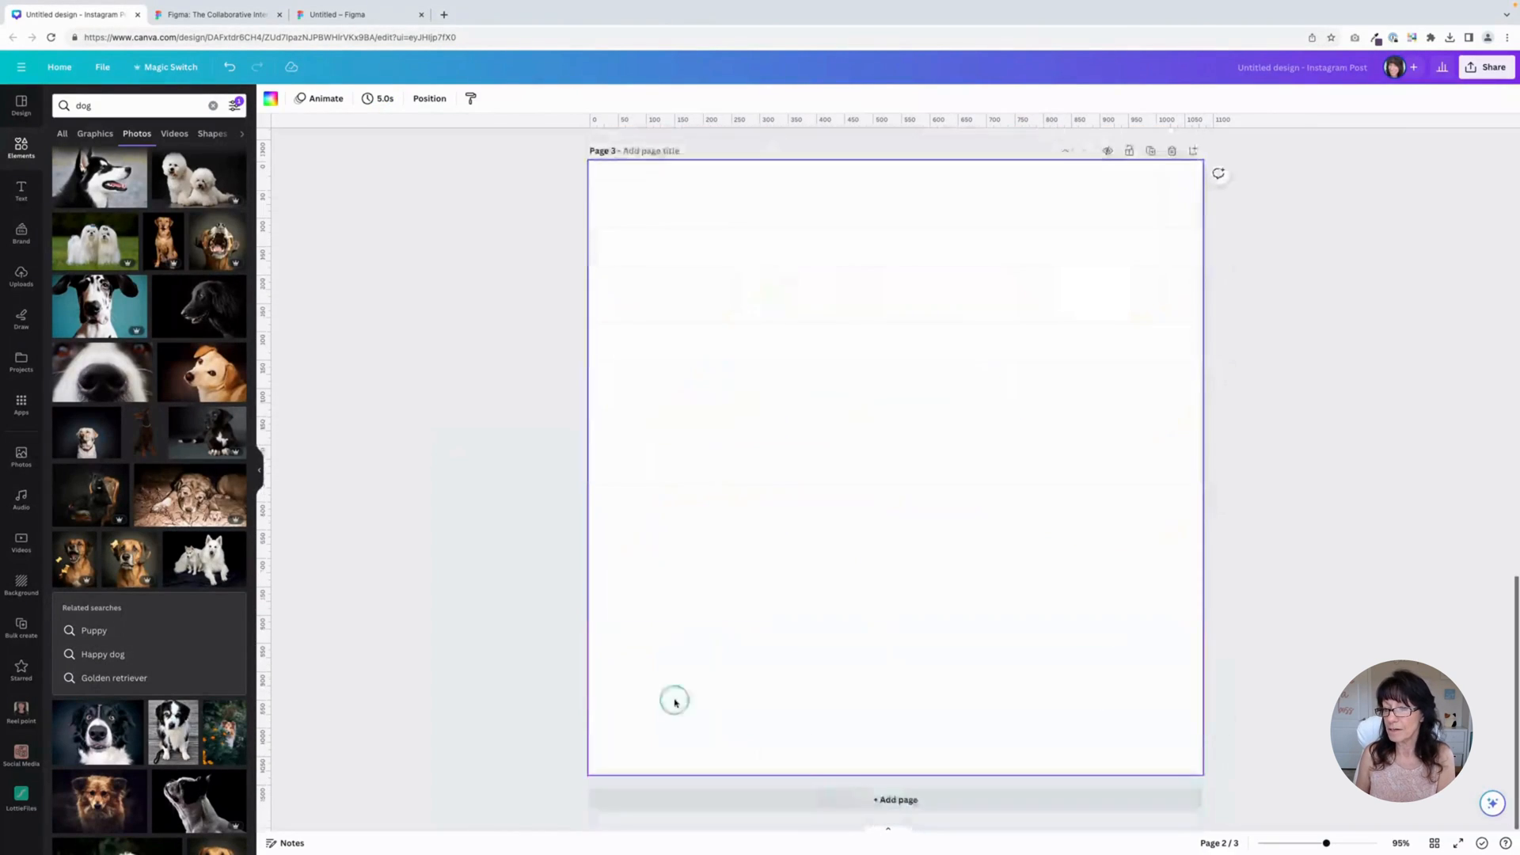
double_click(84, 106)
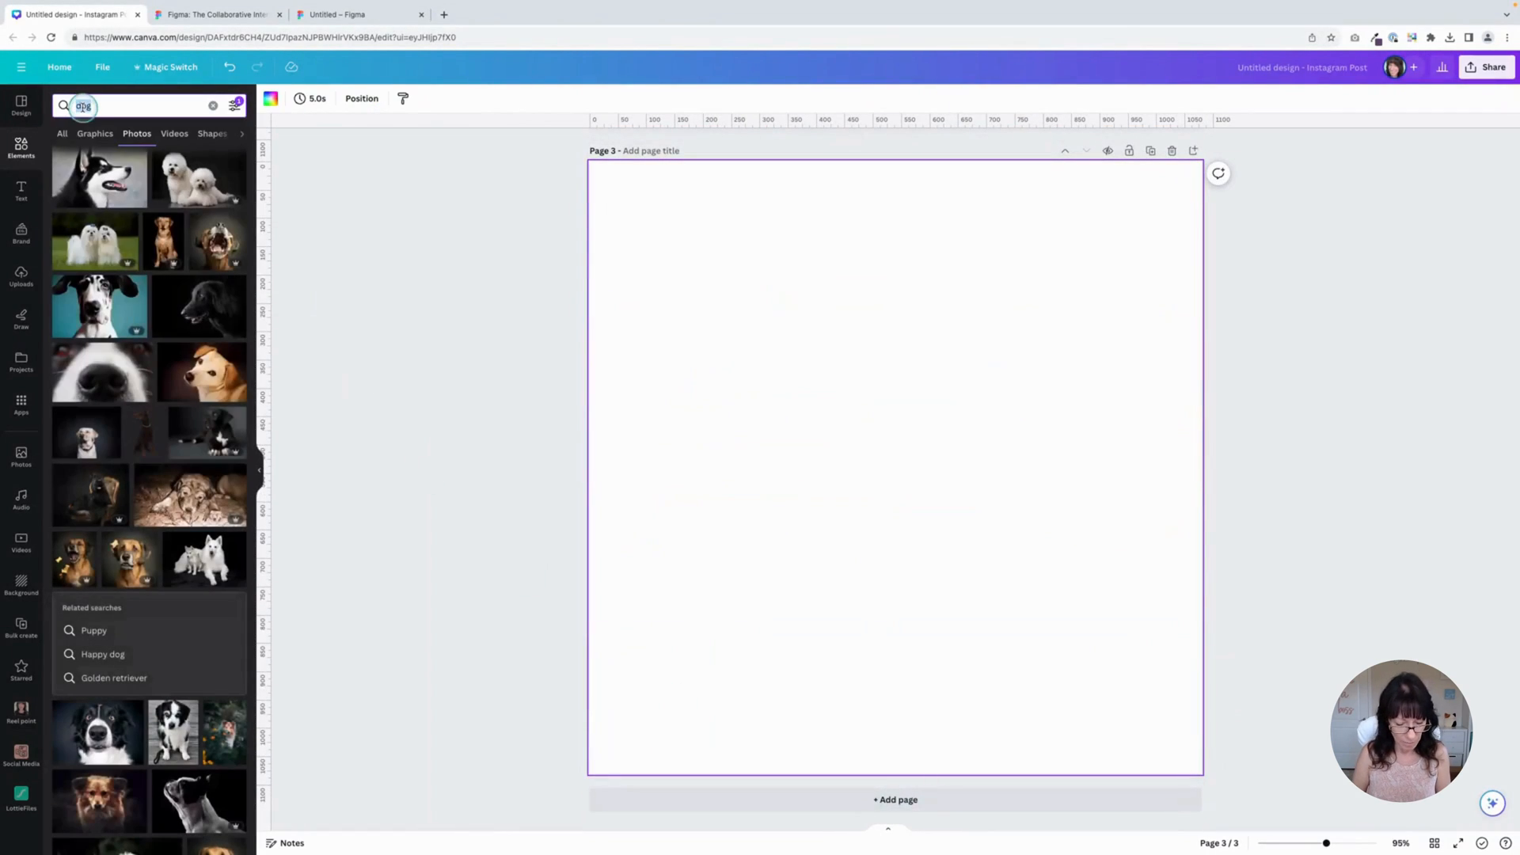
text(cat)
key(Return)
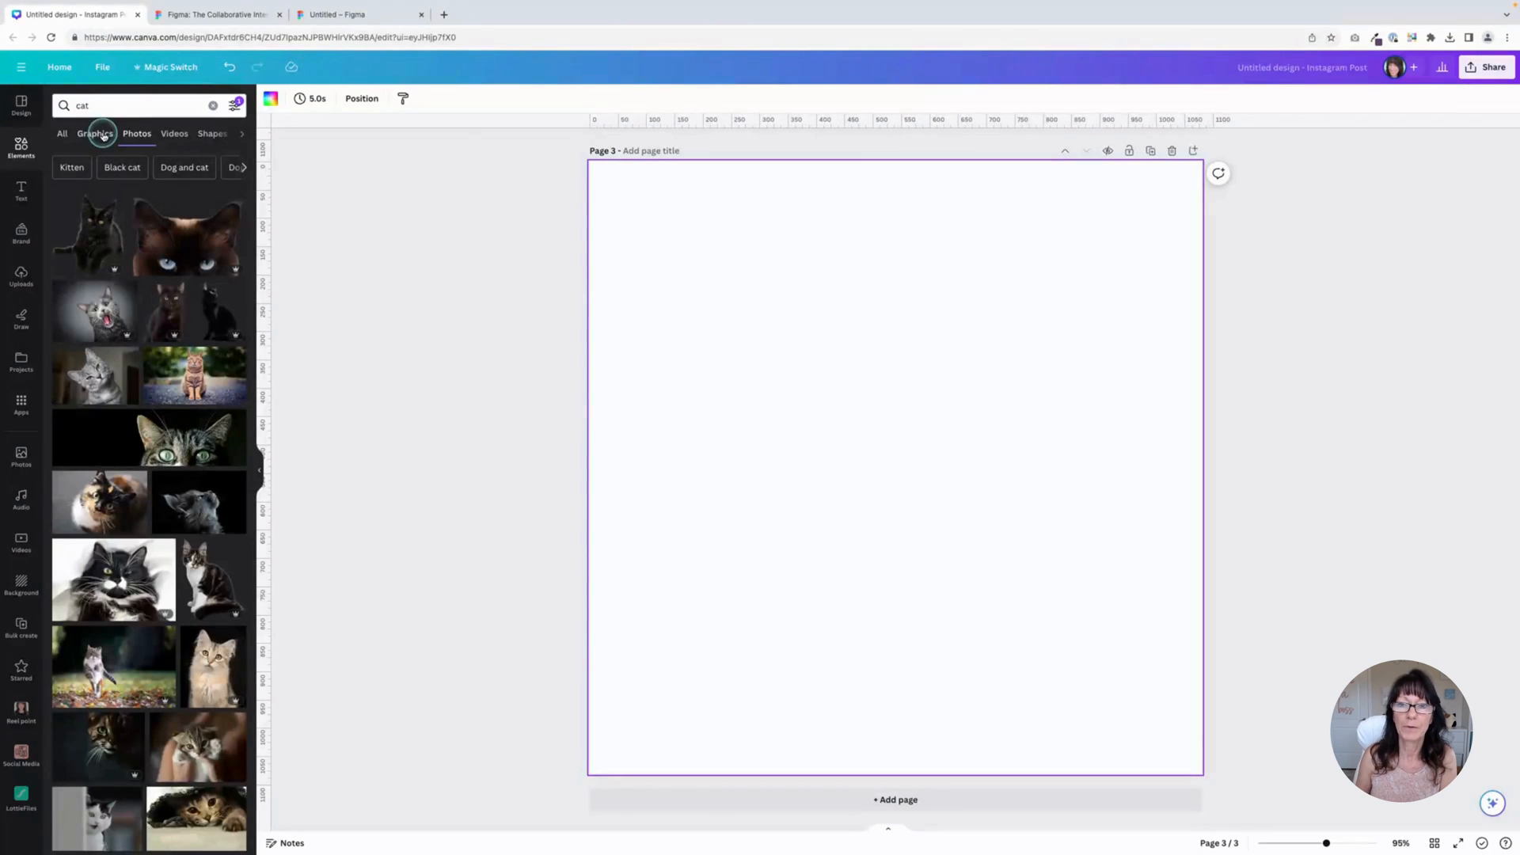
- Insert the sitting cat silhouette from the graphics results on page 3 and enlarge it to nearly fill the page
click(91, 134)
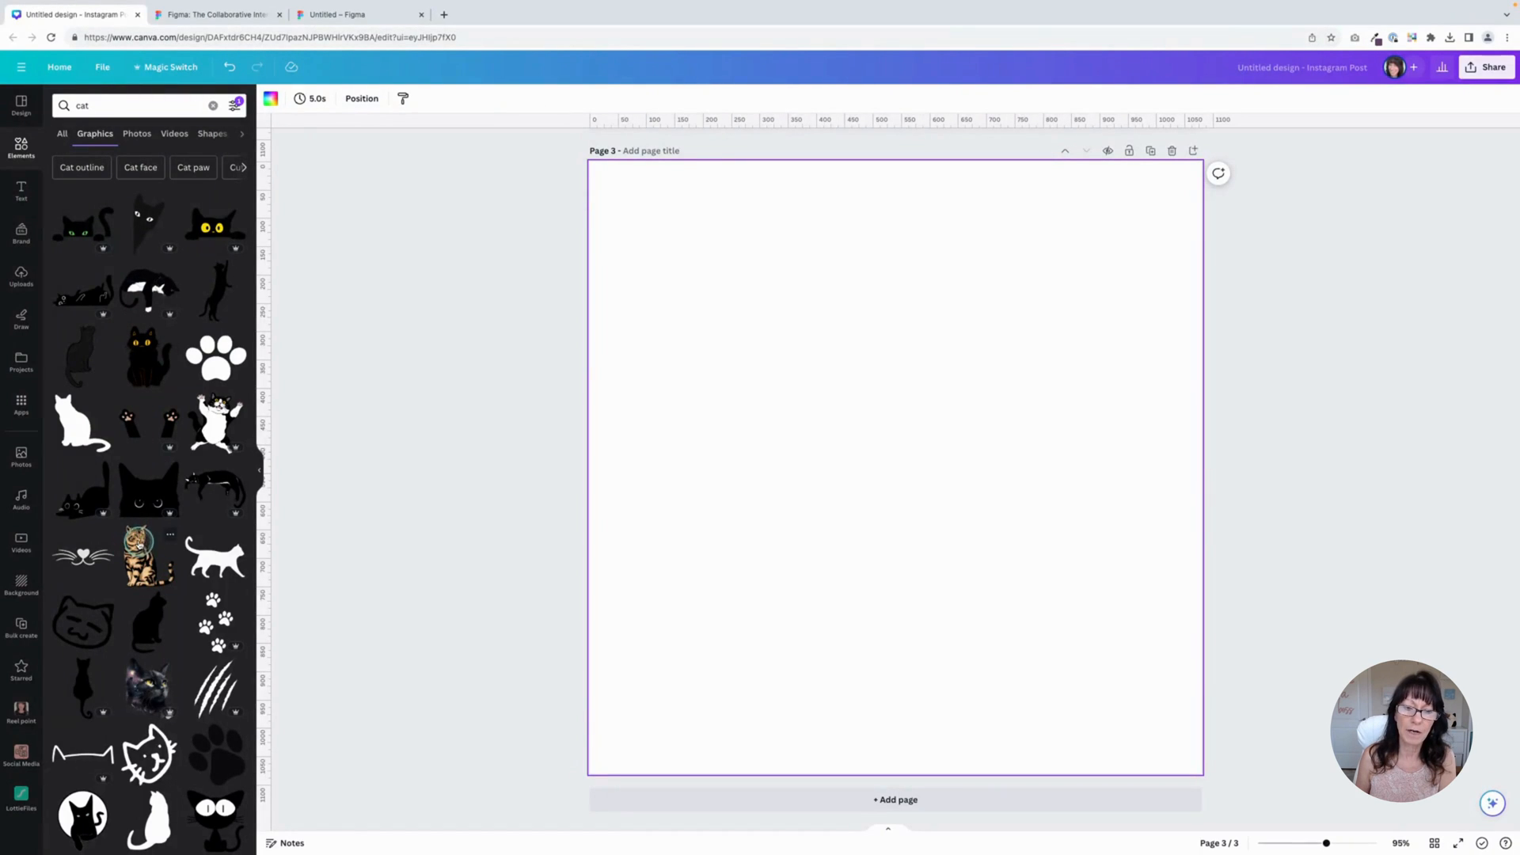
click(83, 427)
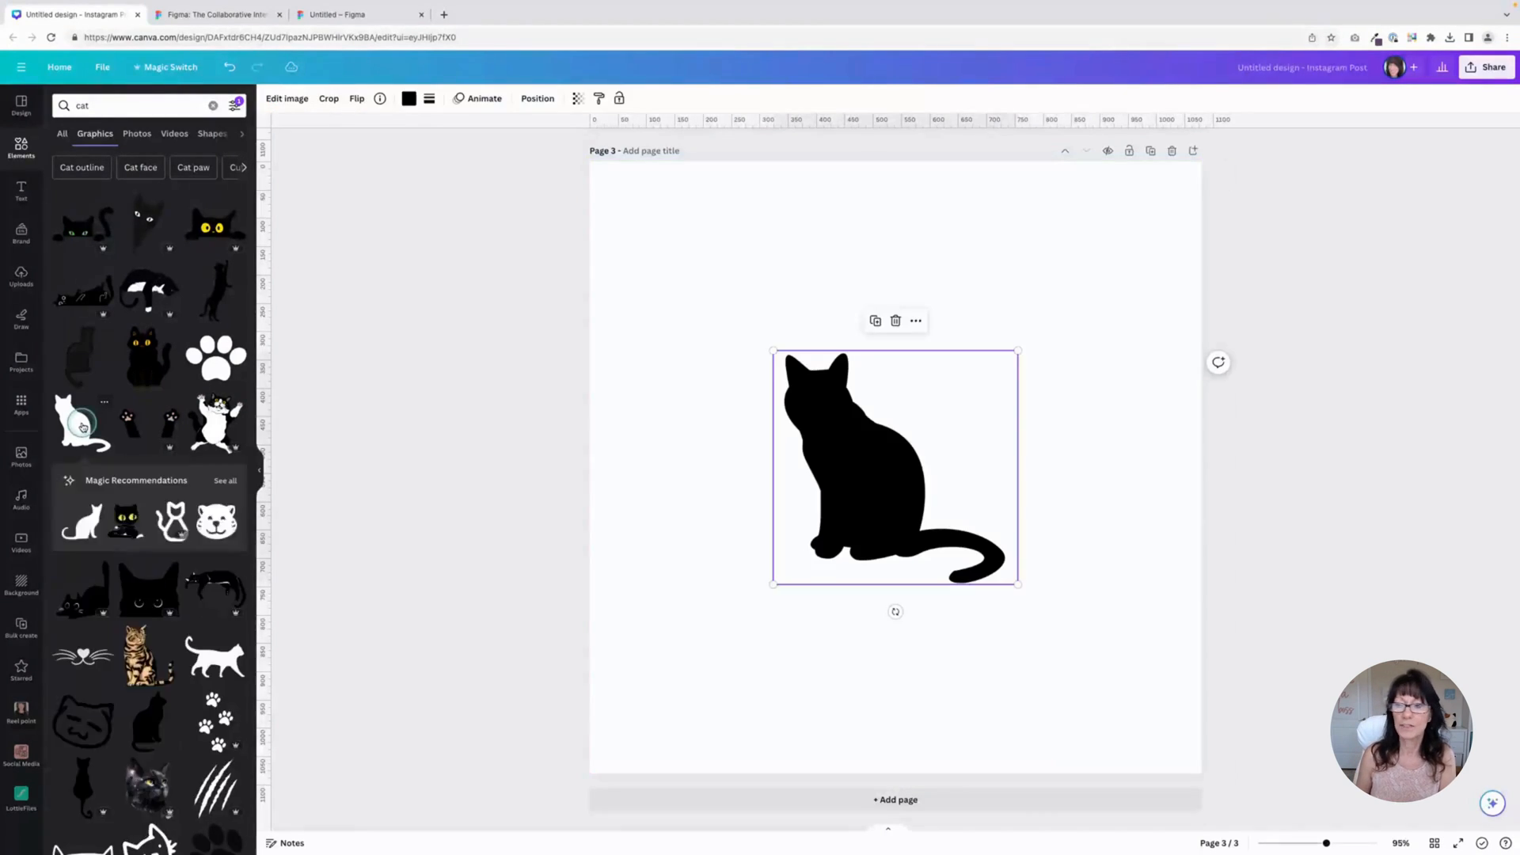
drag(1017, 585, 1152, 712)
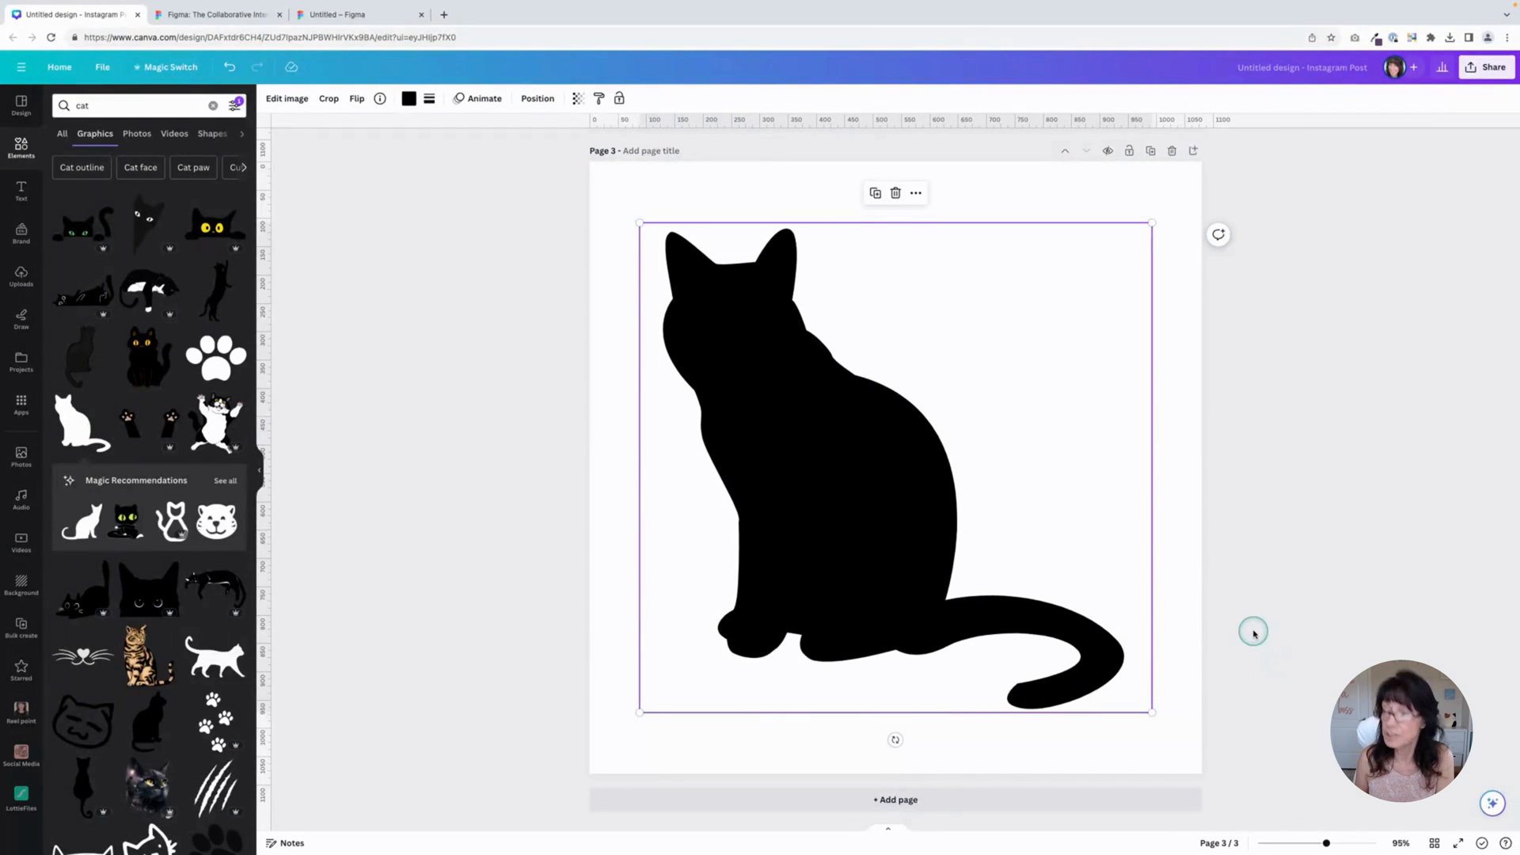
- Open the design's download settings and limit the page selection to page 3 only
click(1488, 68)
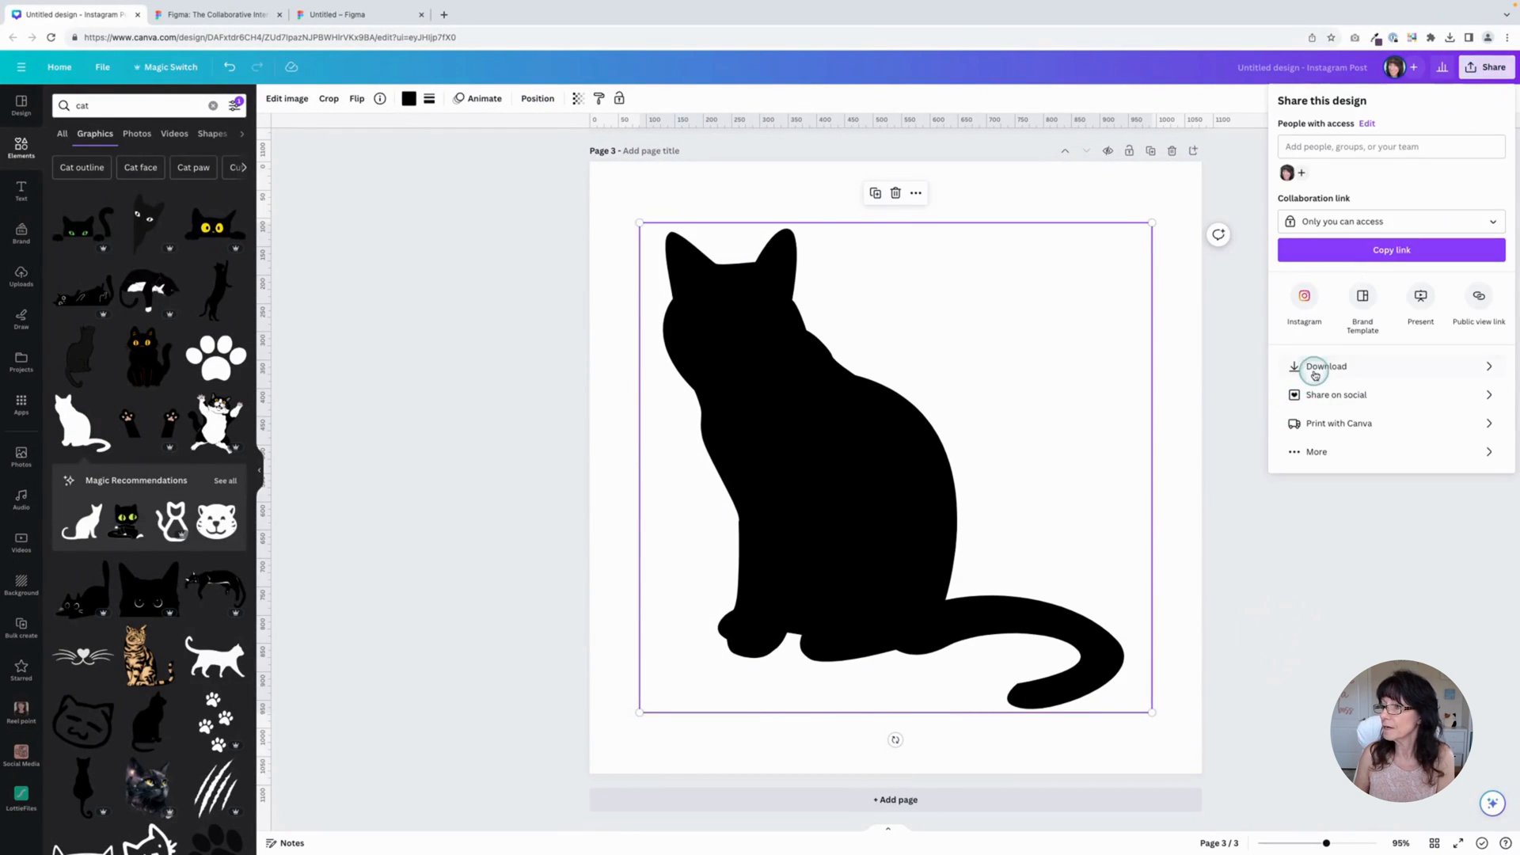
click(1318, 367)
click(1496, 285)
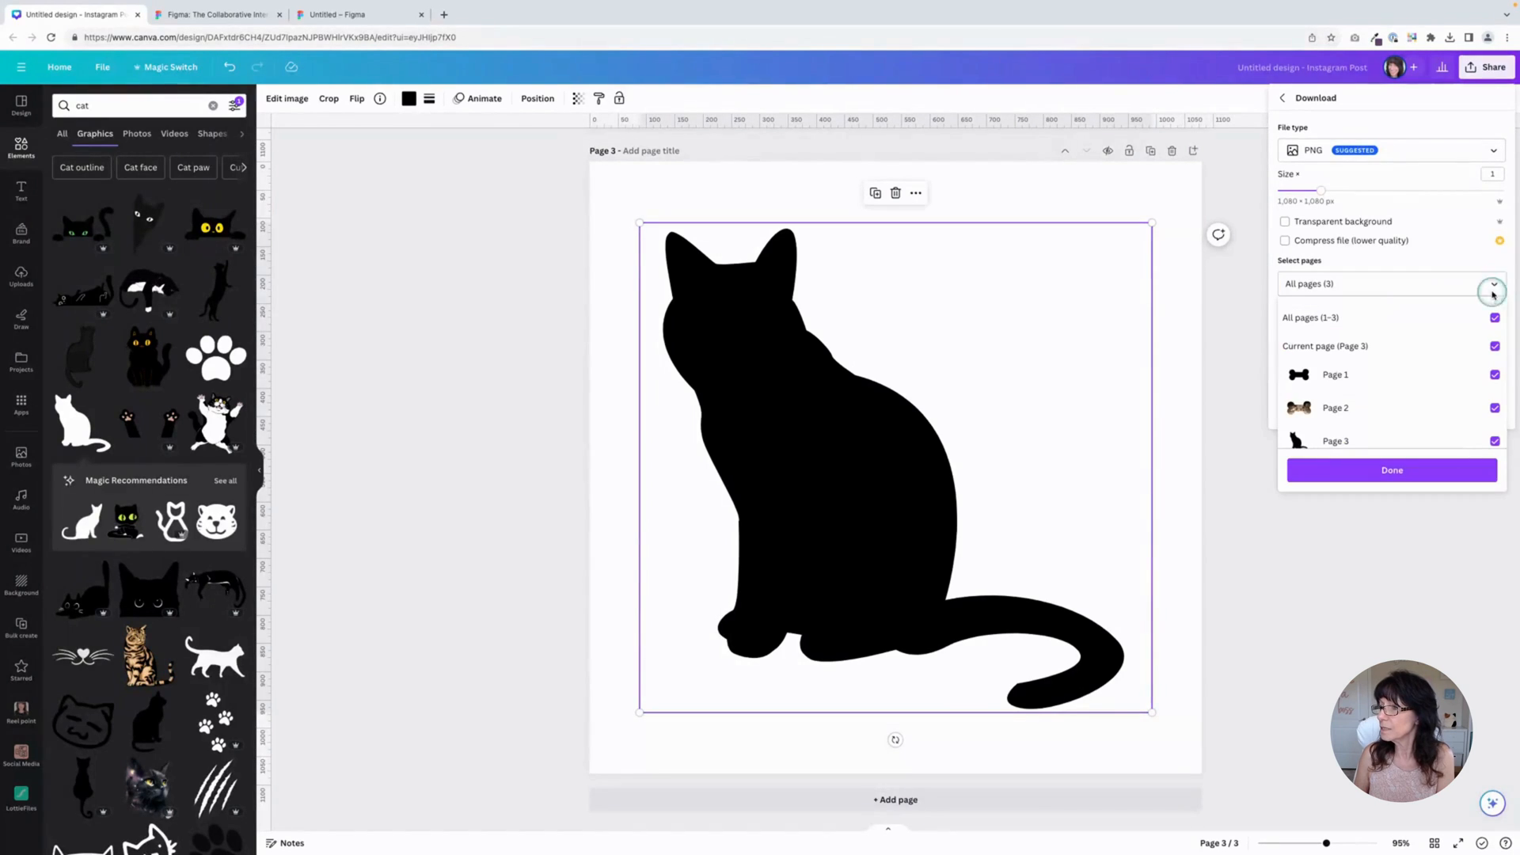
click(1494, 305)
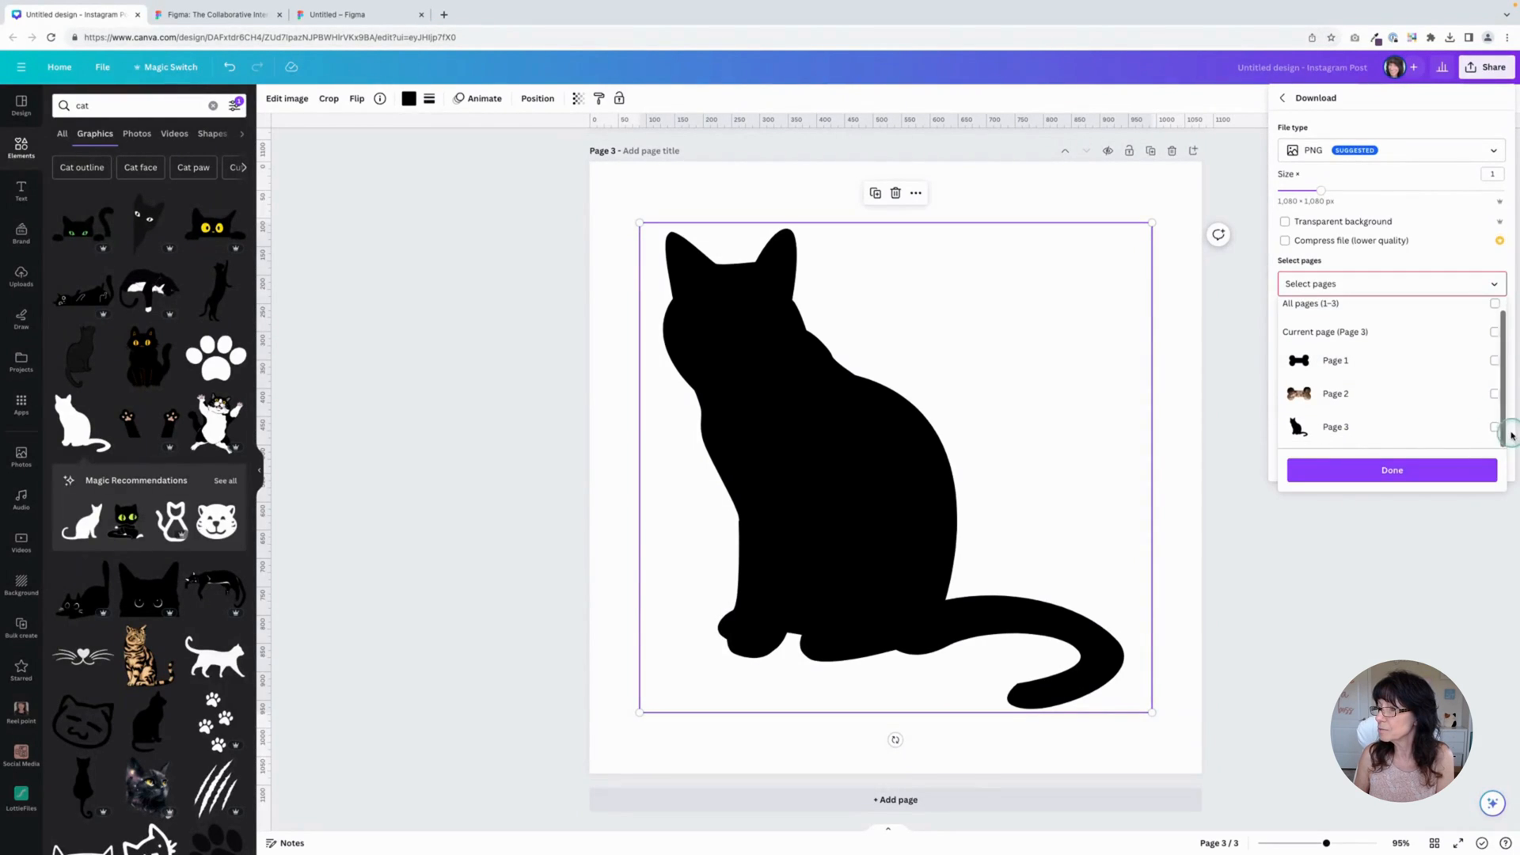
click(1494, 428)
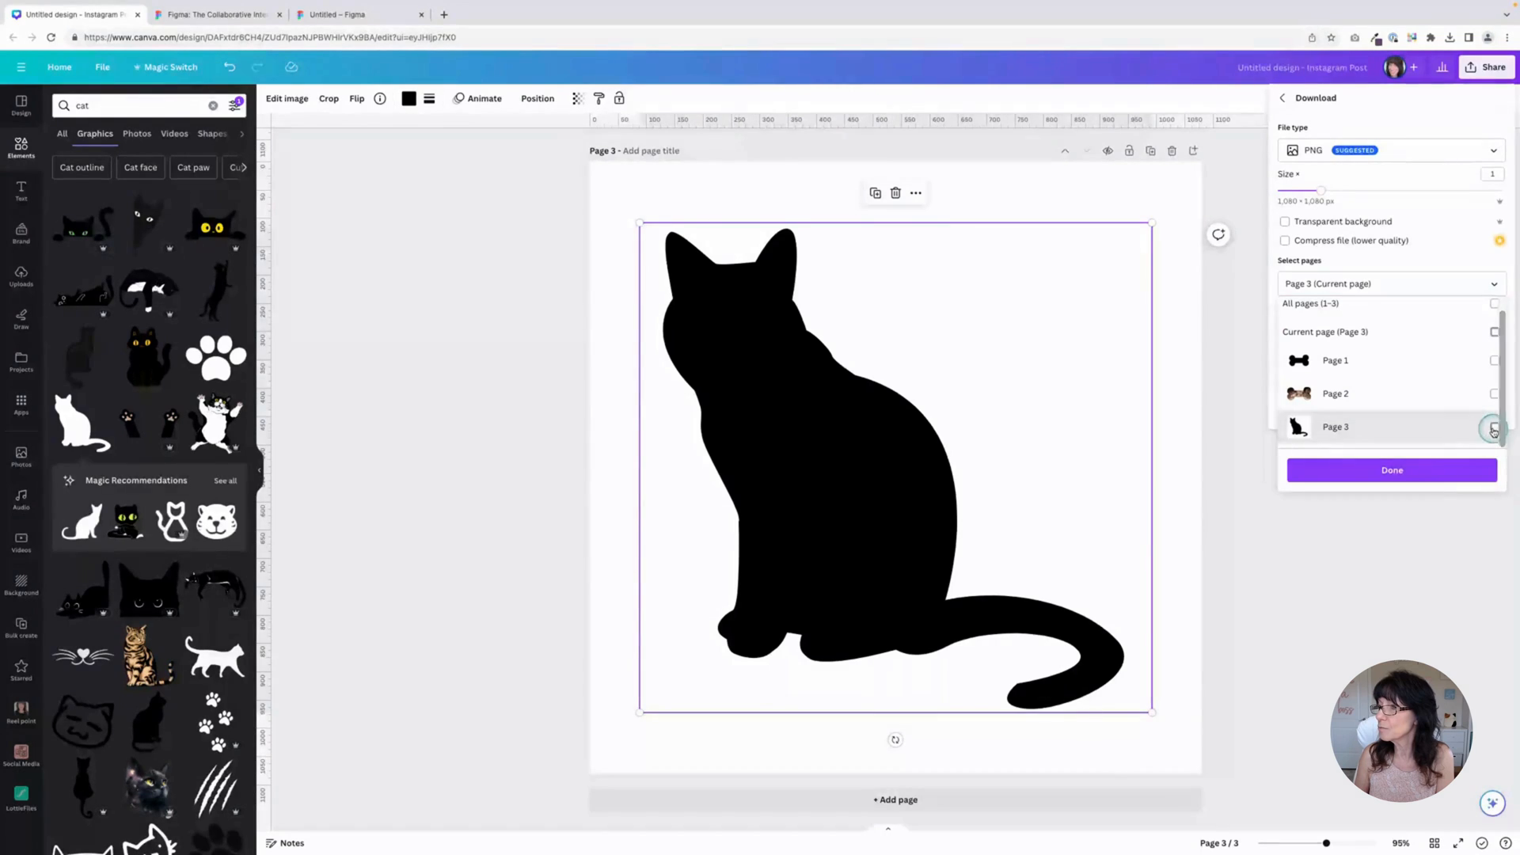
- Download the cat page as an SVG with a transparent background
click(1410, 152)
click(1411, 155)
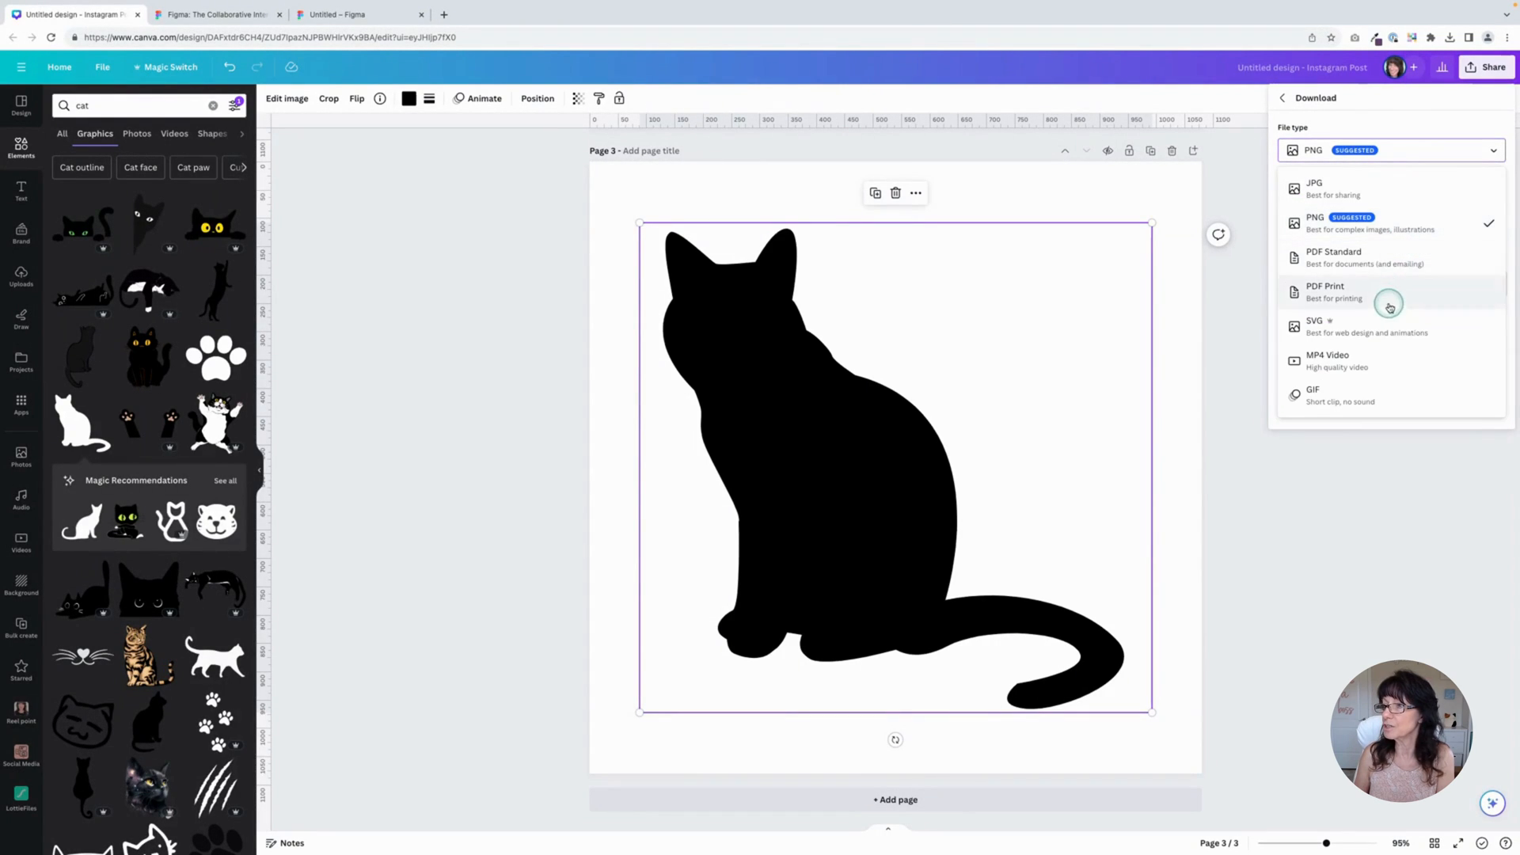
click(1377, 329)
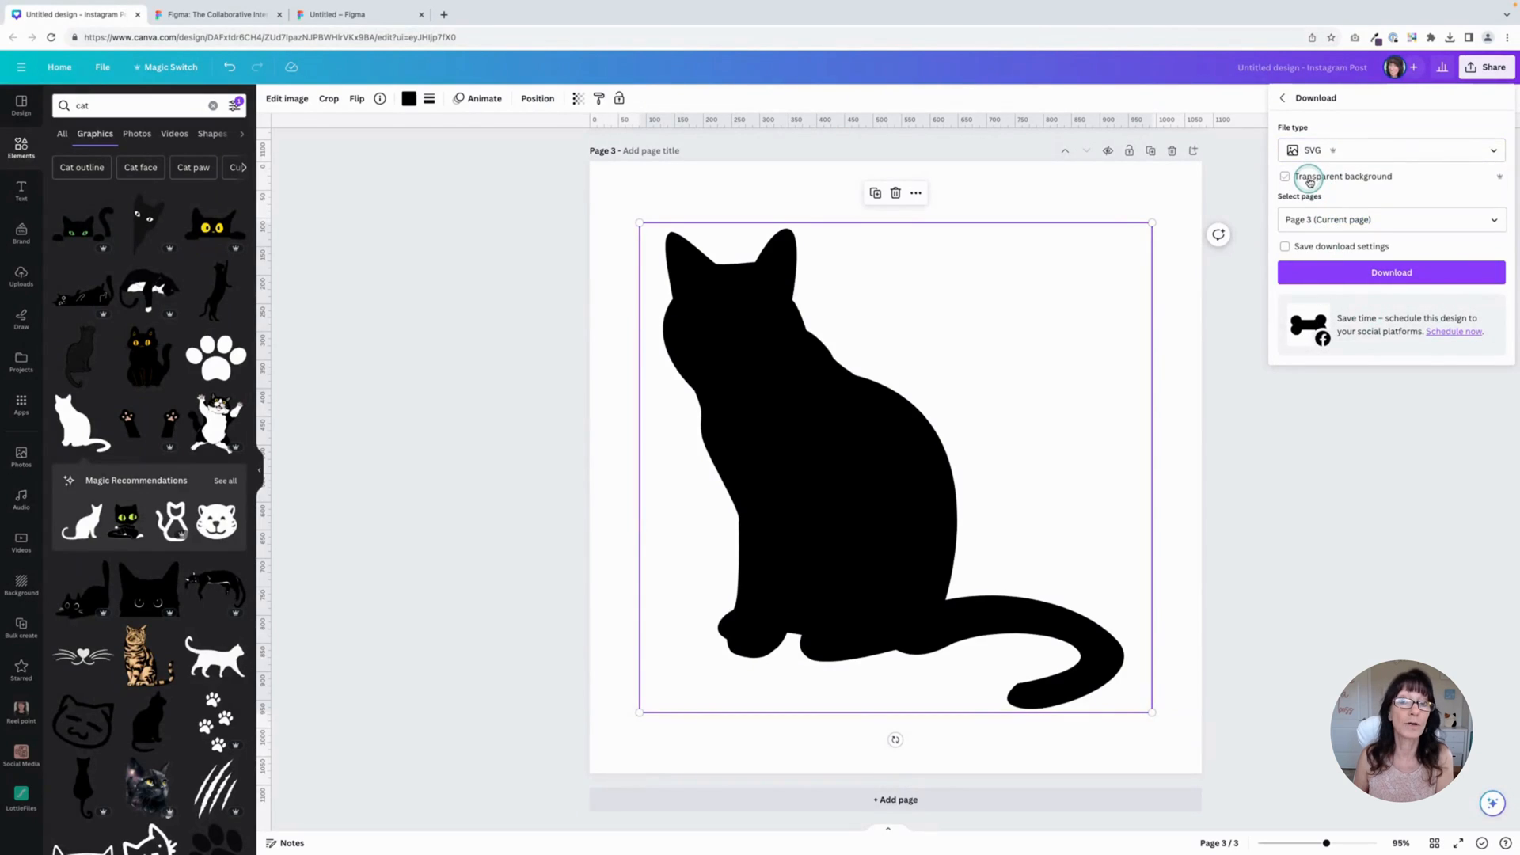
click(1310, 182)
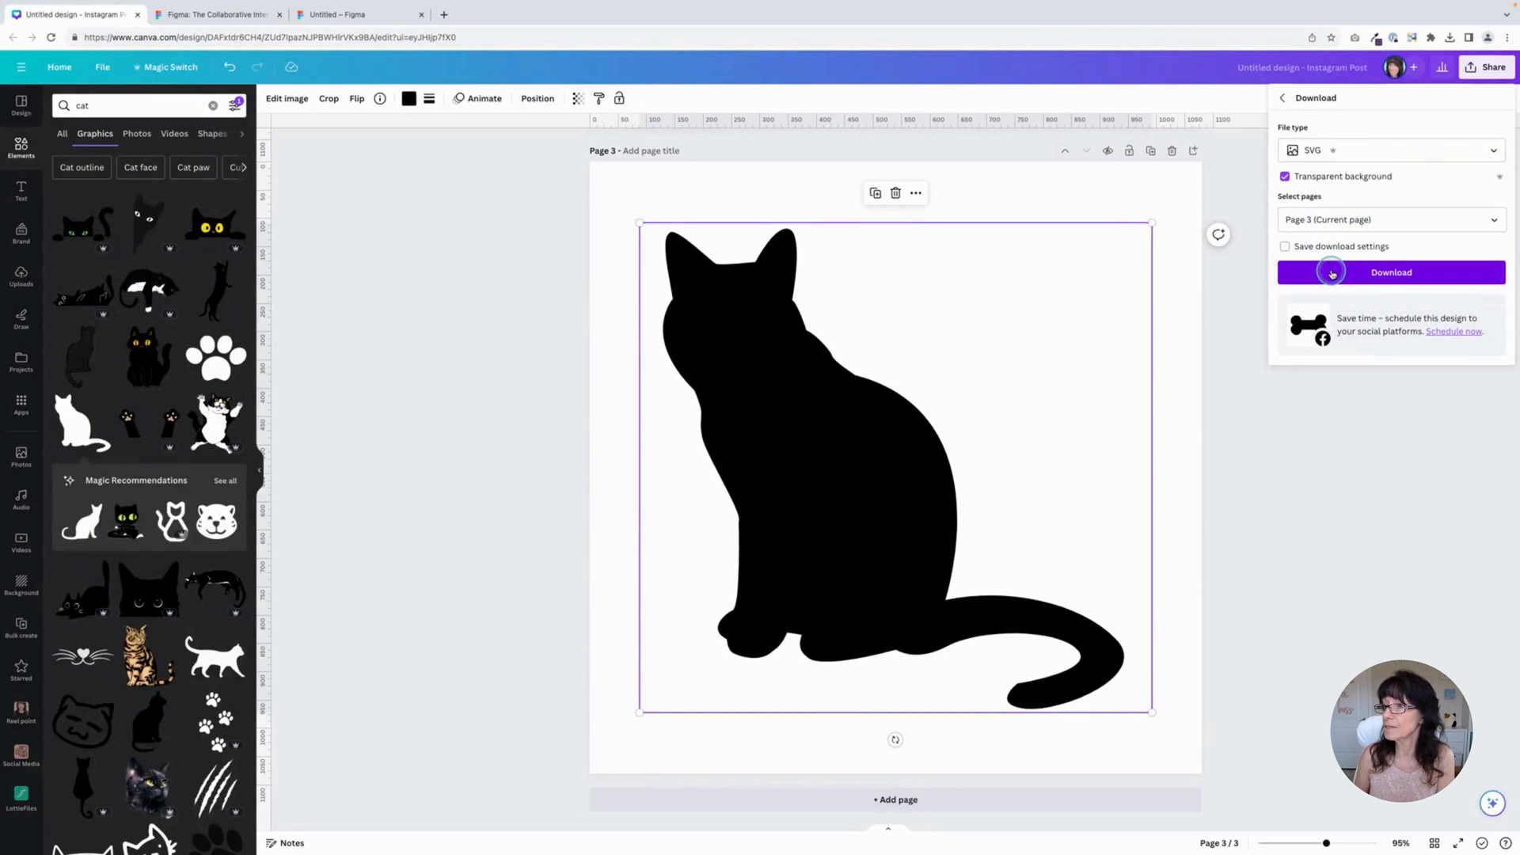
click(1331, 272)
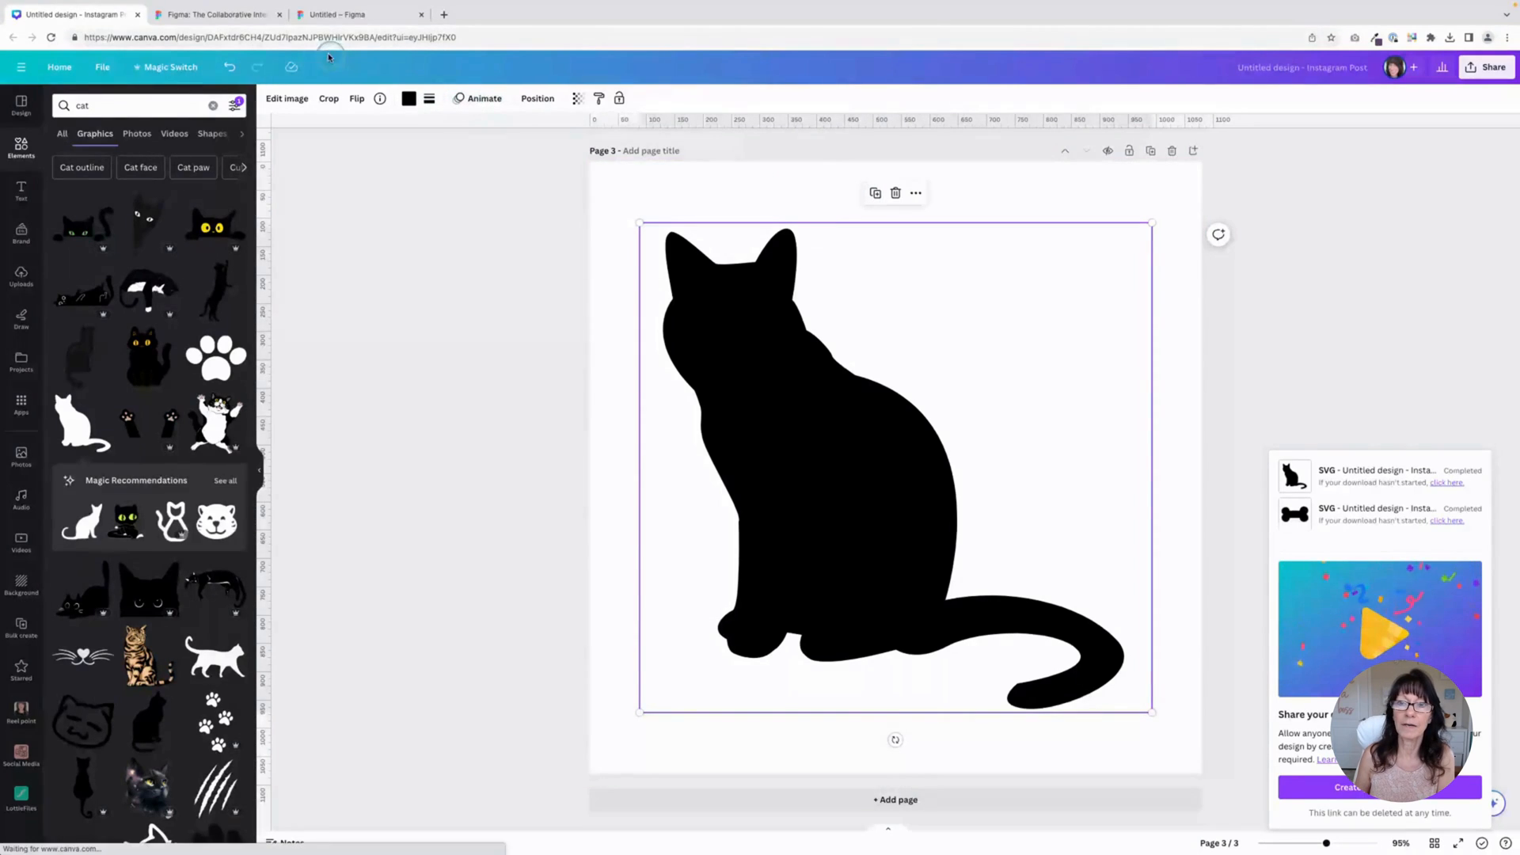
- Switch to the untitled Figma file, delete the old artwork from the canvas and import the downloaded cat SVG
click(355, 19)
drag(372, 230, 1061, 620)
key(Delete)
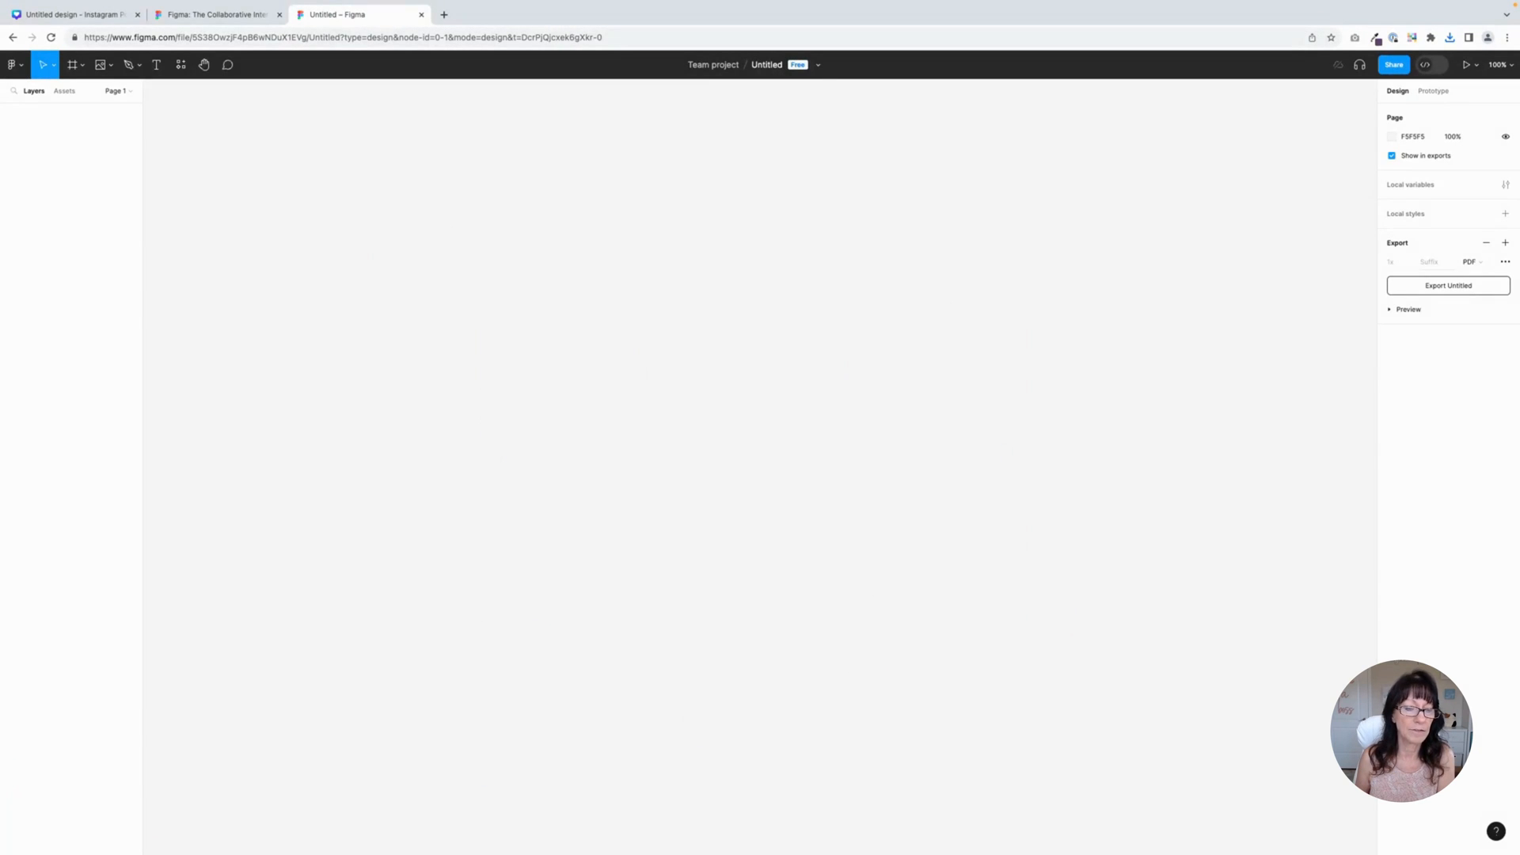
drag(24, 791, 766, 472)
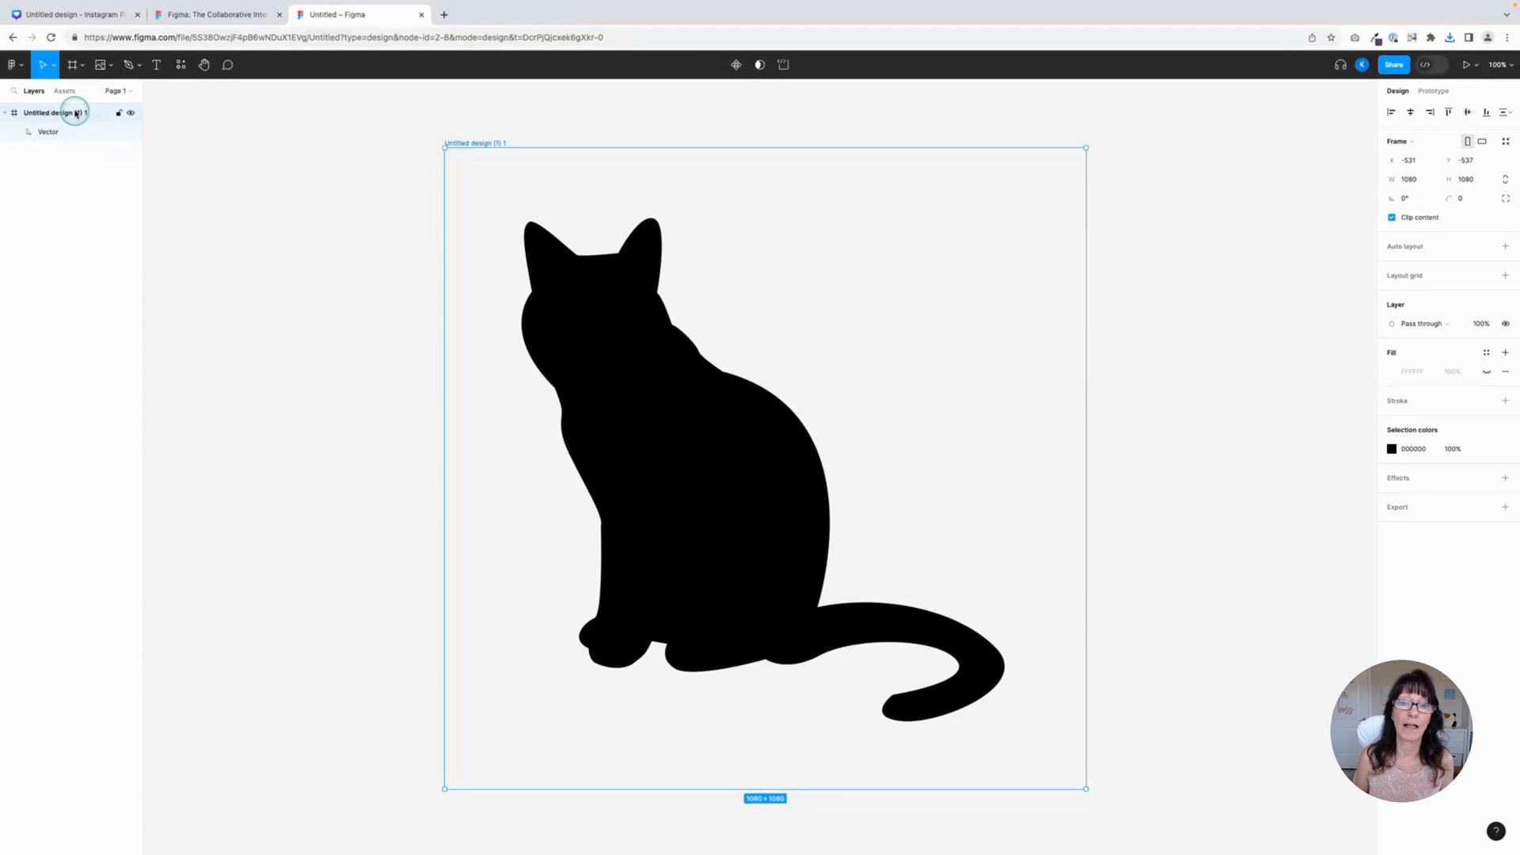
- Move the cat's Vector layer out of its parent frame and delete the emptied "Untitled design (1) 1" frame
click(80, 132)
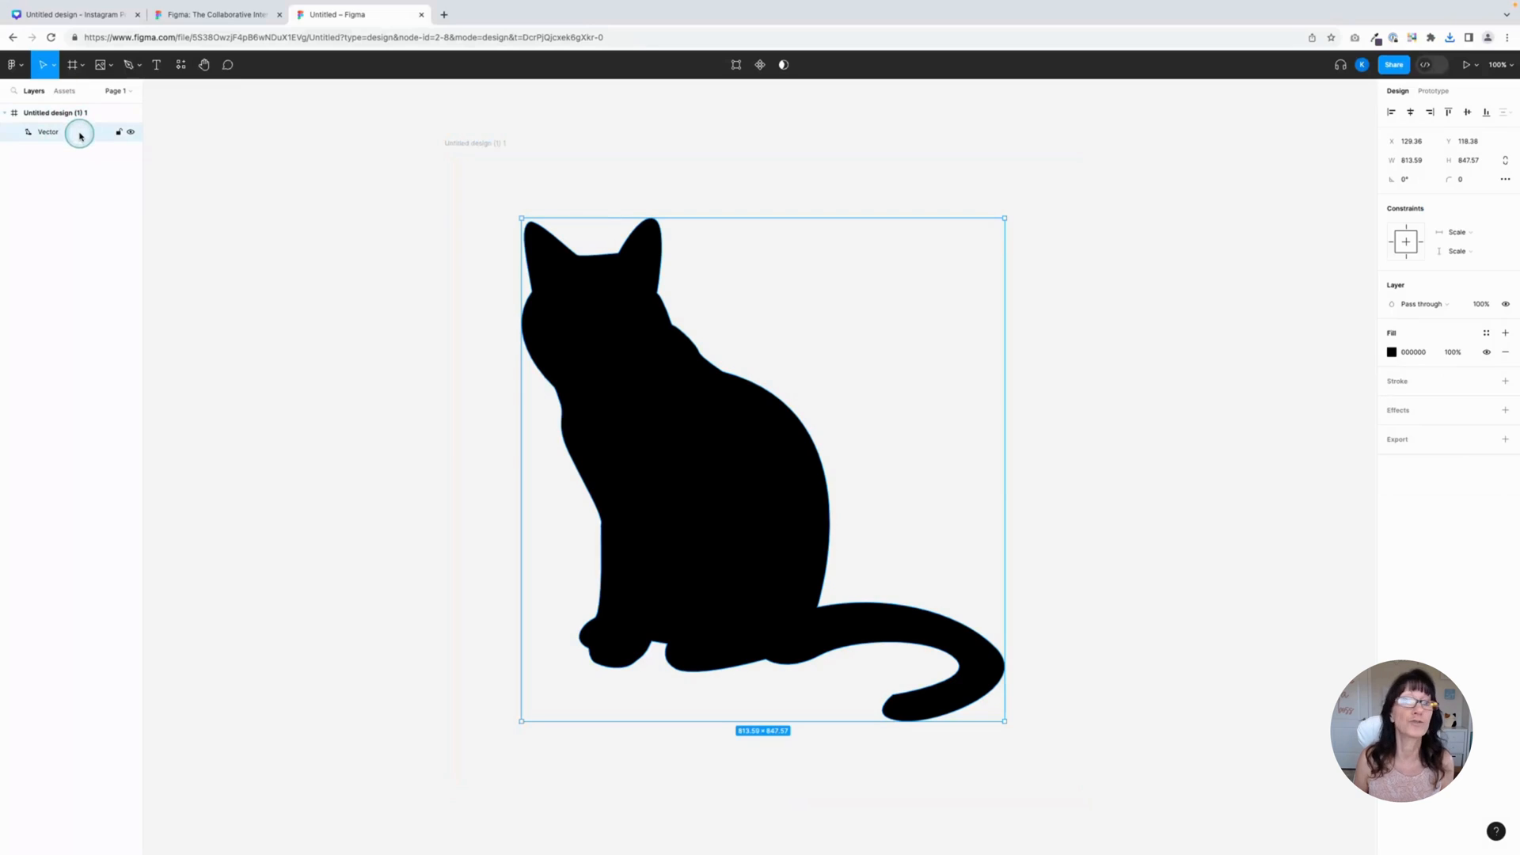
drag(80, 131, 77, 108)
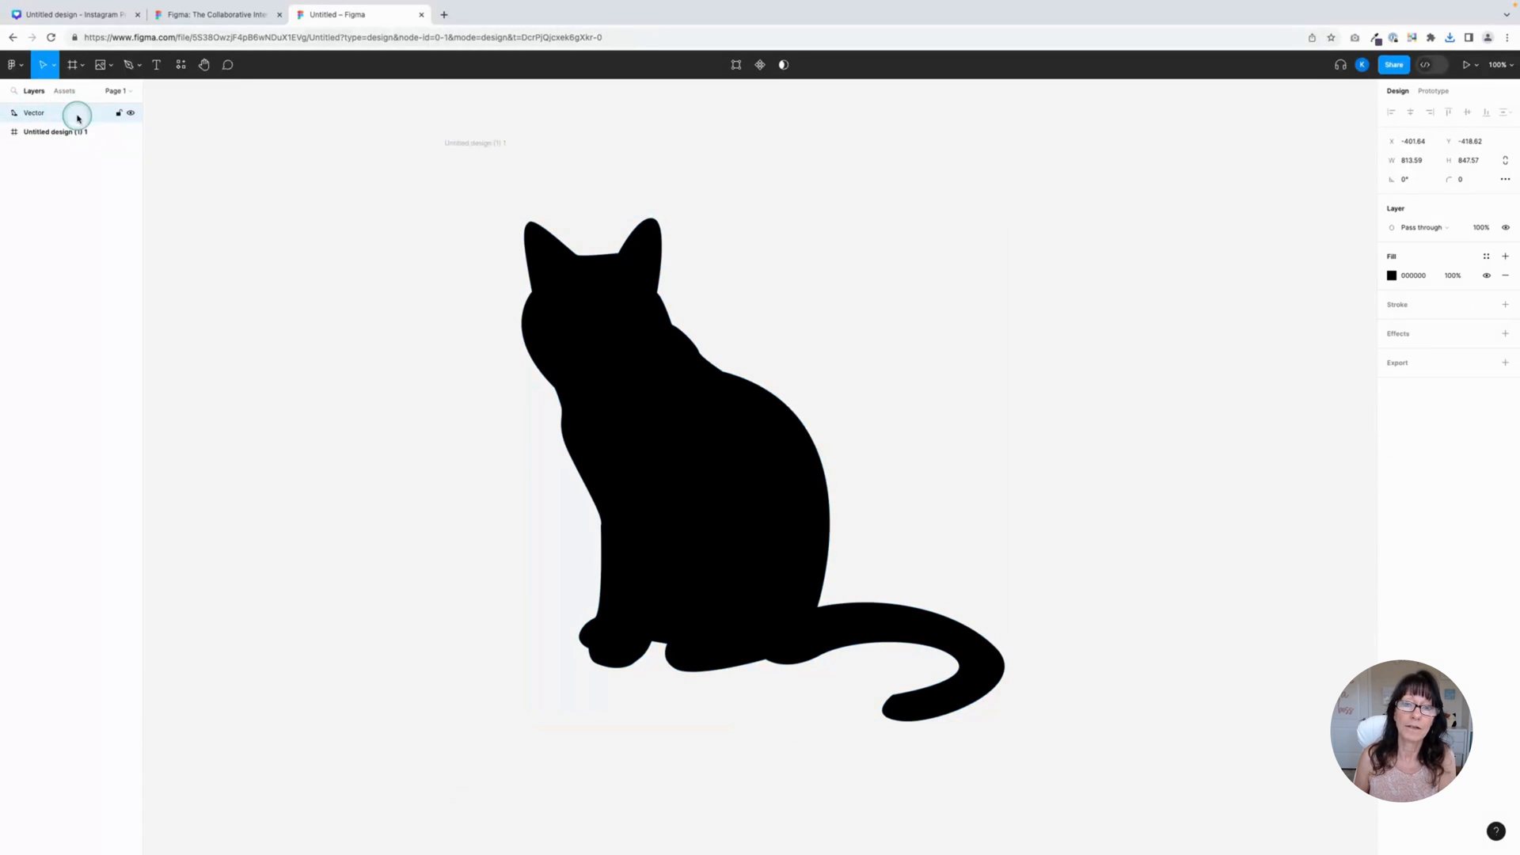
click(61, 133)
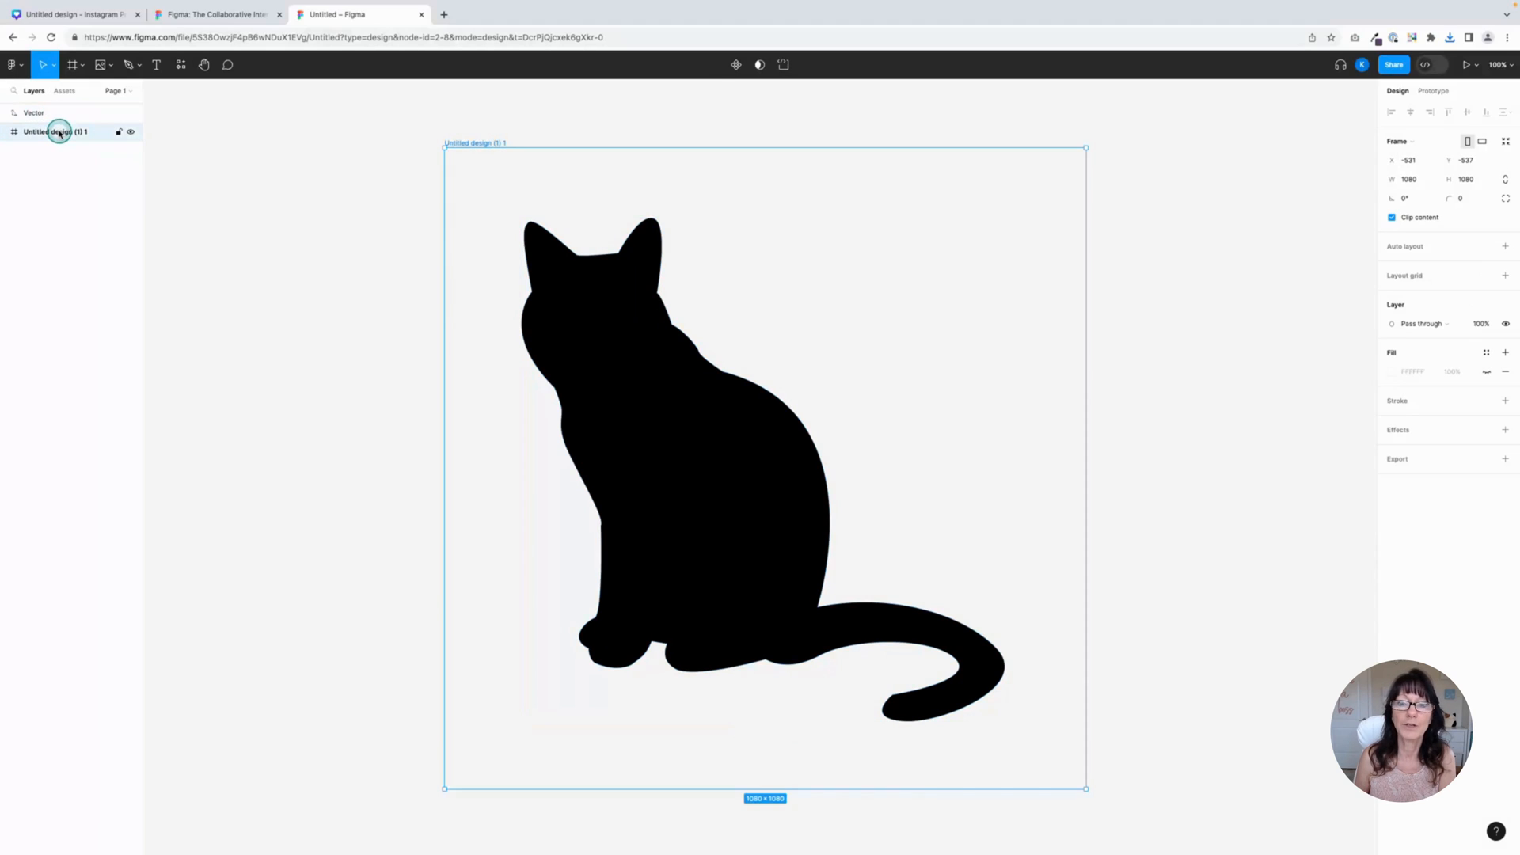
key(Delete)
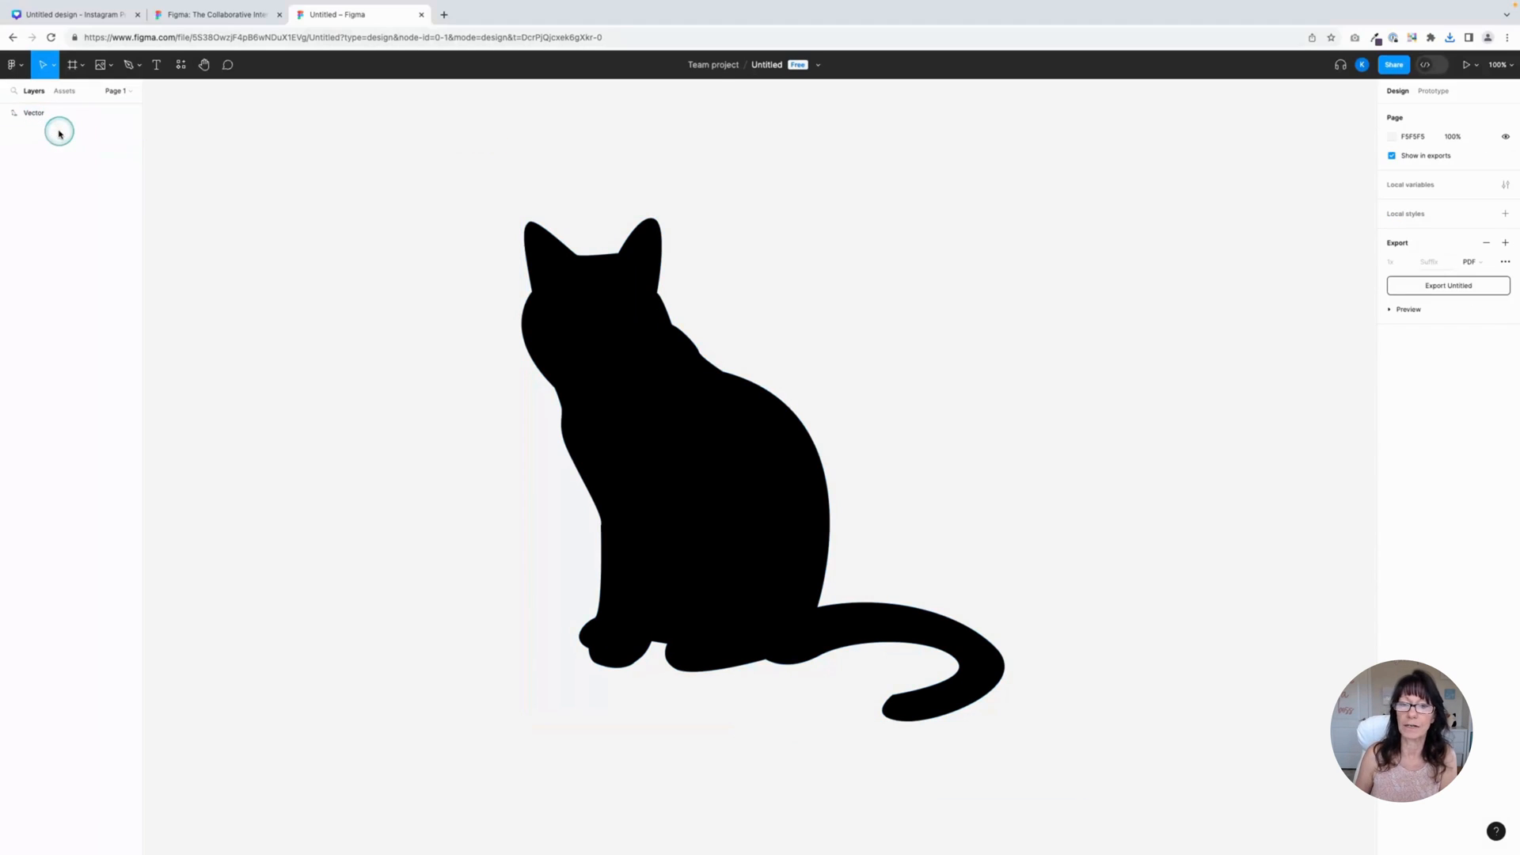
- Rename the Vector layer as Cat and change its fill from solid colour to an image fill
click(66, 114)
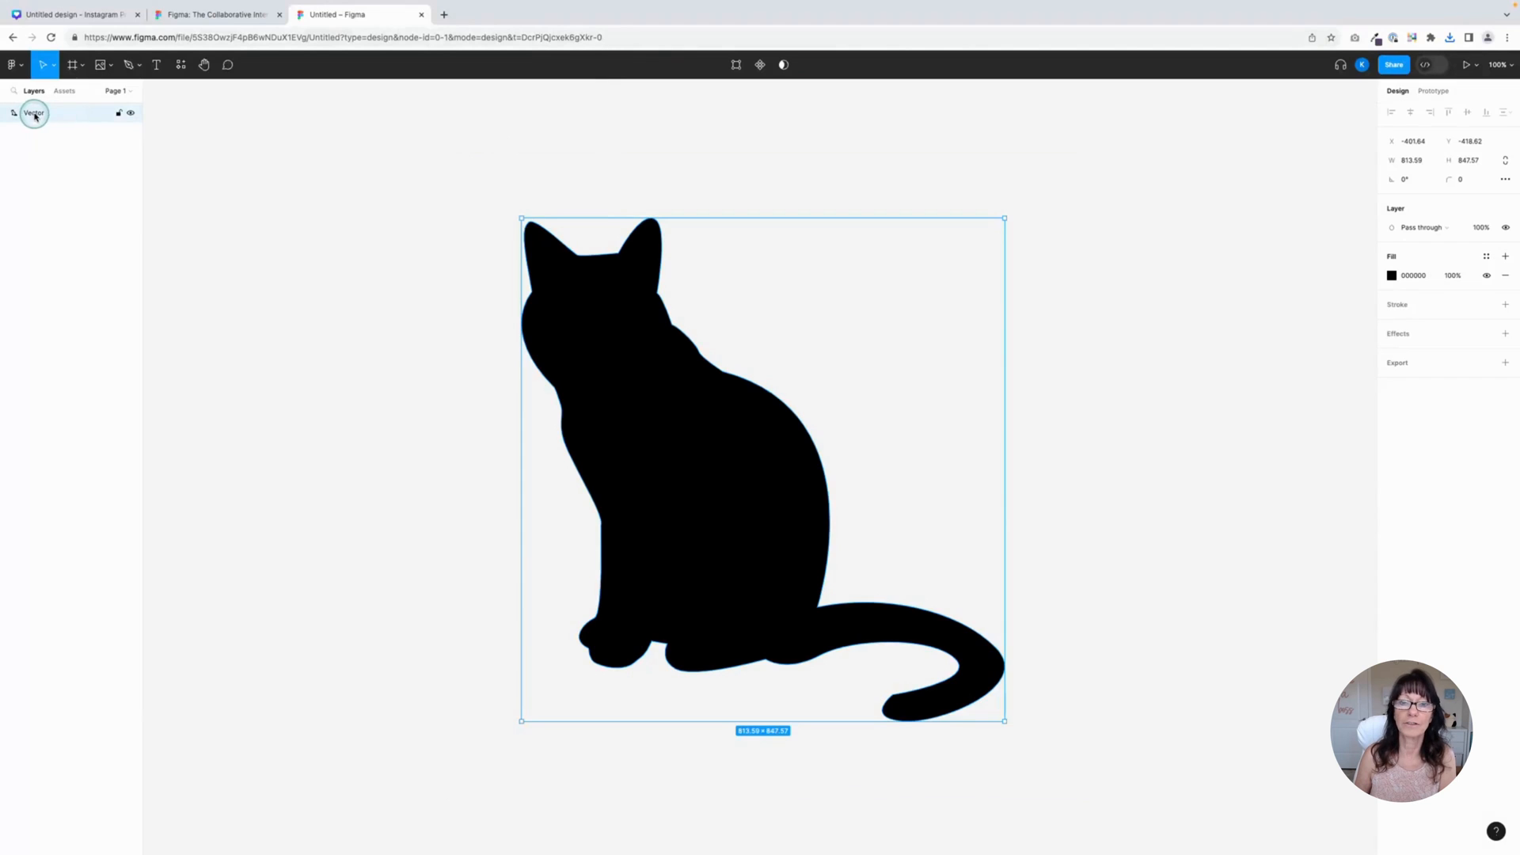
double_click(34, 114)
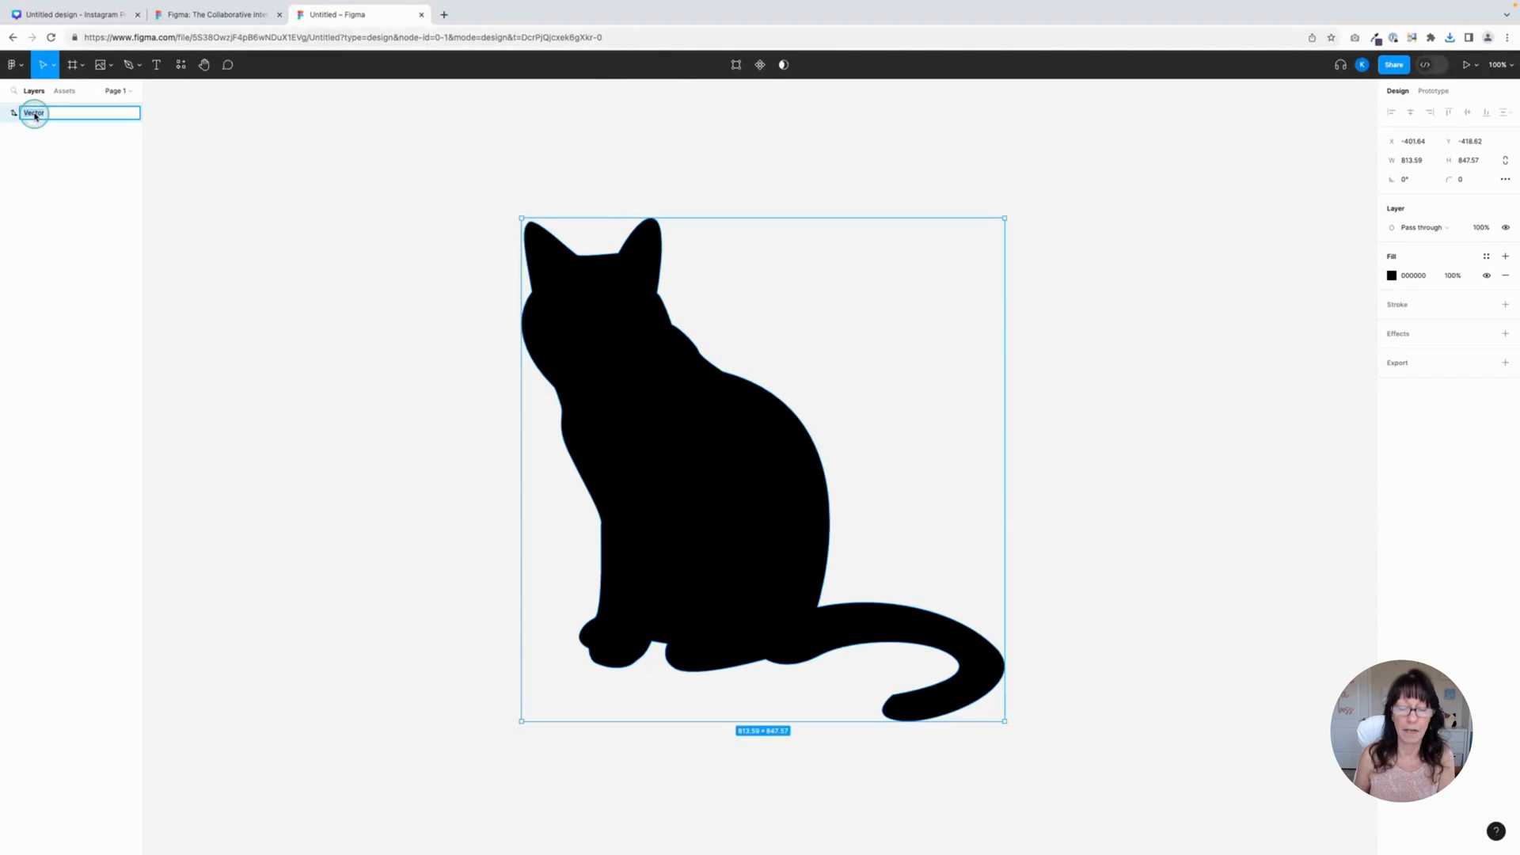
key(Return)
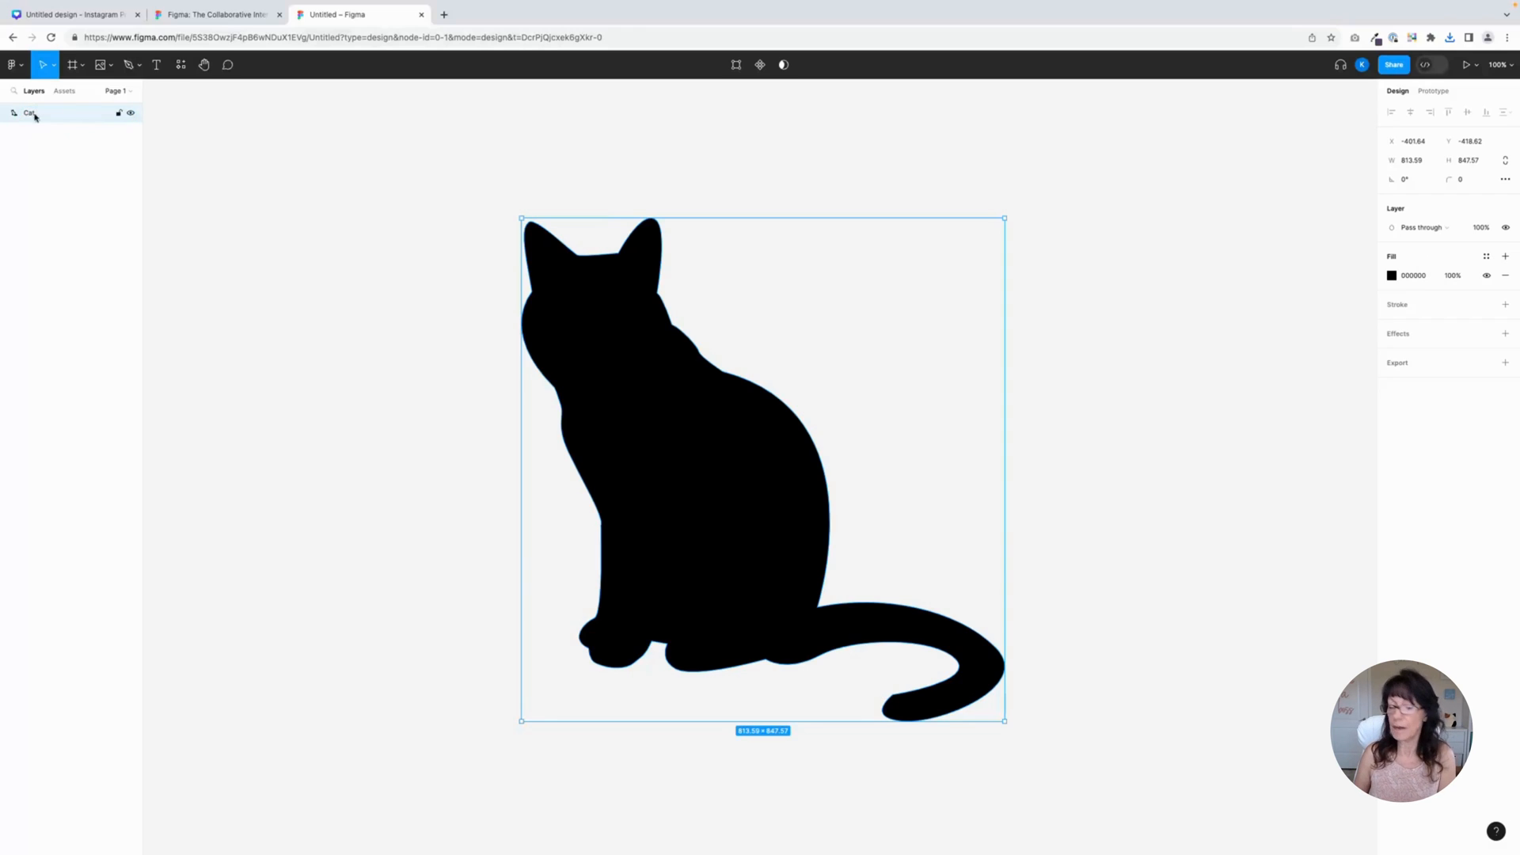
click(1391, 277)
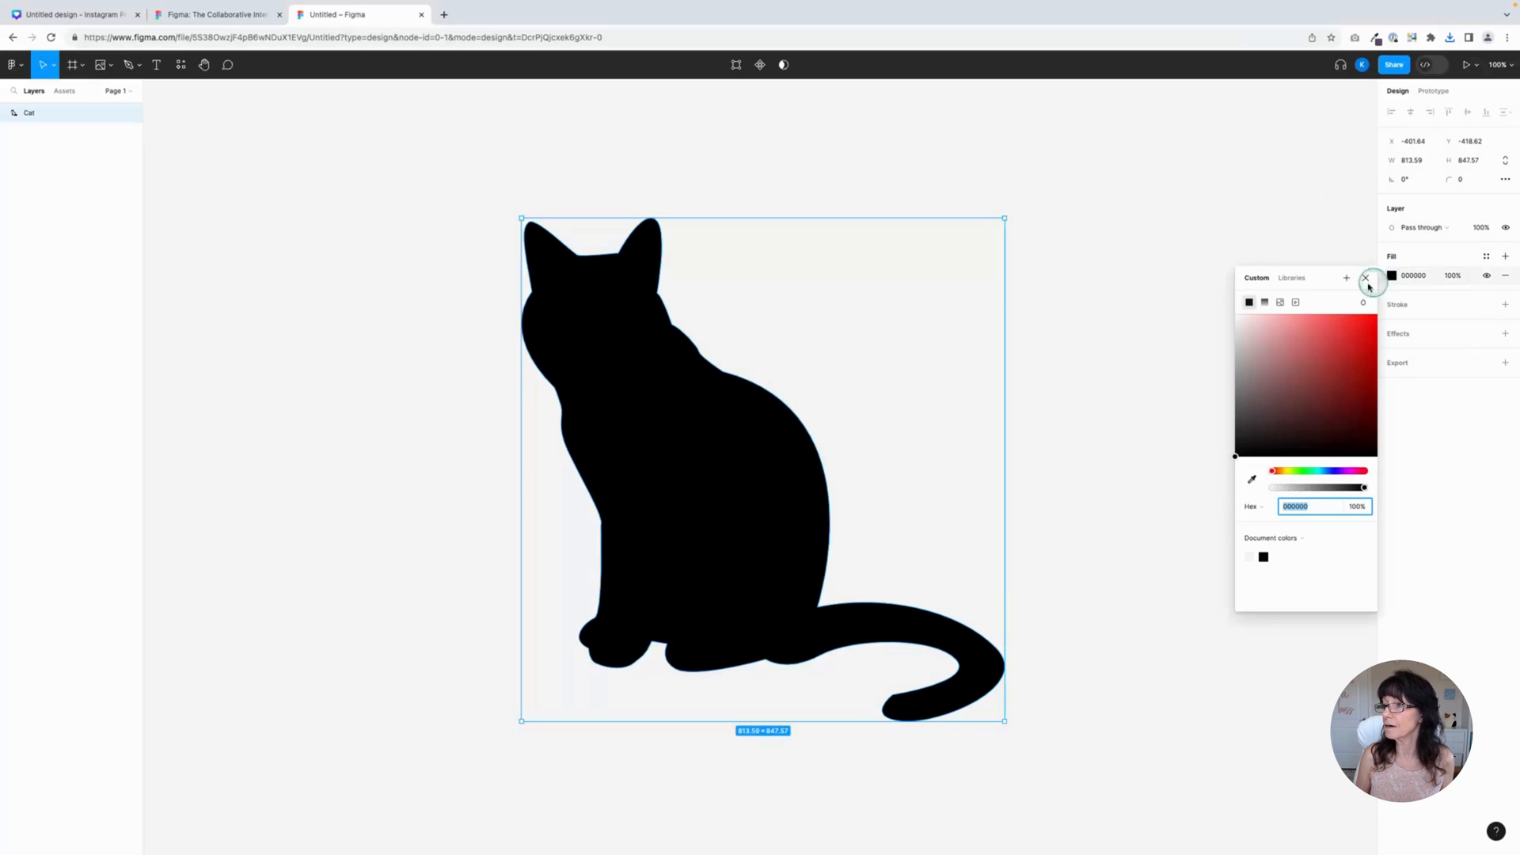
click(1281, 302)
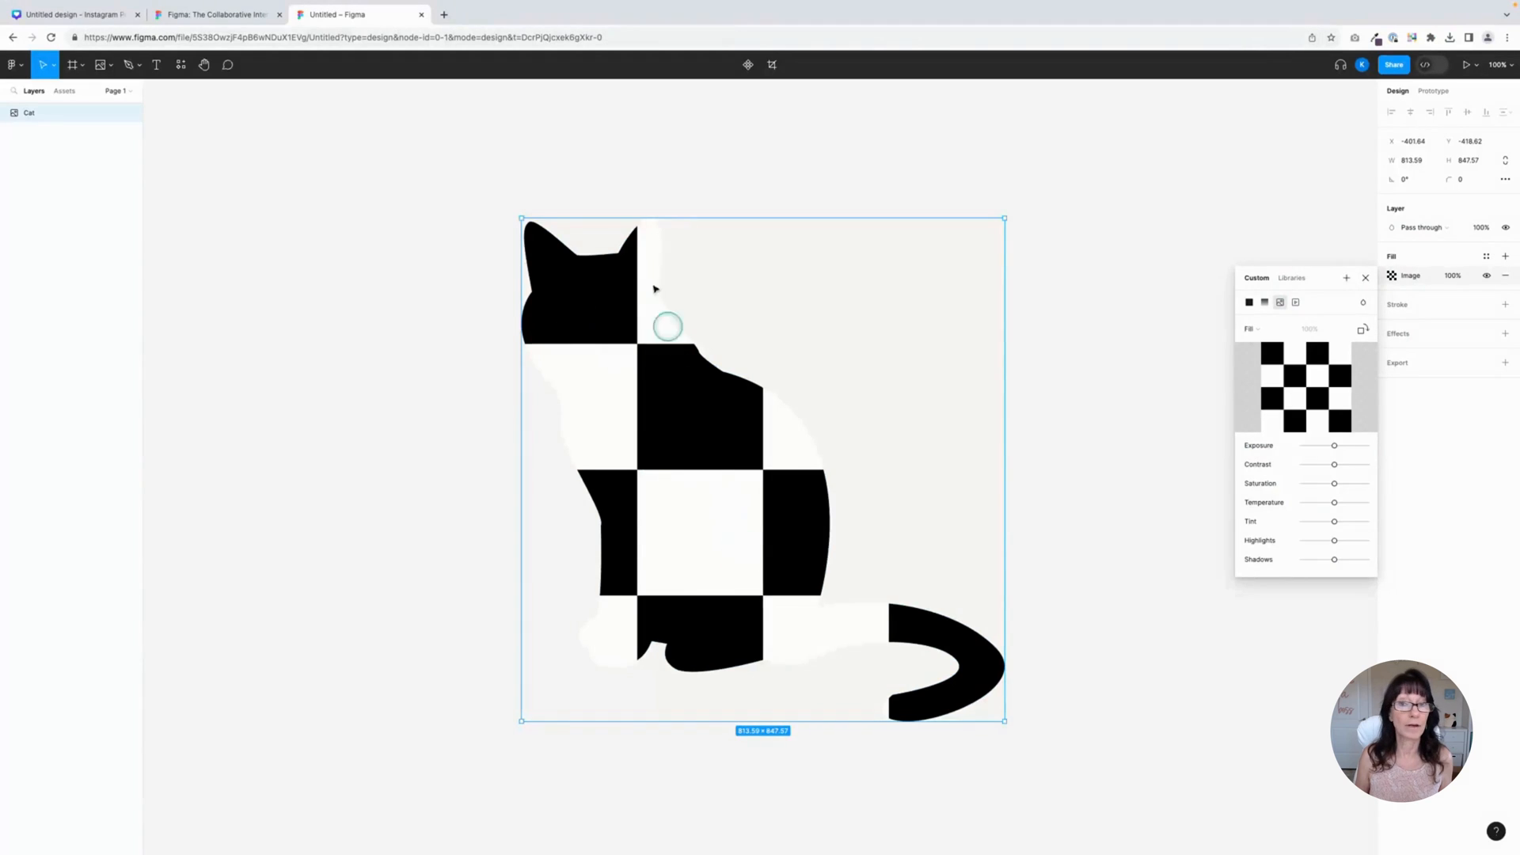
- Add an export setting to the Cat layer and export it as a PDF
click(1502, 362)
click(1502, 362)
click(1482, 382)
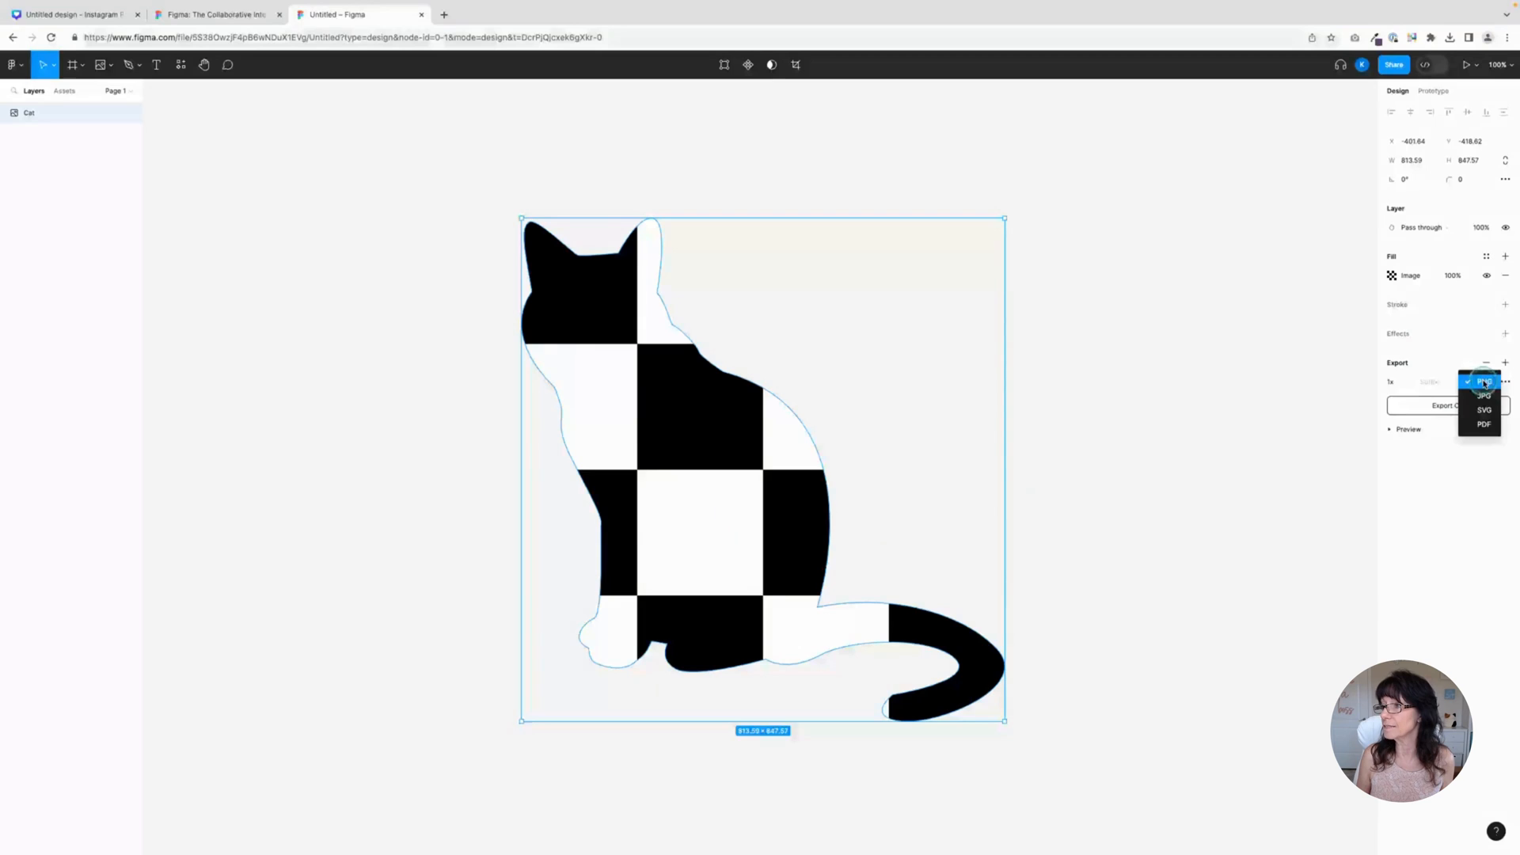
click(1483, 424)
click(1442, 407)
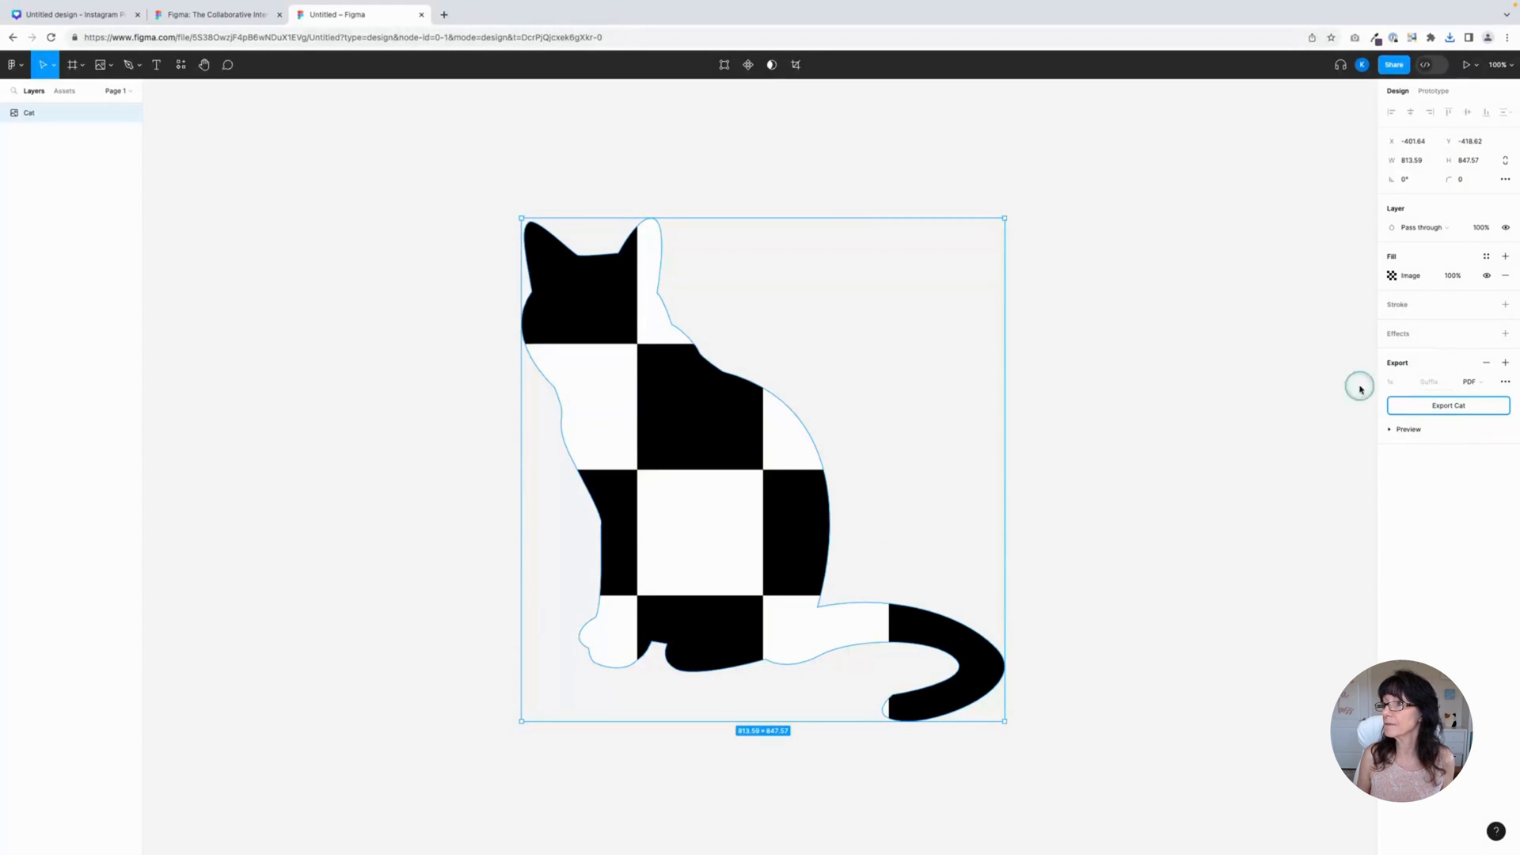
- Return to the Canva design, add a blank page 4, upload the exported Cat.pdf and place it on the page
click(75, 14)
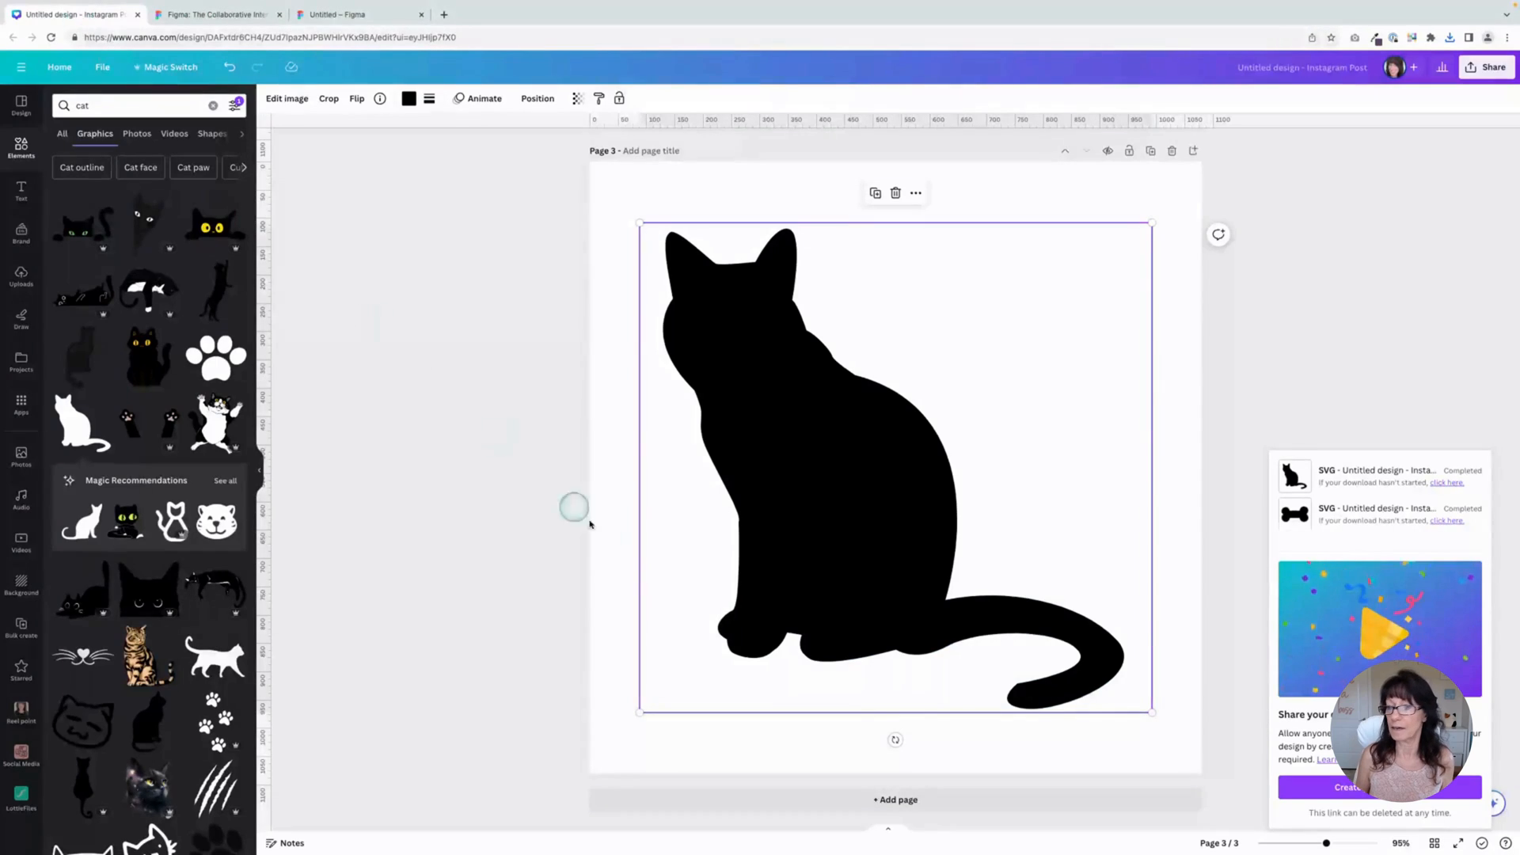
click(841, 799)
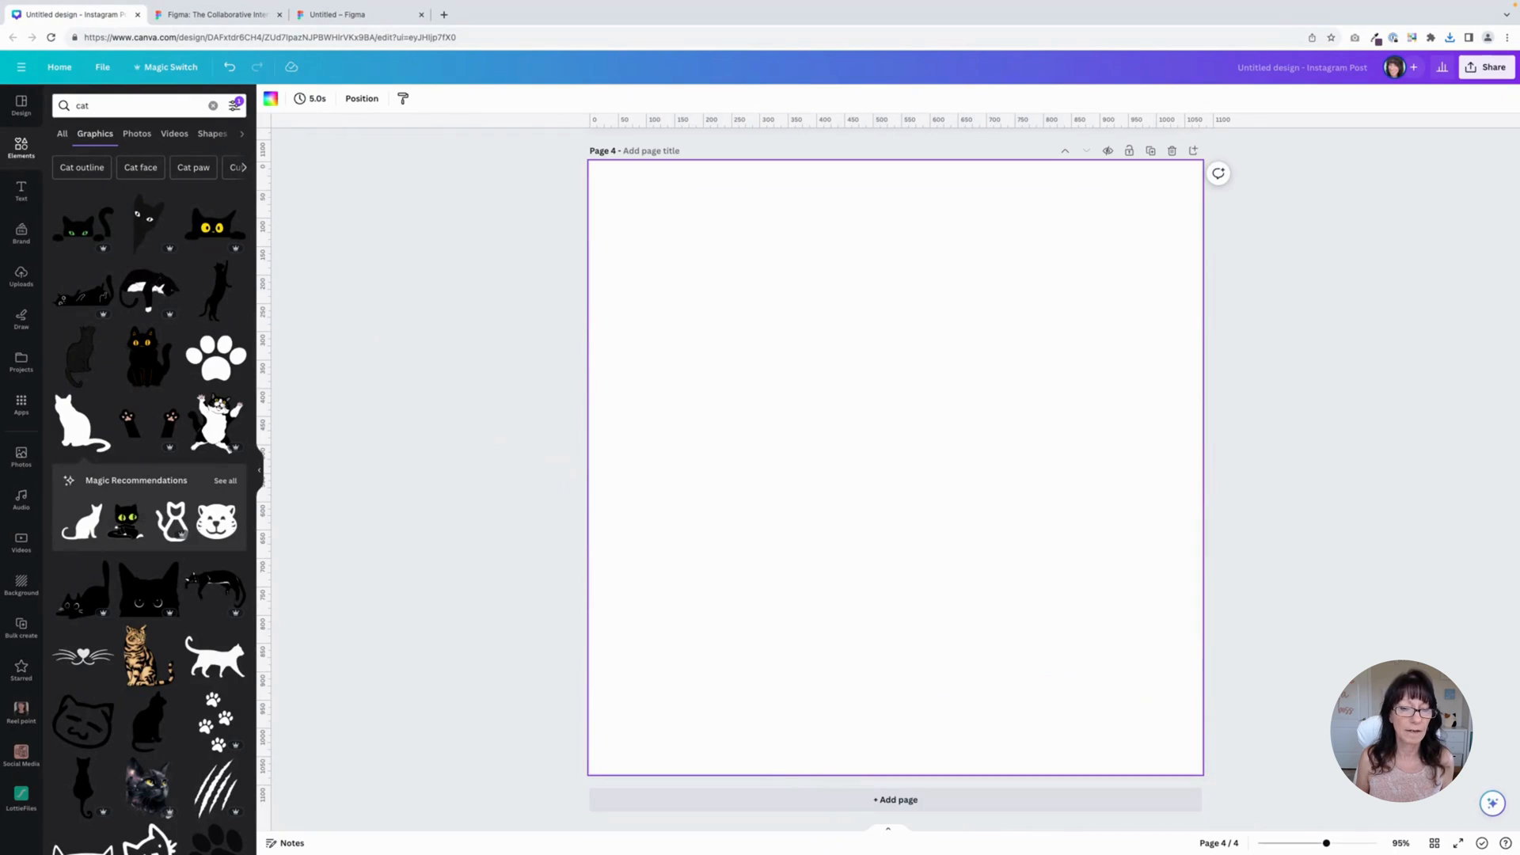
drag(2, 459, 172, 307)
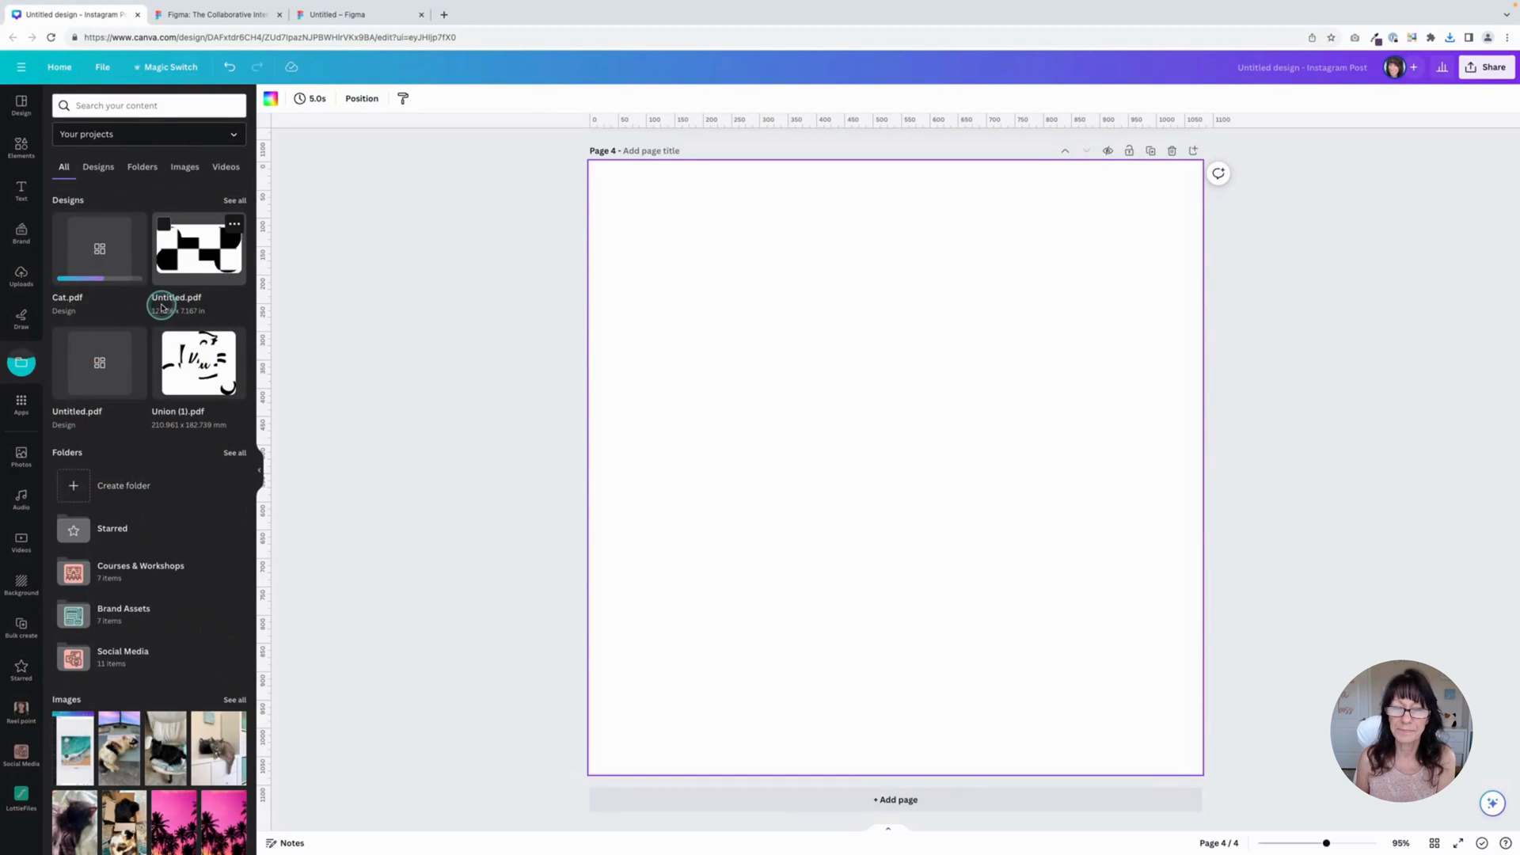
click(87, 249)
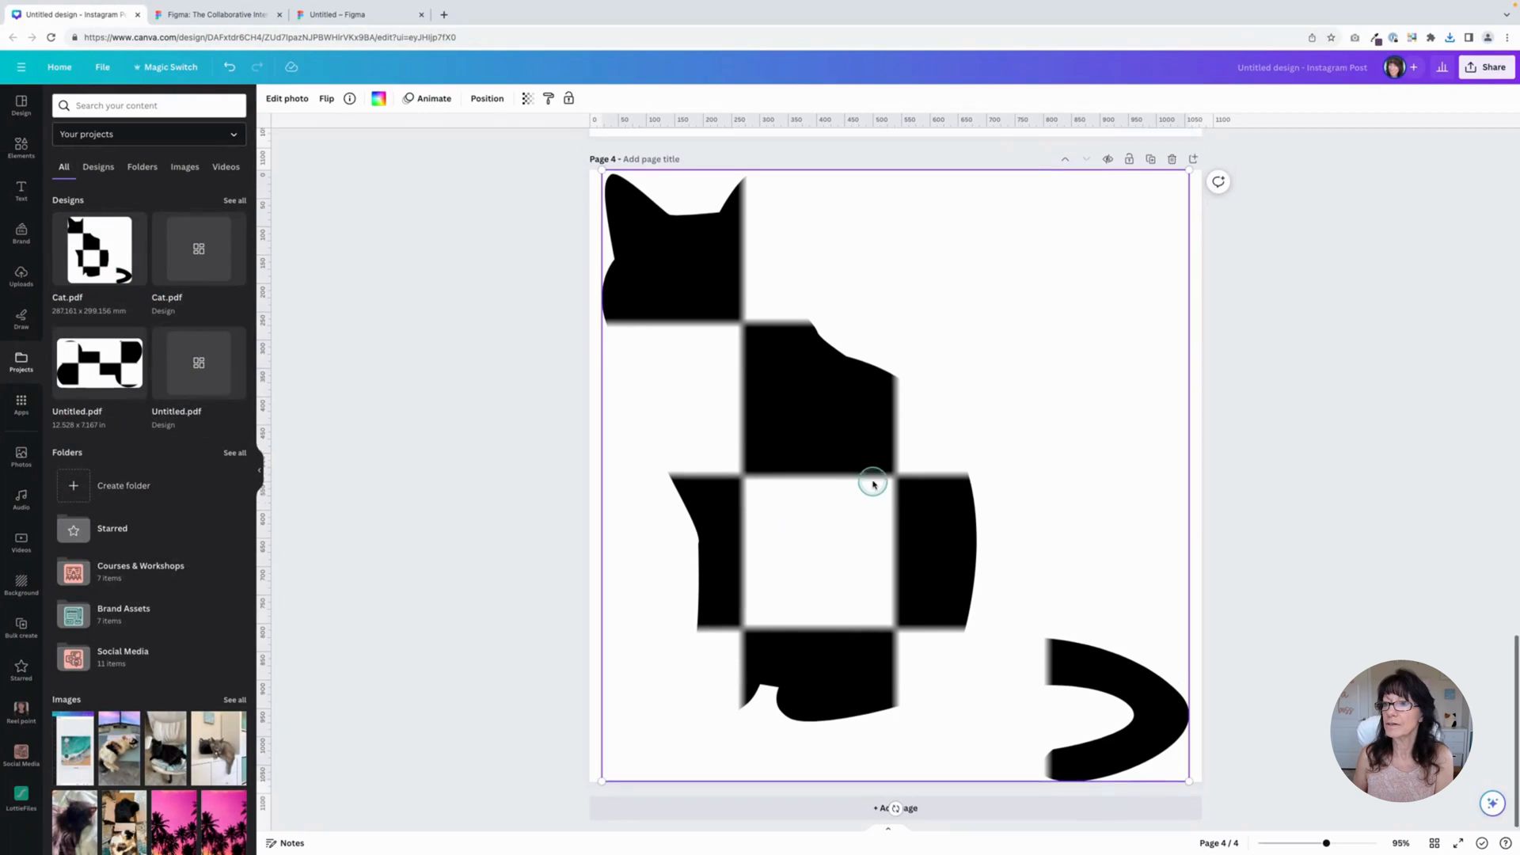
- Detach the checkerboard image from the cat shape on page 4 and delete it, leaving an empty cat frame
scroll(870, 483, up, 1)
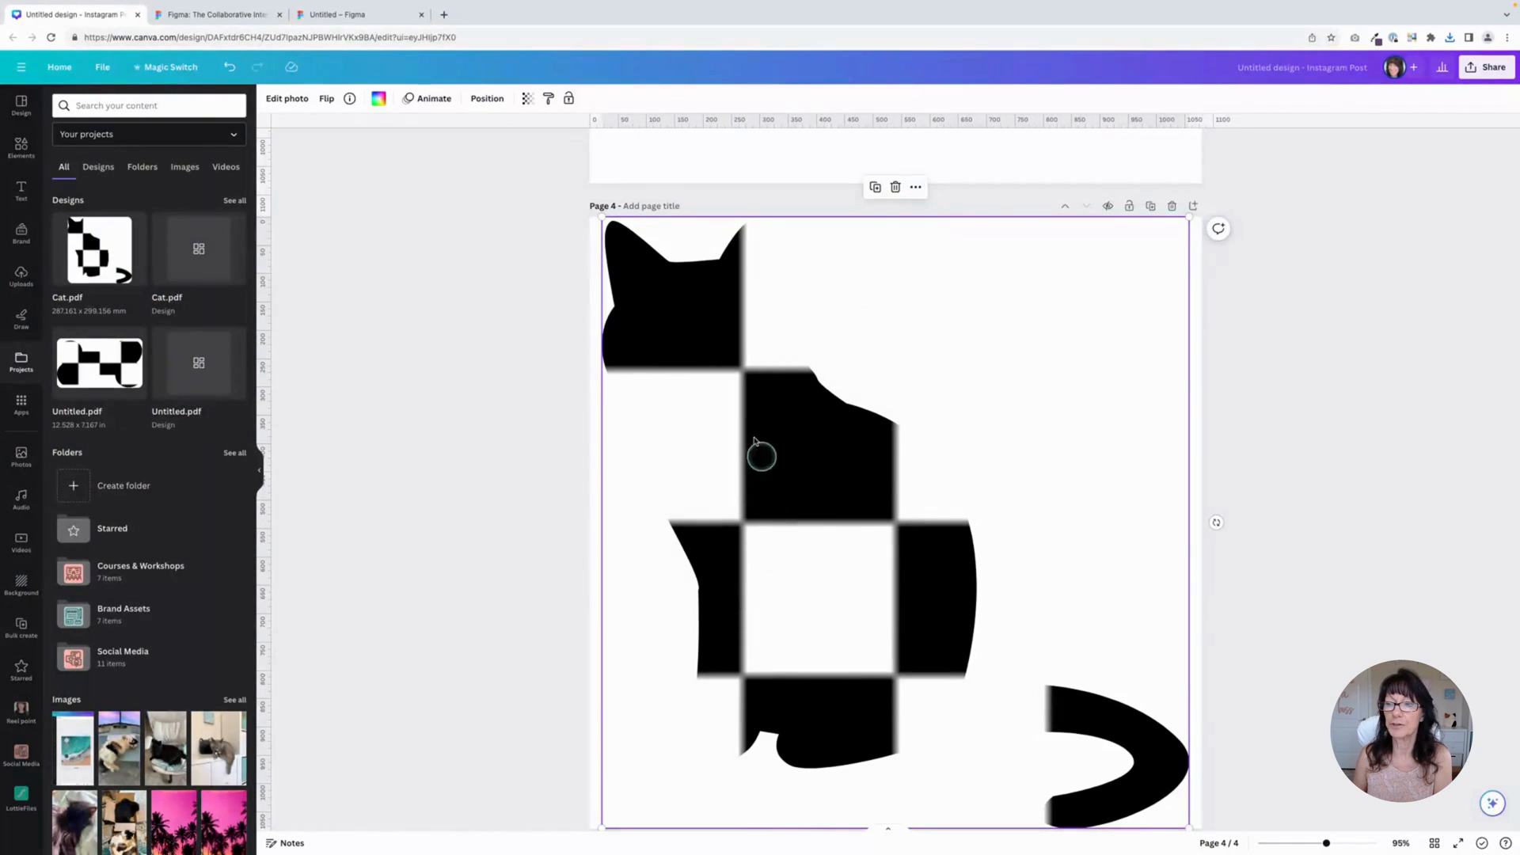
click(916, 187)
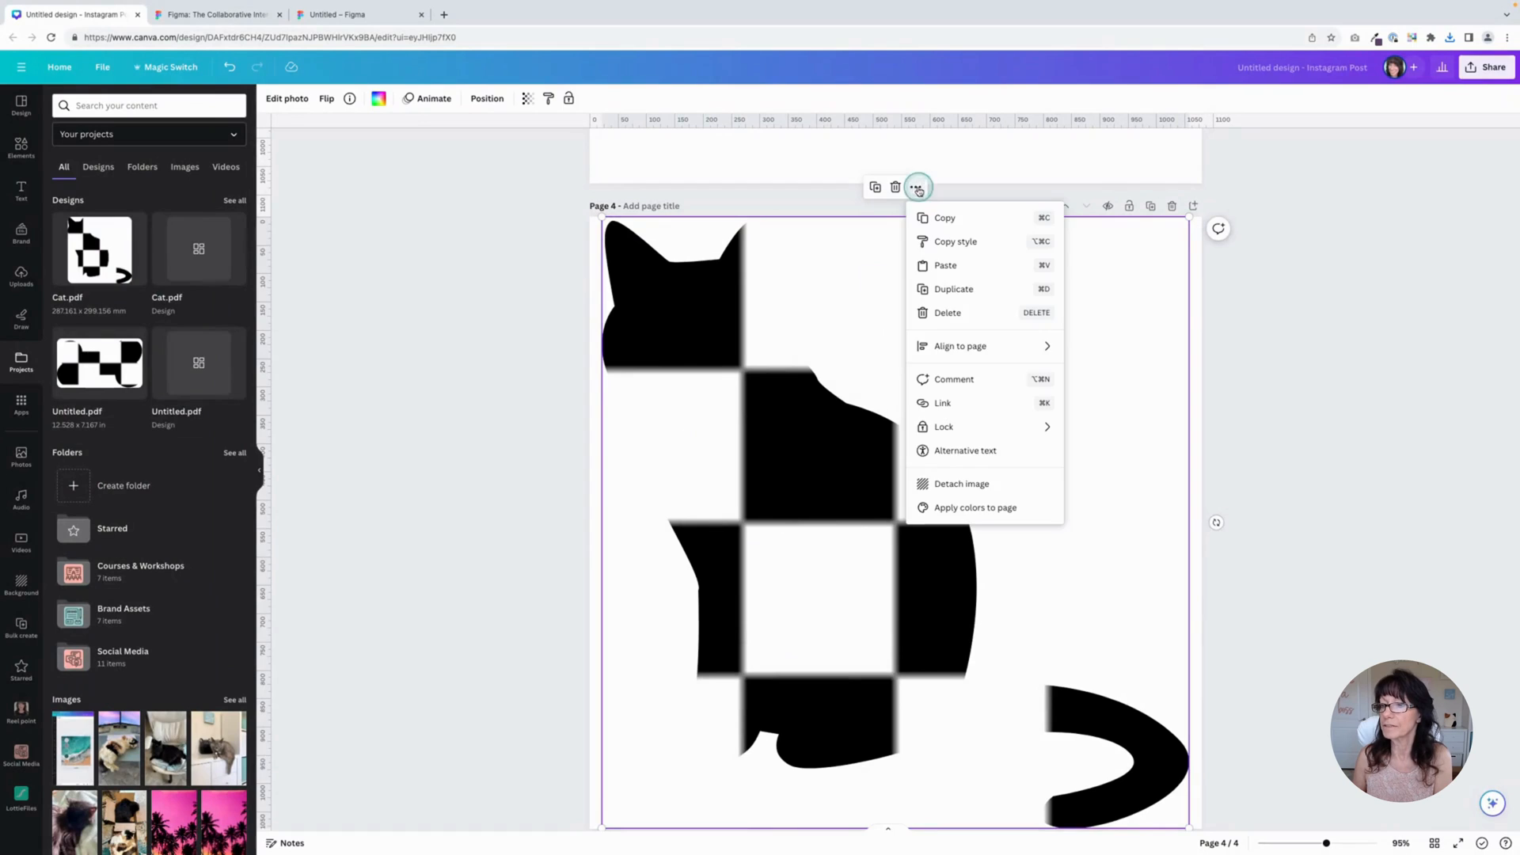
click(939, 487)
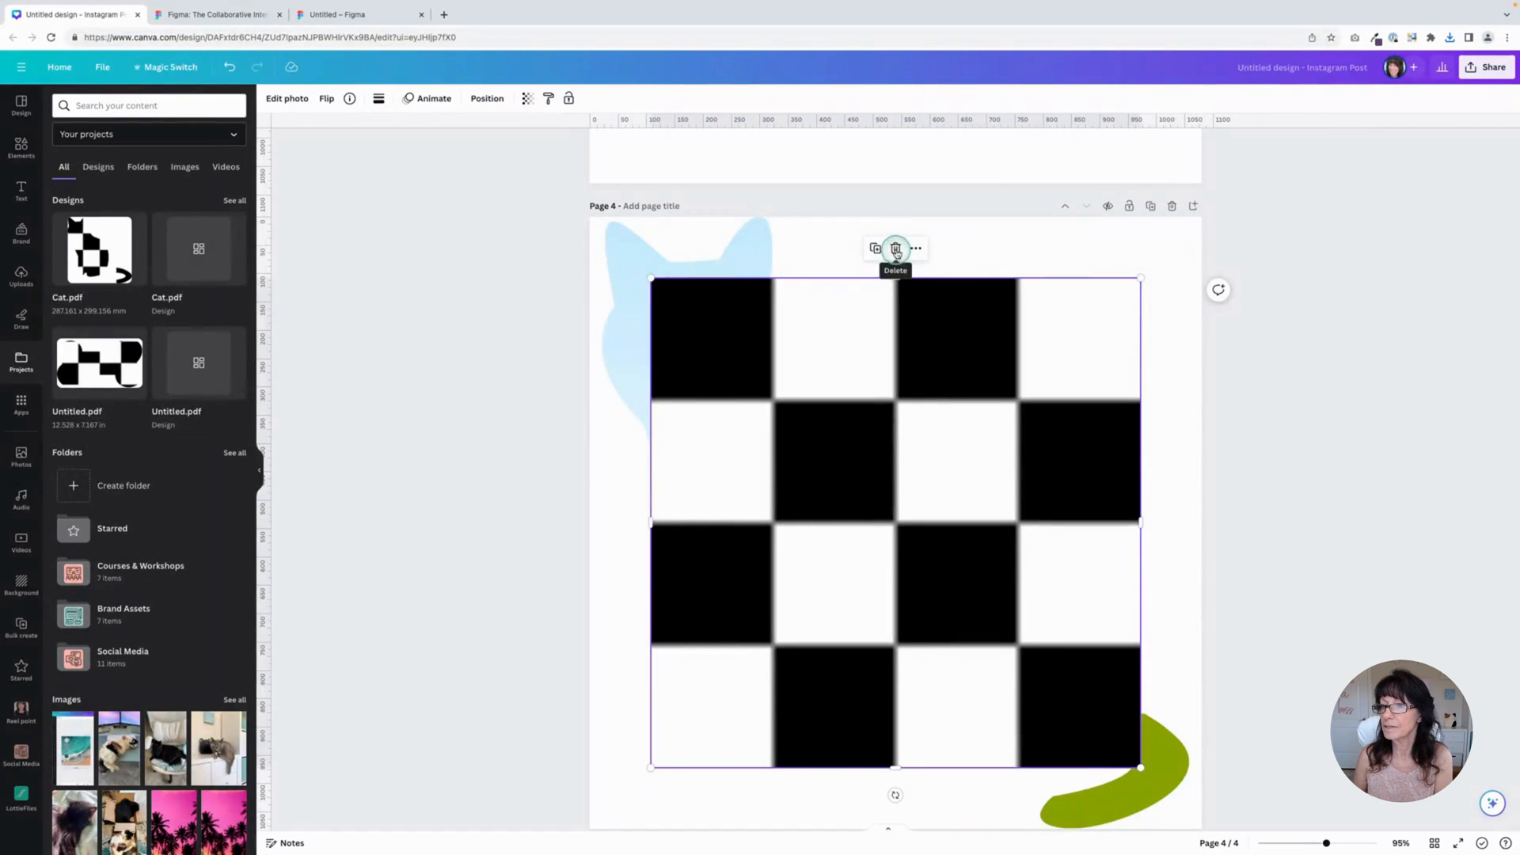
click(895, 247)
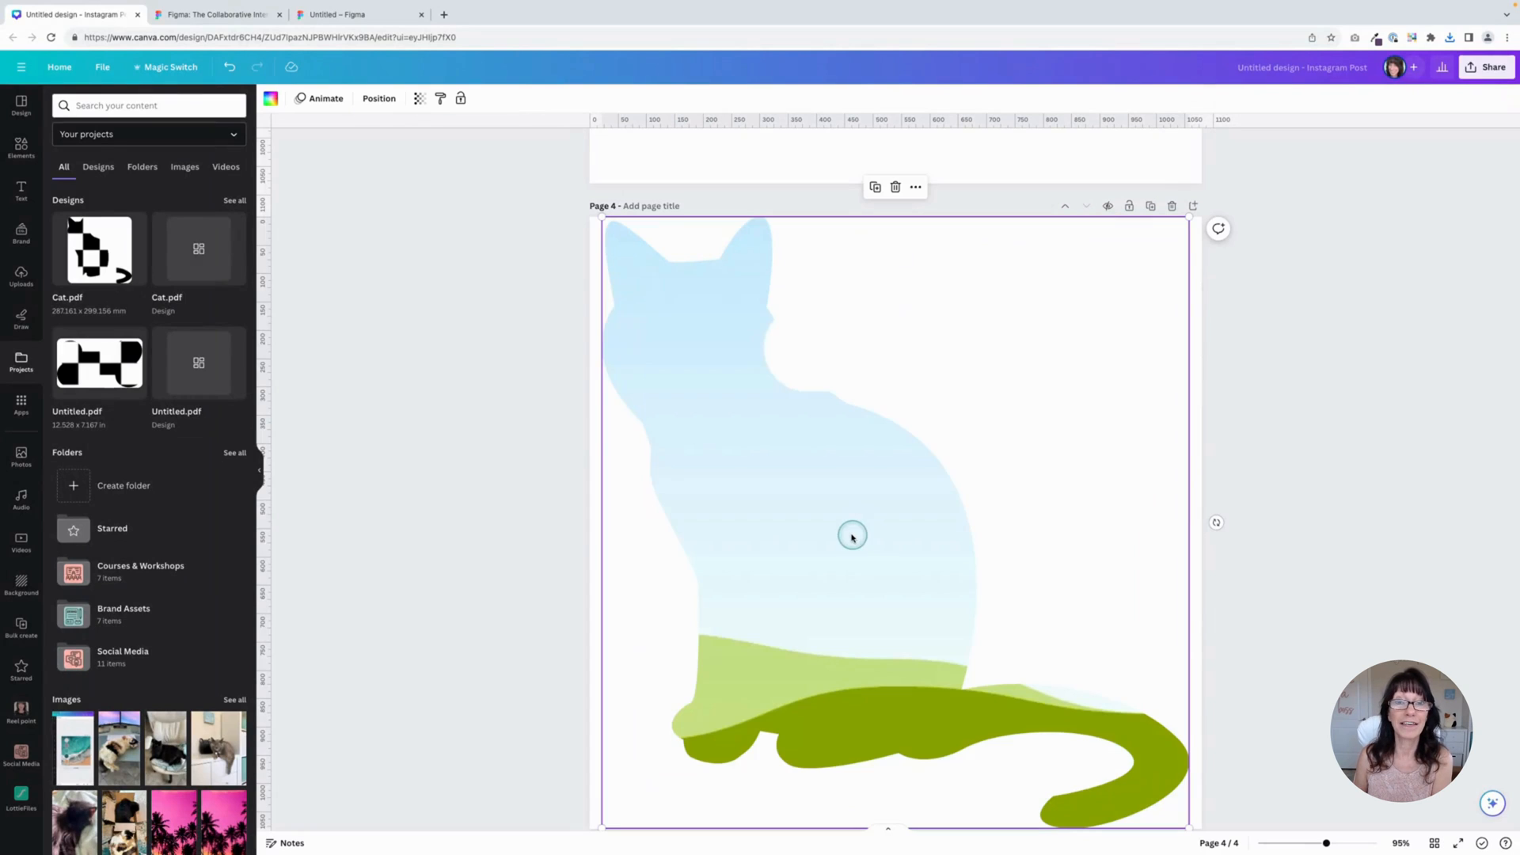
- Place the calico cat photo from the "cat" photo results in the cat frame and adjust its crop so the face fills the body
click(21, 148)
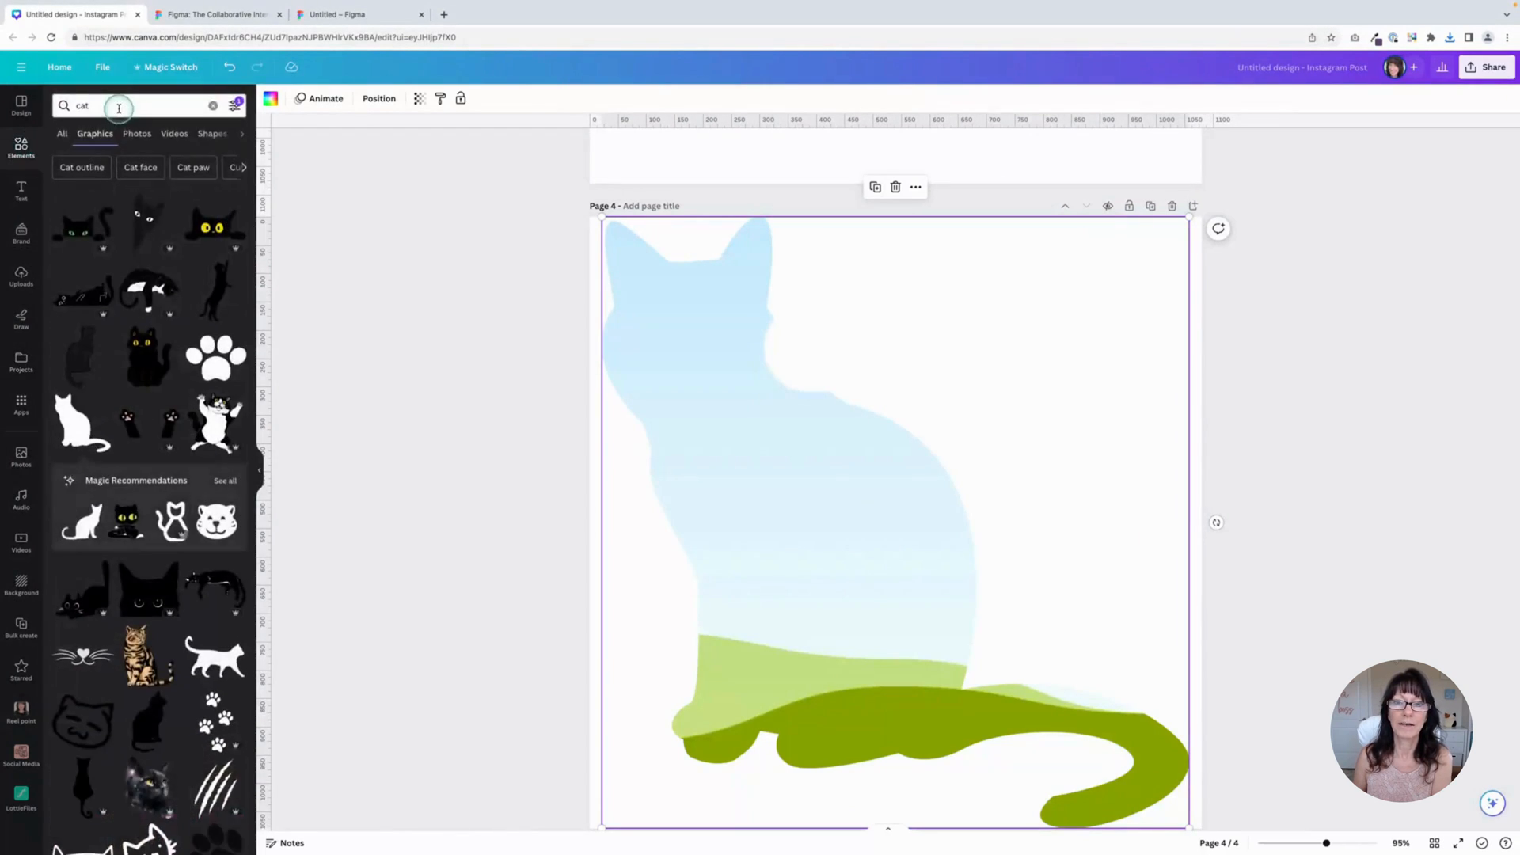
click(136, 133)
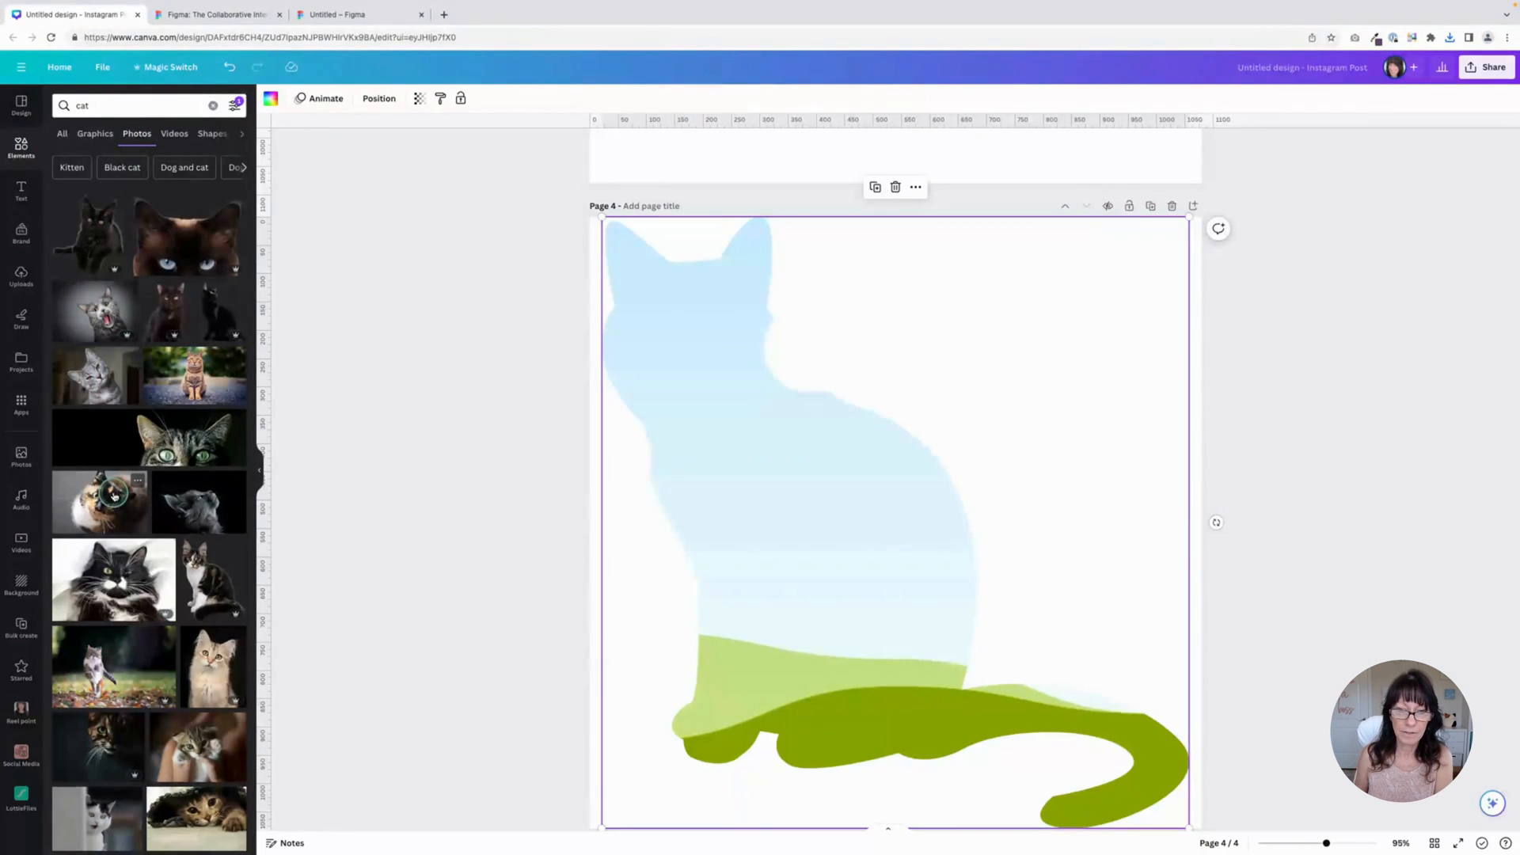
drag(113, 499, 549, 425)
double_click(800, 501)
click(424, 166)
click(424, 164)
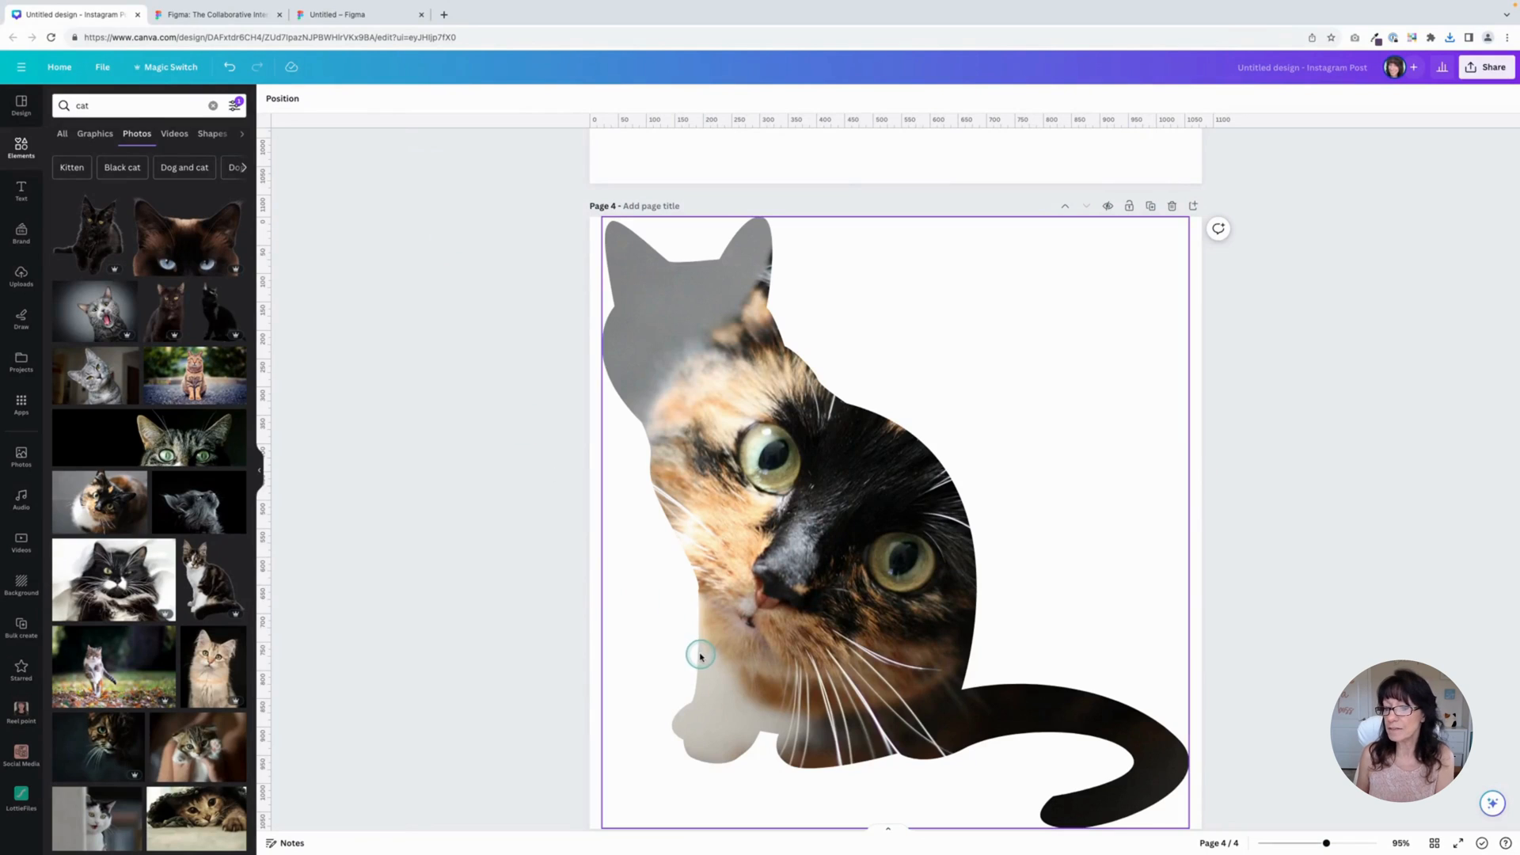
- Add a blank page 5 and show the graphics results for "cat"
scroll(614, 544, down, 1)
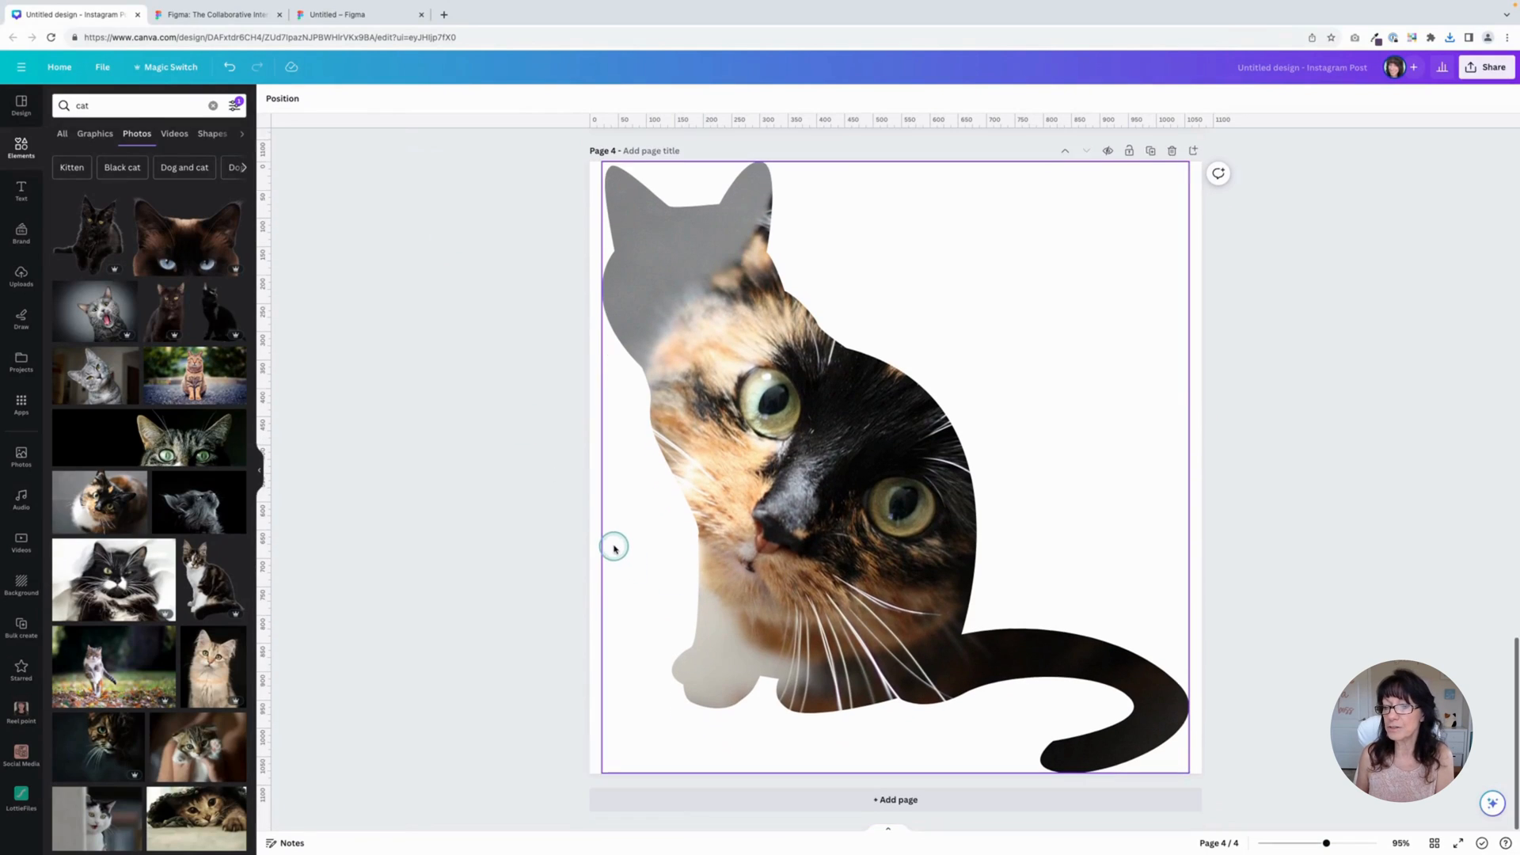
click(867, 805)
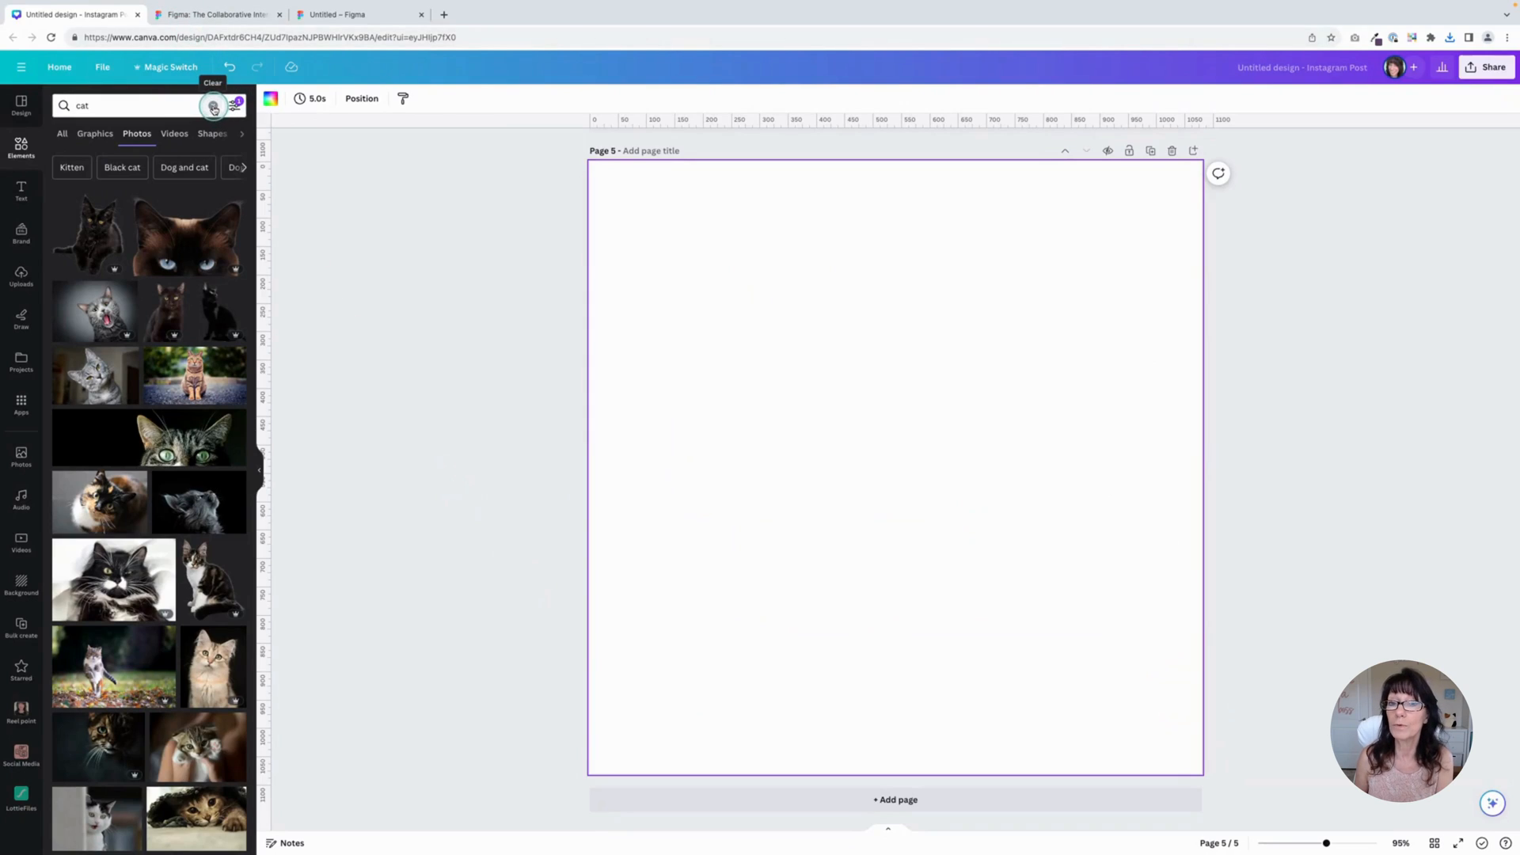
click(93, 139)
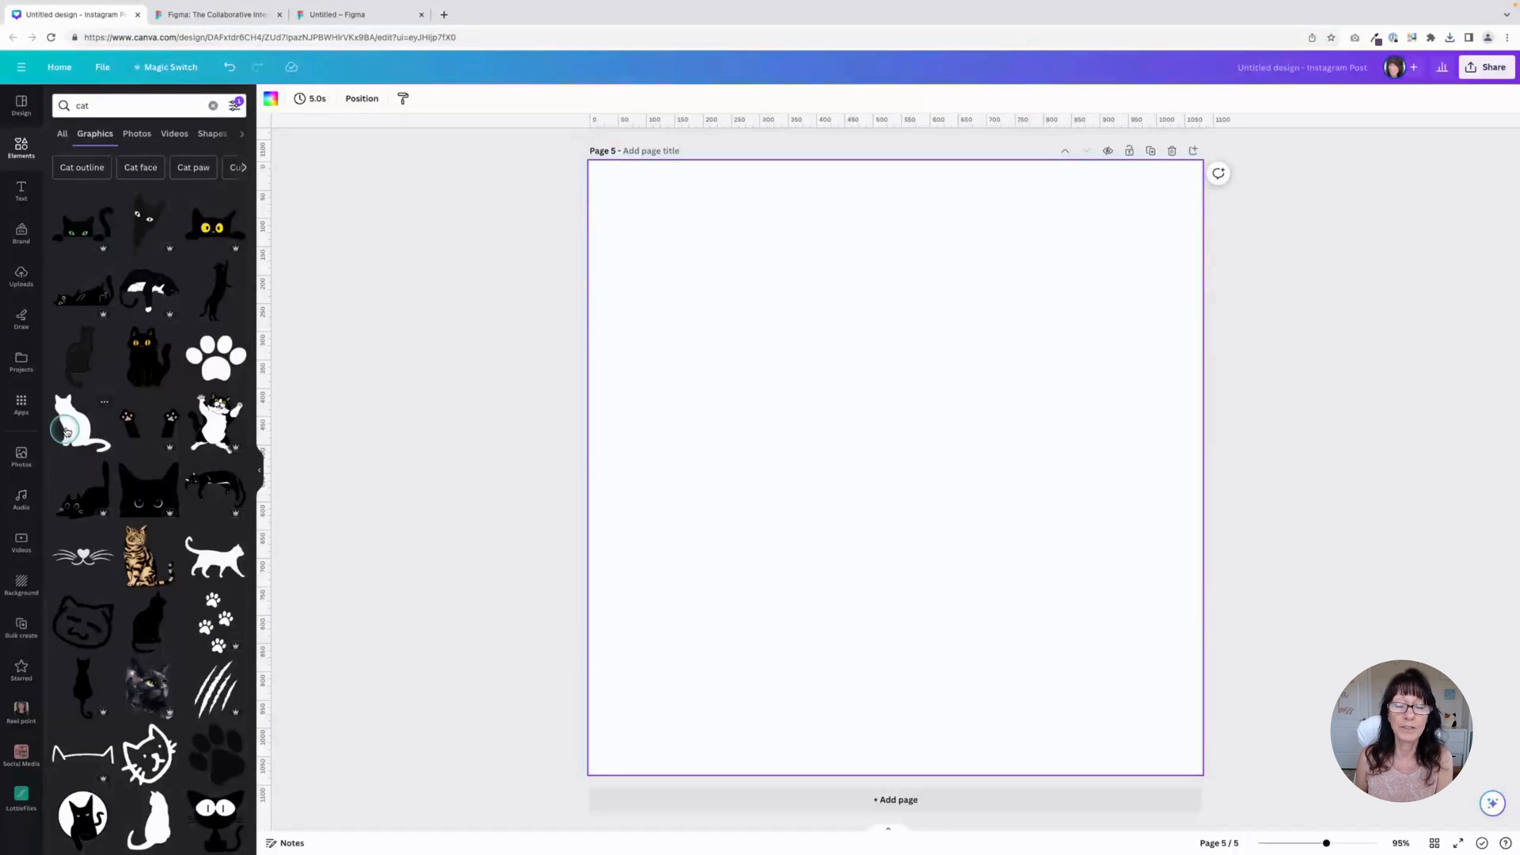
- Add the solid paw print graphic to page 5 and enlarge it to nearly fill the page width
click(221, 371)
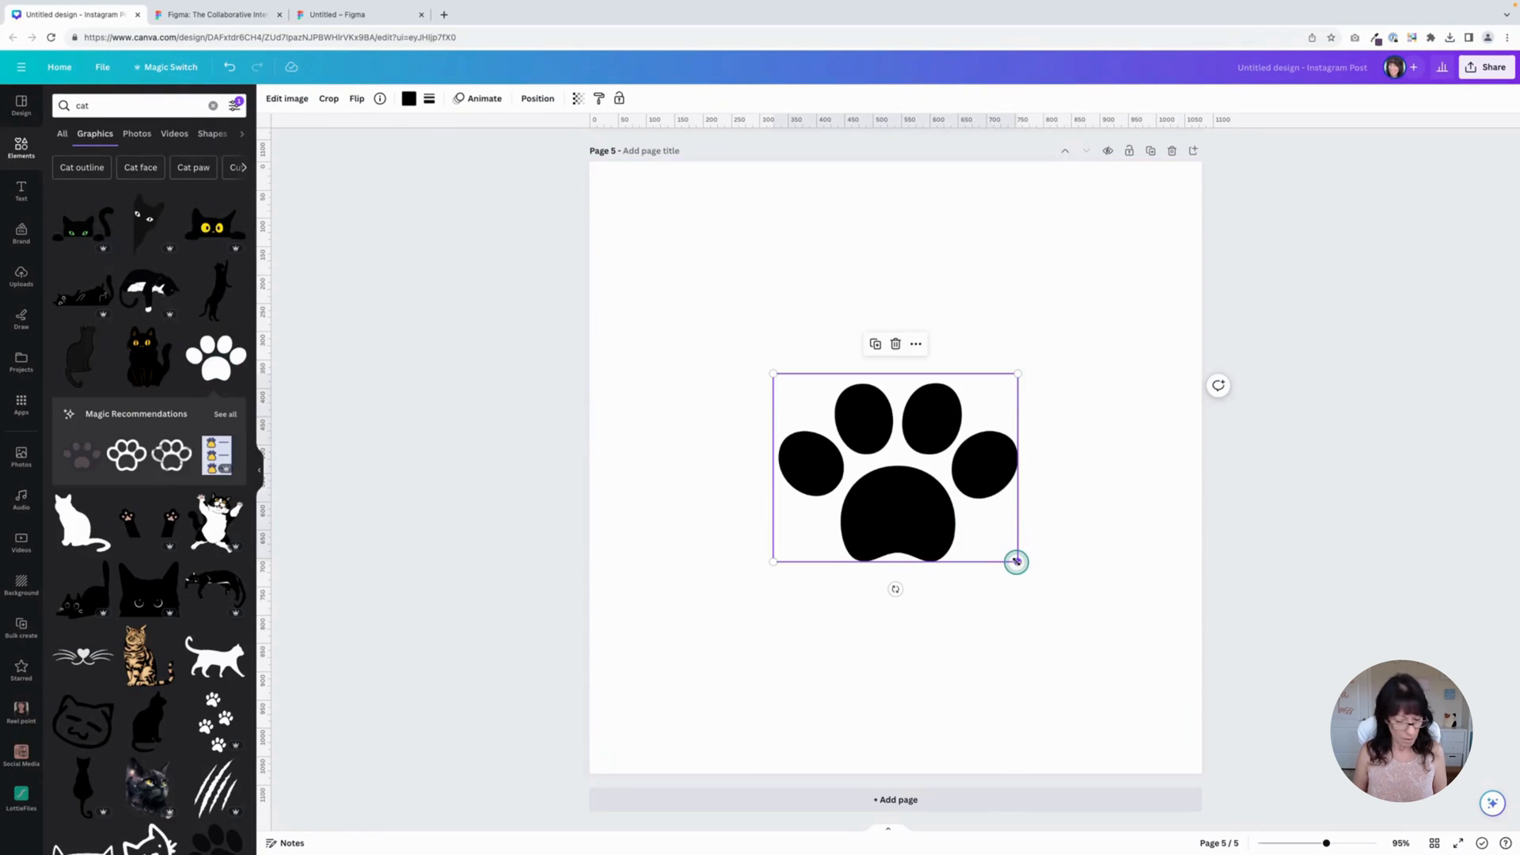
drag(1015, 561, 1153, 710)
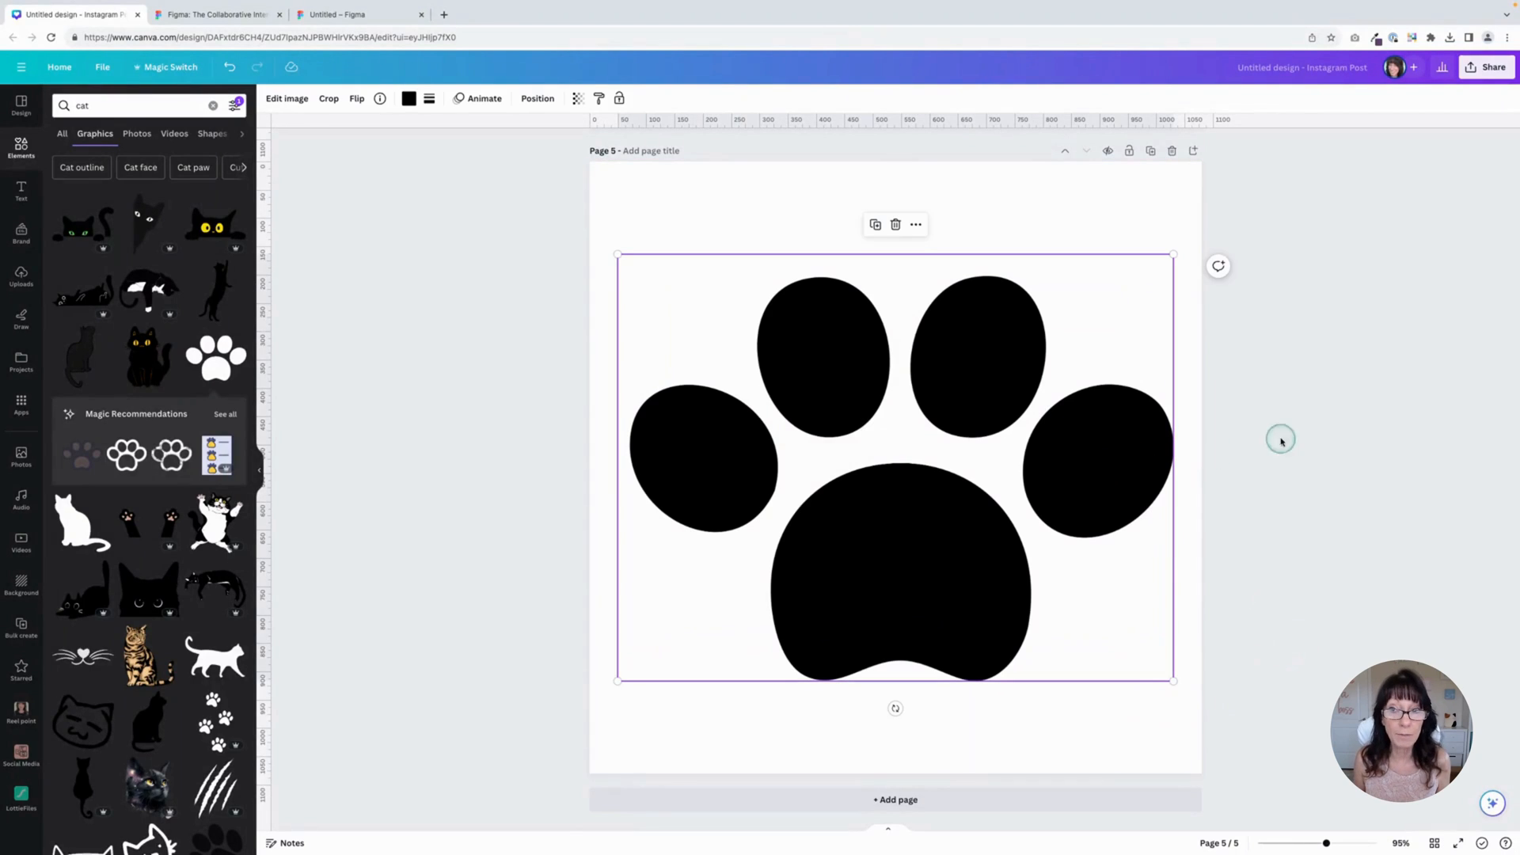
- Download only page 5 as an SVG with a transparent background
click(1474, 69)
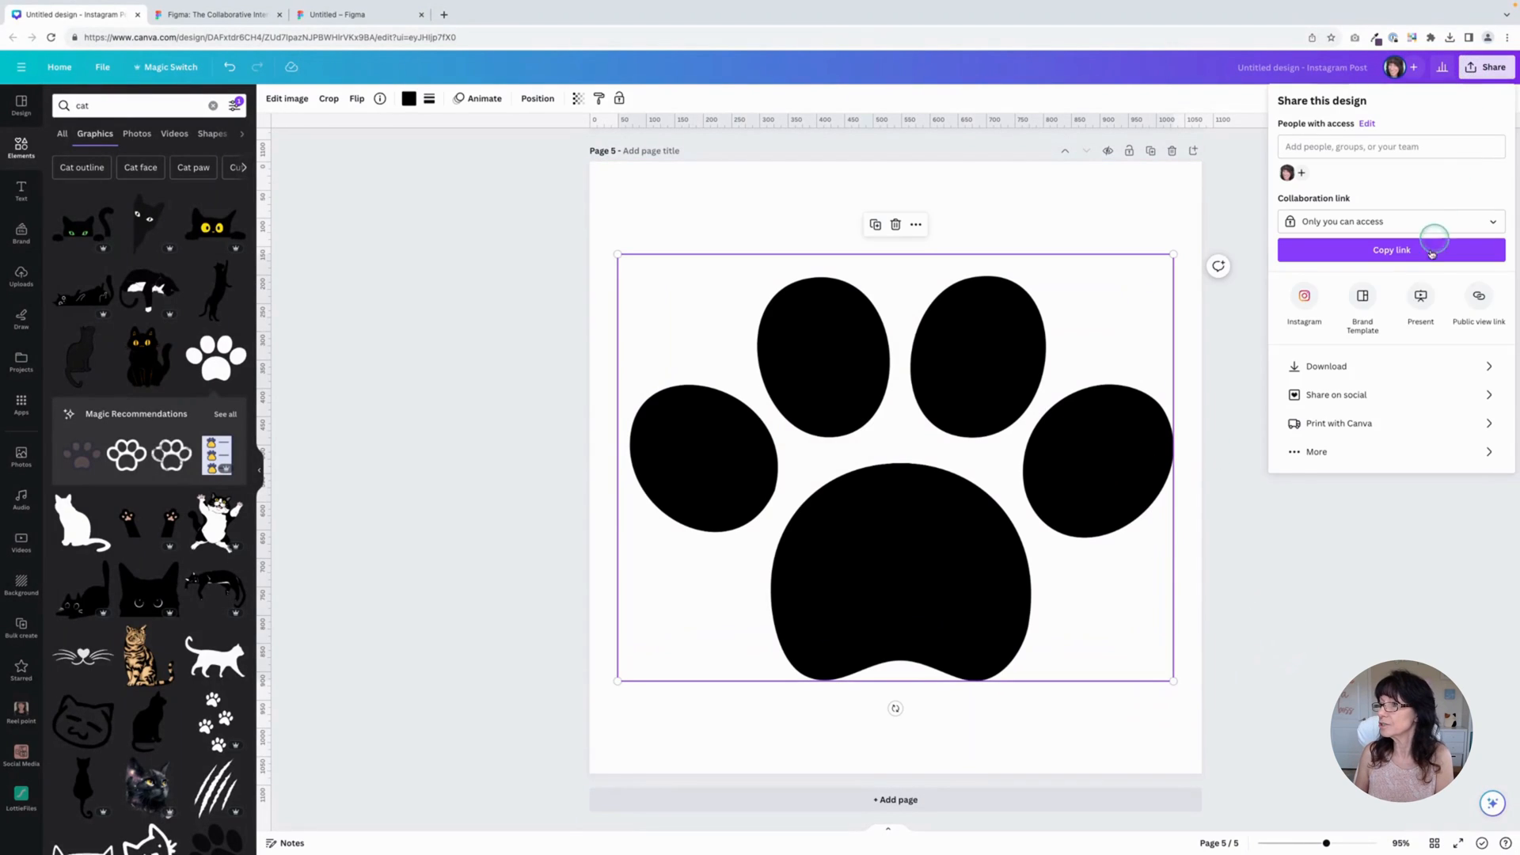
click(1376, 368)
click(1437, 150)
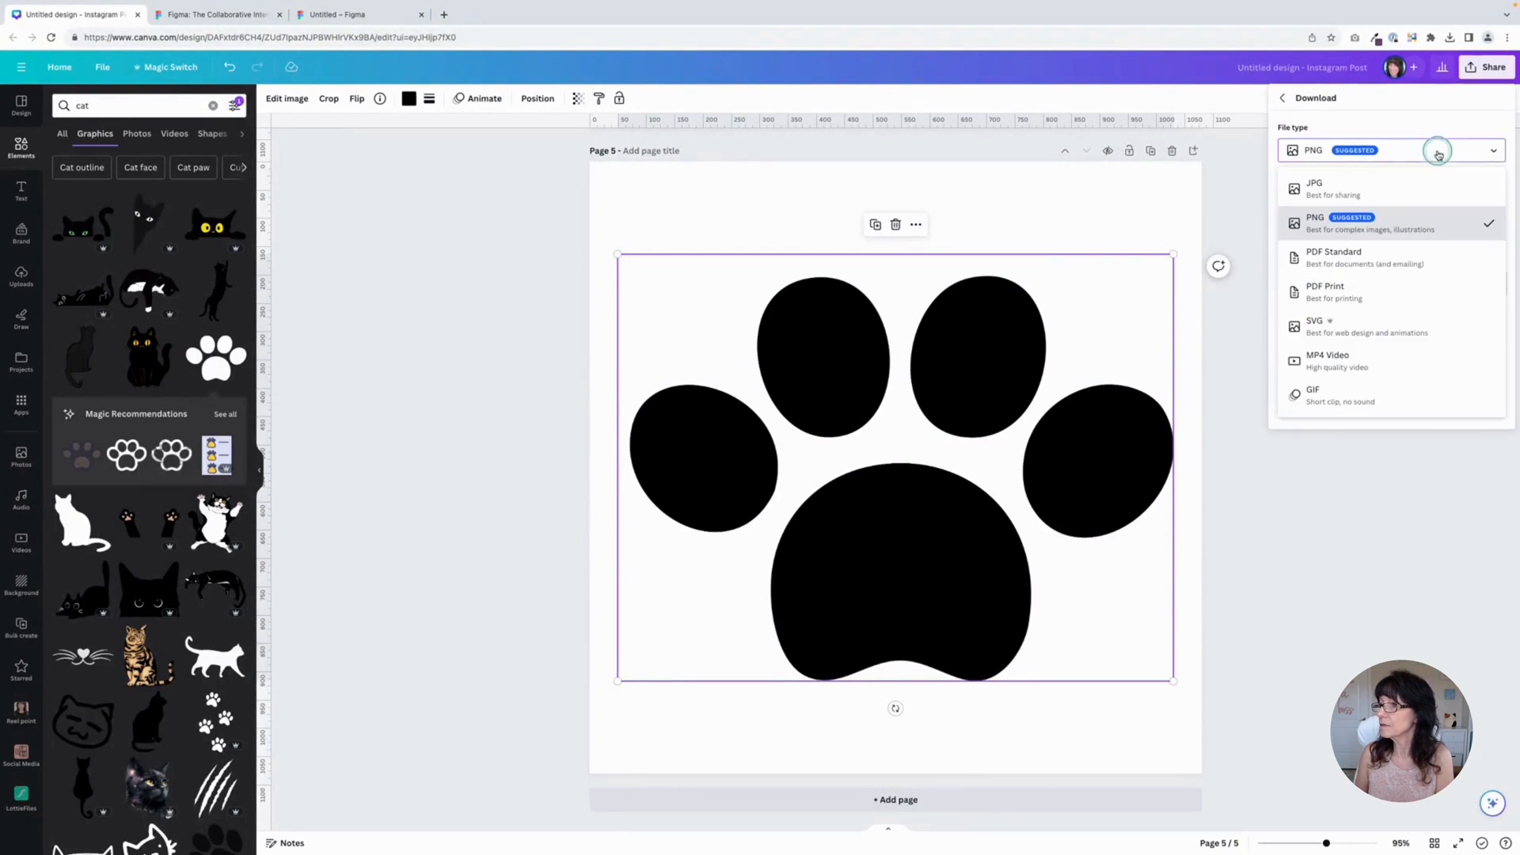
click(1378, 326)
click(1339, 187)
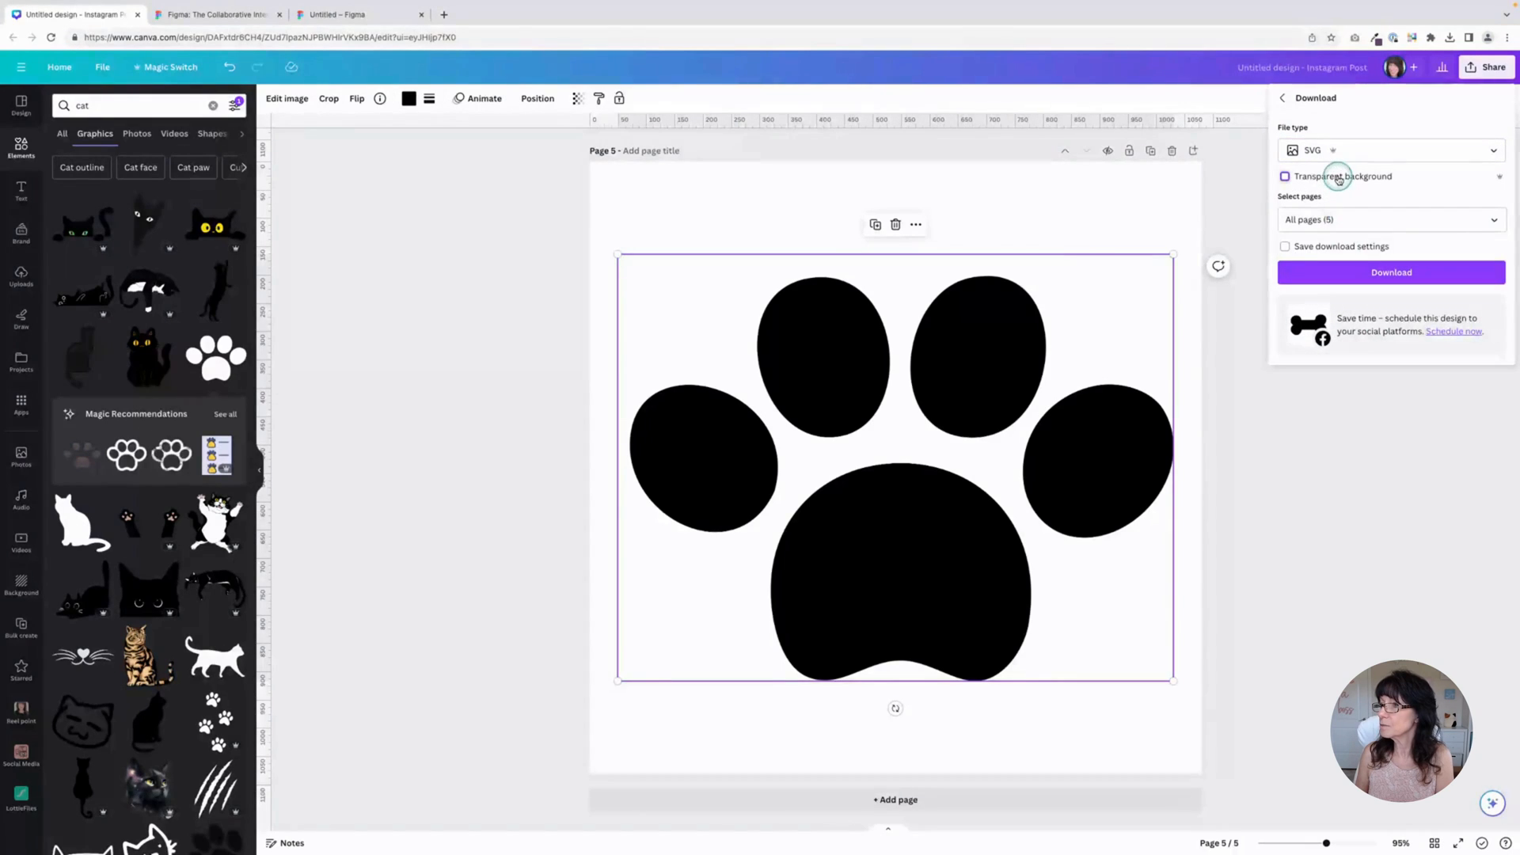
click(1493, 219)
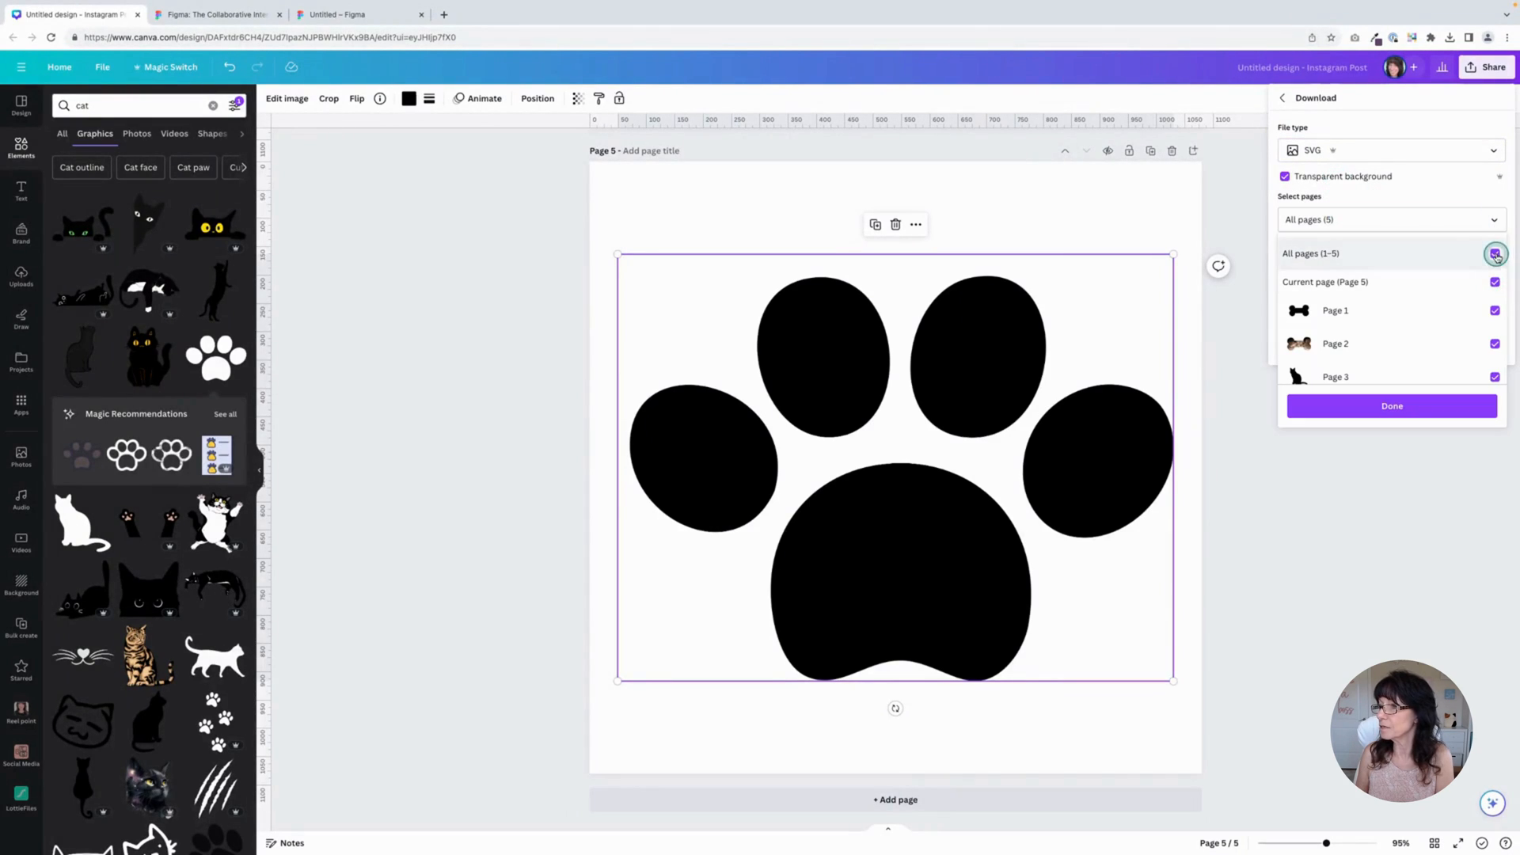
click(1494, 254)
scroll(1448, 325, down, 2)
click(1492, 365)
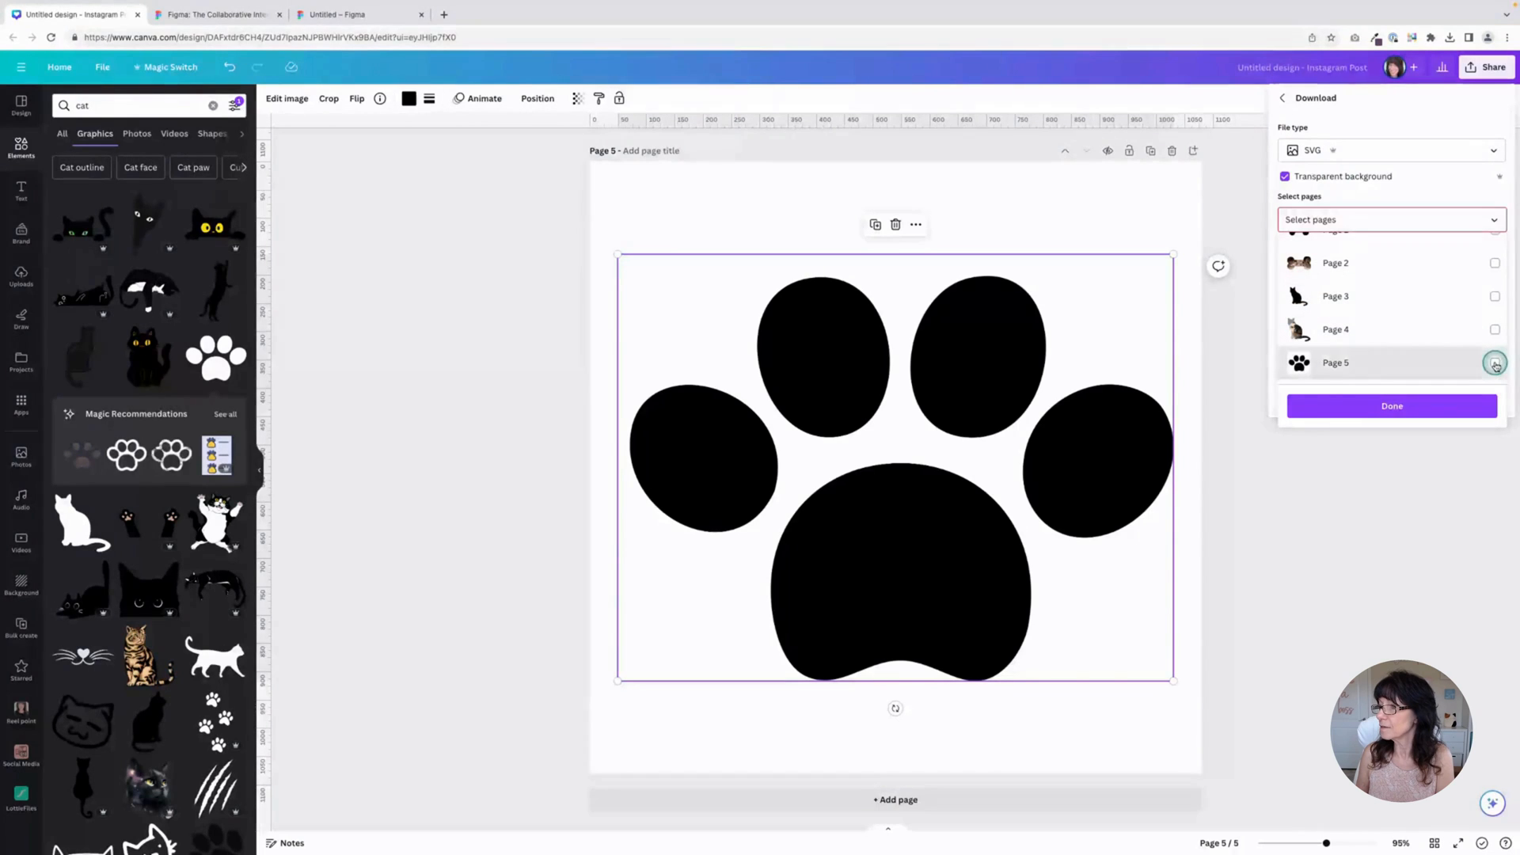
click(1409, 406)
click(1405, 271)
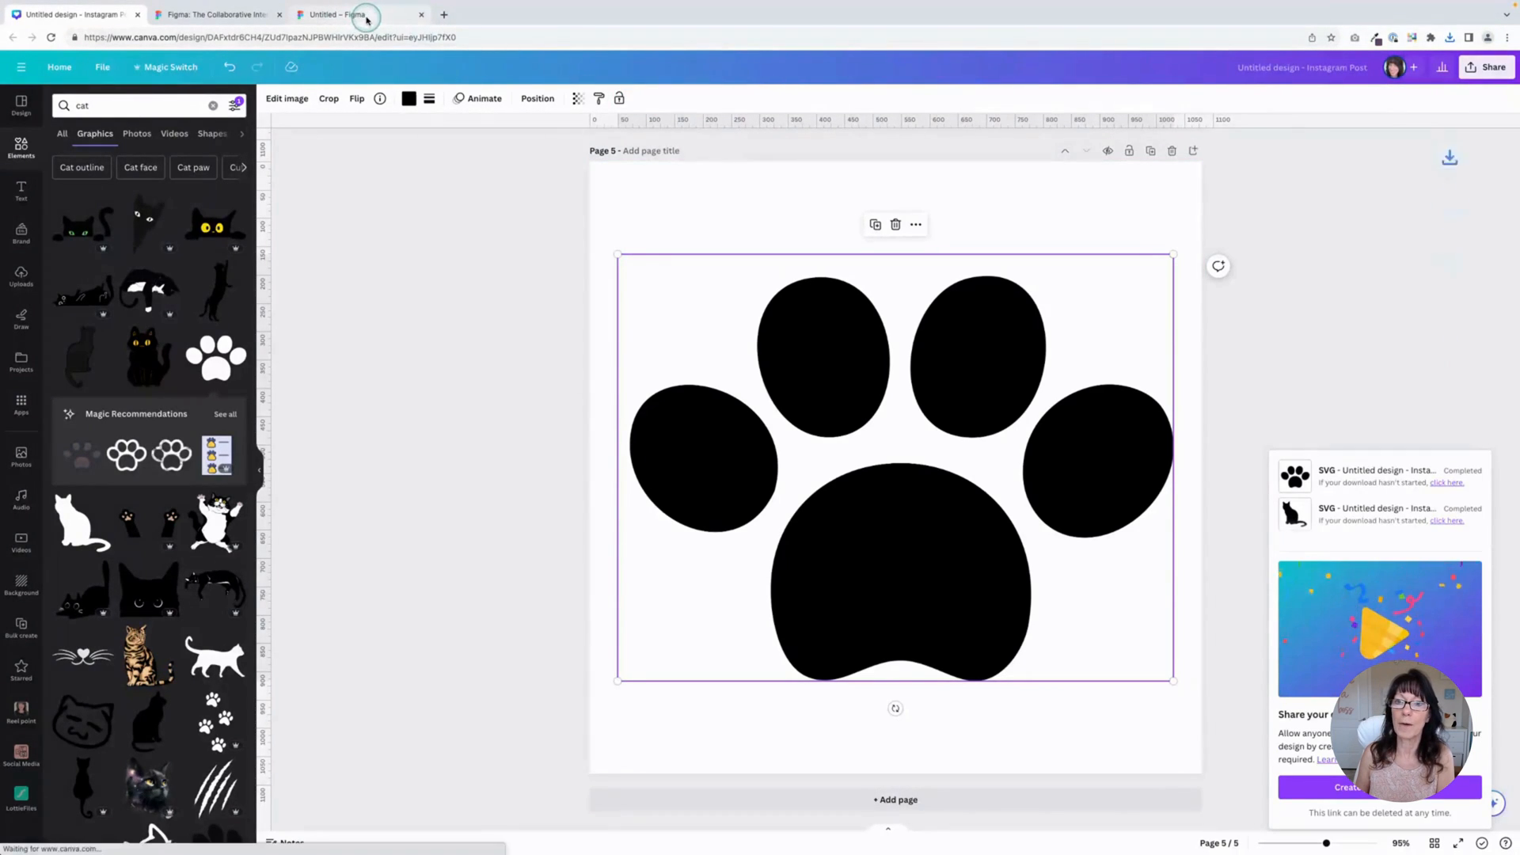
- Switch to the Untitled Figma file, delete the checkered cat shape and import the downloaded paw print SVG onto the canvas
click(366, 16)
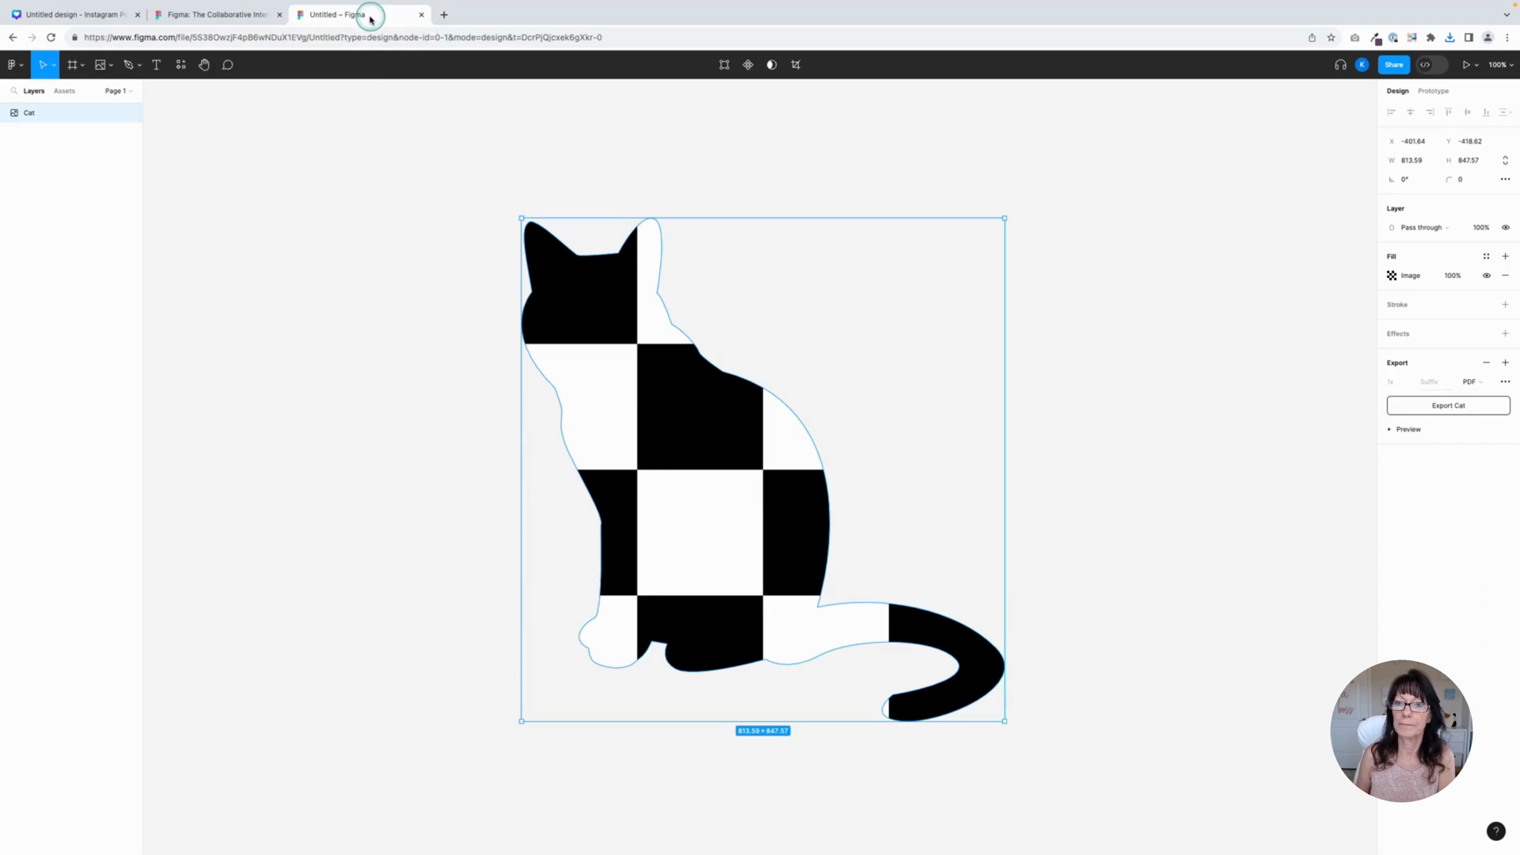
click(387, 170)
drag(387, 169, 751, 446)
key(Delete)
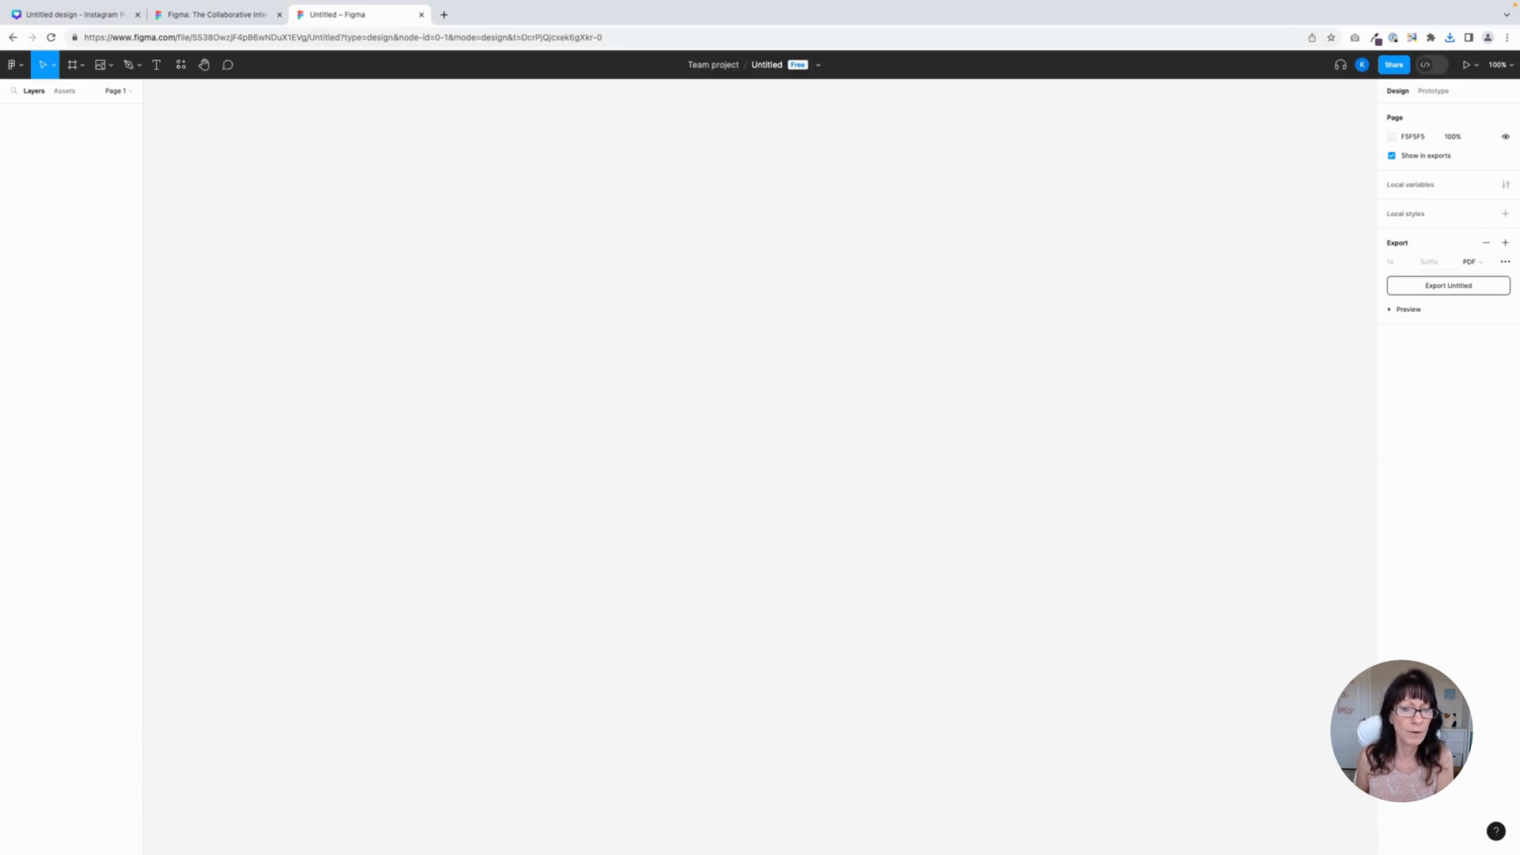
drag(765, 670, 755, 492)
scroll(755, 492, down, 2)
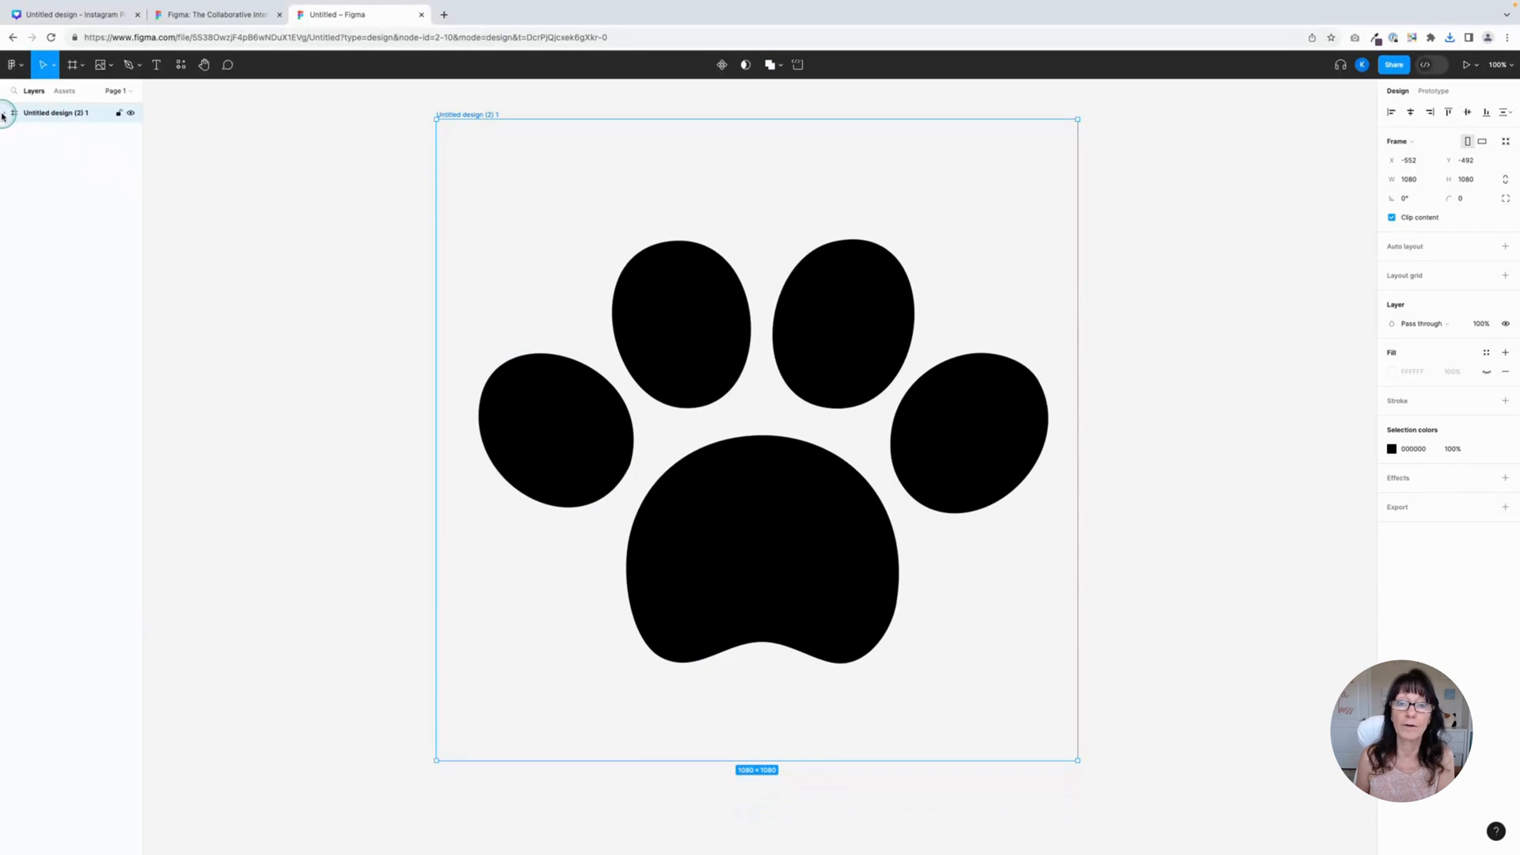
- Expand the paw frame and its clip path groups, and toggle layer visibility to examine which layer holds each paw shape
click(5, 116)
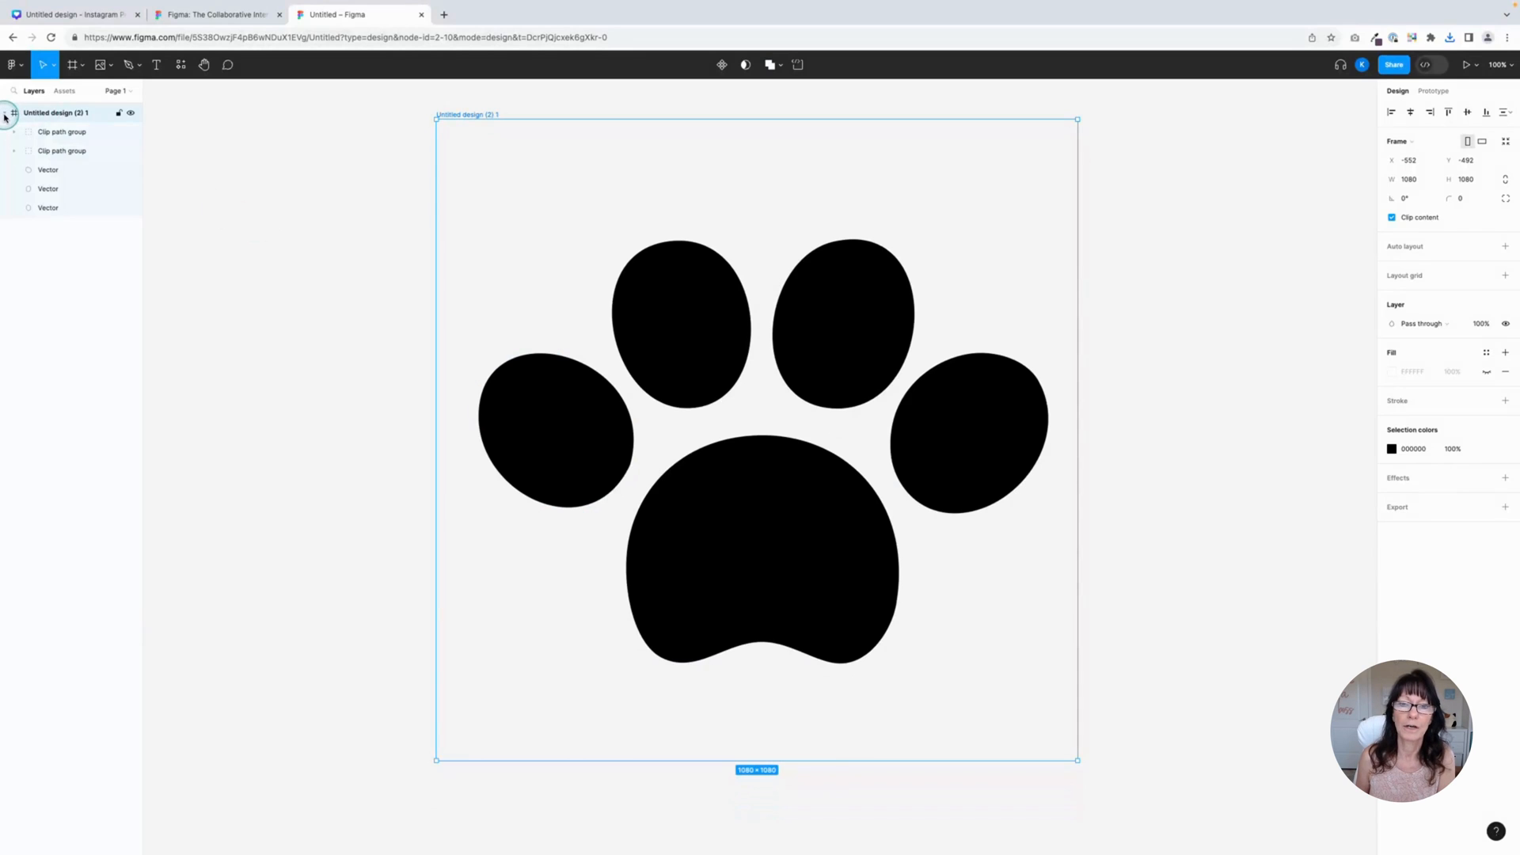
click(13, 131)
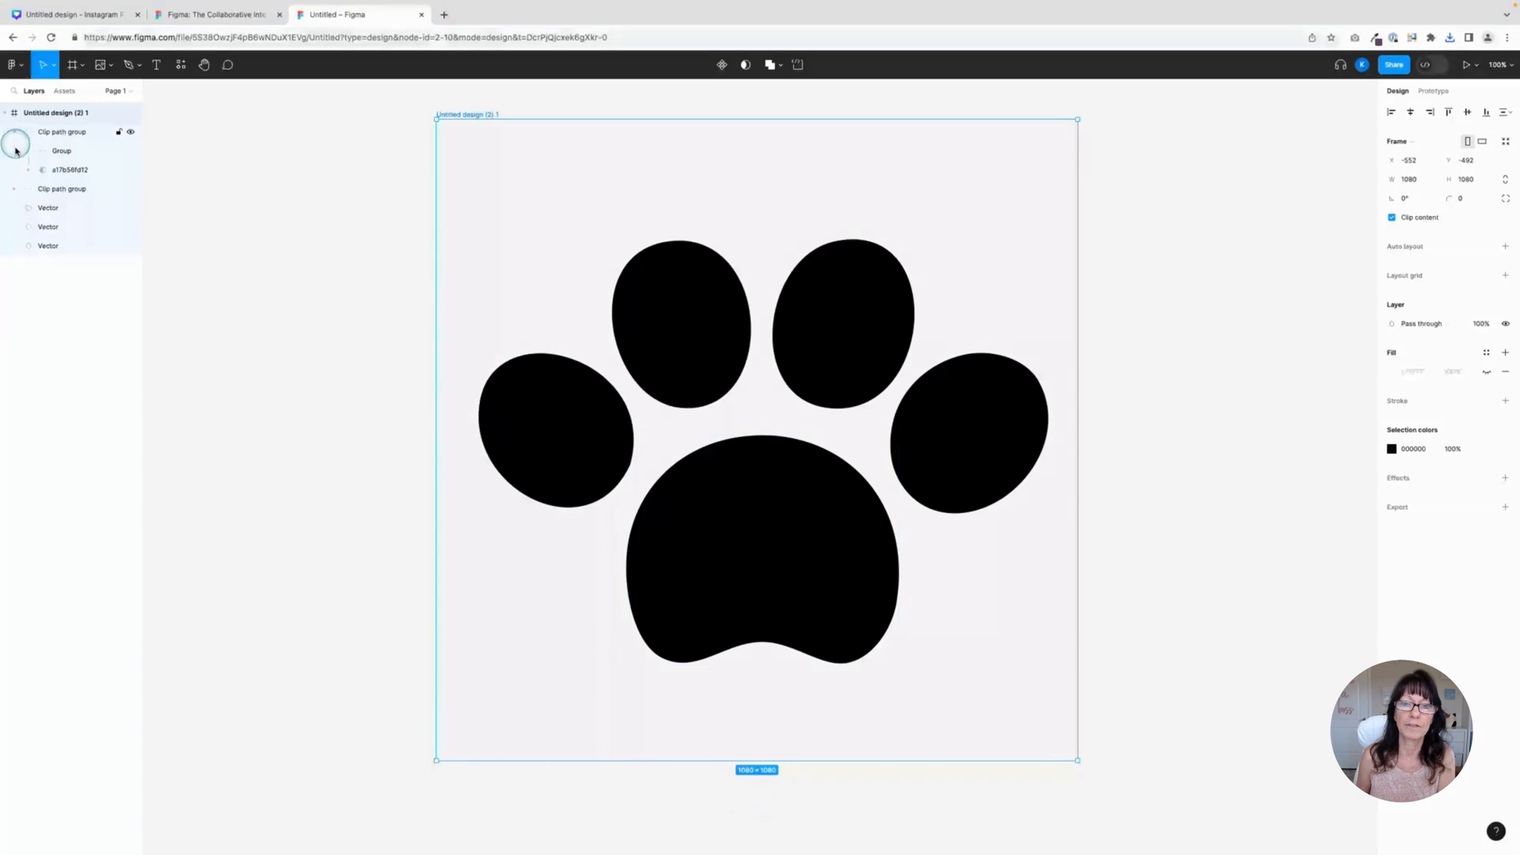
click(13, 192)
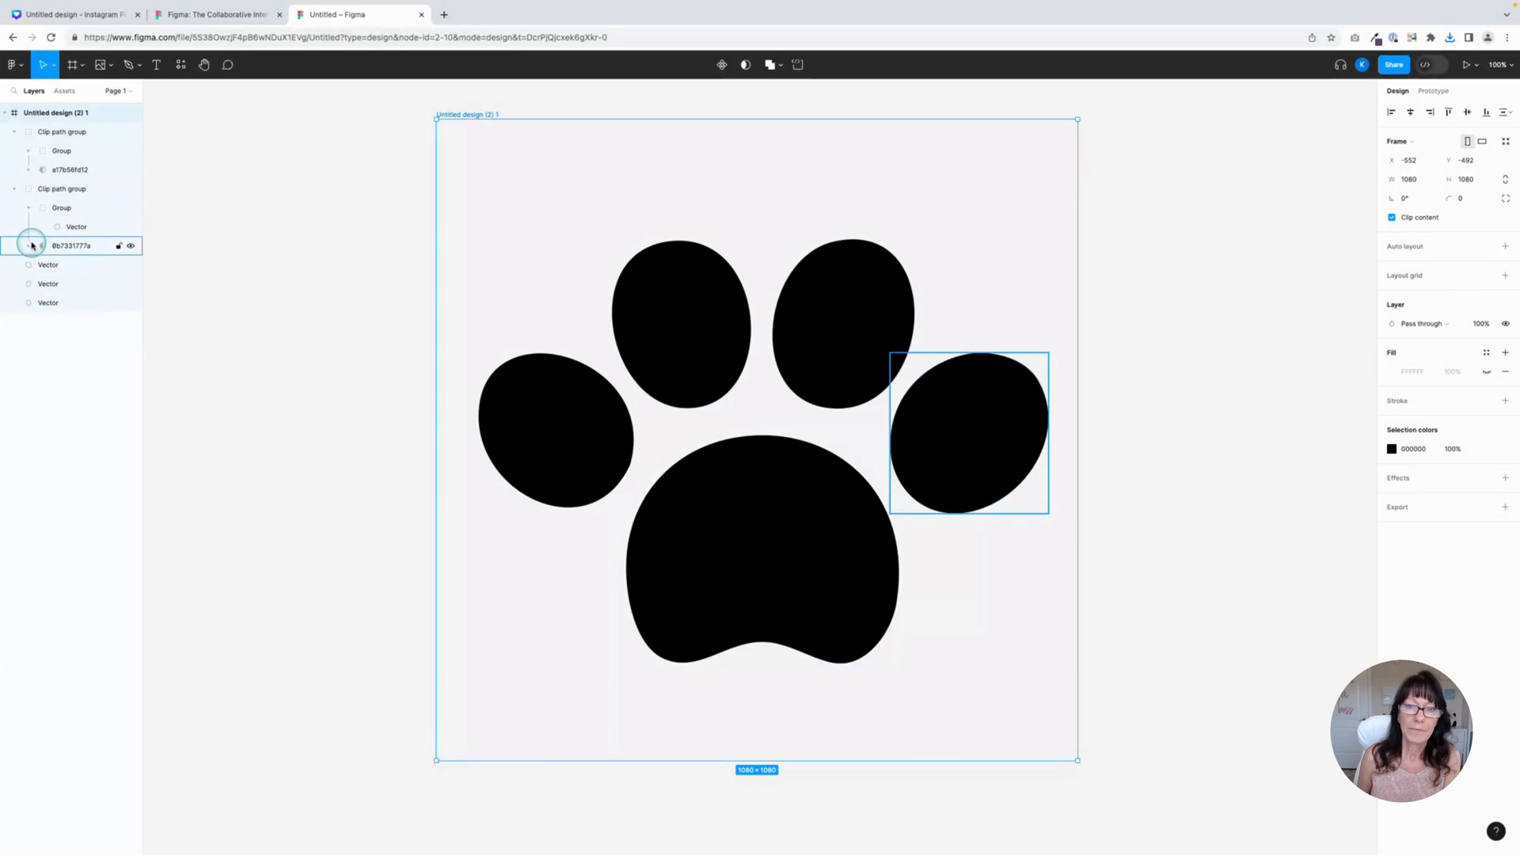
click(131, 304)
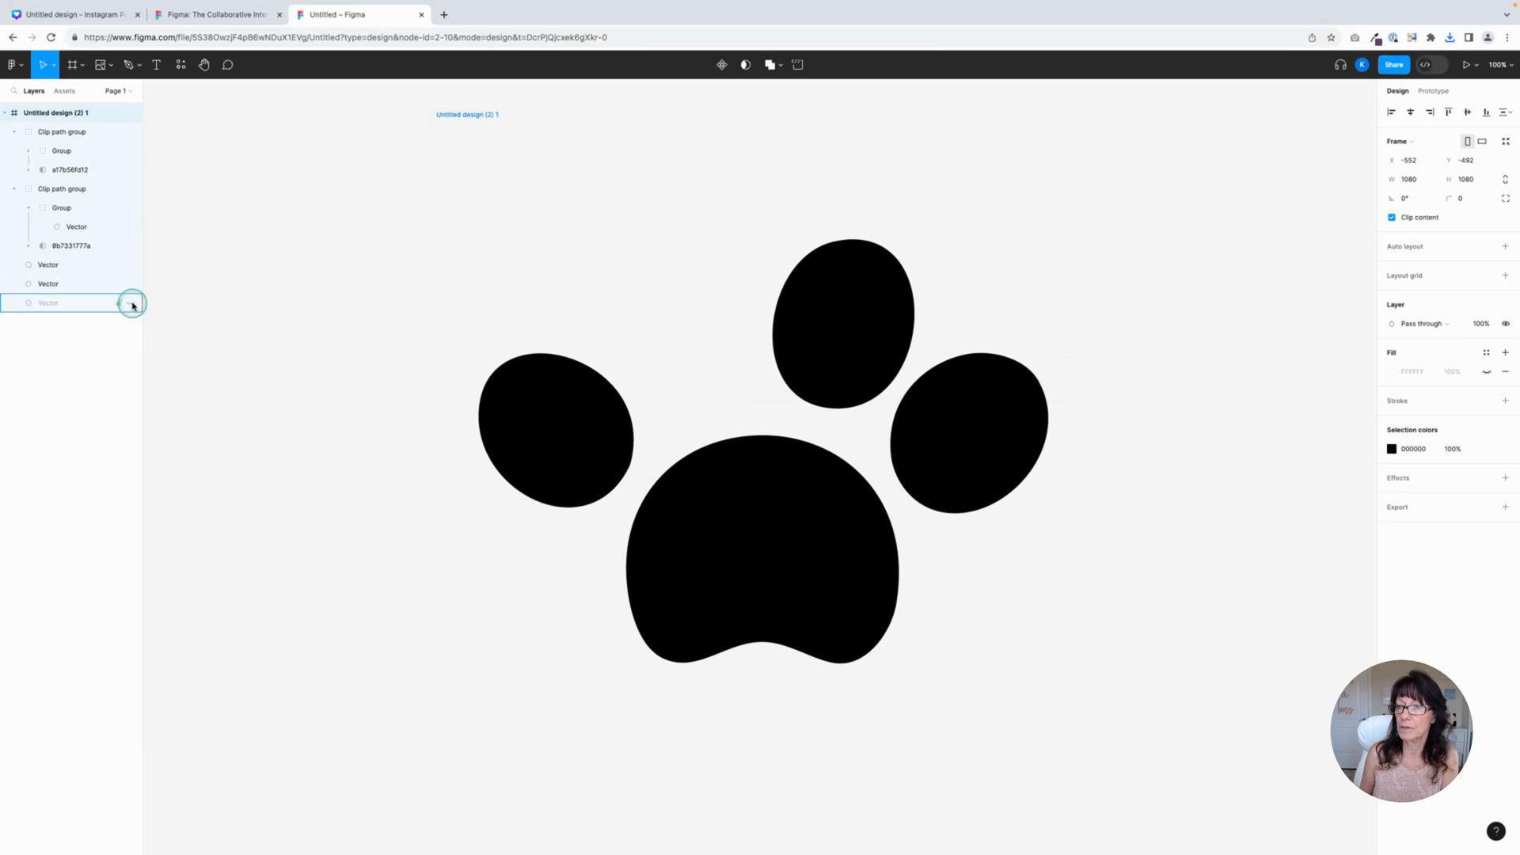
click(132, 304)
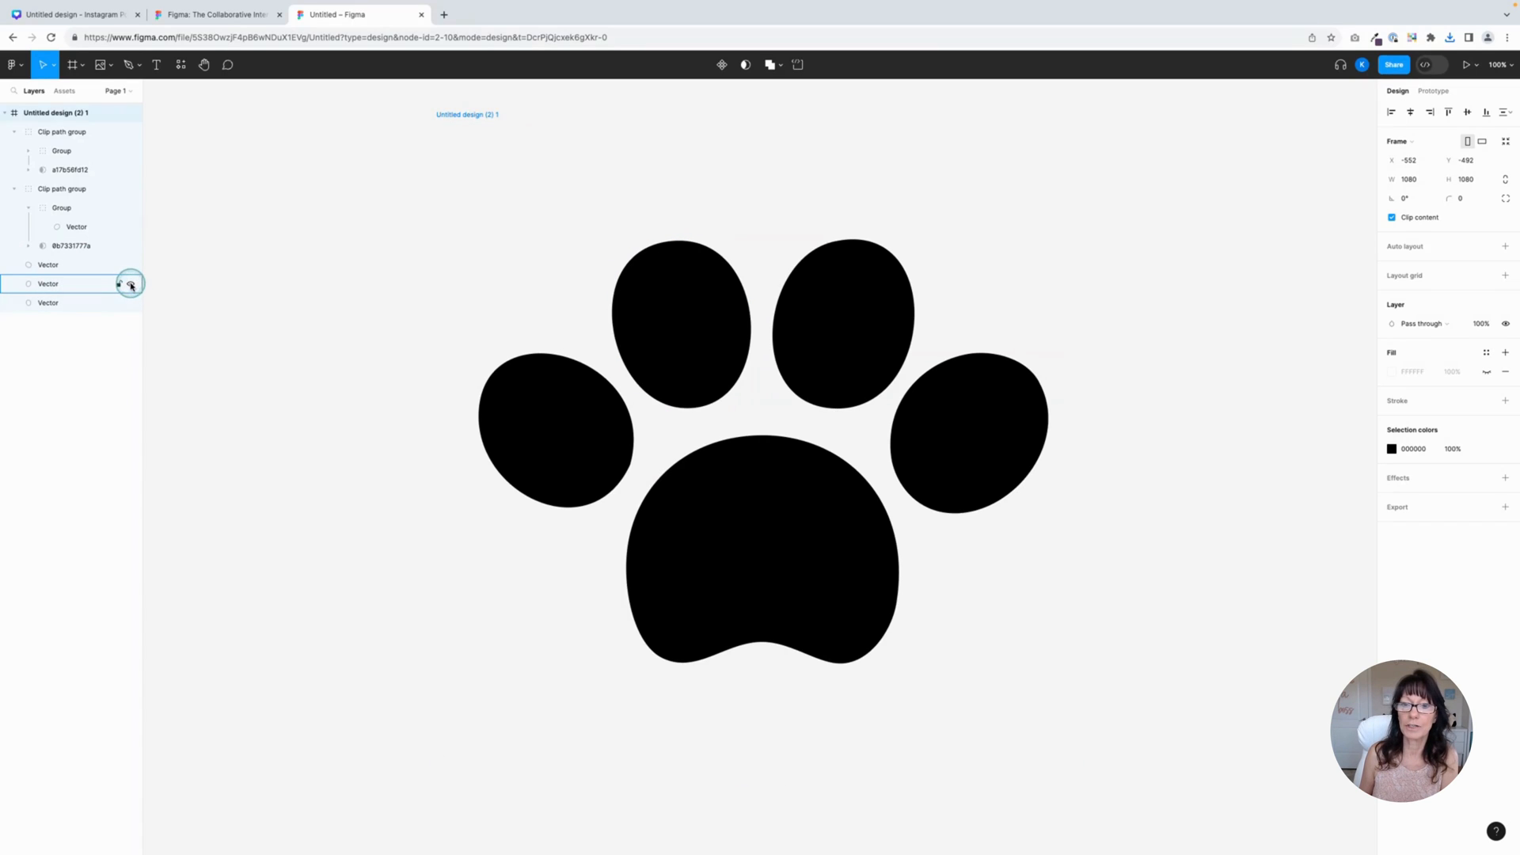
click(130, 285)
click(130, 285)
click(131, 266)
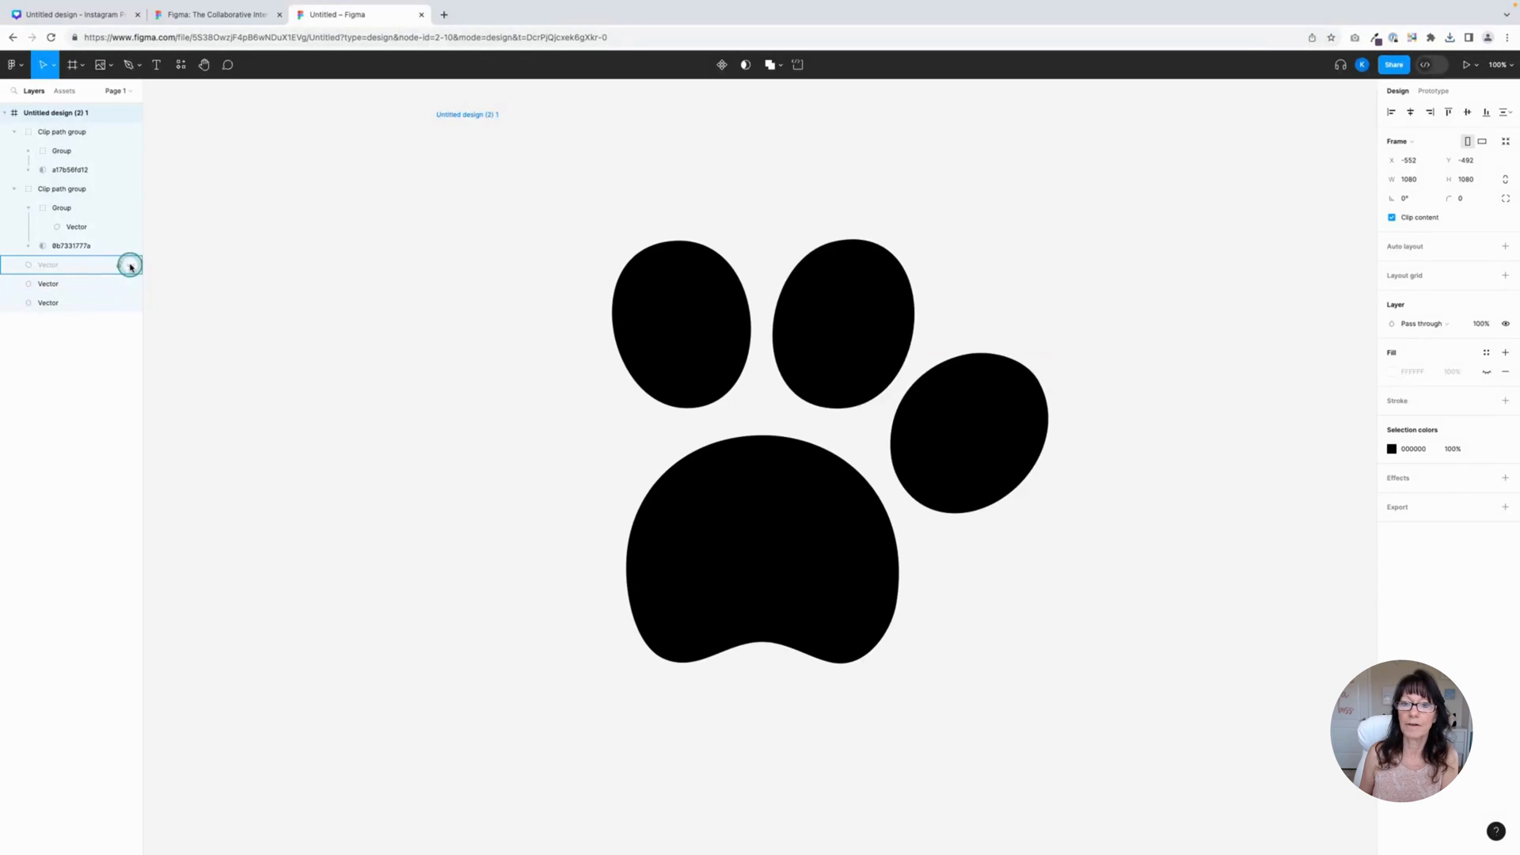
click(131, 266)
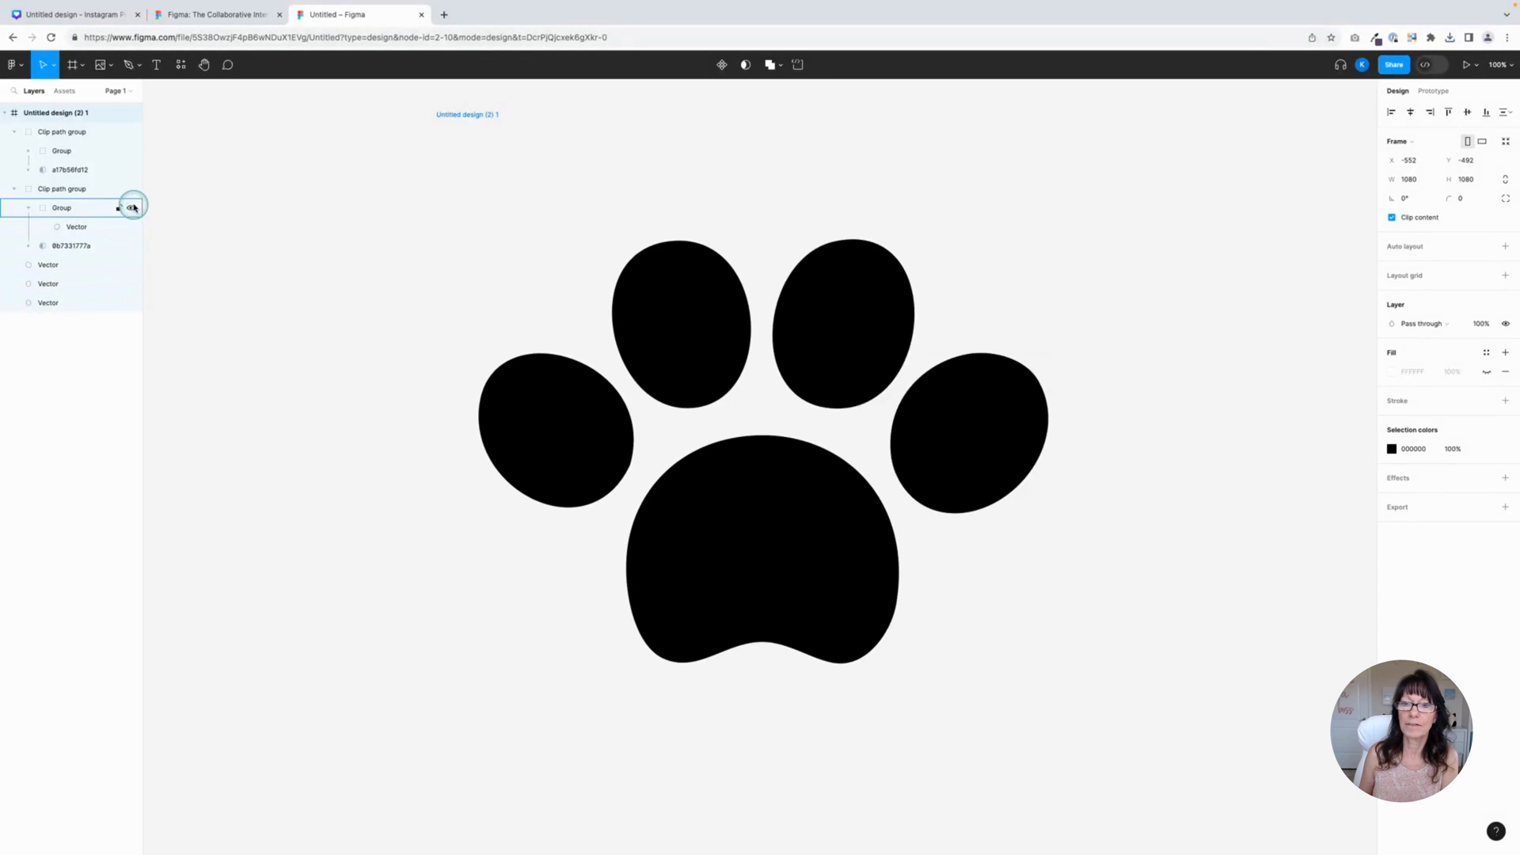
click(132, 207)
click(131, 208)
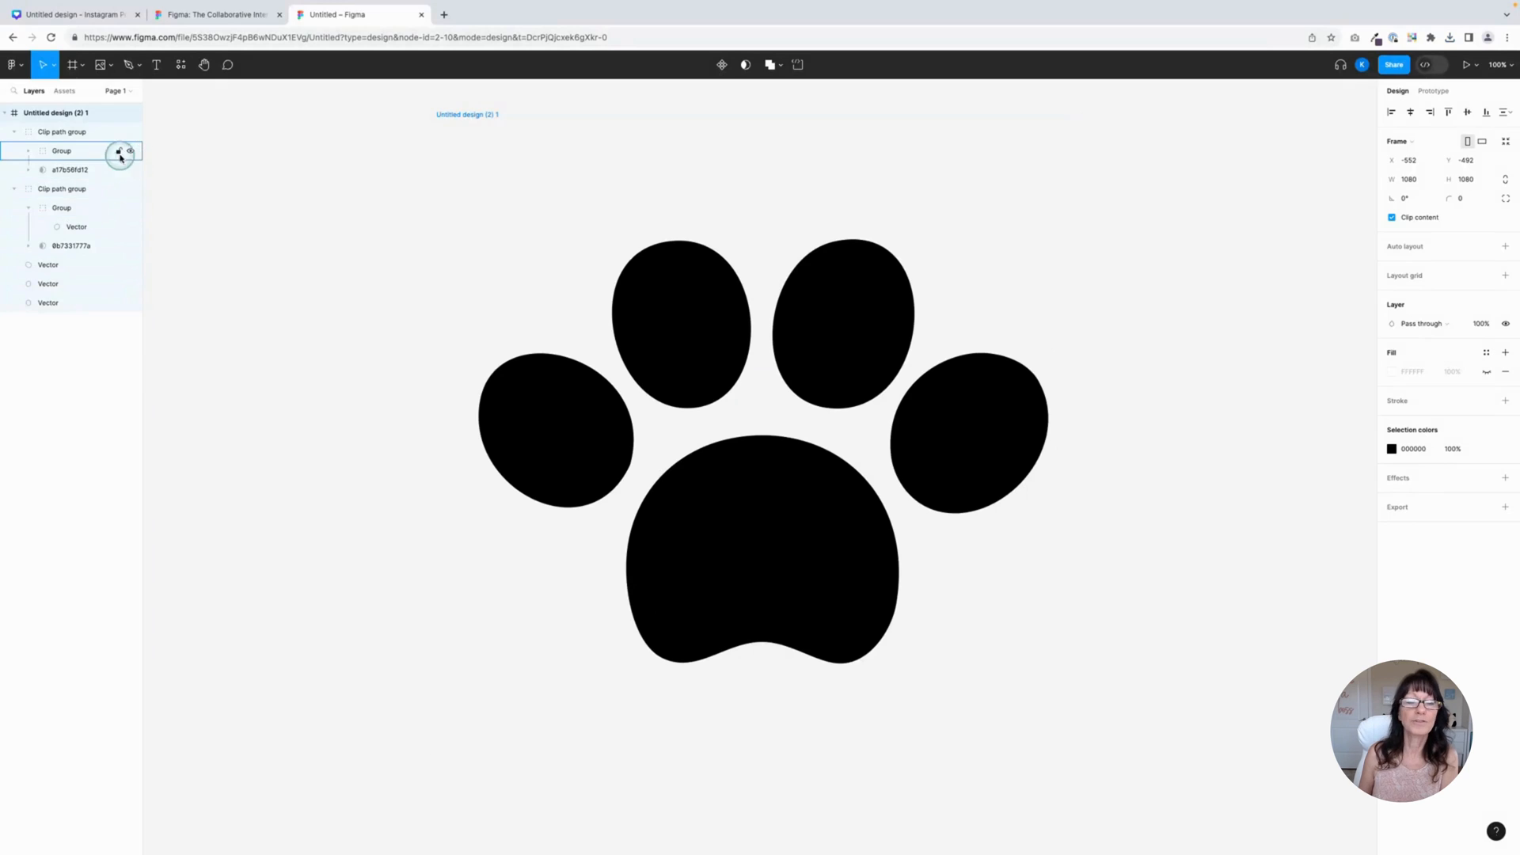
click(29, 151)
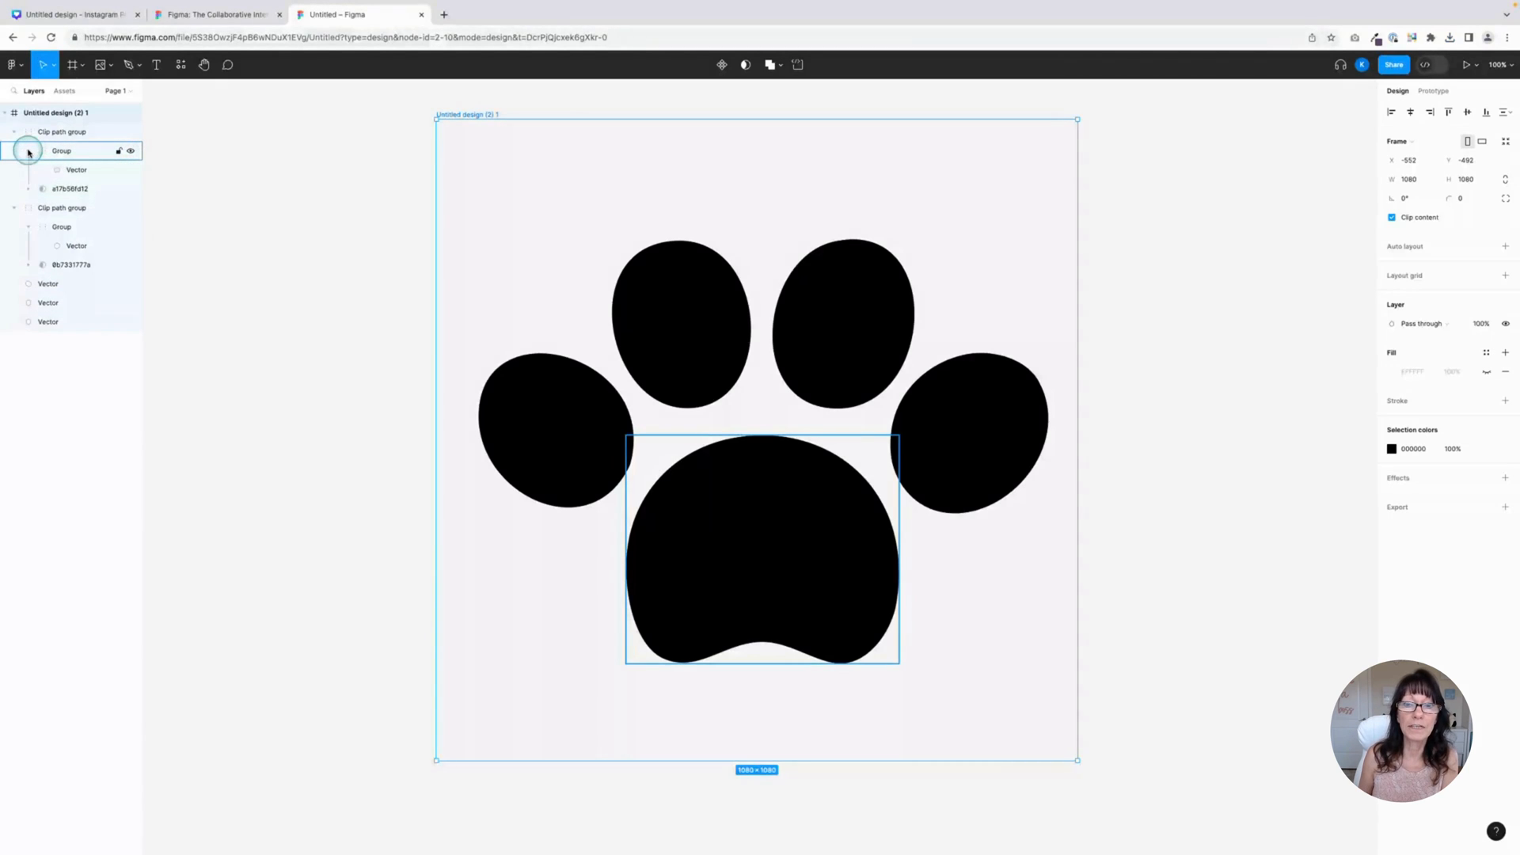
click(132, 169)
click(132, 170)
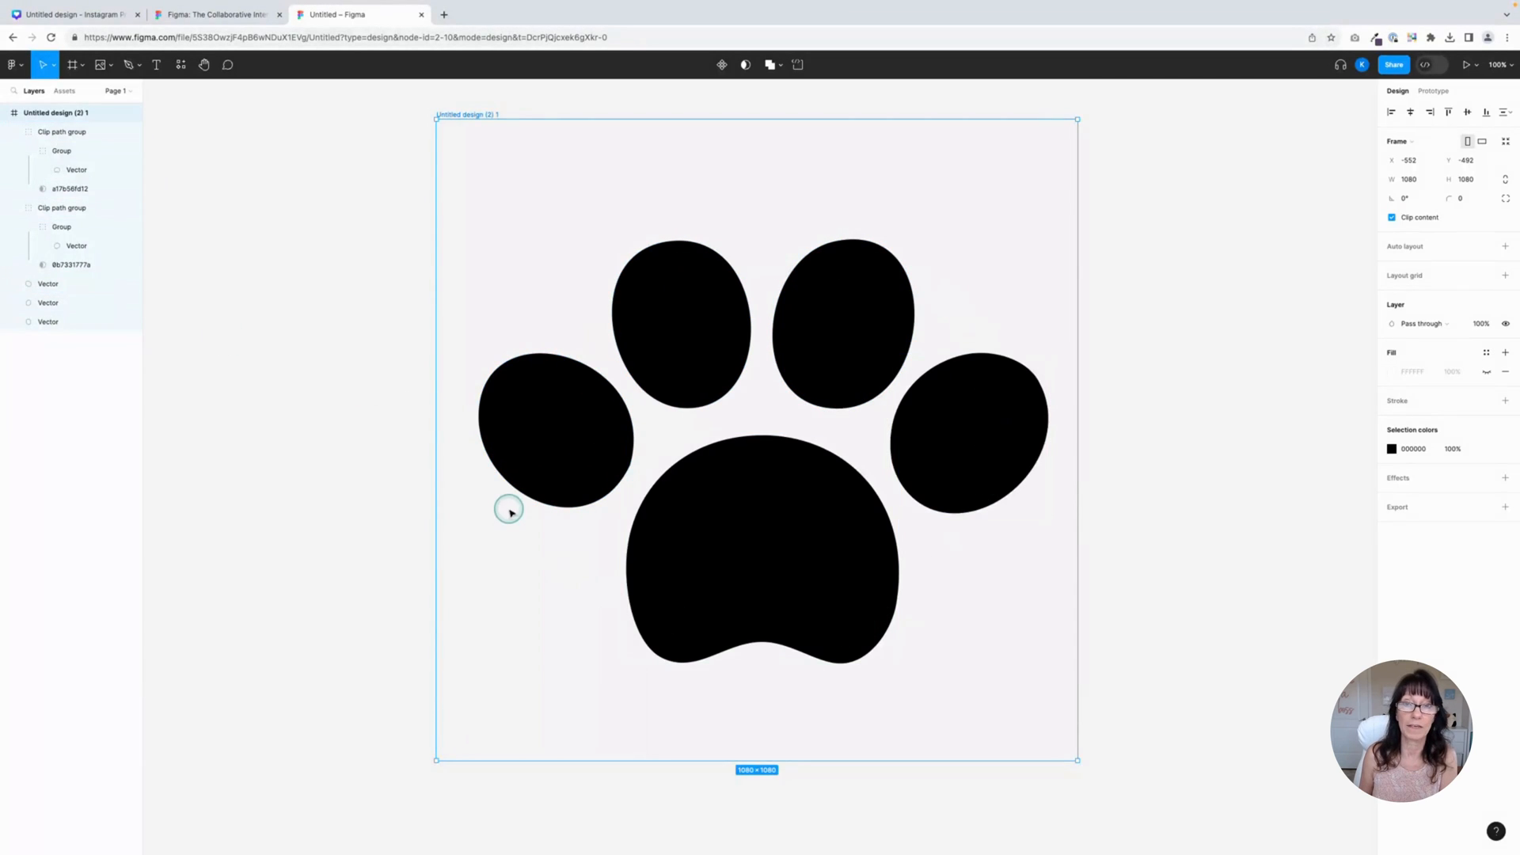
- Move all five paw vectors out of their groups and frame to the top level of the layer list
click(71, 322)
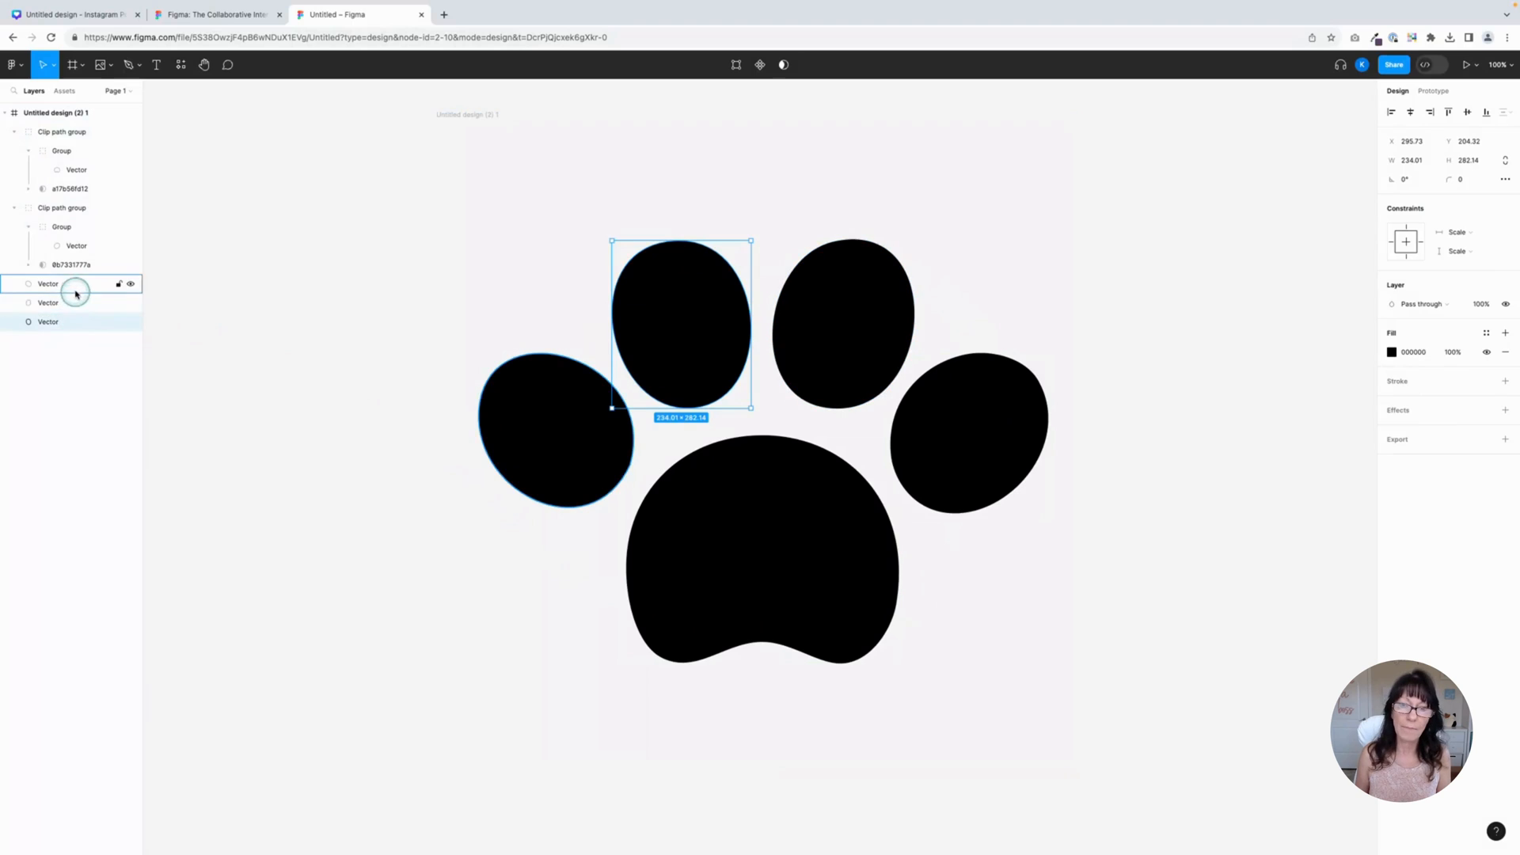
shift+click(76, 292)
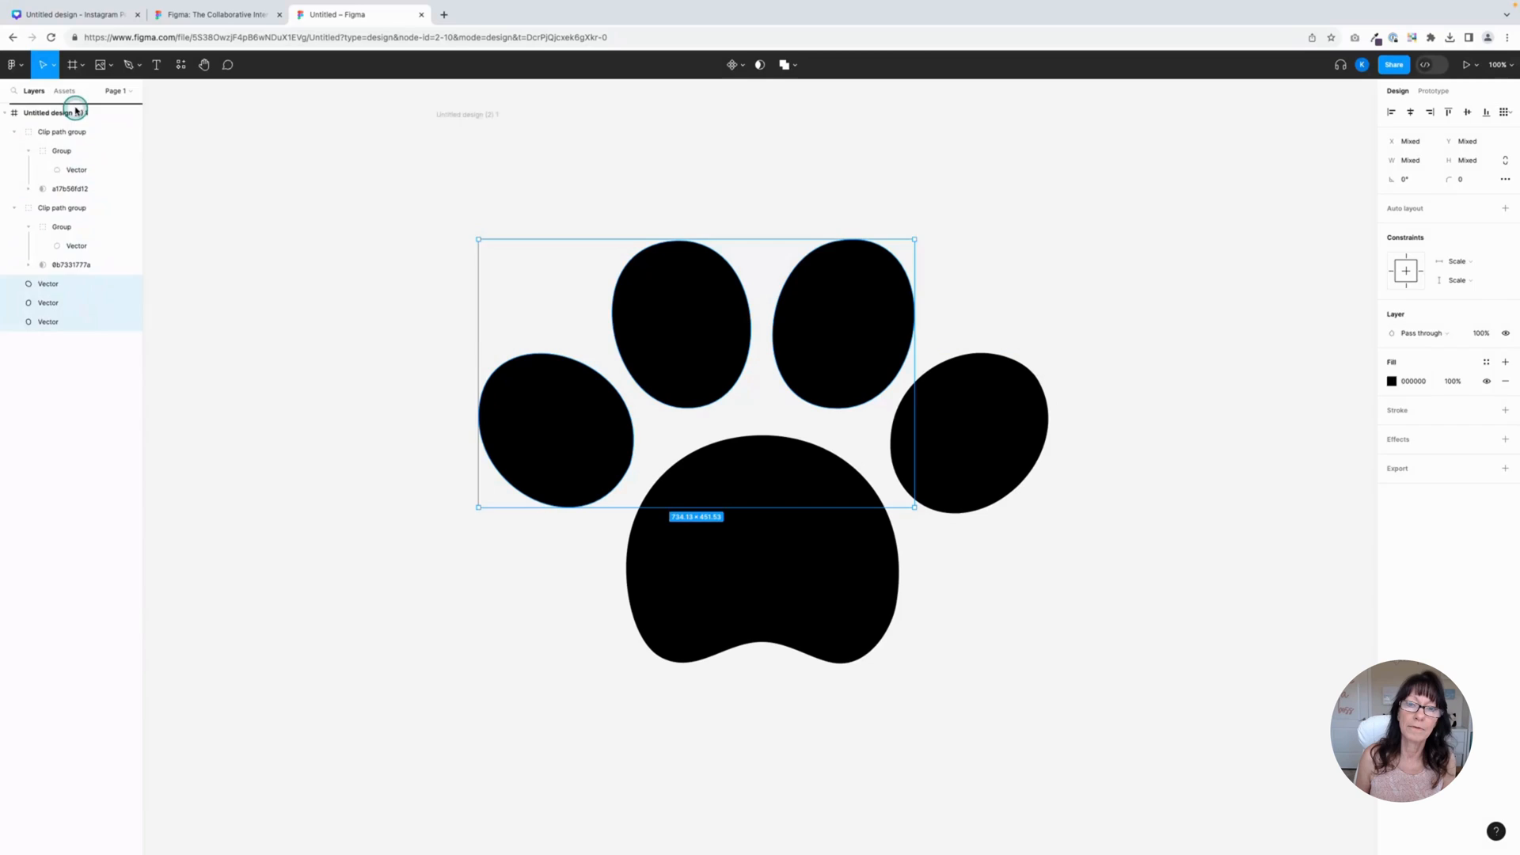
drag(76, 111, 75, 109)
drag(86, 233, 75, 166)
drag(75, 283, 75, 181)
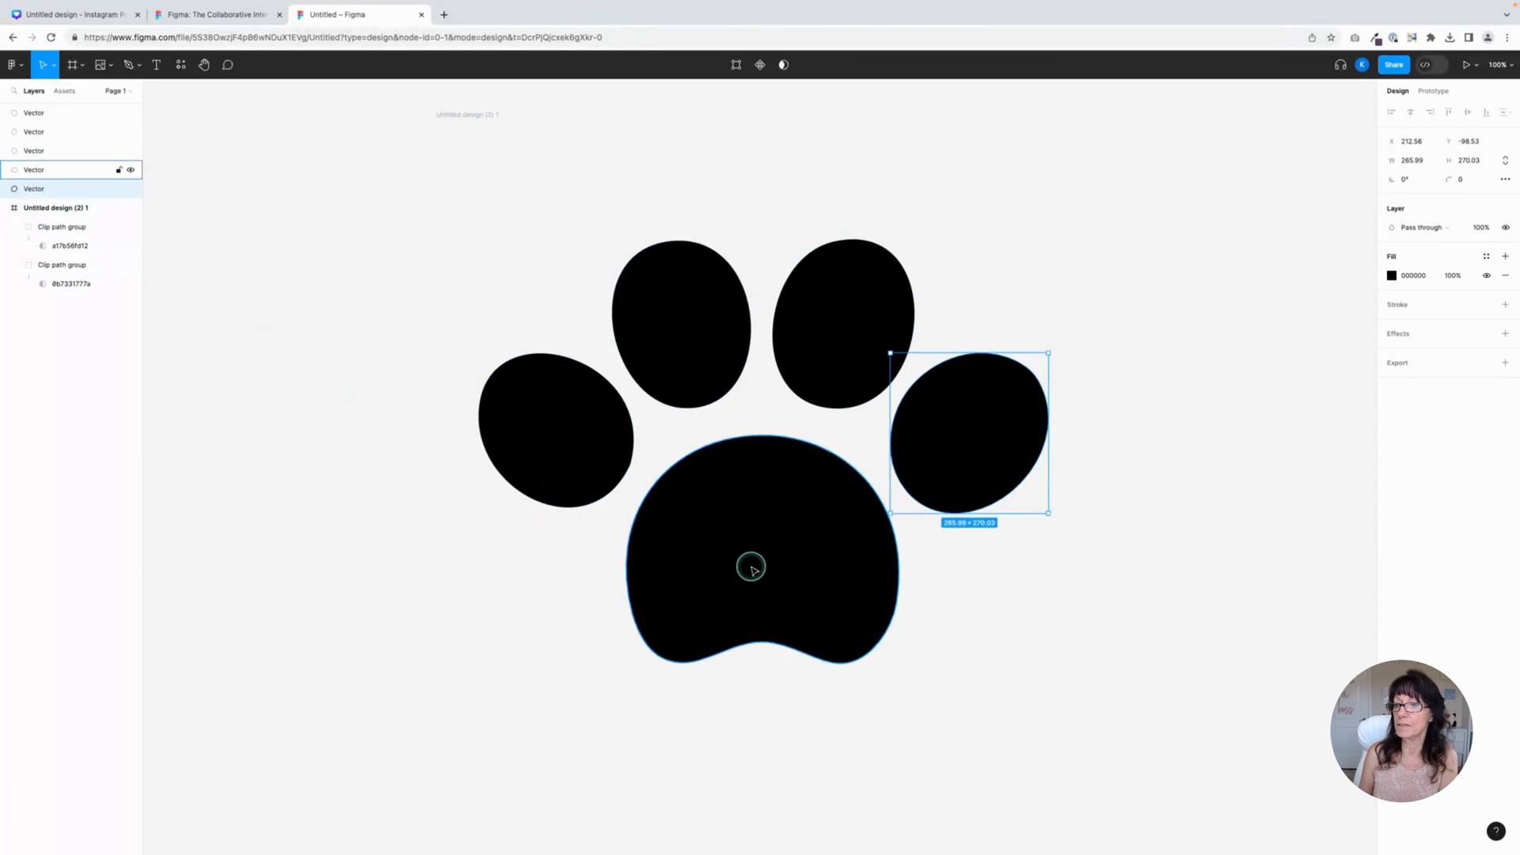
- Check the moved vectors by hiding and showing them, and delete the leftover "Untitled design (2) 1" frame with its clip path groups
click(131, 113)
click(131, 113)
click(132, 132)
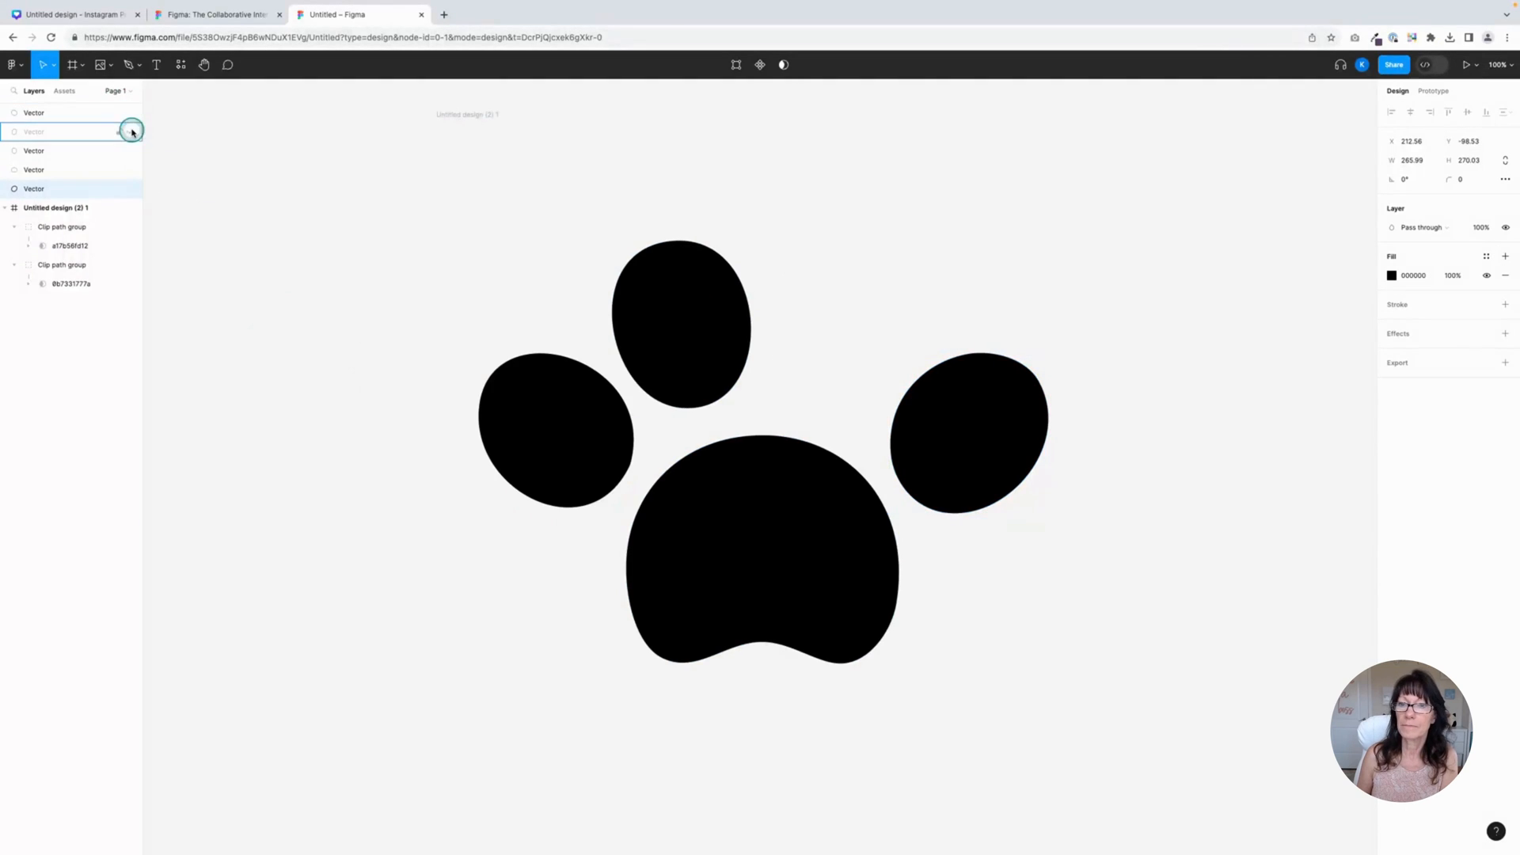
click(132, 132)
click(132, 150)
click(132, 150)
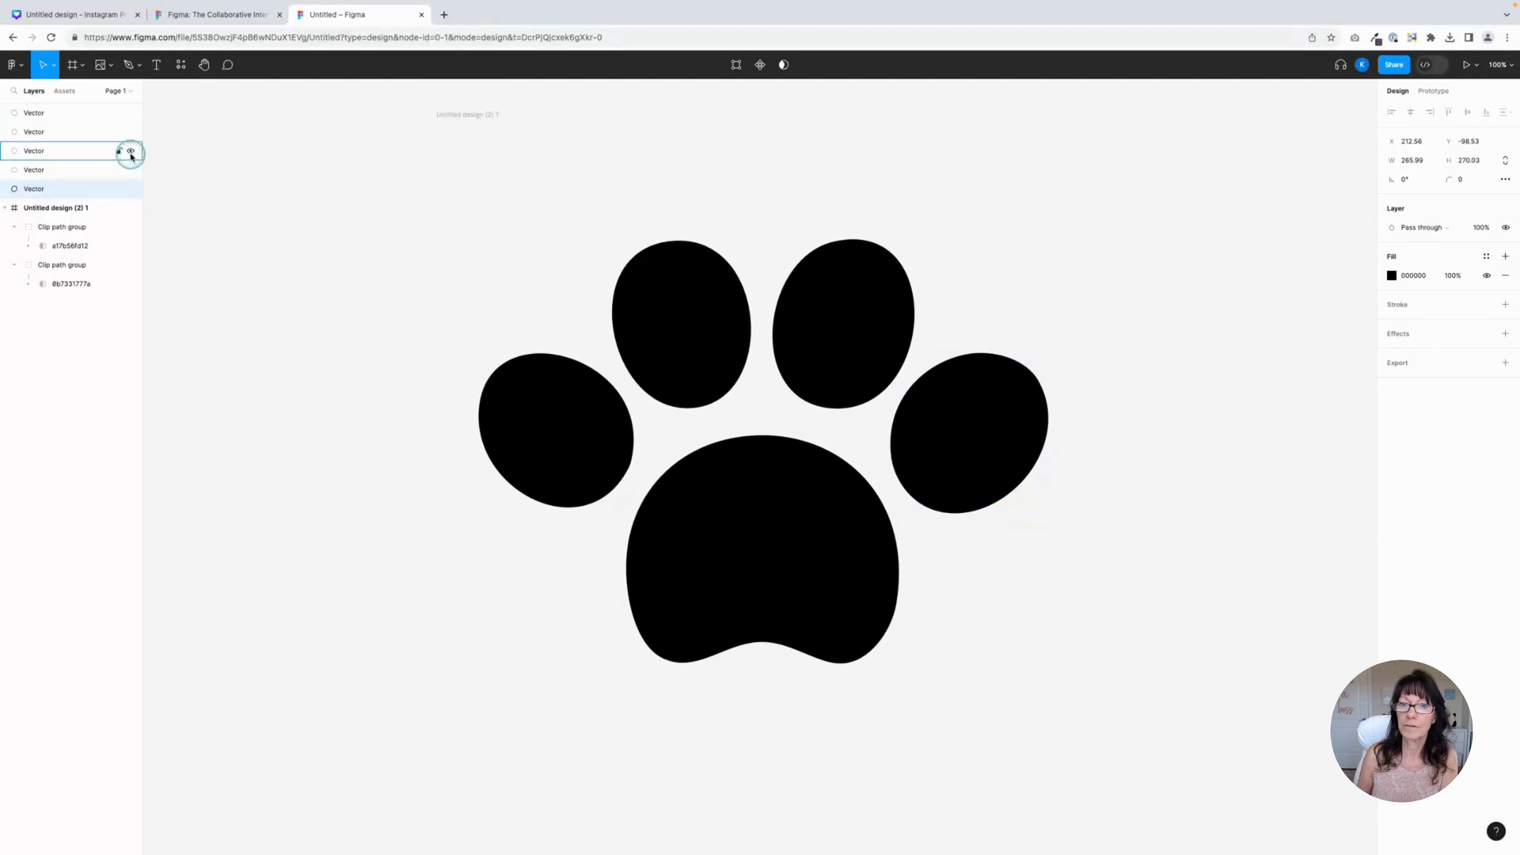
click(132, 170)
click(131, 170)
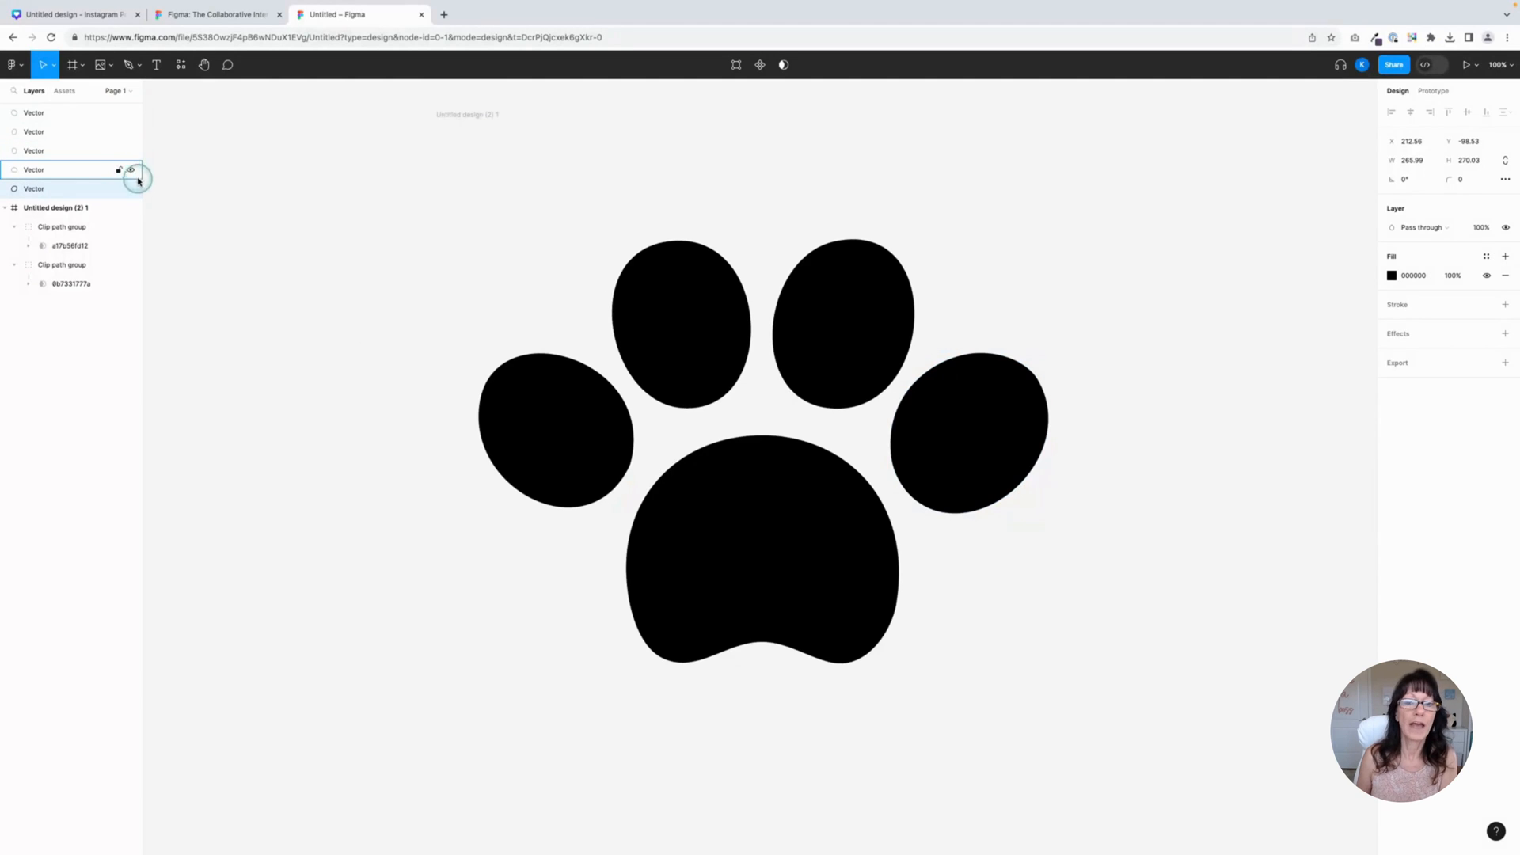
click(70, 210)
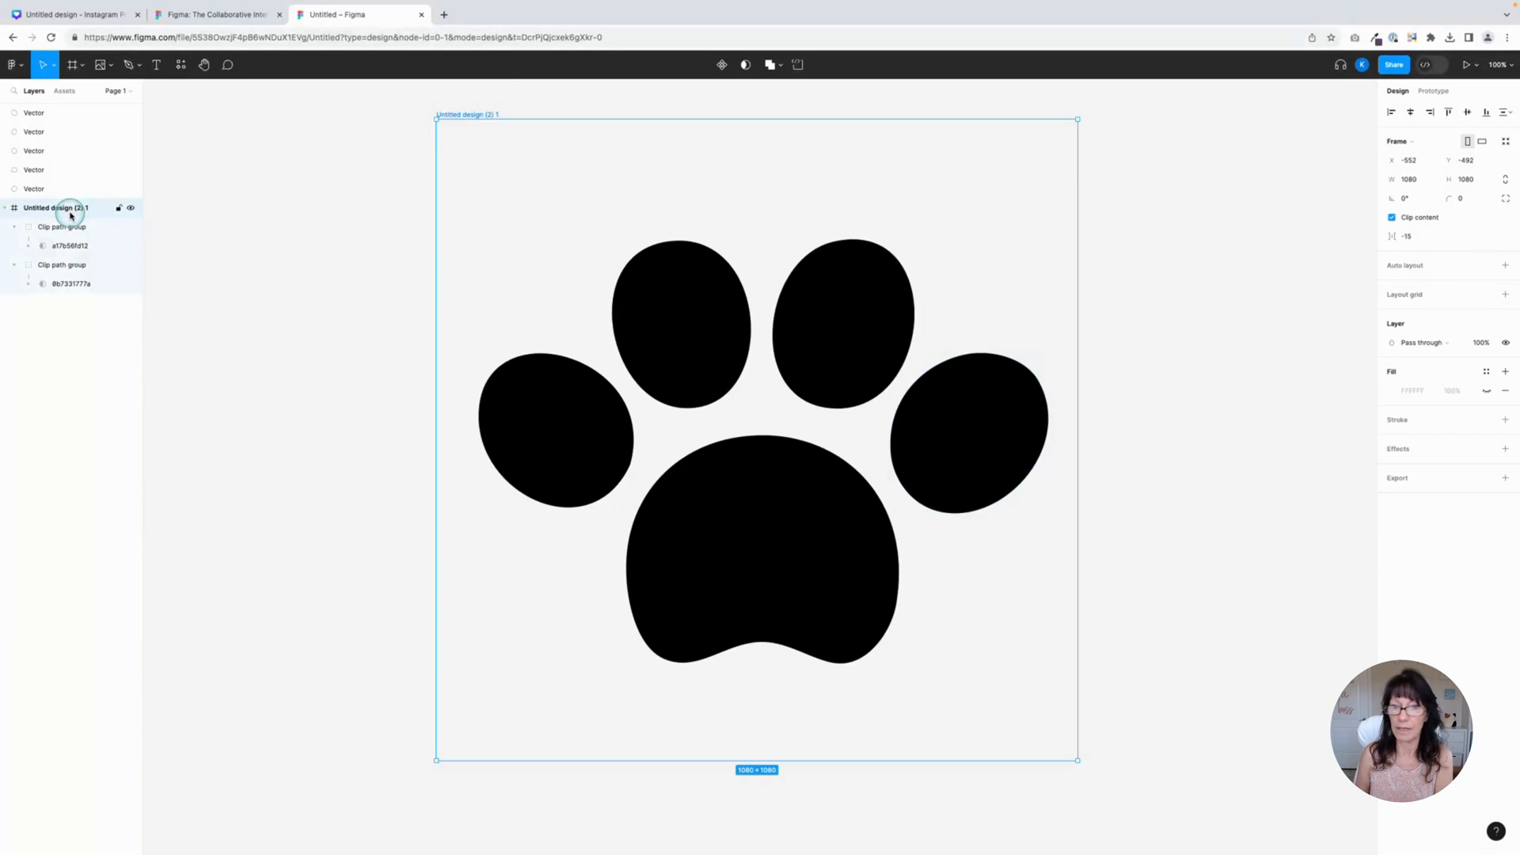
key(Delete)
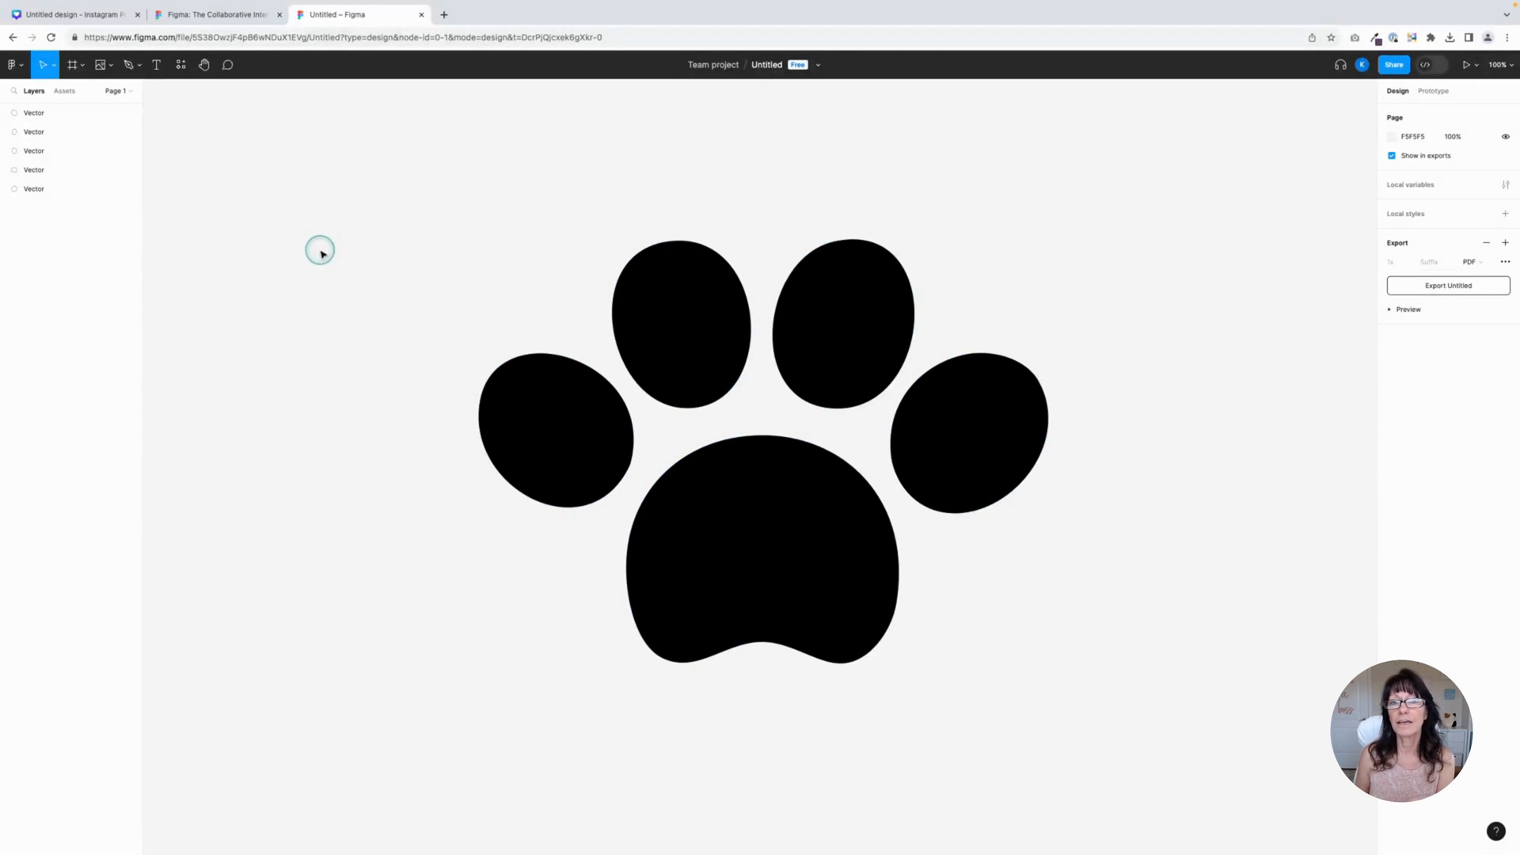
- Select the paw's toes and main pad one at a time to examine them as separate shapes
click(558, 426)
click(647, 358)
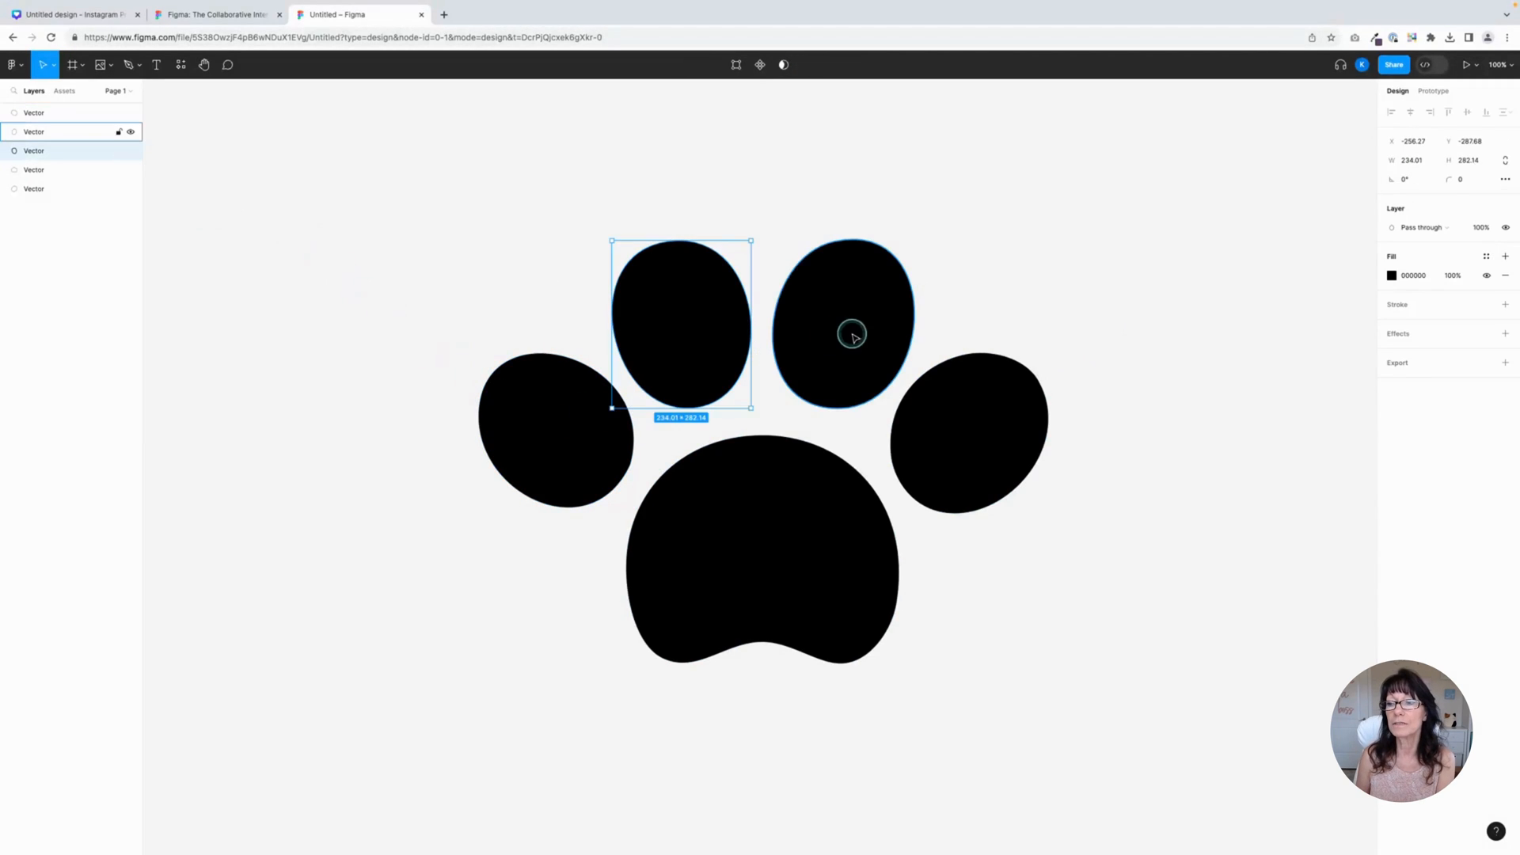
click(851, 333)
click(977, 448)
click(748, 600)
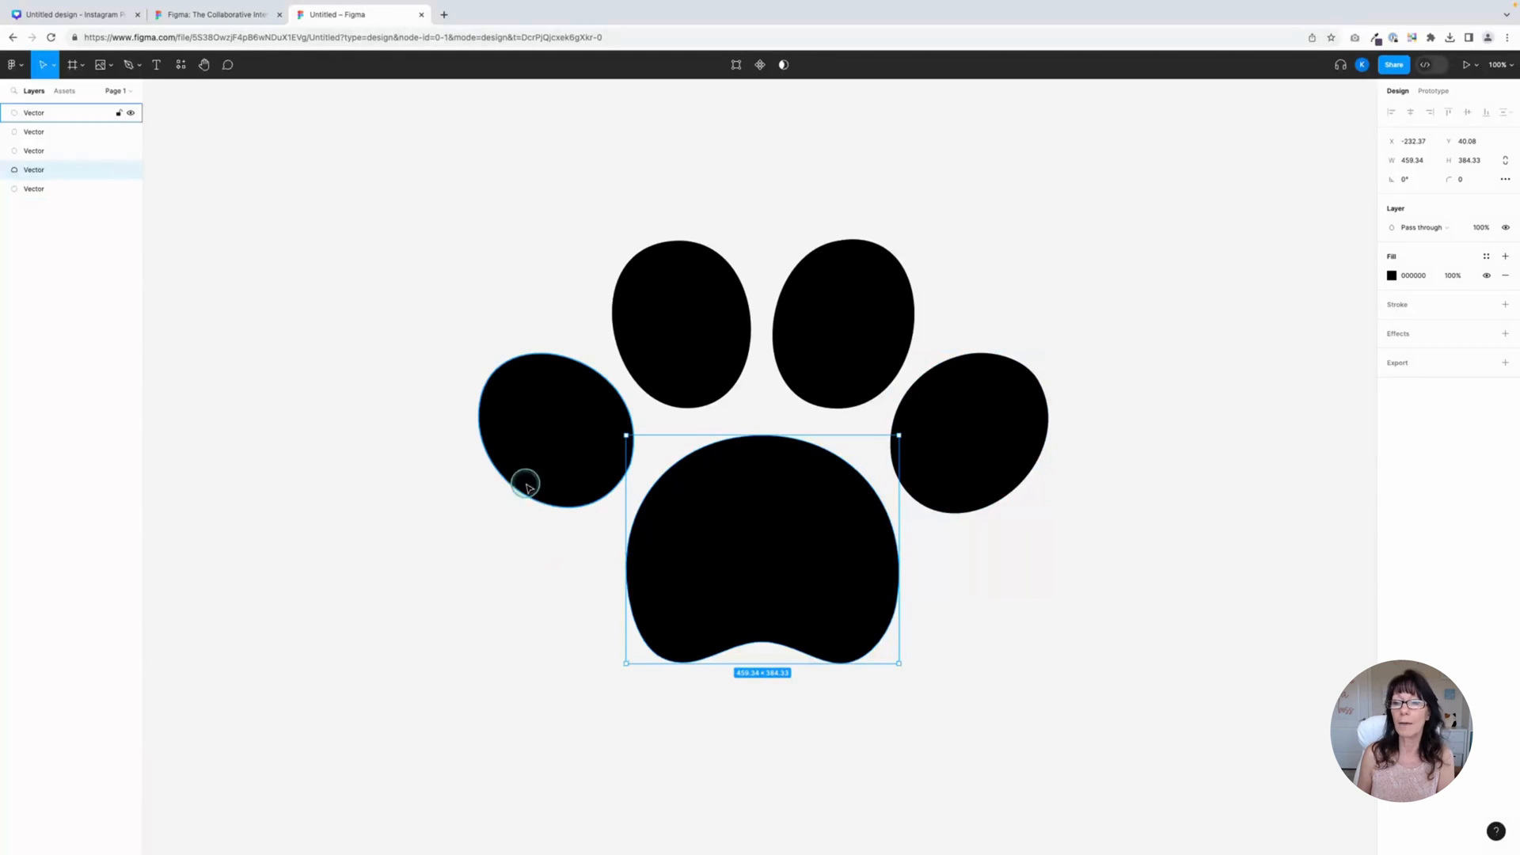
click(1047, 643)
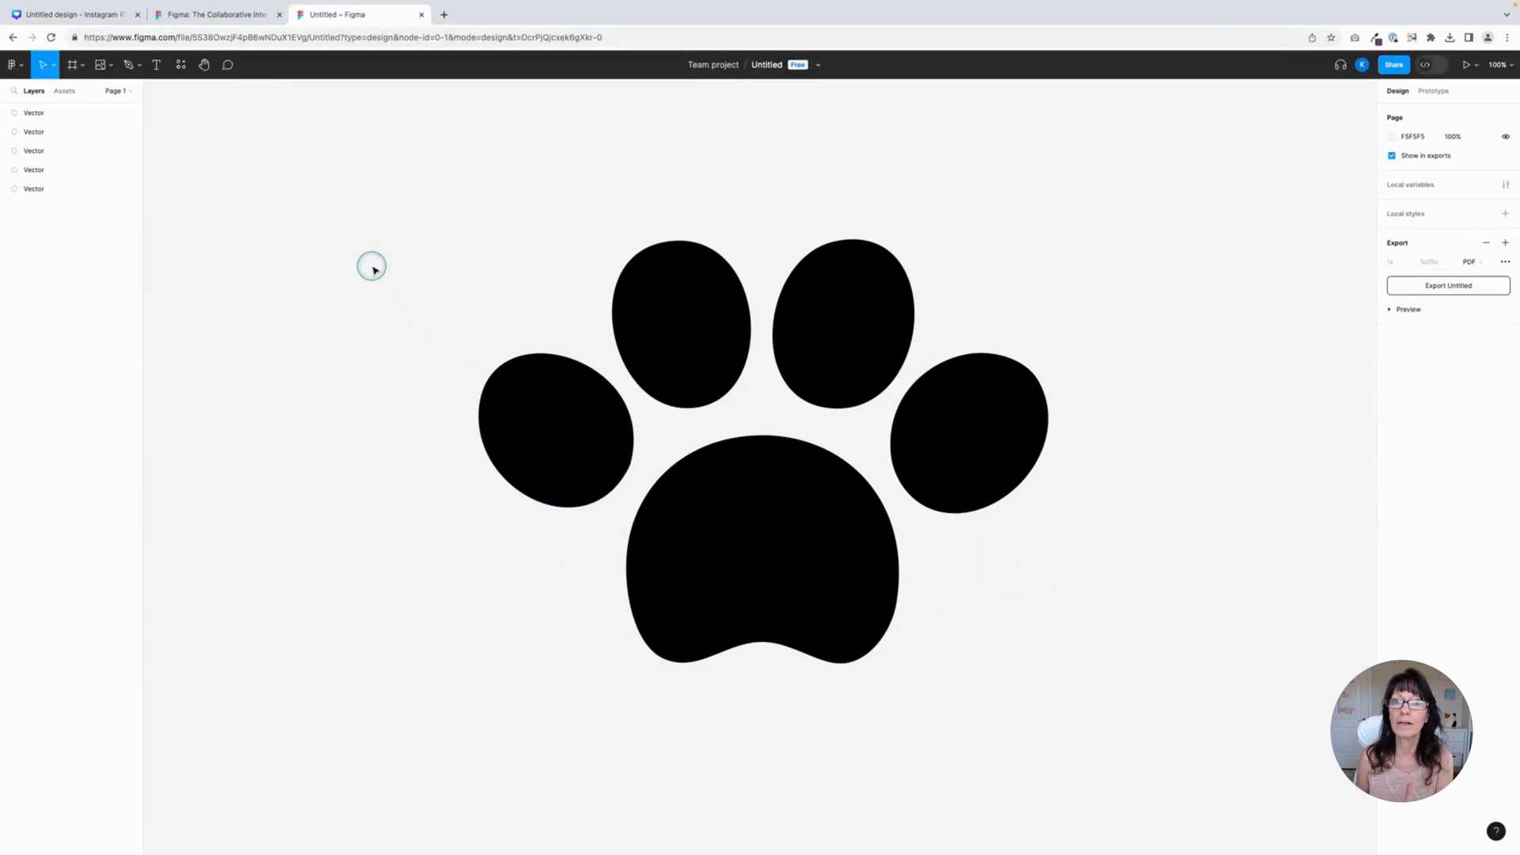
click(544, 427)
click(691, 325)
click(853, 313)
click(987, 413)
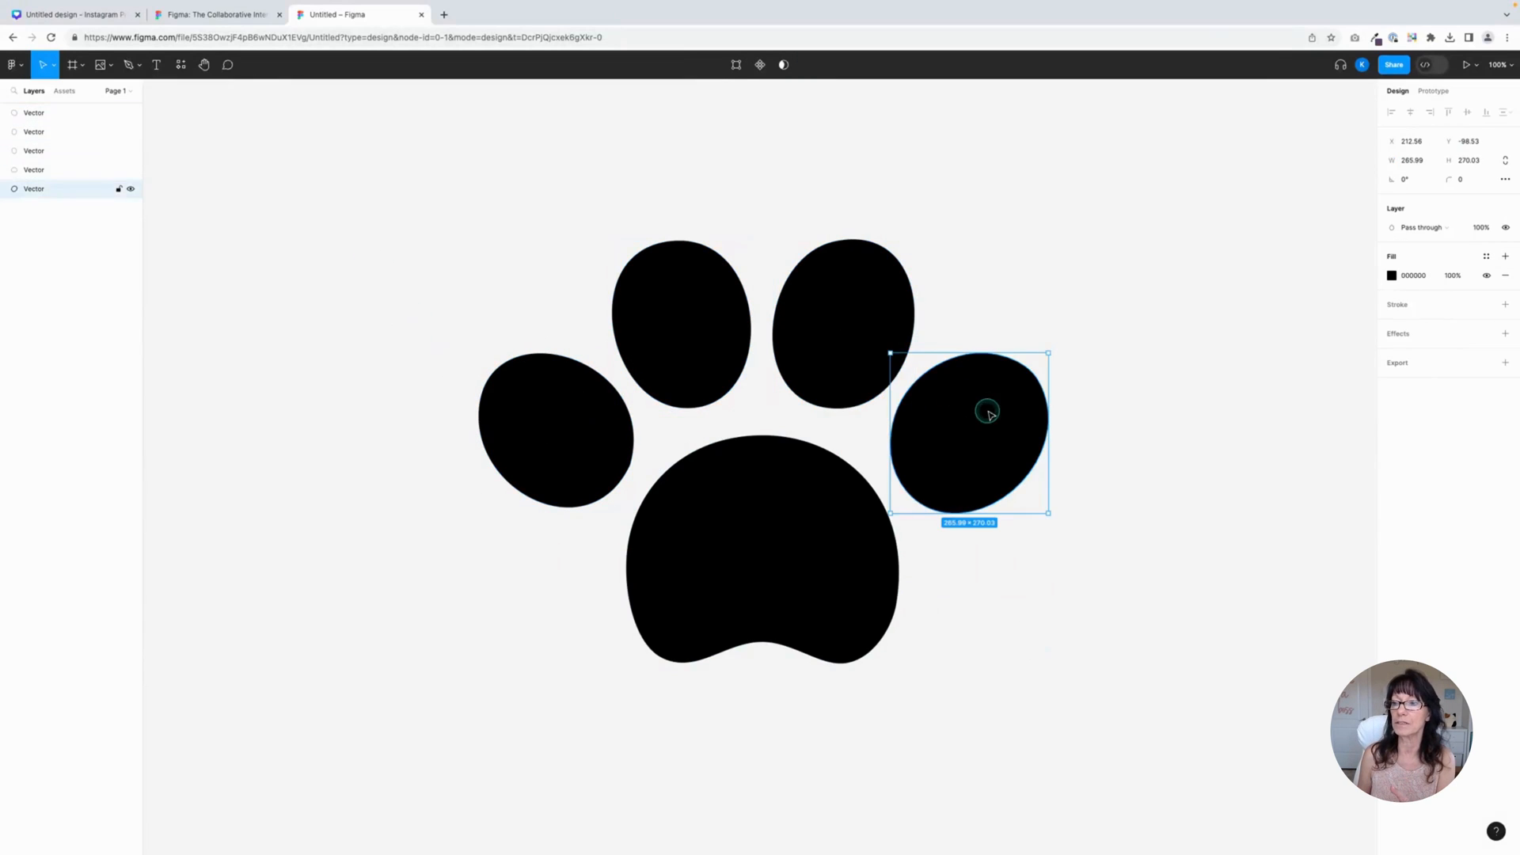
click(1178, 670)
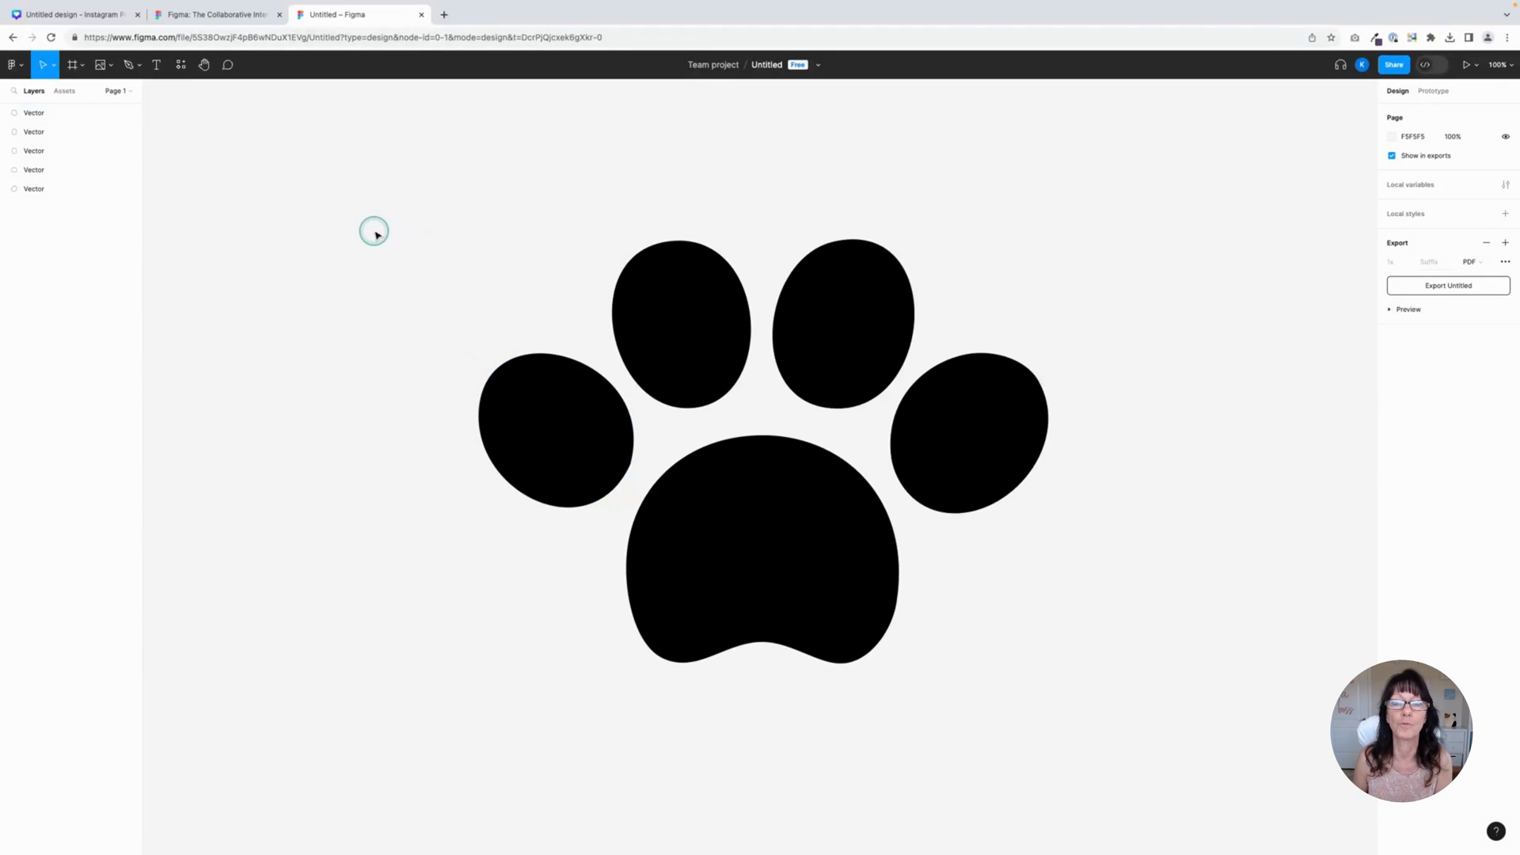
- Combine all five paw vectors into one shape with Union selection and rename the resulting layer "Paw"
drag(376, 178, 1112, 763)
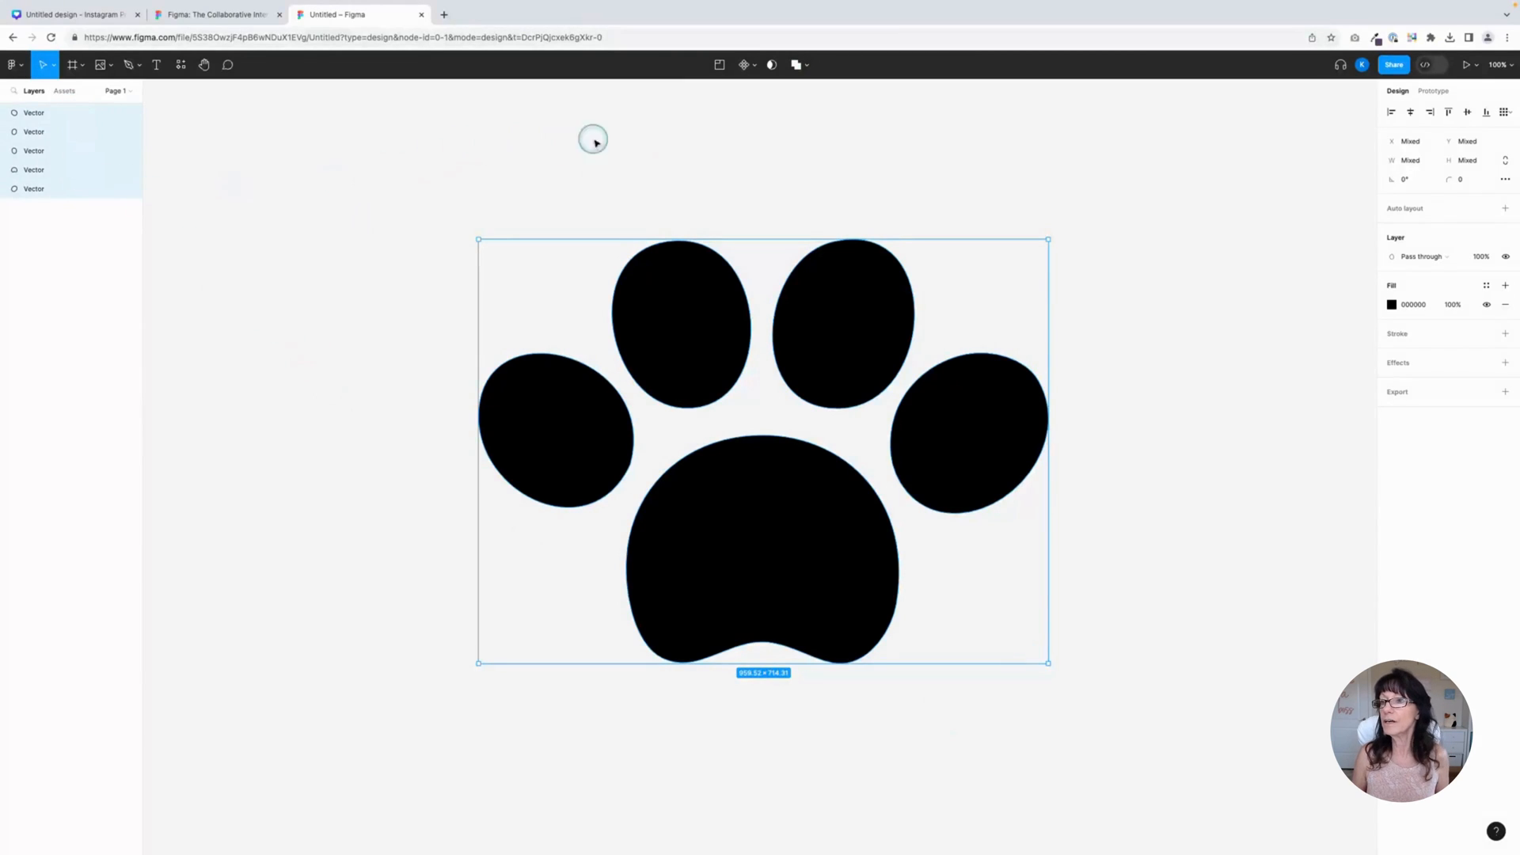
click(807, 68)
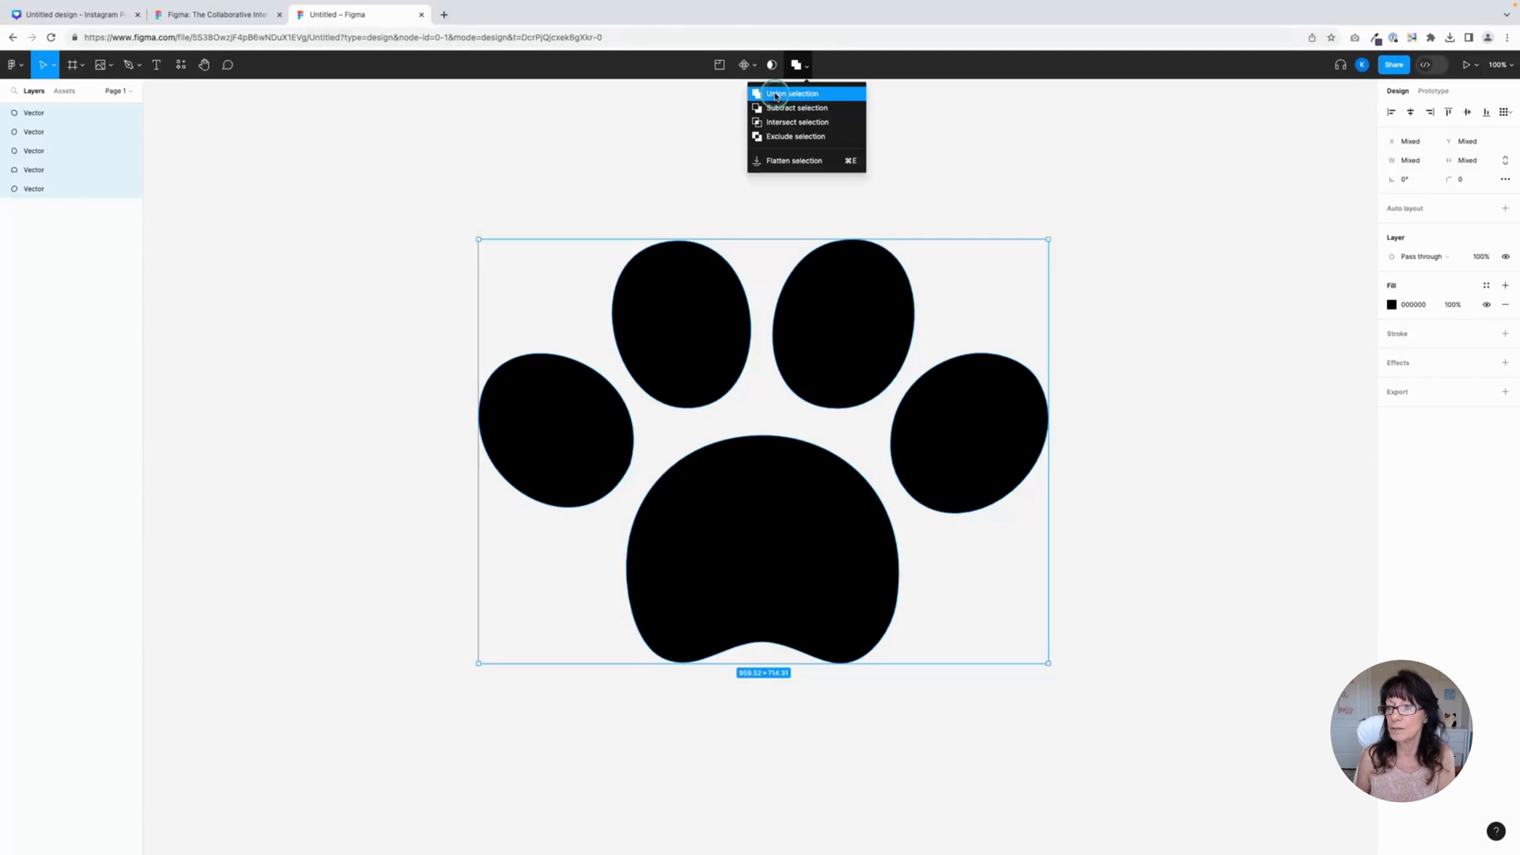
click(775, 95)
click(50, 116)
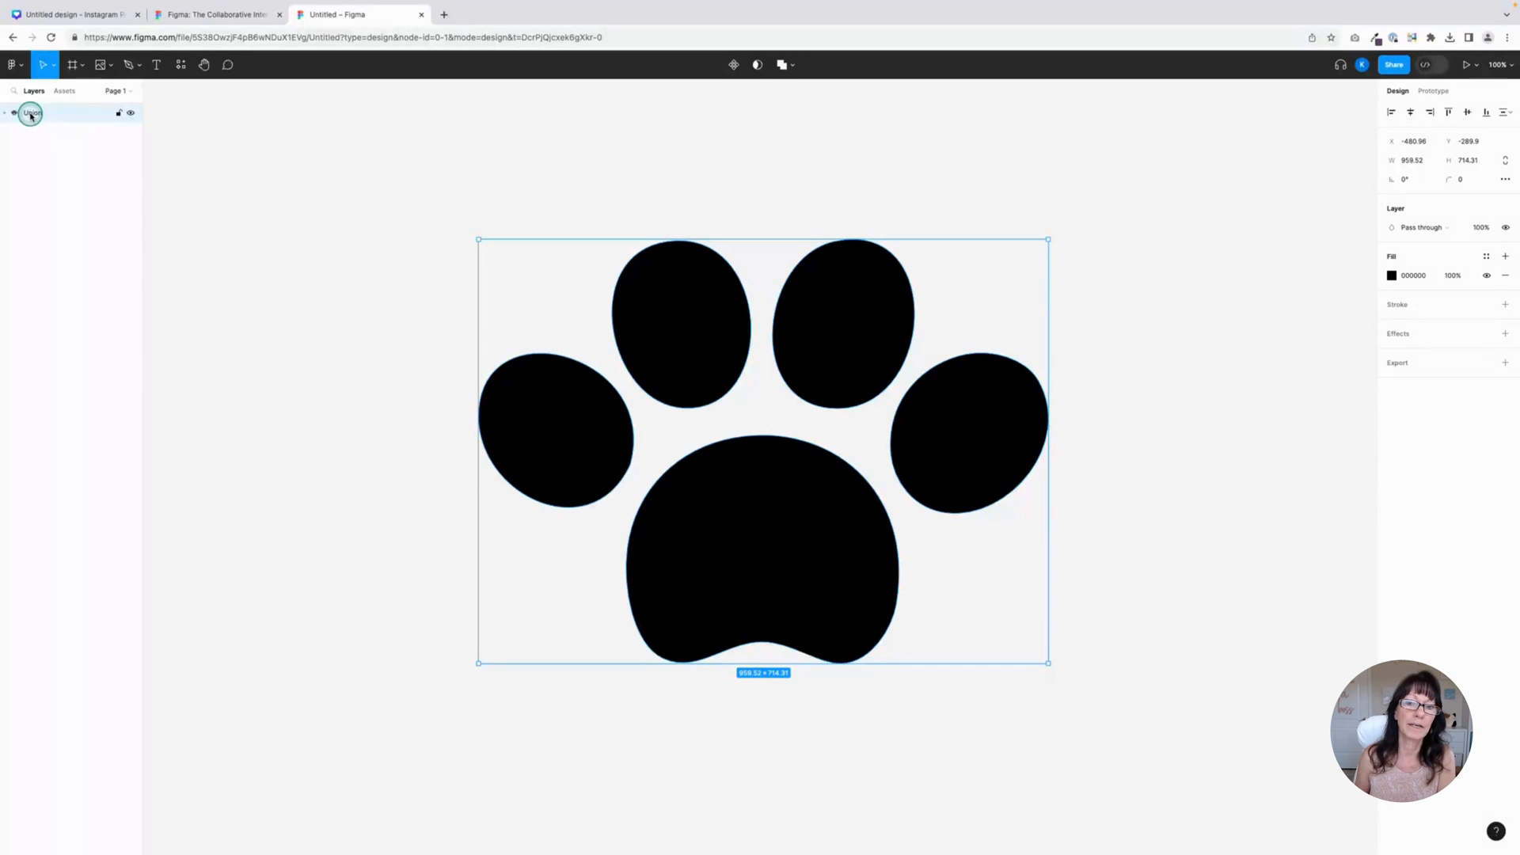
double_click(31, 116)
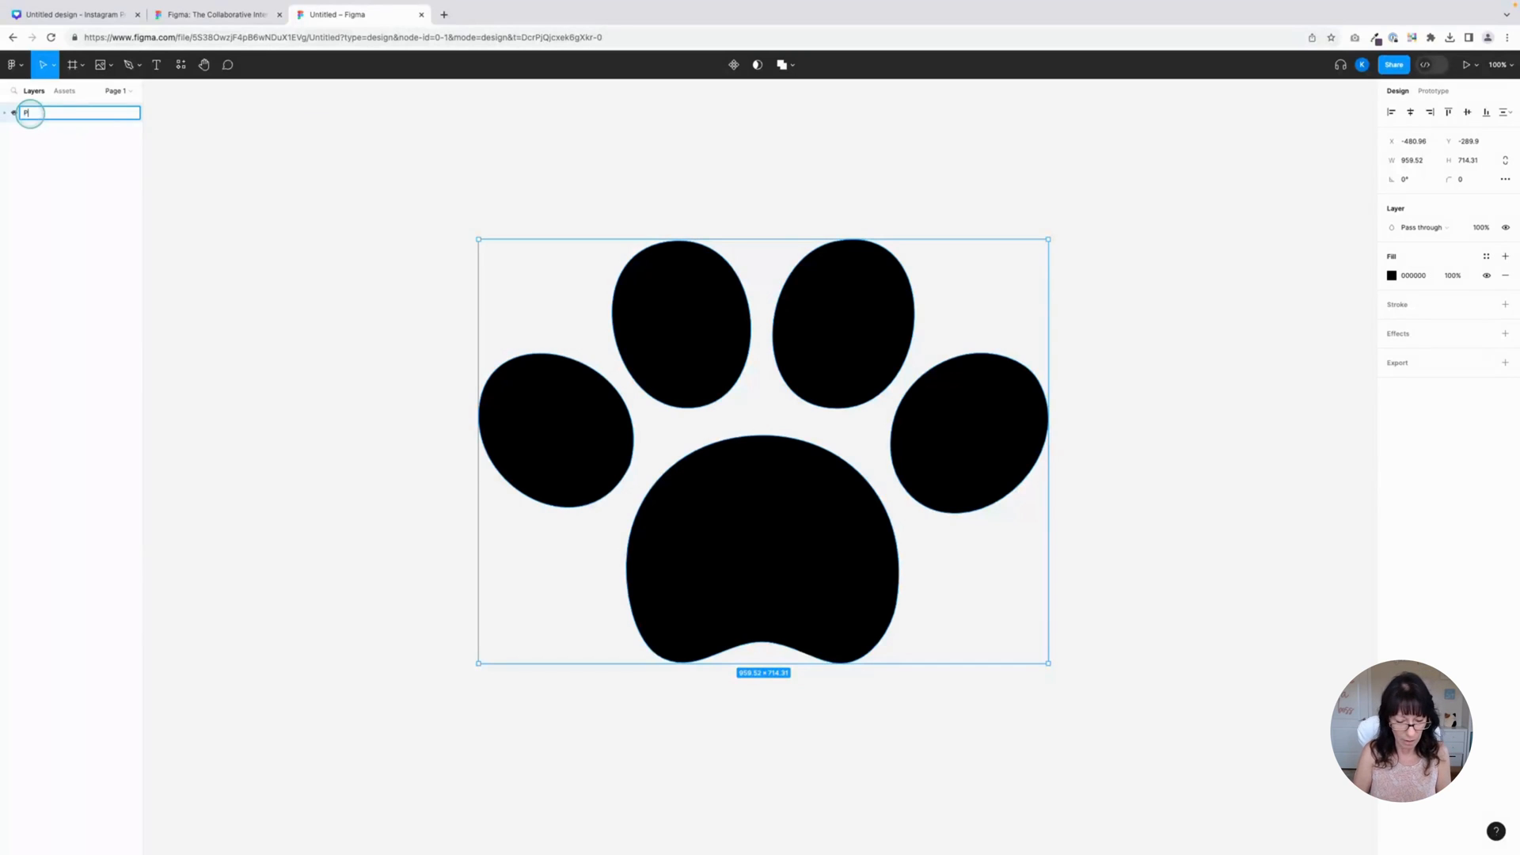
key(Return)
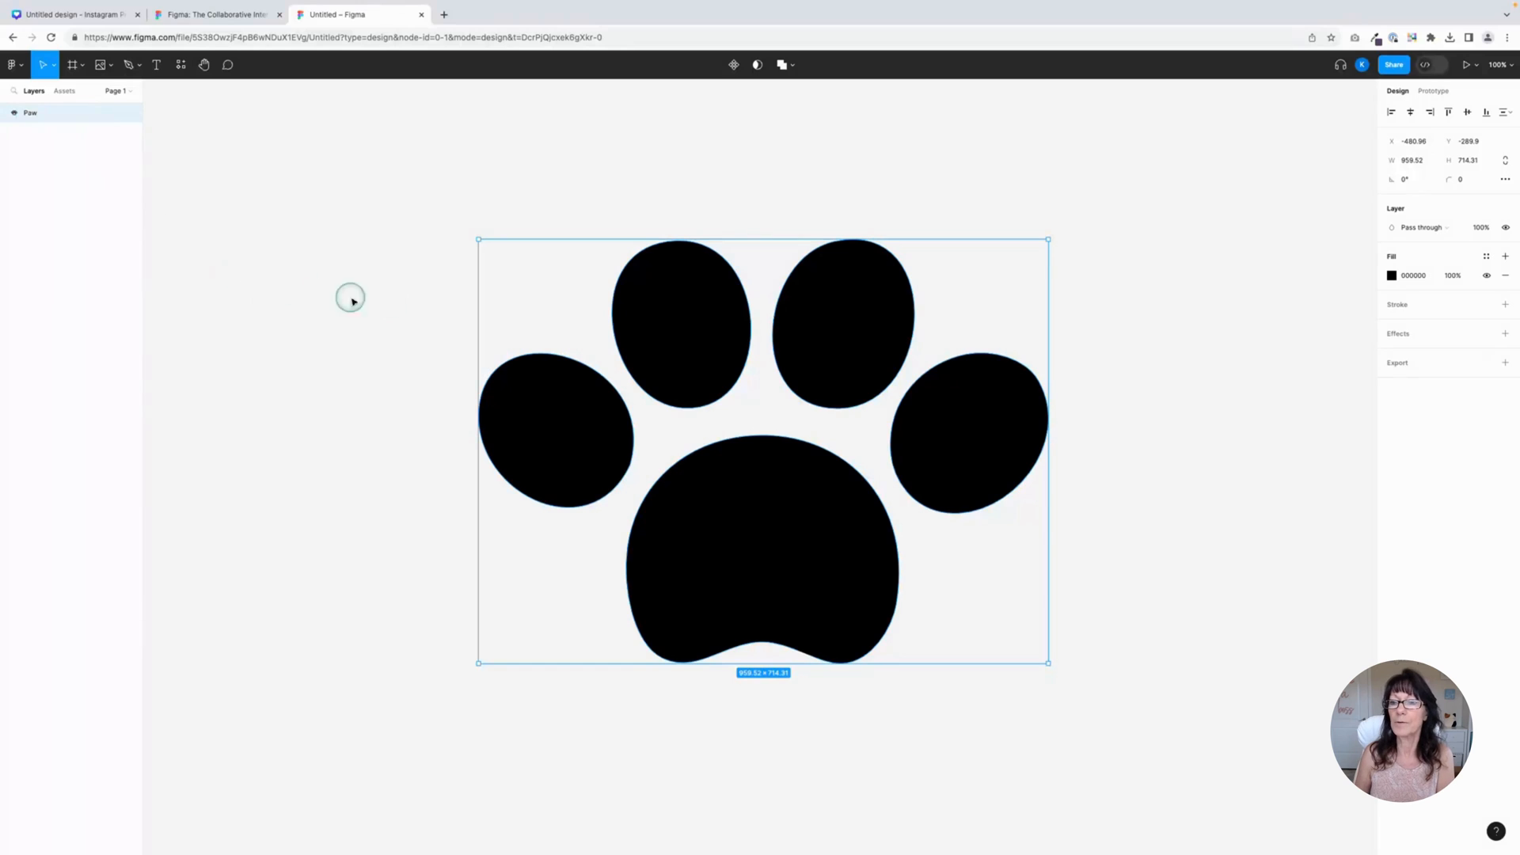
- Change the Paw shape's fill from a solid color to an image fill
click(1391, 276)
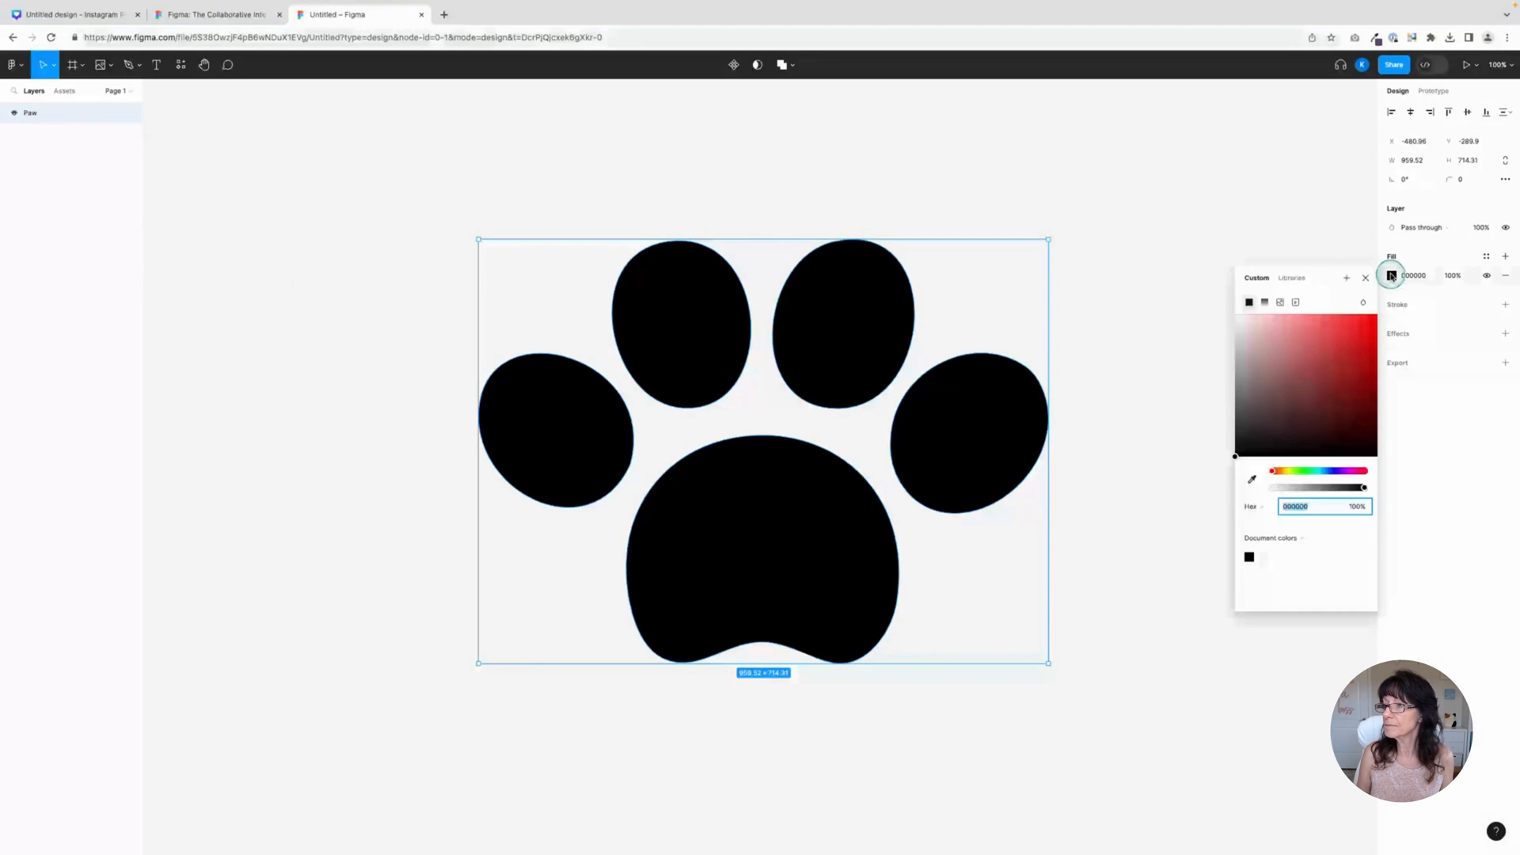
click(1280, 302)
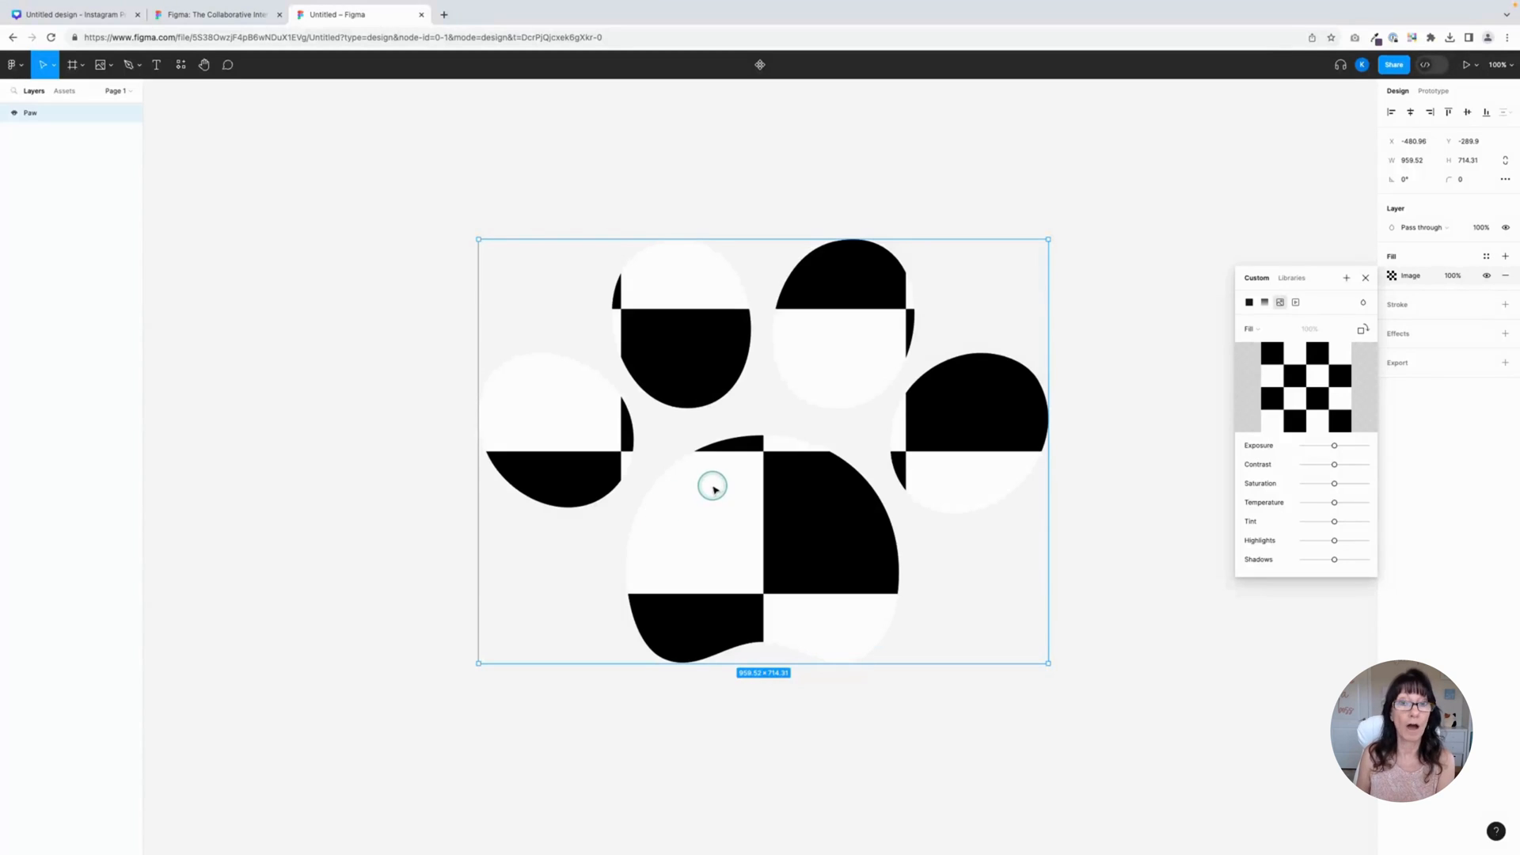
click(1169, 425)
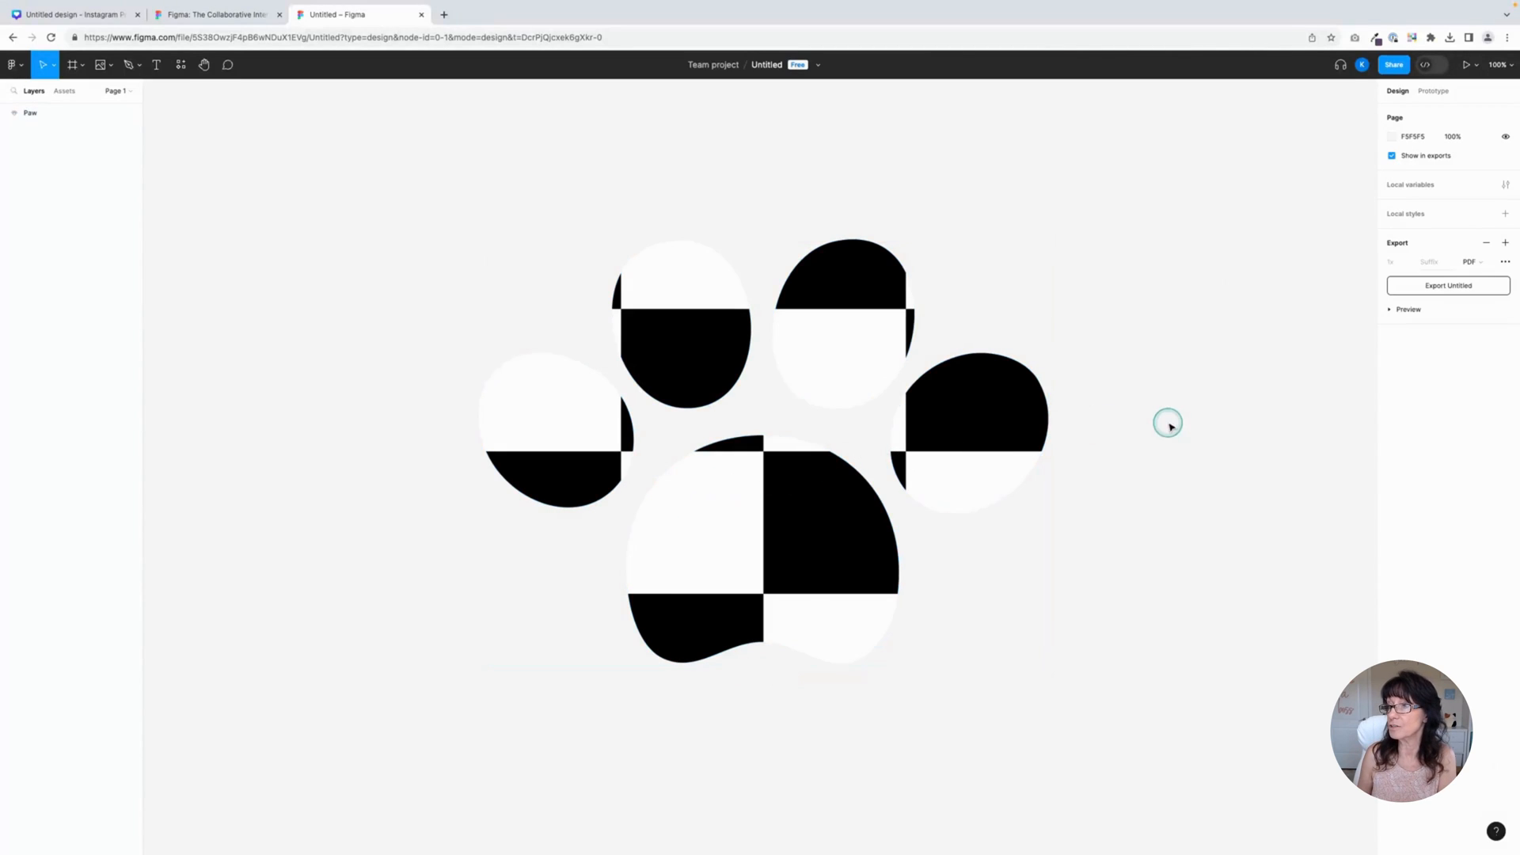
- Export the page containing the checkered paw as a PDF
click(1471, 265)
click(1469, 263)
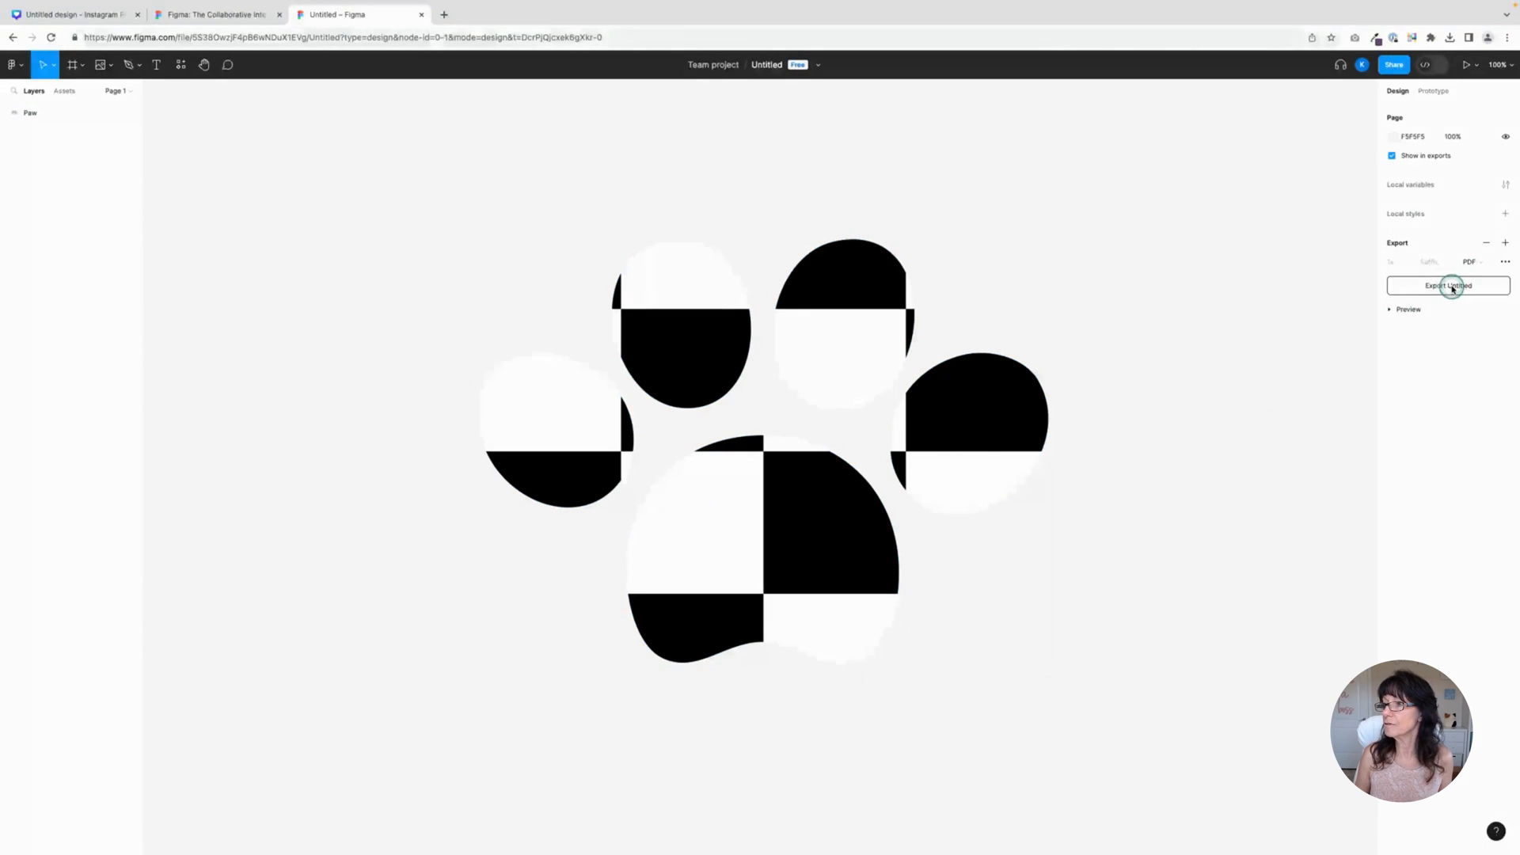
click(1452, 287)
click(1483, 125)
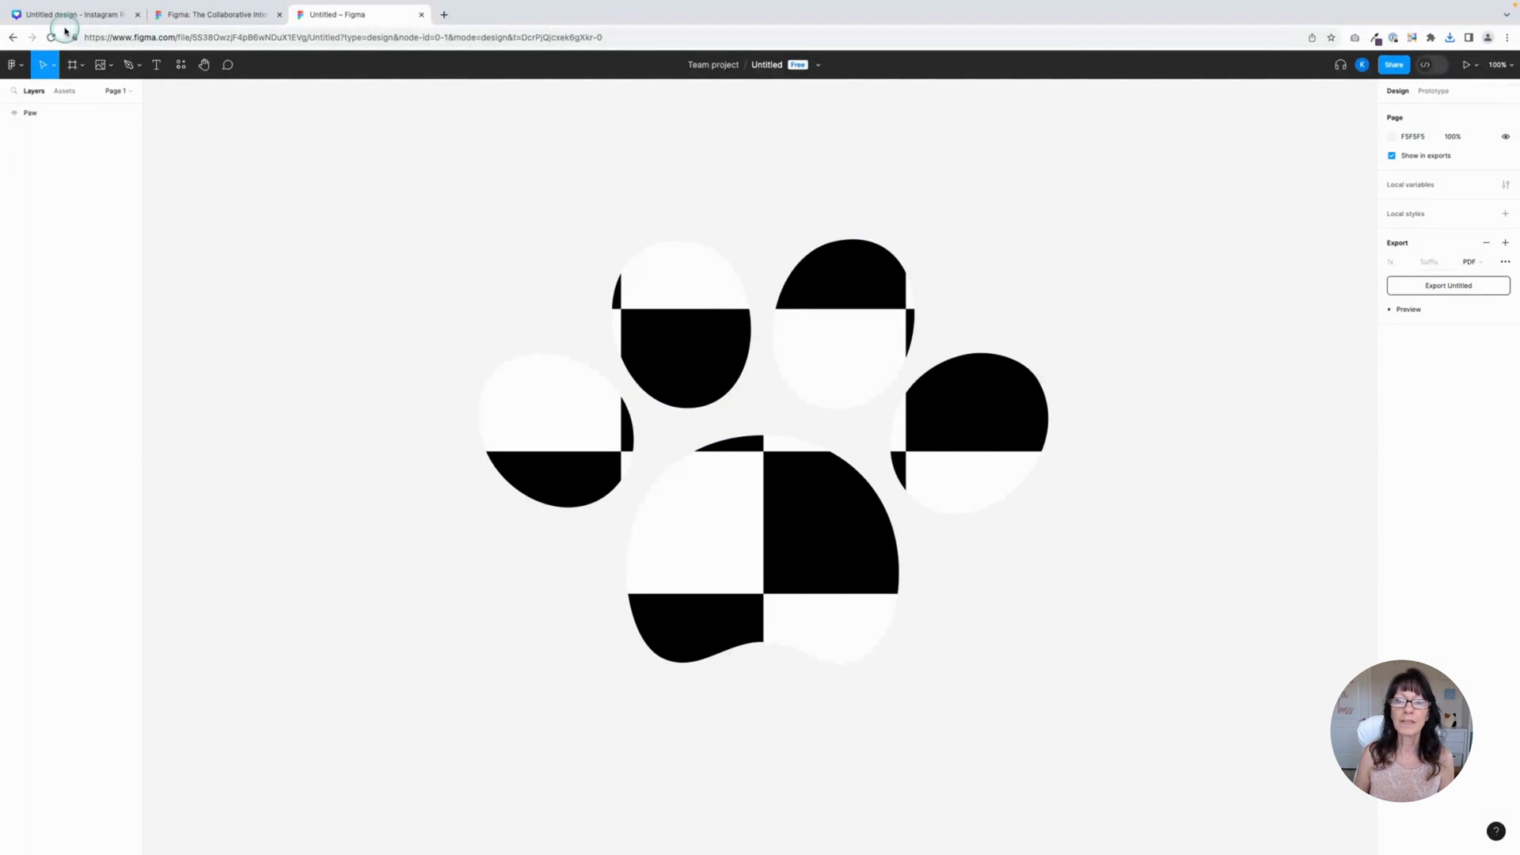
- Switch to Canva, add a blank page, upload the exported Untitled (1).pdf and place it on that page
click(99, 16)
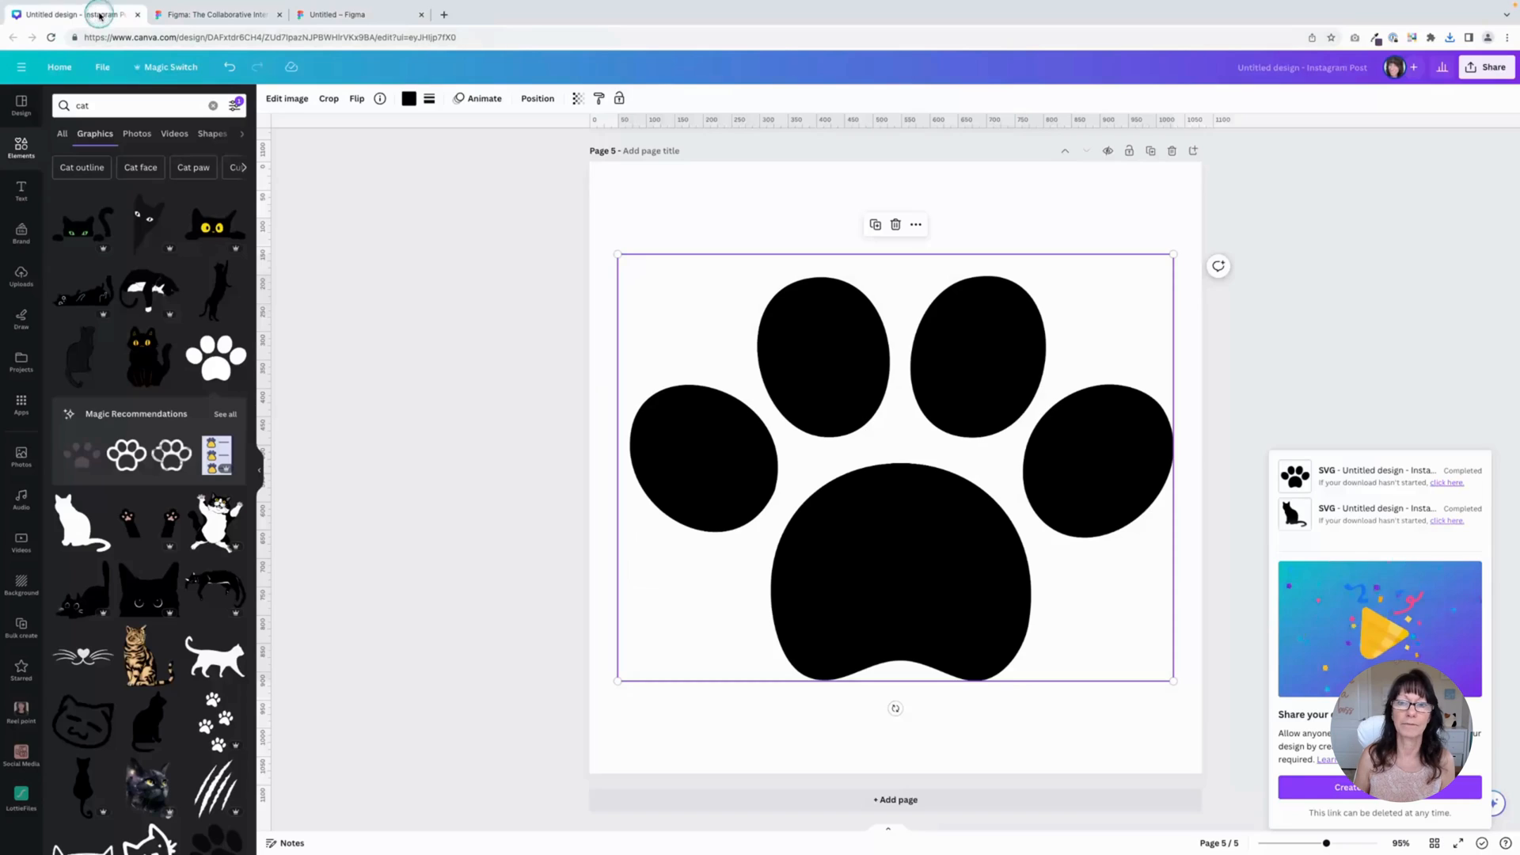
click(807, 798)
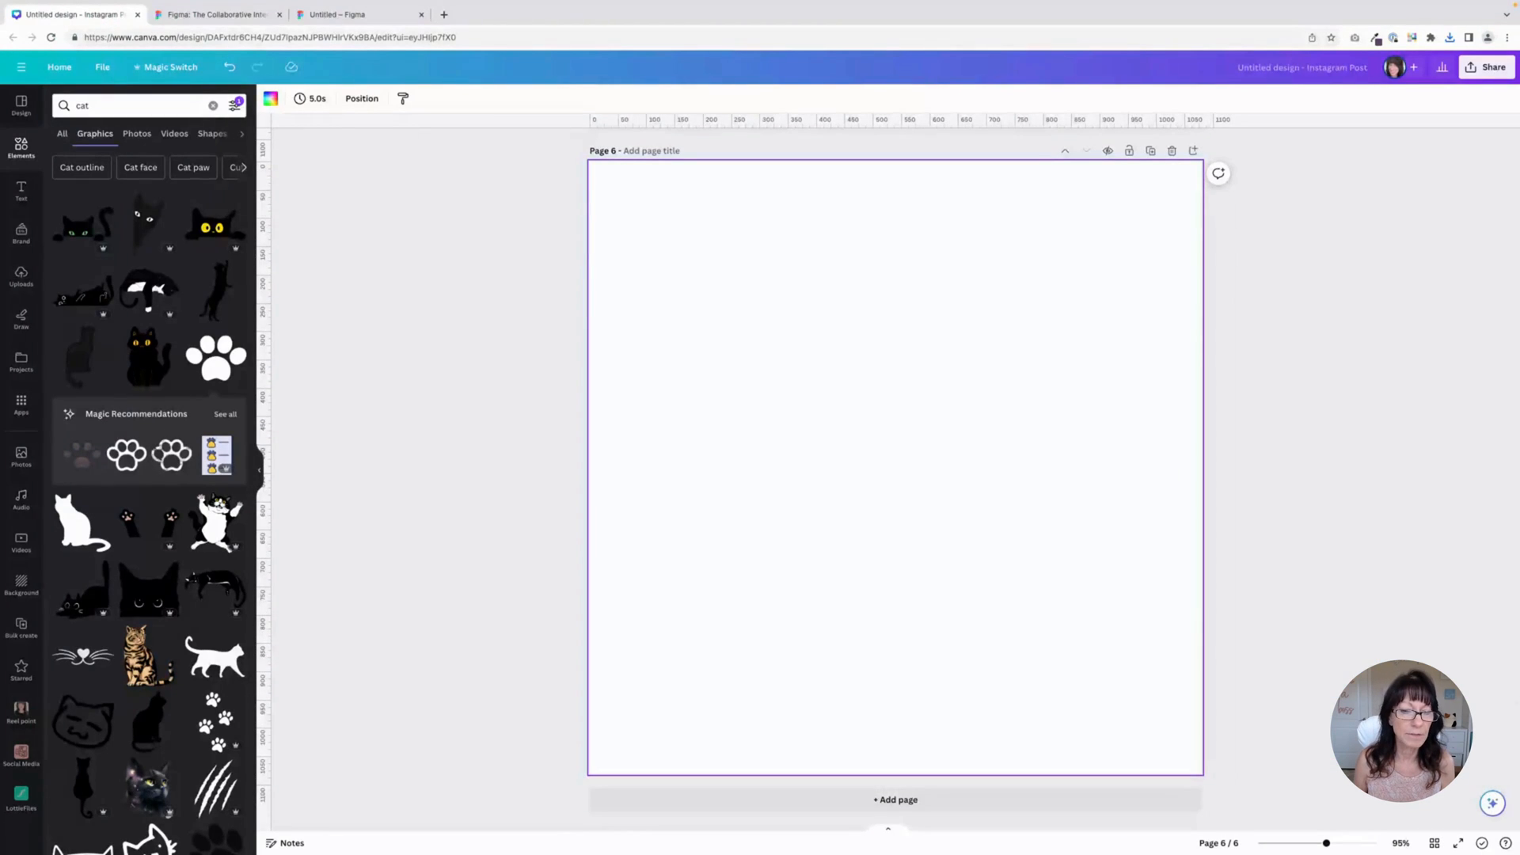
drag(158, 854, 173, 334)
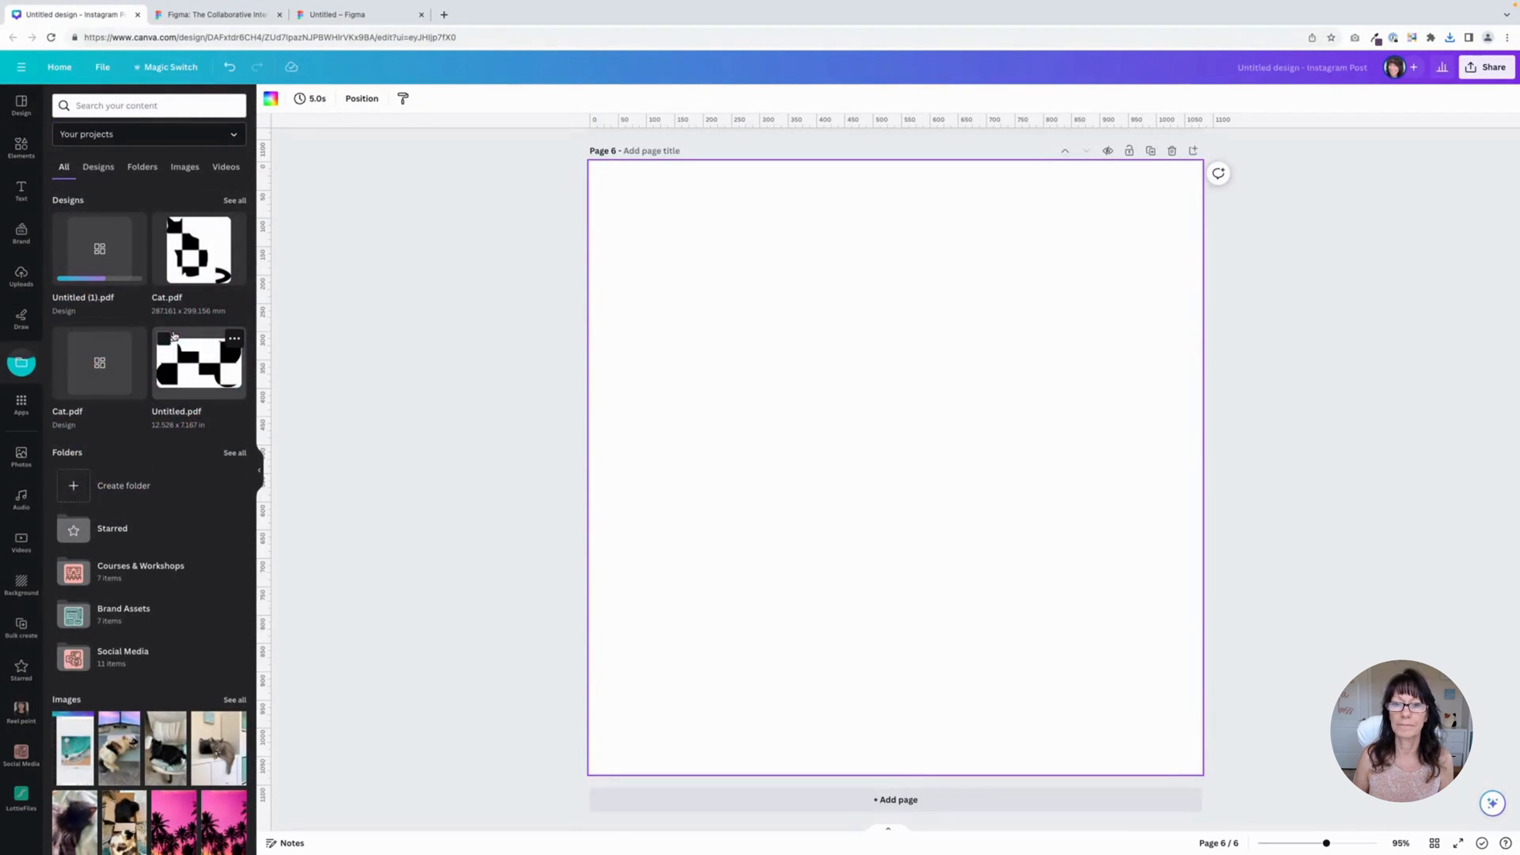
click(99, 247)
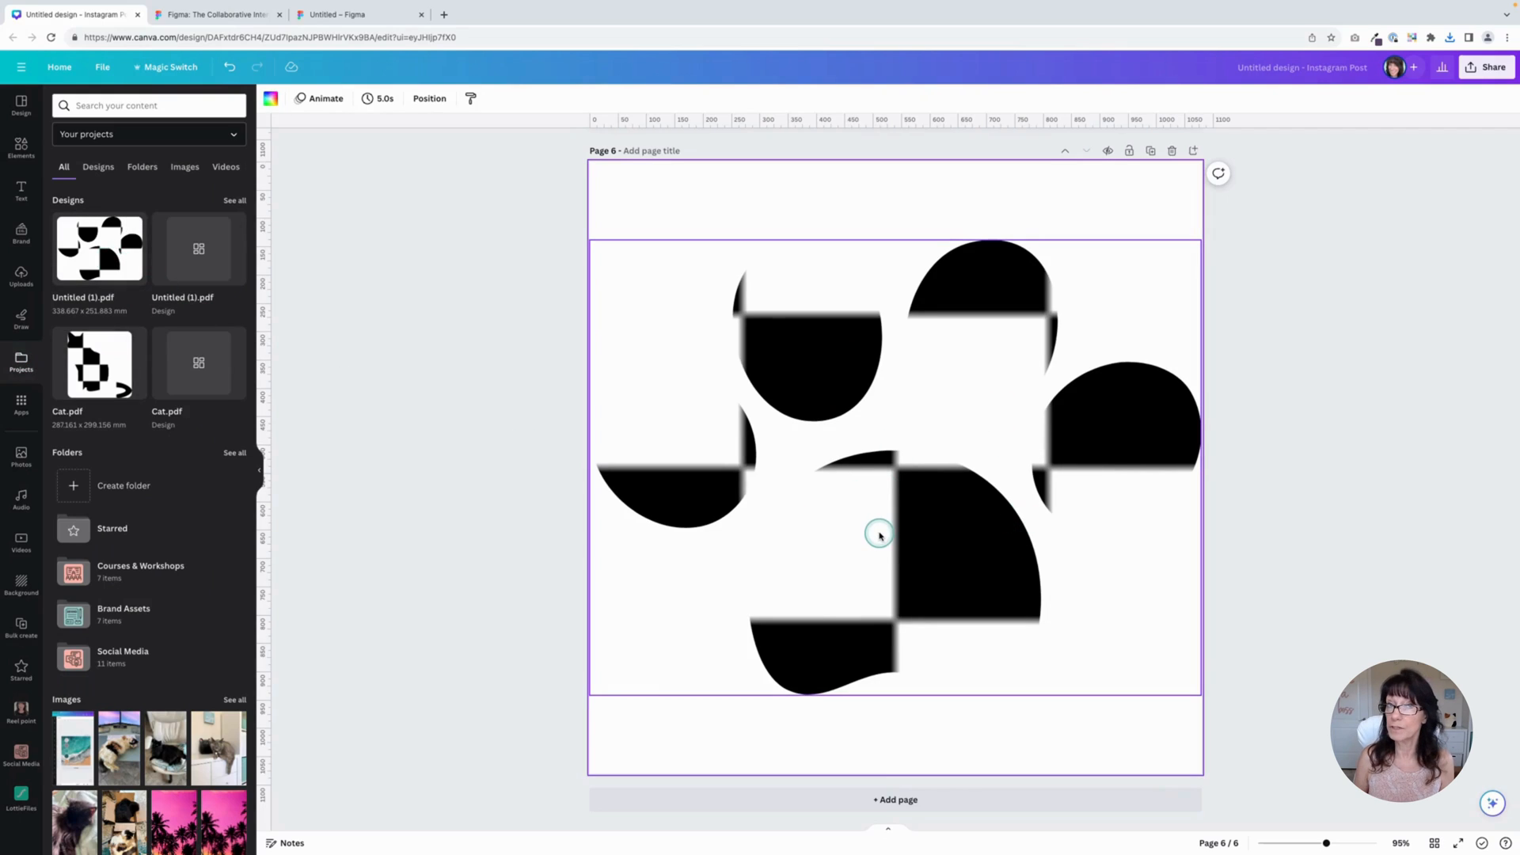
- Detach the checkerboard image from the paw frame and delete it
click(889, 495)
click(915, 210)
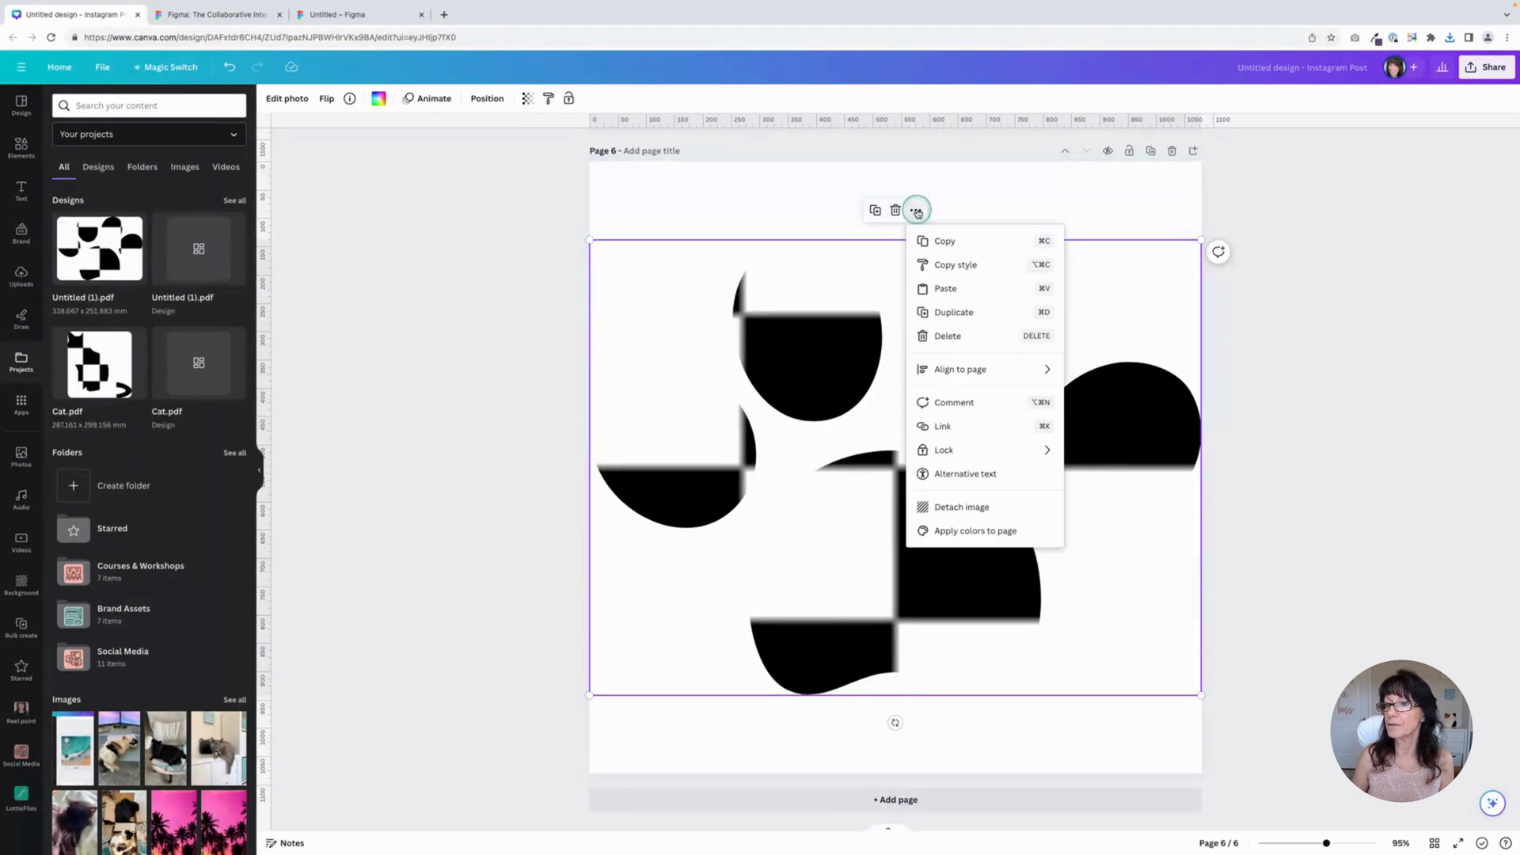
click(980, 512)
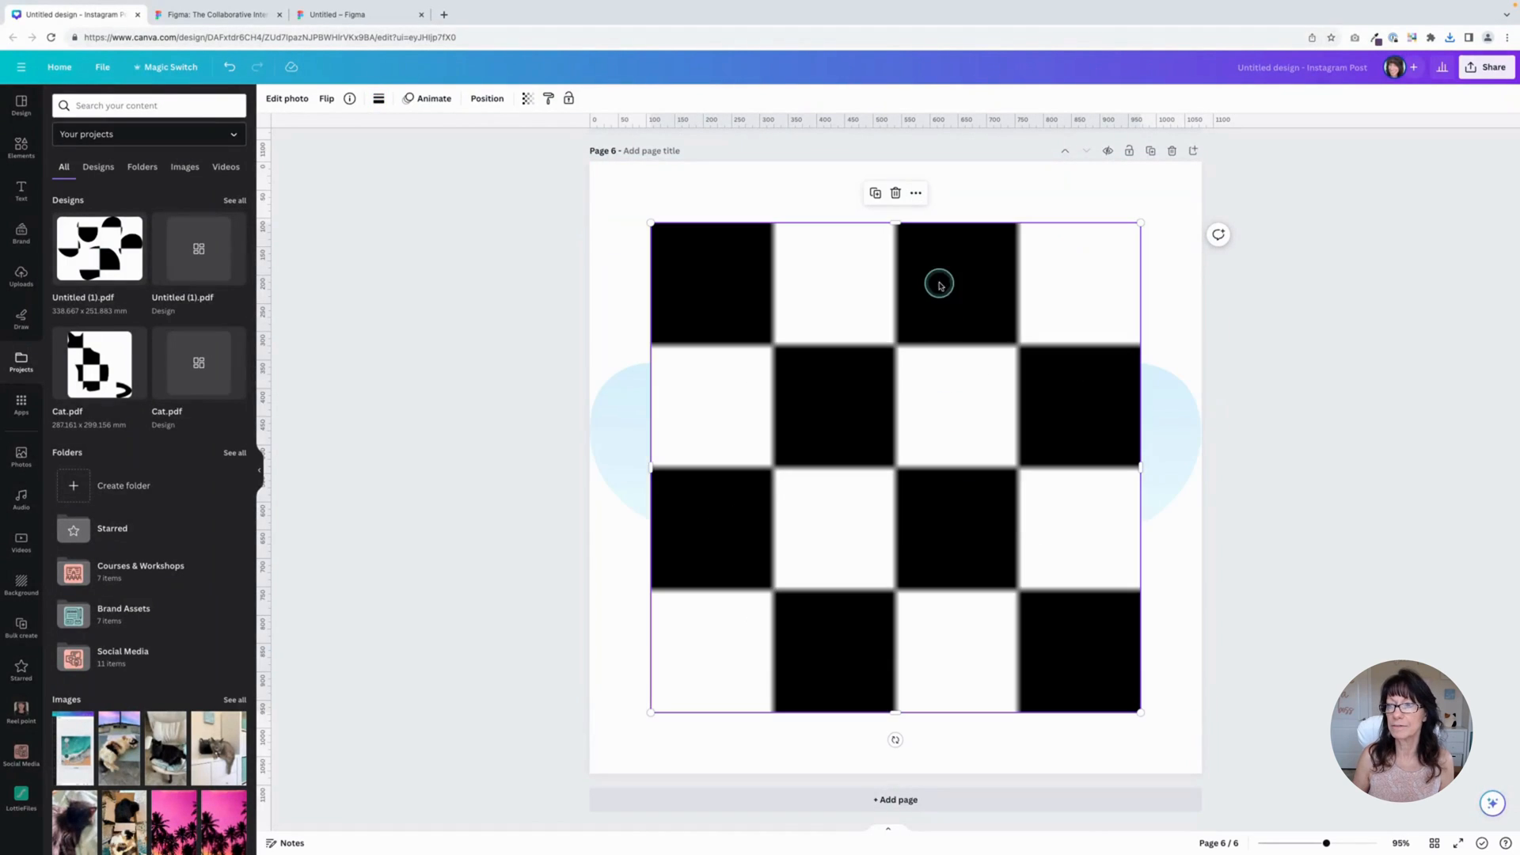
click(904, 381)
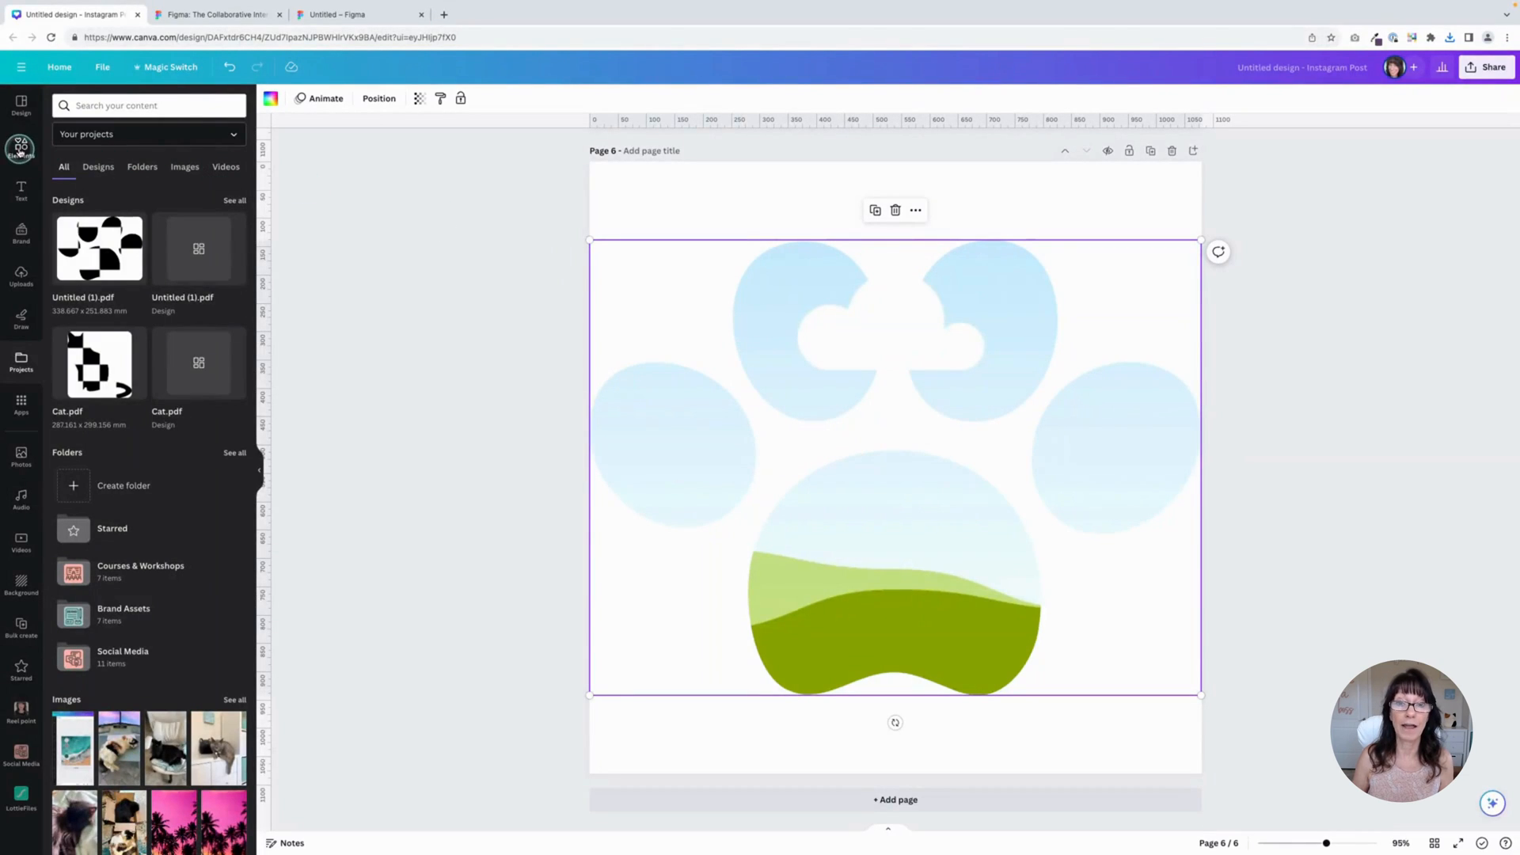
- Search the elements for "dog fur" and browse the photo results
click(21, 147)
click(123, 109)
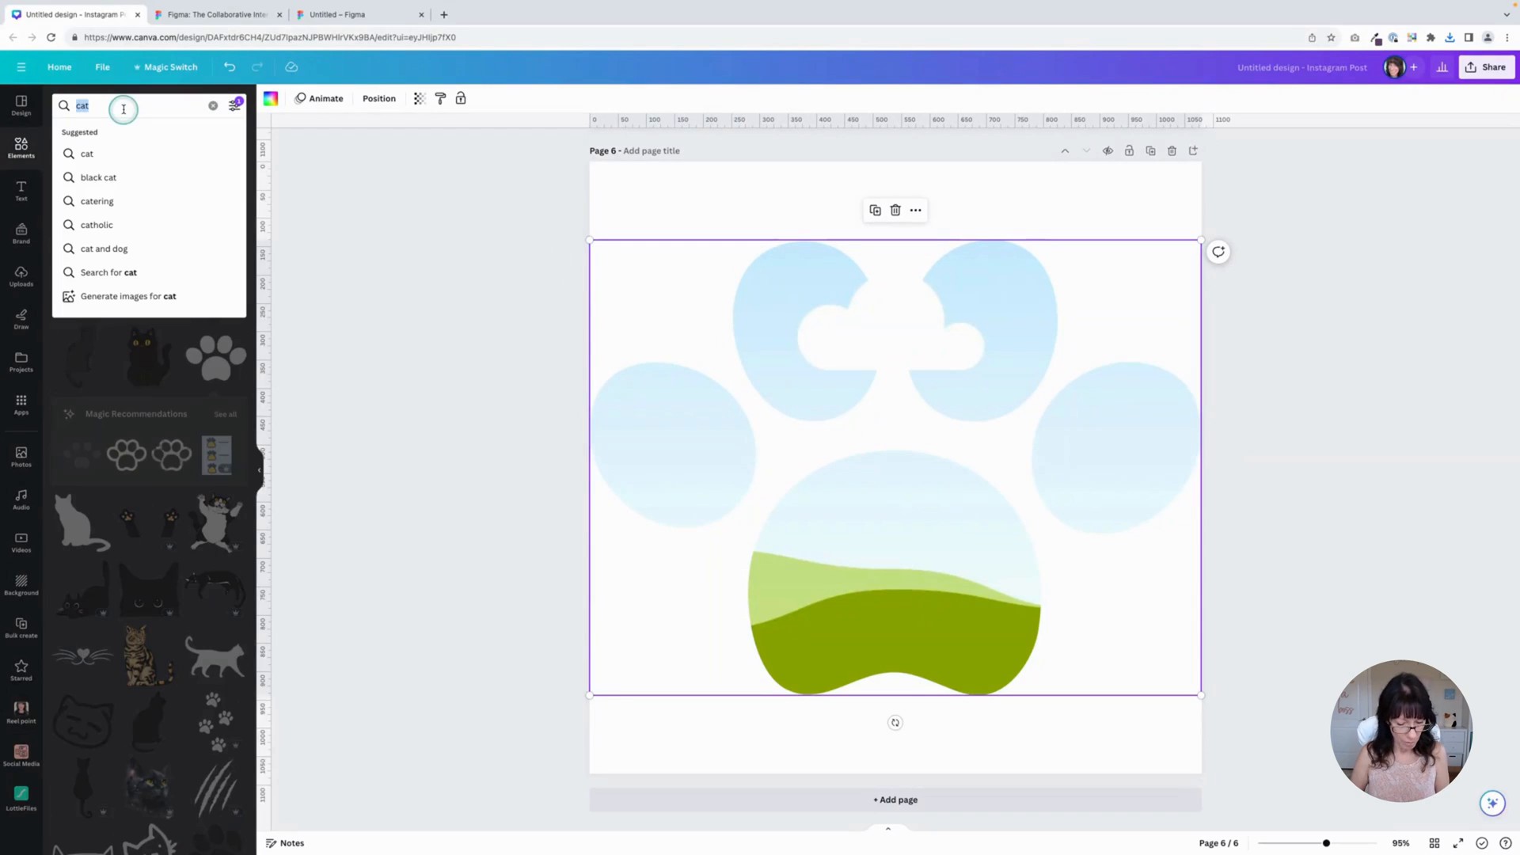
text(dog fur)
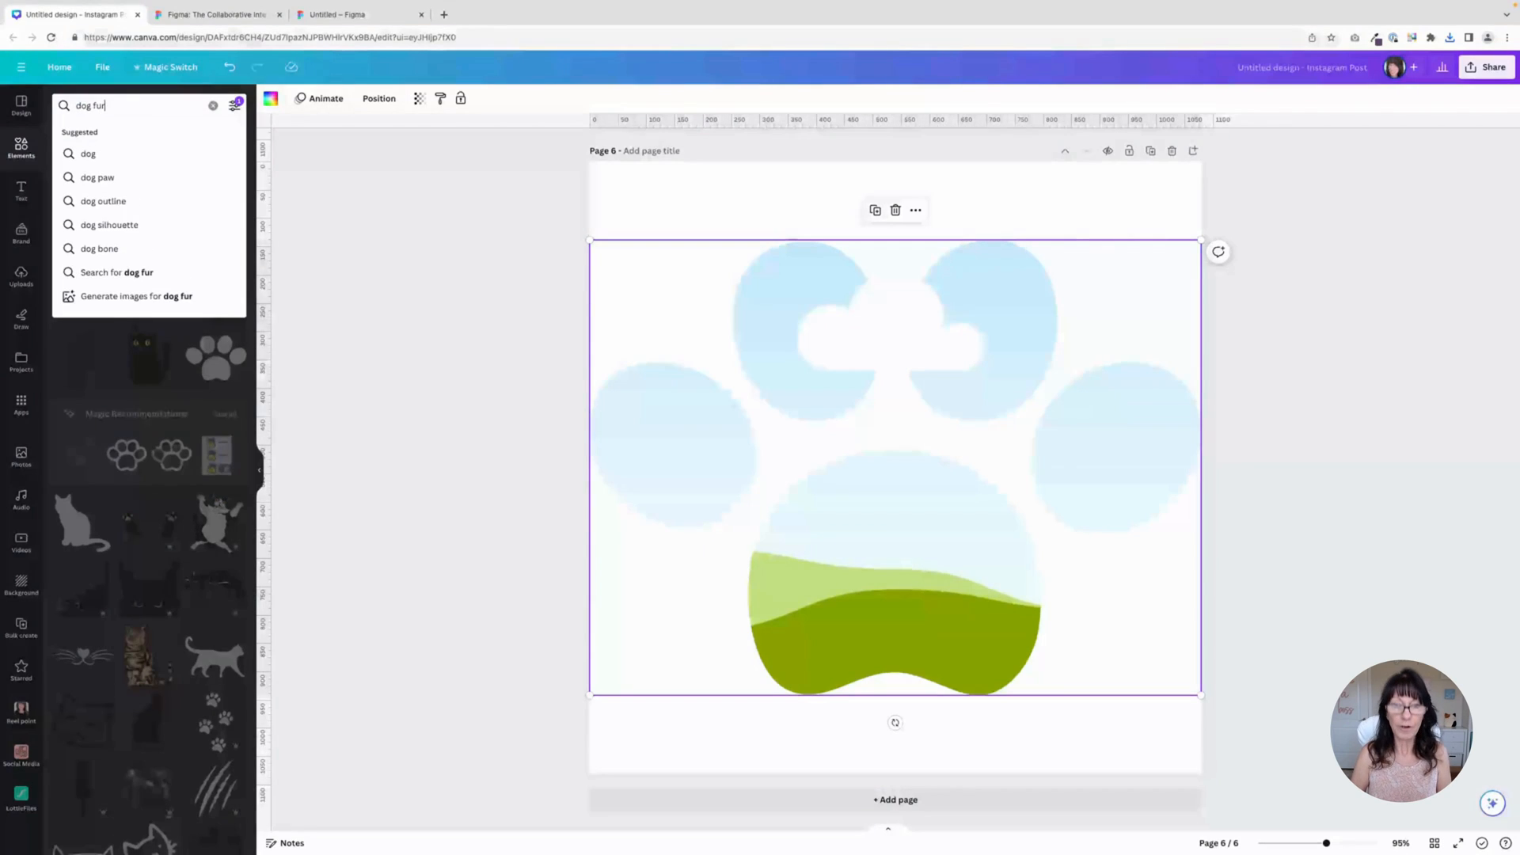
key(Return)
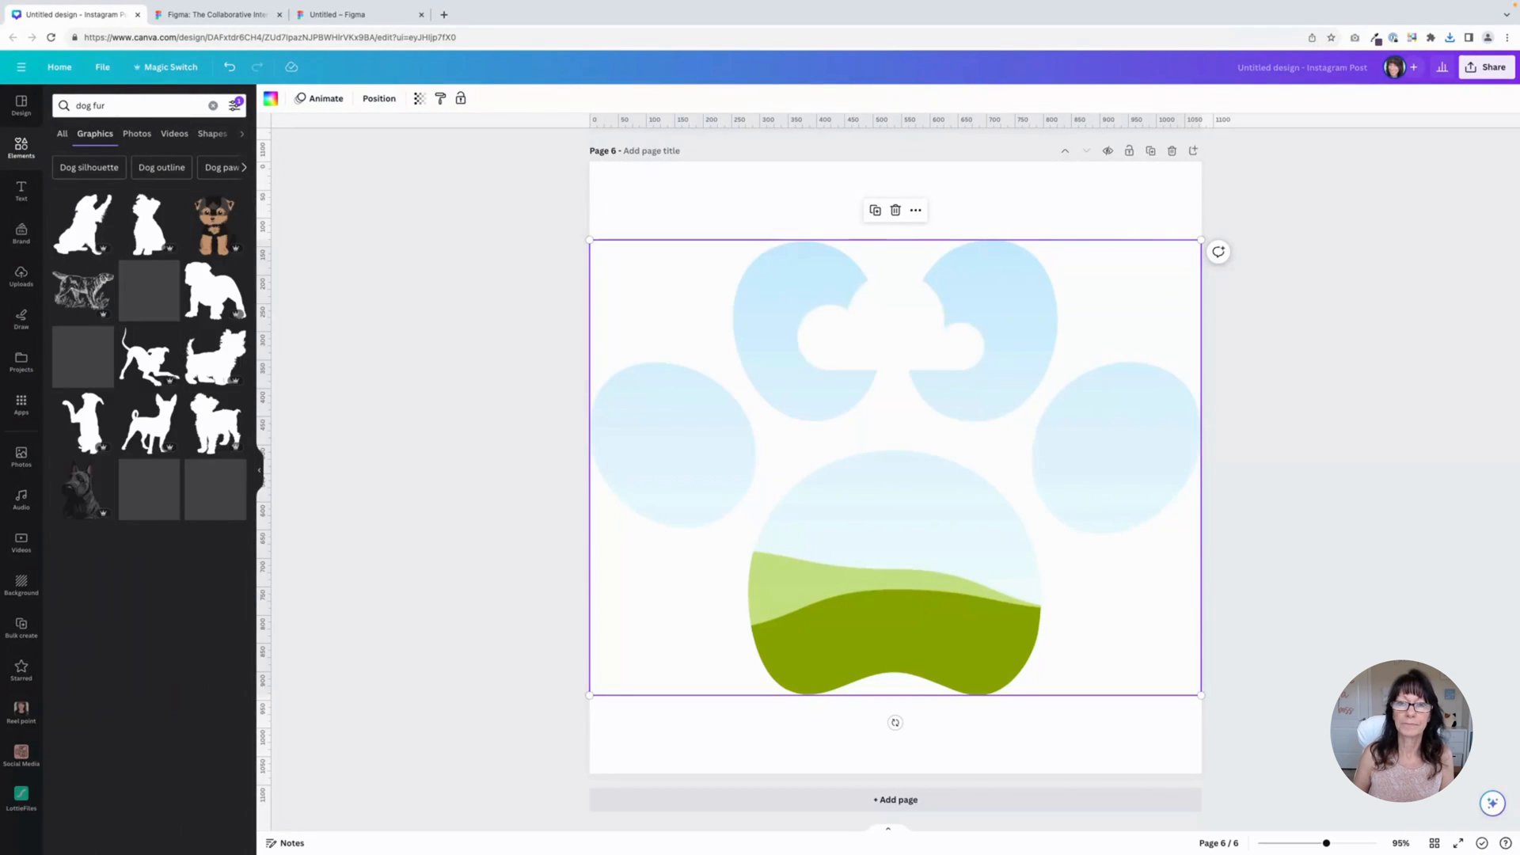
click(136, 134)
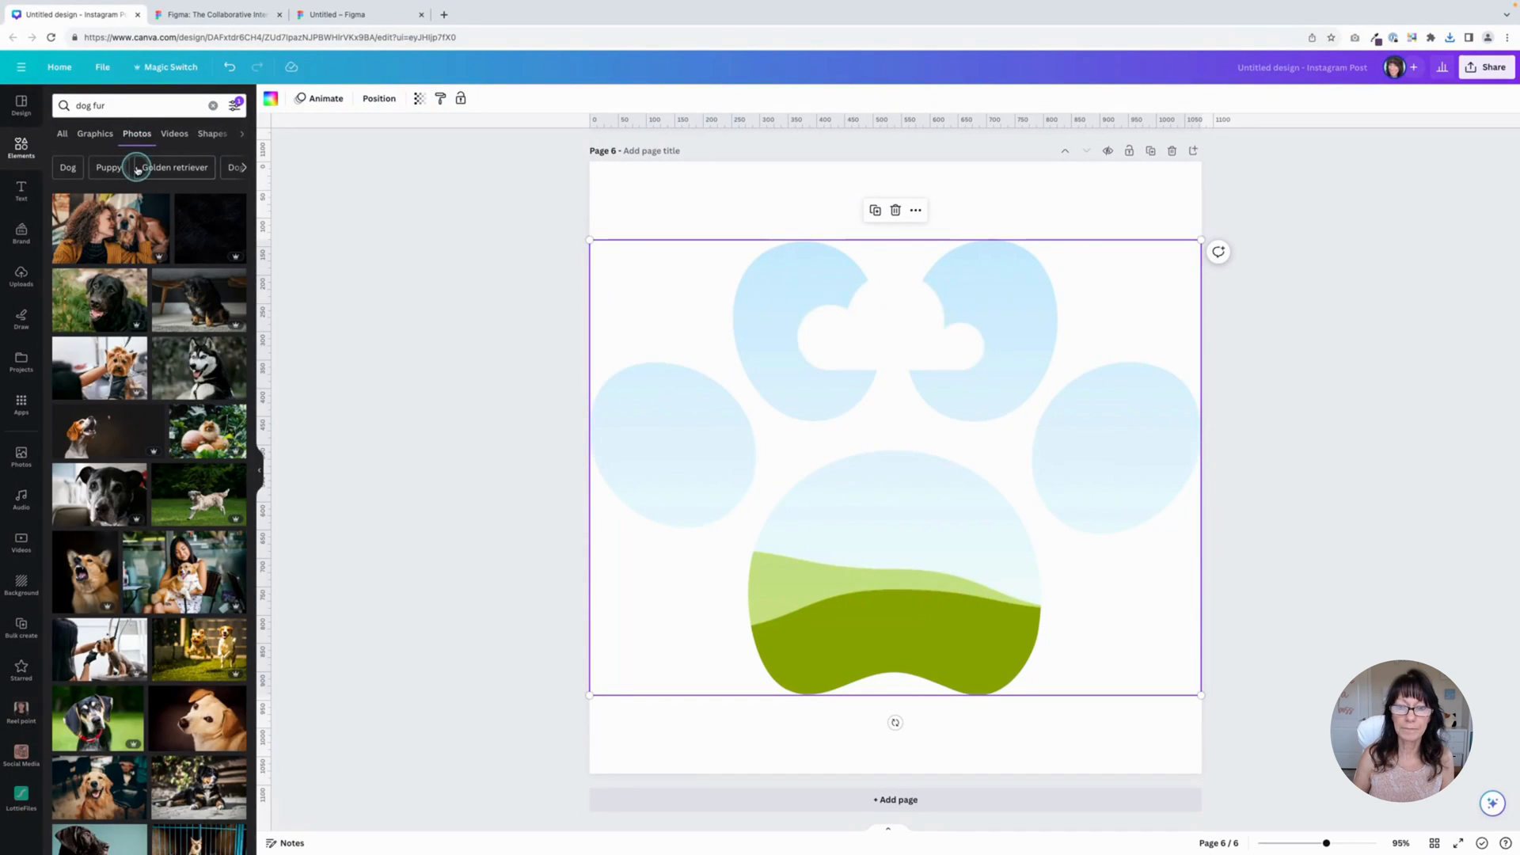
scroll(154, 311, down, 1)
scroll(155, 310, up, 2)
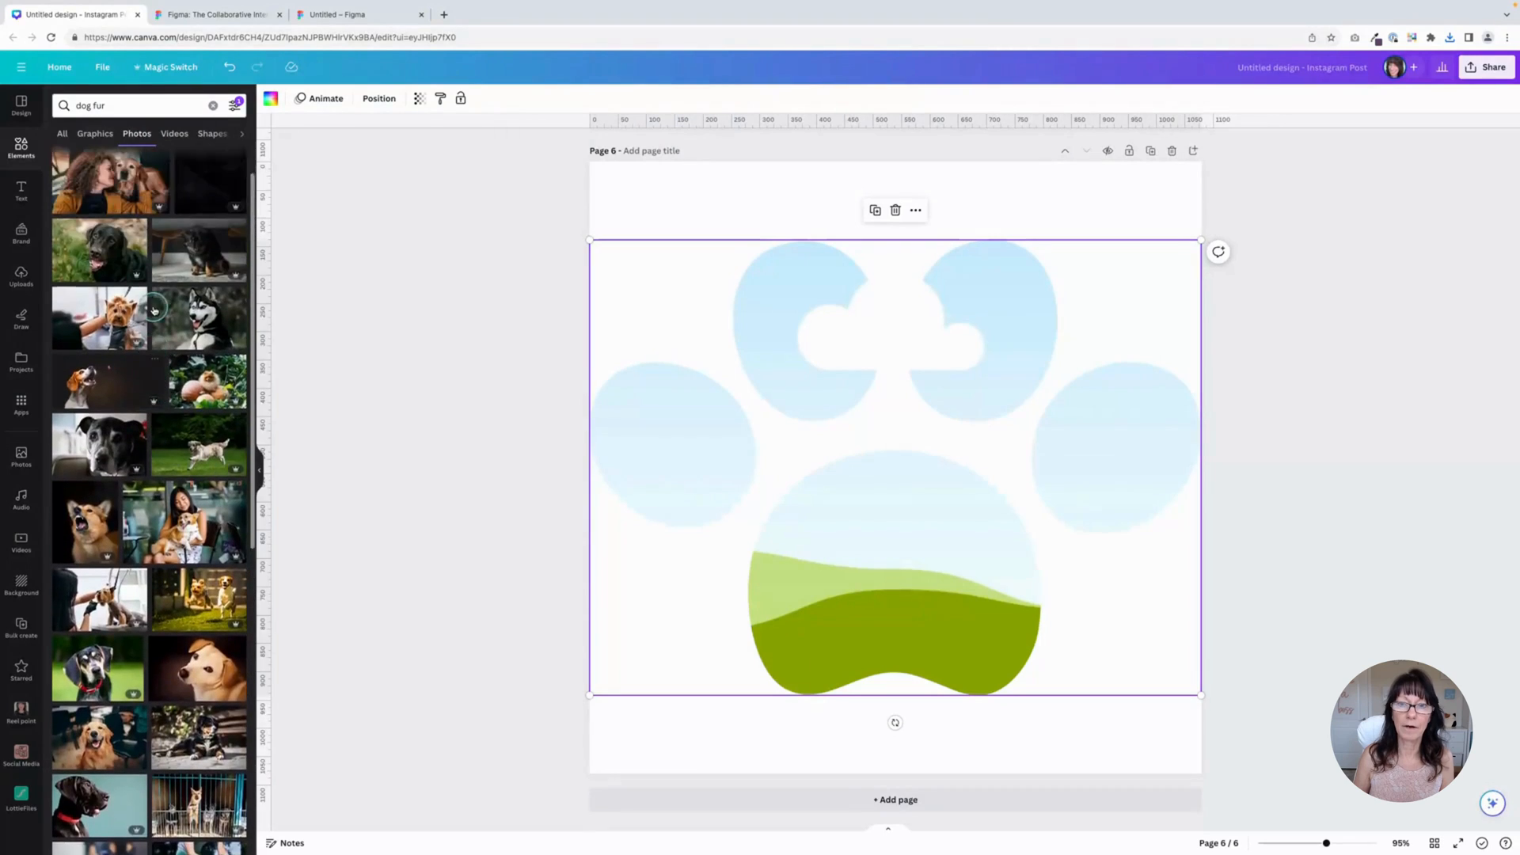
- Clear the search's color filter and fill the paw frame with the close-up golden-brown fur photo
click(134, 102)
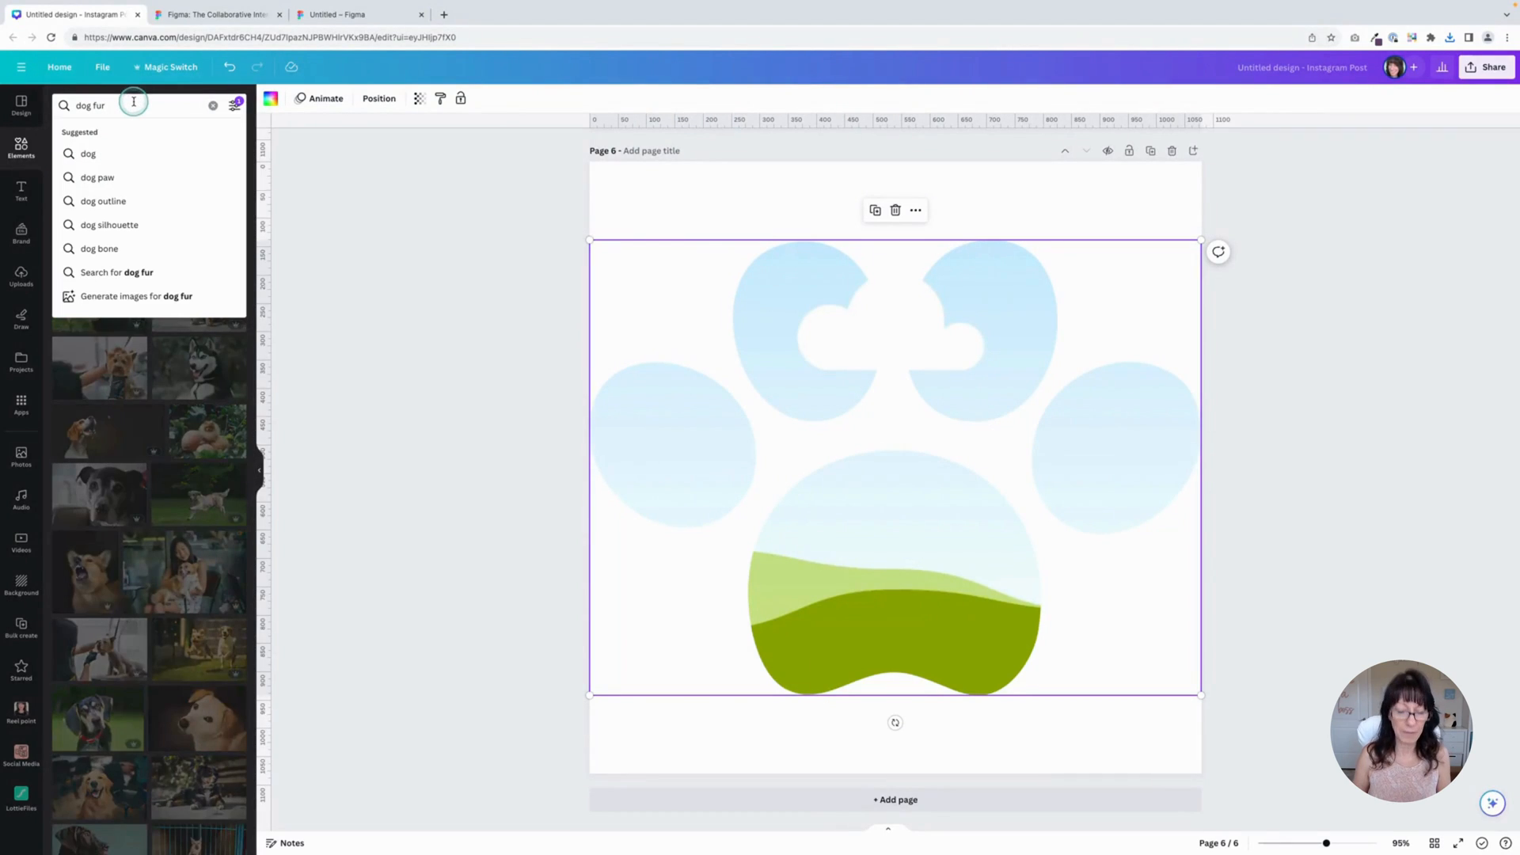
click(236, 106)
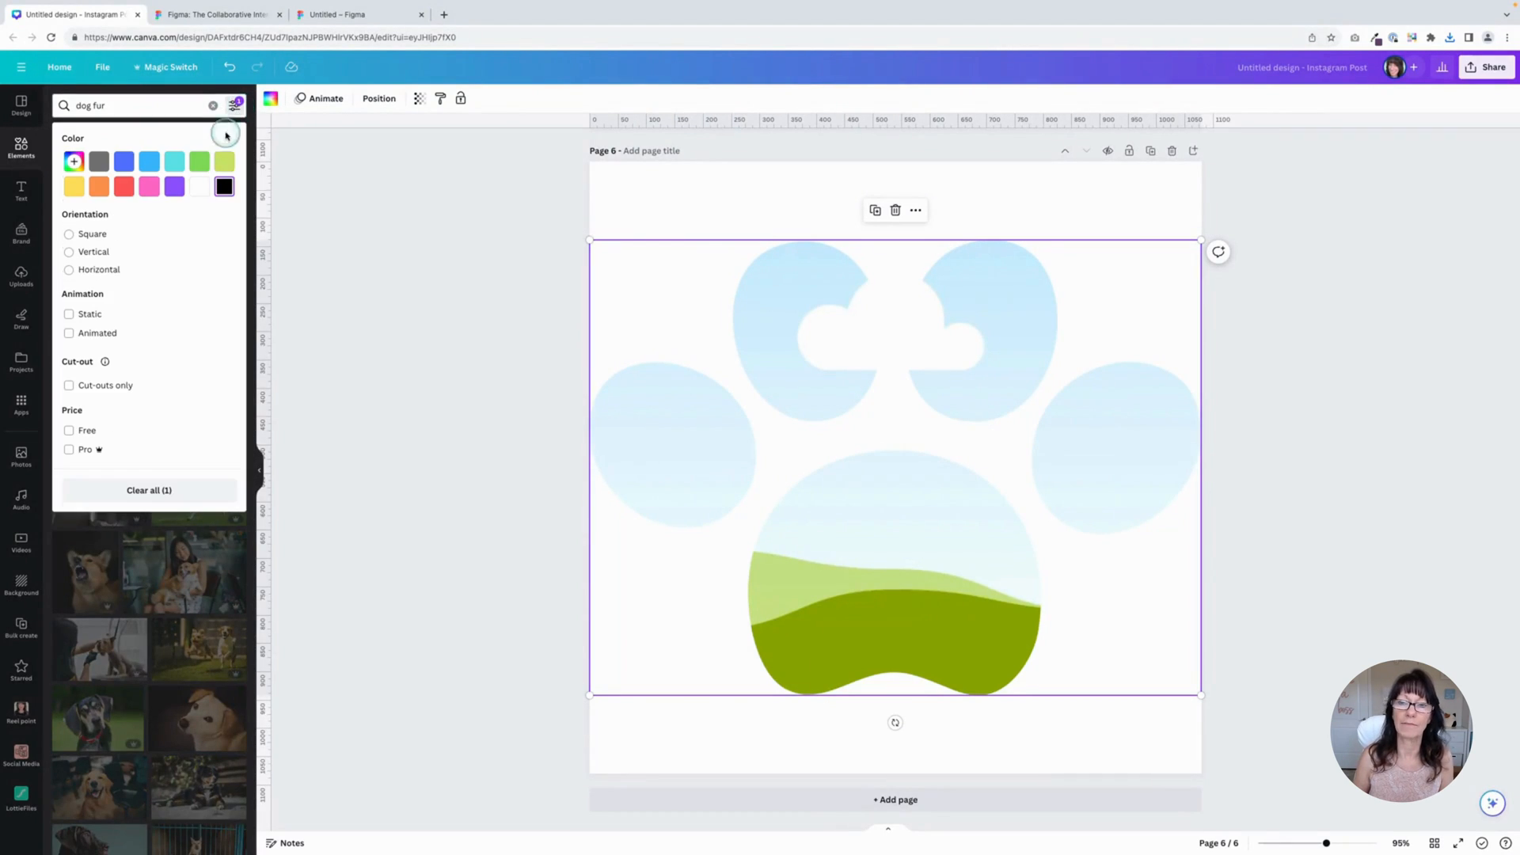
click(149, 492)
click(321, 271)
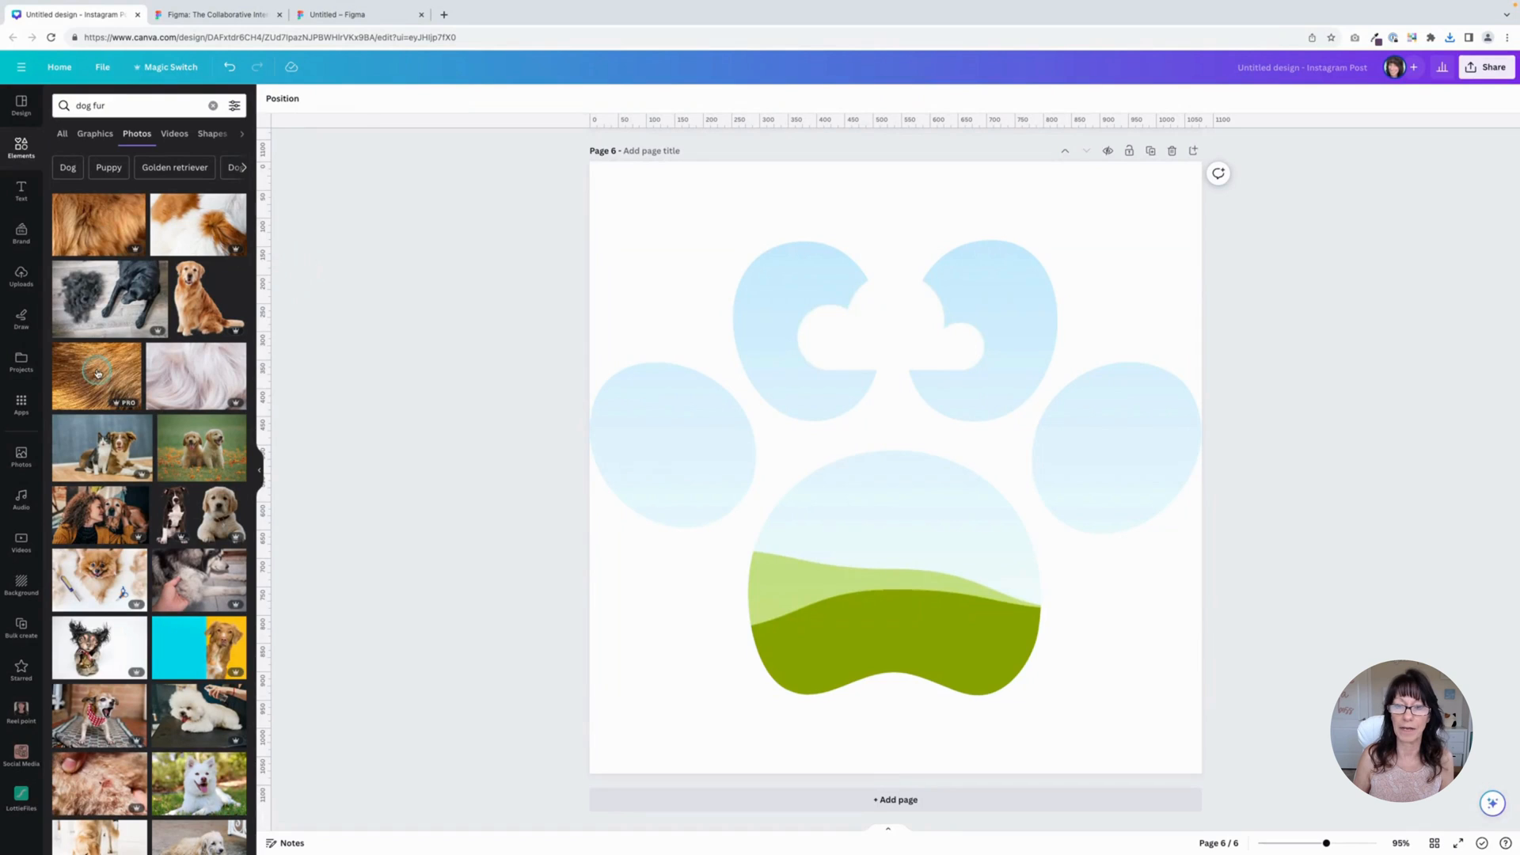
drag(96, 377, 647, 441)
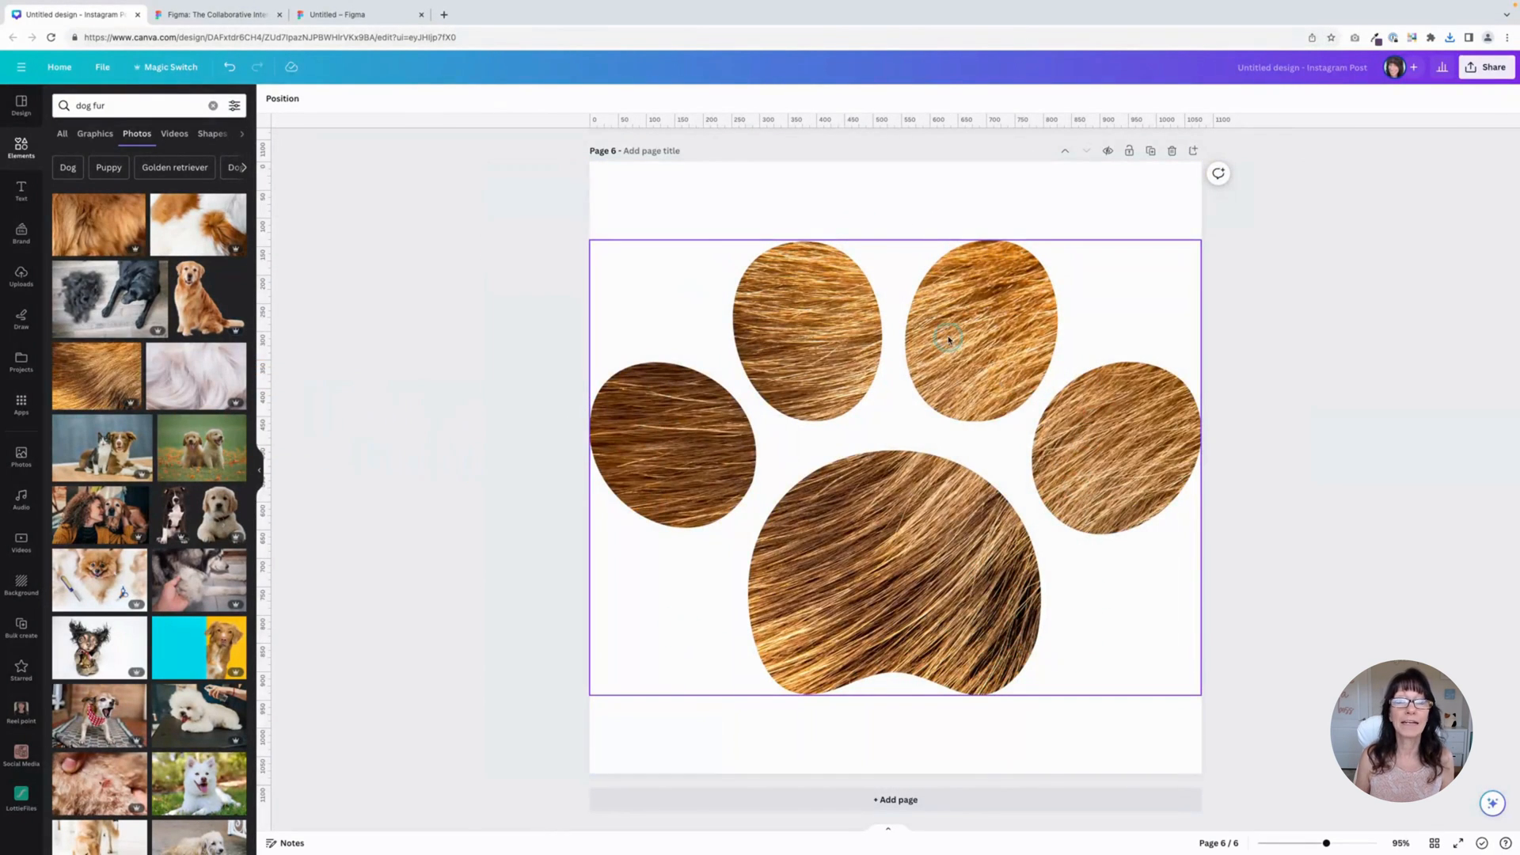
click(562, 369)
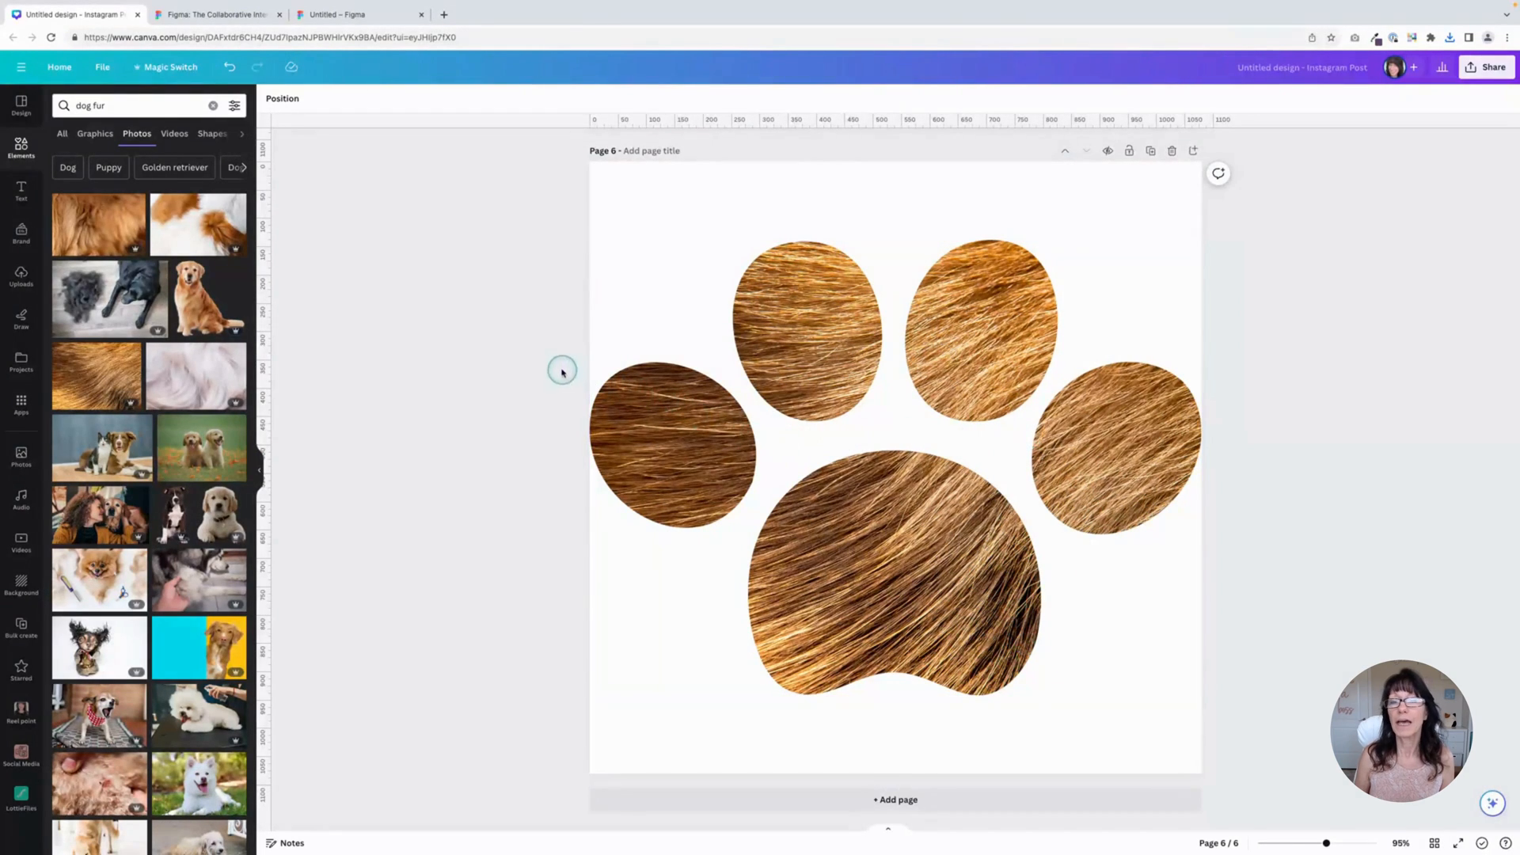
- Switch back to the Figma file and delete the checkered paw from the canvas
click(381, 14)
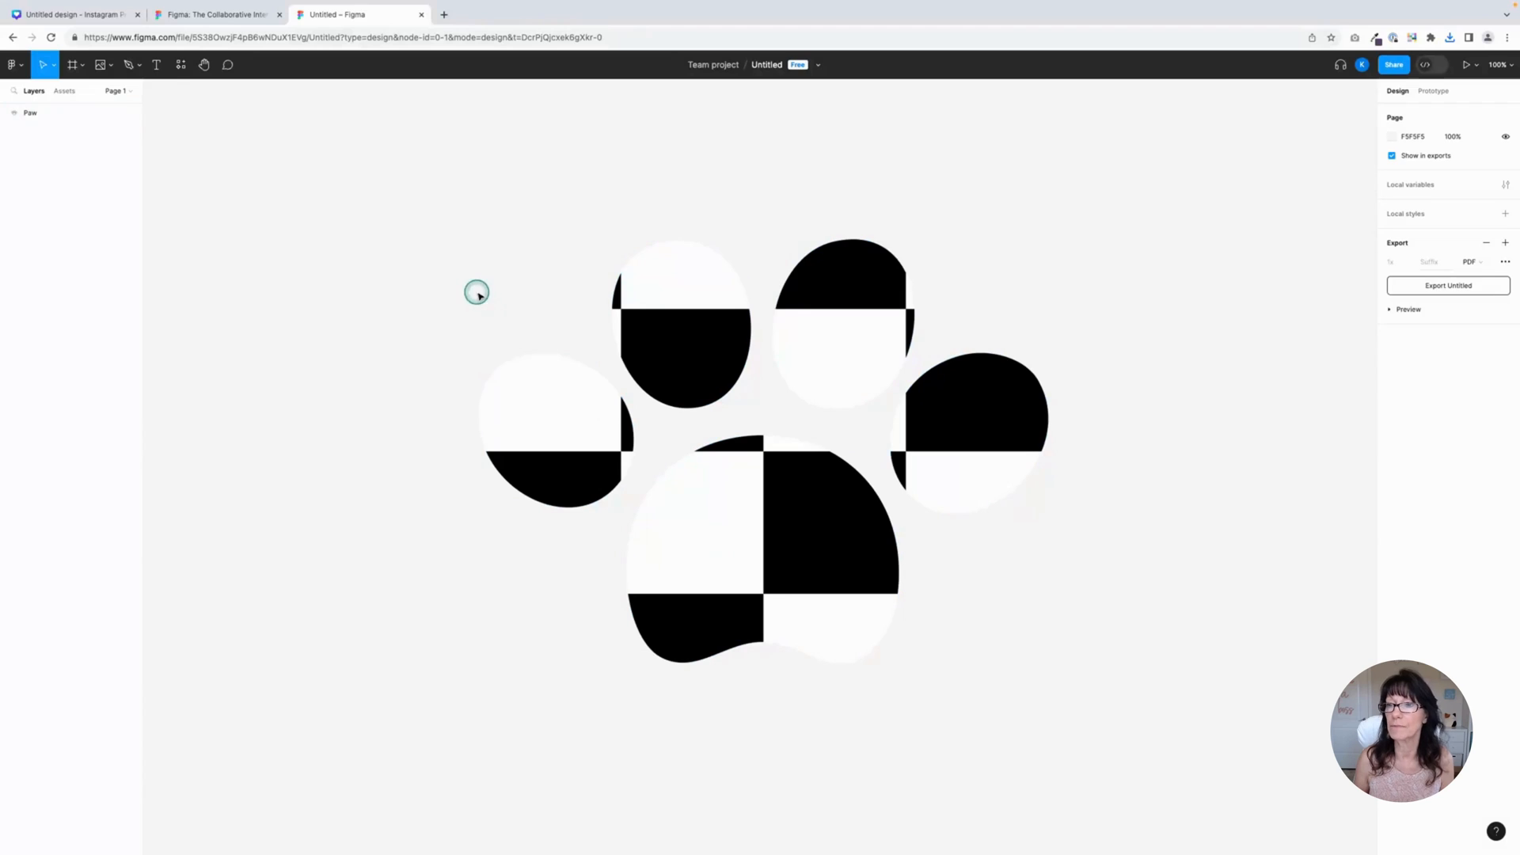
drag(400, 177, 1086, 722)
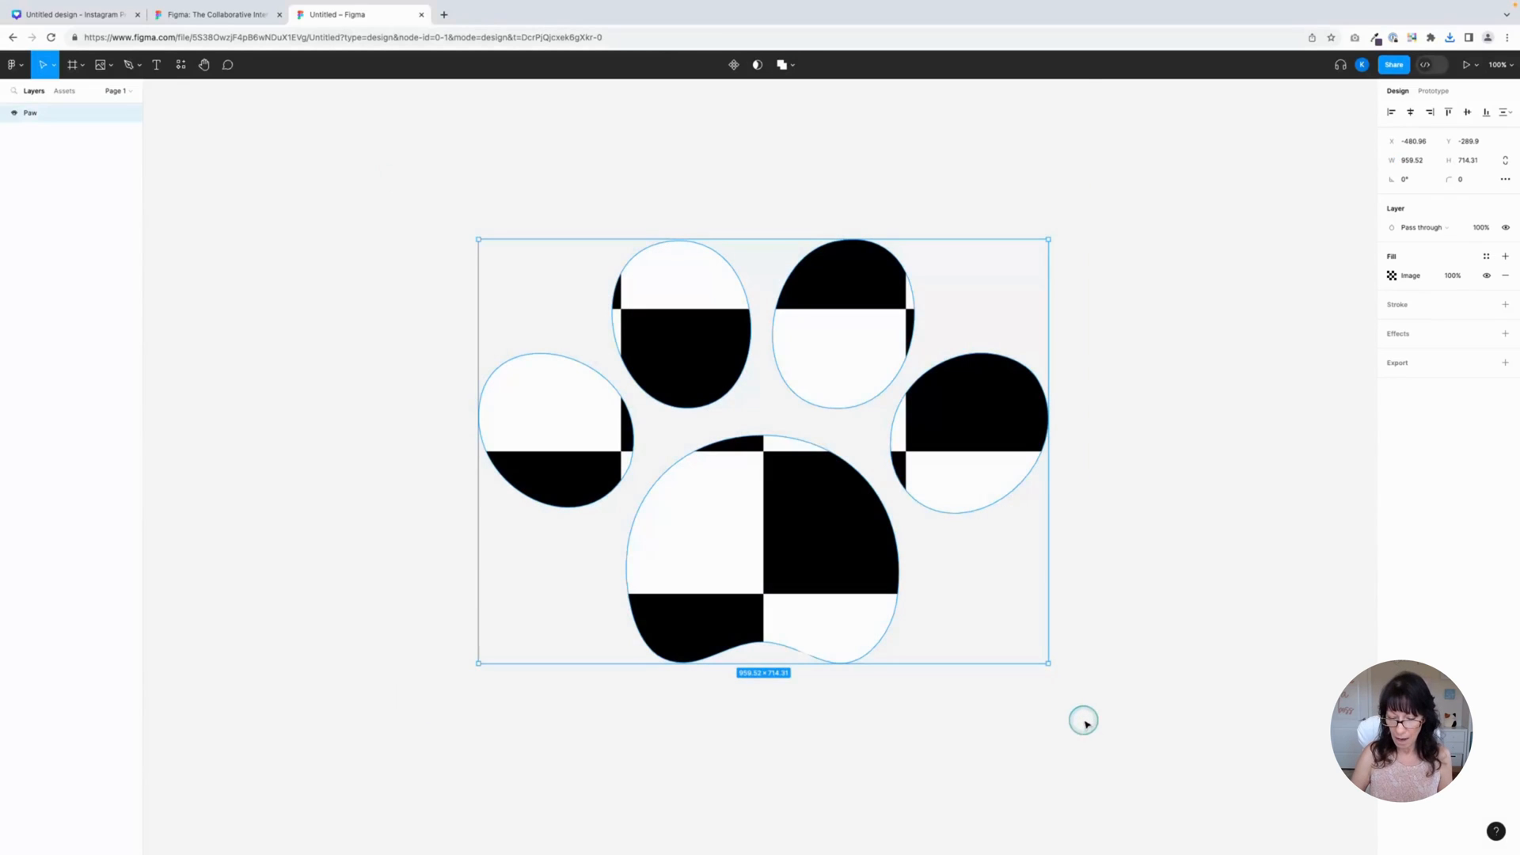
key(Delete)
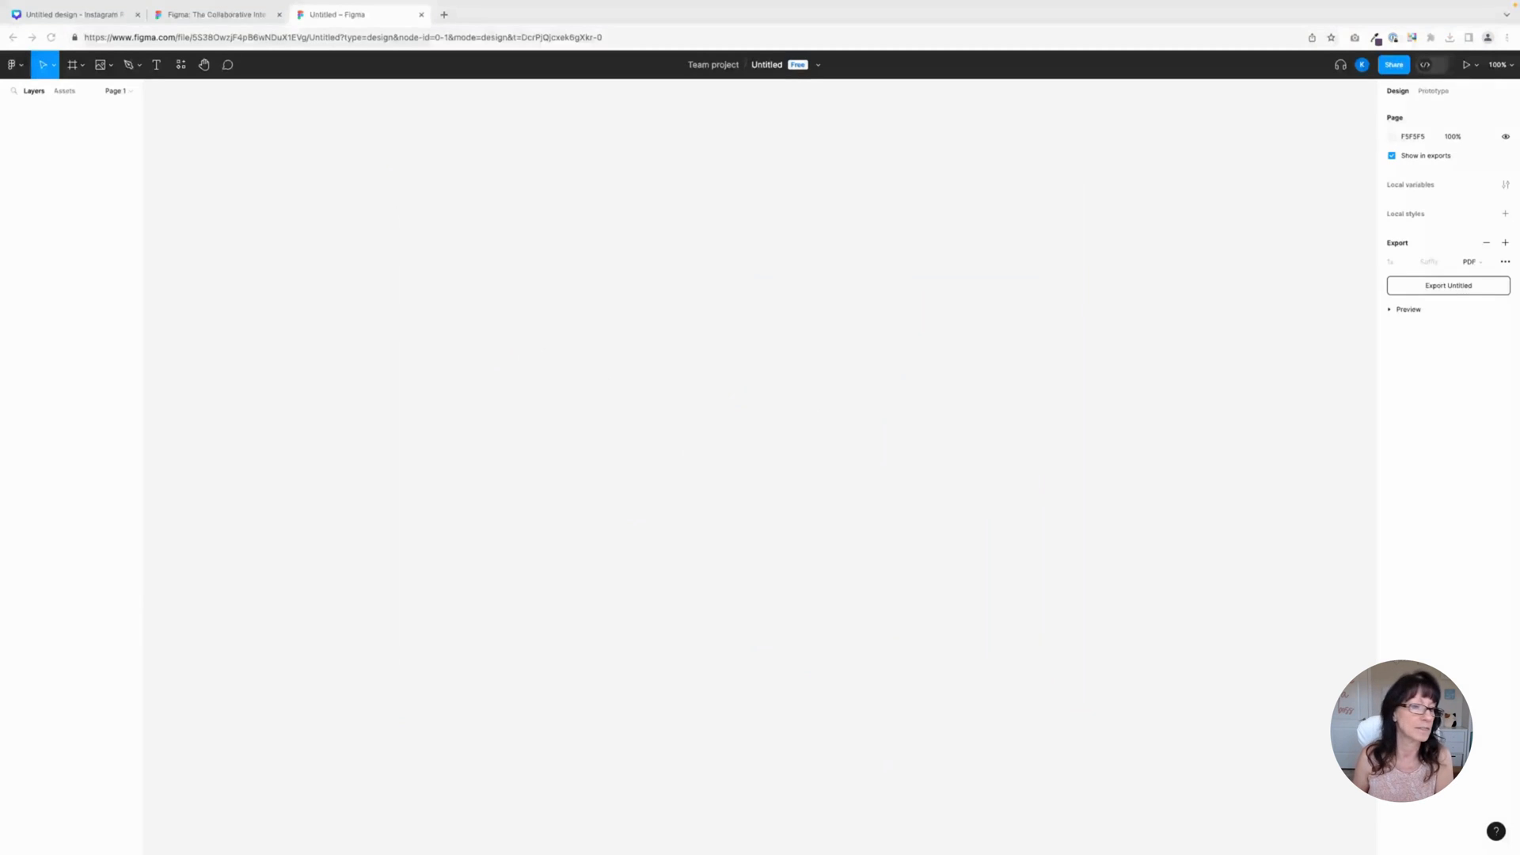
- Import the Creative Kat Logo 3color graphic onto the empty canvas and expand its frame and group in the layer list
drag(590, 515, 758, 420)
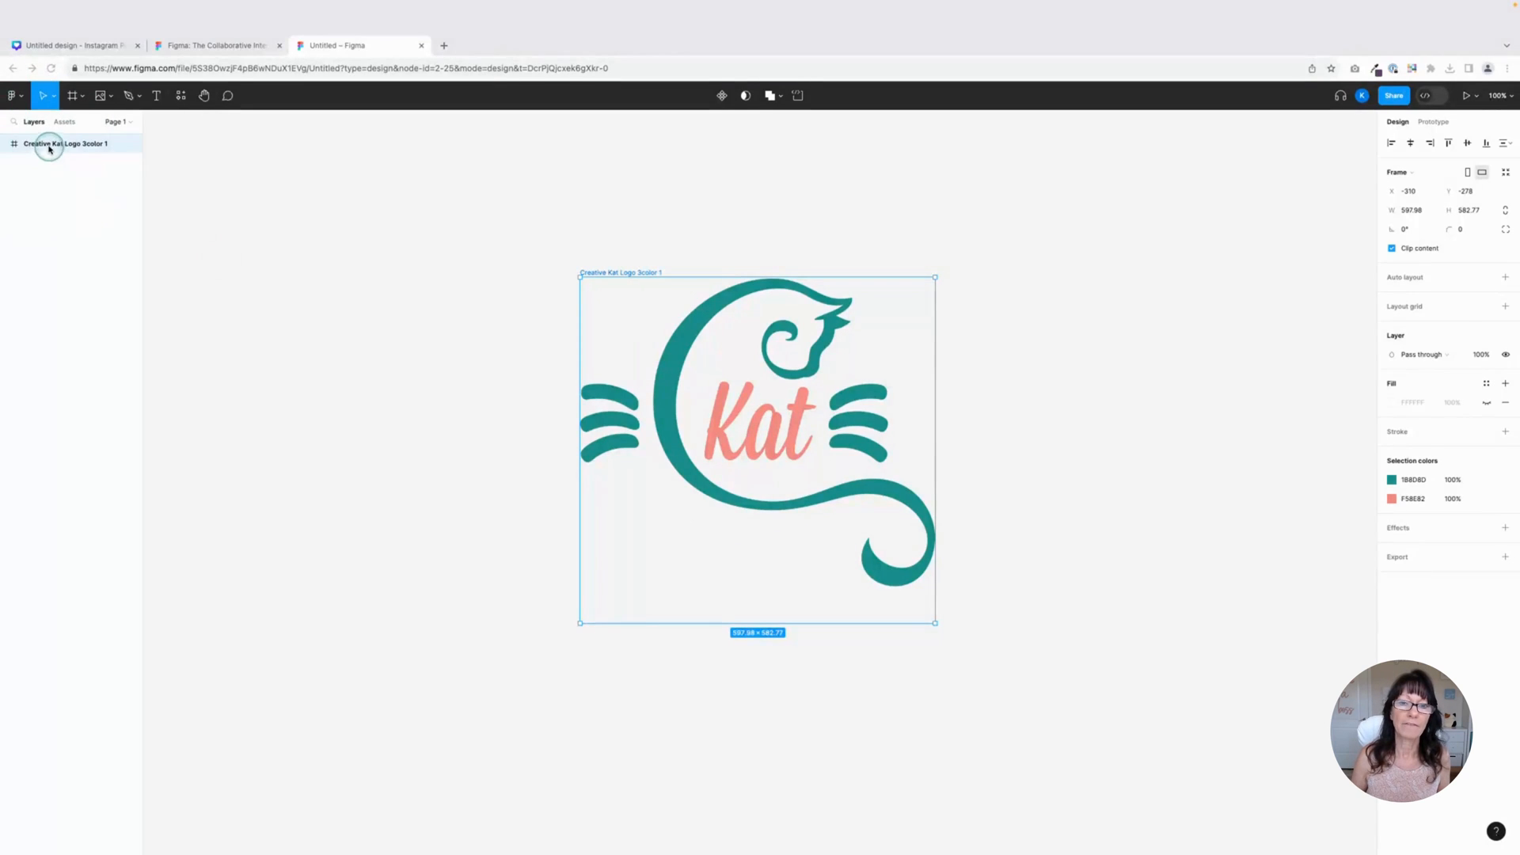
click(5, 114)
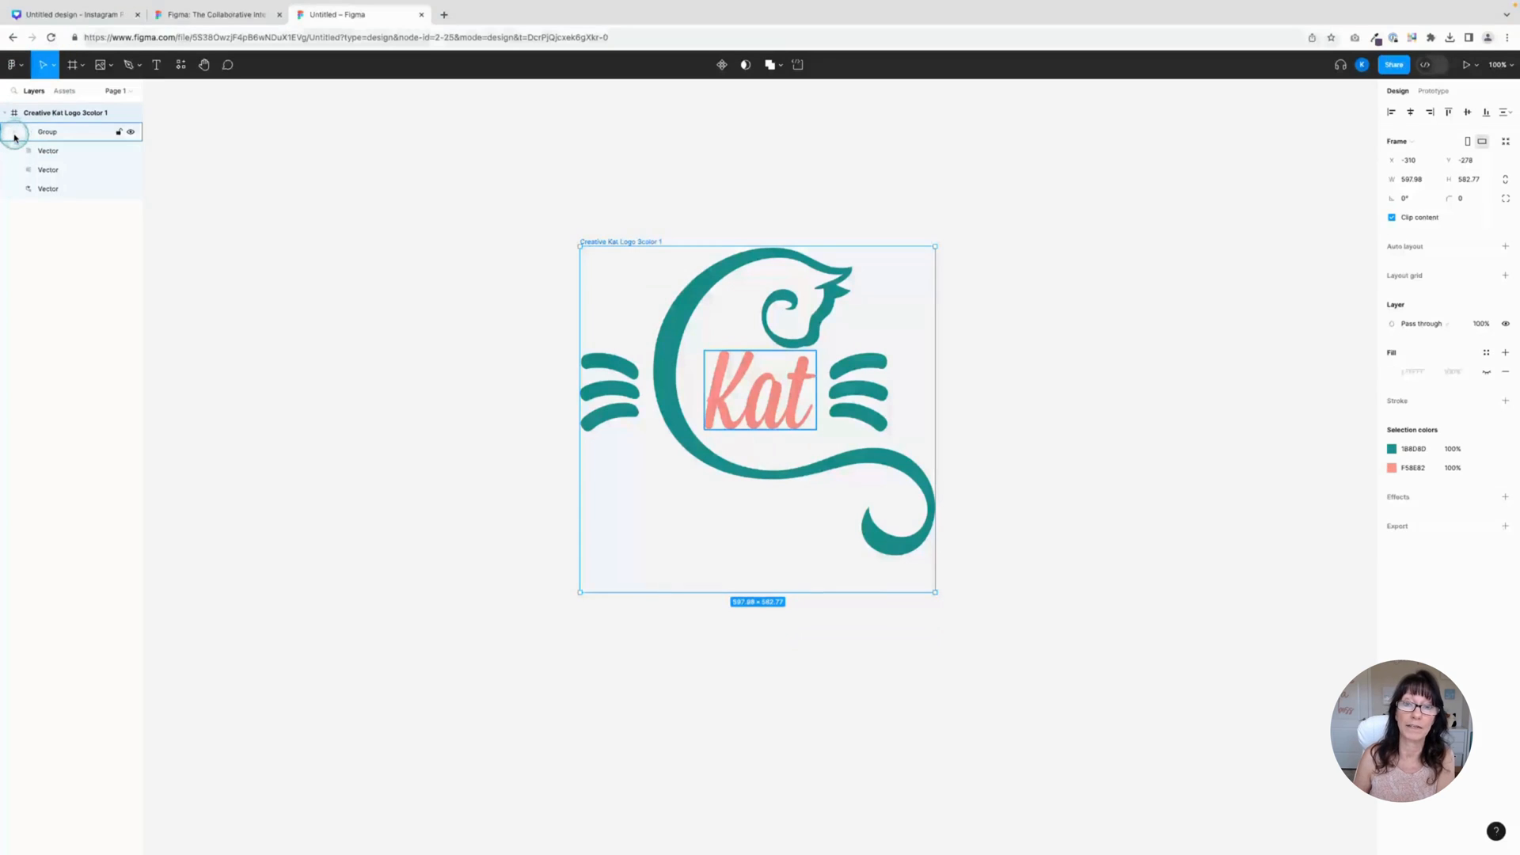
click(14, 132)
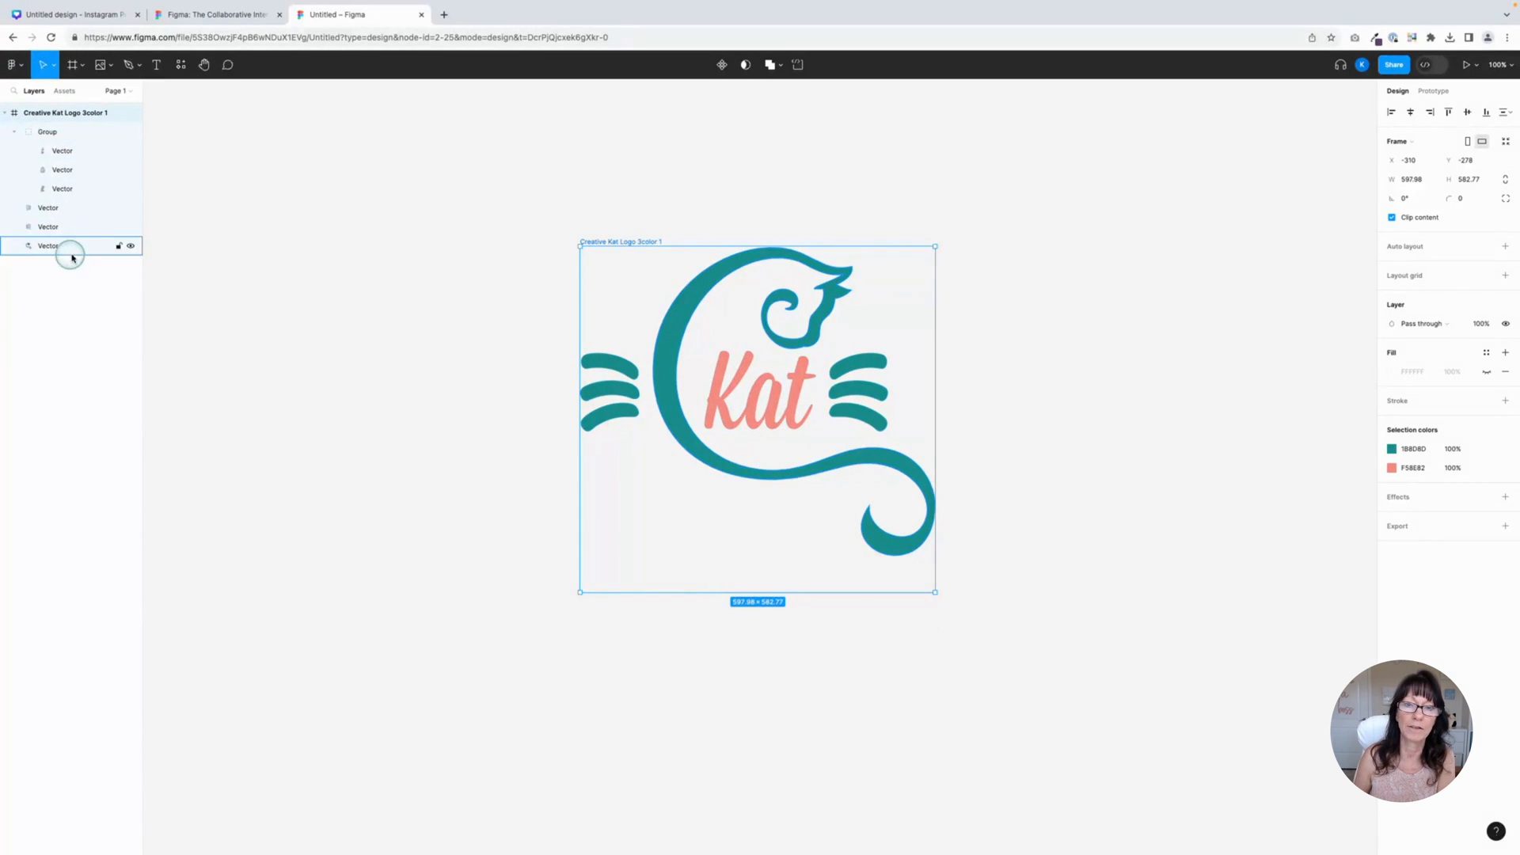
- Hide and show the last two vectors in the logo frame to examine which part of the logo each one holds
click(131, 247)
click(132, 247)
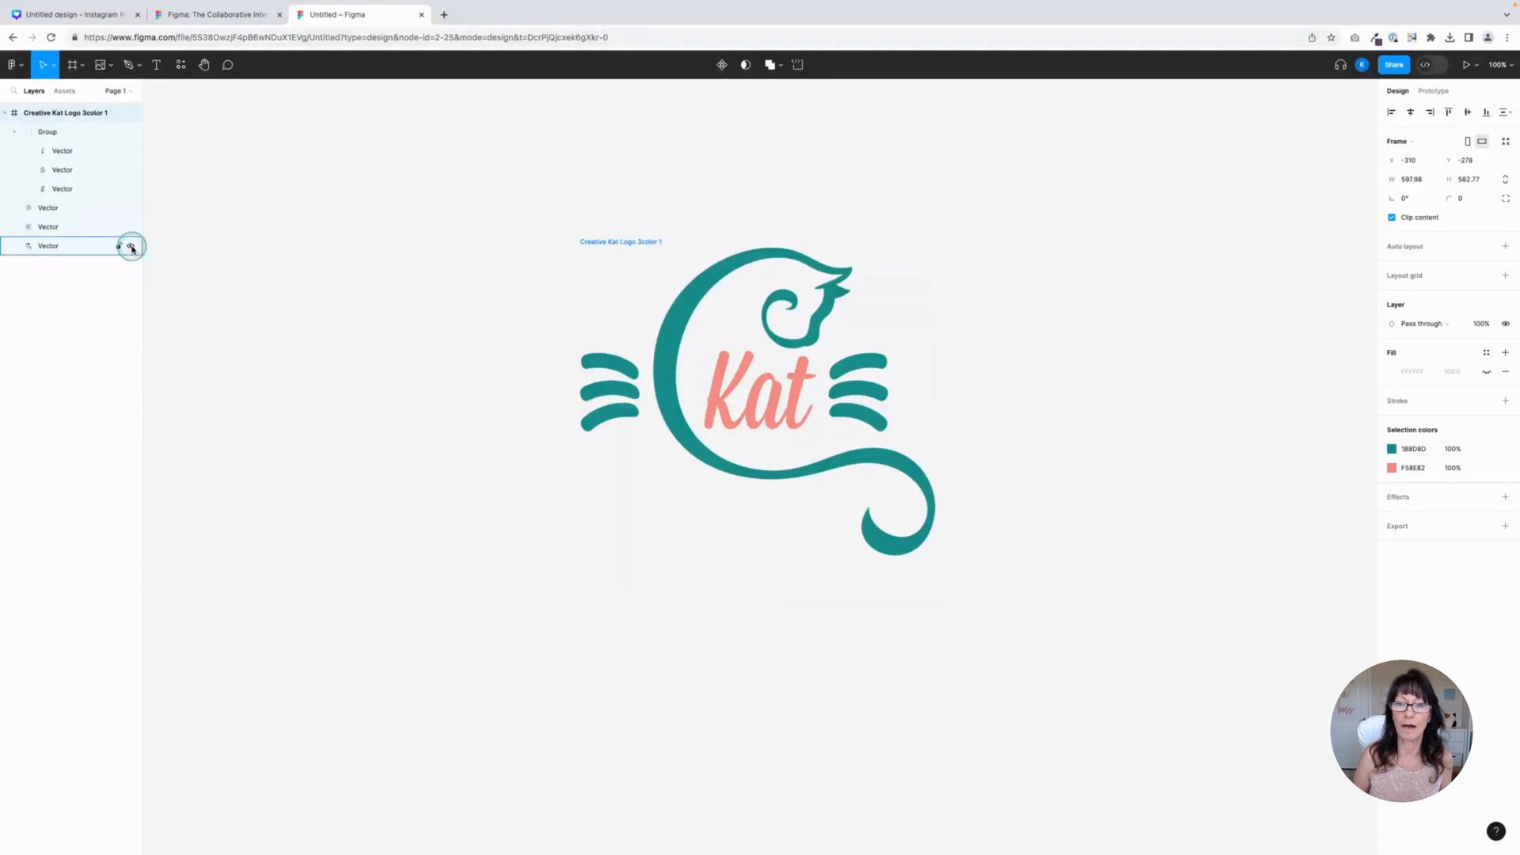
click(131, 229)
click(131, 230)
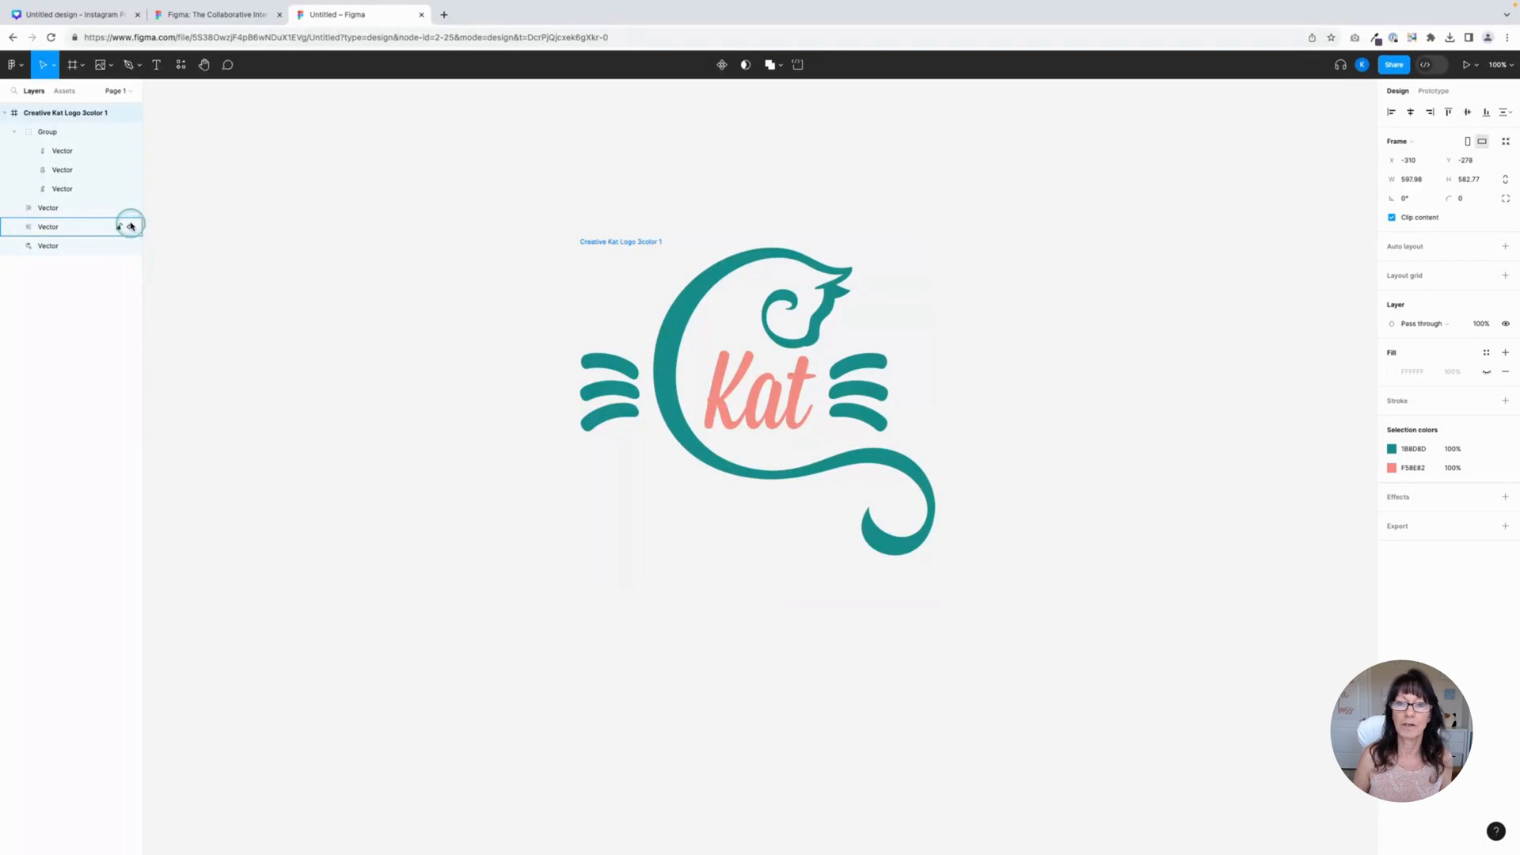
- Hide and show the remaining whisker vector and the group's three letter vectors to examine which logo part each holds
click(132, 209)
click(131, 209)
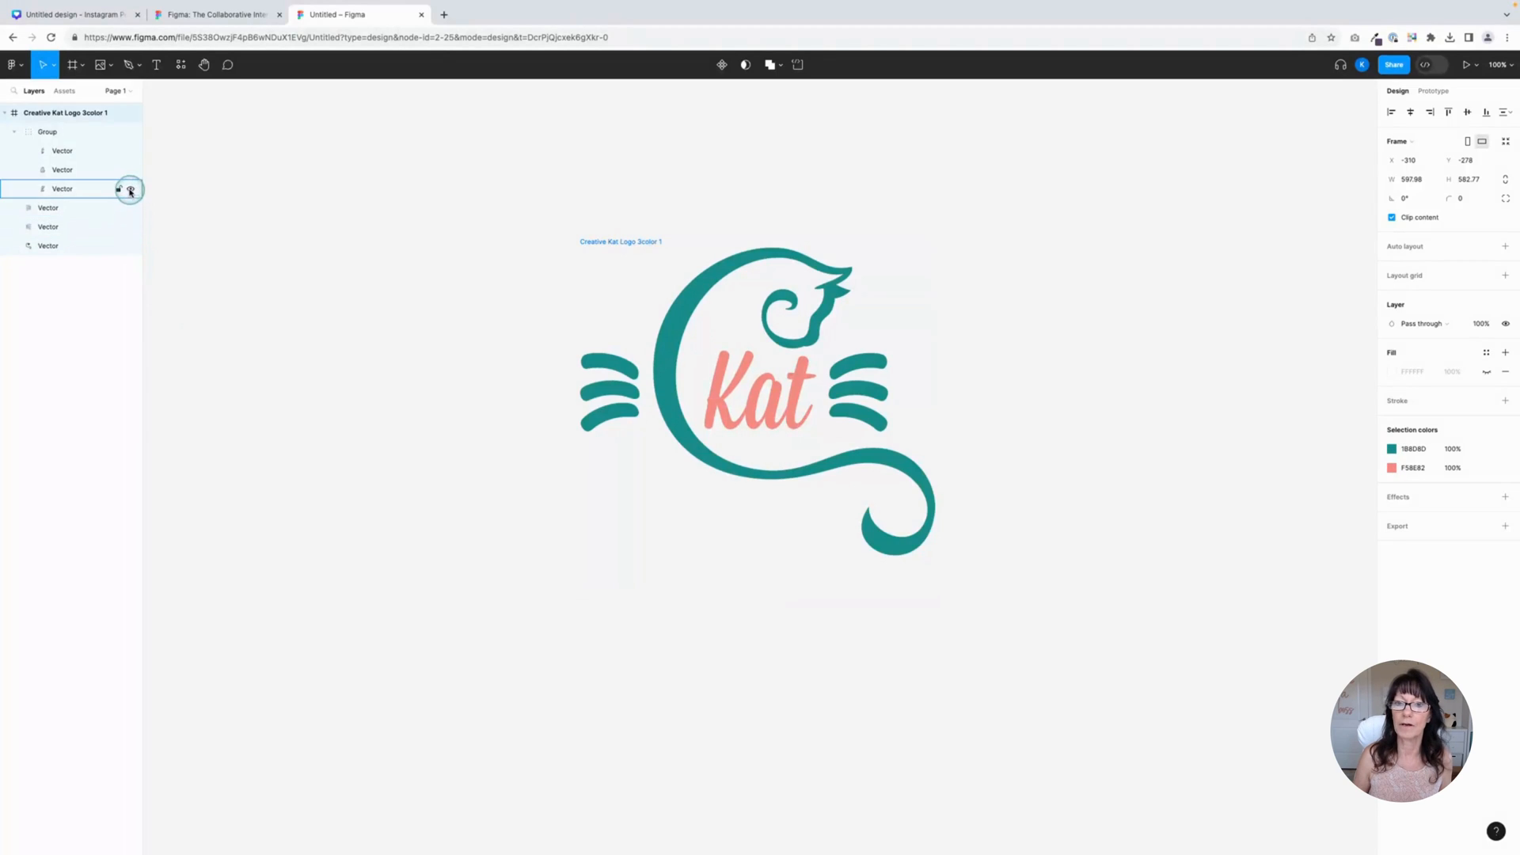
click(132, 190)
click(131, 190)
click(131, 171)
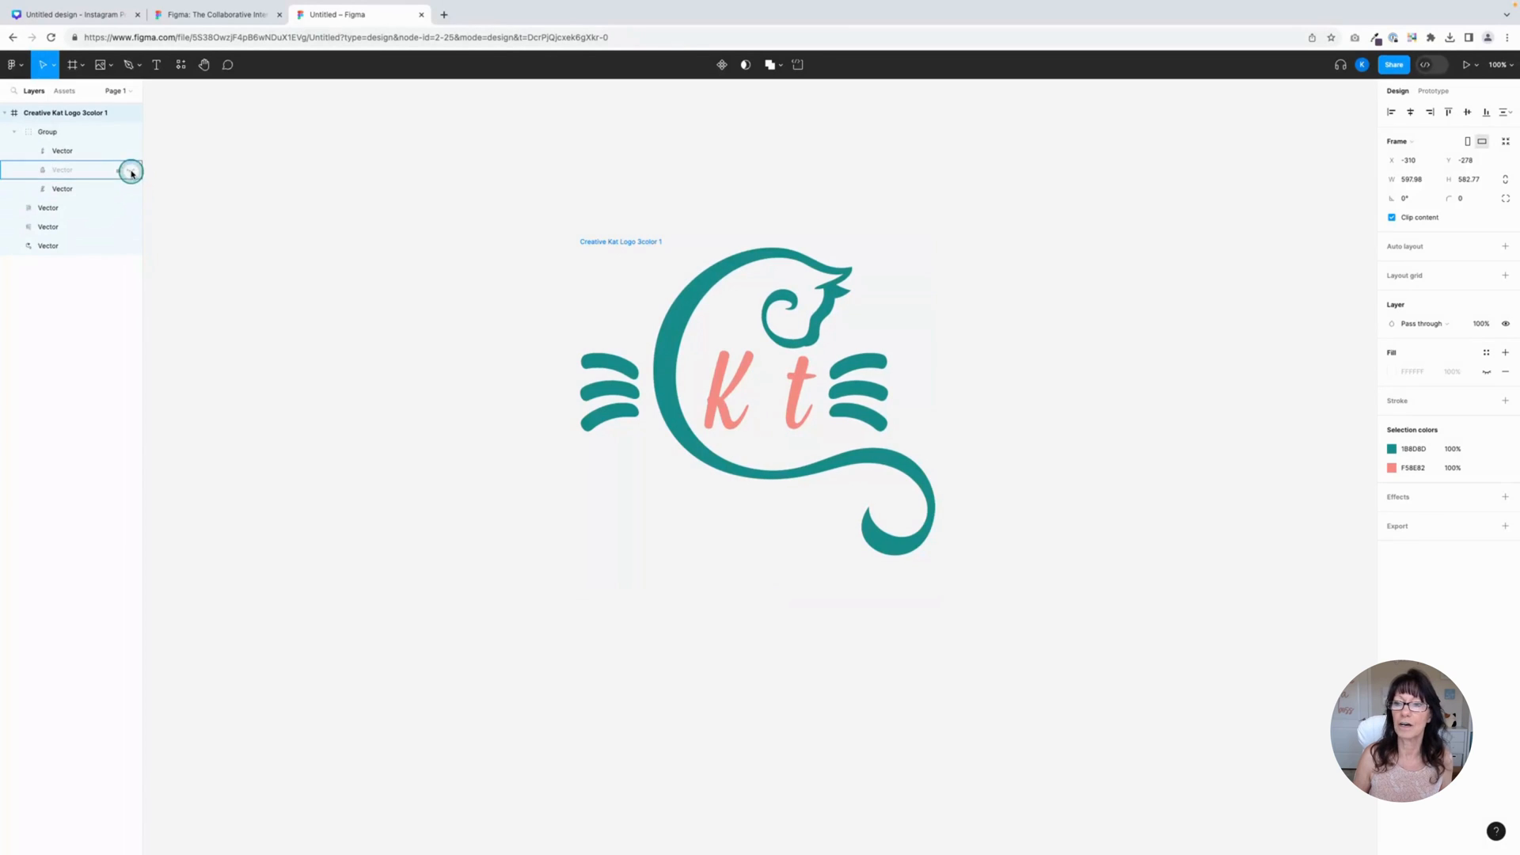
click(132, 171)
click(132, 152)
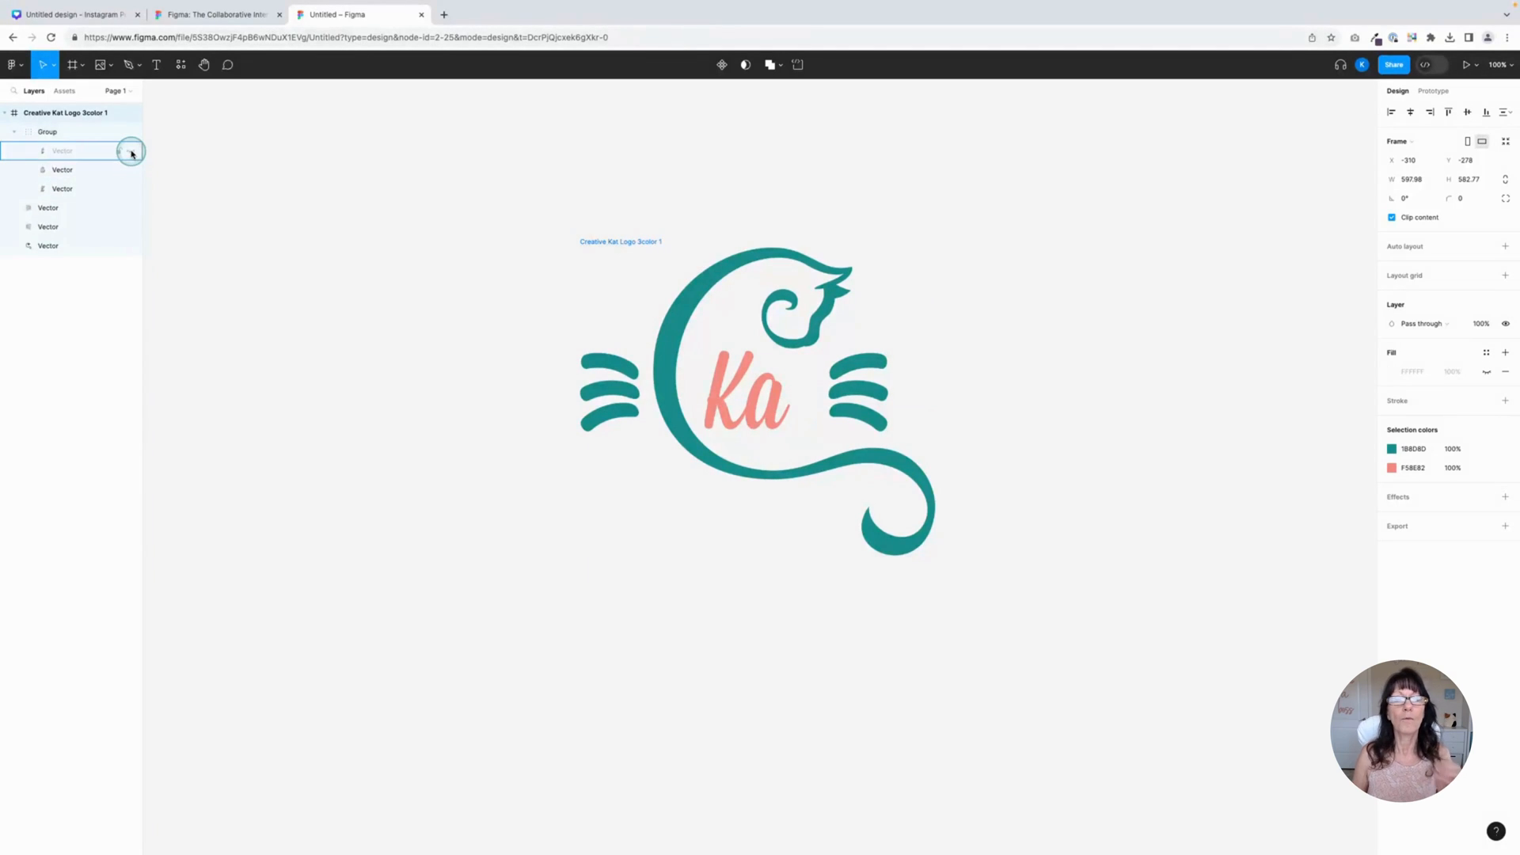
click(131, 152)
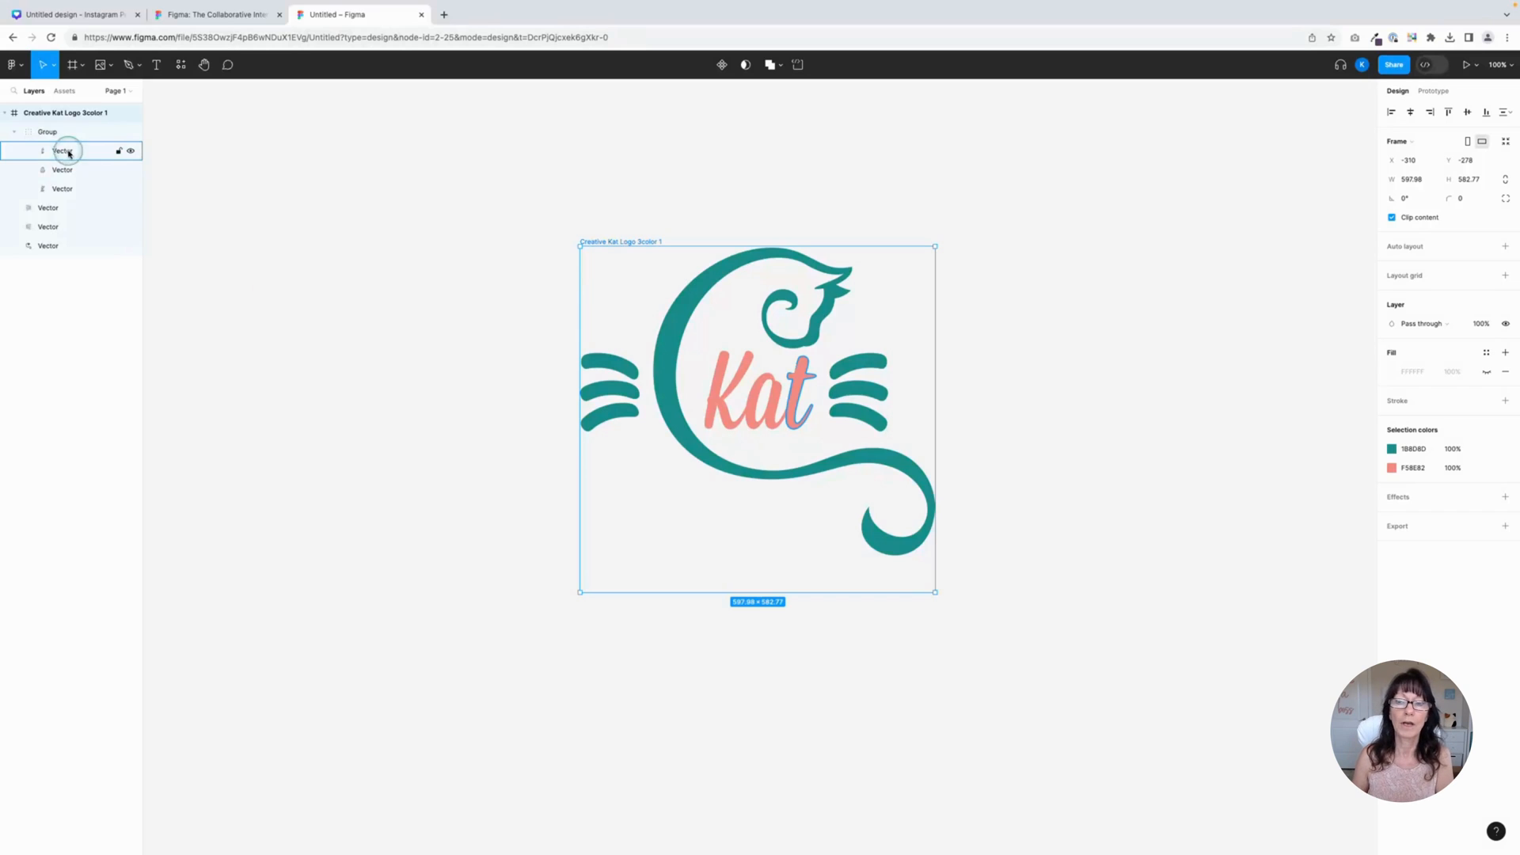
click(428, 520)
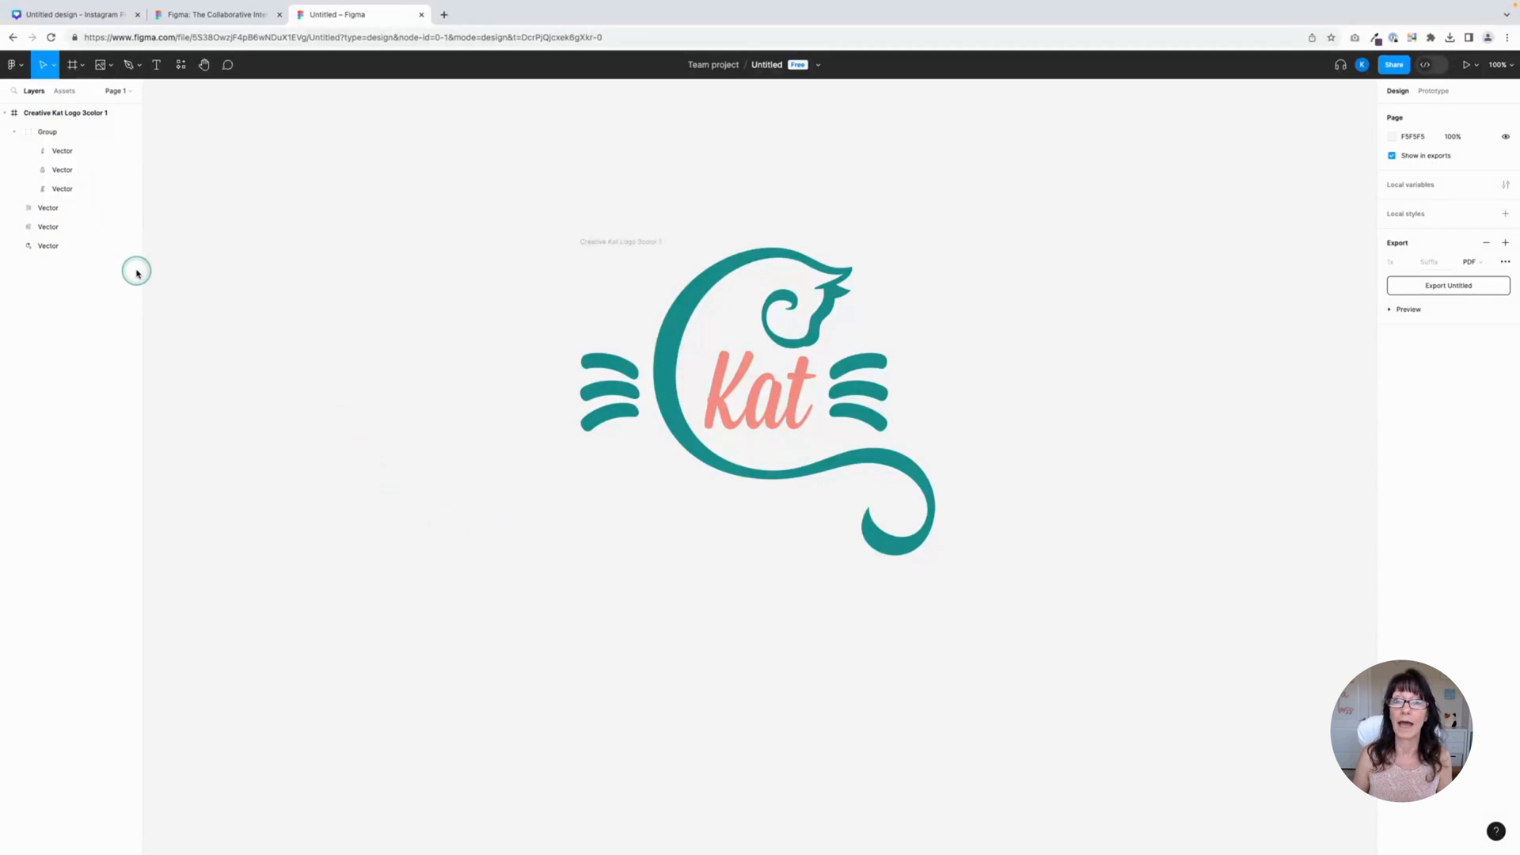
- Move all six logo vectors out of the Creative Kat Logo 3color frame and its group, and delete the emptied frame
click(76, 246)
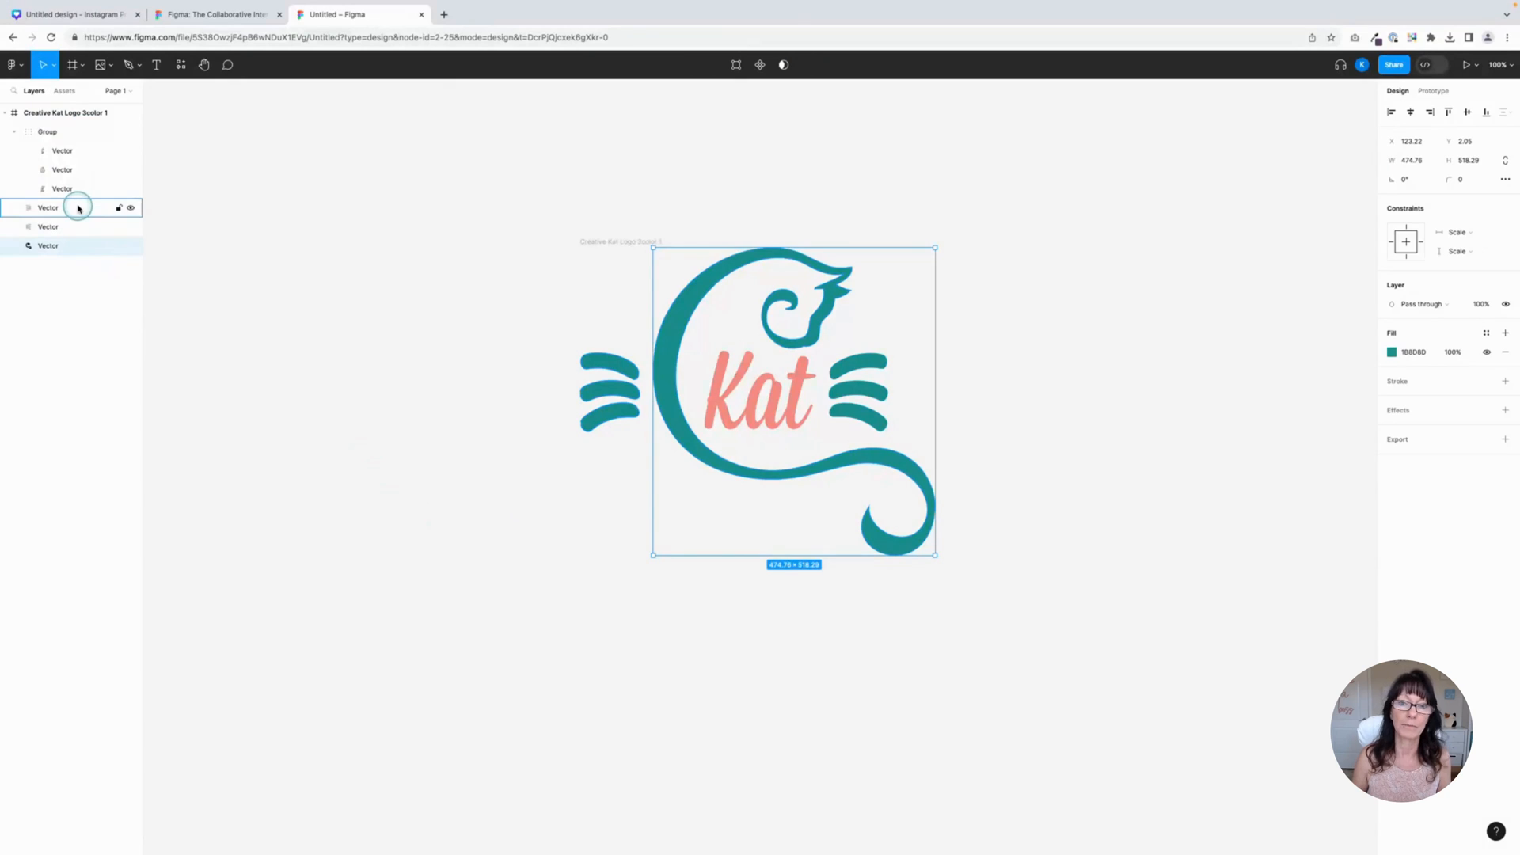
shift+click(77, 209)
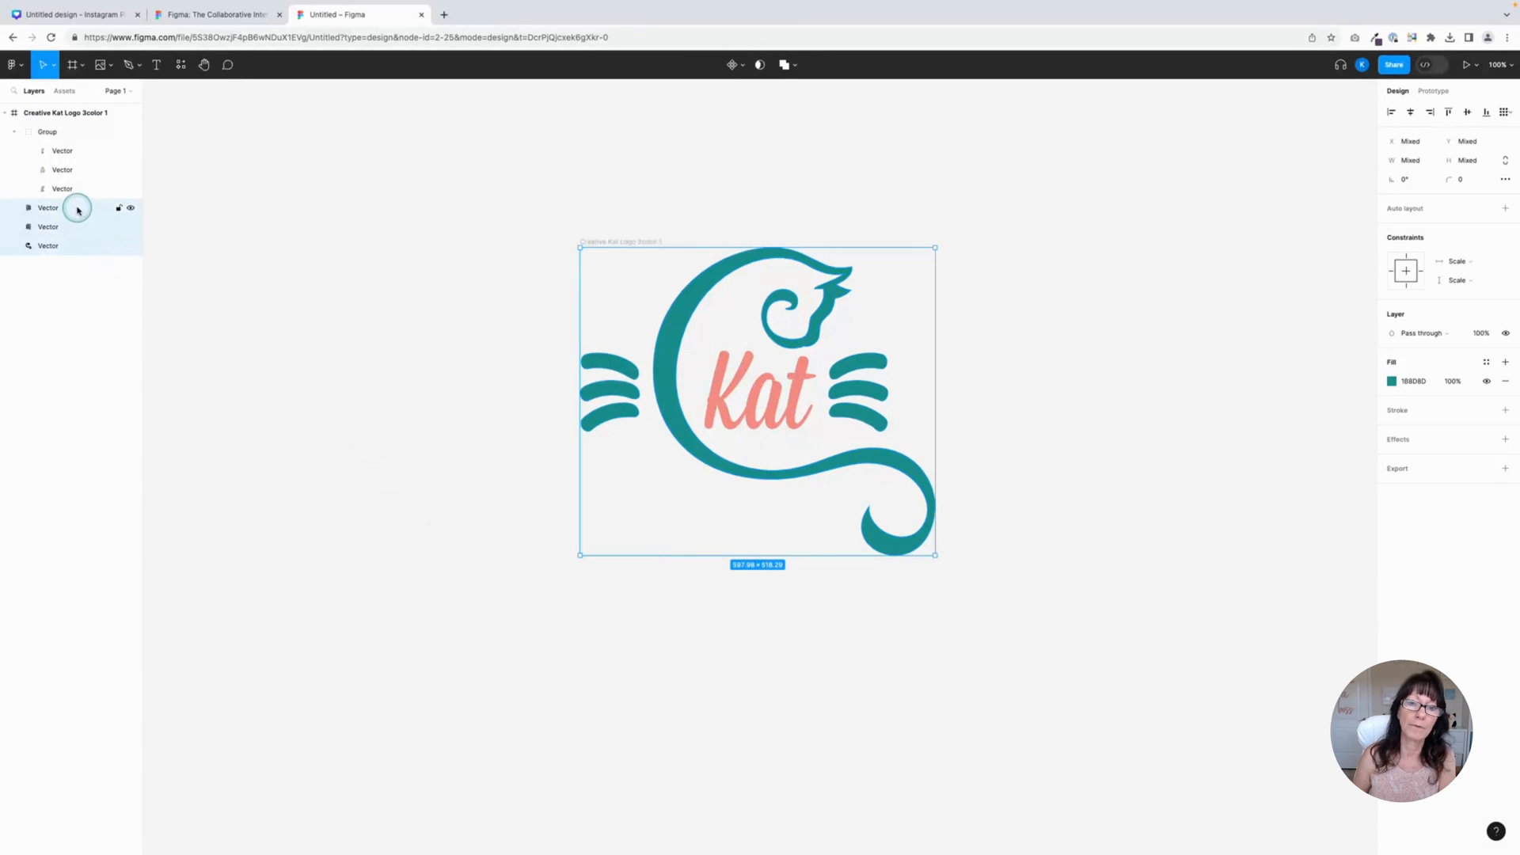
drag(77, 210, 71, 104)
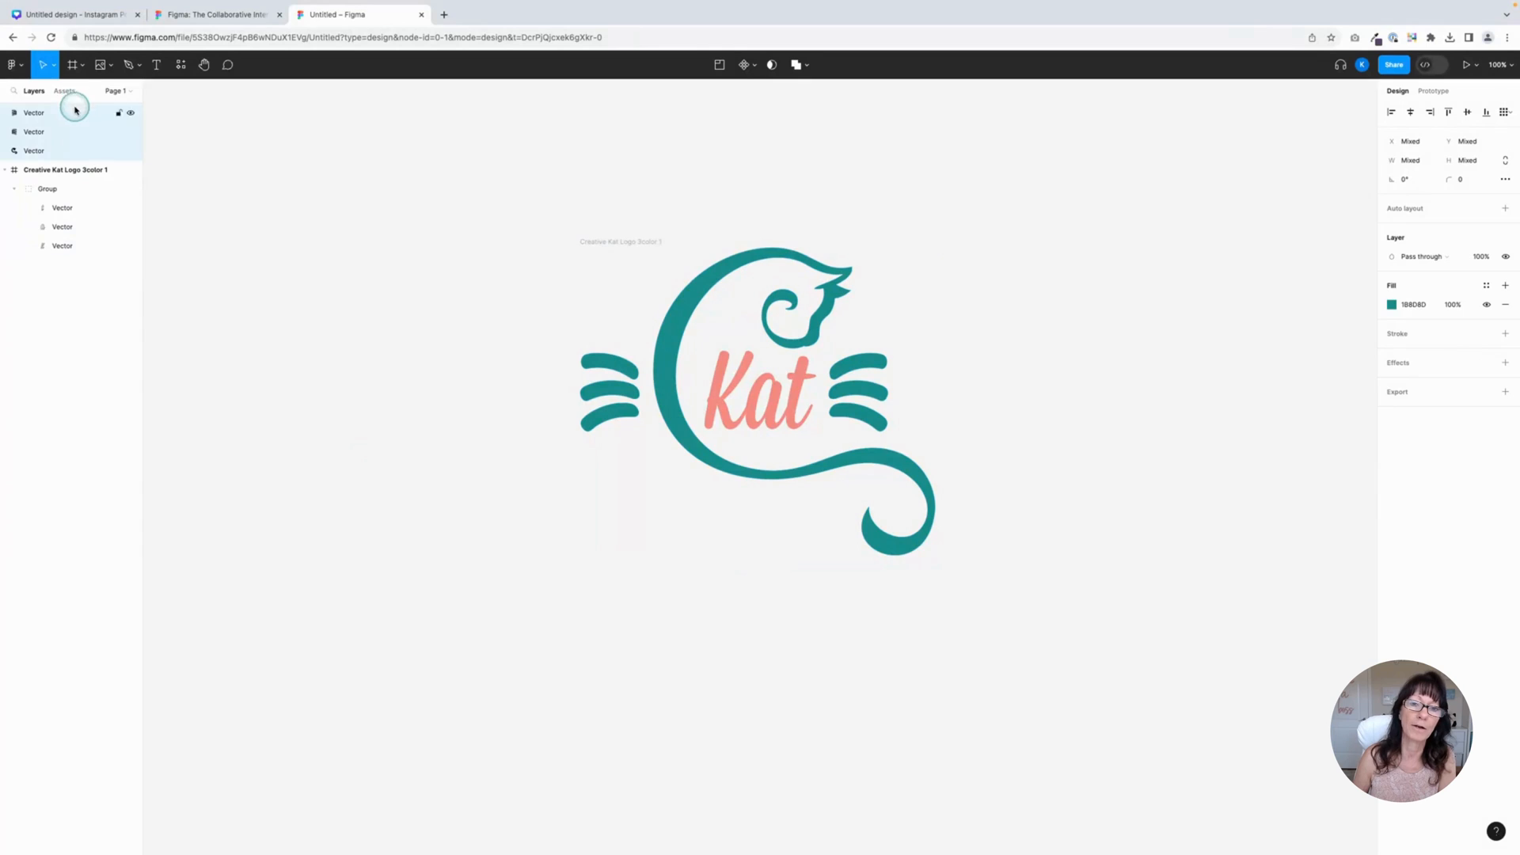
click(81, 247)
shift+click(82, 208)
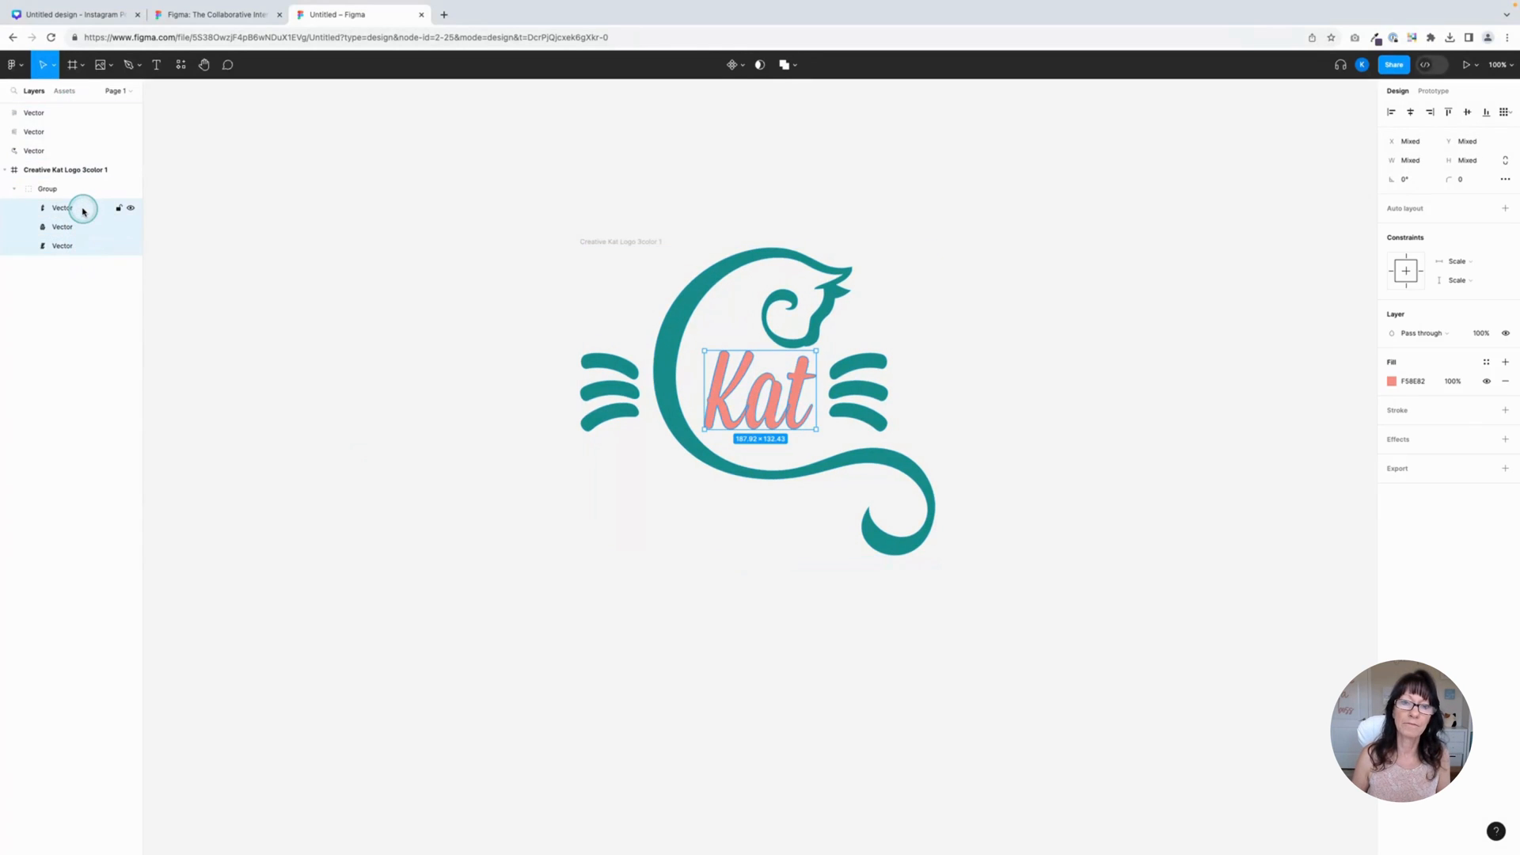
drag(83, 212, 74, 159)
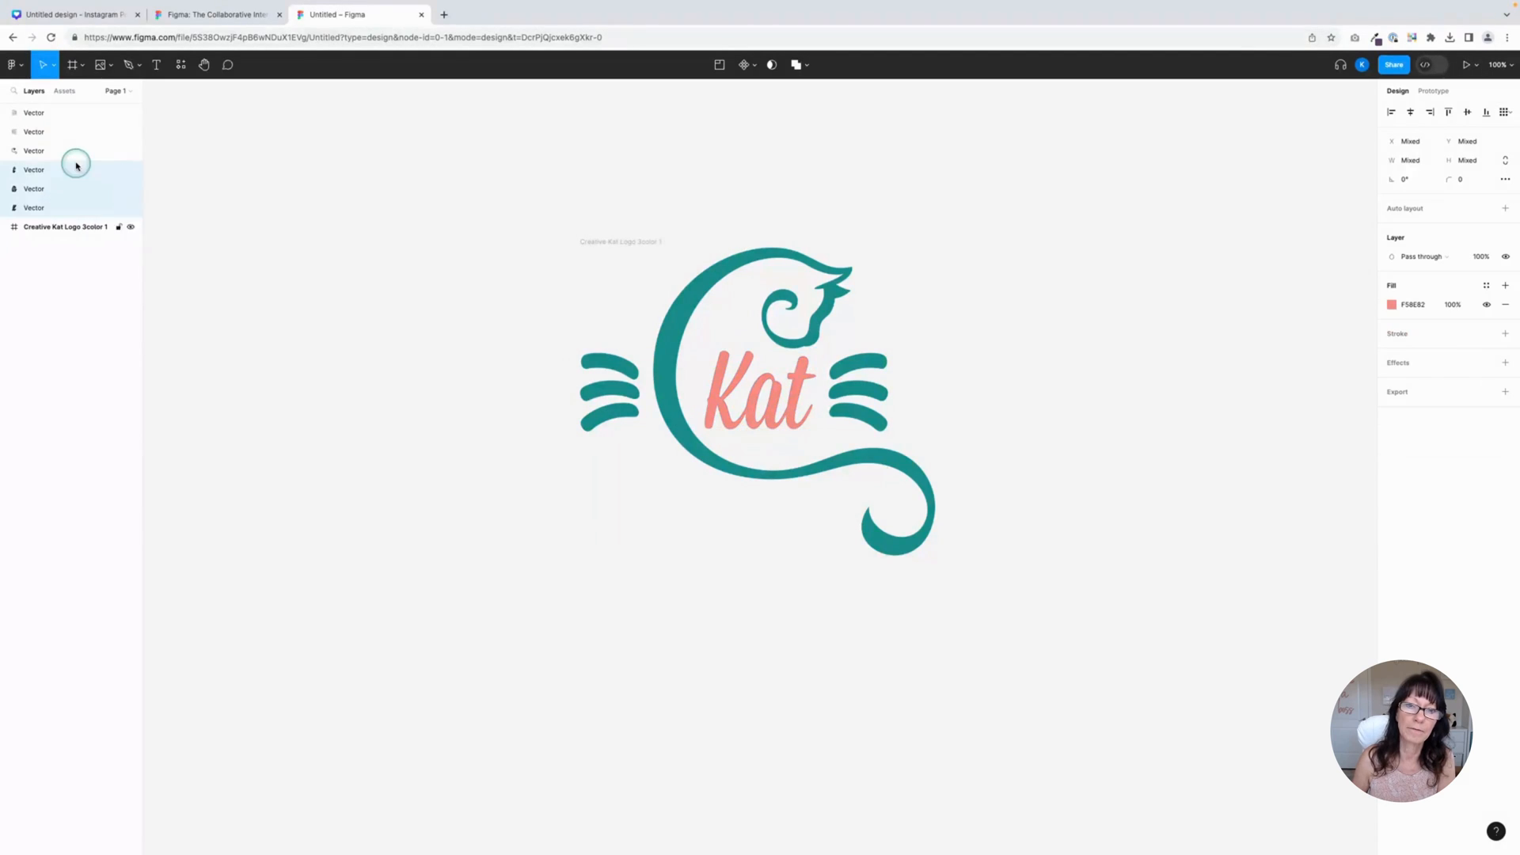
click(58, 229)
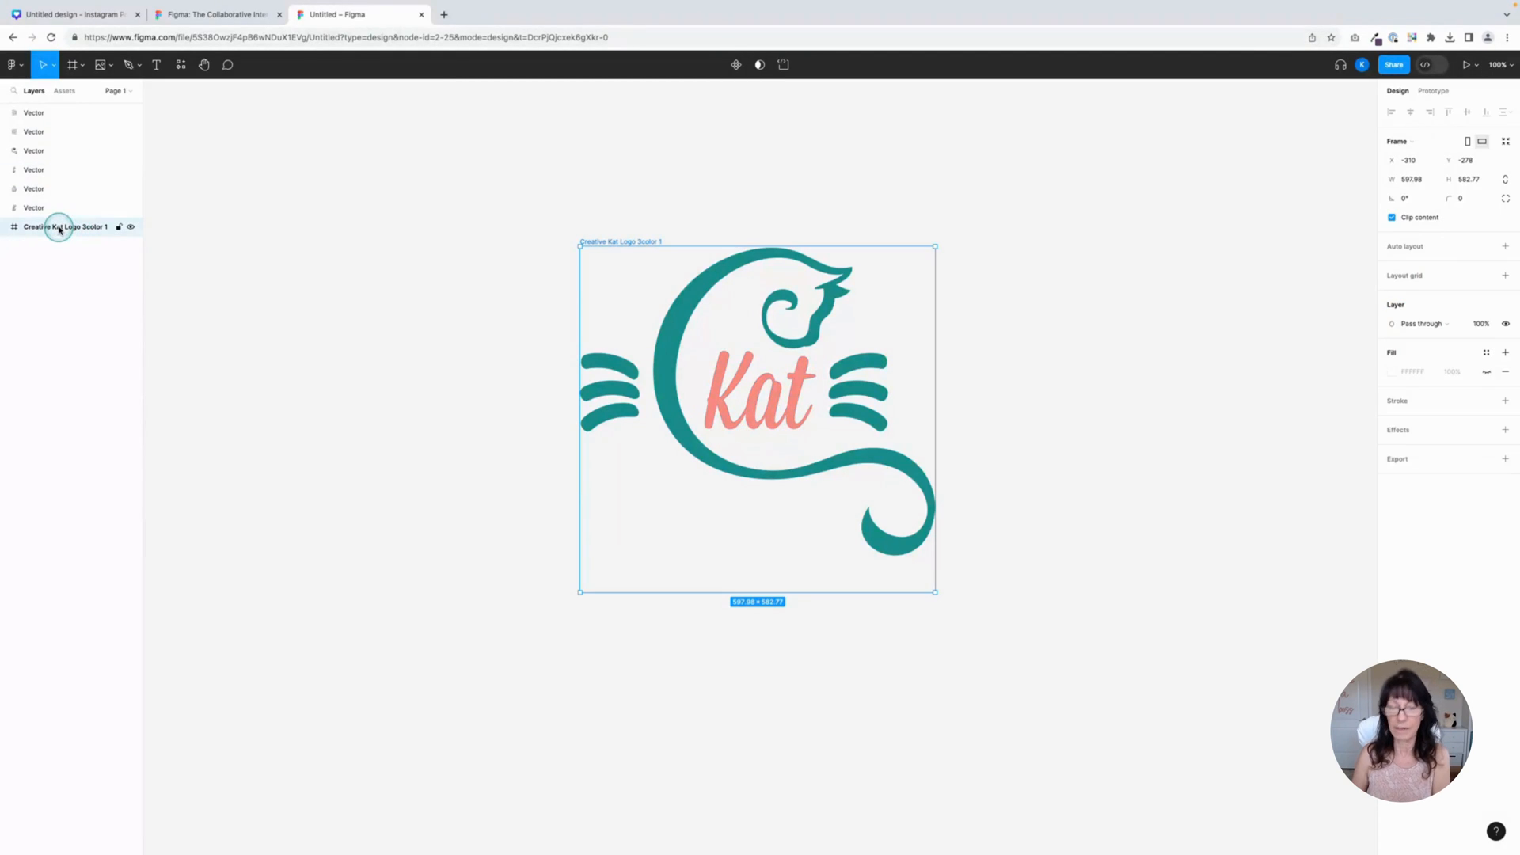
key(Delete)
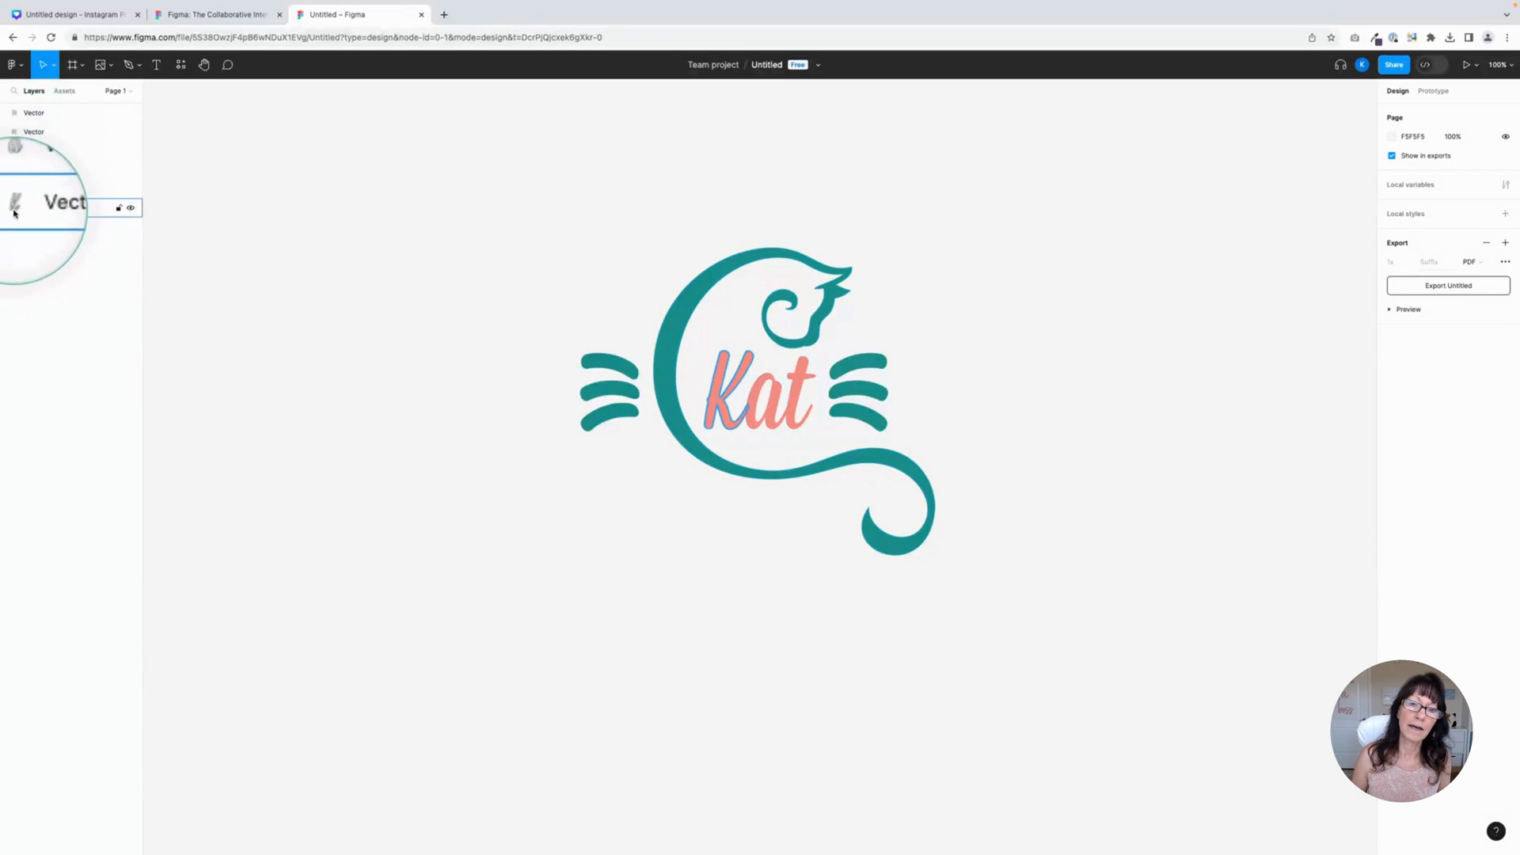
- Merge all six logo vectors with a union and rename the resulting layer CKS logo
right_click(17, 131)
click(263, 248)
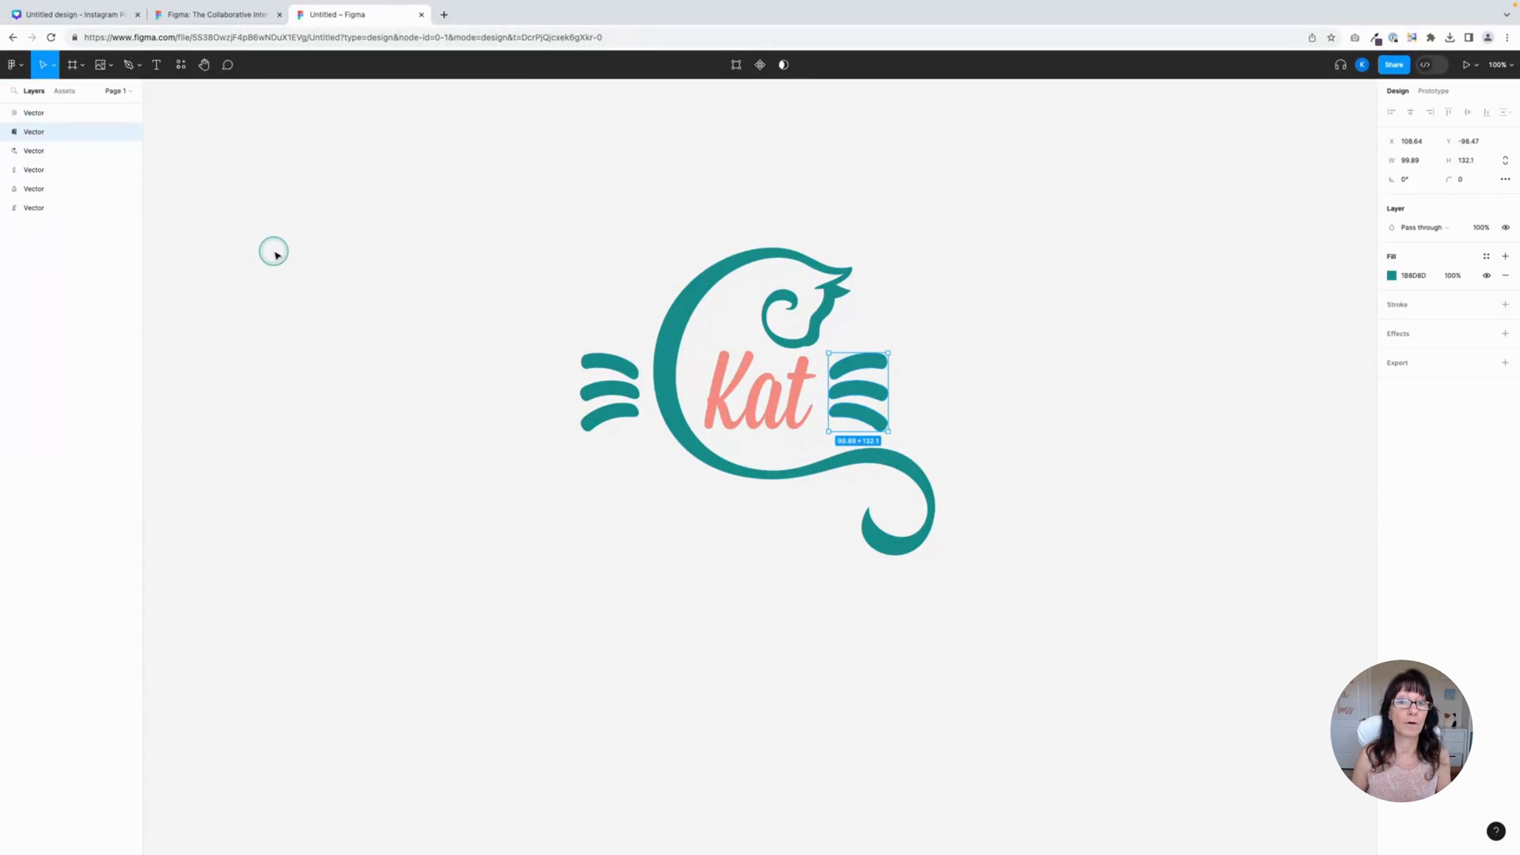
drag(530, 152, 1048, 658)
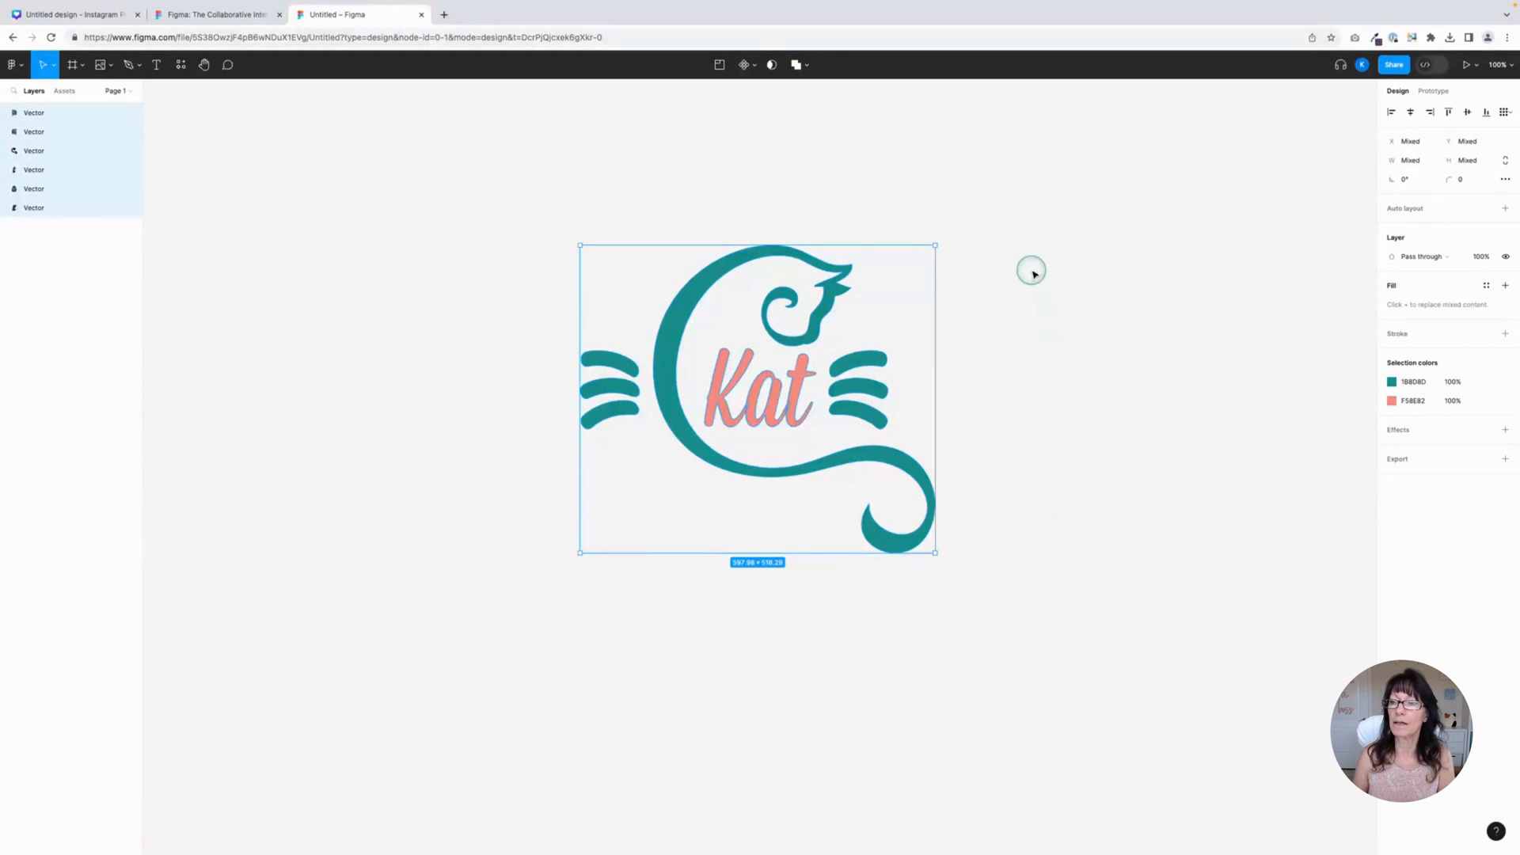
click(806, 65)
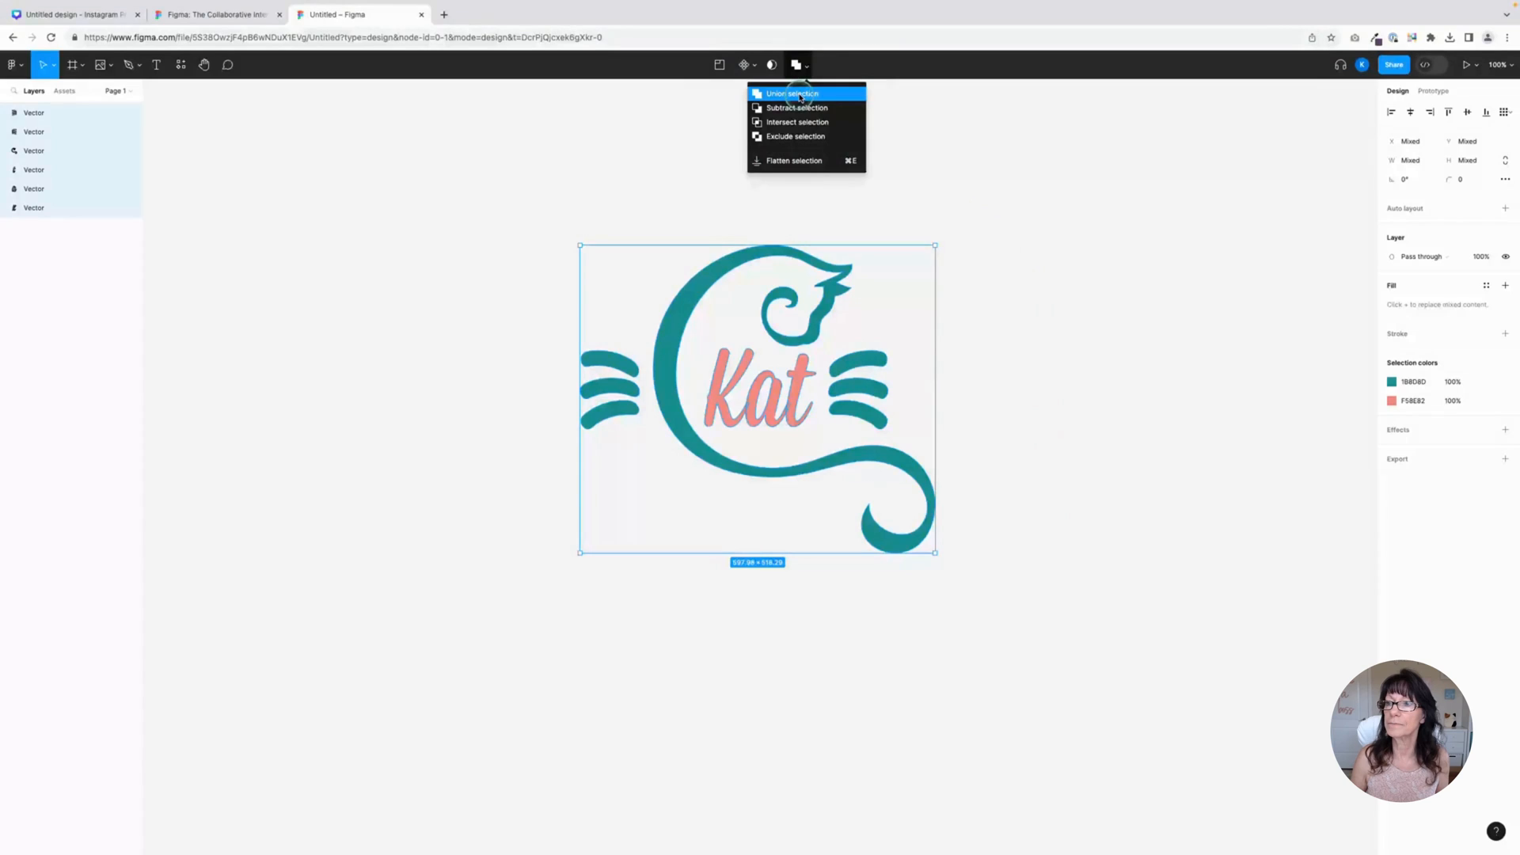
click(800, 96)
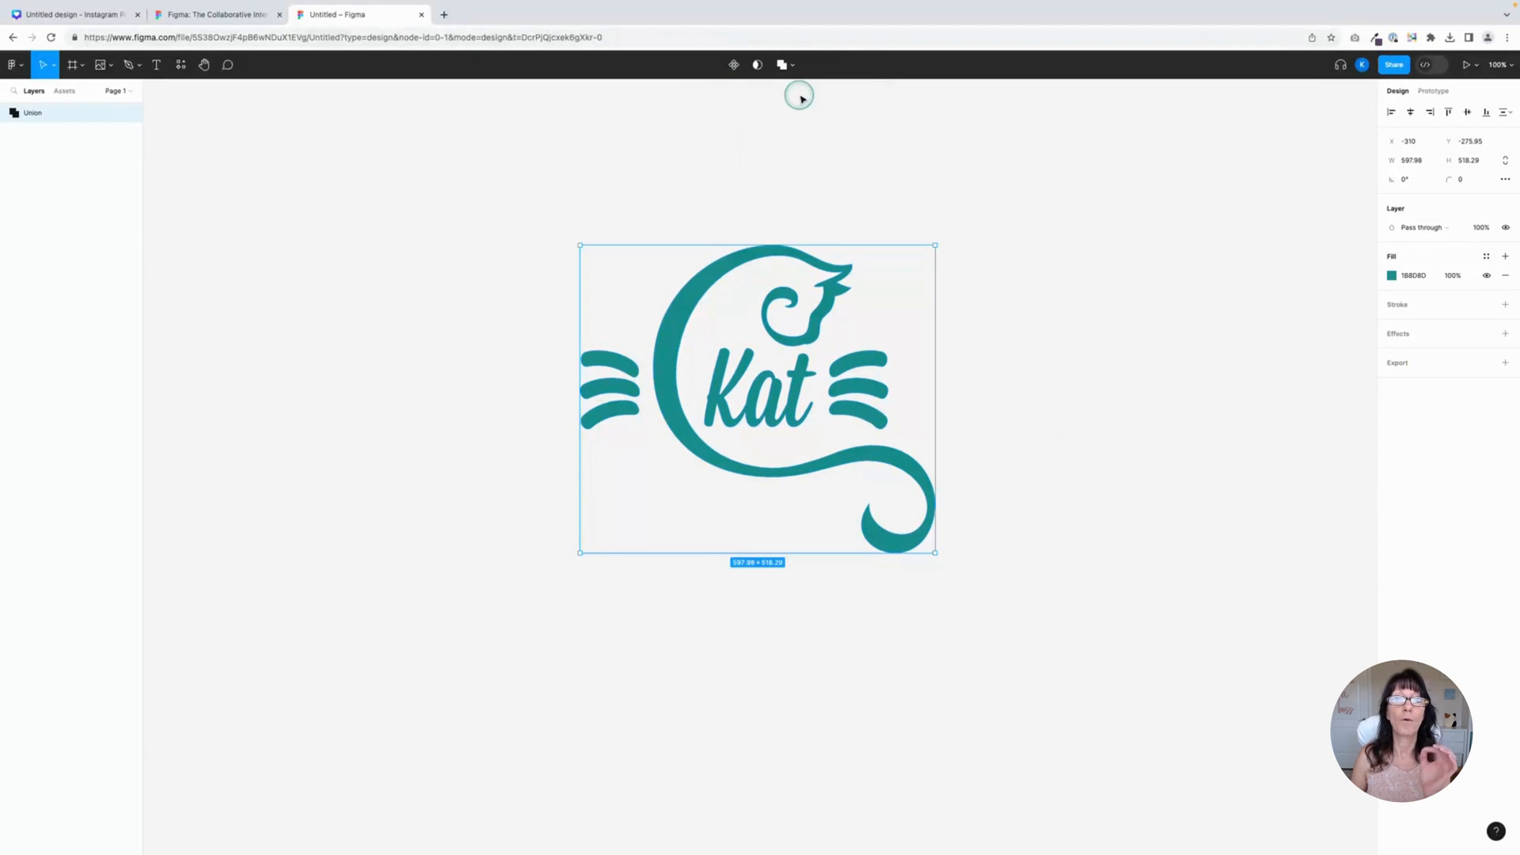
double_click(34, 113)
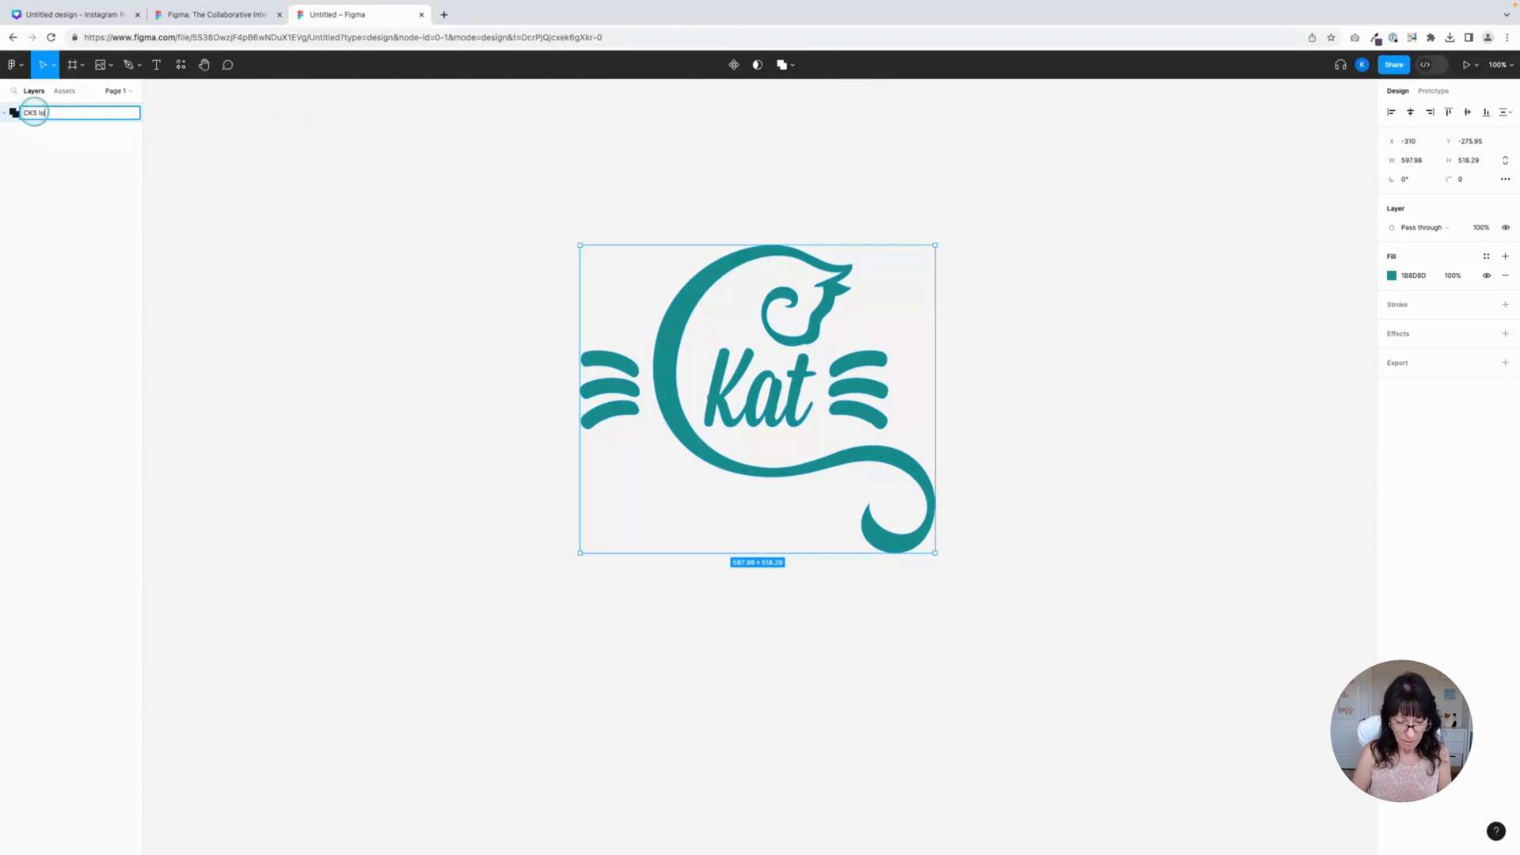
key(Return)
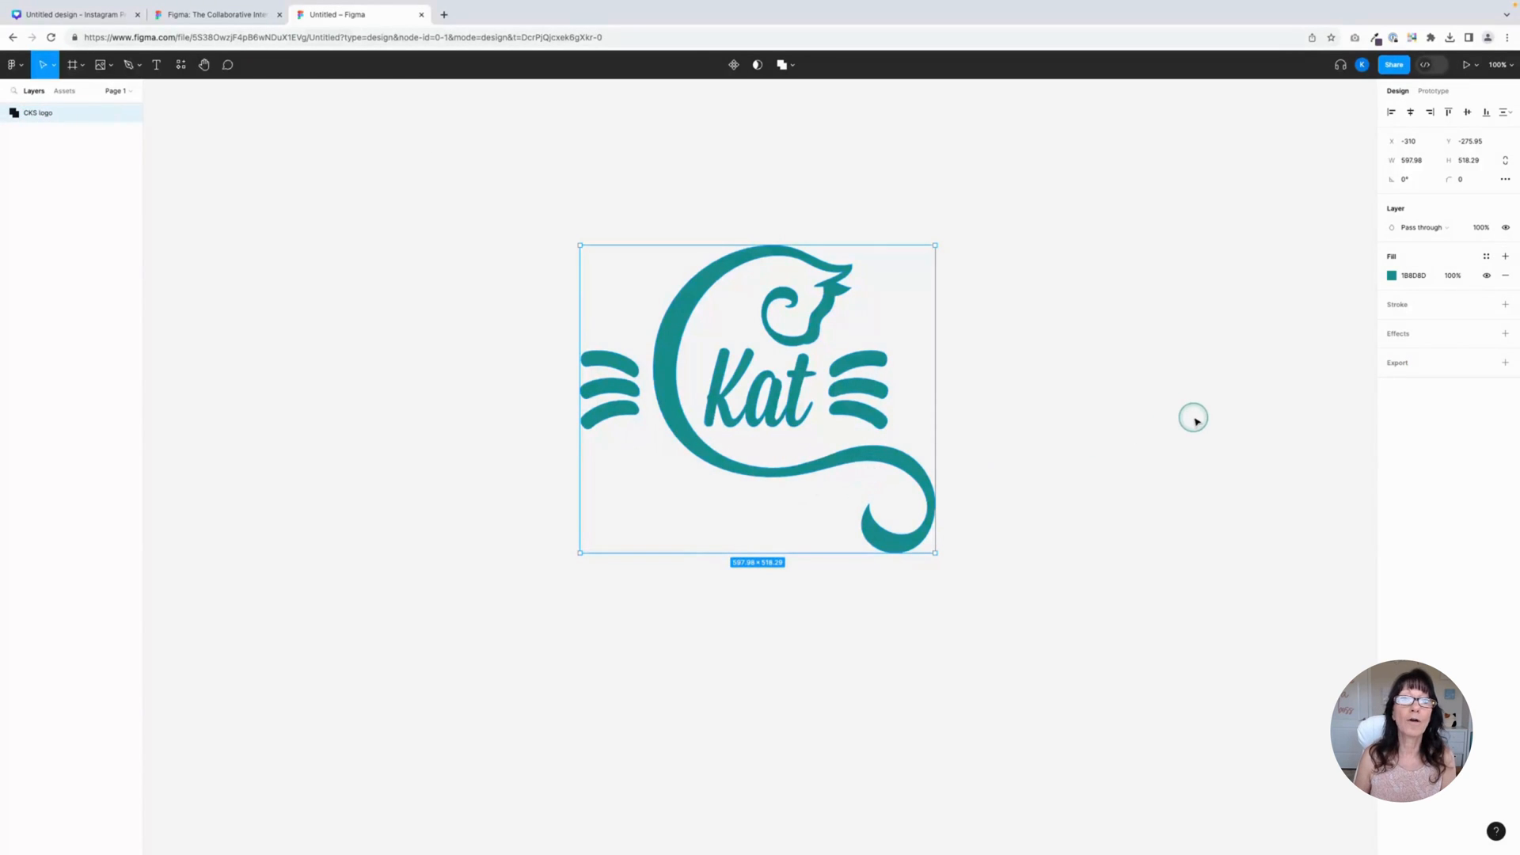
- Change the merged logo's fill to the default checkered image and export it as a PDF
click(1394, 277)
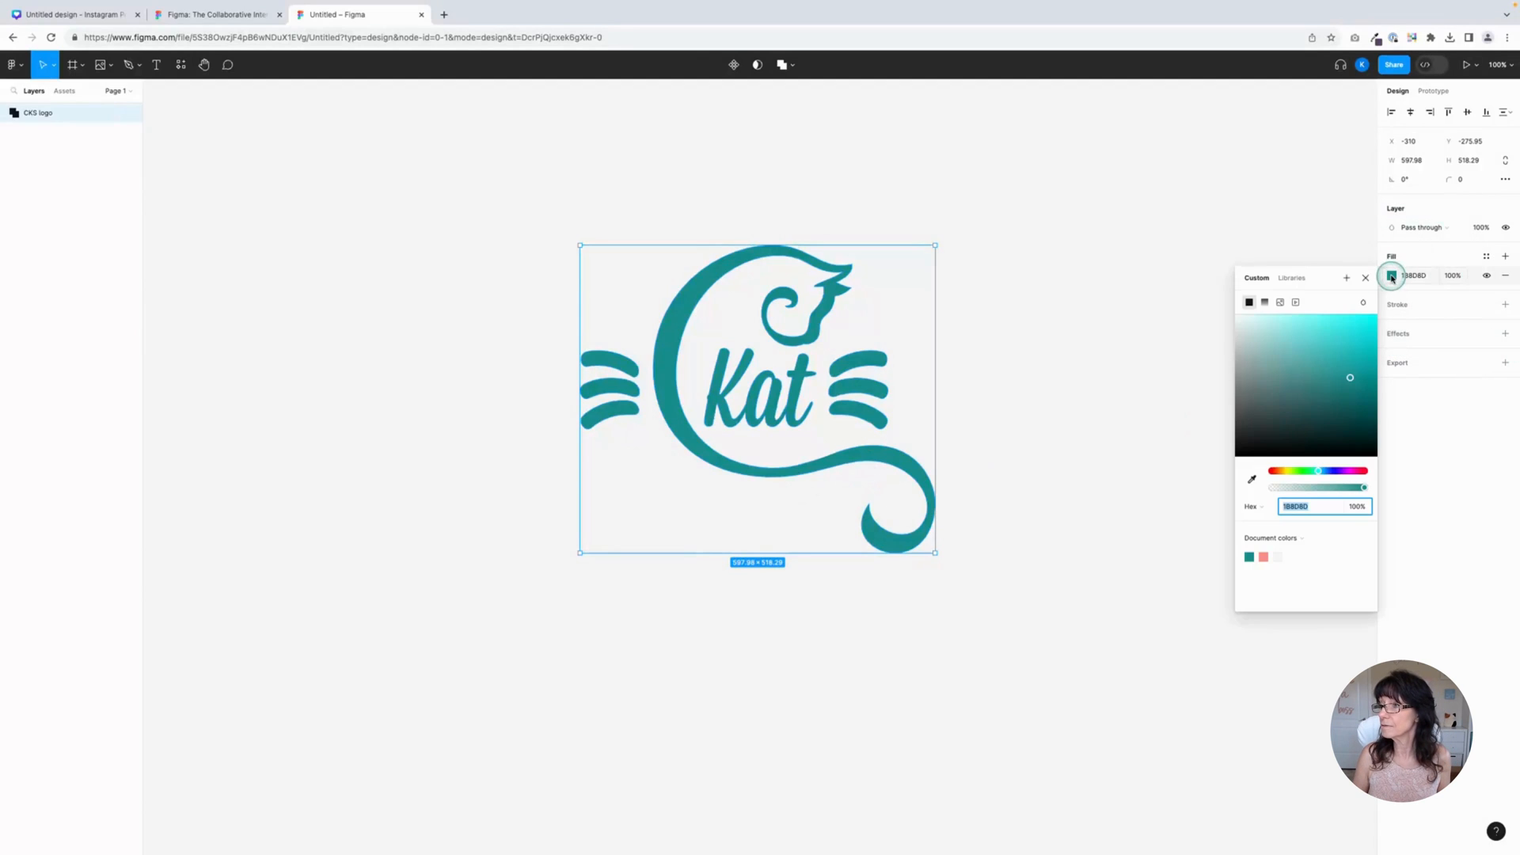
click(1280, 303)
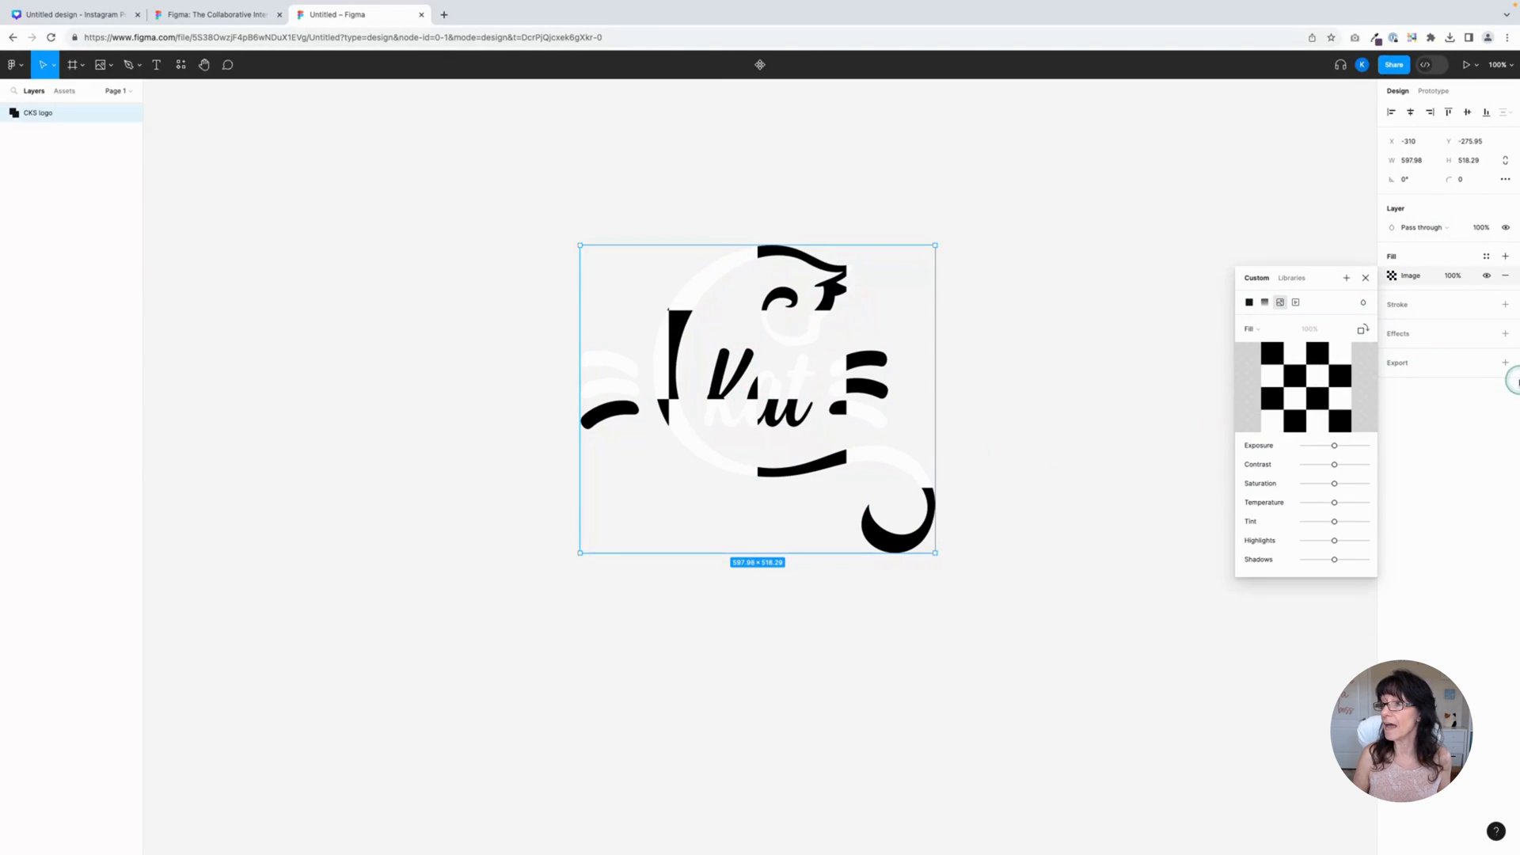
click(1505, 363)
click(1504, 362)
click(1491, 386)
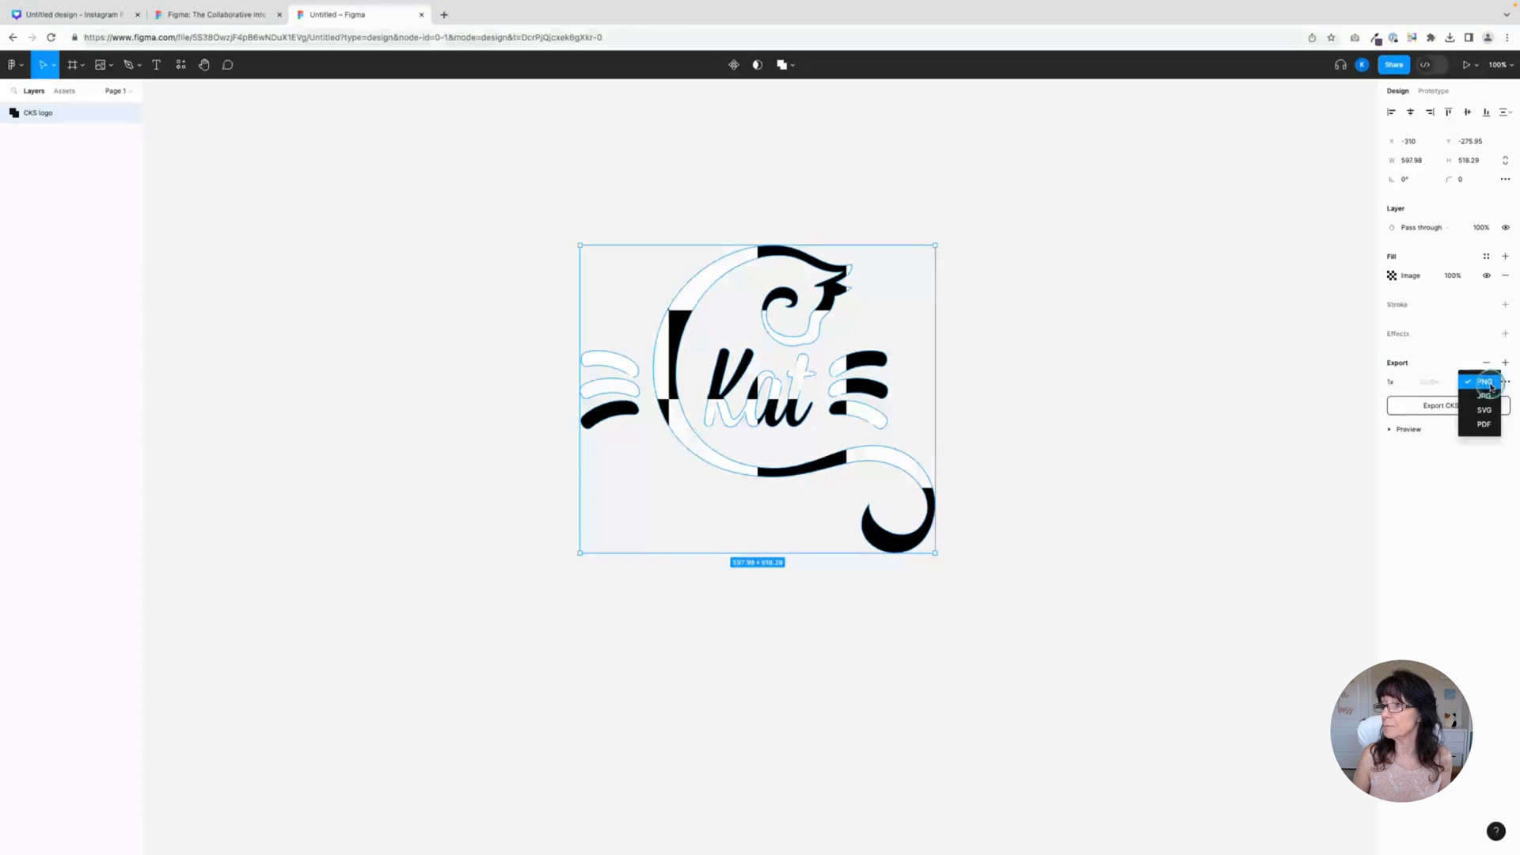
click(1480, 435)
click(1423, 407)
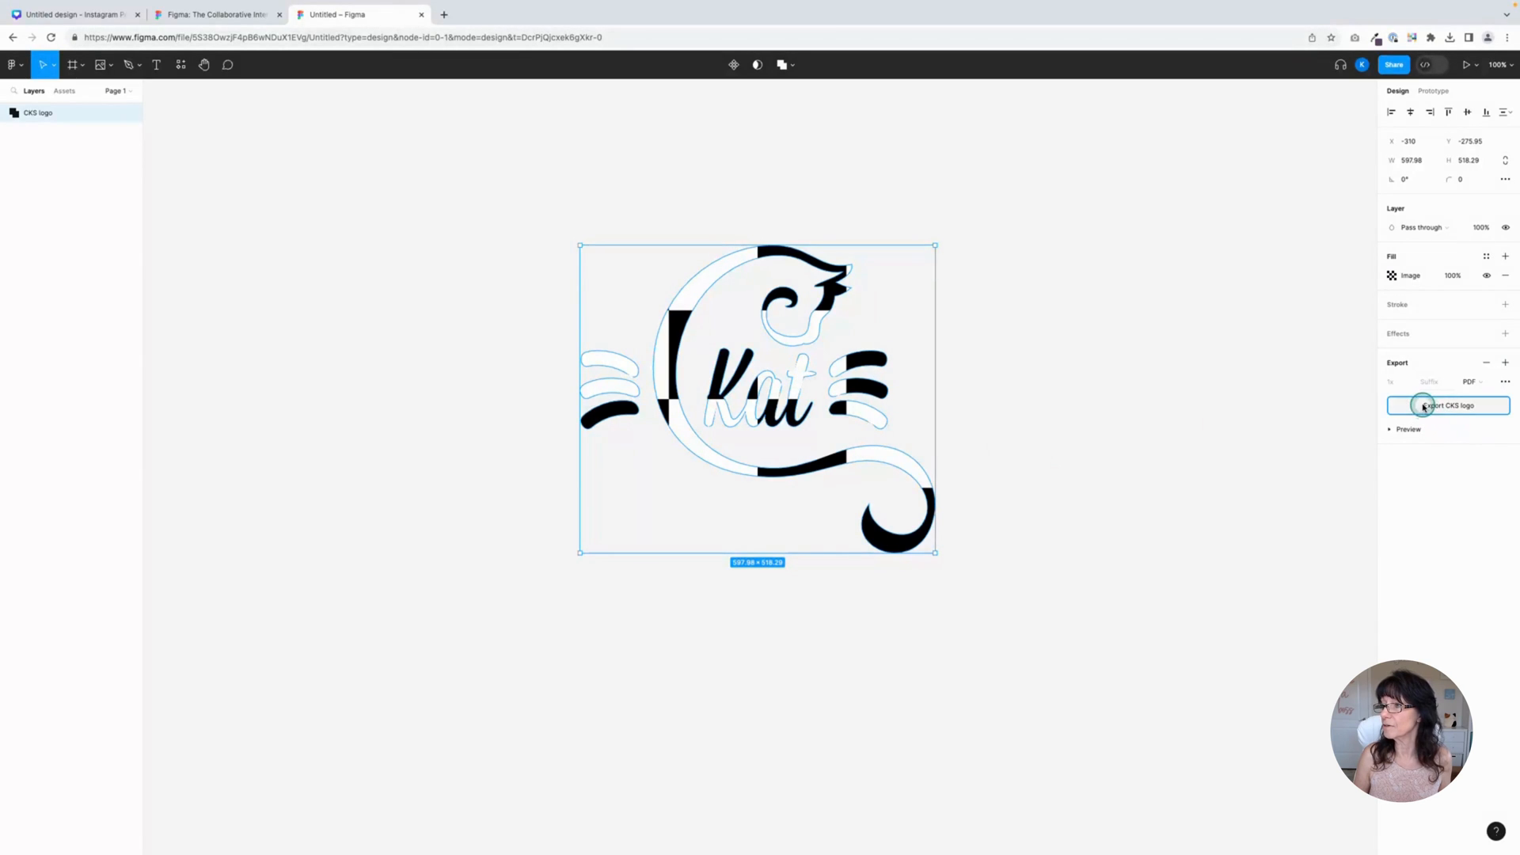
- Switch to the Canva design, add a blank page and upload CKS logo.pdf to the projects
click(61, 18)
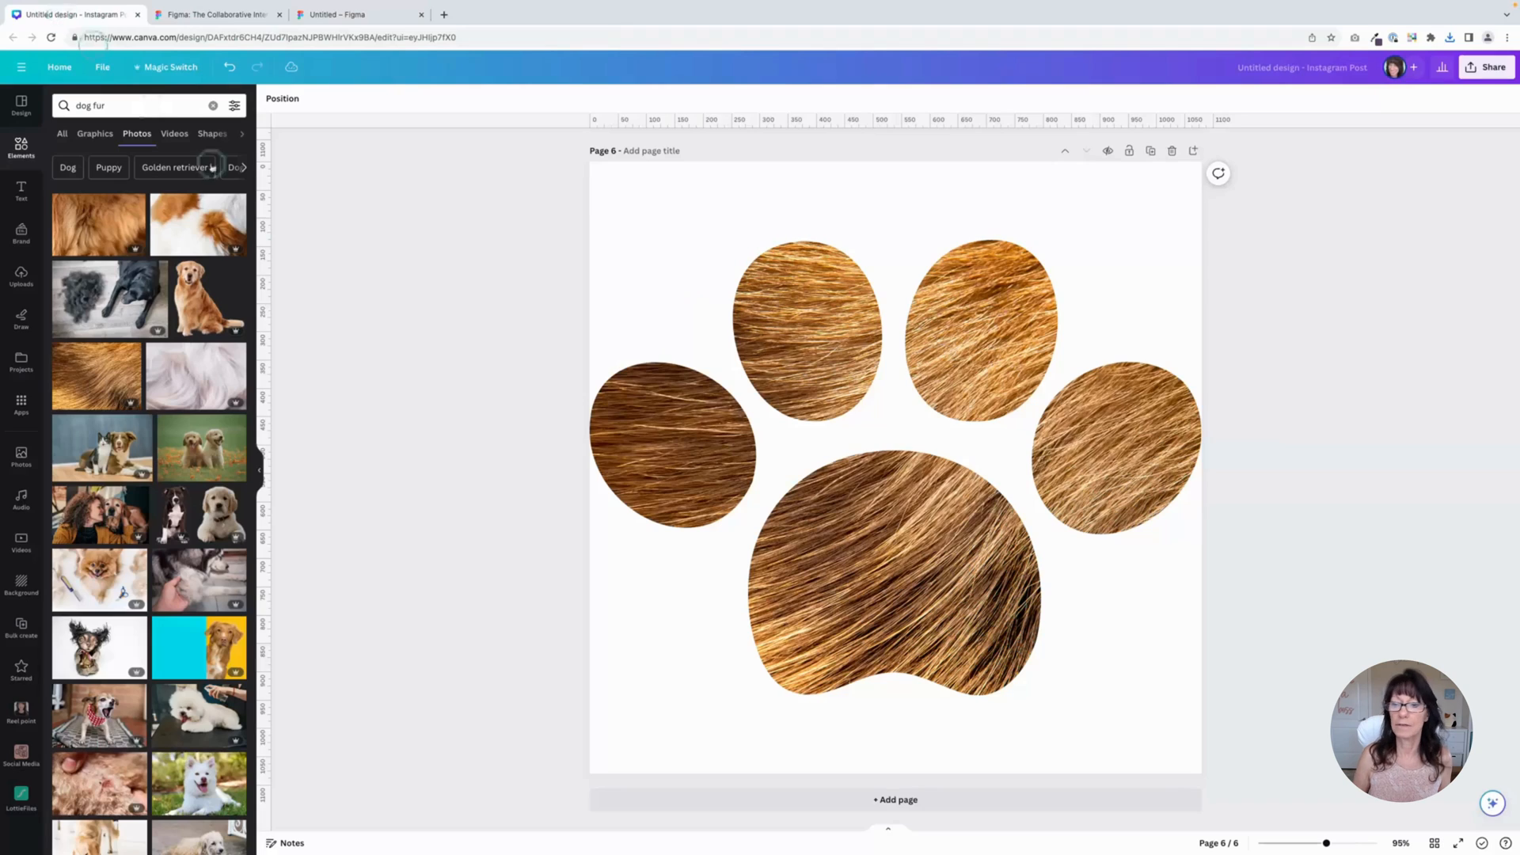
click(822, 807)
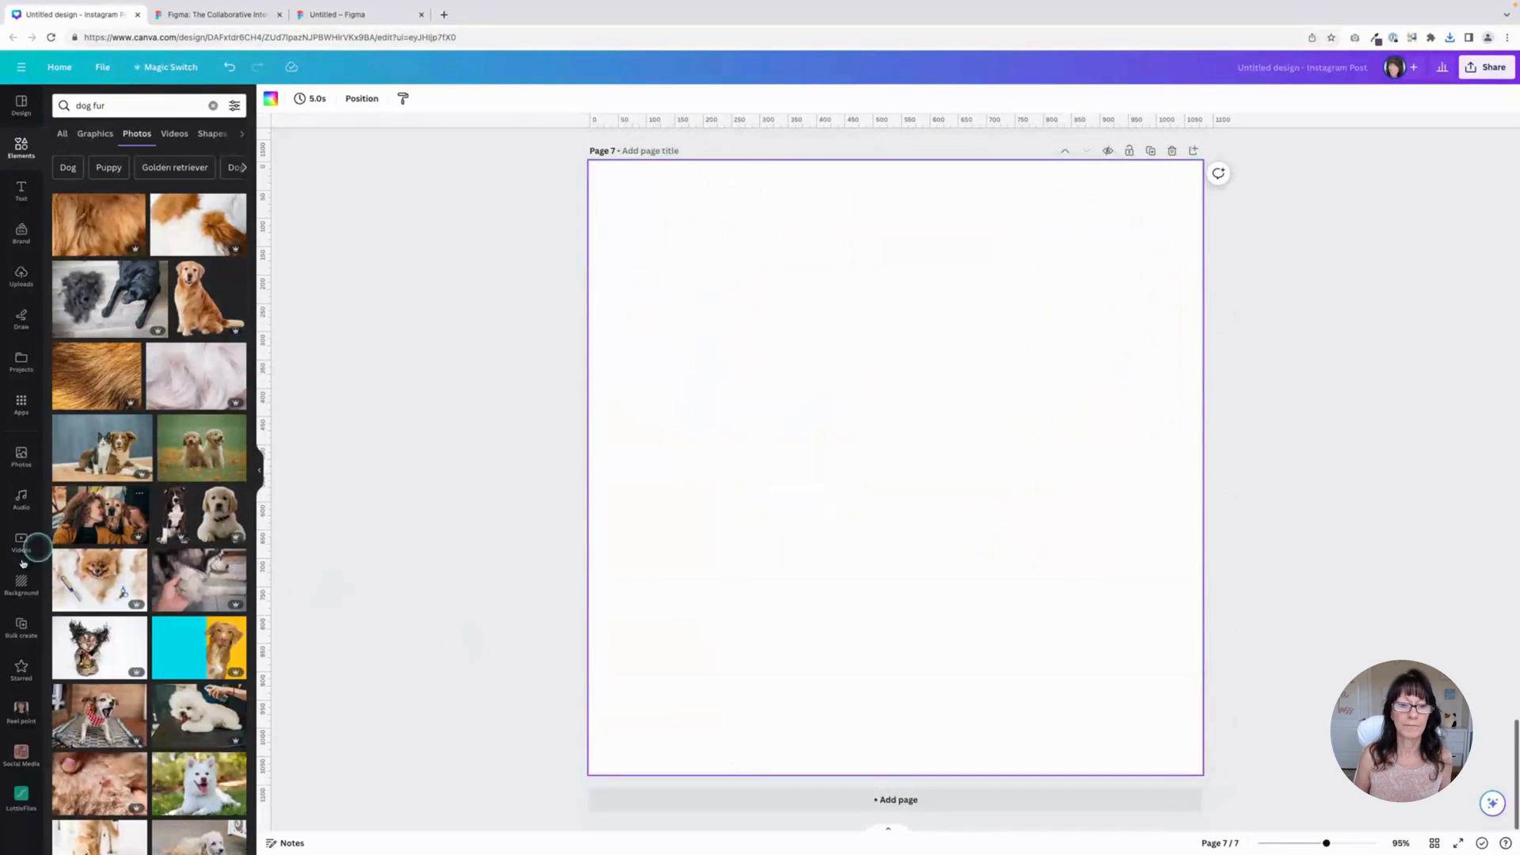
drag(1, 317, 184, 310)
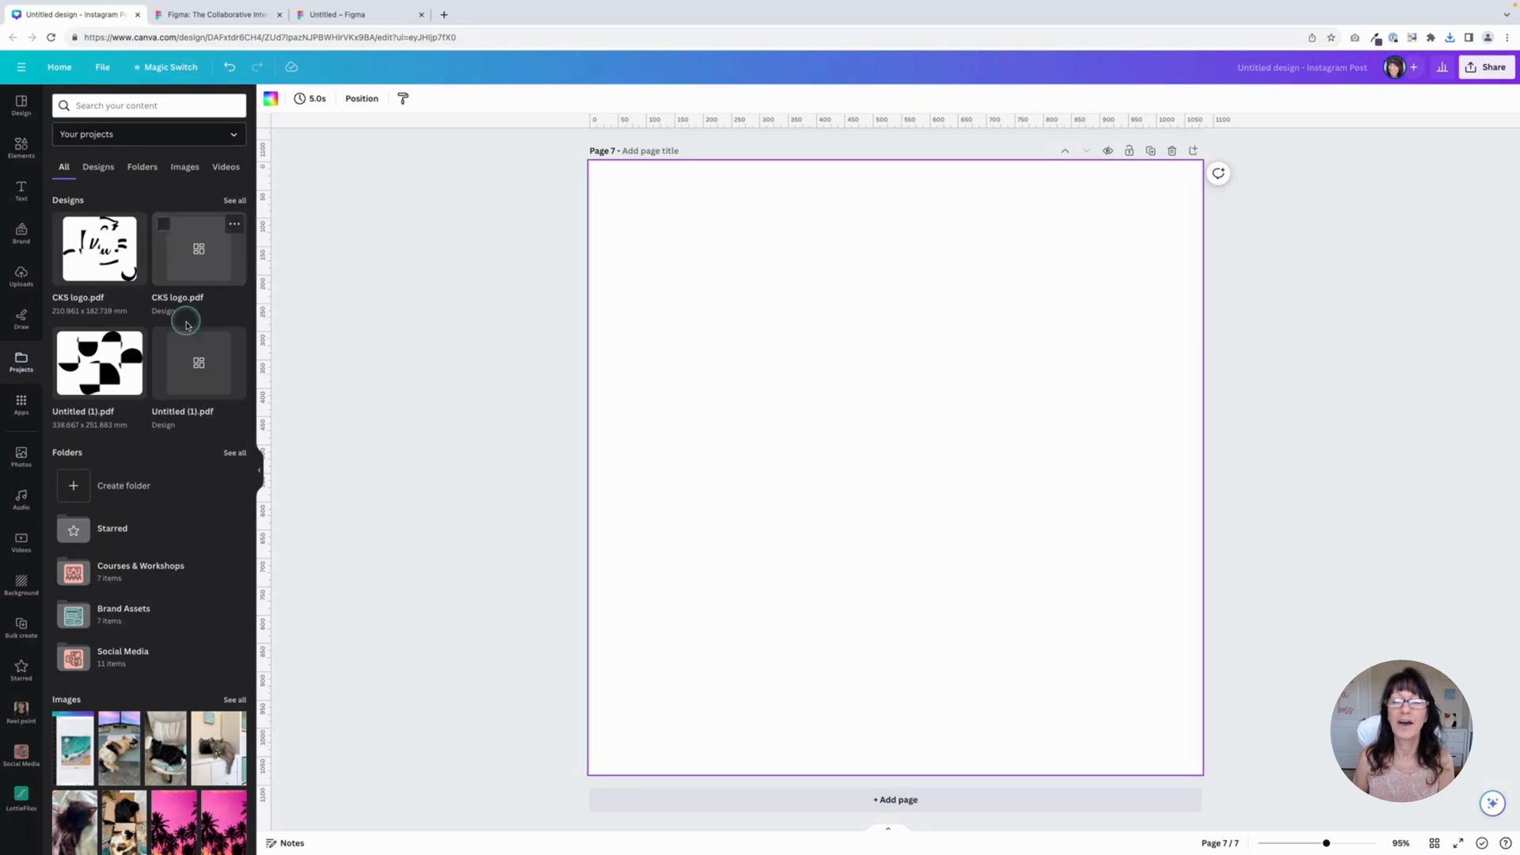
- Place the CKS logo.pdf design on the blank page and detach its checkered image to leave an empty frame
click(102, 264)
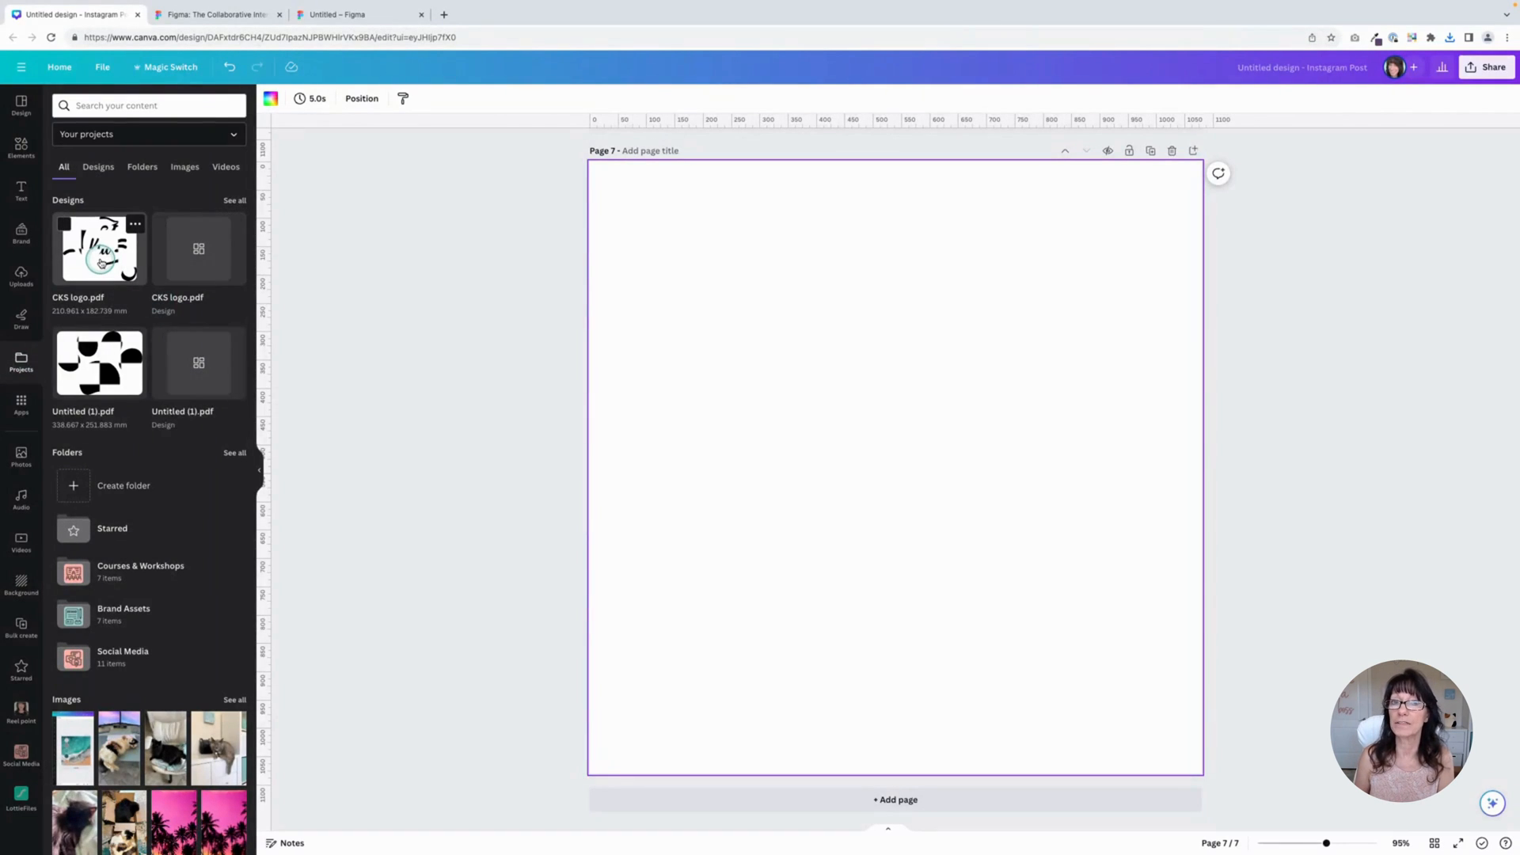
drag(103, 251, 914, 434)
click(882, 365)
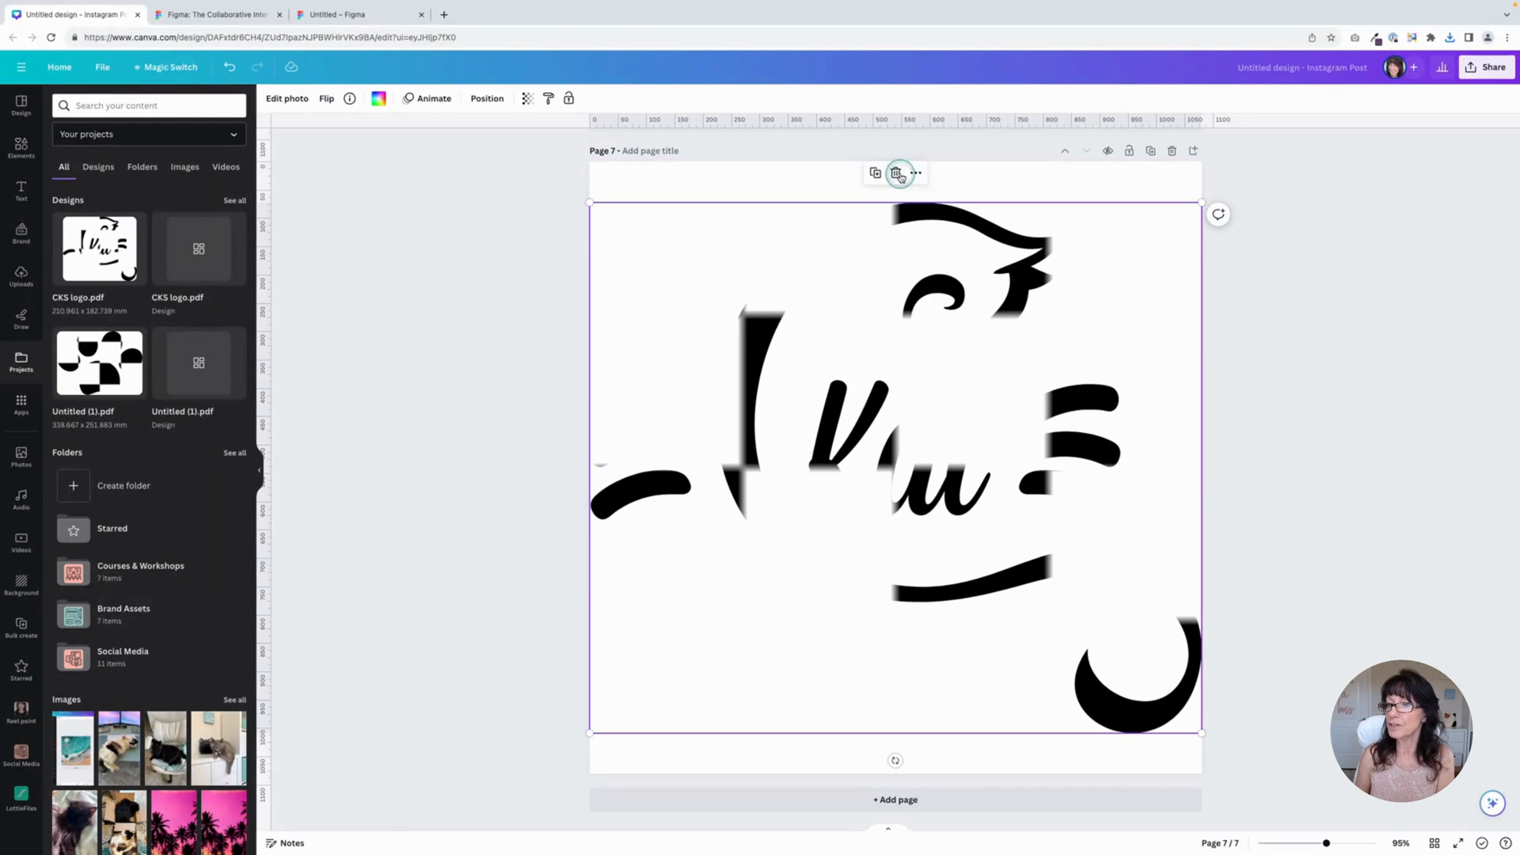
click(915, 173)
click(954, 474)
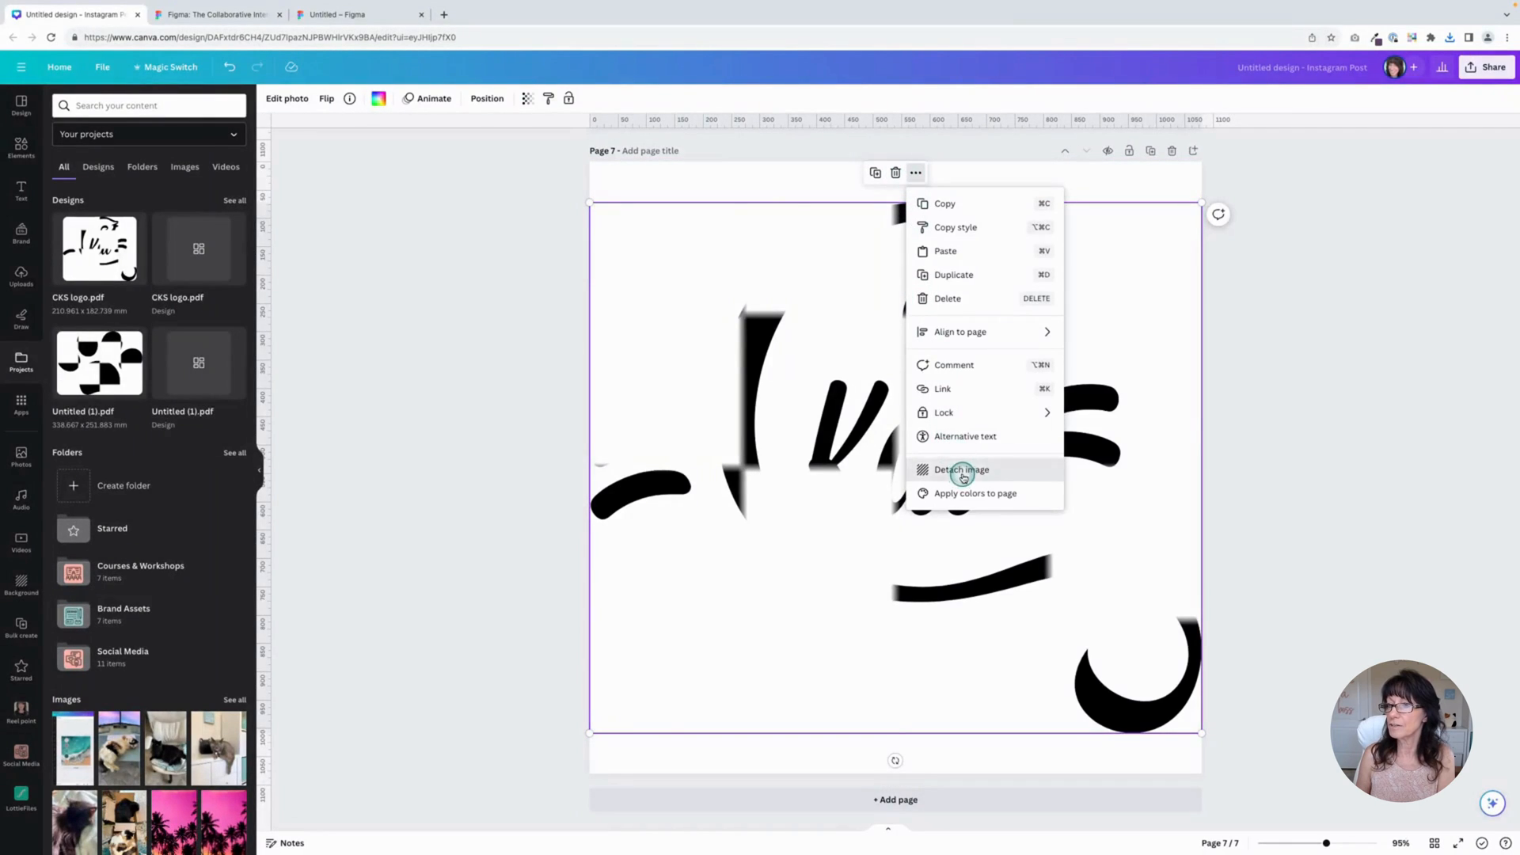
click(898, 195)
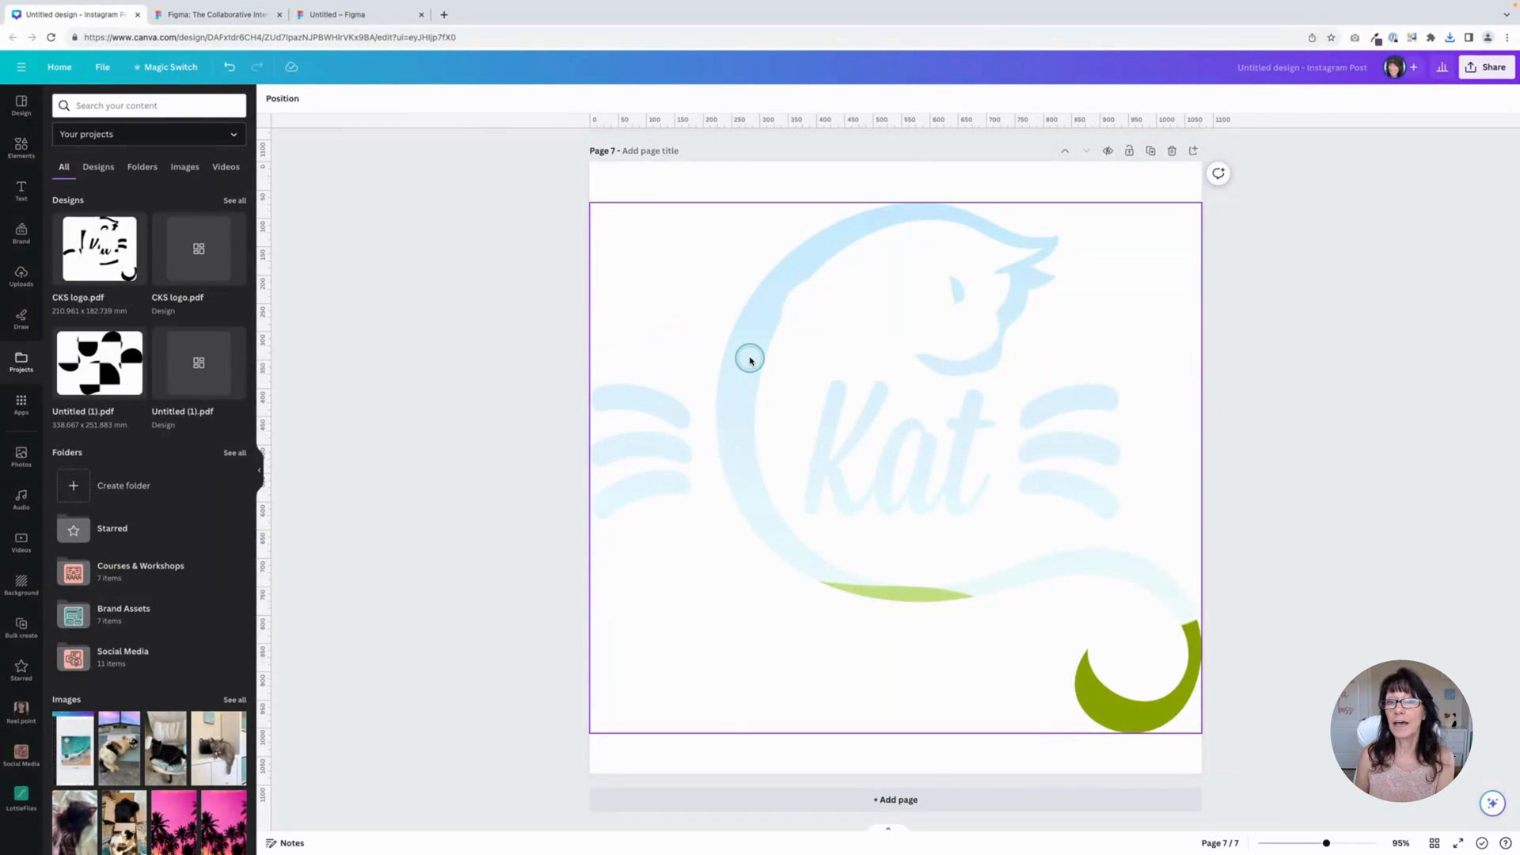
- Try the darkest teal brand color on the logo frame and replace it with the pink-to-yellow gradient
click(744, 355)
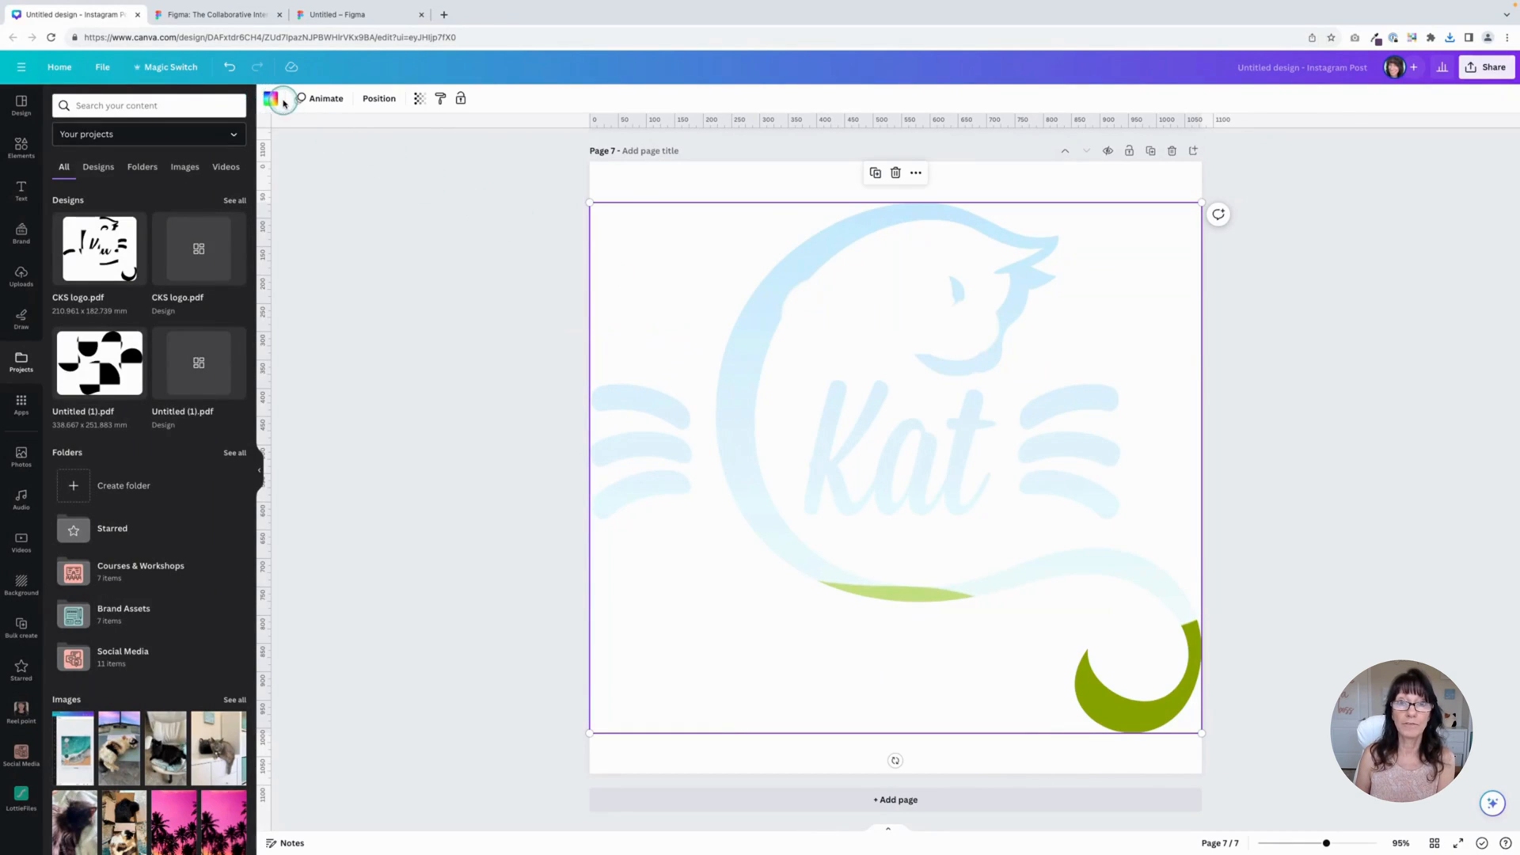
click(271, 99)
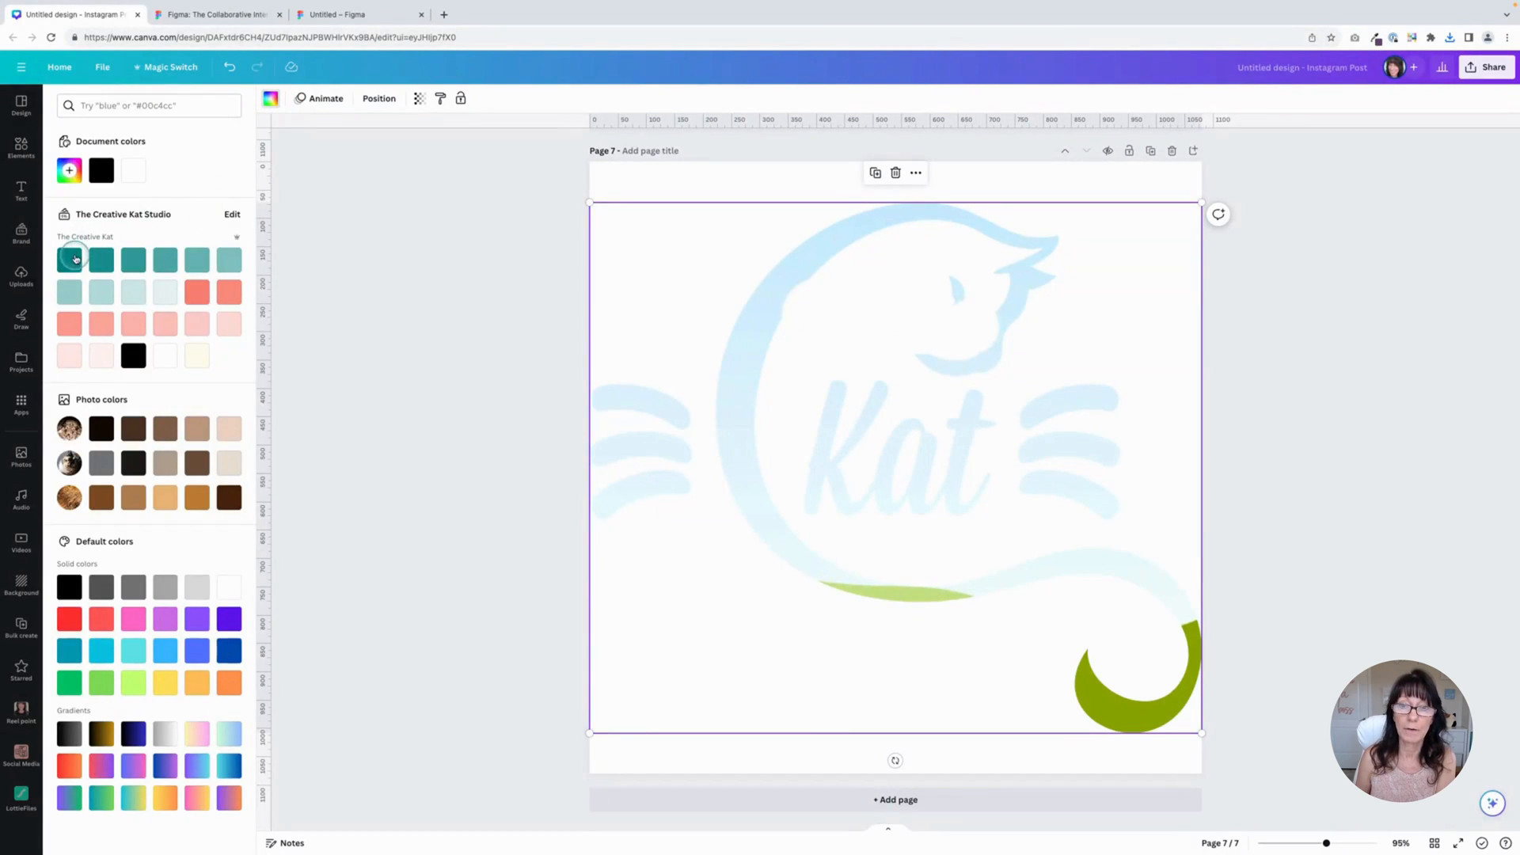
click(75, 260)
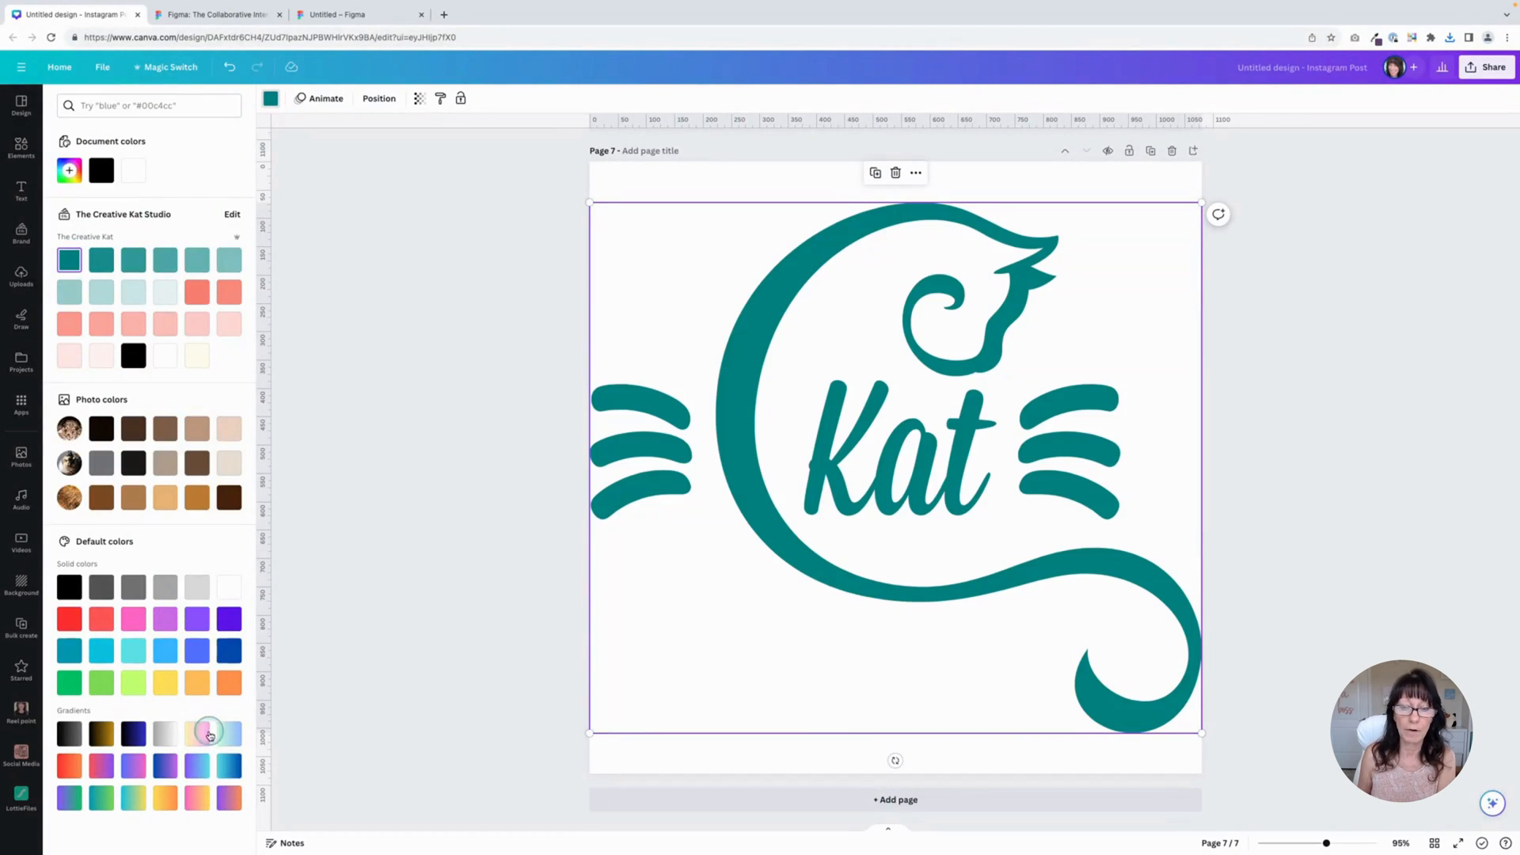
click(195, 805)
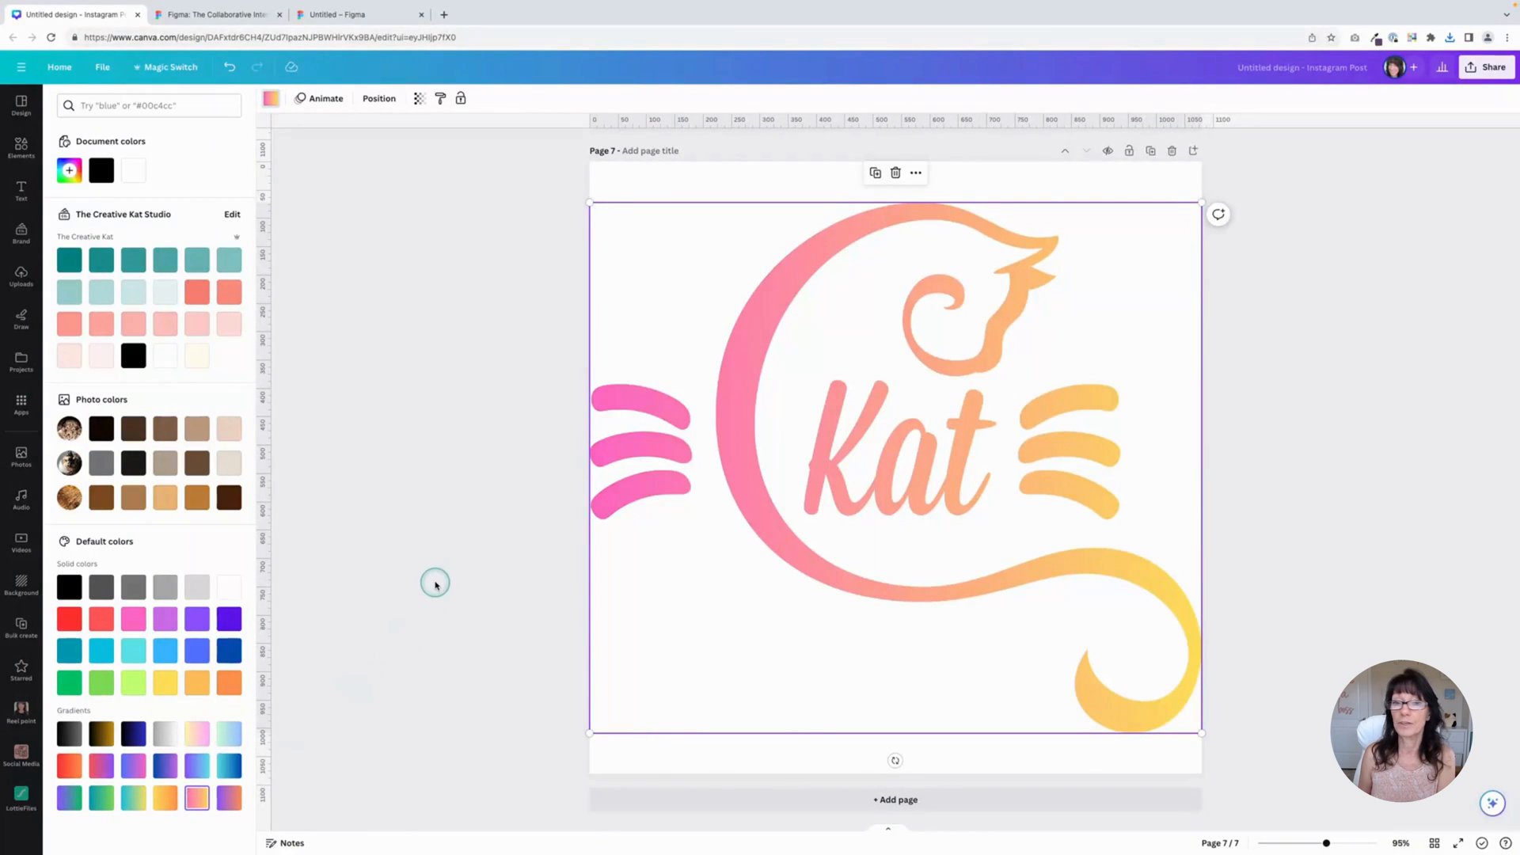
click(436, 569)
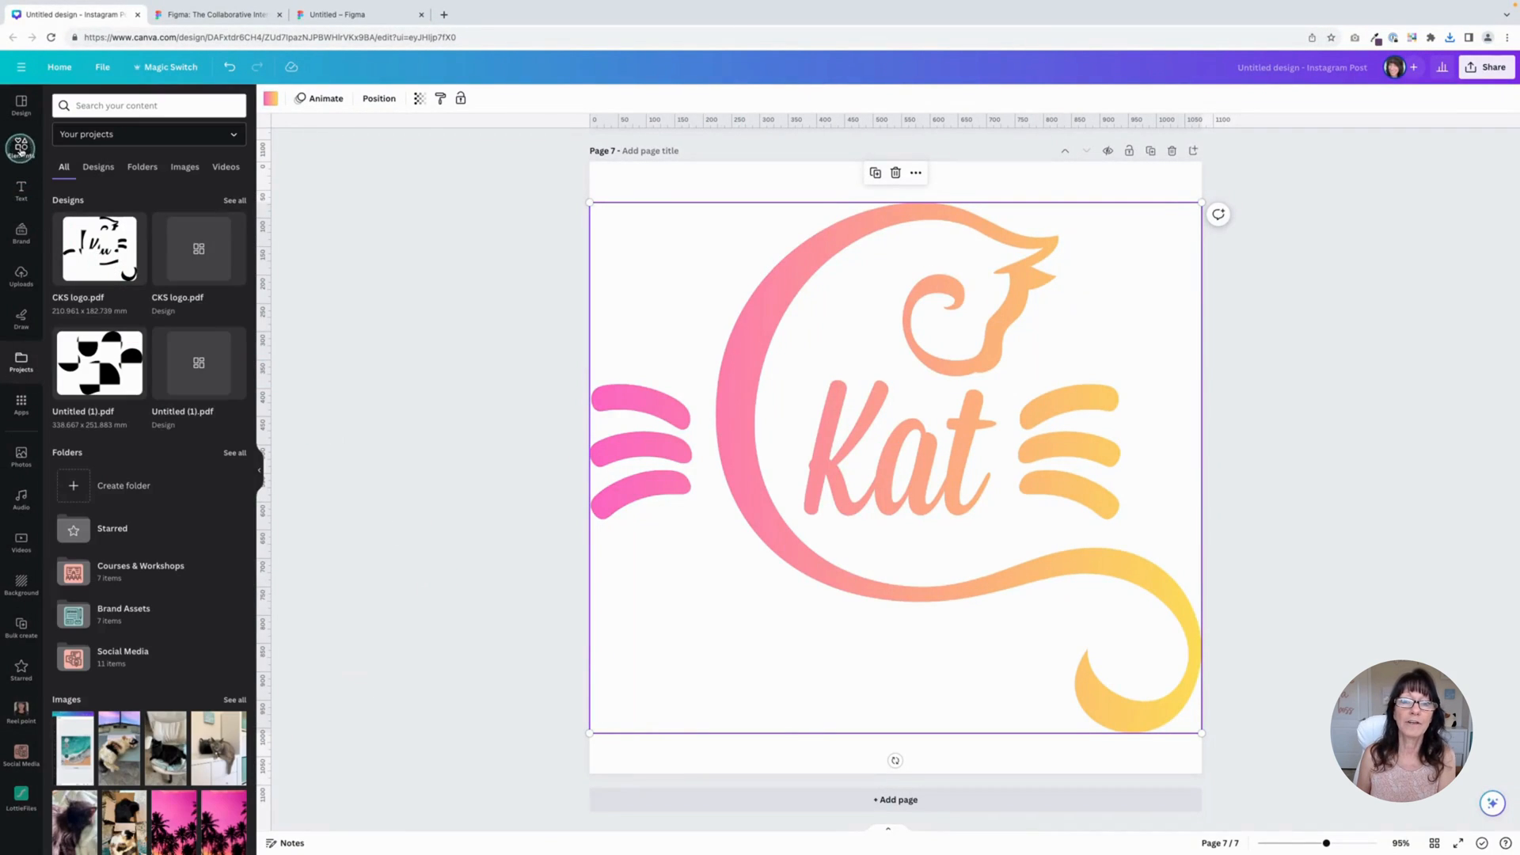
- Search the elements for "glitter" and fill the Kat logo frame with the bright pink glitter photo
click(22, 147)
click(119, 106)
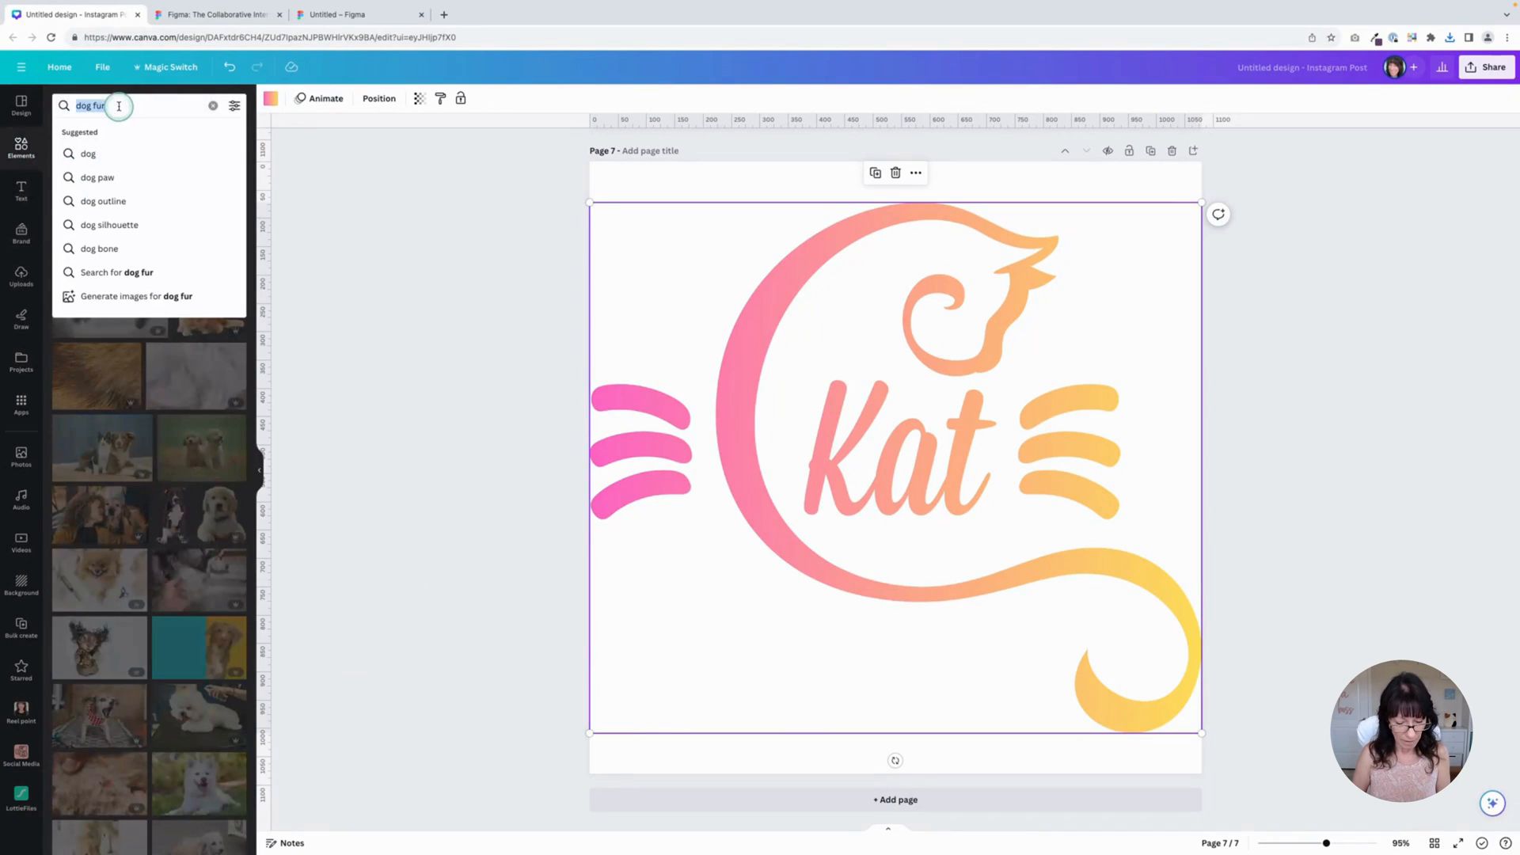
text(glitter)
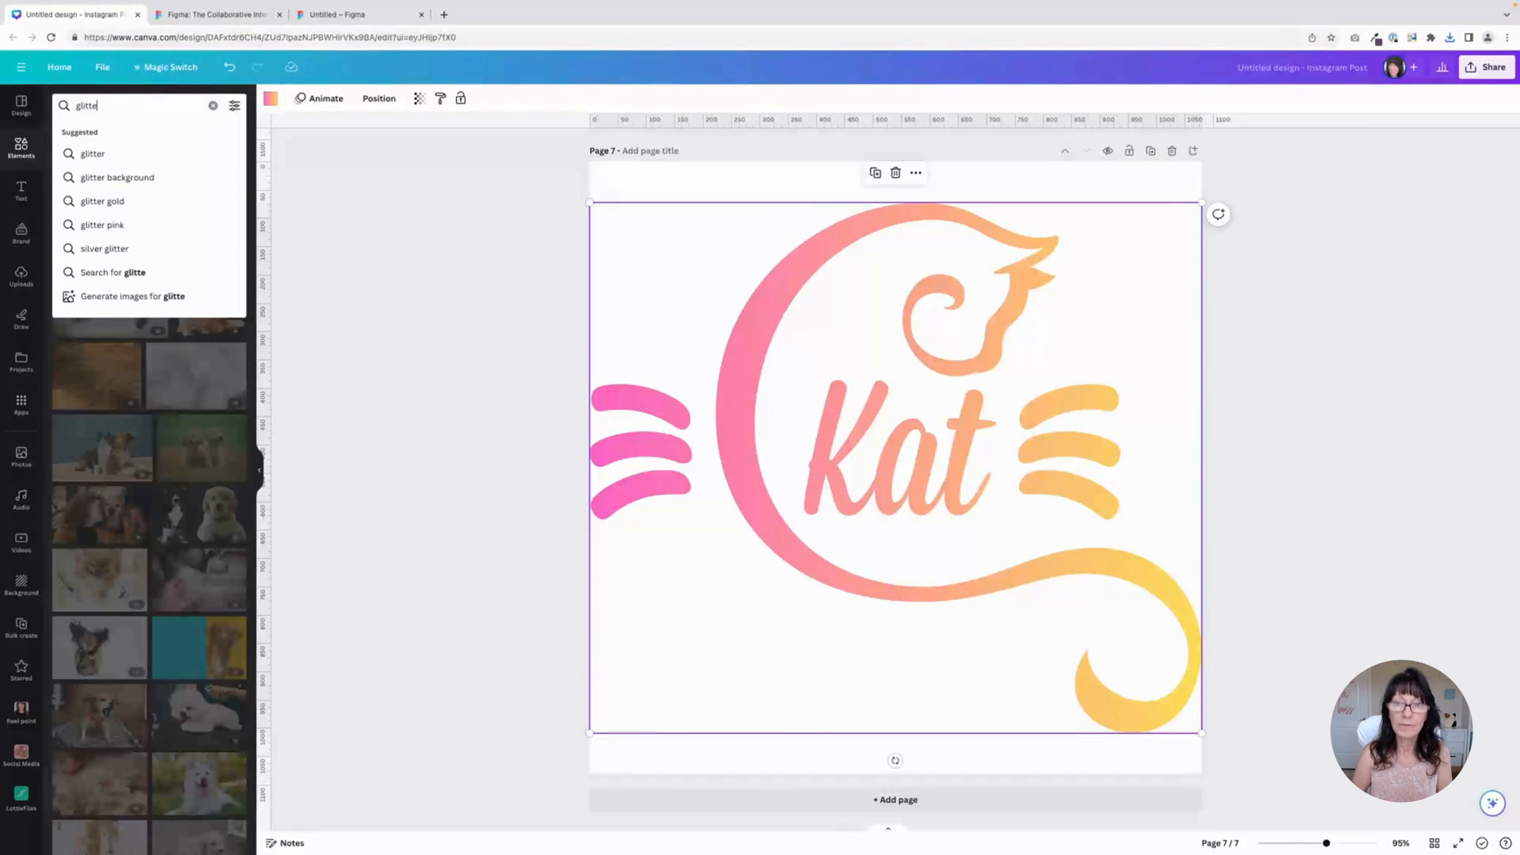
key(Return)
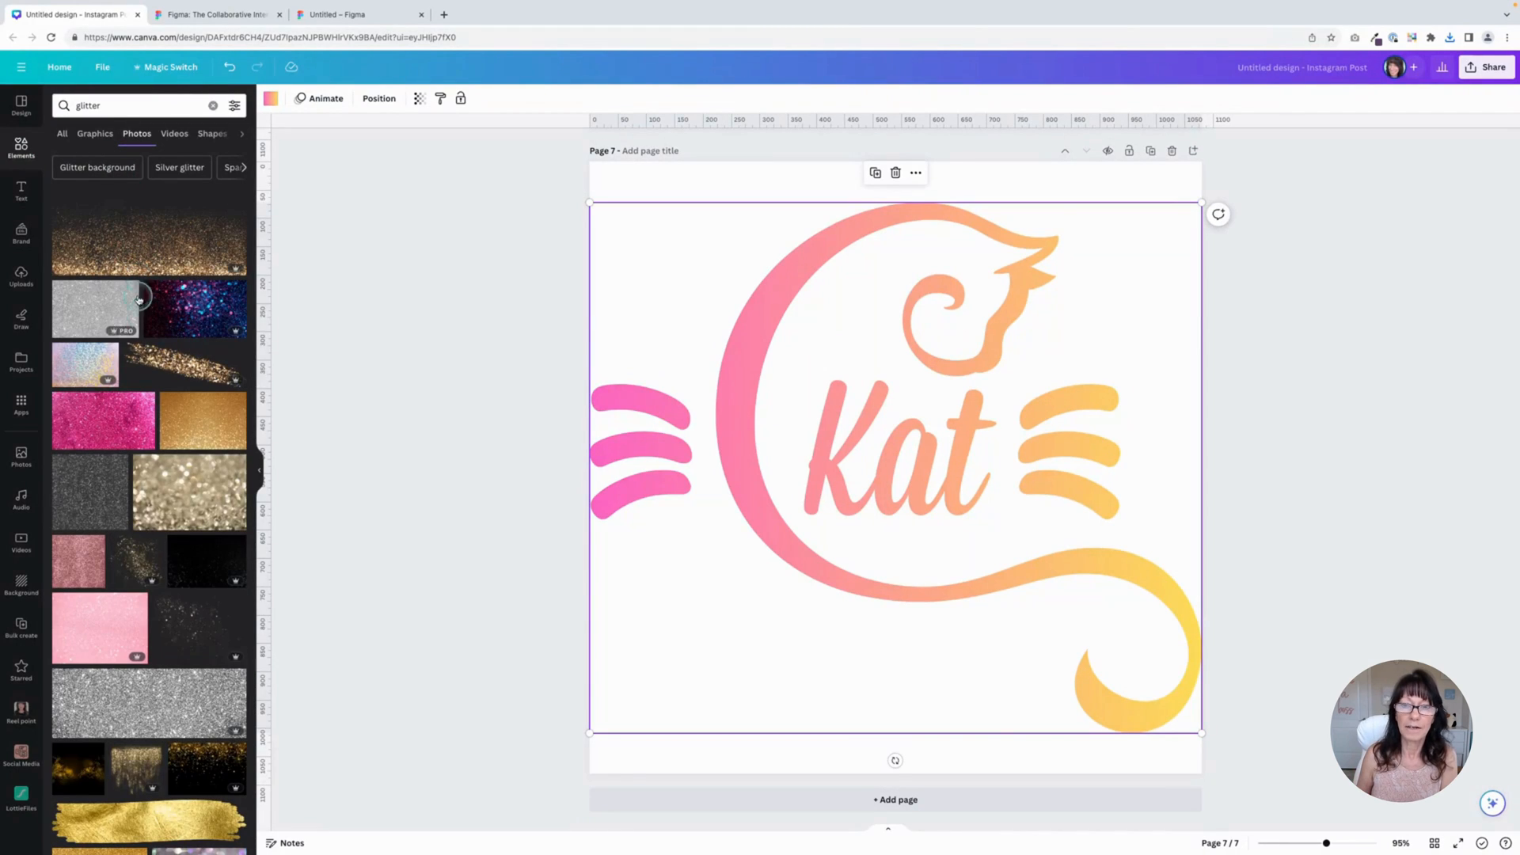
drag(95, 424, 744, 424)
click(477, 379)
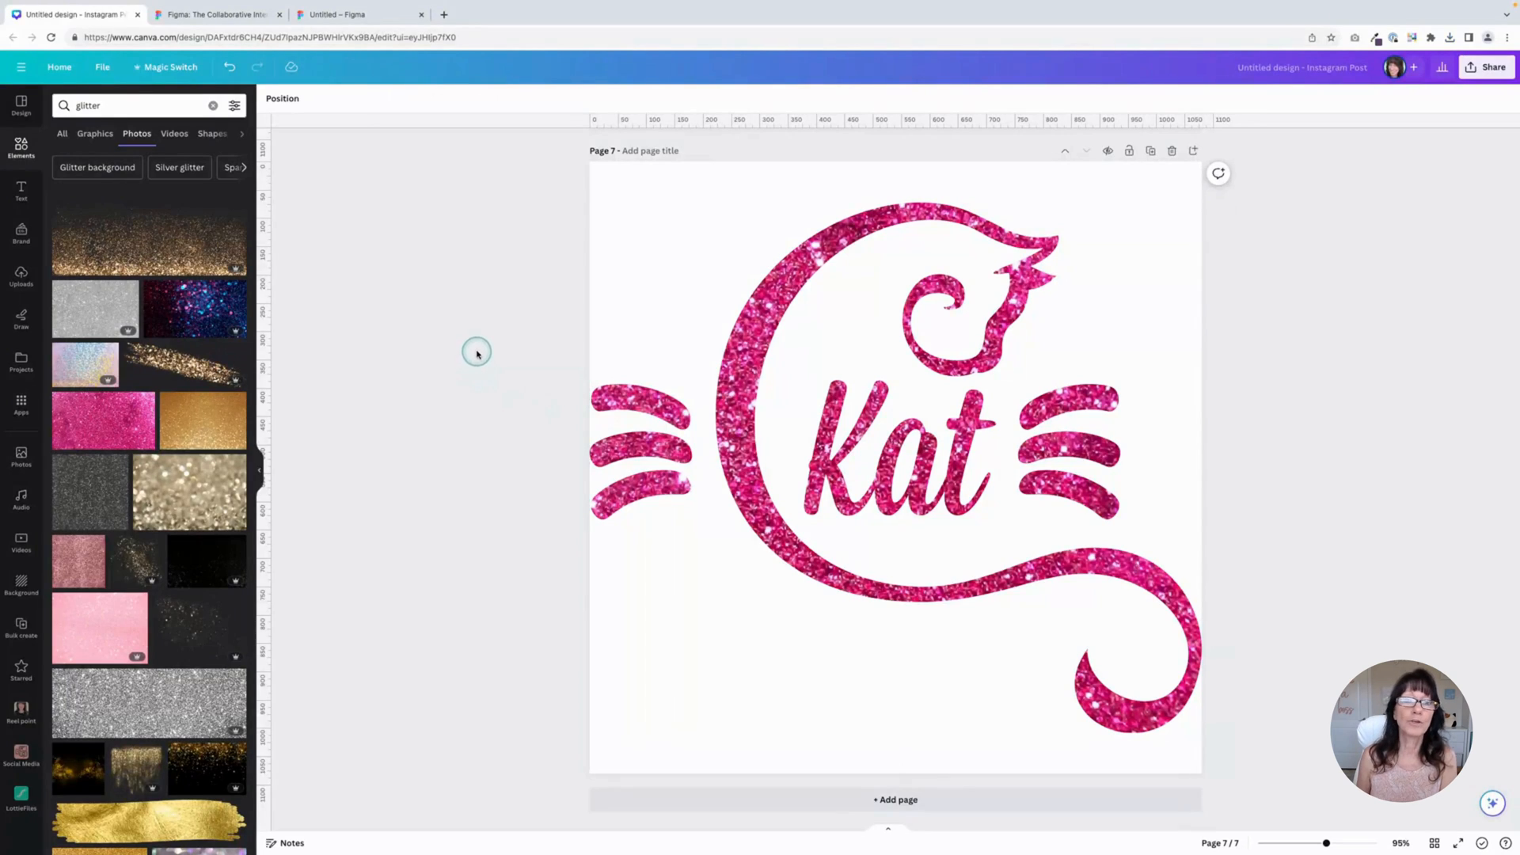
- Switch to the untitled Figma file and delete the CKS logo from the canvas
click(363, 13)
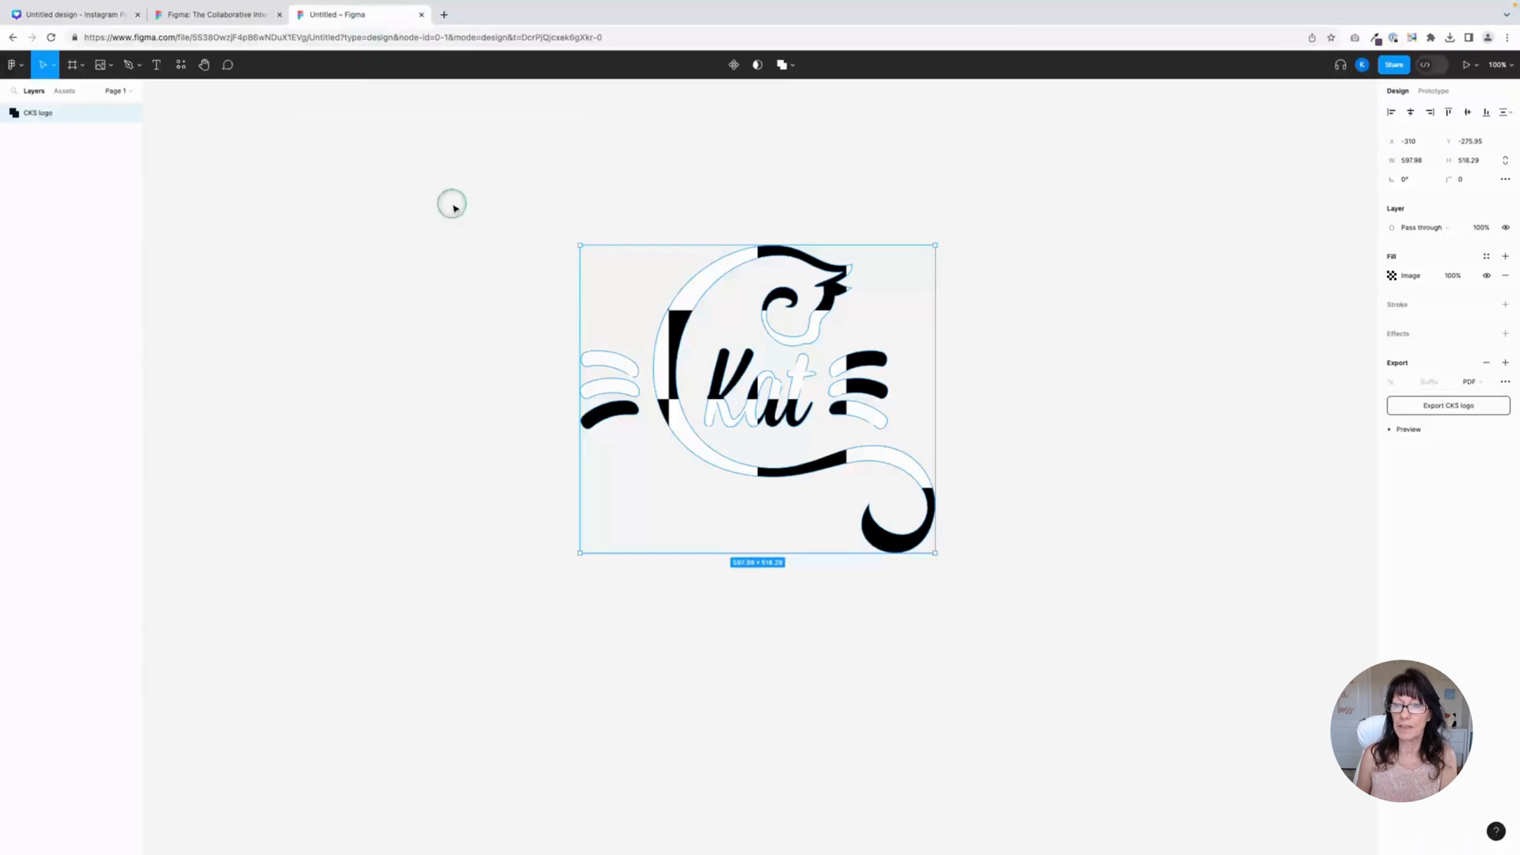
drag(478, 186, 1103, 631)
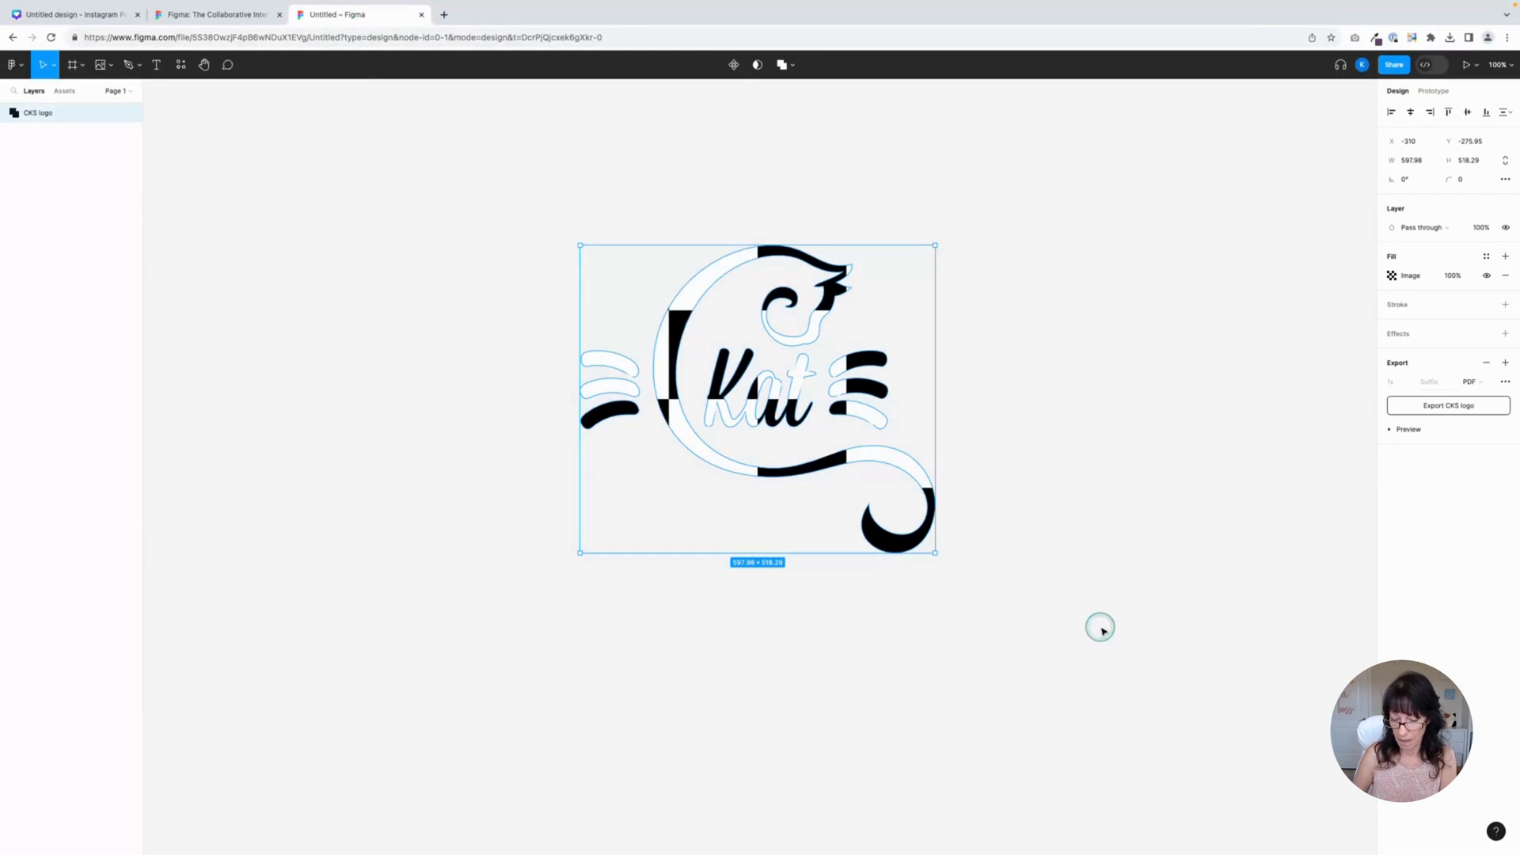
key(Delete)
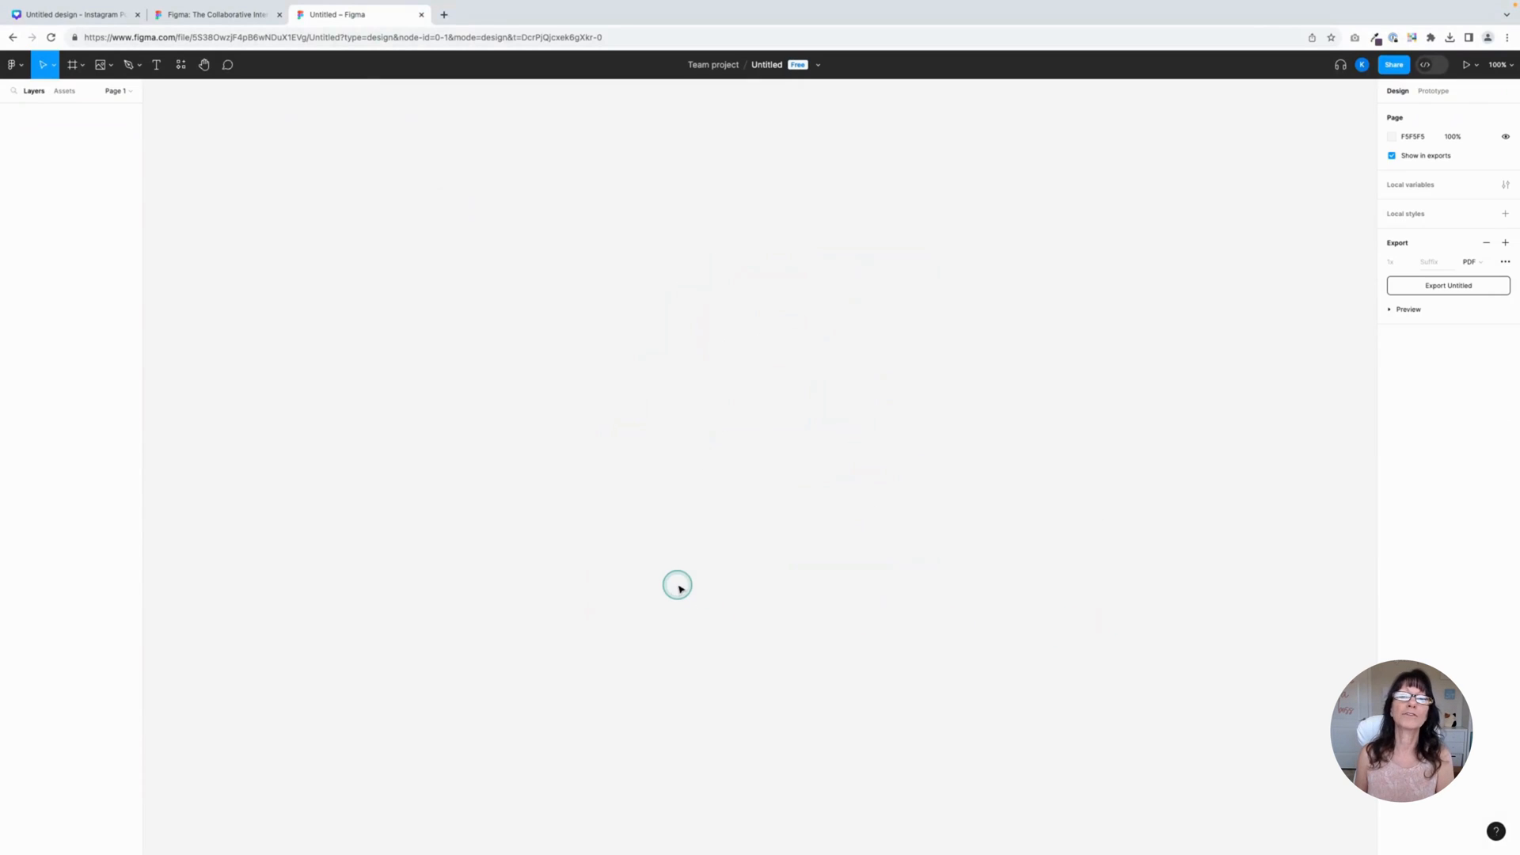
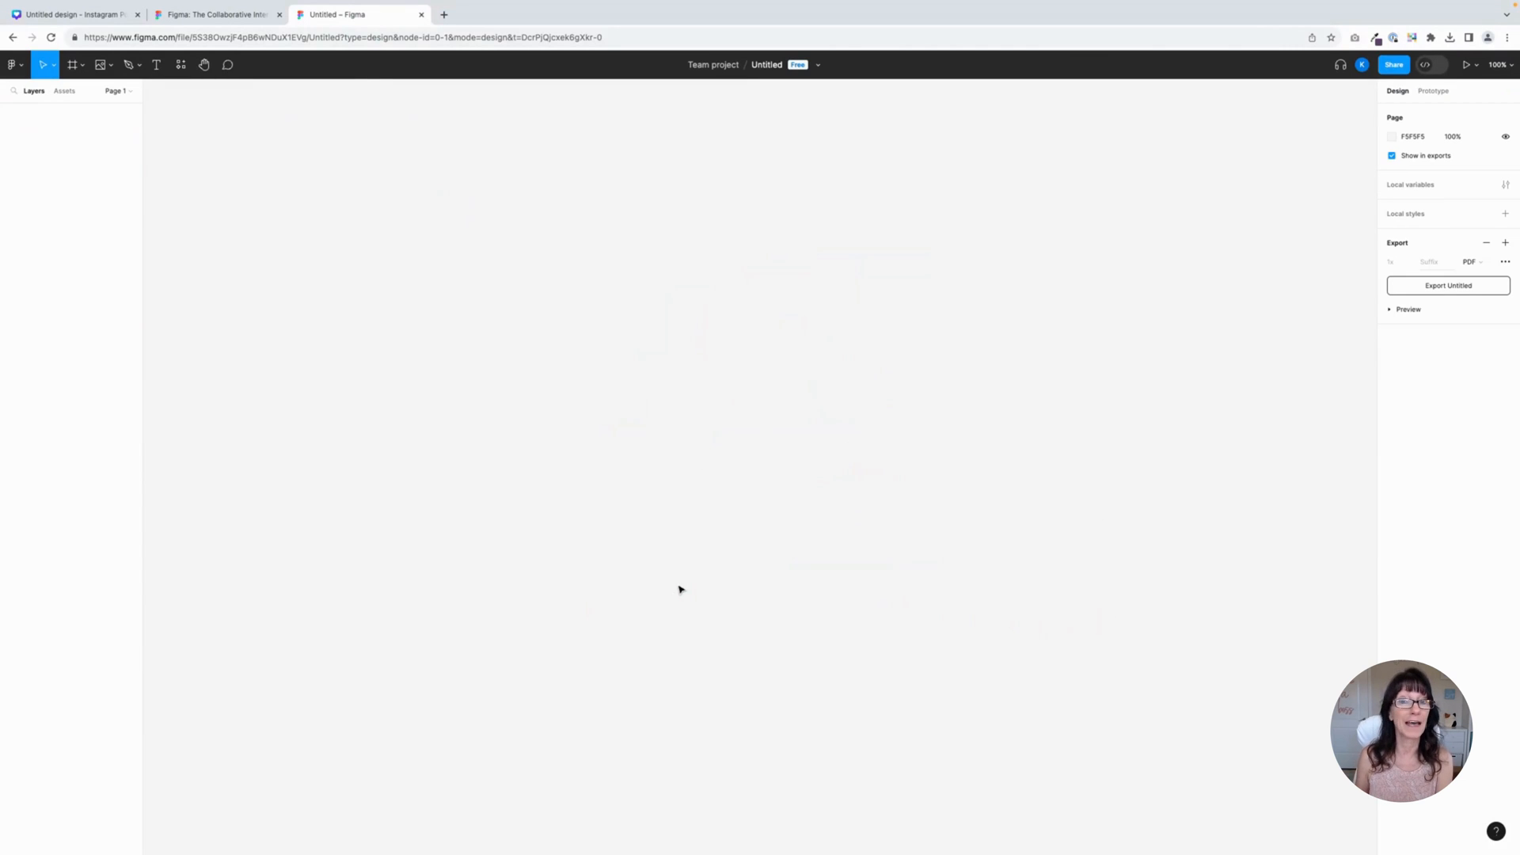
- Add the text "Coffee" at font size 300 and move it up and to the left on the canvas
click(156, 65)
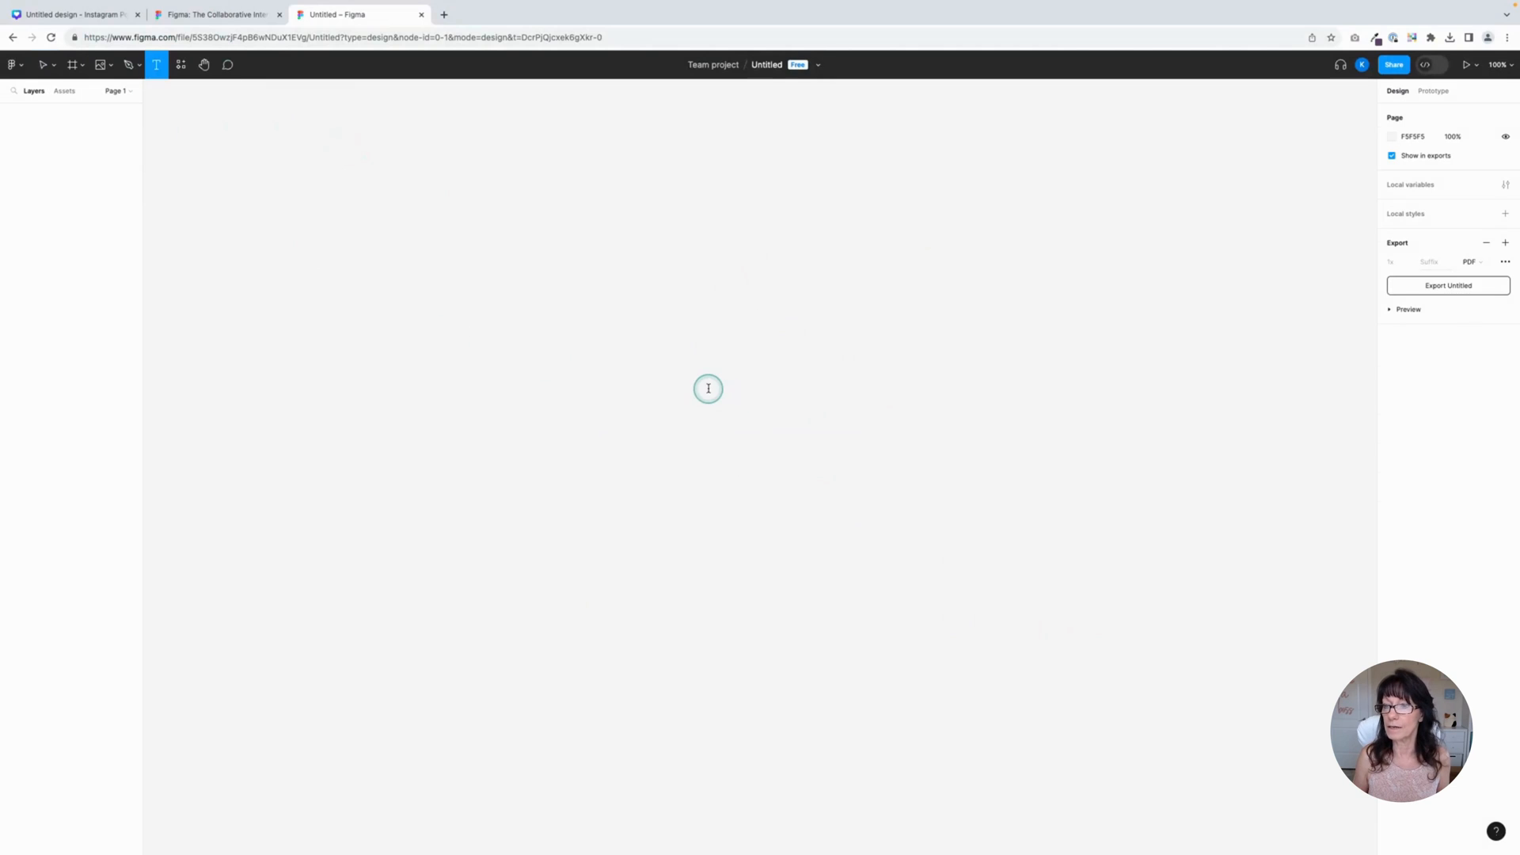
click(709, 387)
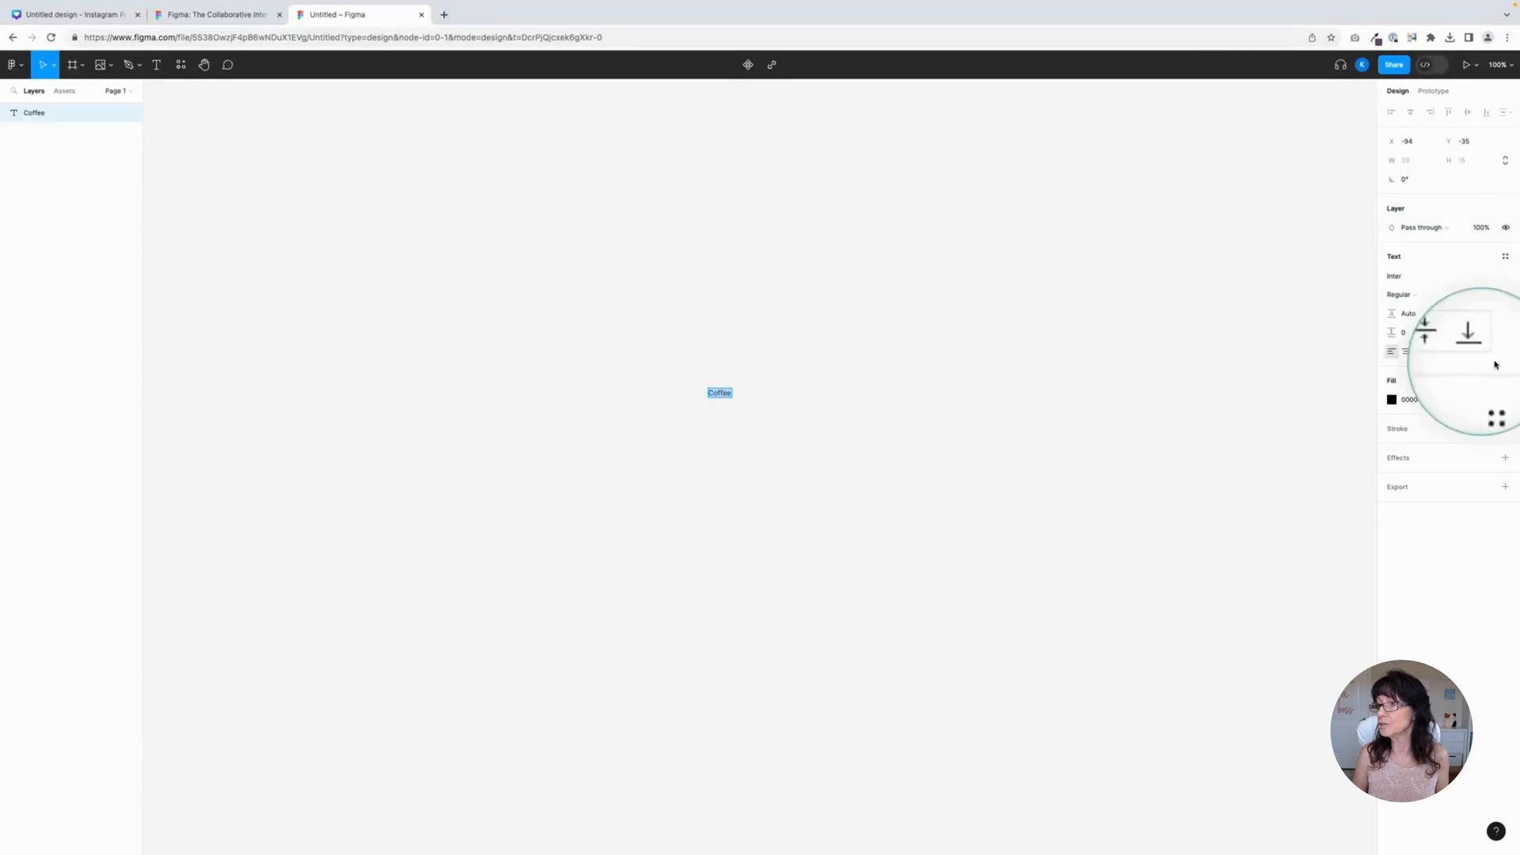
click(1466, 294)
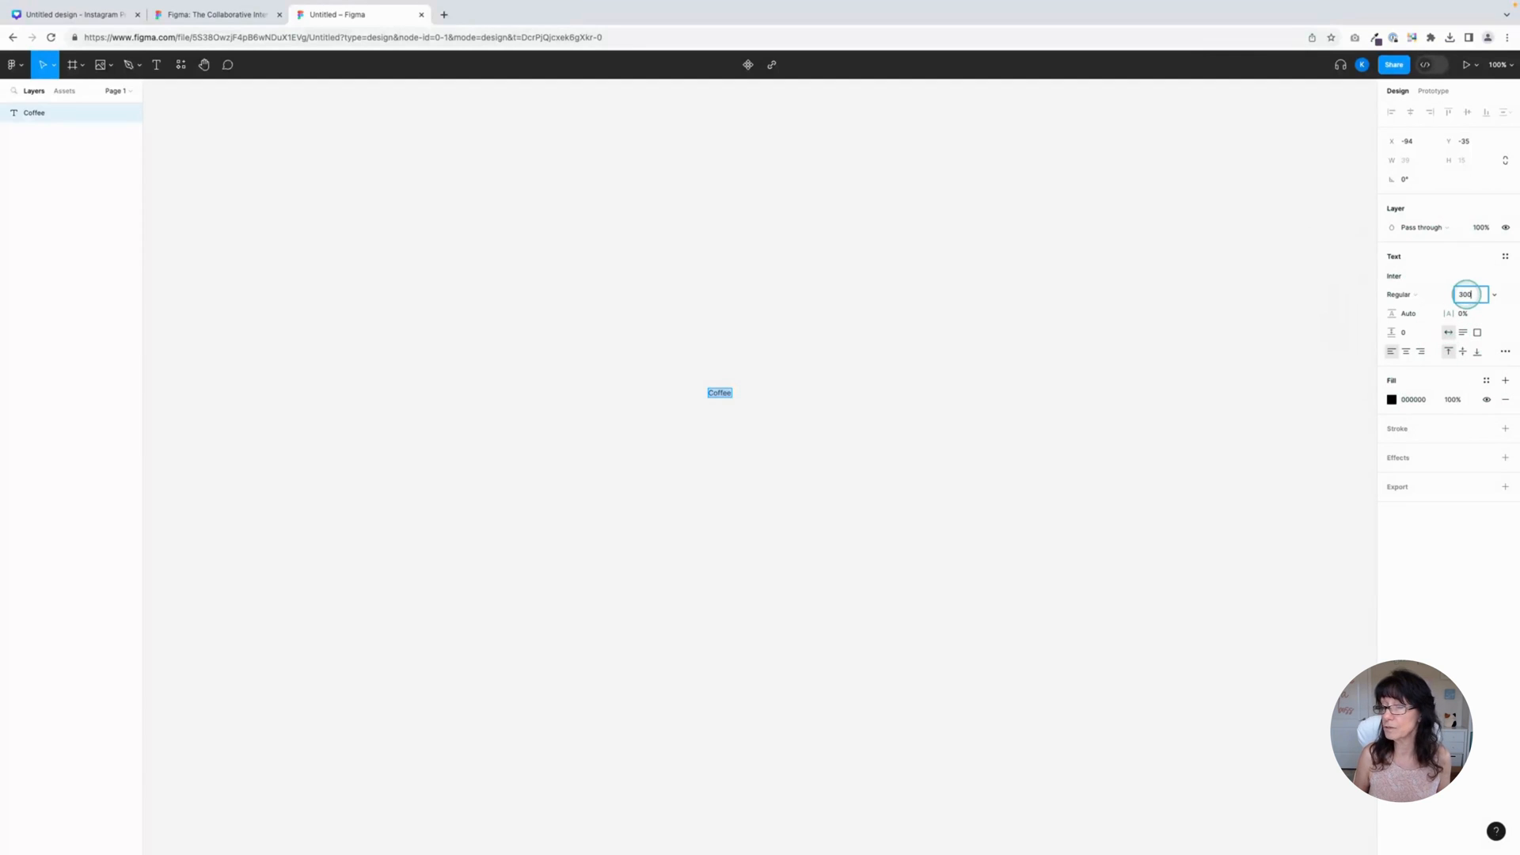
key(Return)
double_click(1065, 489)
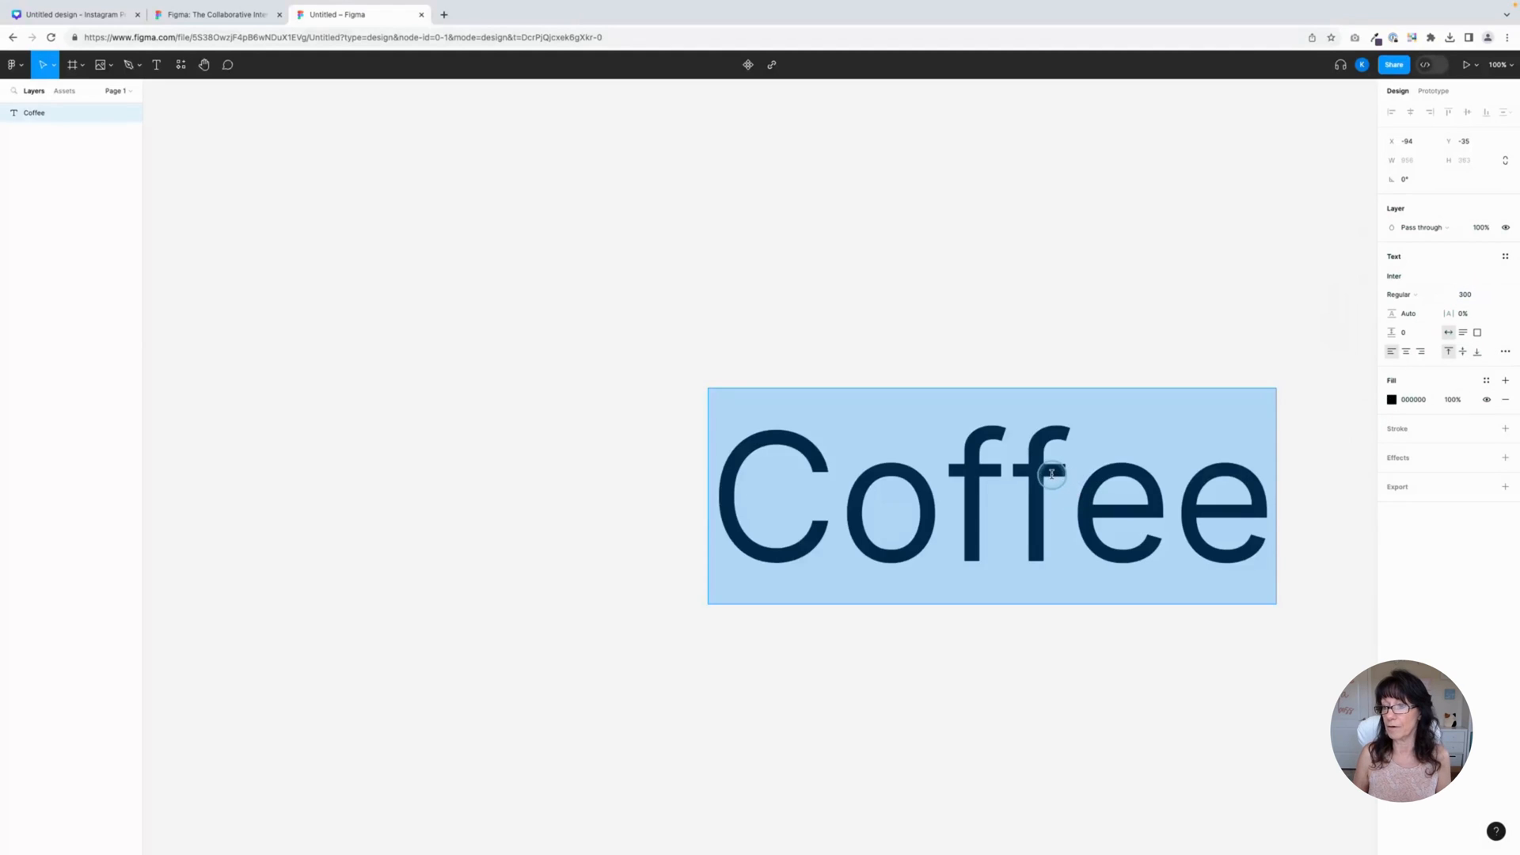
click(1042, 473)
key(Escape)
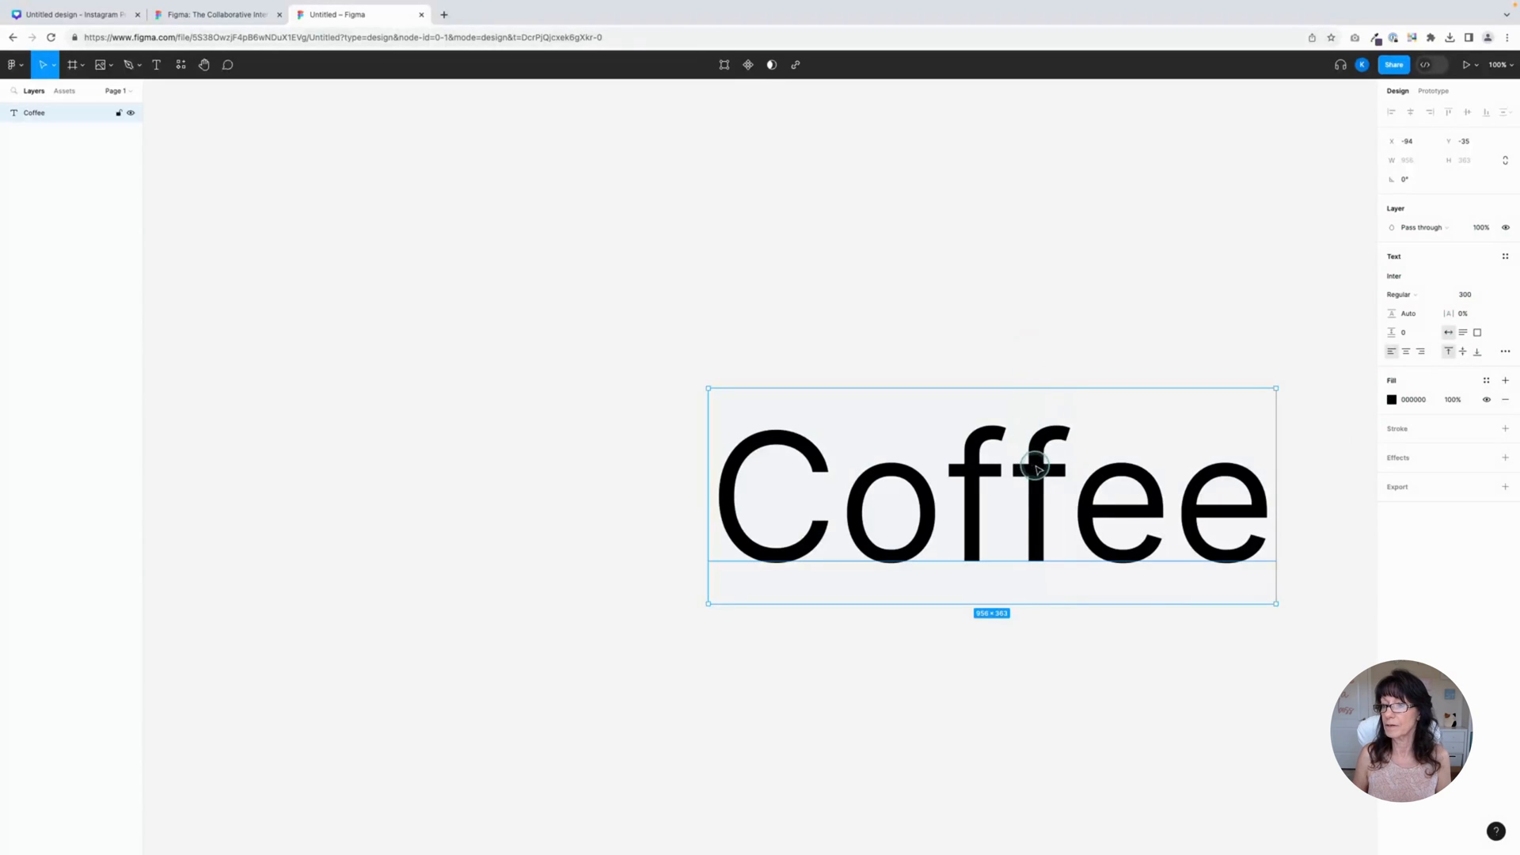
drag(1033, 466, 747, 348)
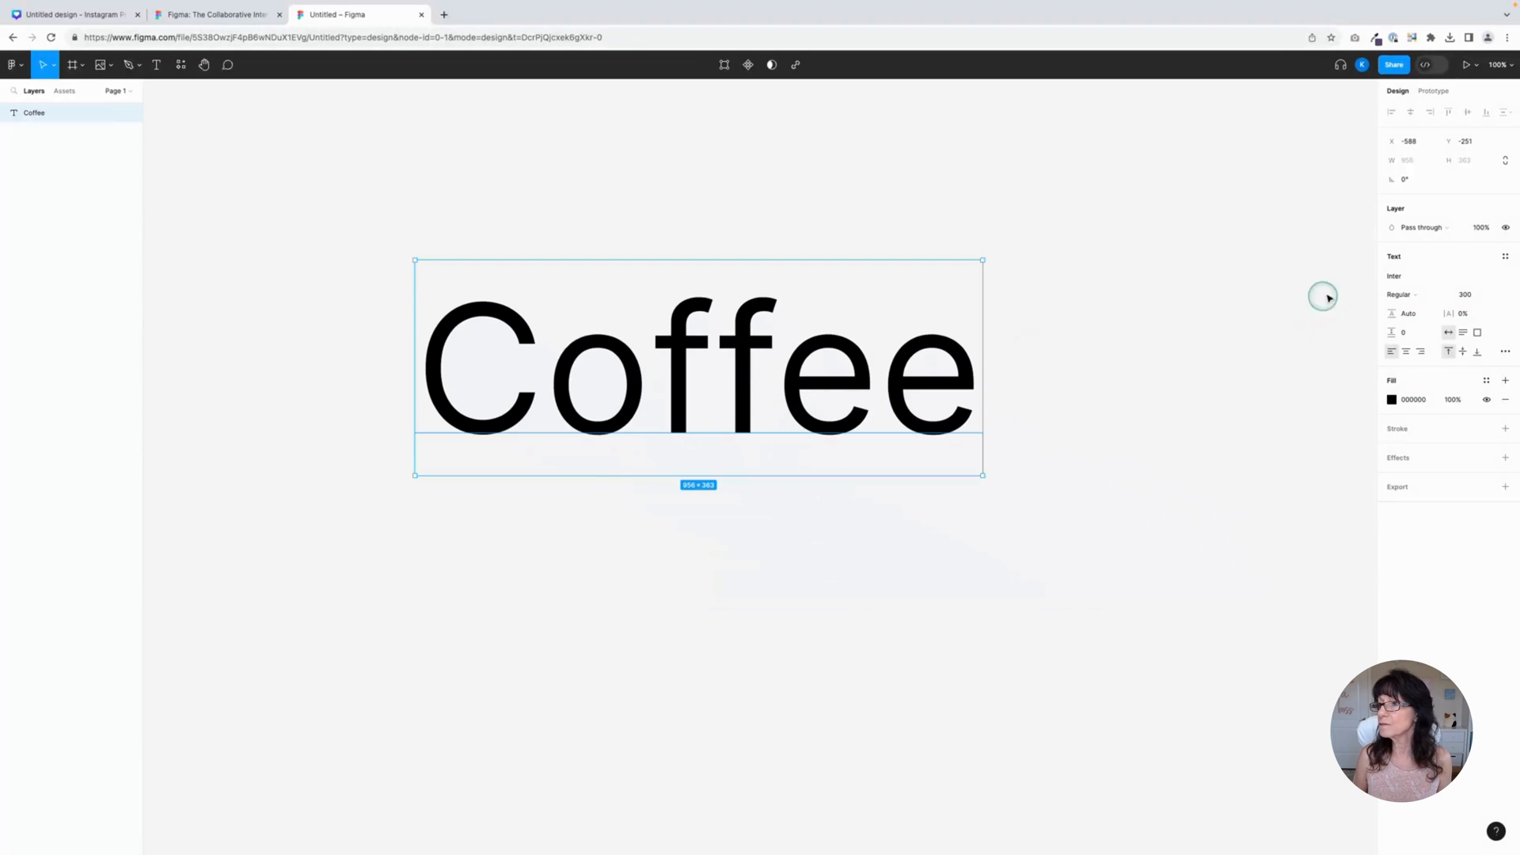
- Change the Coffee text's font to Kavoon and move the word to the upper middle of the canvas
click(1392, 276)
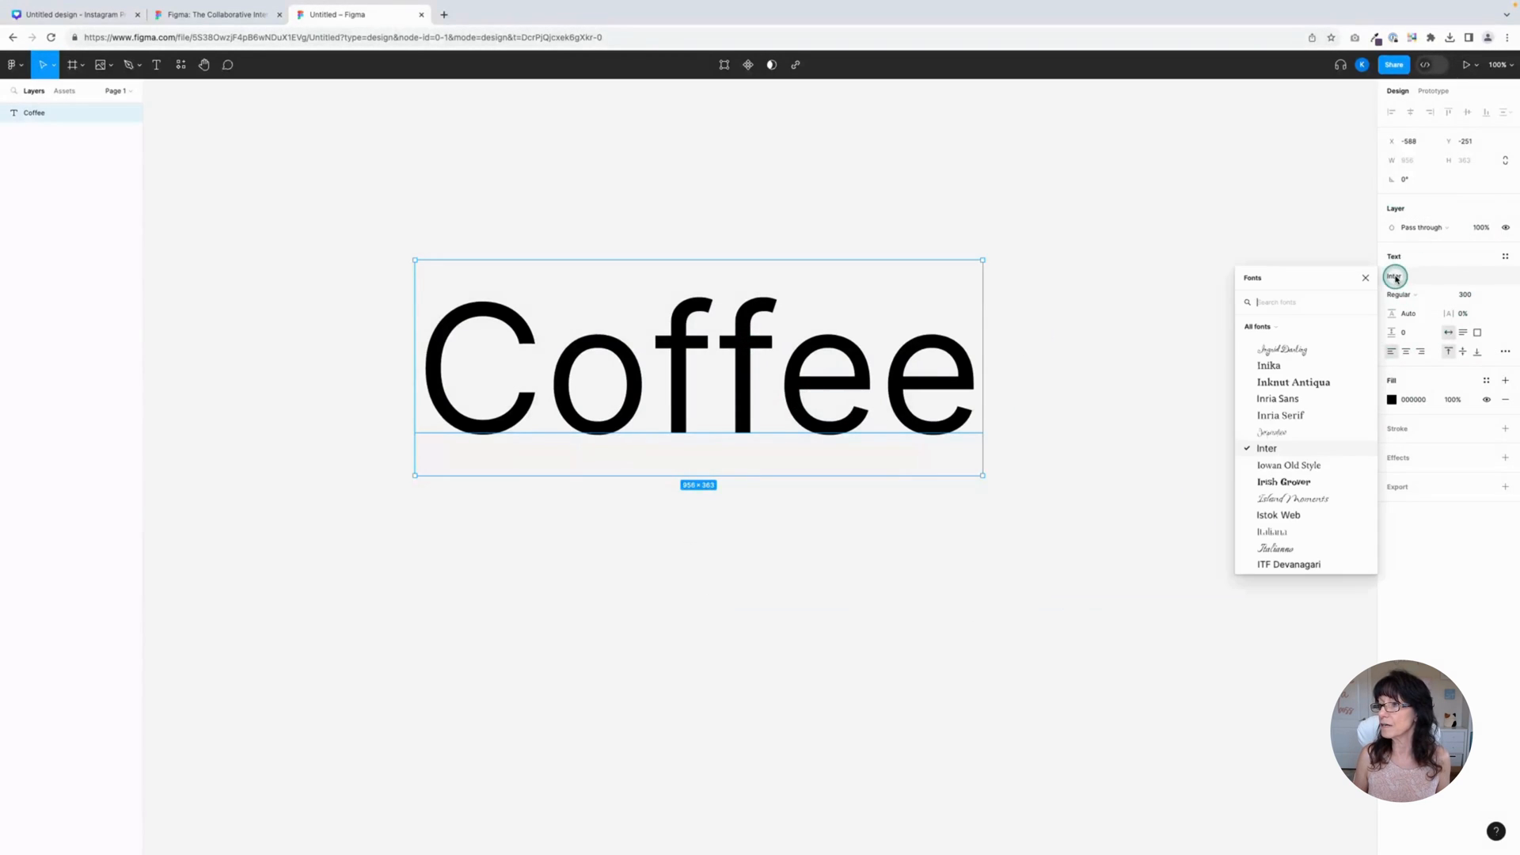
scroll(1328, 373, down, 3)
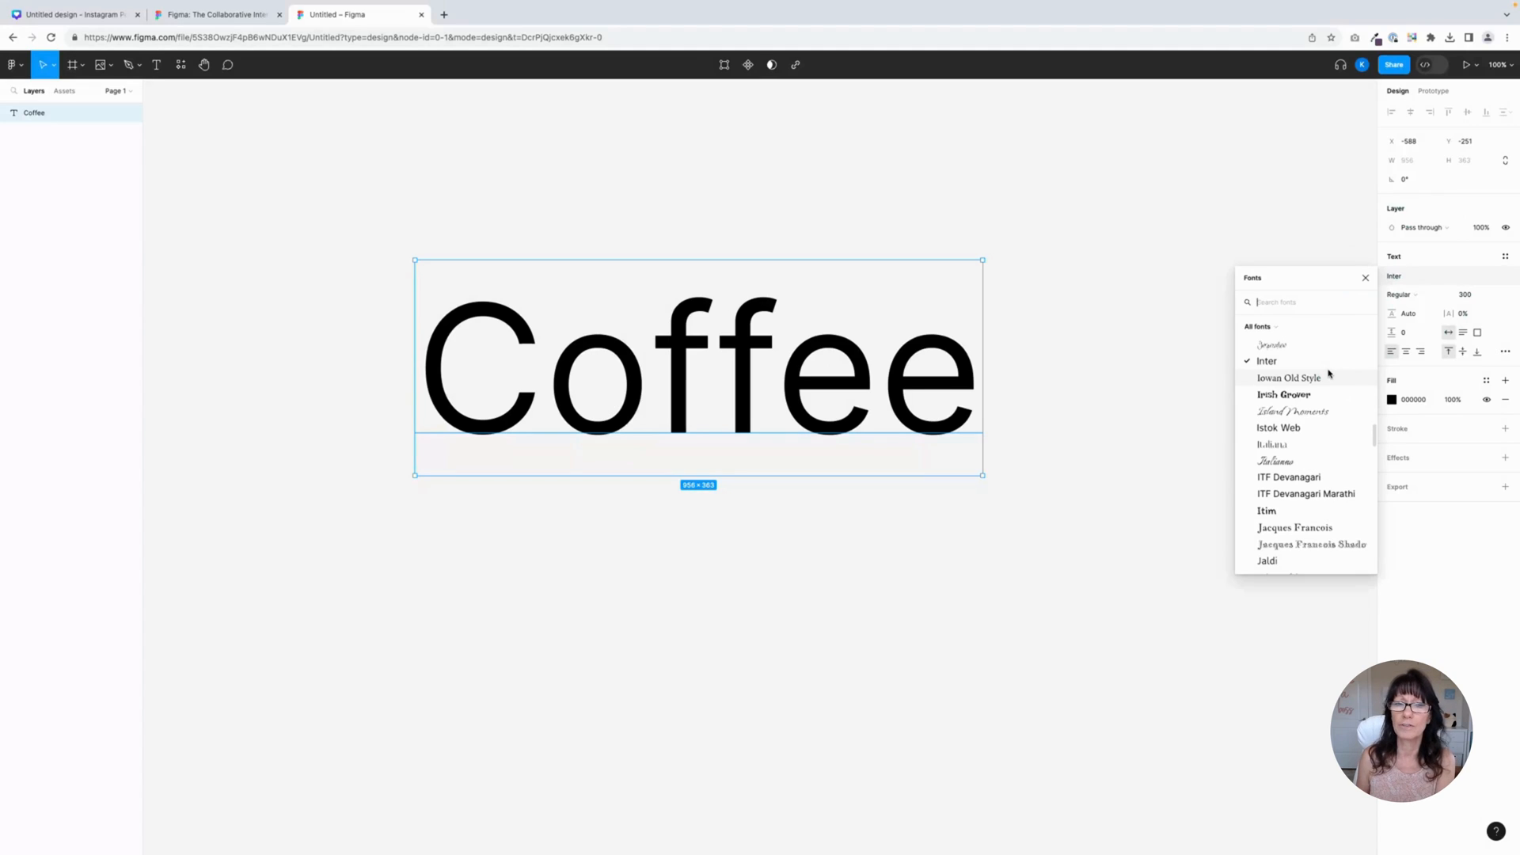
scroll(1329, 372, down, 10)
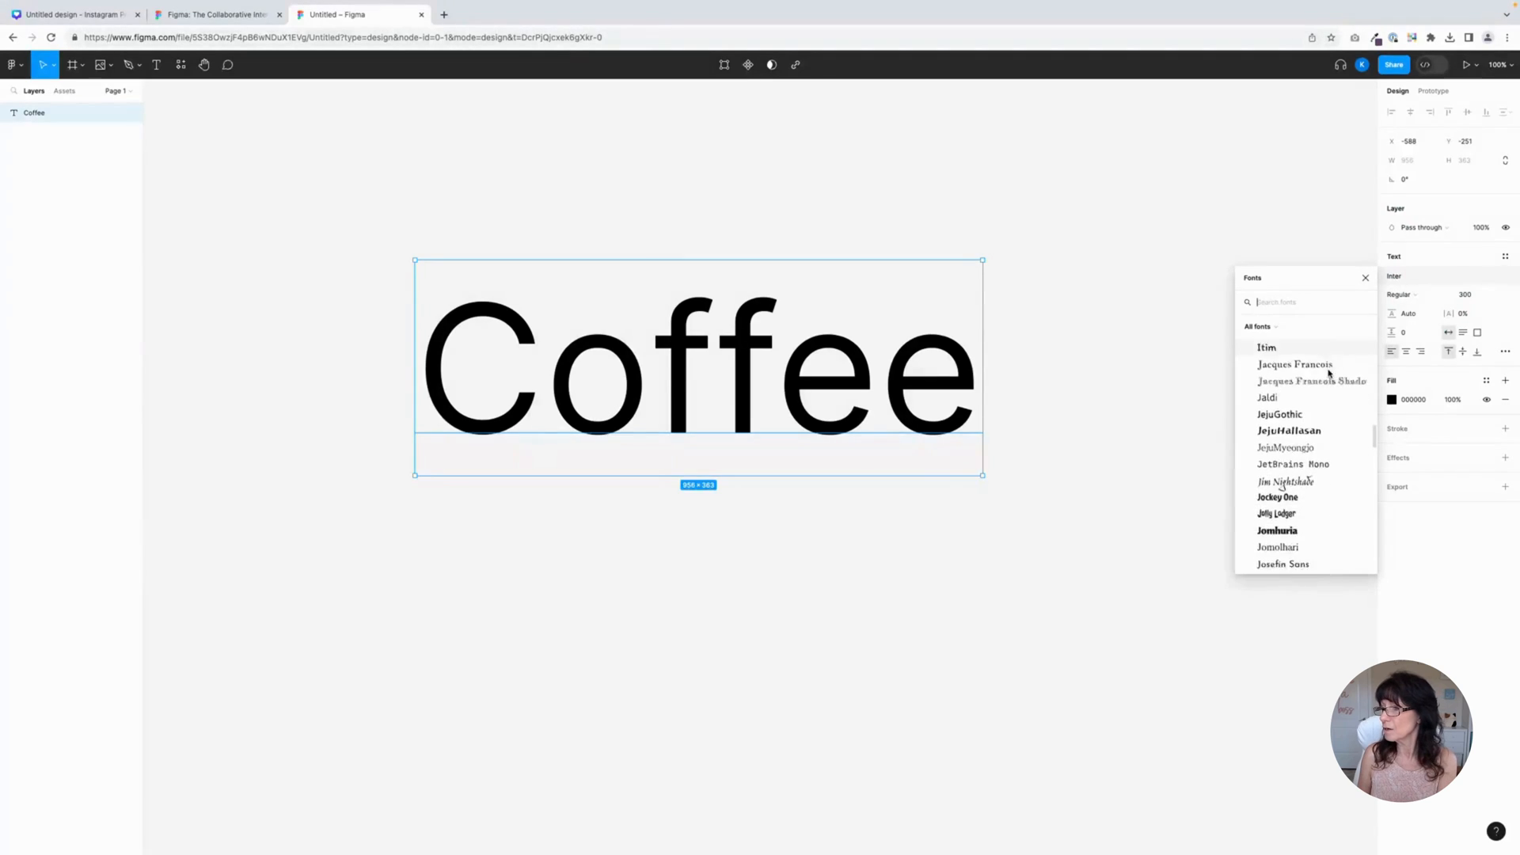
scroll(1328, 373, down, 10)
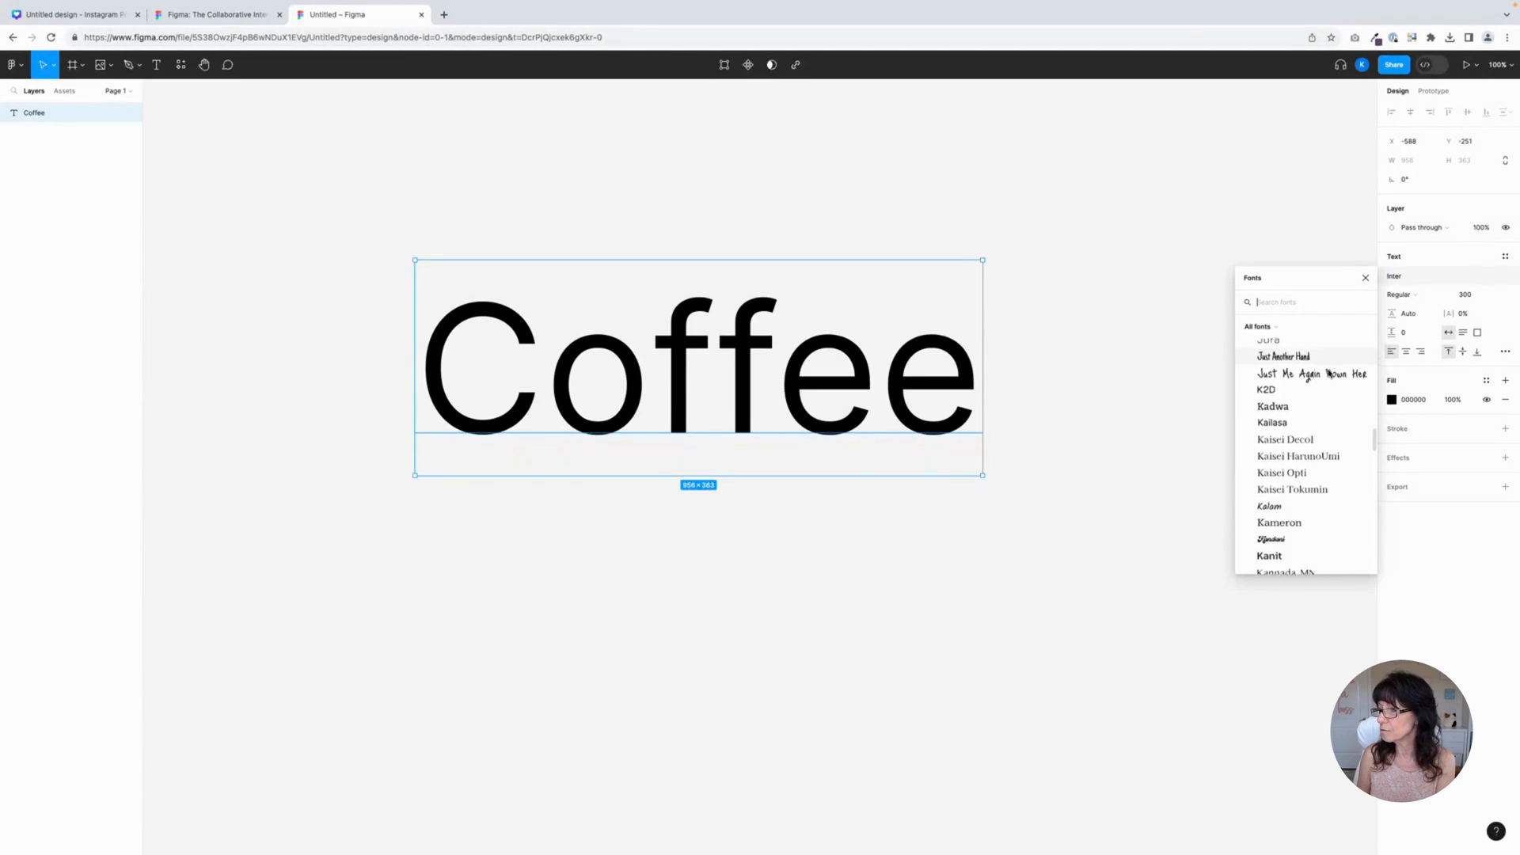
scroll(1329, 372, down, 6)
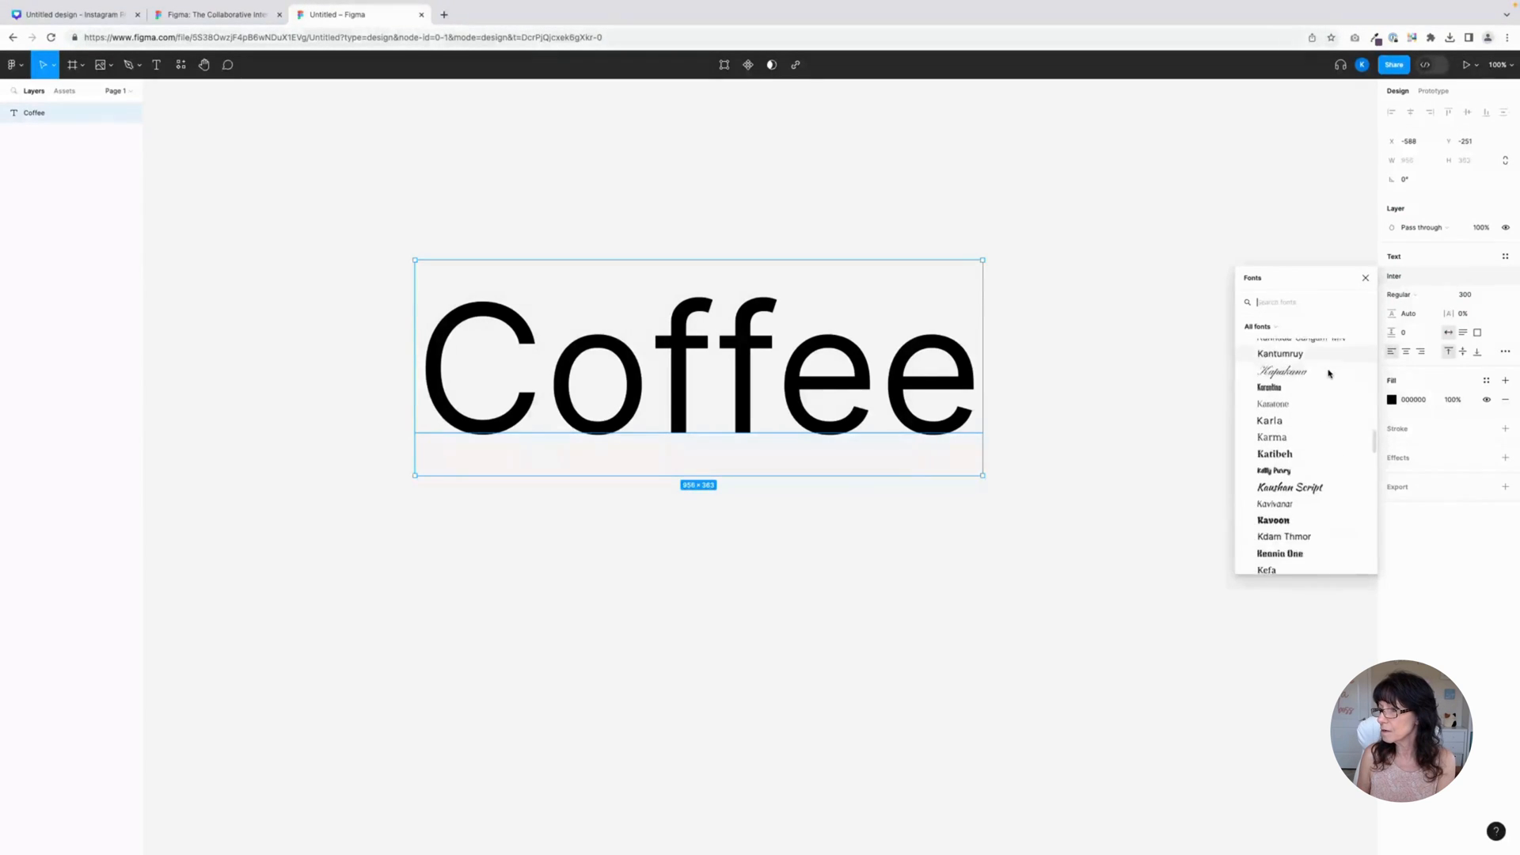
click(1278, 427)
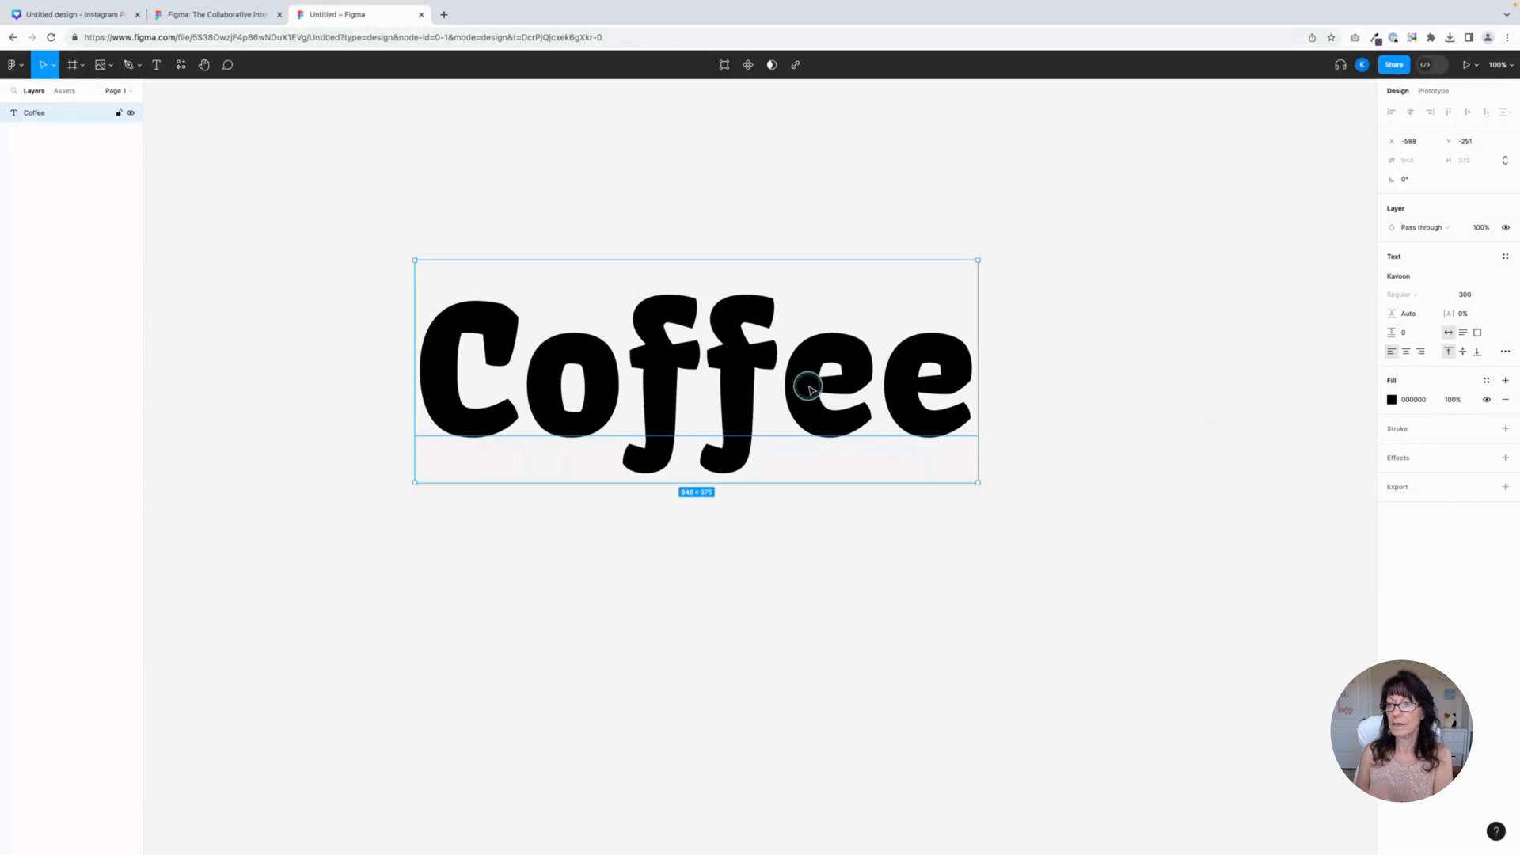
drag(808, 386, 870, 339)
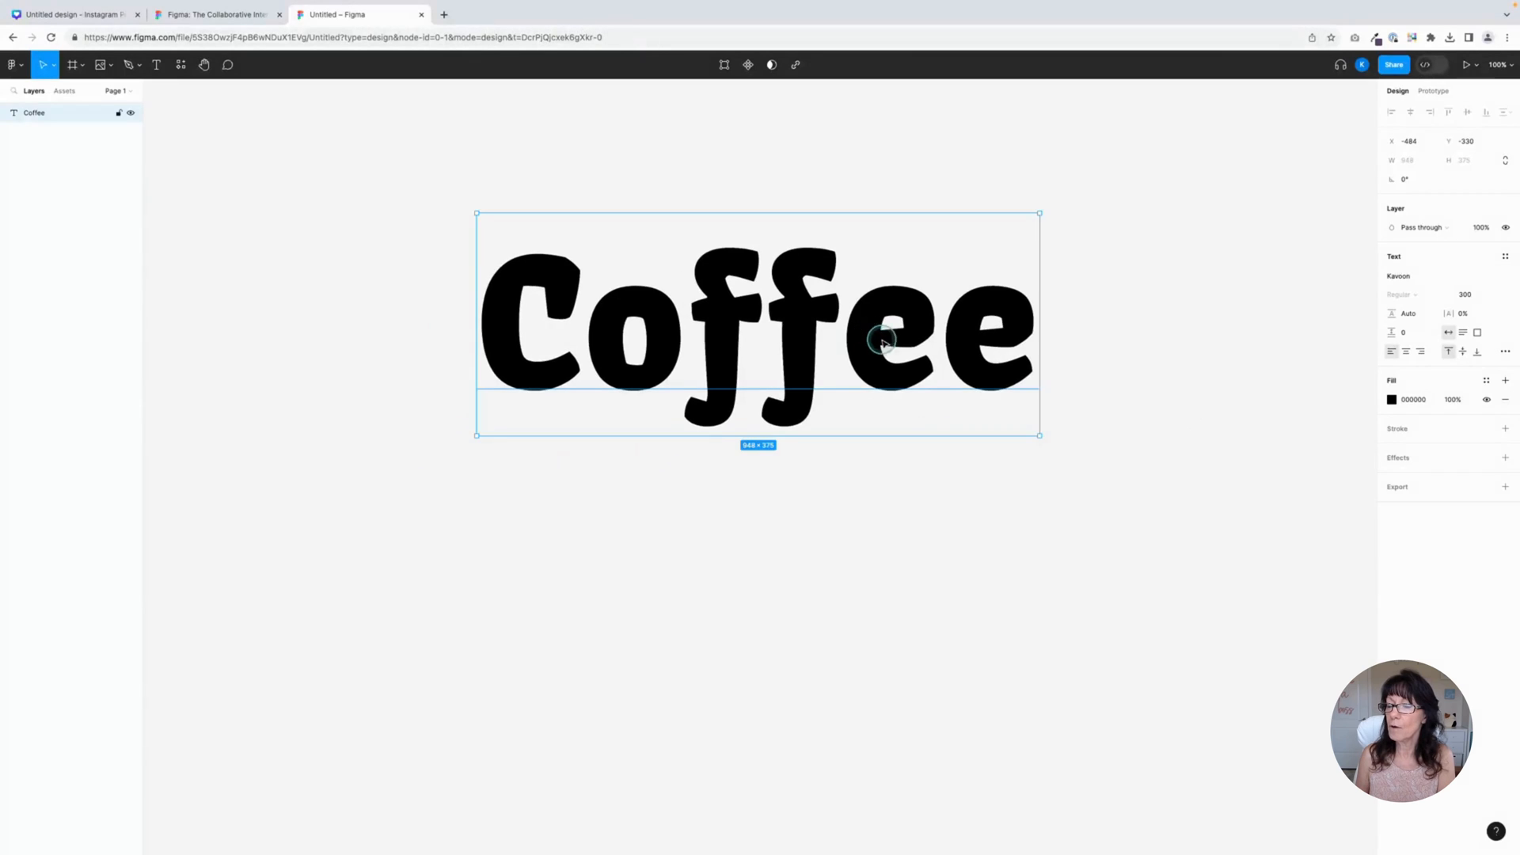
click(893, 574)
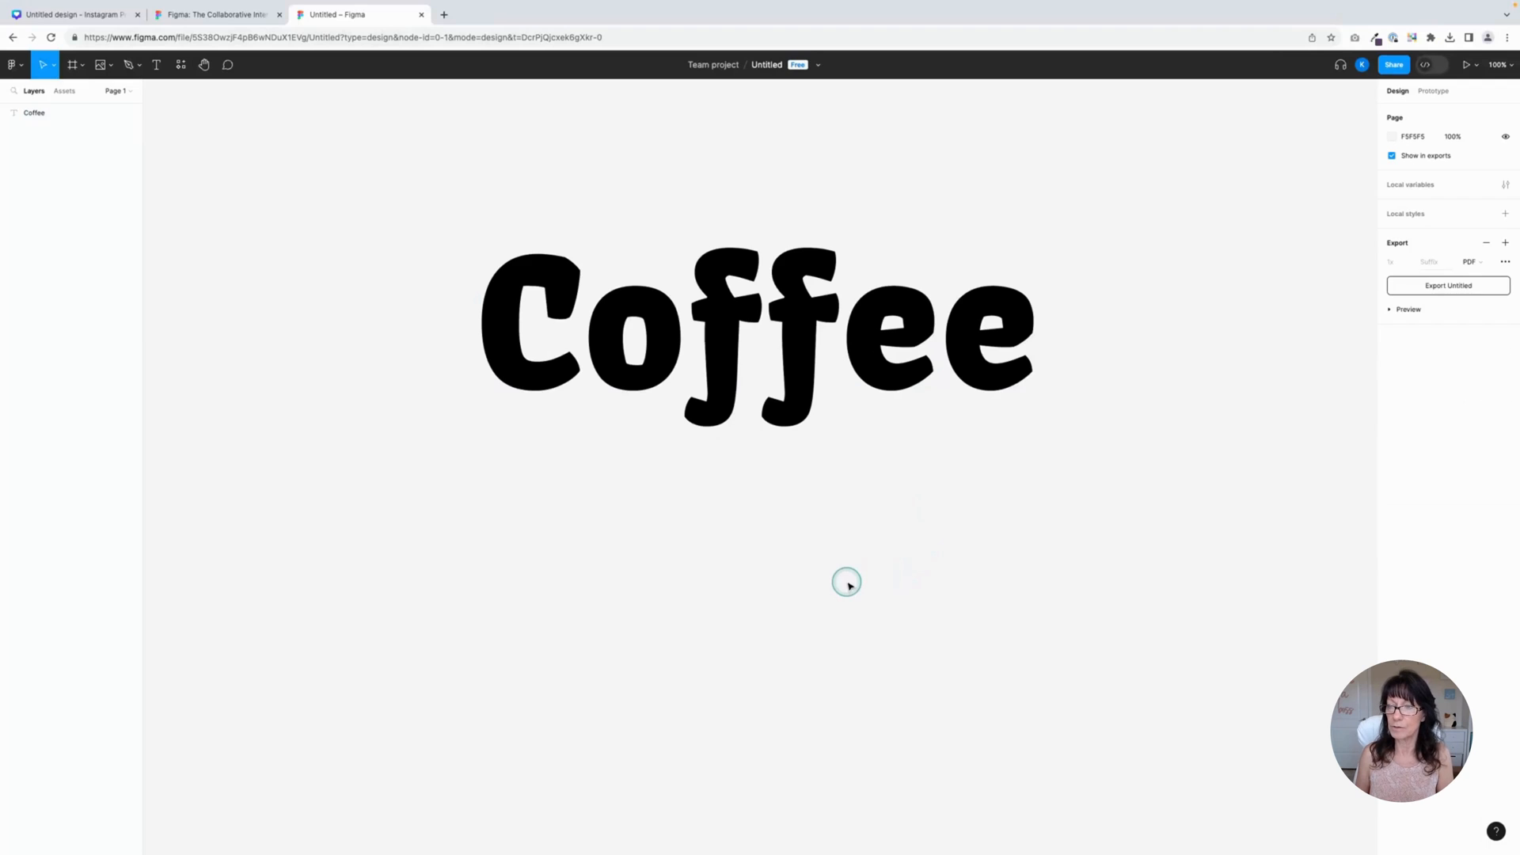
- Duplicate the Coffee text straight below the original and change the copy's wording to "Time"
click(784, 313)
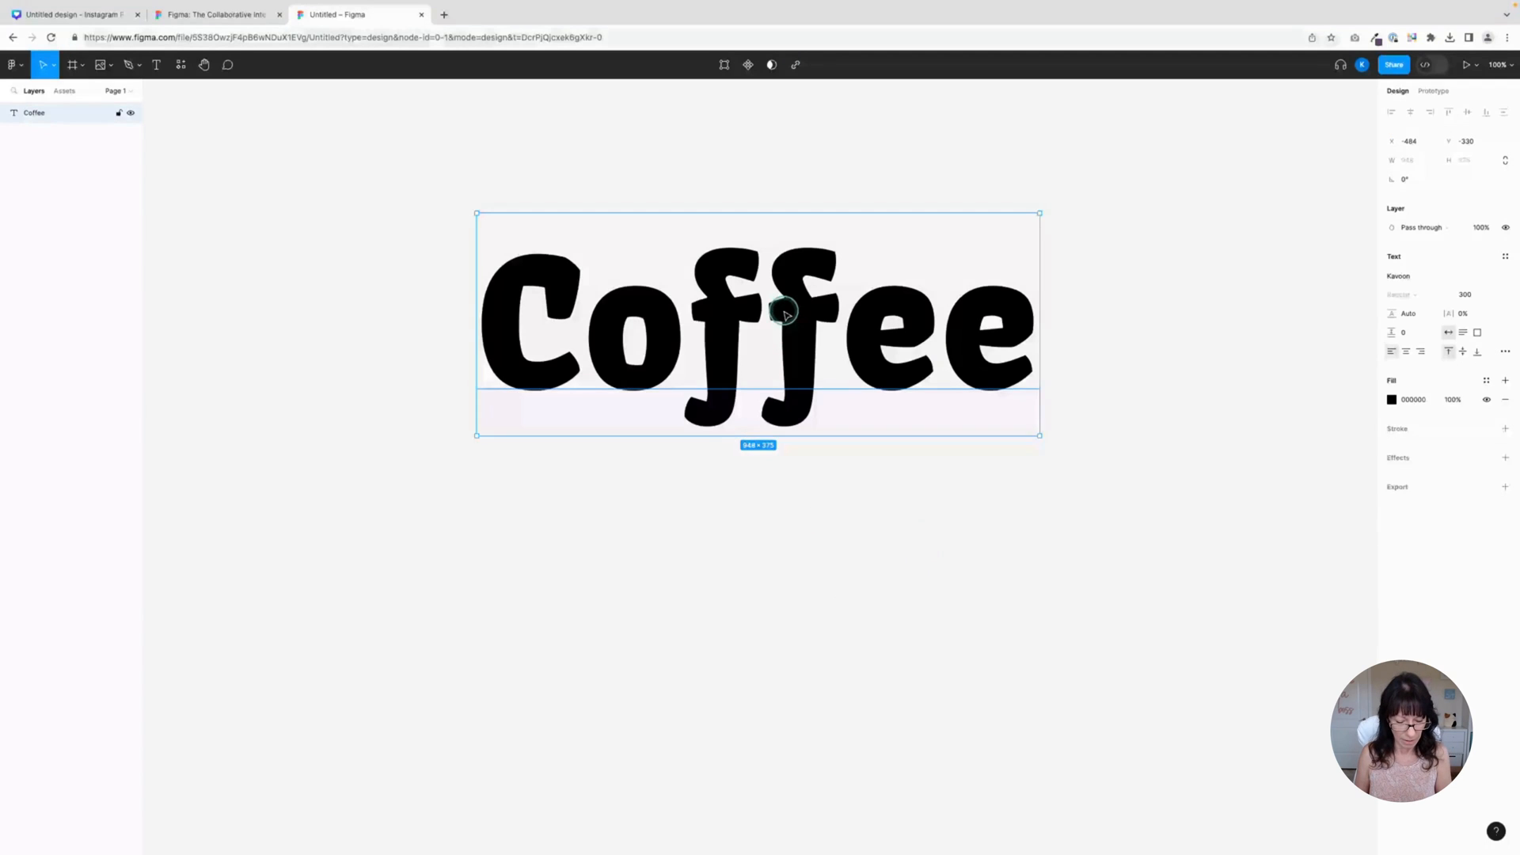
drag(784, 313, 781, 528)
double_click(1007, 538)
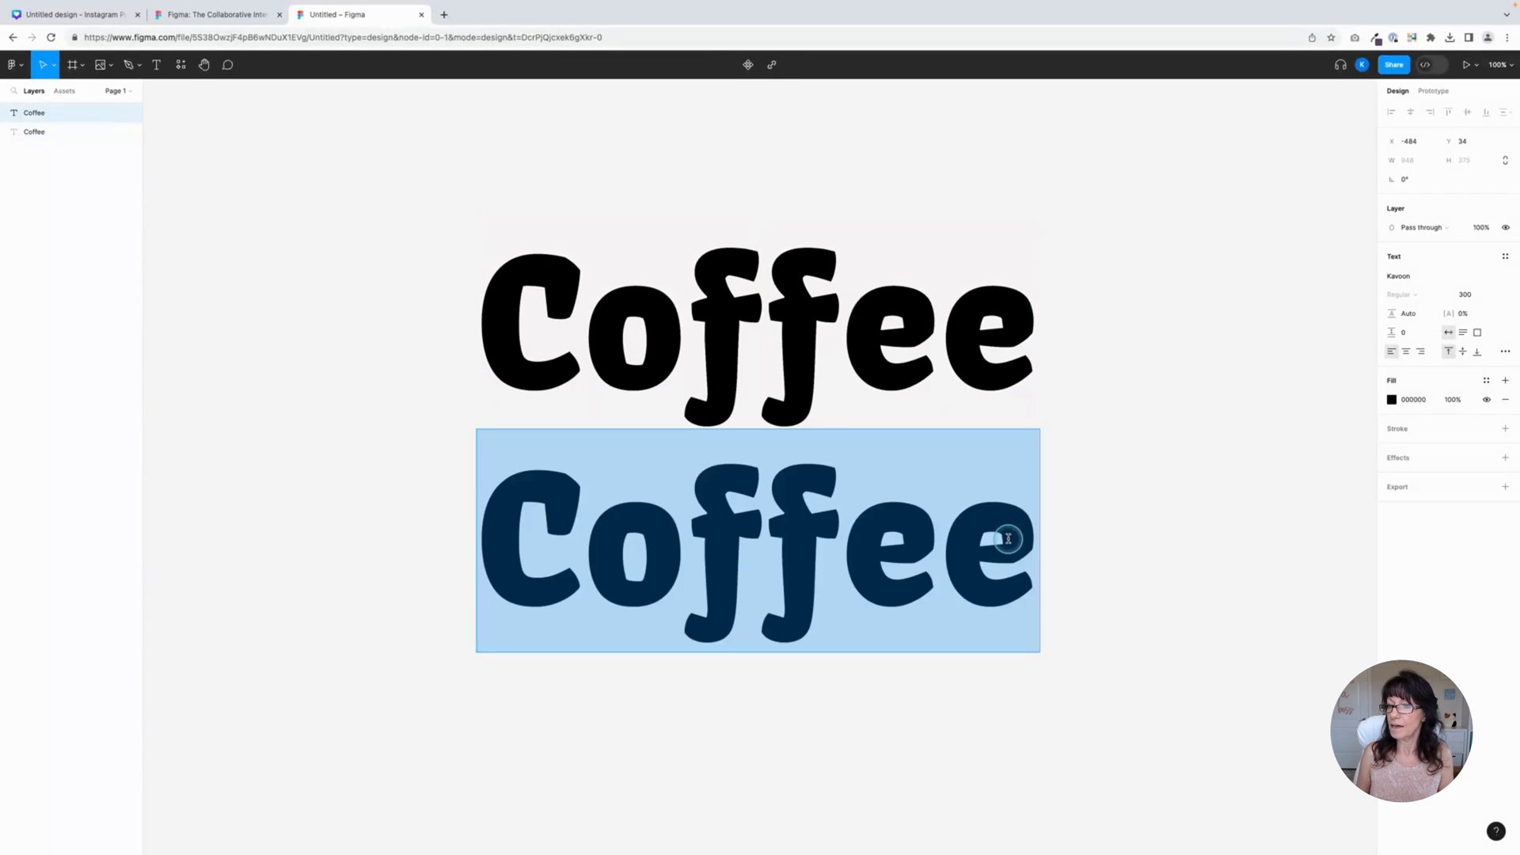
text(Time)
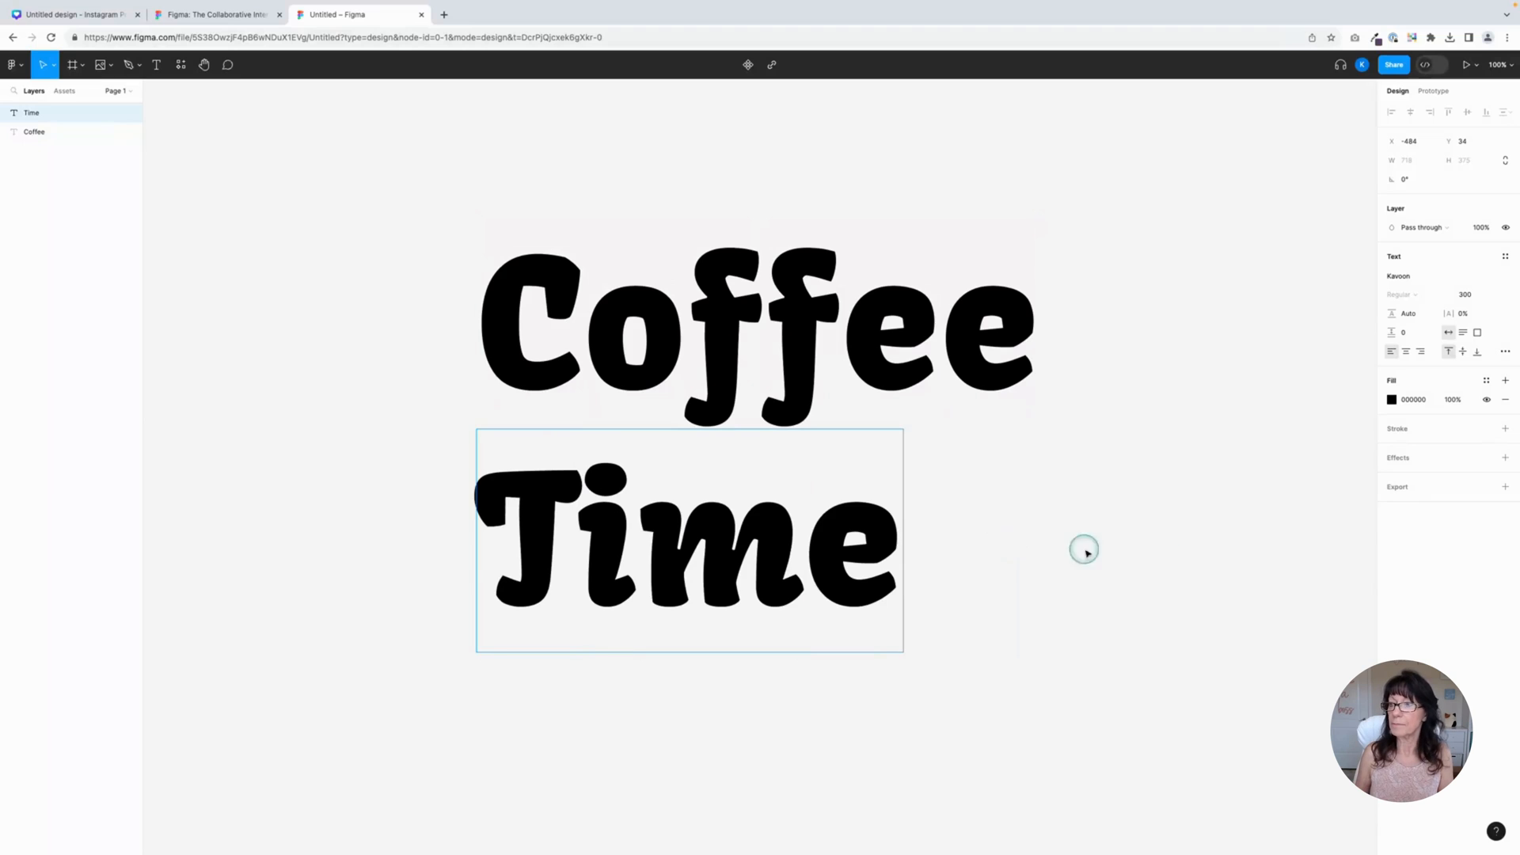
- Right-align the Time text and move it so its right edge lines up with Coffee
click(1420, 351)
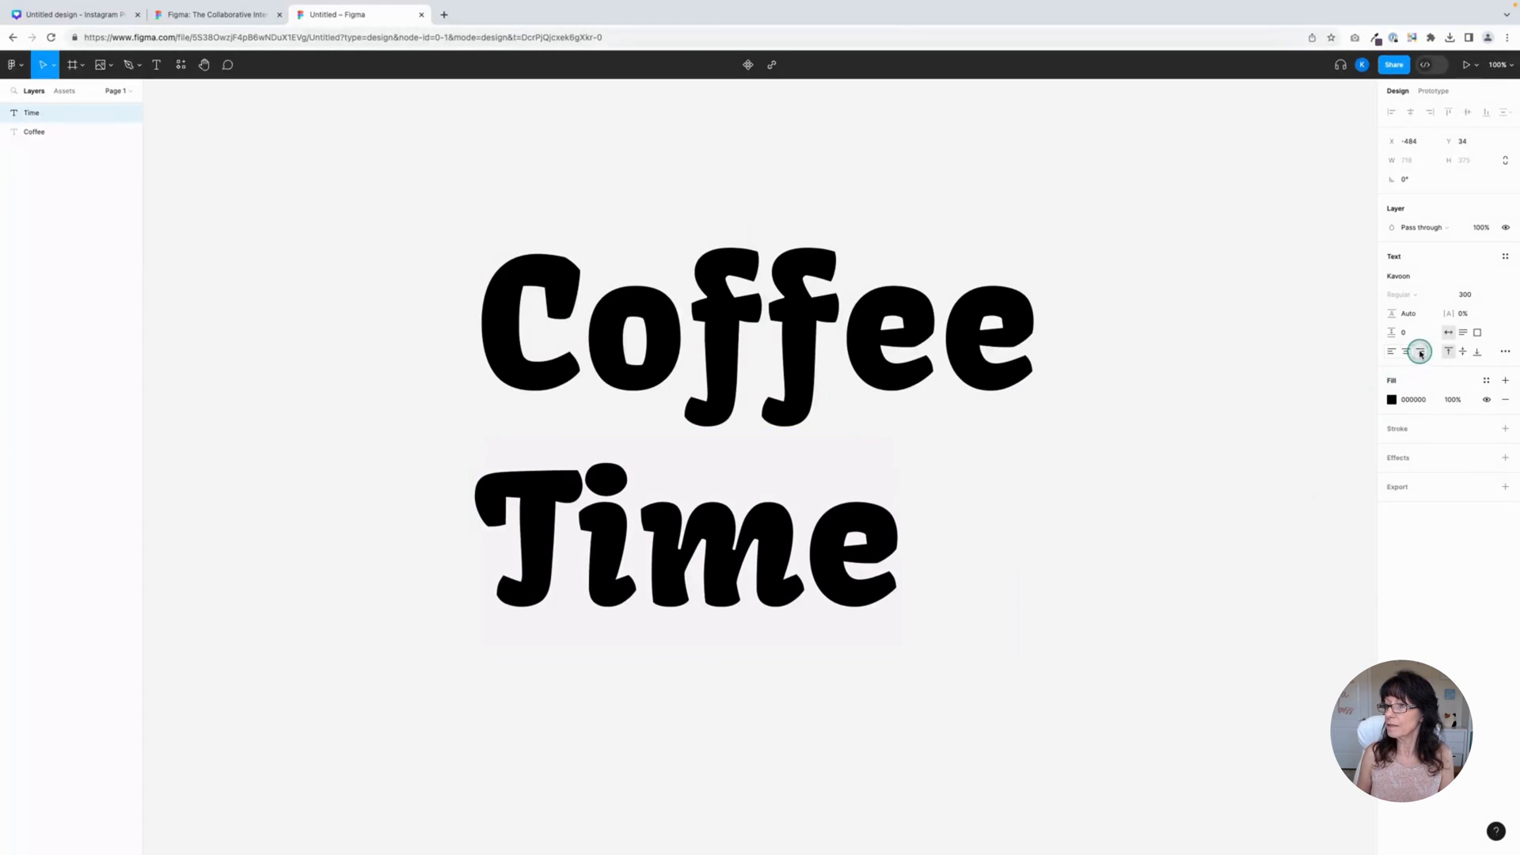
click(1205, 505)
drag(785, 550, 921, 545)
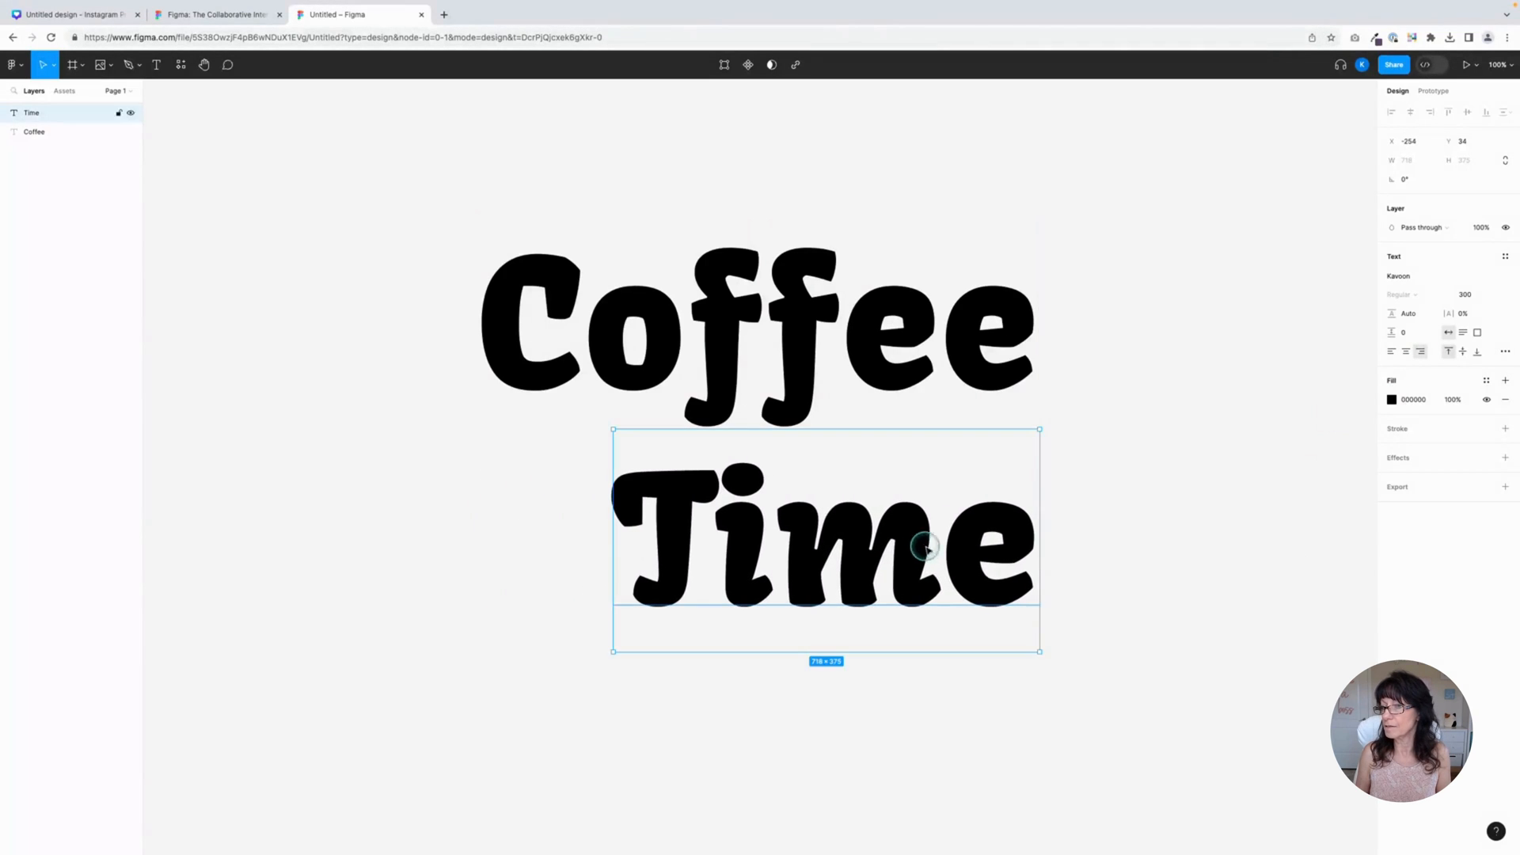
click(1177, 532)
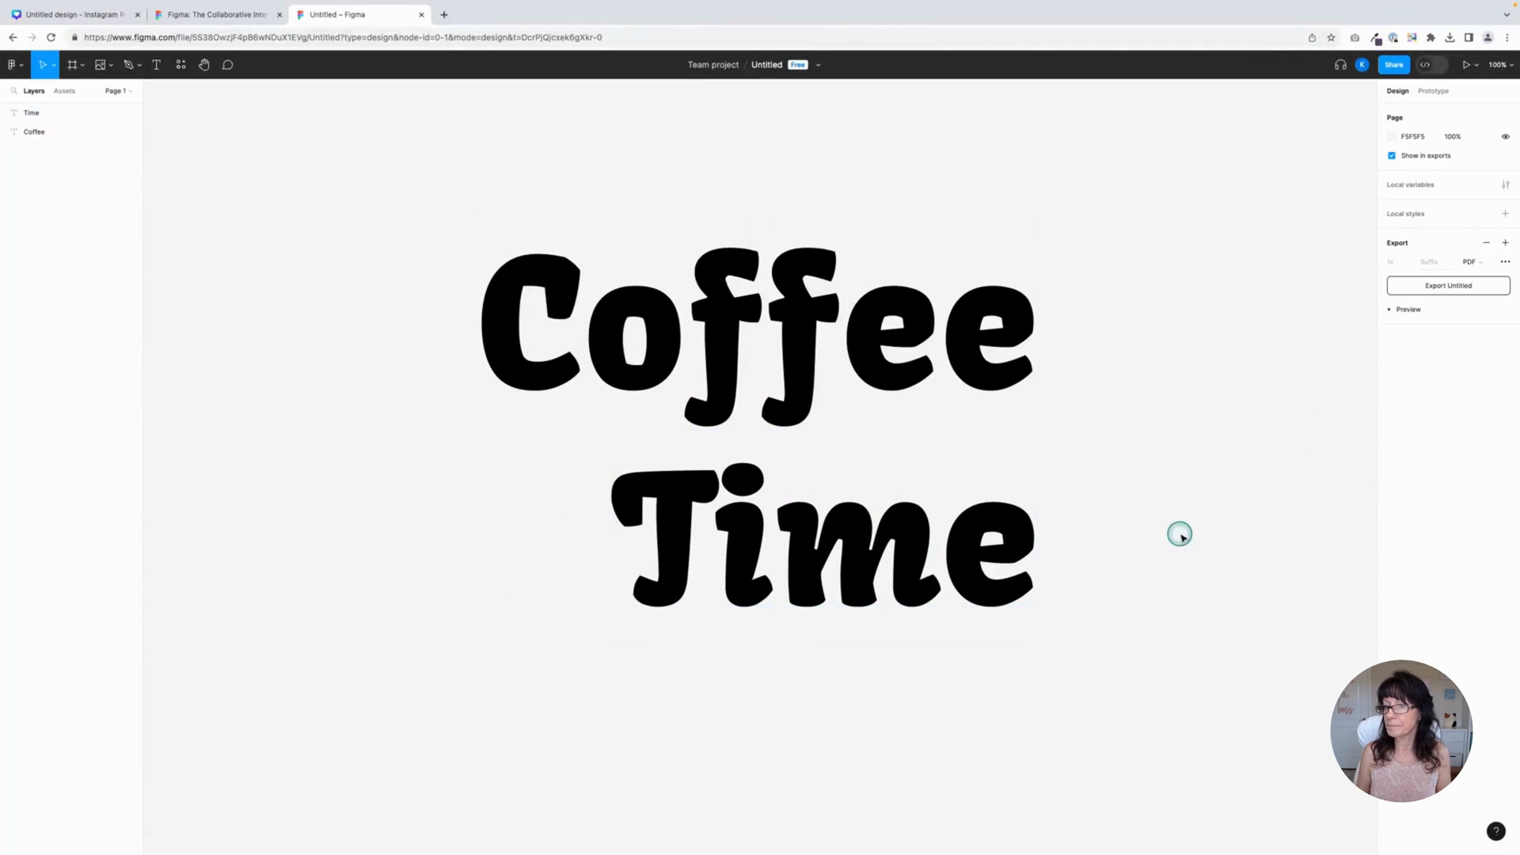
- Select the Coffee and Time texts together and merge them into one shape with Union selection
click(741, 338)
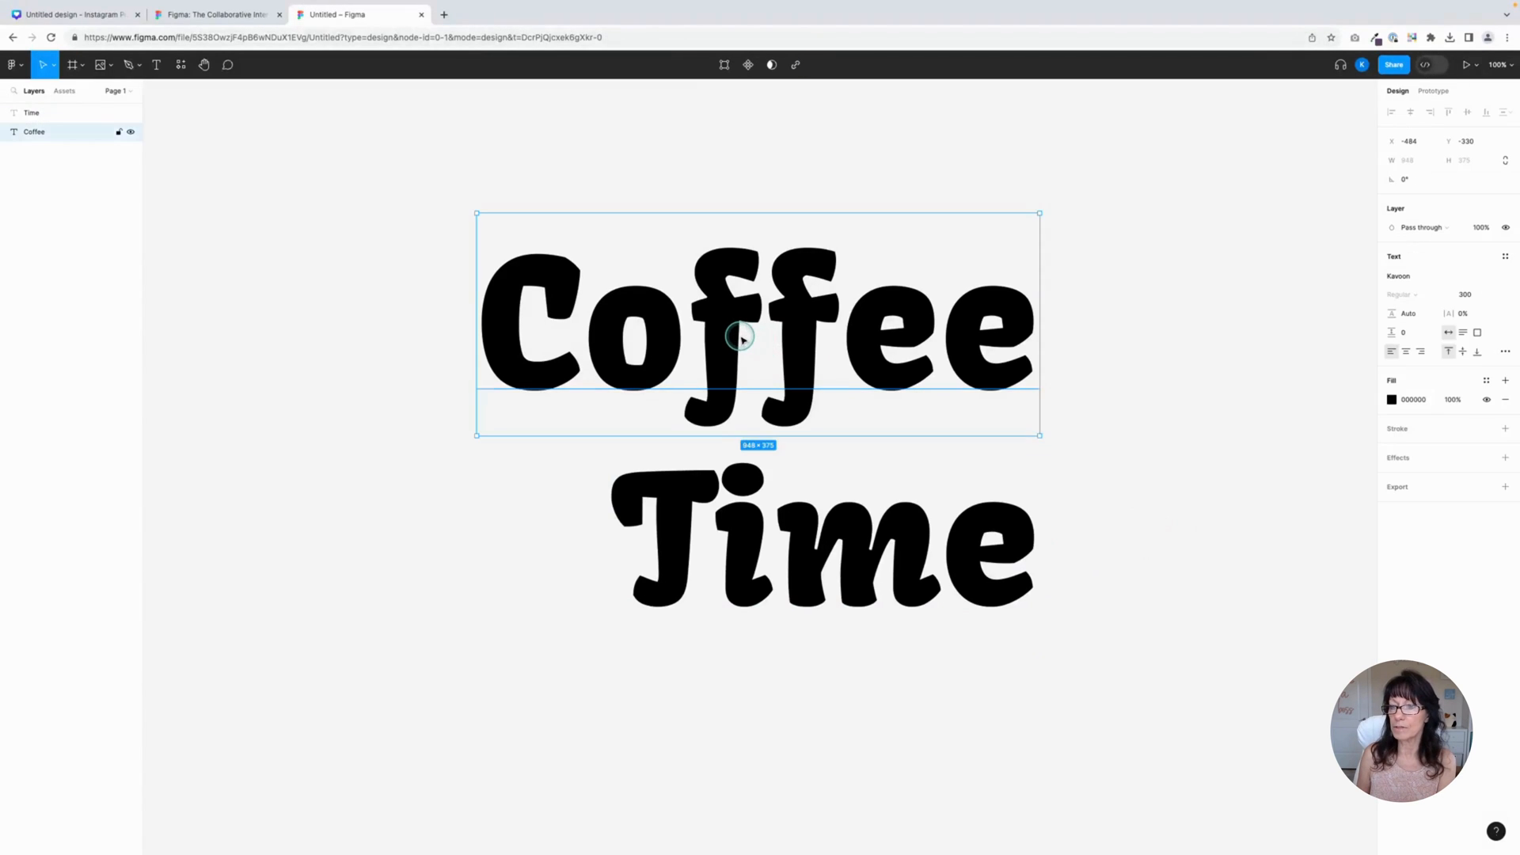
click(821, 554)
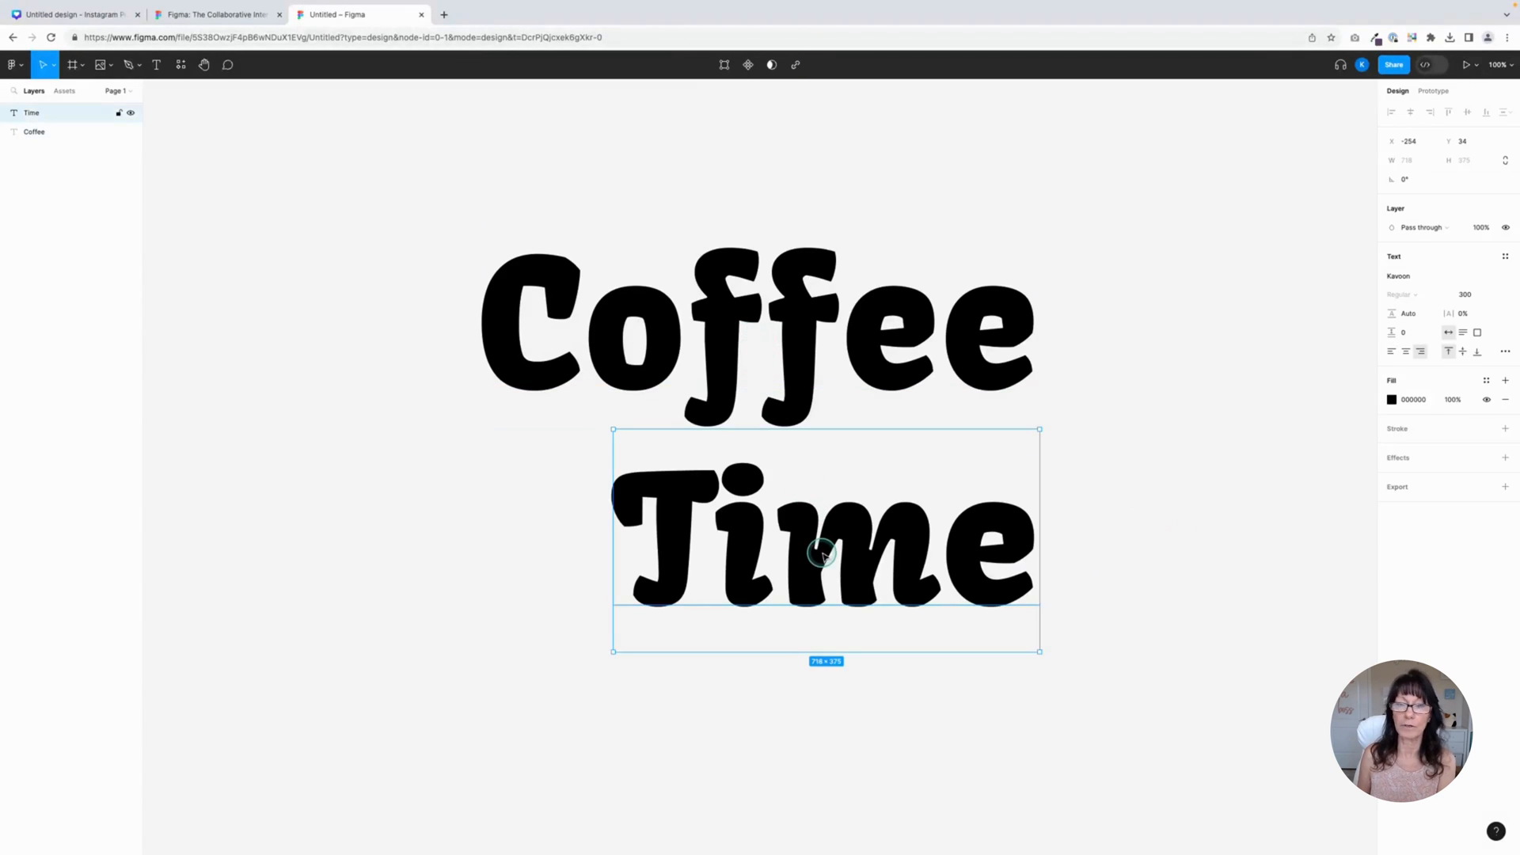
click(818, 323)
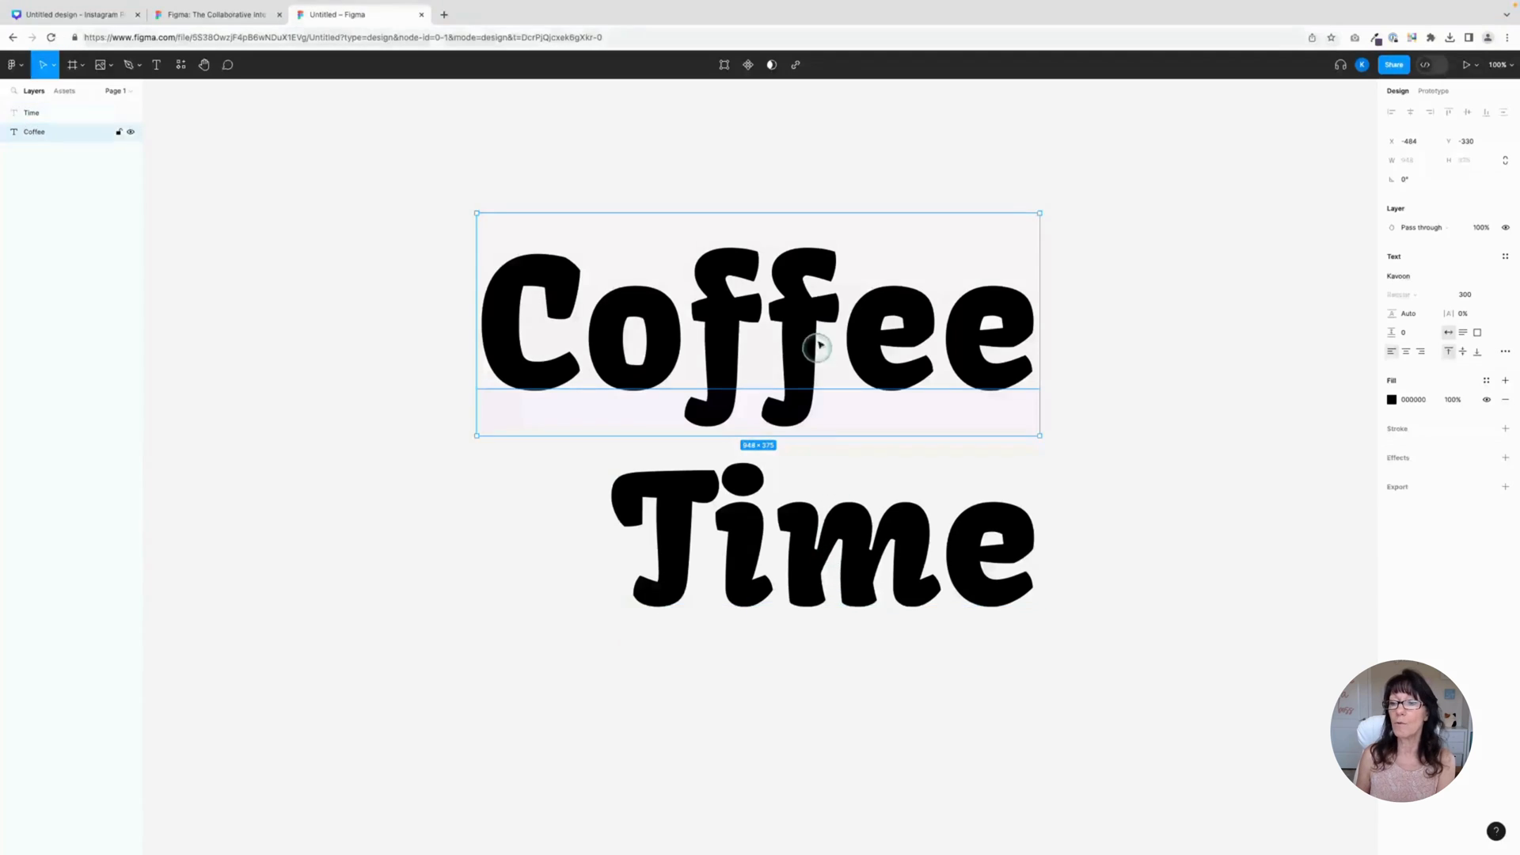
click(376, 291)
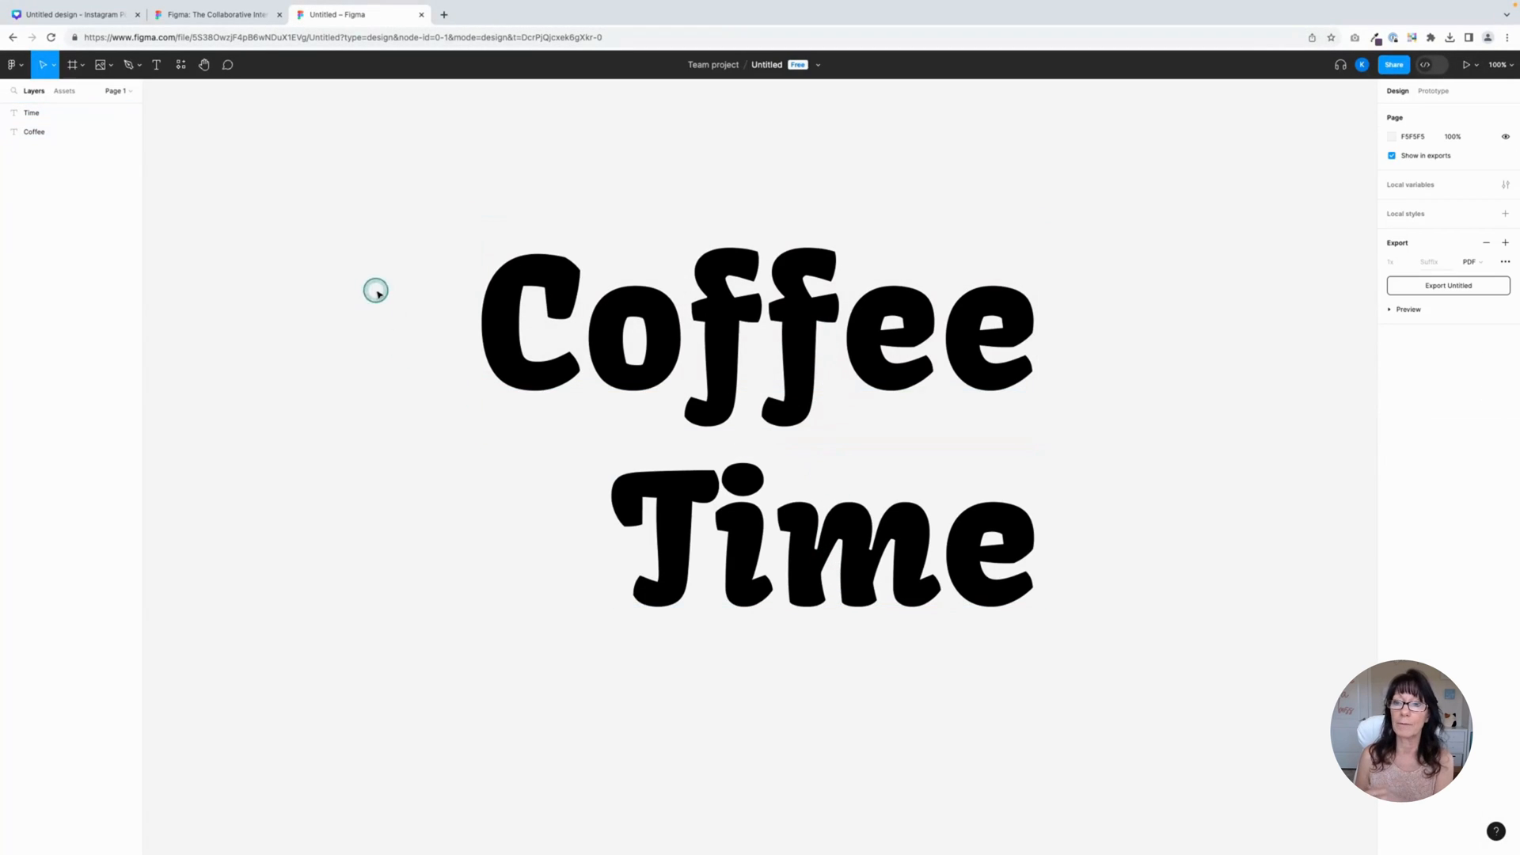
drag(380, 149, 1098, 634)
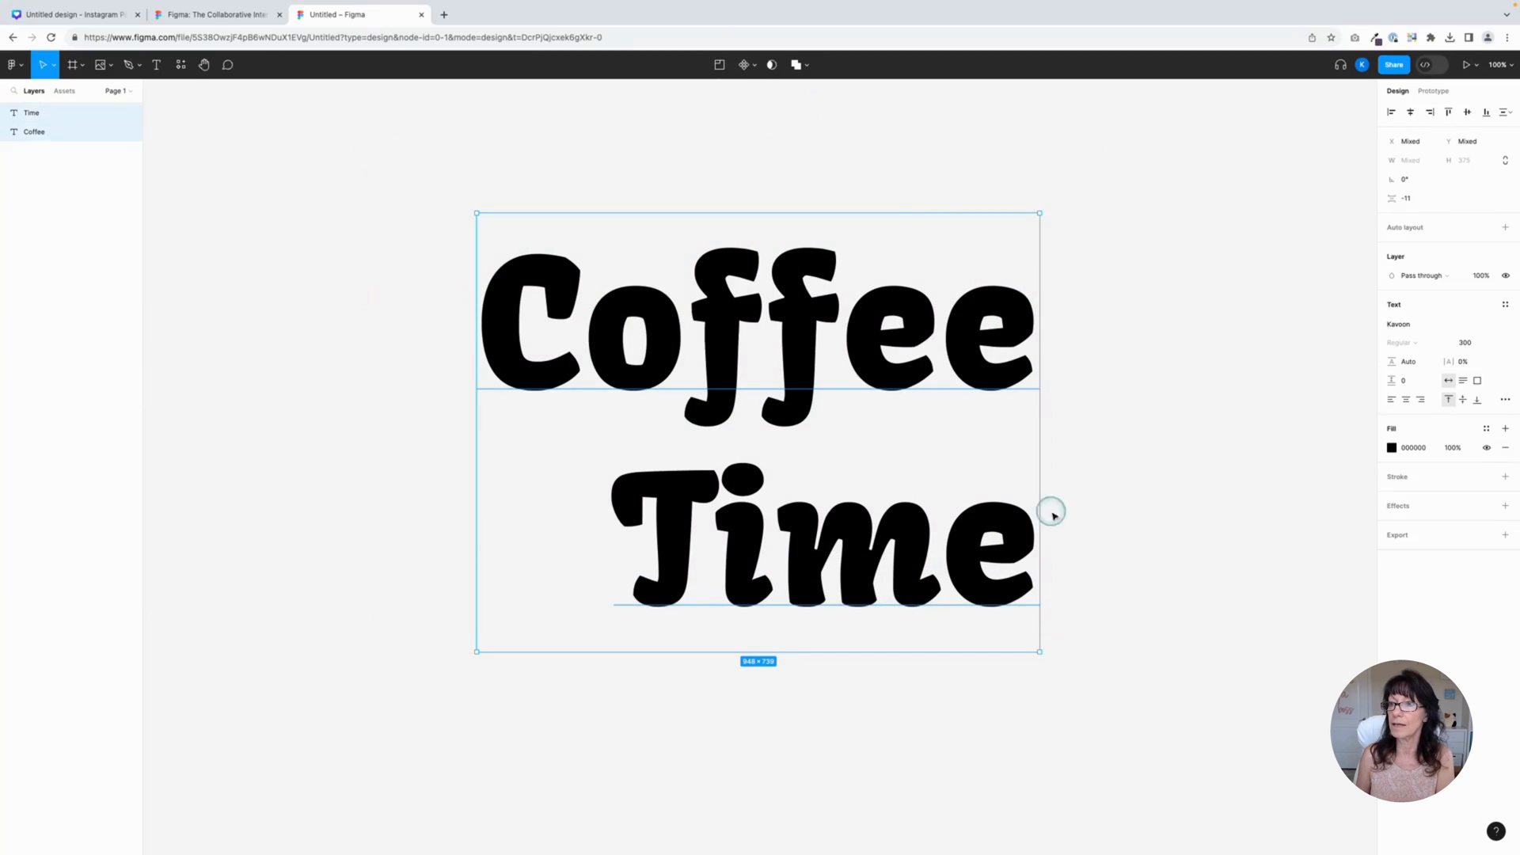
click(809, 65)
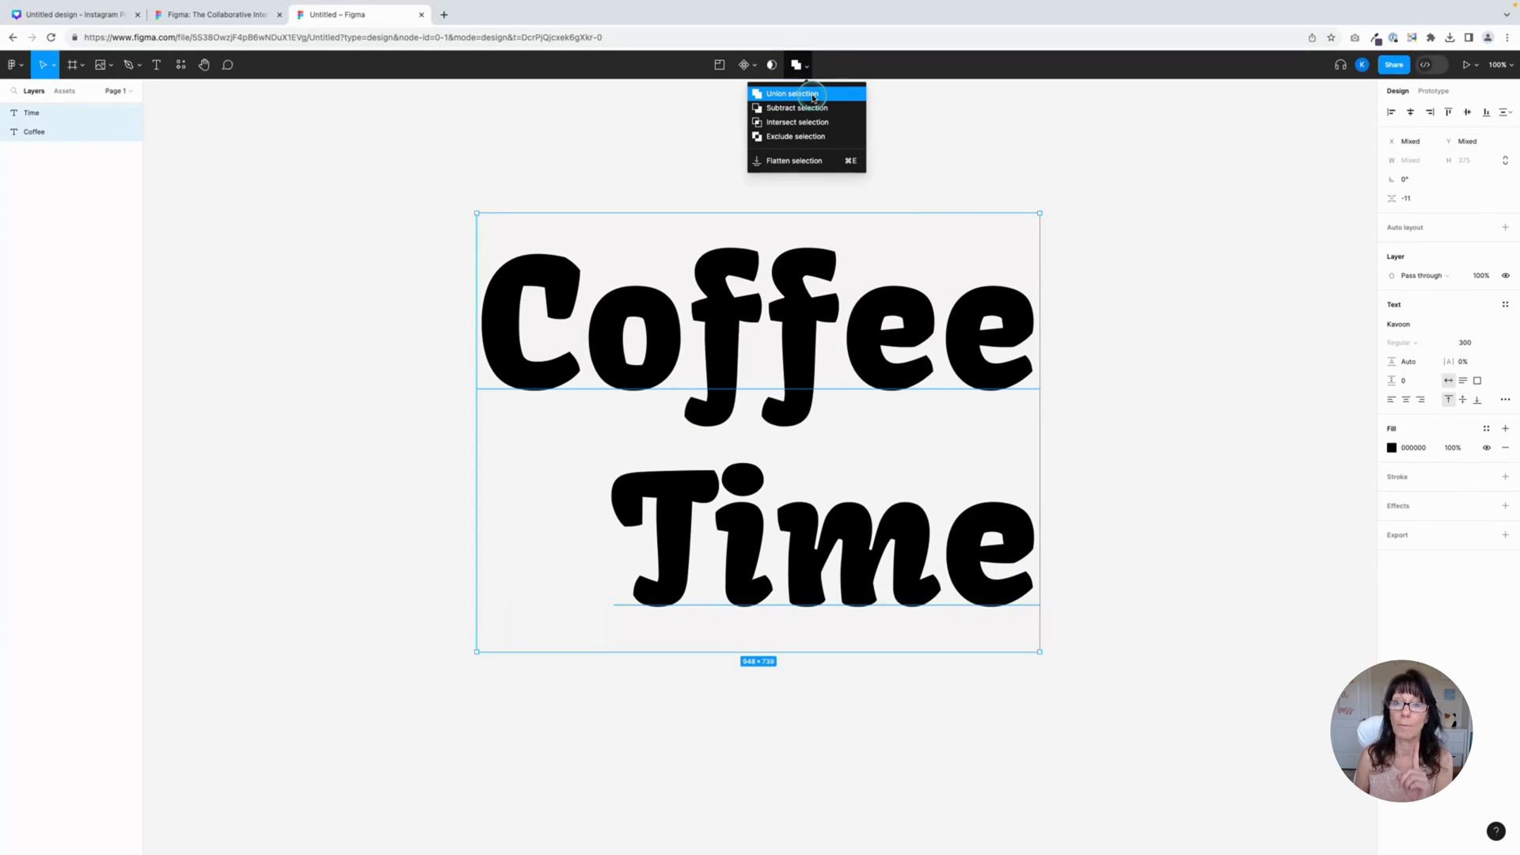
click(814, 96)
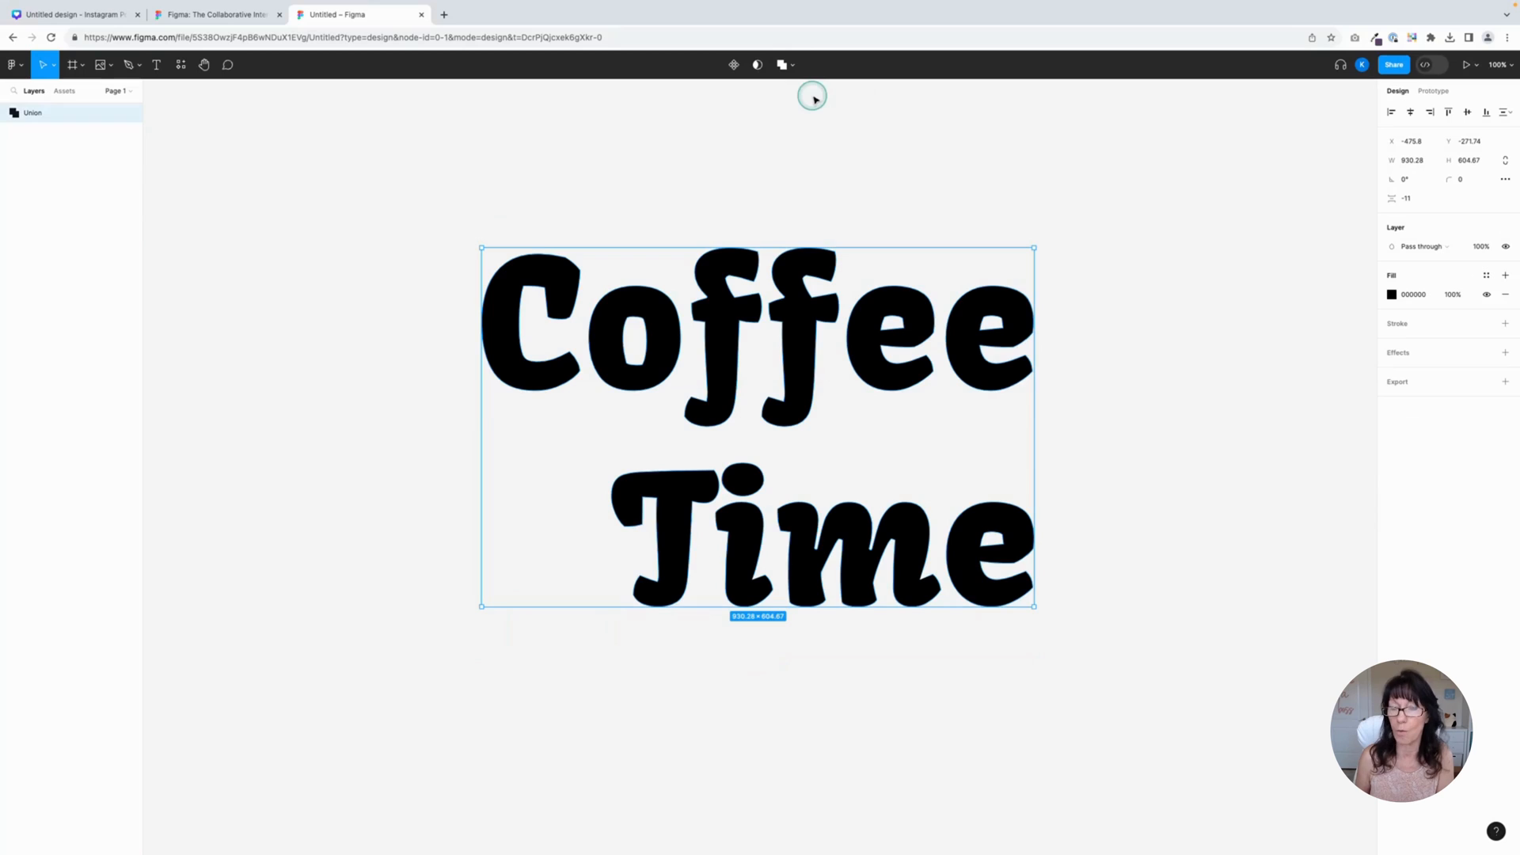
- Give the merged Coffee Time shape an image fill and export it as a PDF
click(1391, 294)
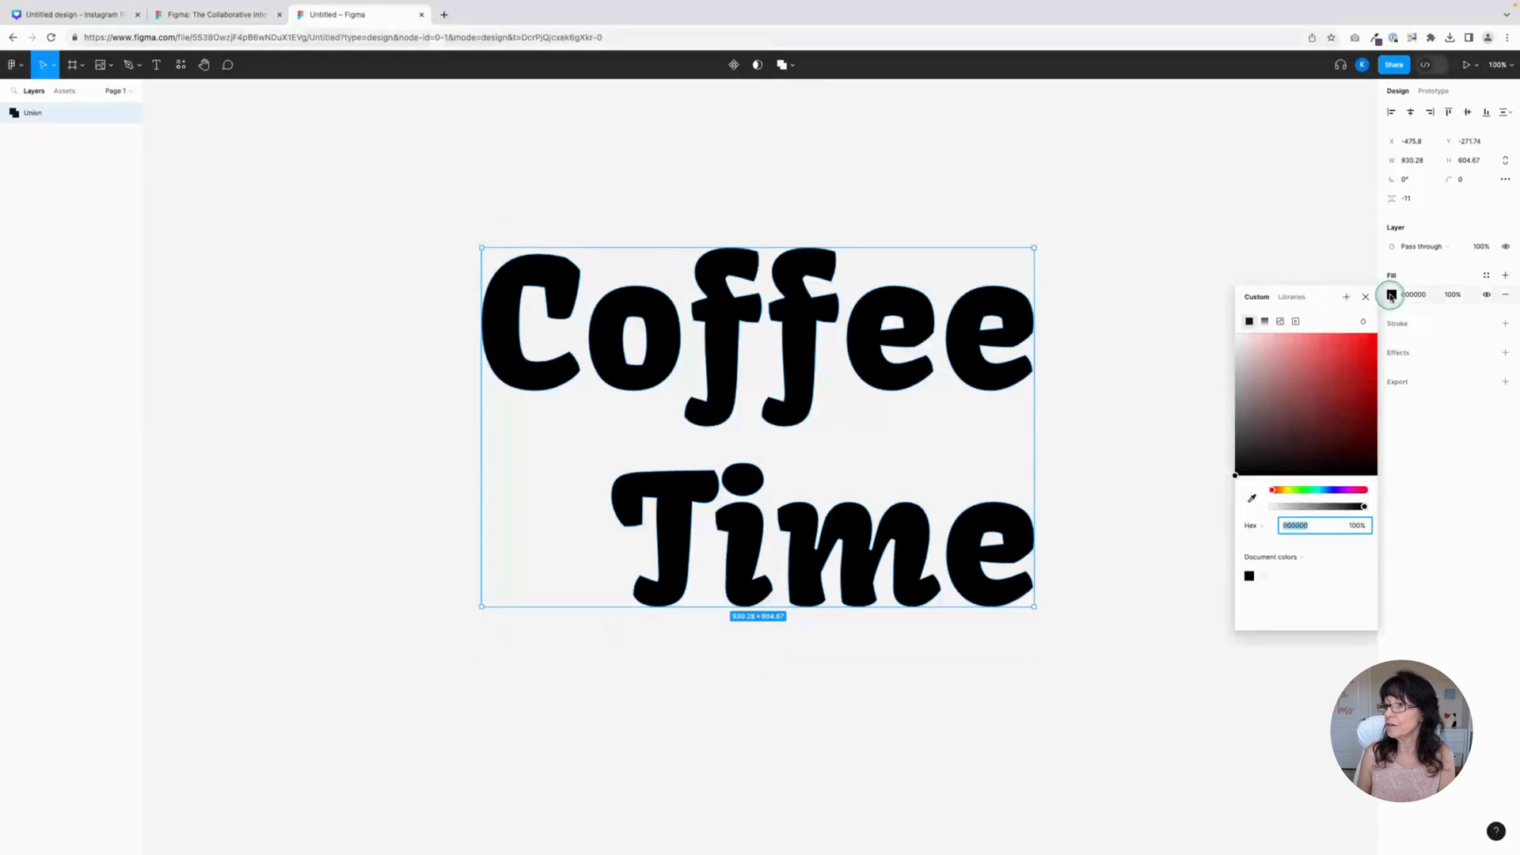
click(1279, 322)
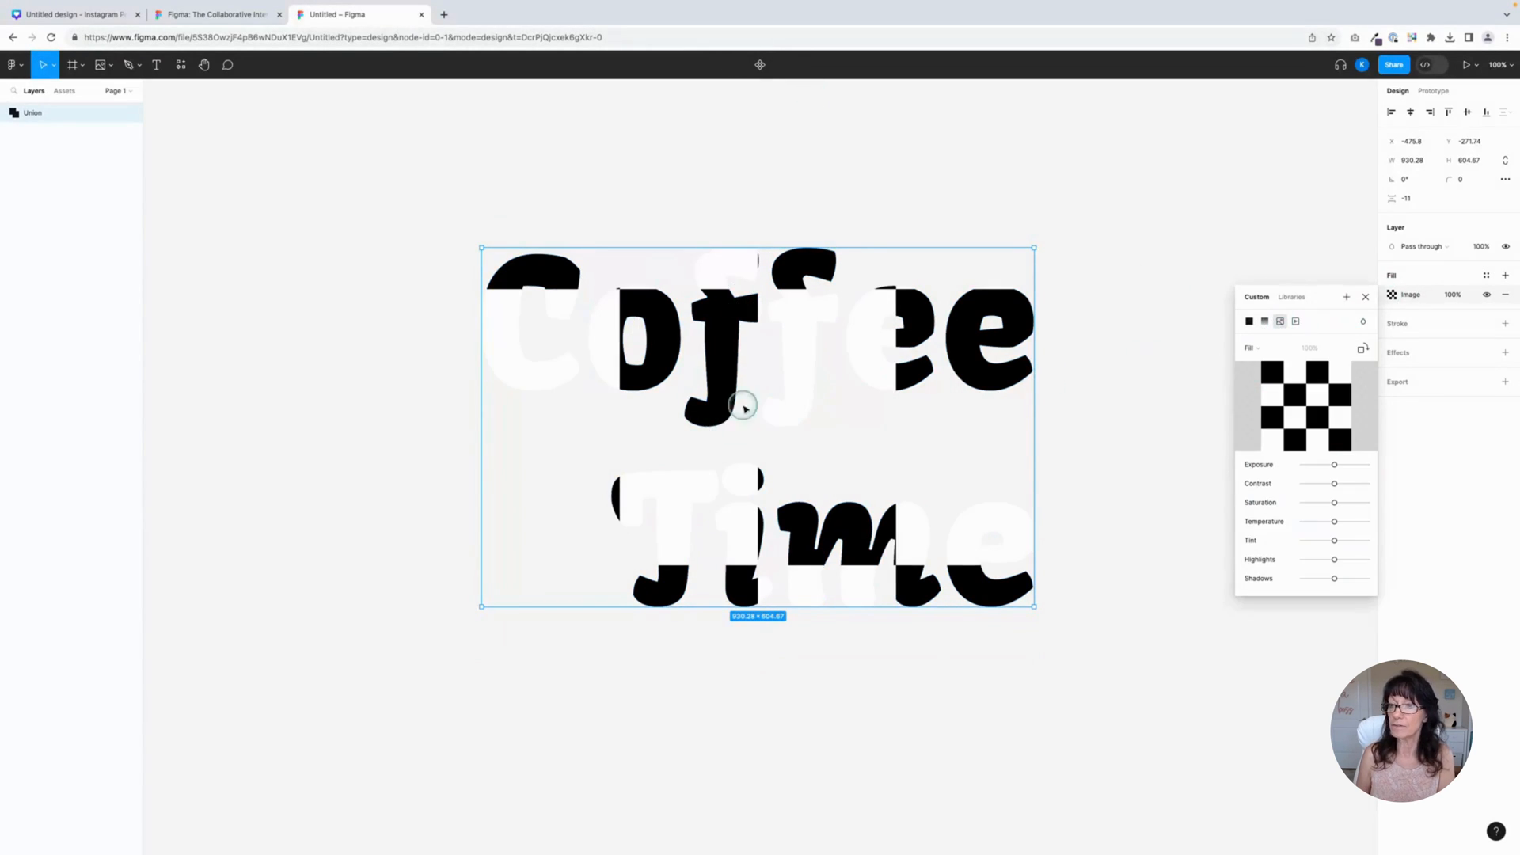
click(1505, 381)
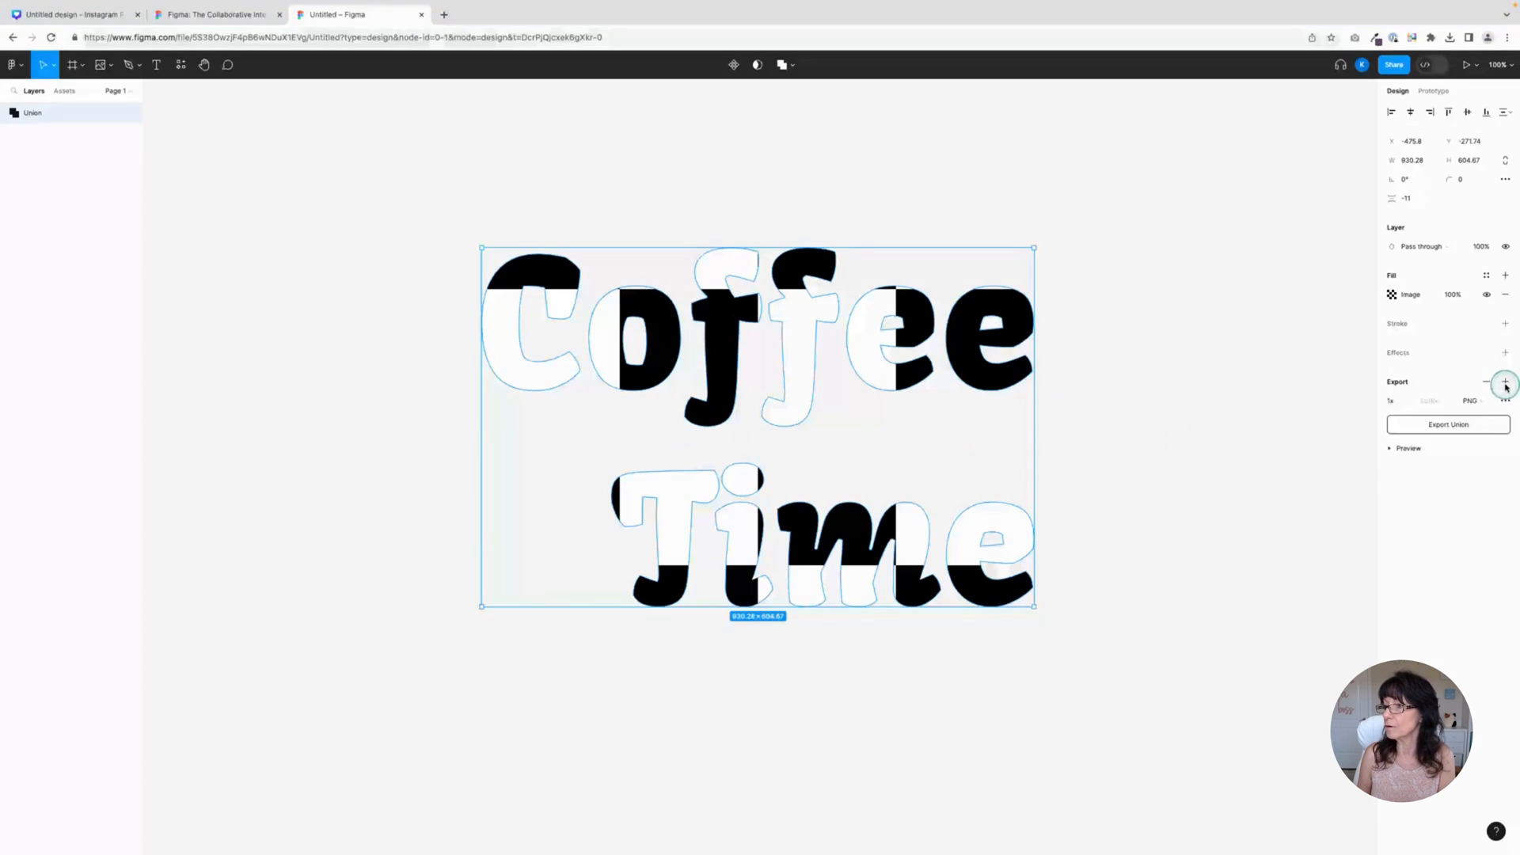
click(1485, 401)
click(1483, 443)
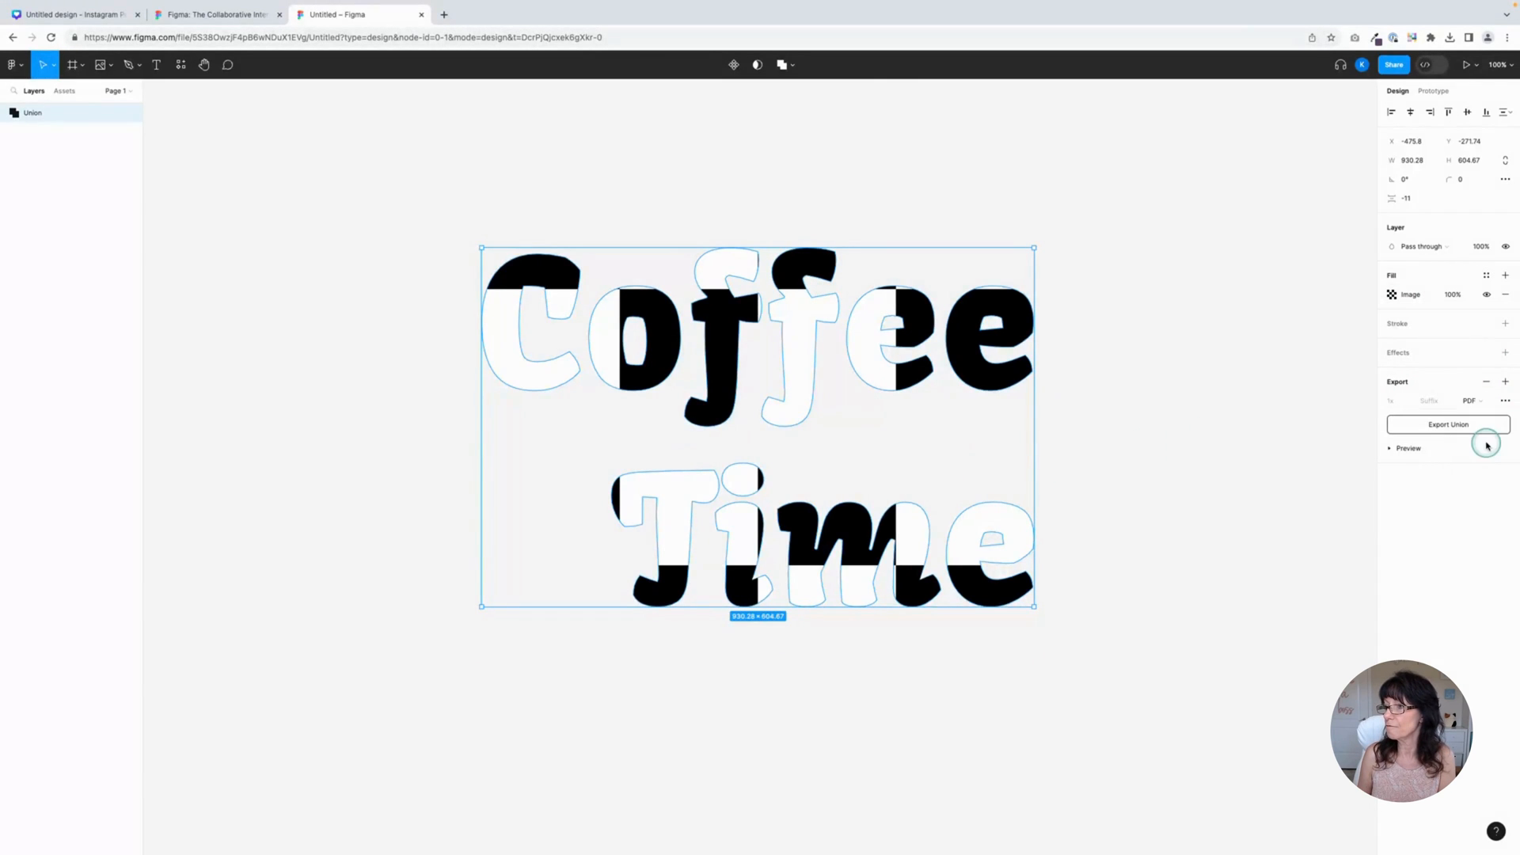
click(1450, 426)
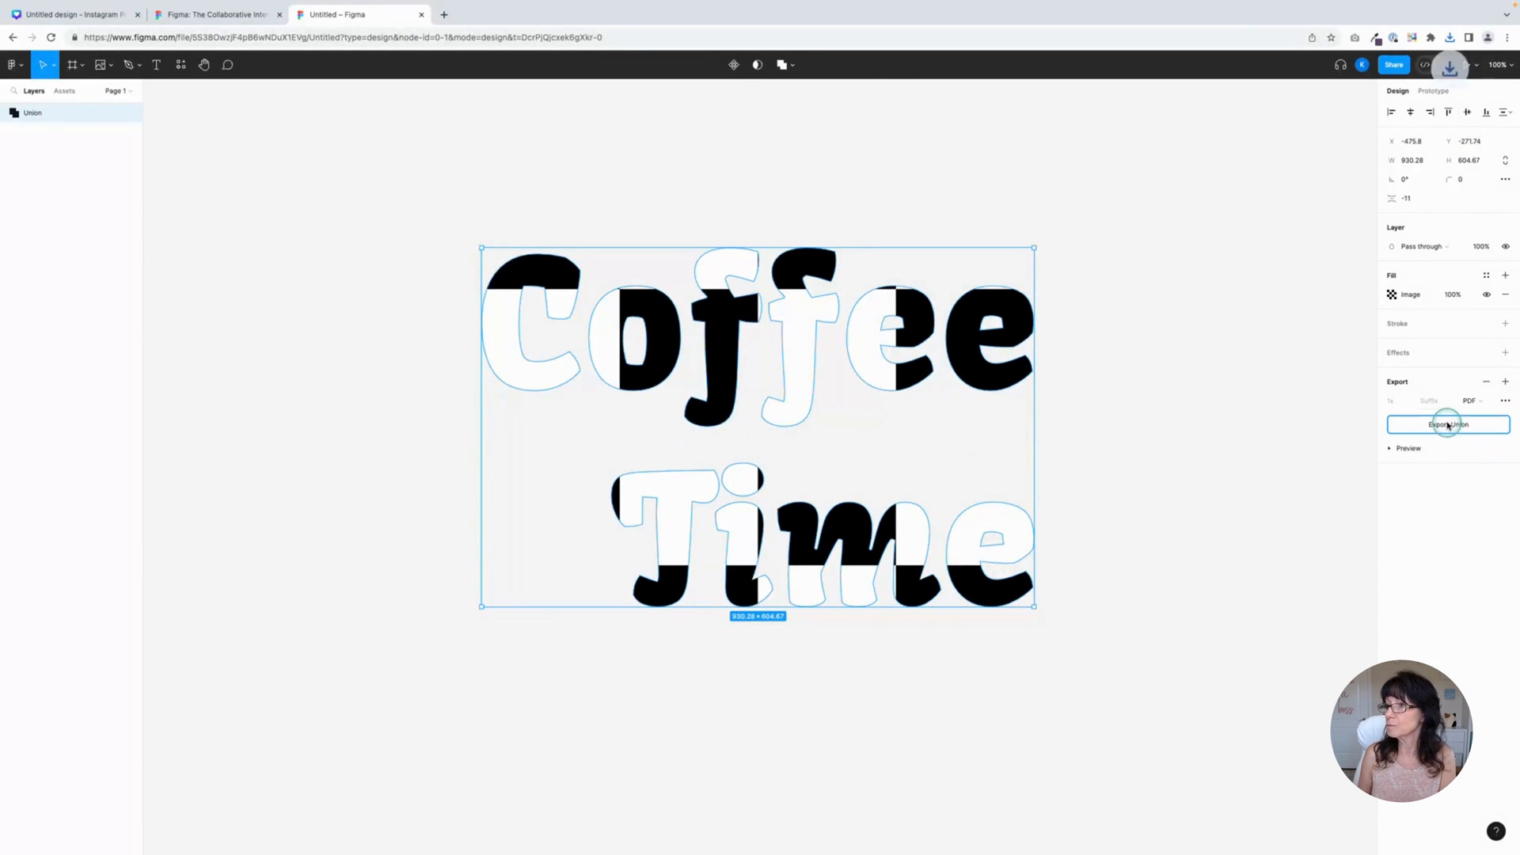
- Switch to Canva, add a blank page 8 and place the uploaded Union.pdf design on it
click(89, 23)
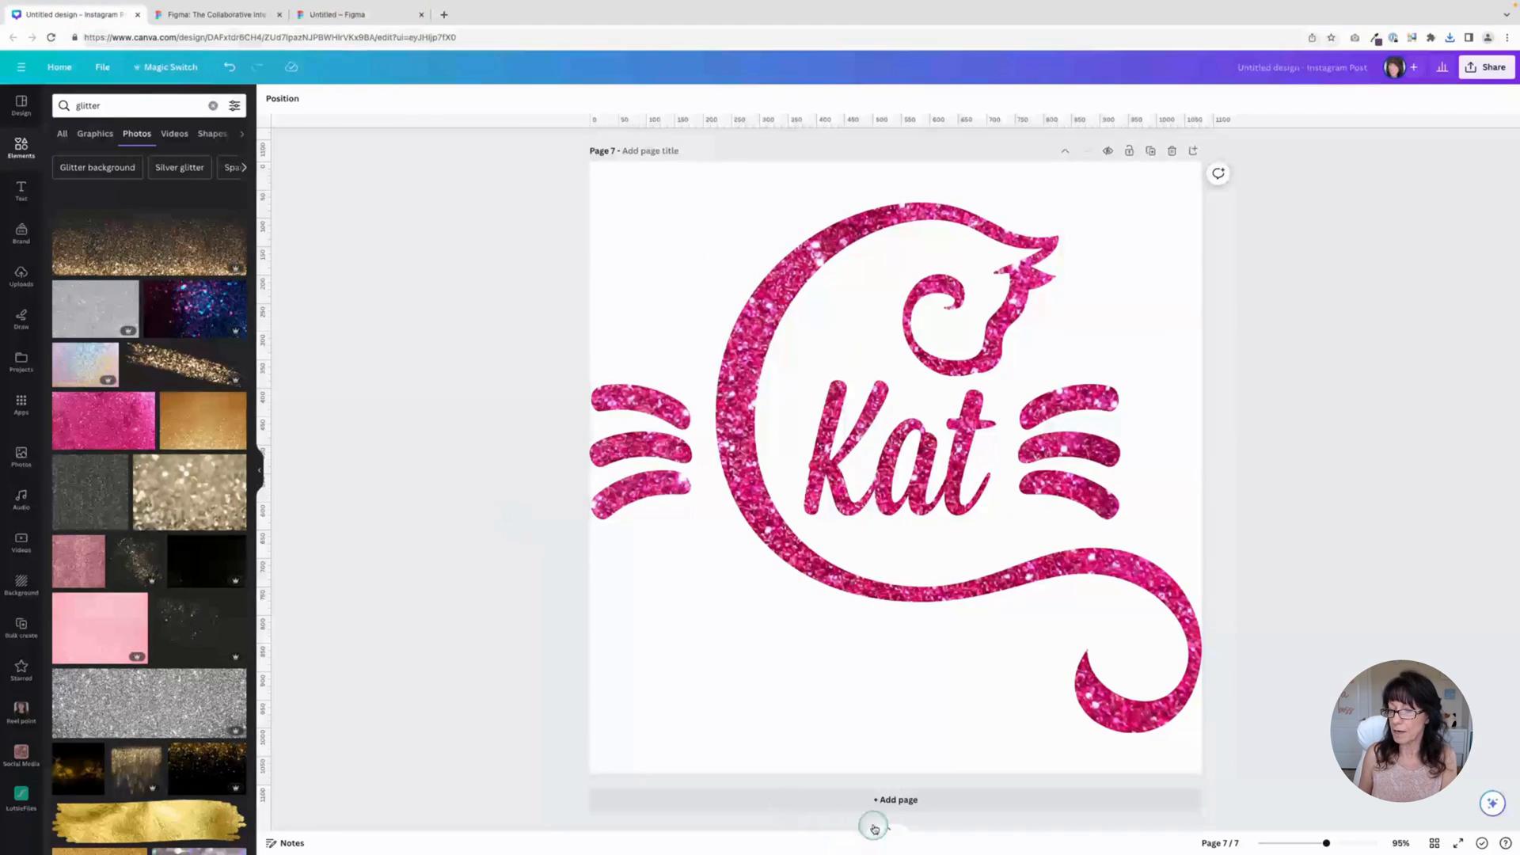
click(868, 799)
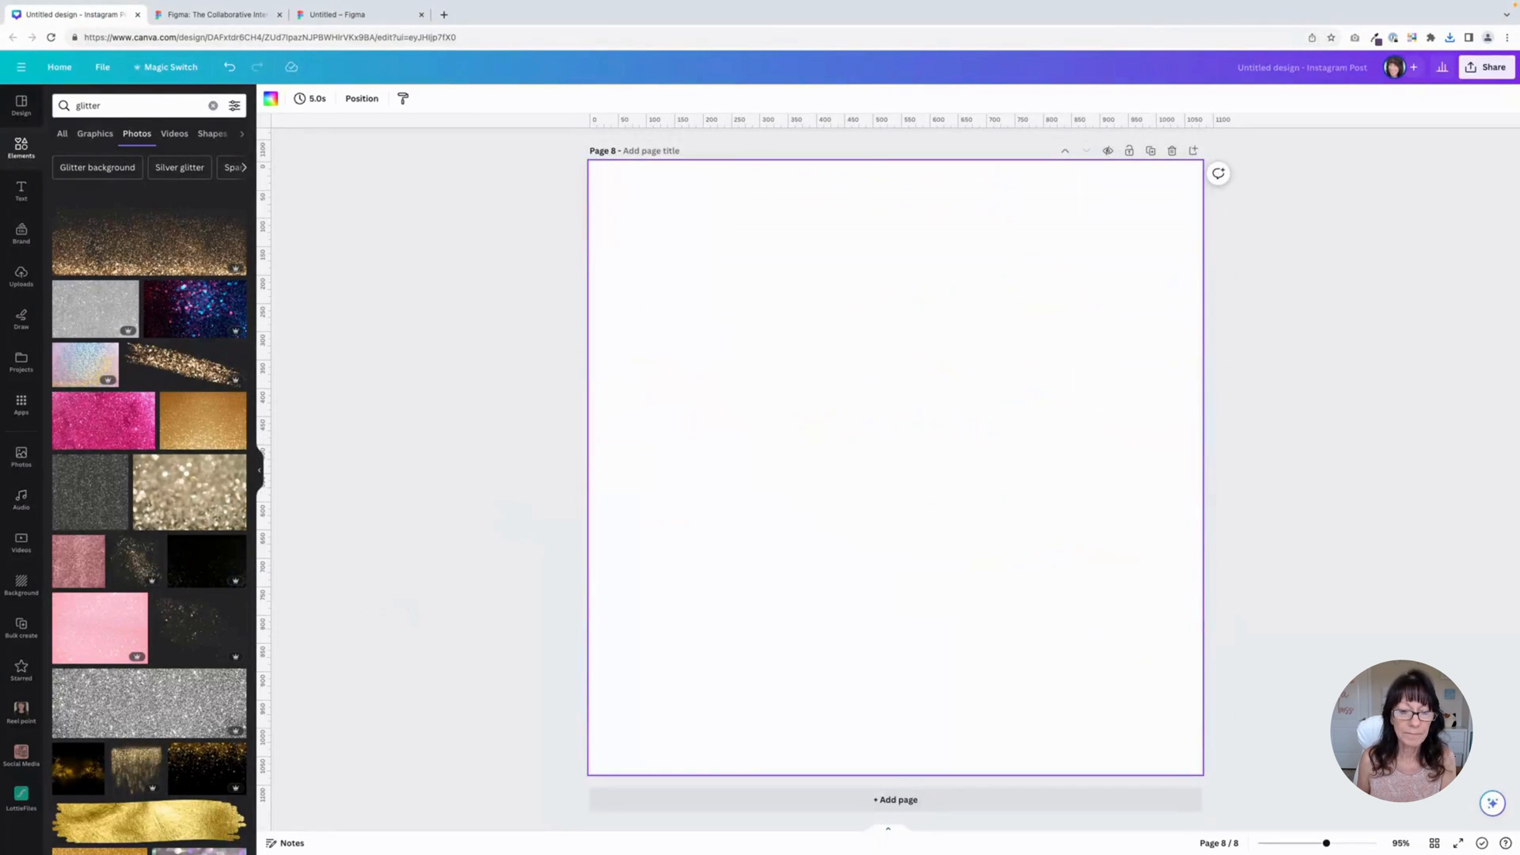
click(21, 363)
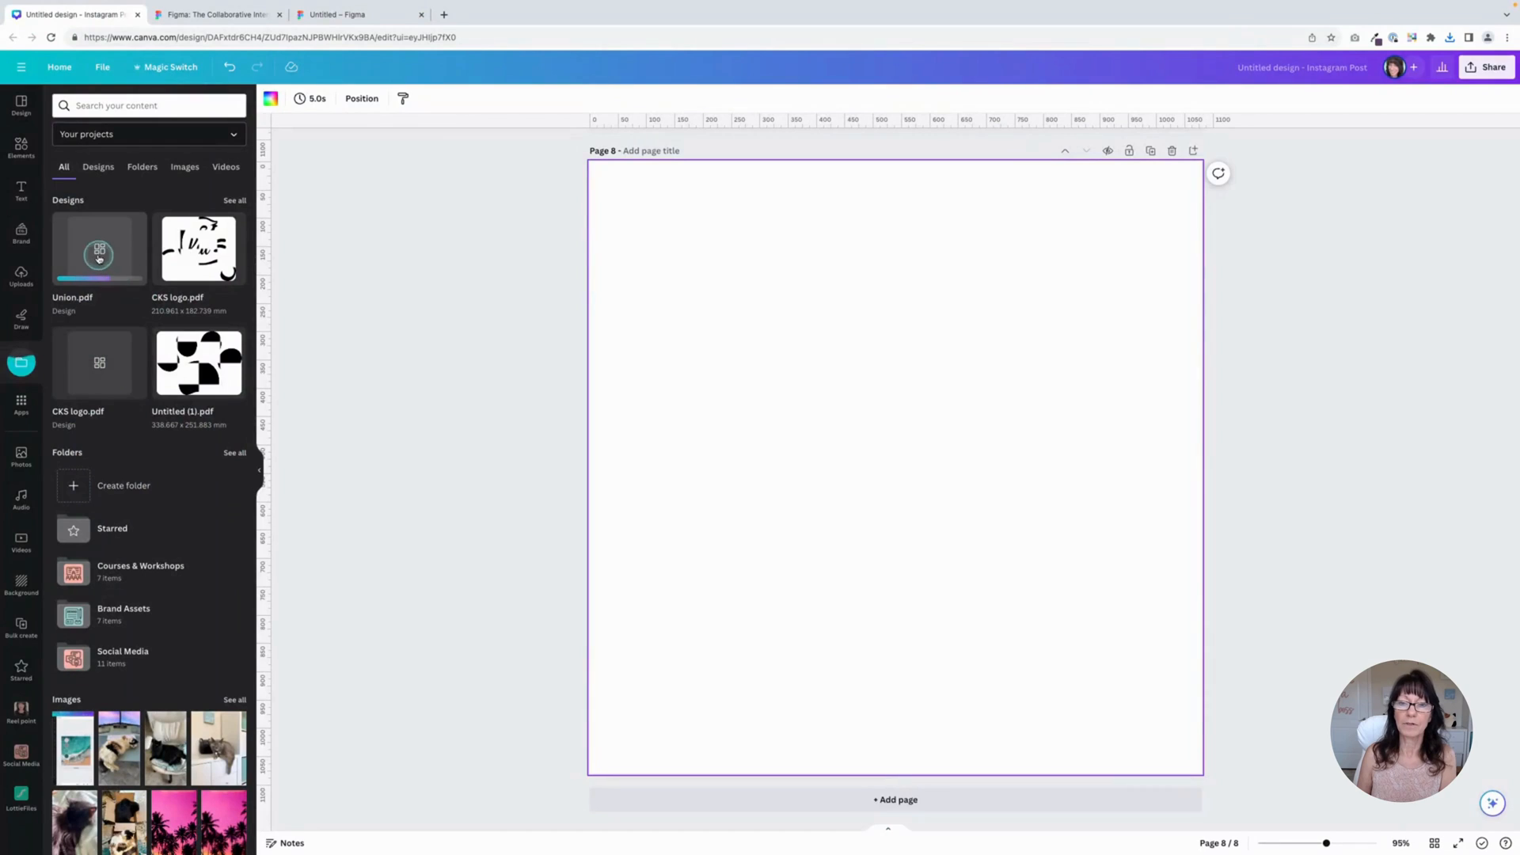
click(99, 249)
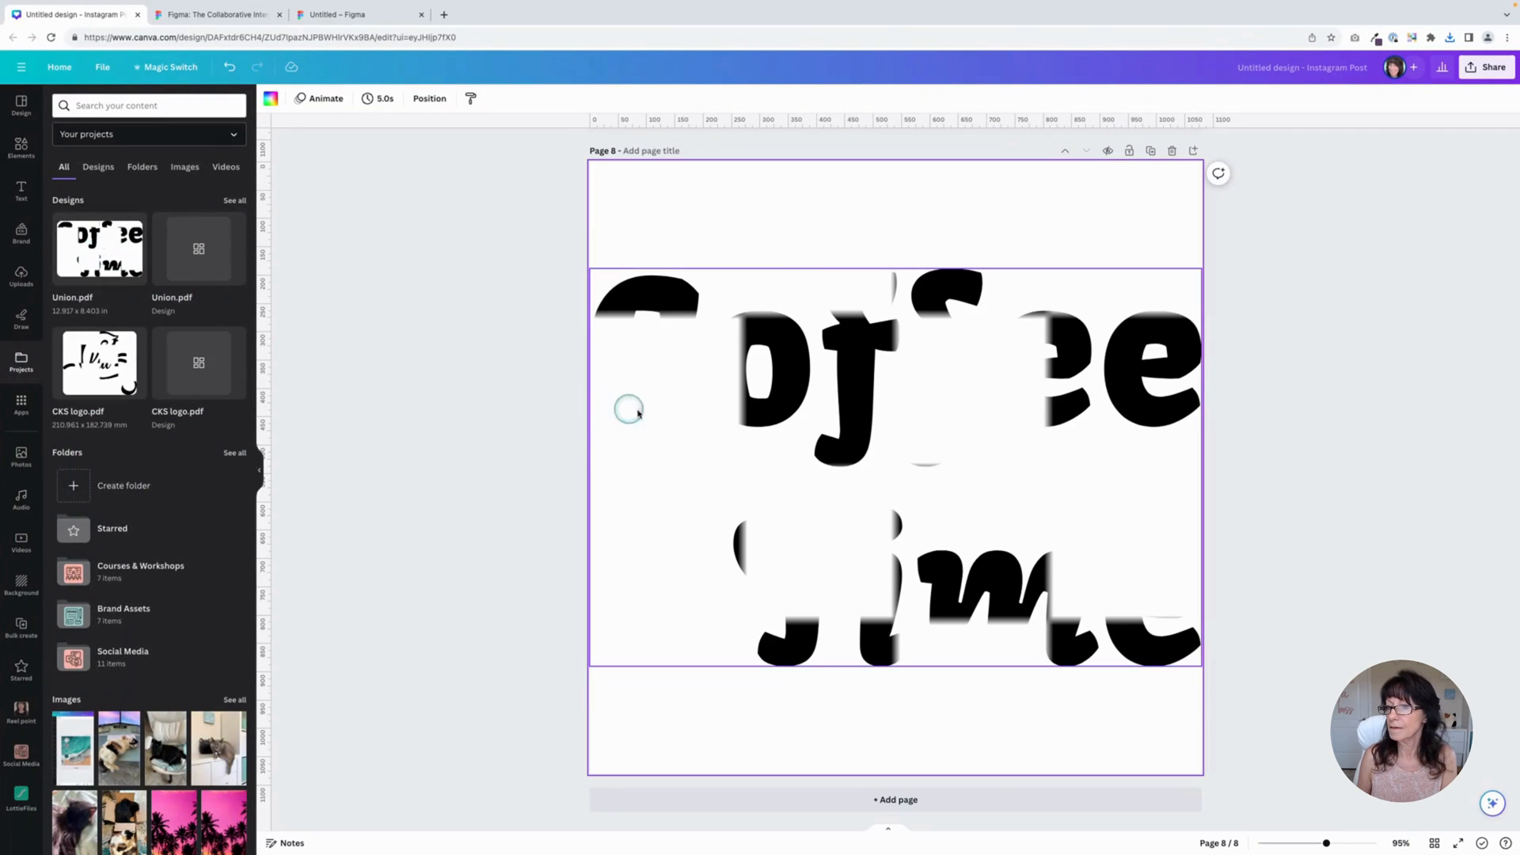
- Detach the checkerboard image from the Coffee Time frame and delete it from the page
click(762, 430)
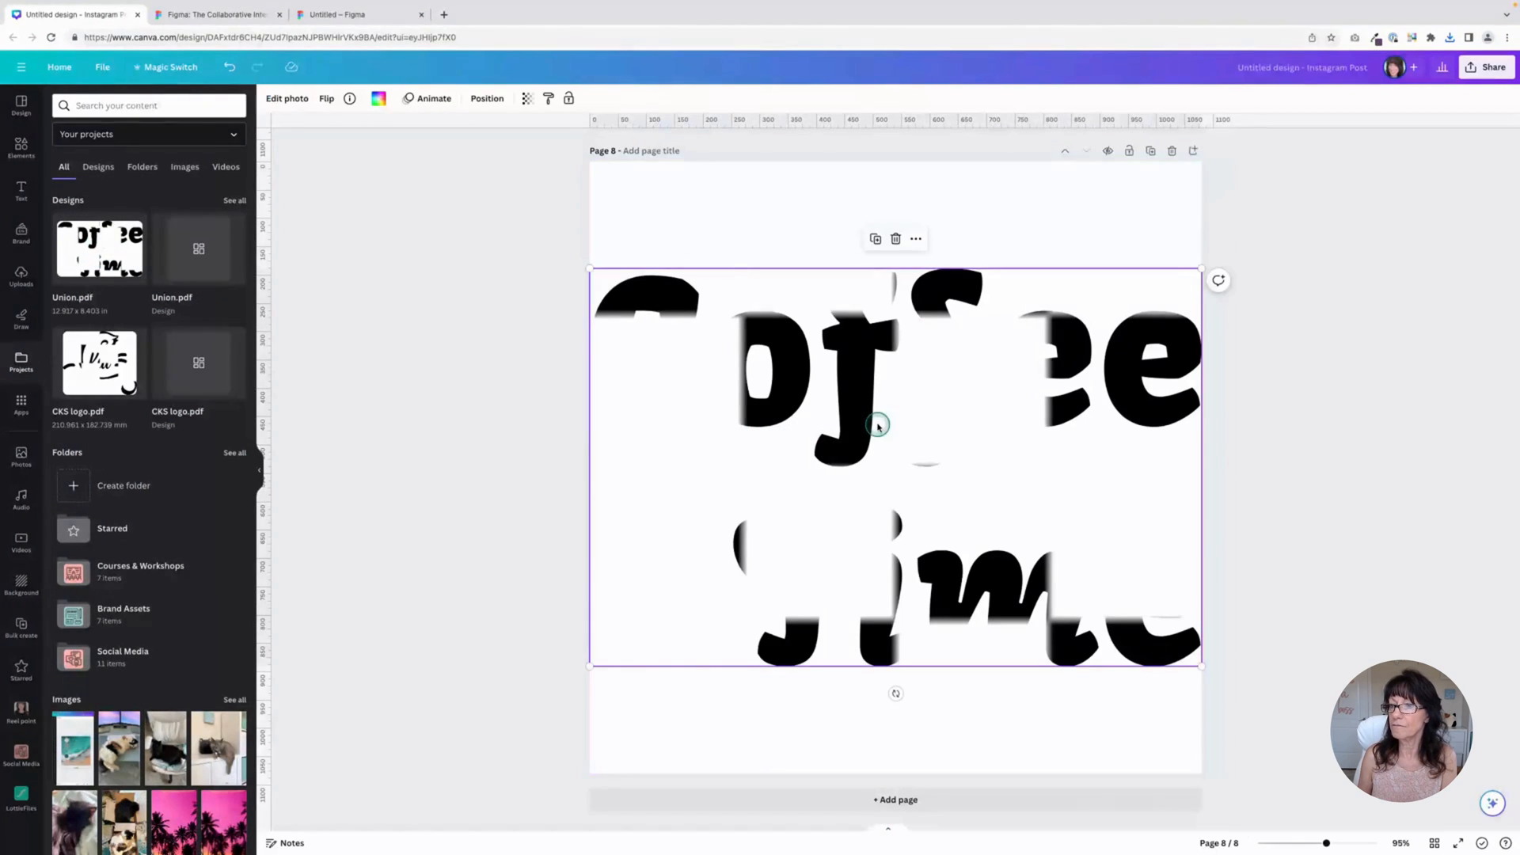
click(916, 239)
click(989, 536)
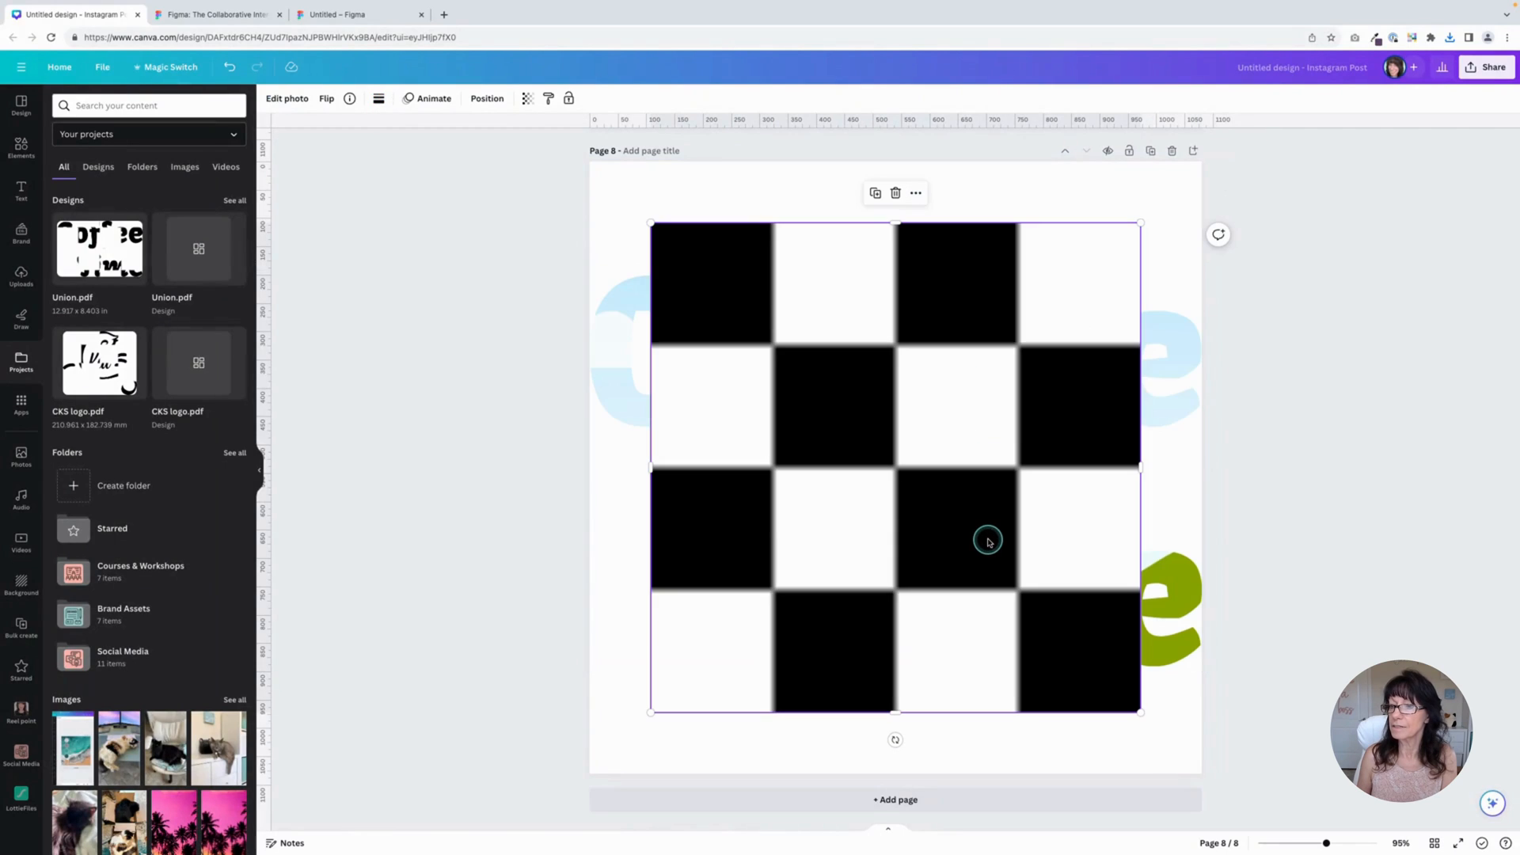
click(896, 193)
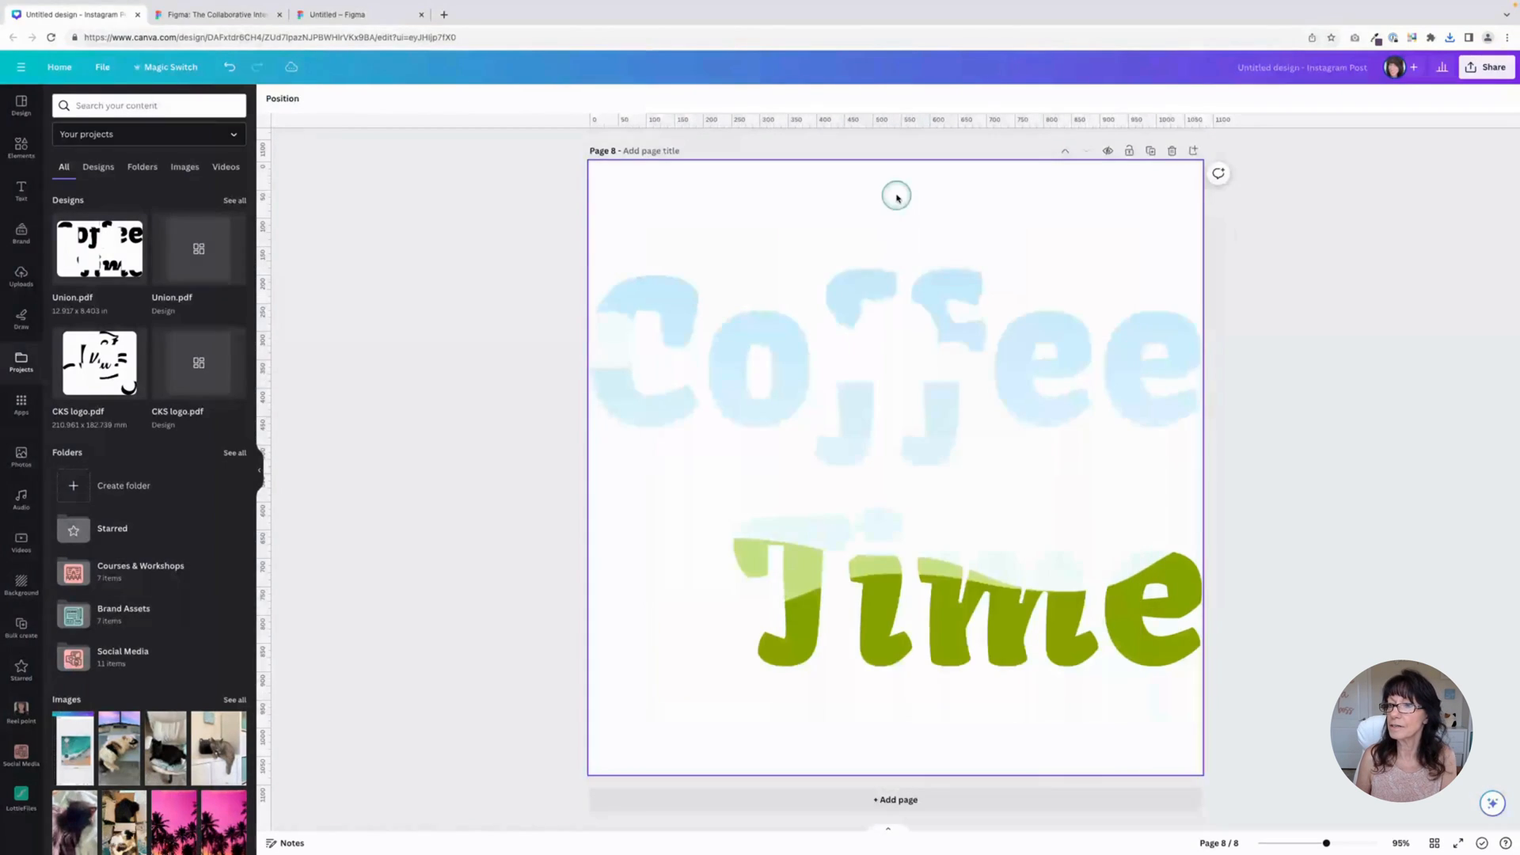
- Search the elements for "coffee beans" and fill the Coffee Time frame with the dark brown coffee beans photo
click(904, 393)
click(74, 104)
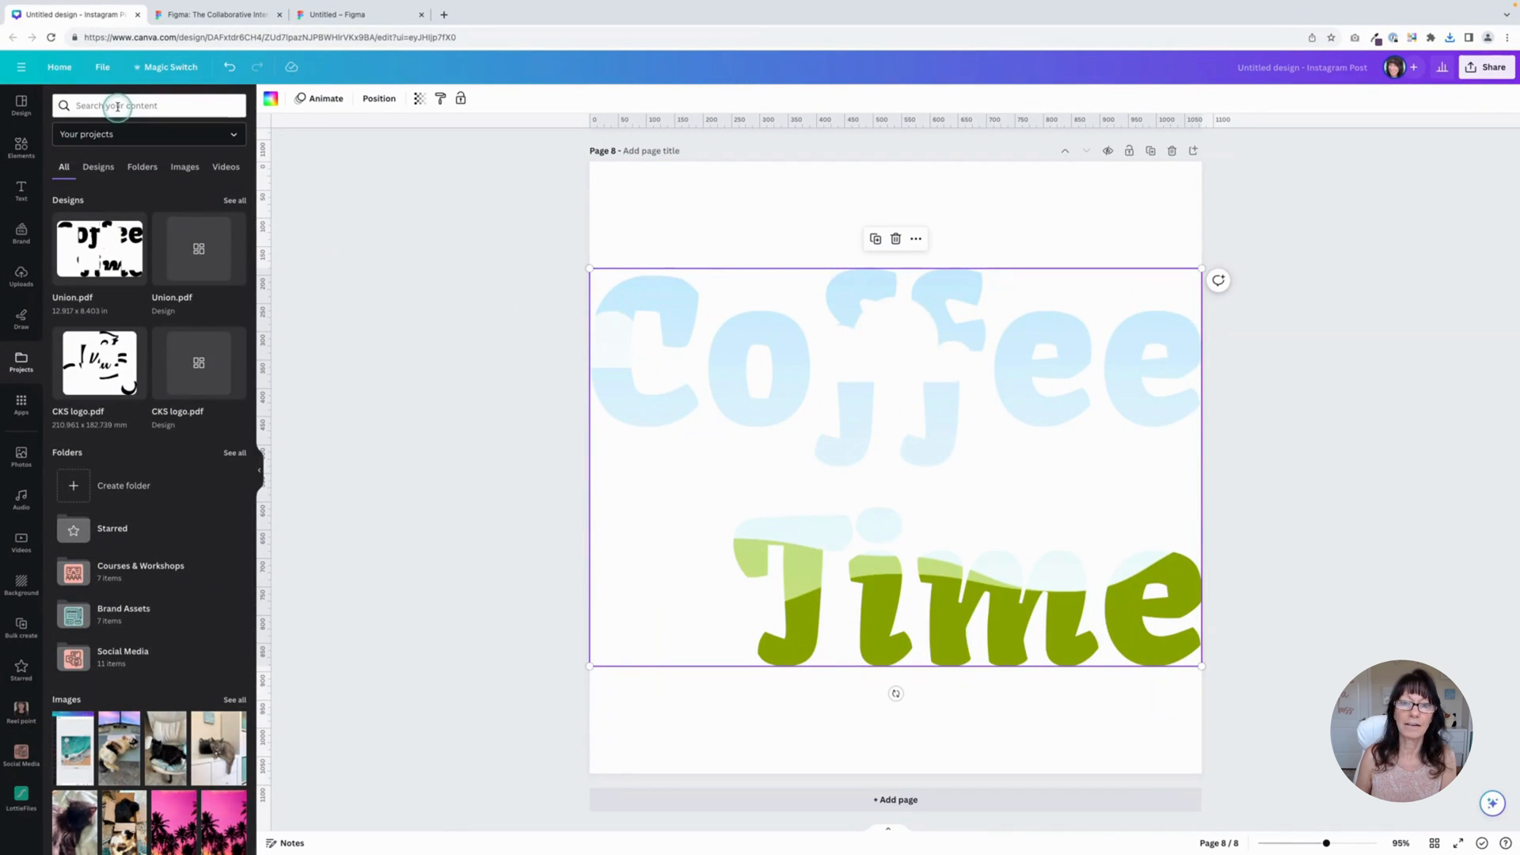
click(21, 147)
click(127, 108)
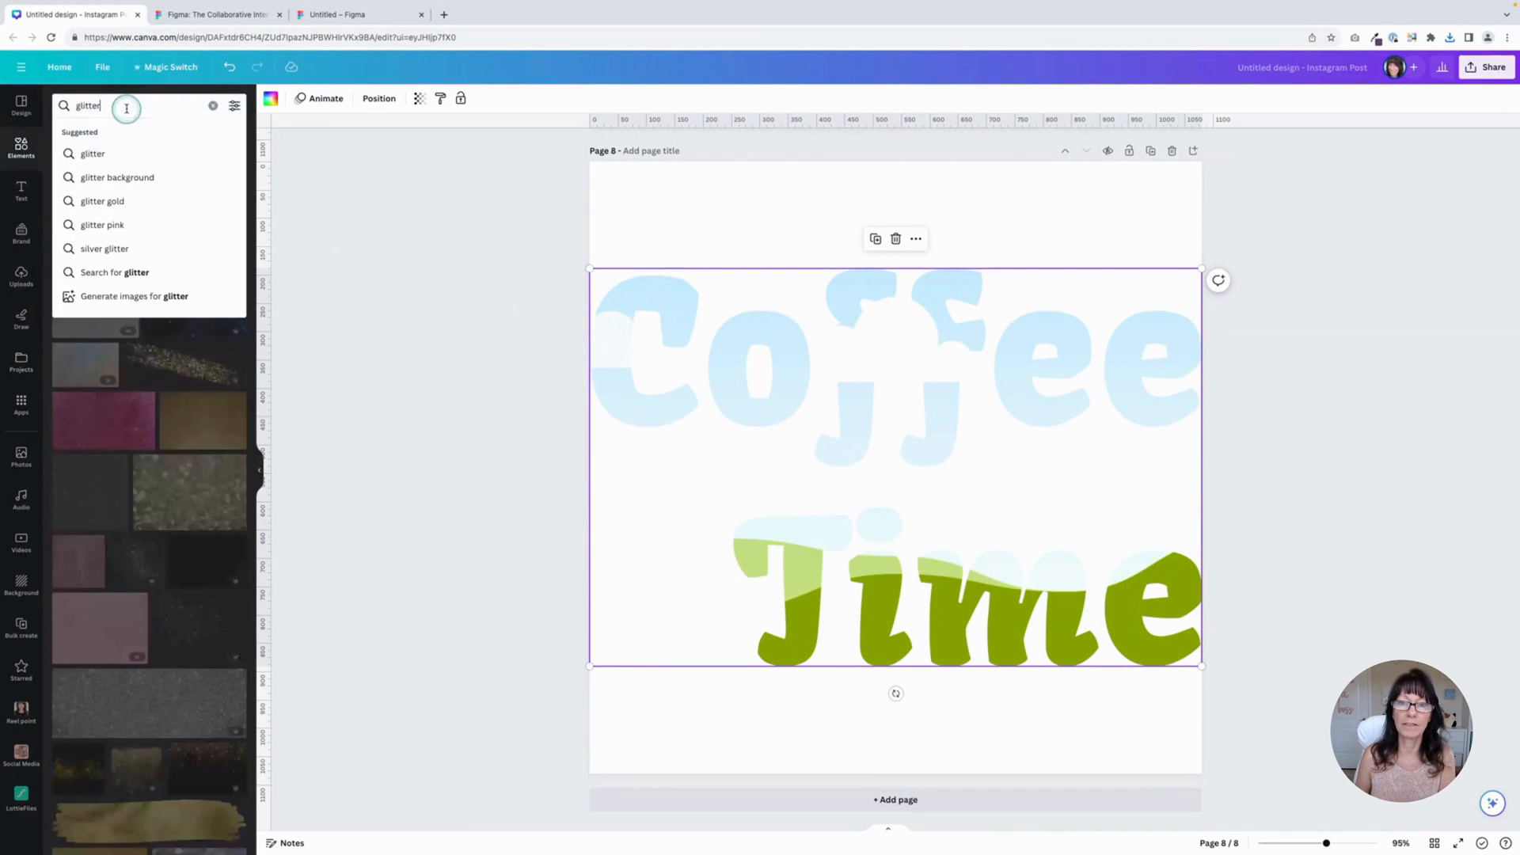
text(coffee beans)
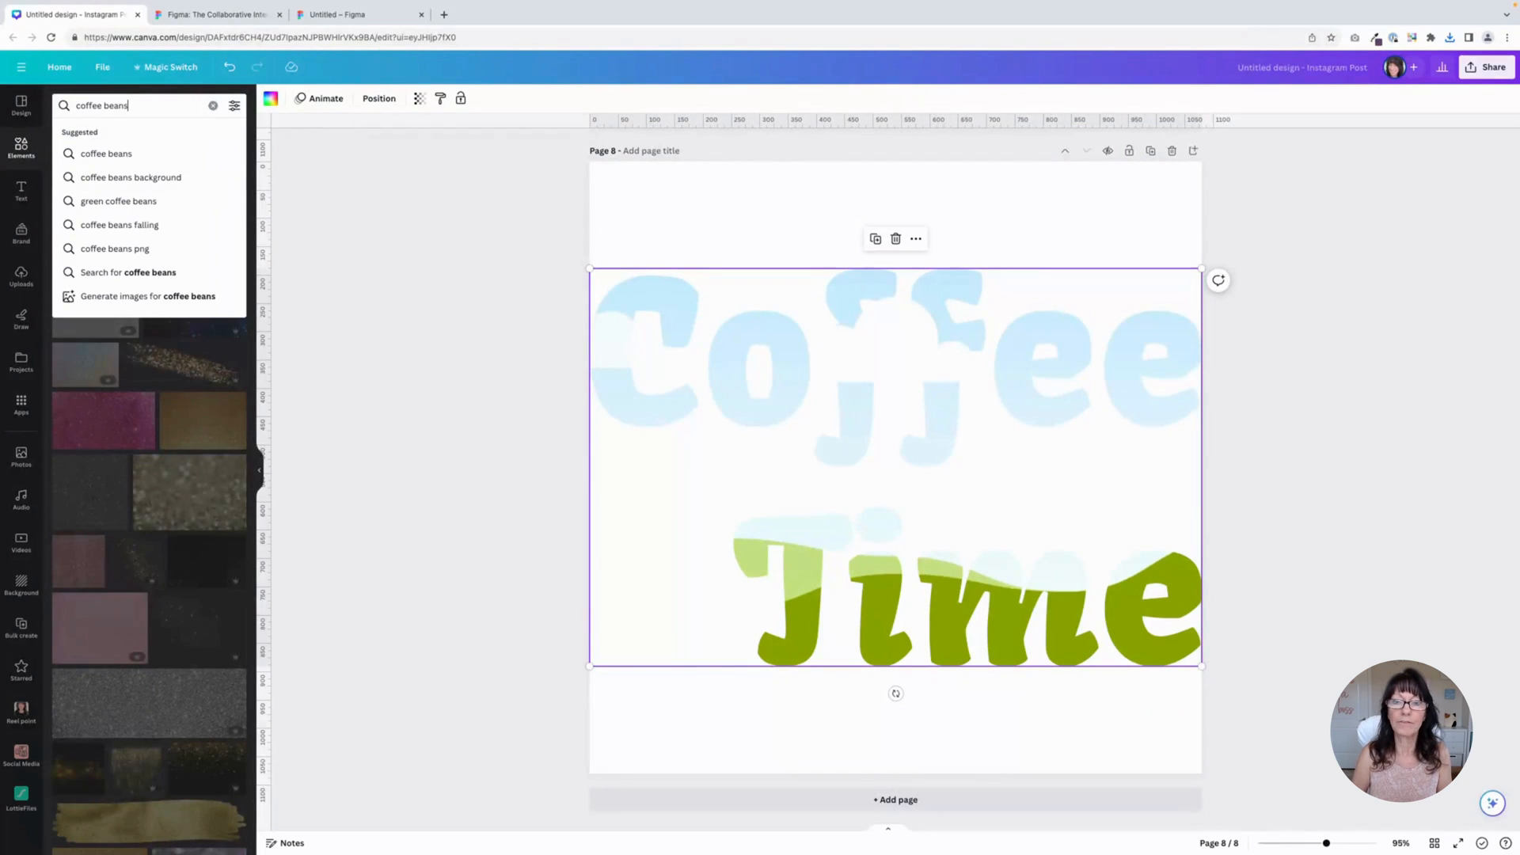
key(Return)
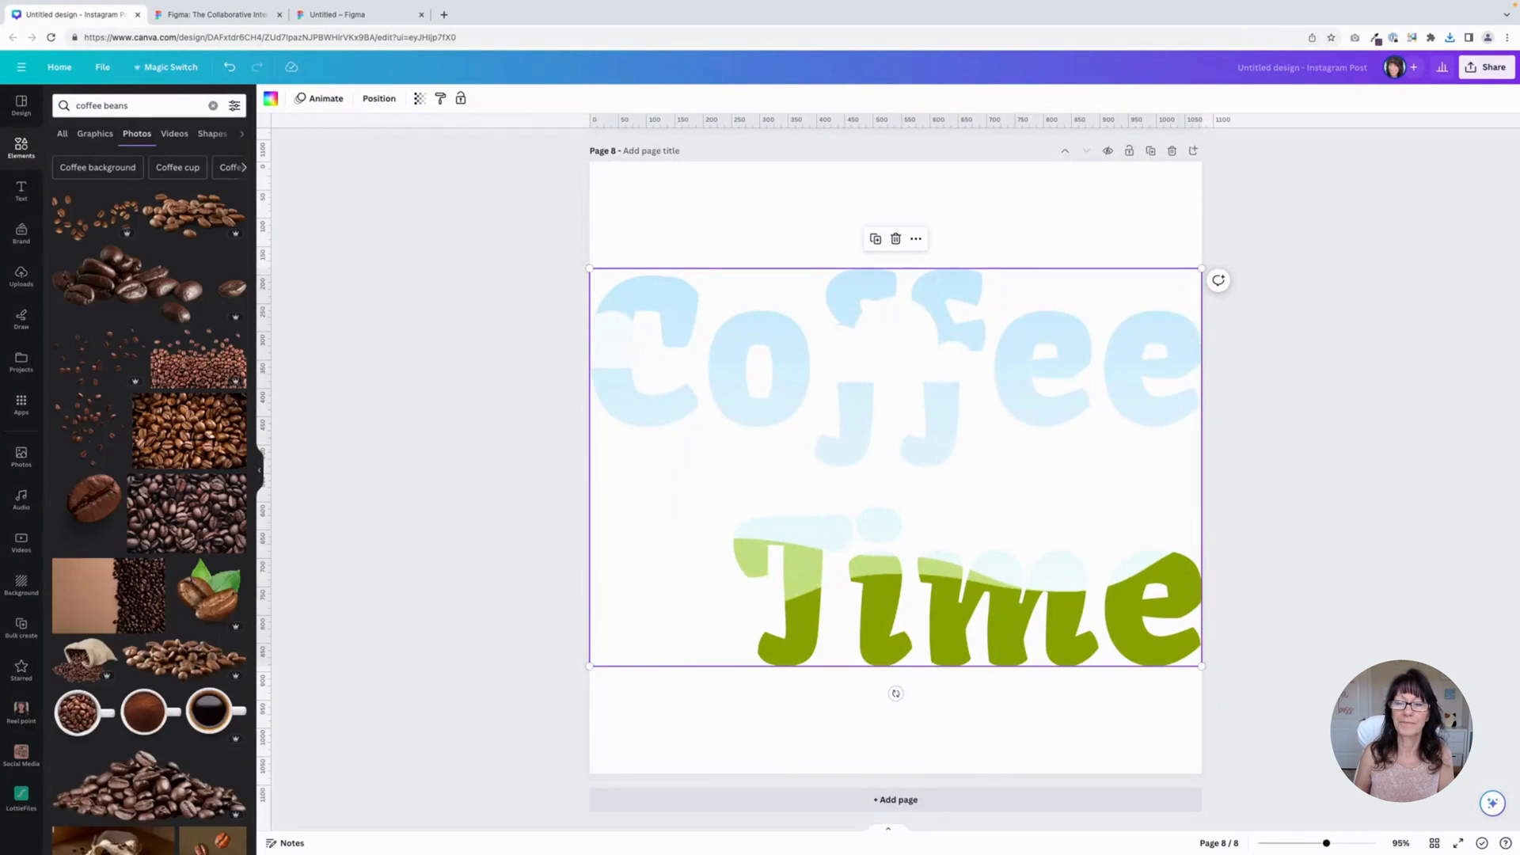
drag(189, 497, 607, 368)
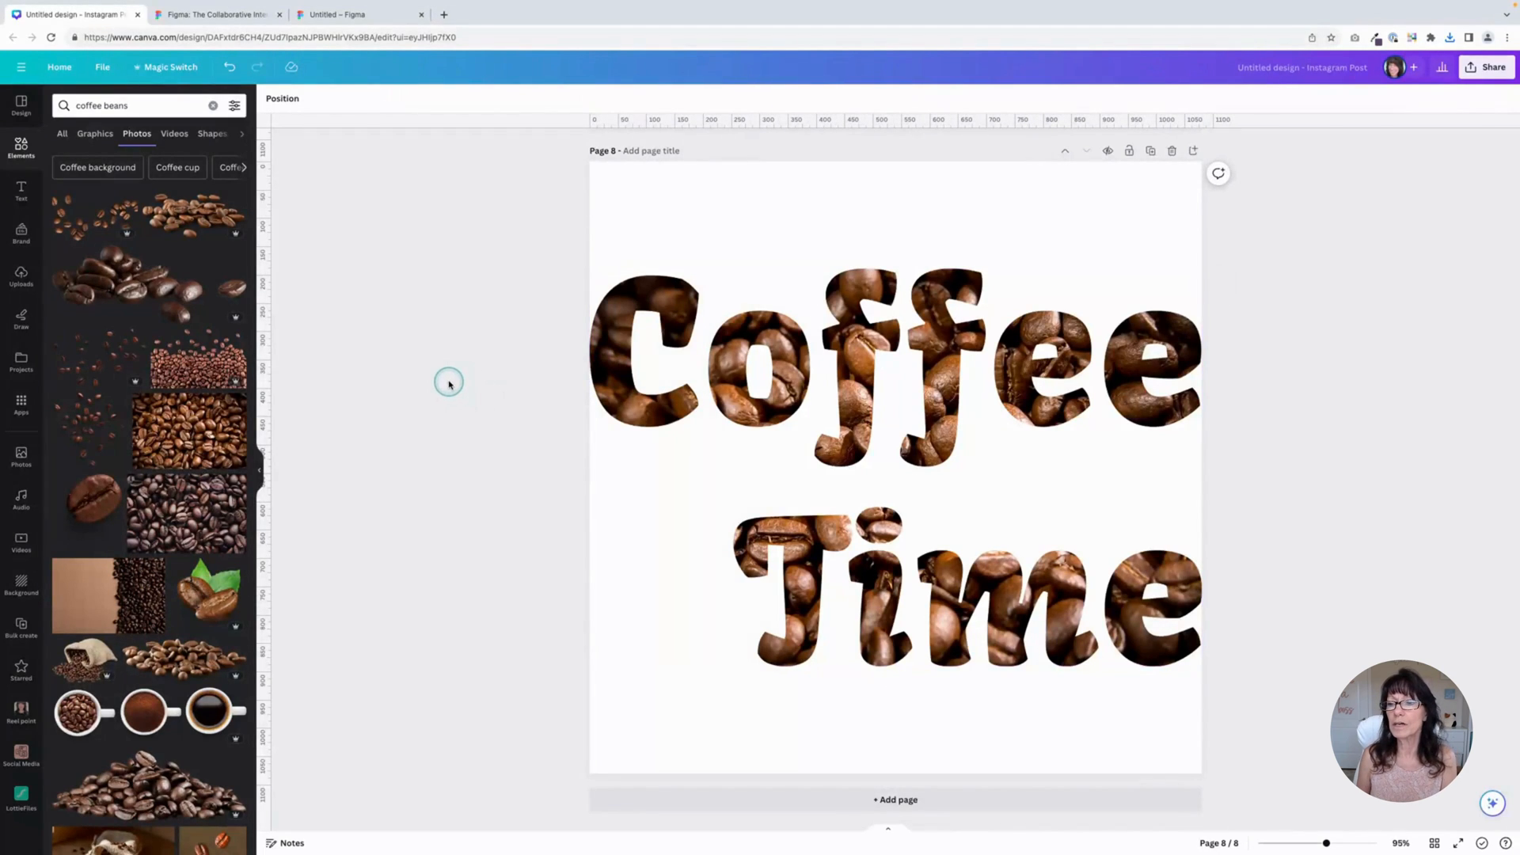
- Switch to Figma and undo the export setting, the image fill and the union of the Coffee Time shape
click(358, 16)
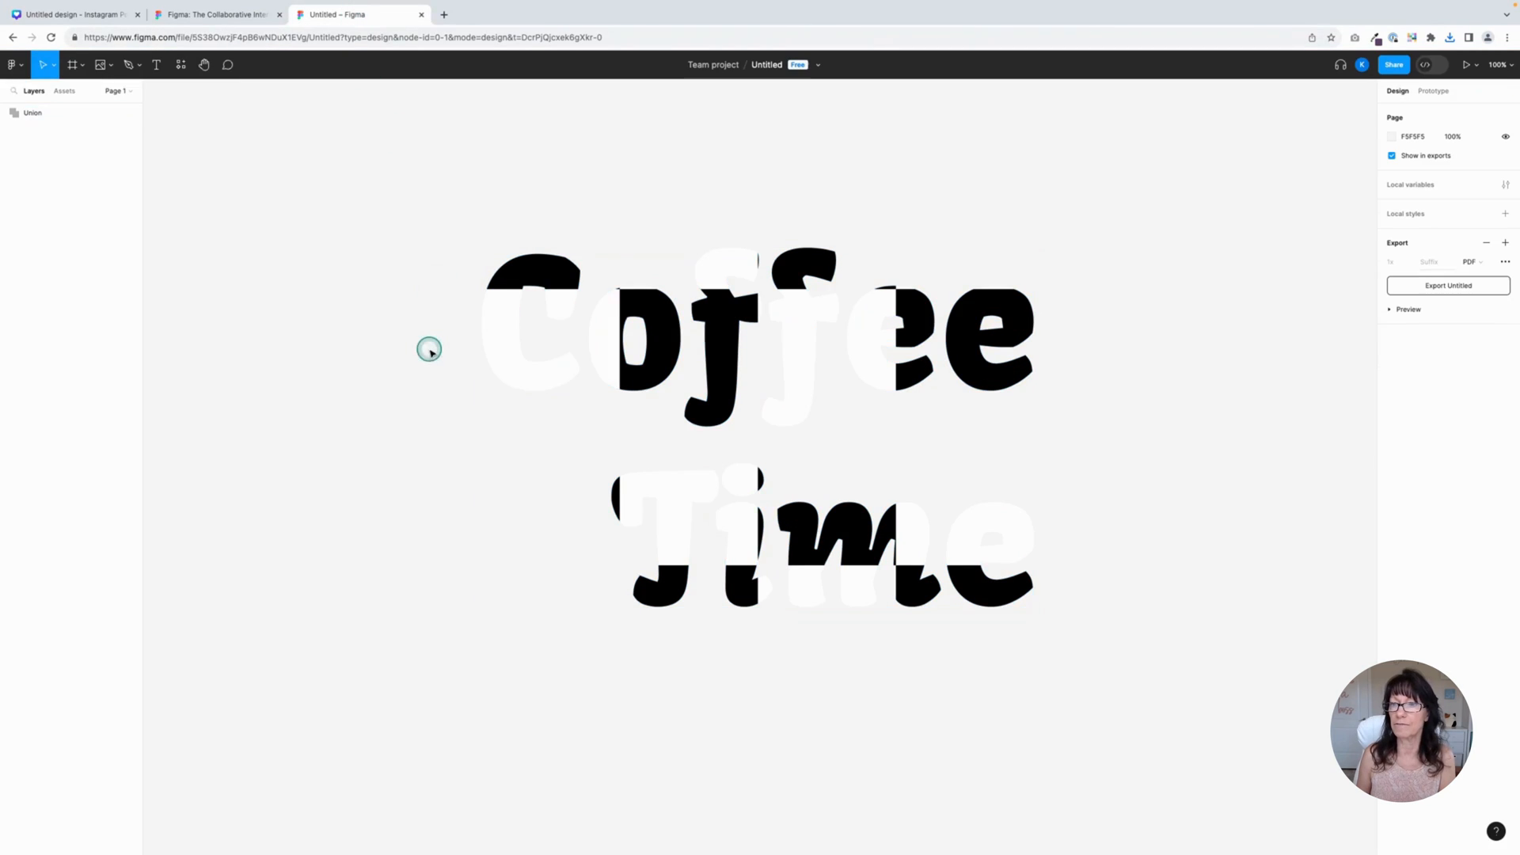
key(ctrl+a)
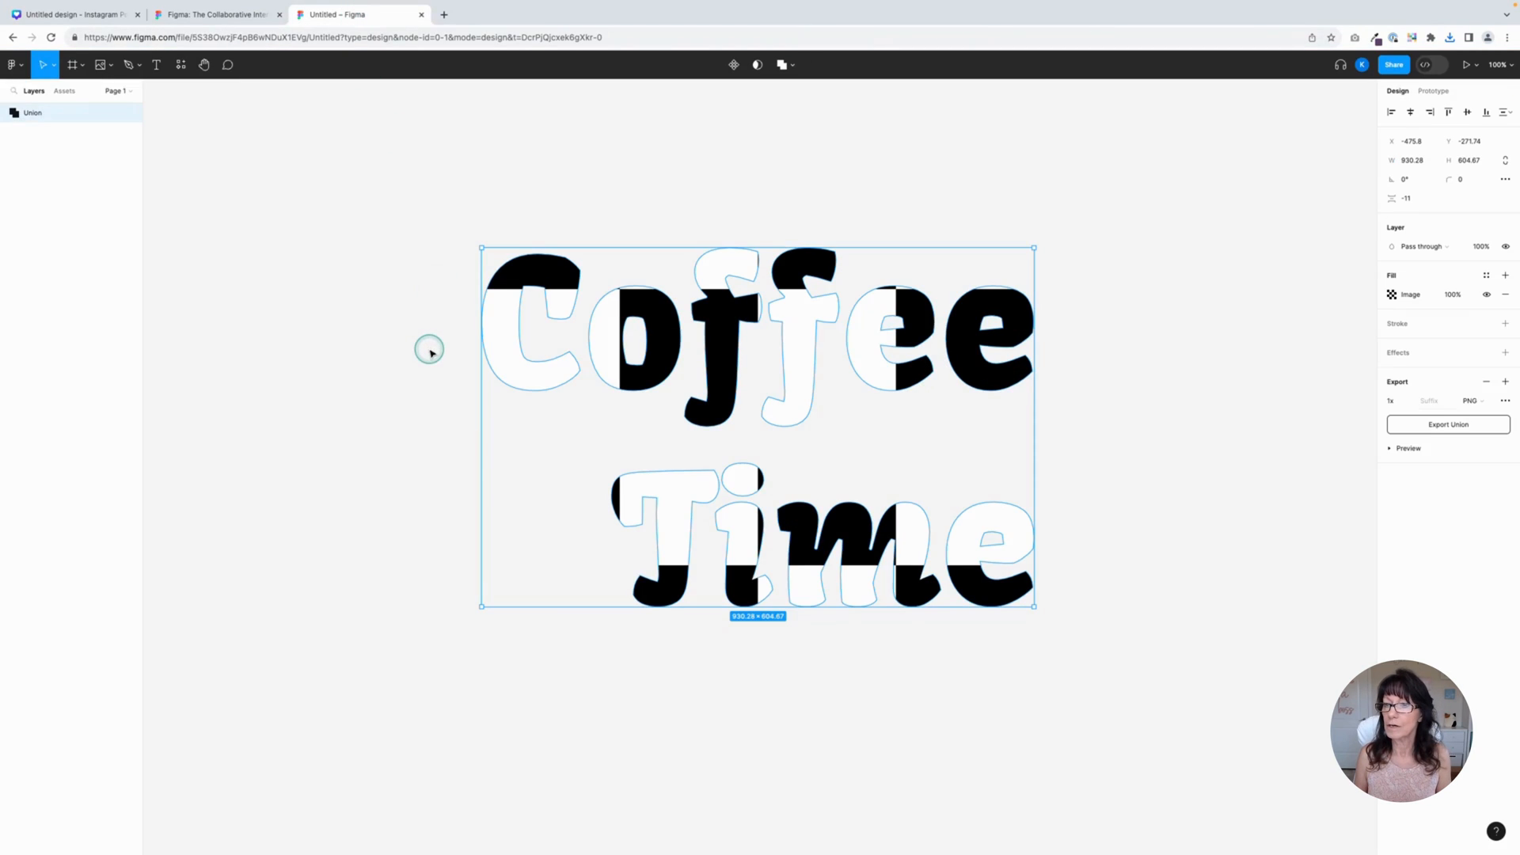
key(ctrl+z)
key(ctrl+z)
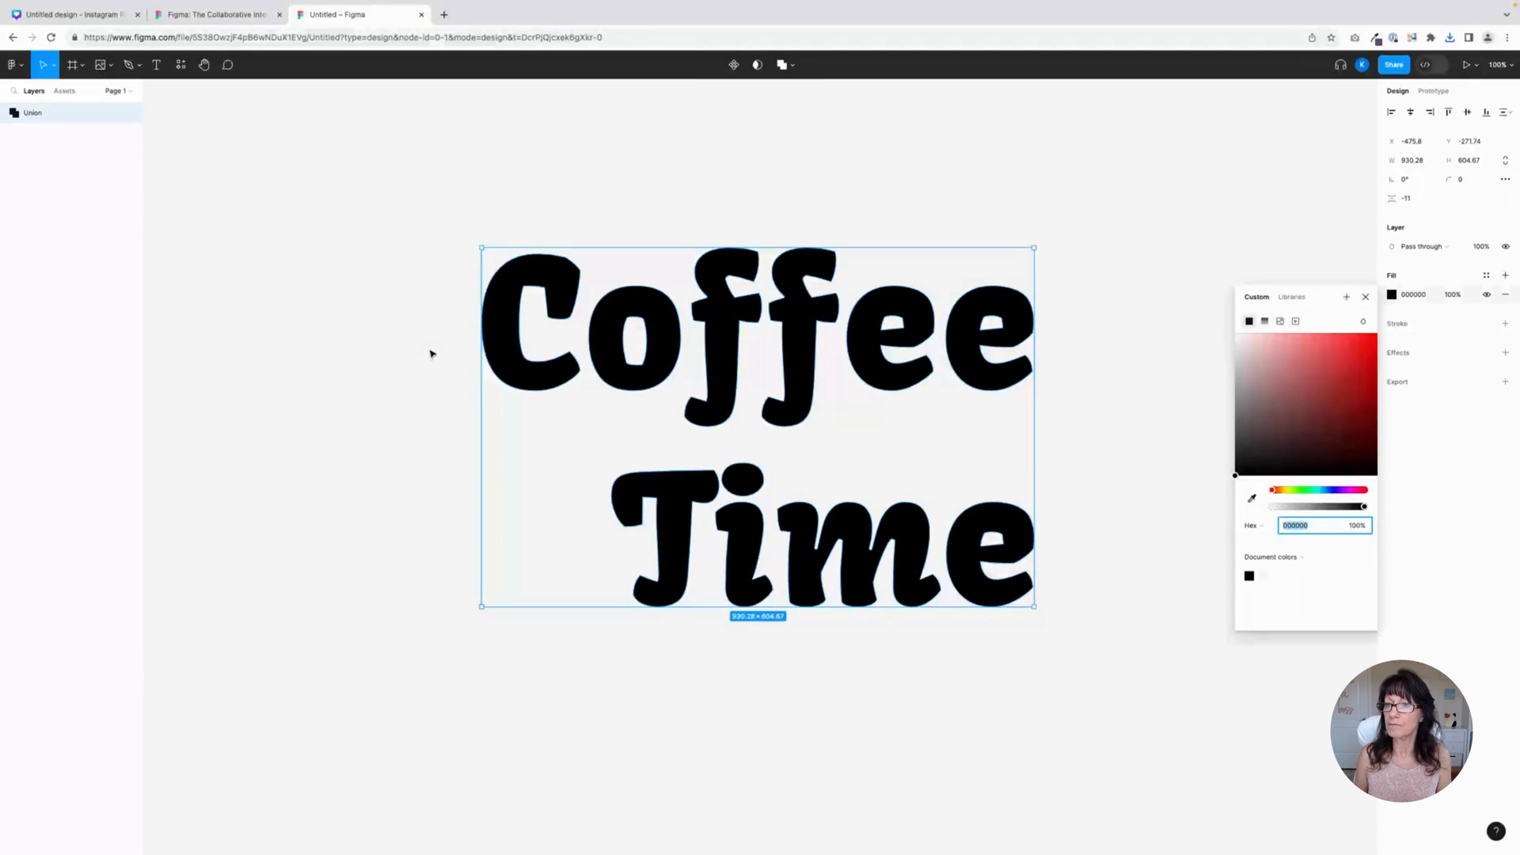
key(ctrl+z)
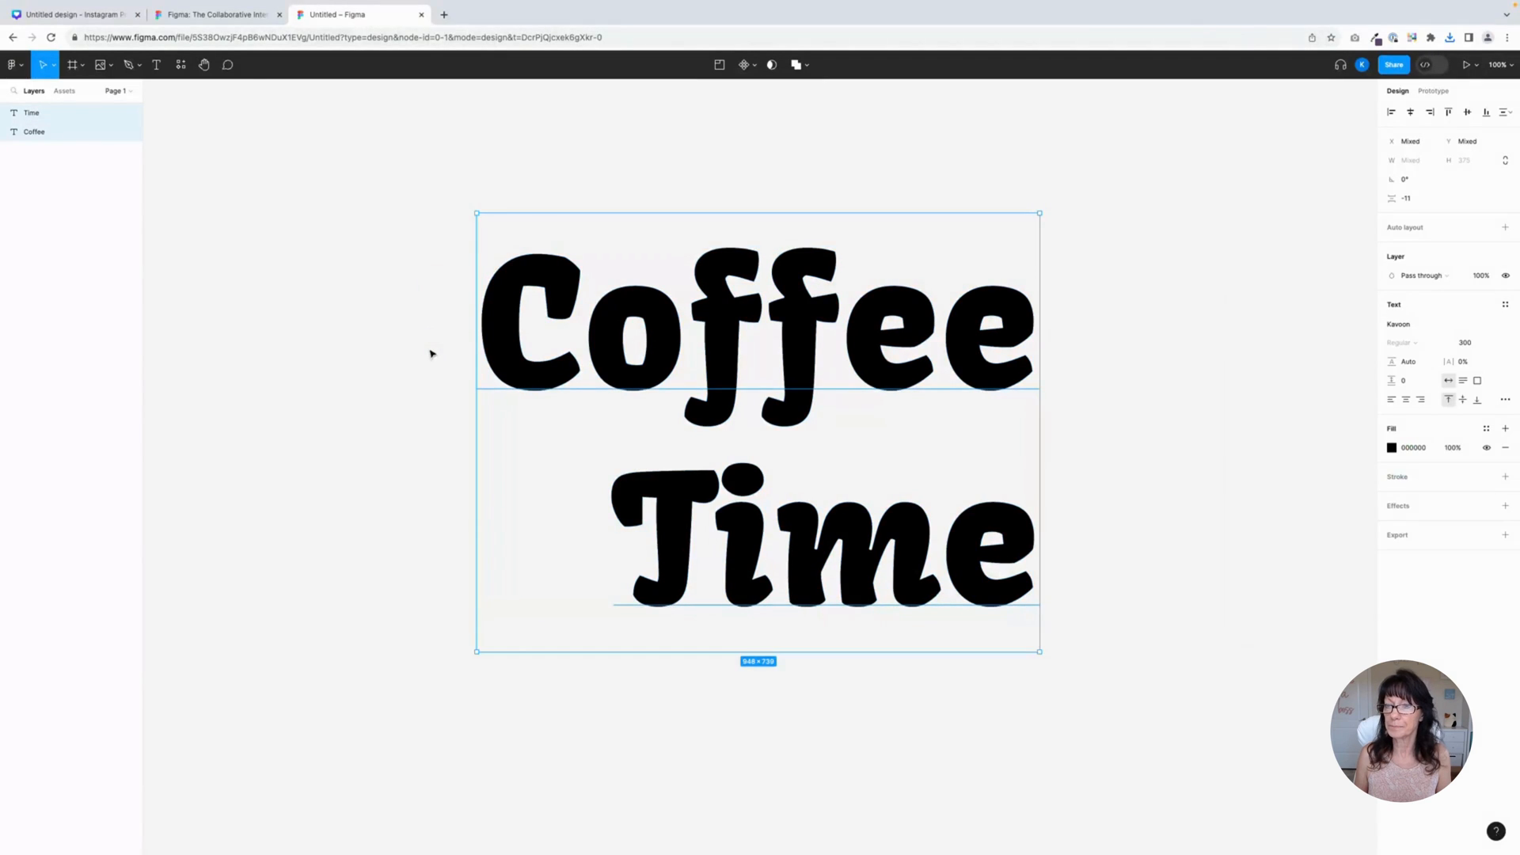
- Select the Time and Coffee texts one at a time to examine them as individual objects
click(420, 414)
click(772, 589)
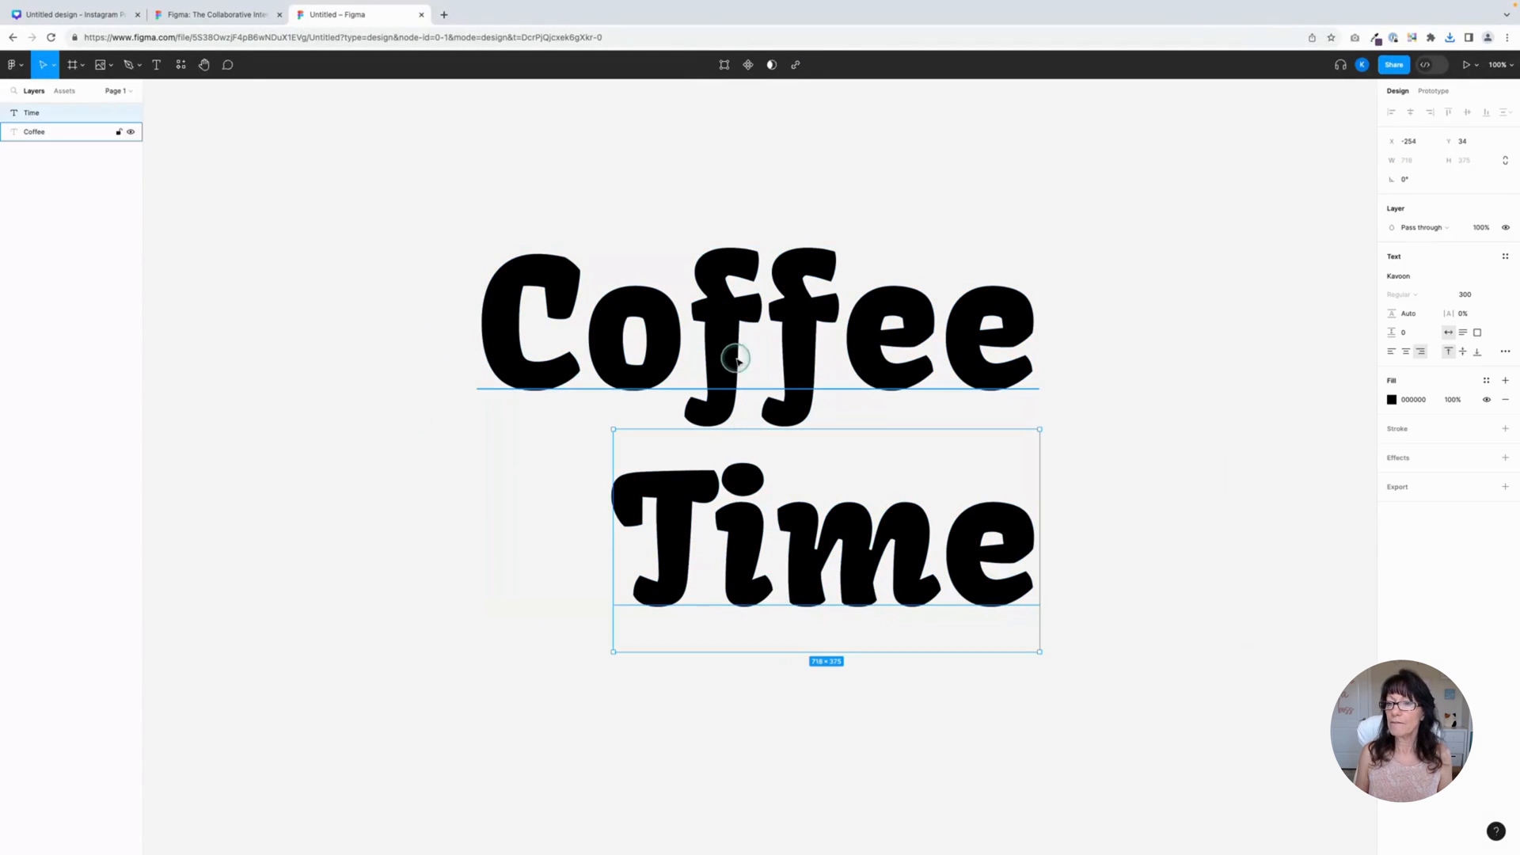
click(733, 353)
click(695, 541)
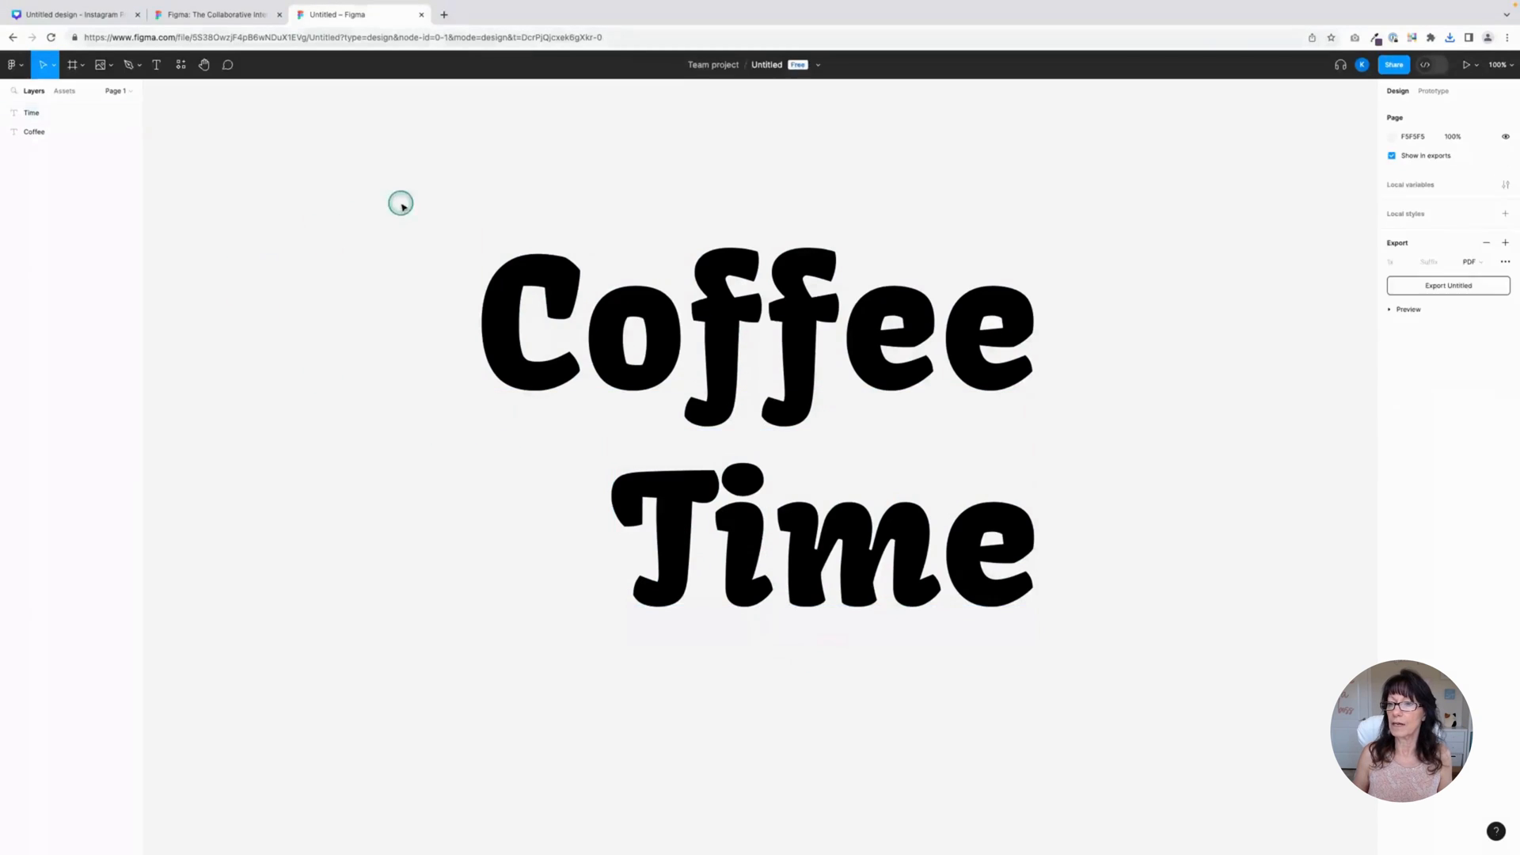
- Select both the Coffee and Time texts again and merge them with Union selection
drag(400, 203, 1017, 627)
click(806, 65)
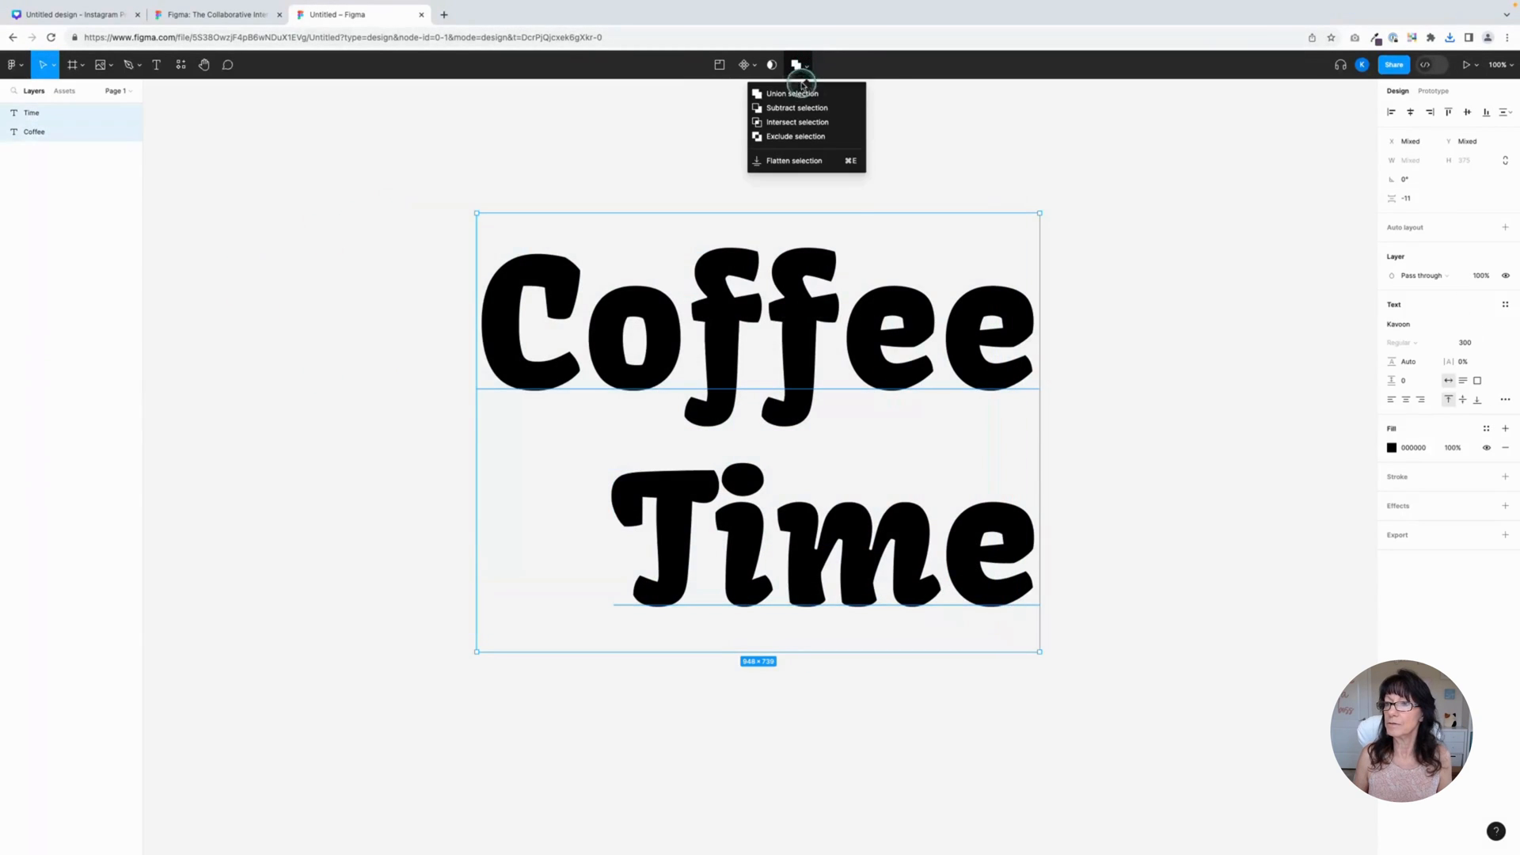
click(807, 97)
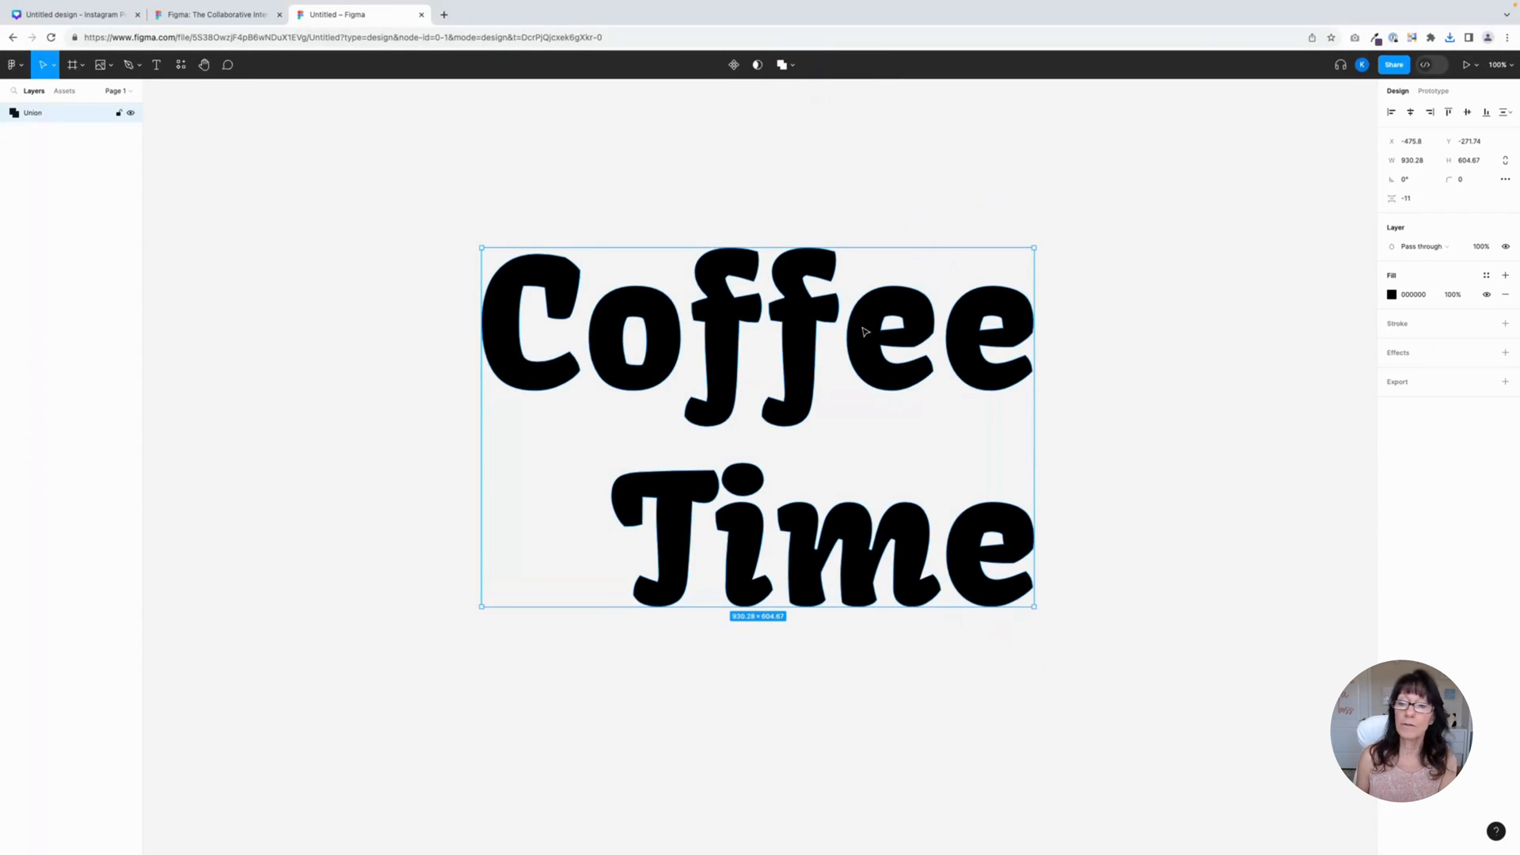
click(797, 342)
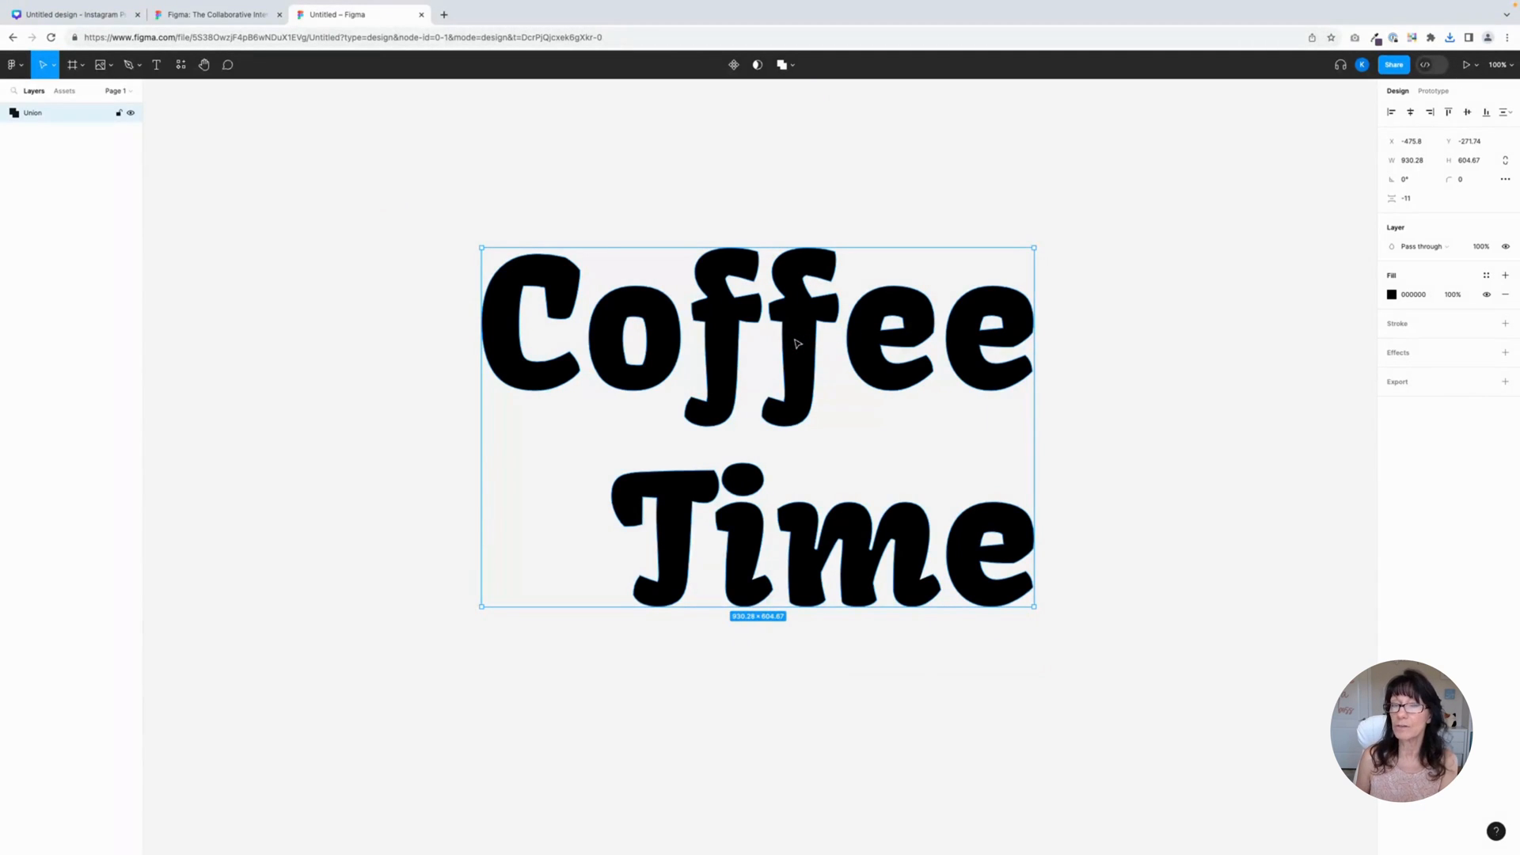
- Switch to Canva and look over the finished text, logo and paw frames on pages 8, 7 and 6
click(79, 15)
click(813, 475)
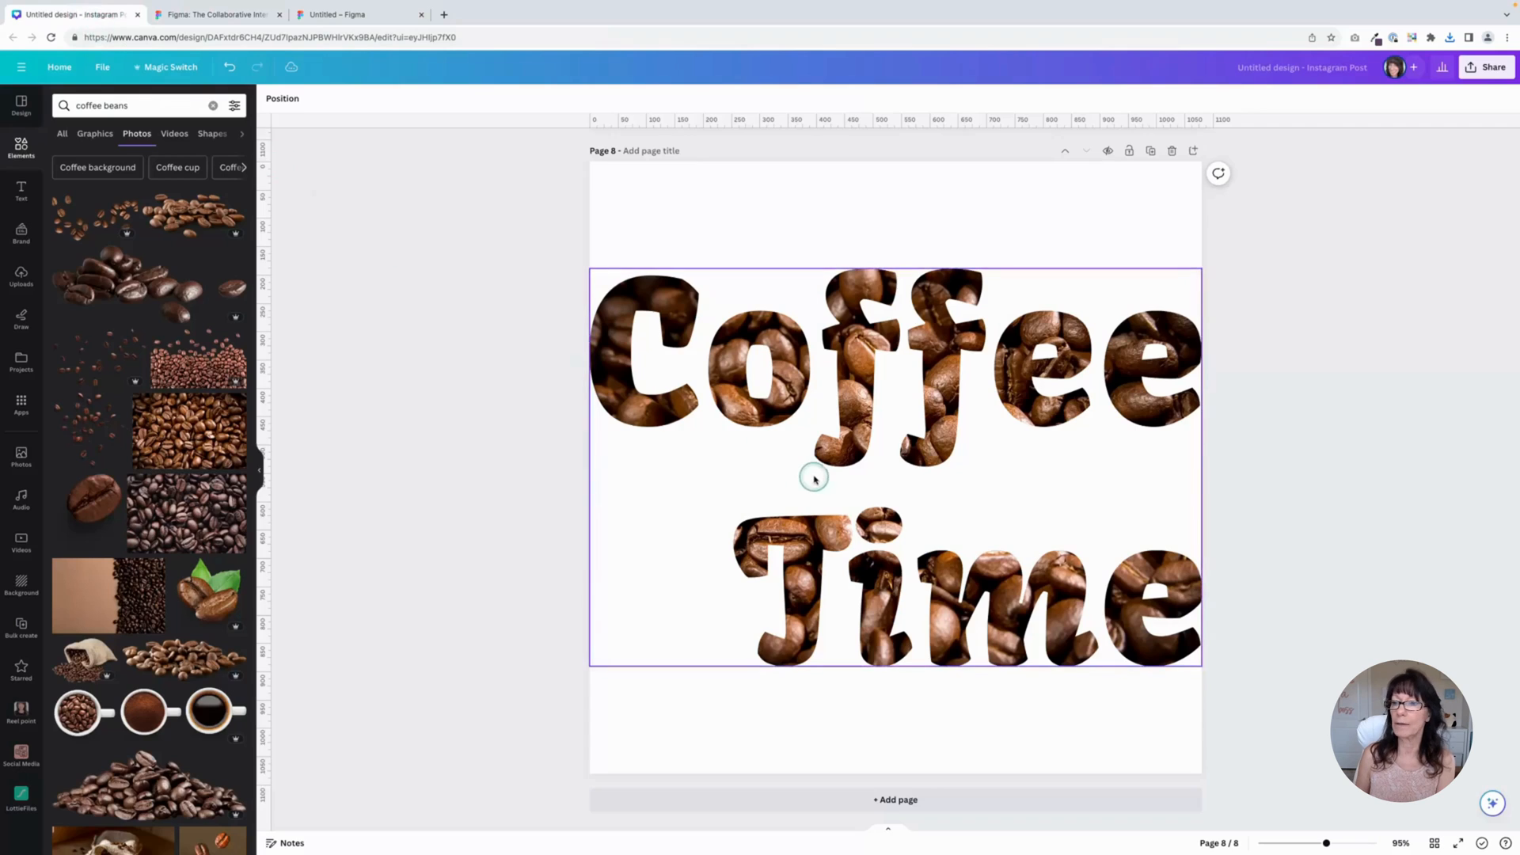
scroll(811, 479, up, 2)
scroll(811, 478, up, 10)
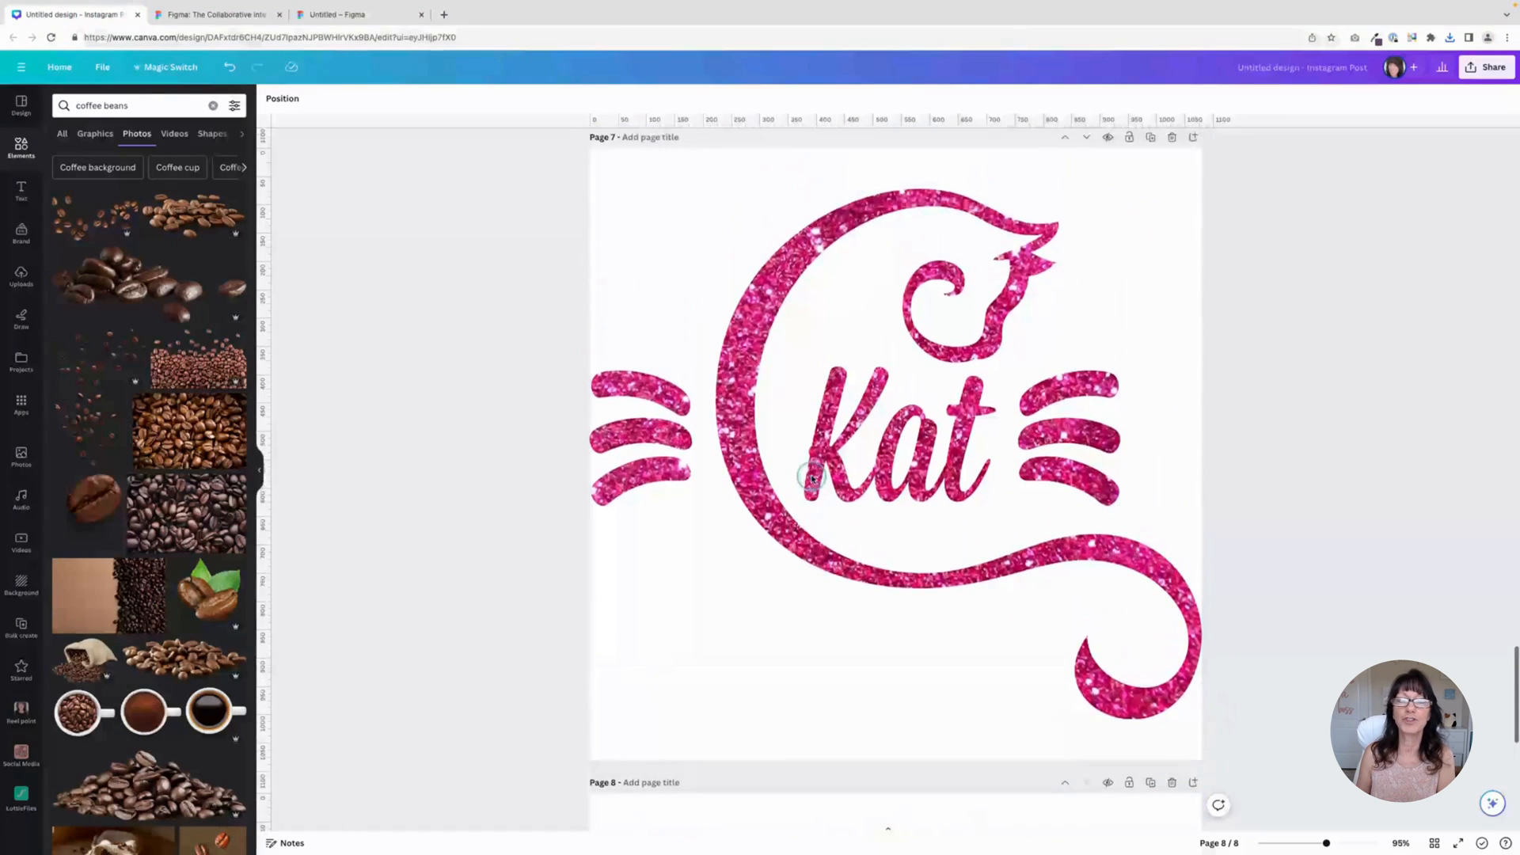
scroll(811, 478, up, 2)
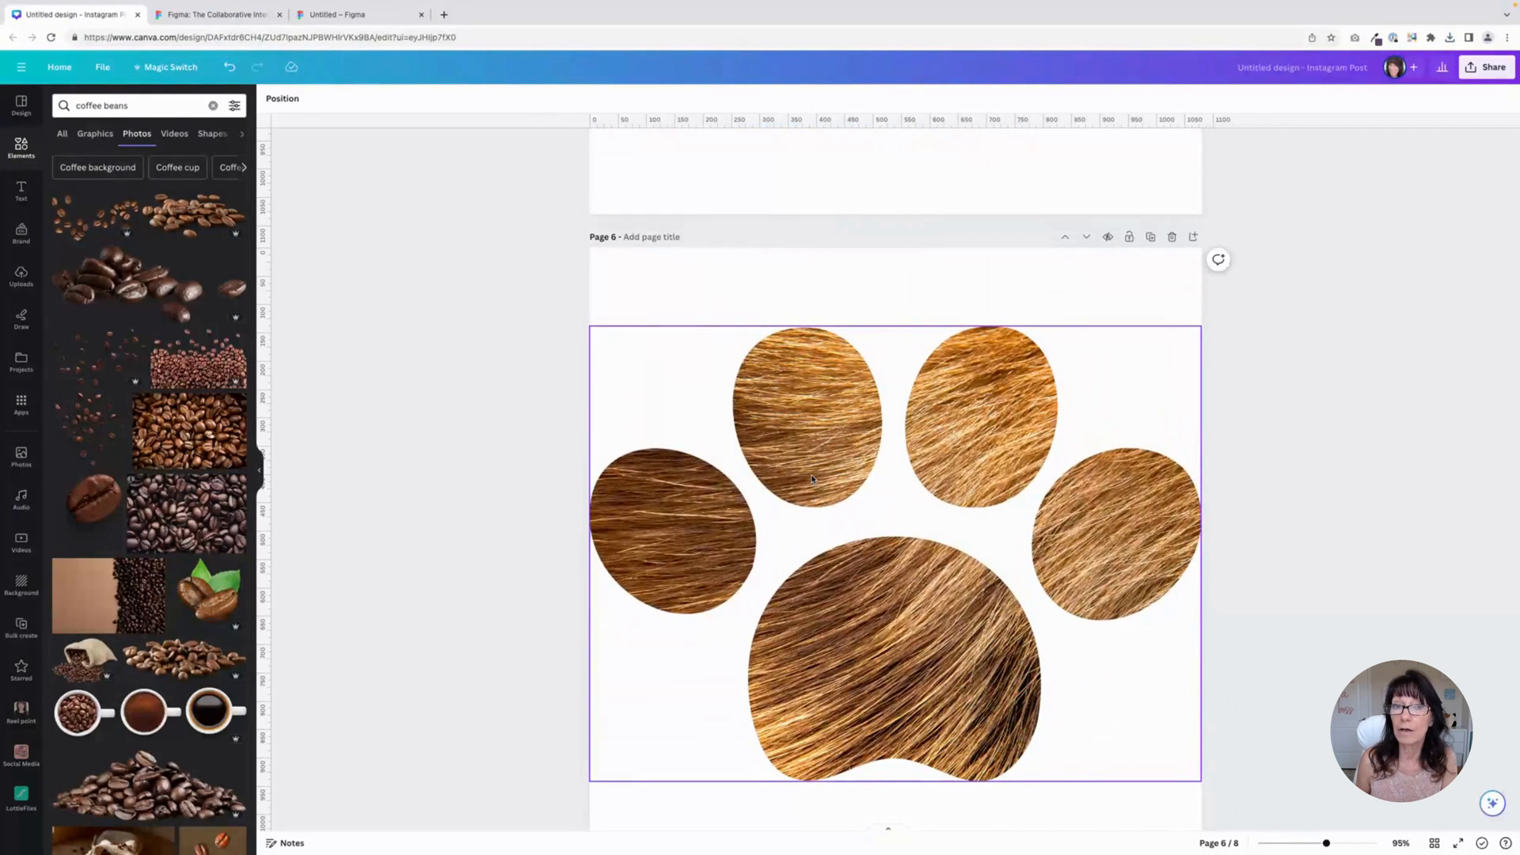
scroll(811, 478, down, 7)
scroll(811, 478, up, 4)
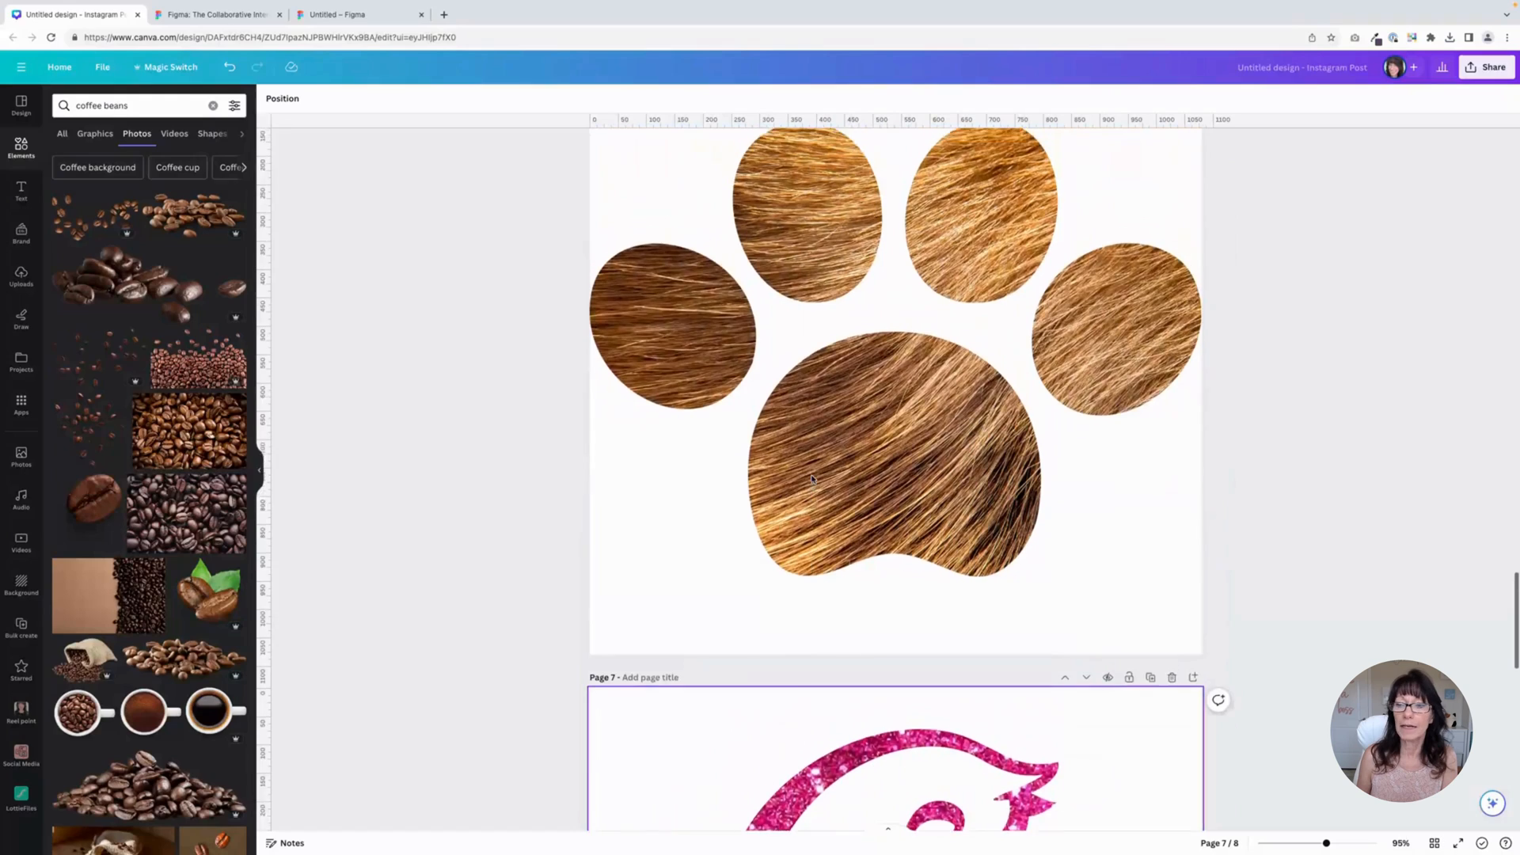
scroll(812, 478, up, 5)
- Try medium and dark brown photo colours as page 6's background behind the paw, ending with the light tan one
click(830, 460)
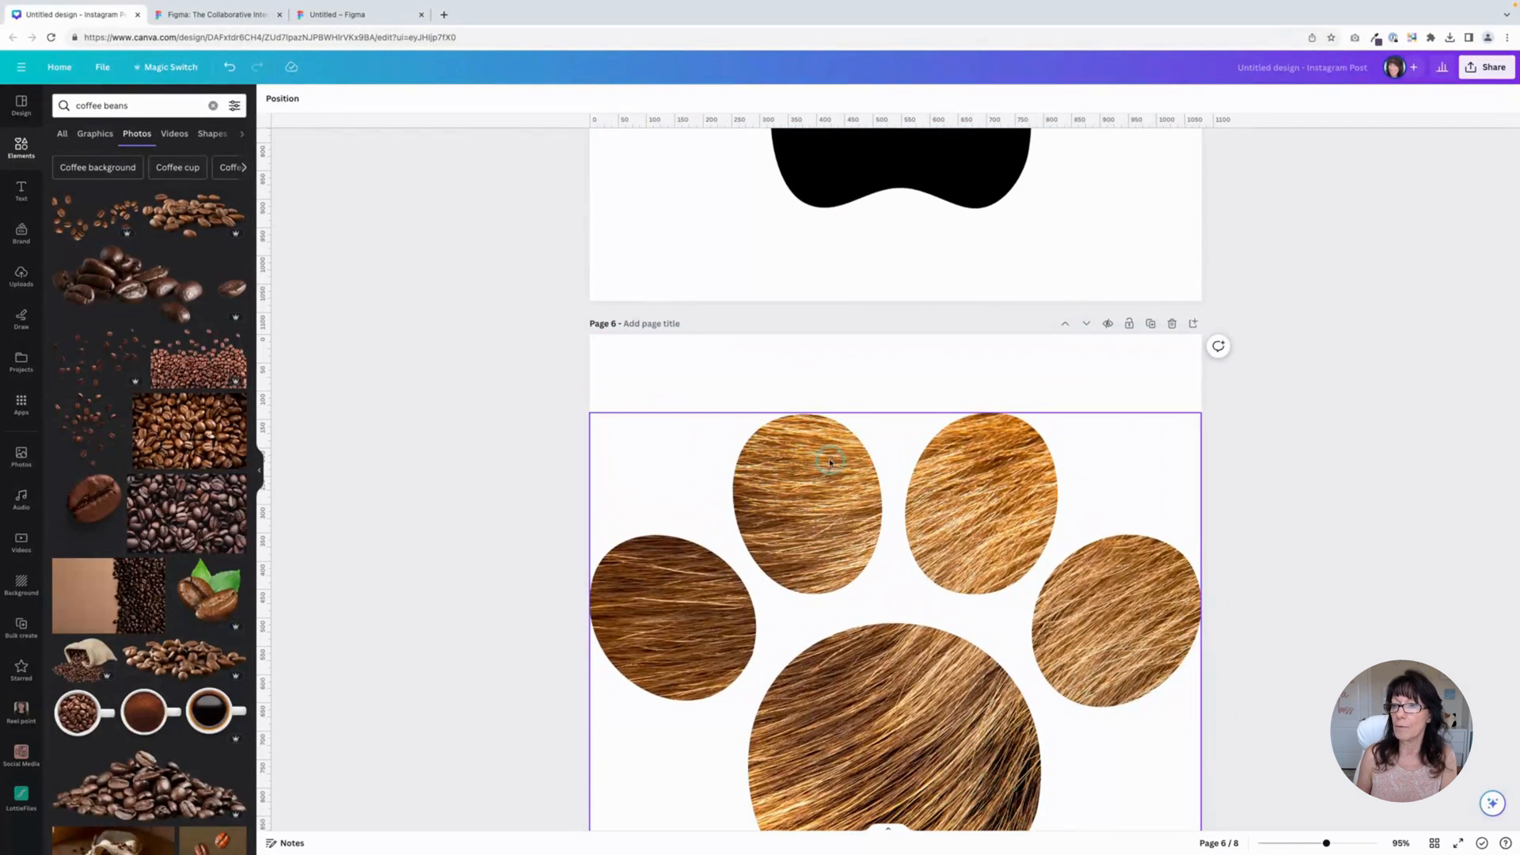
click(694, 375)
click(276, 103)
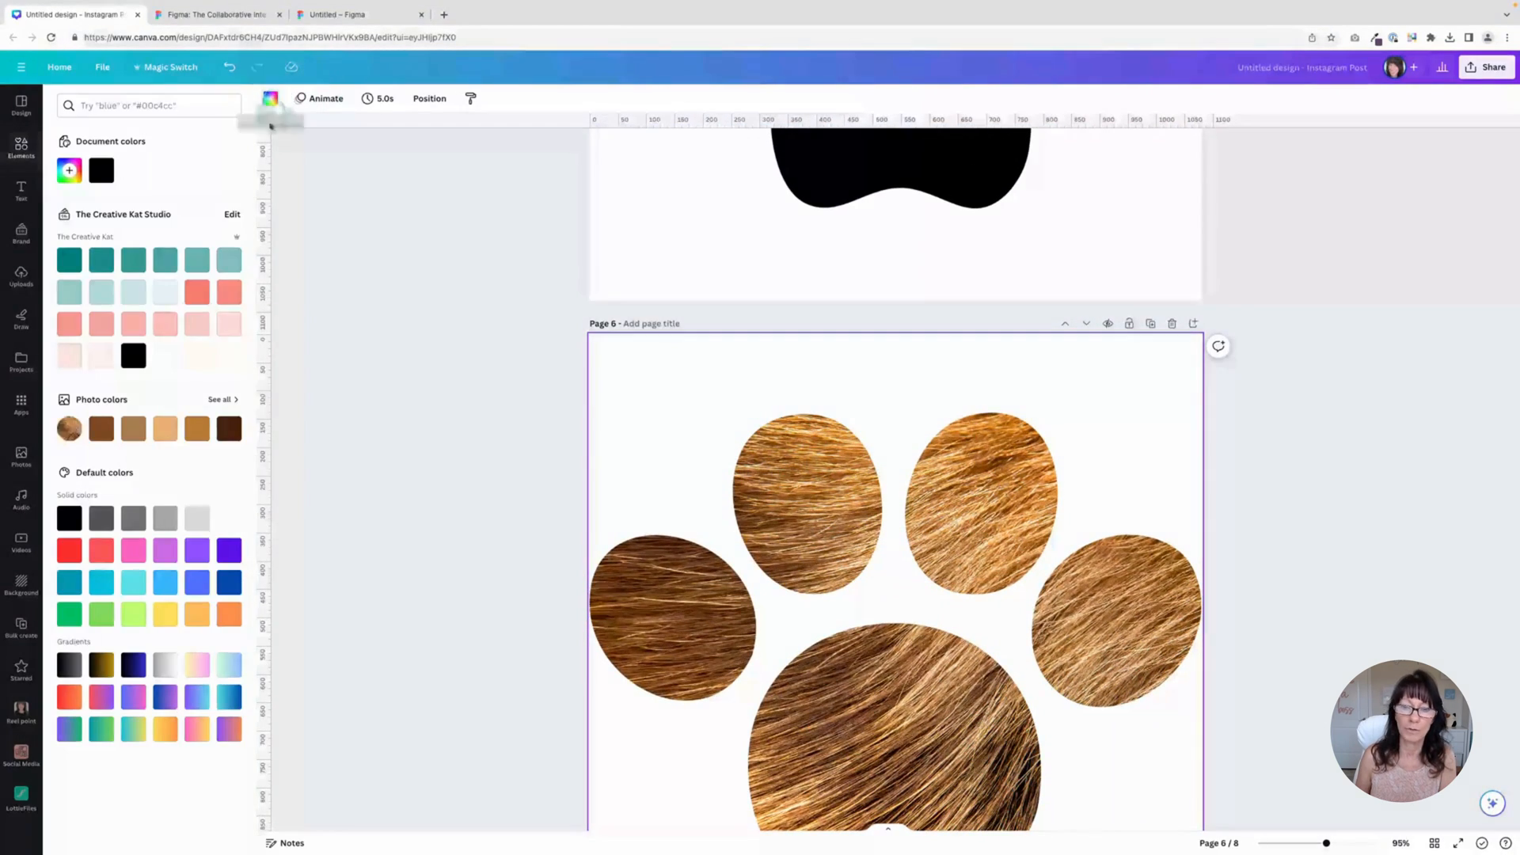
click(133, 434)
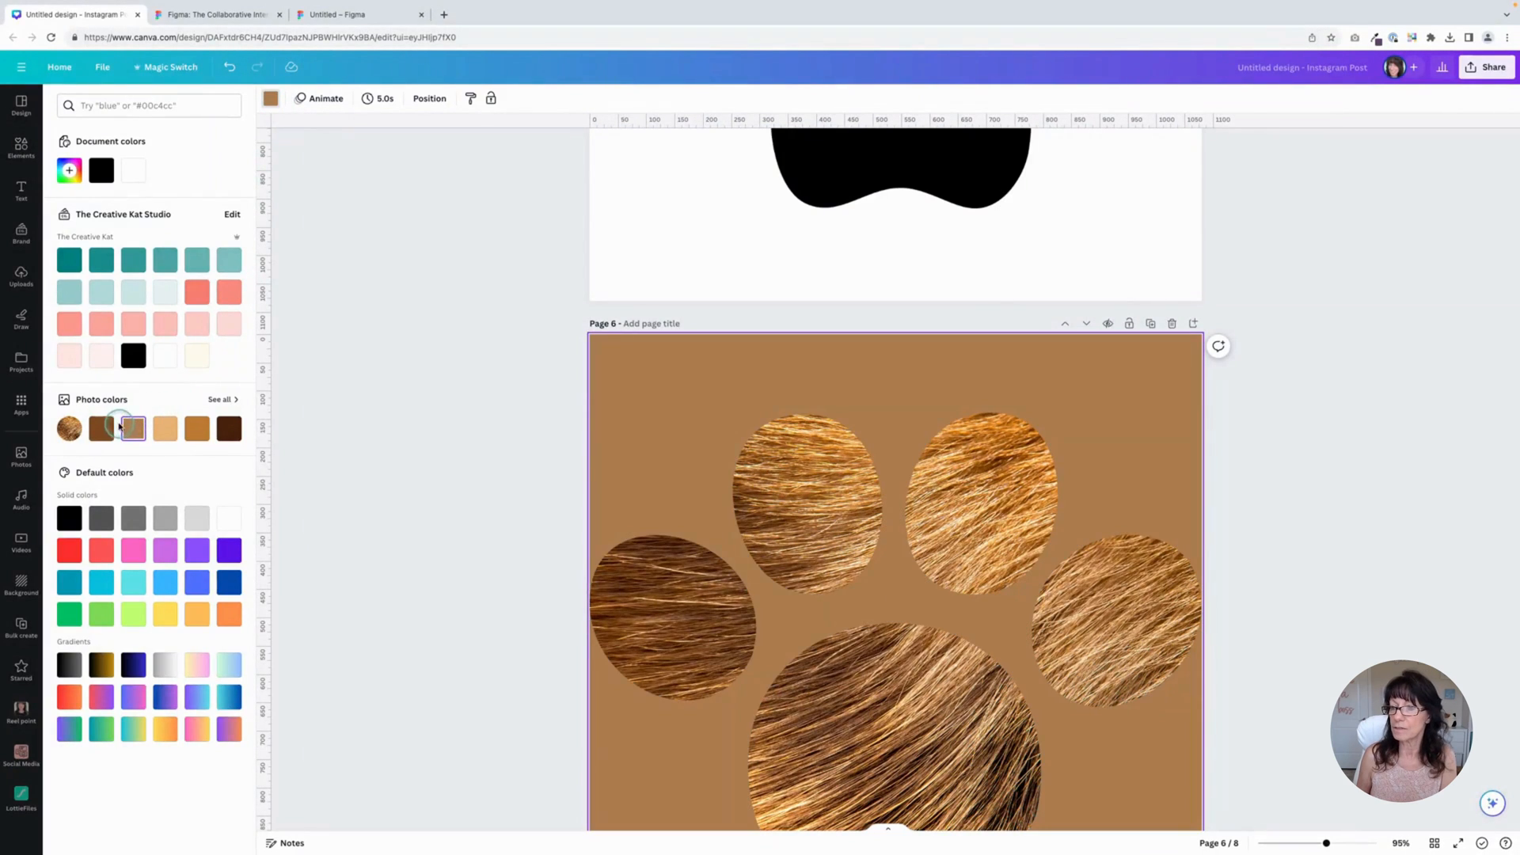
click(102, 428)
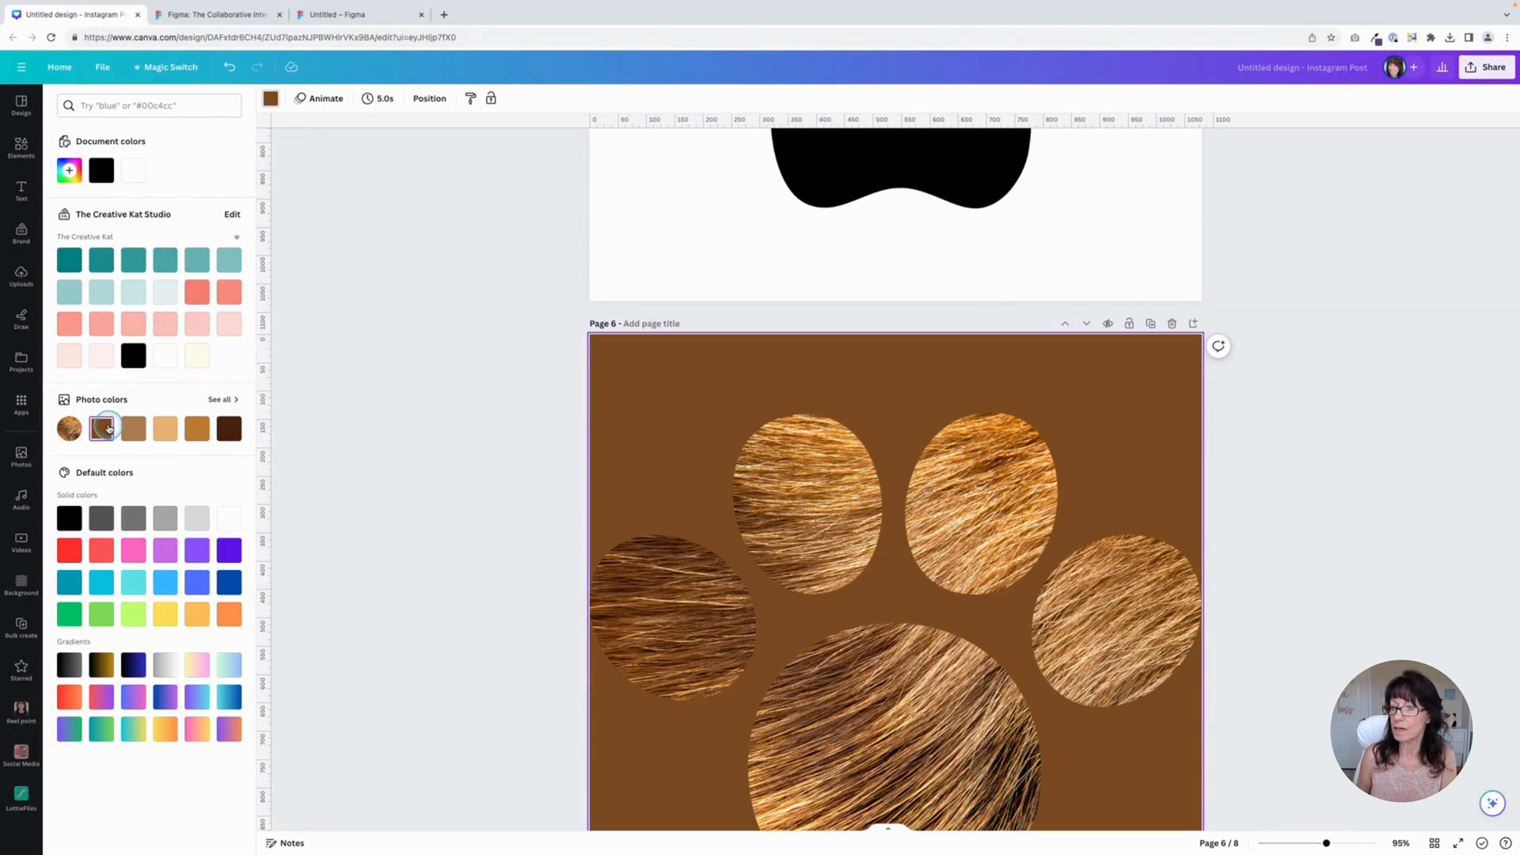
click(166, 429)
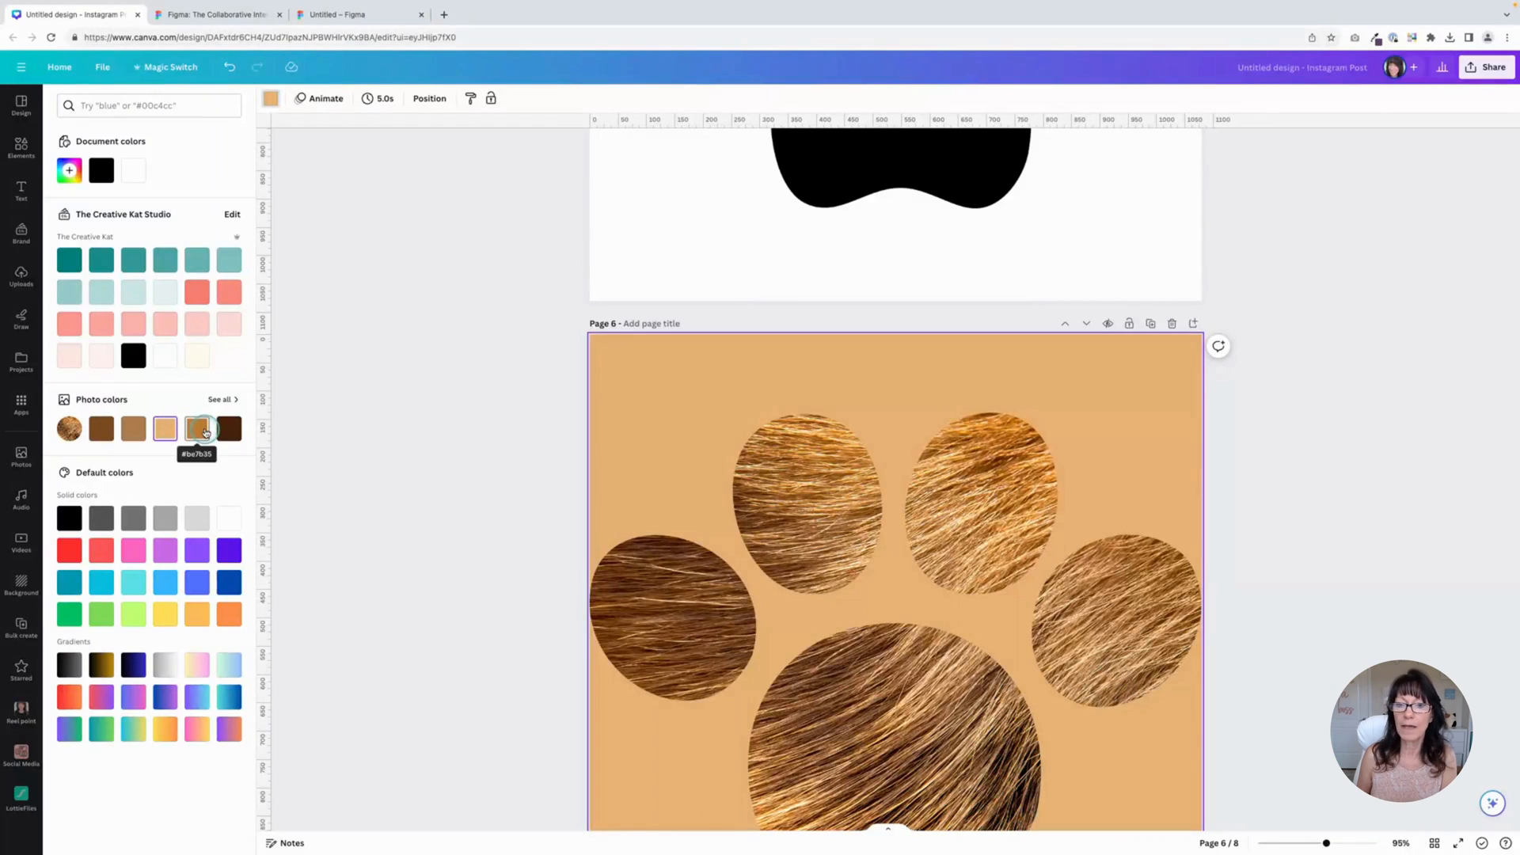
- Try the golden brown and dark brown photo colours behind the paw on page 6, and undo the background colouring
click(197, 428)
click(101, 430)
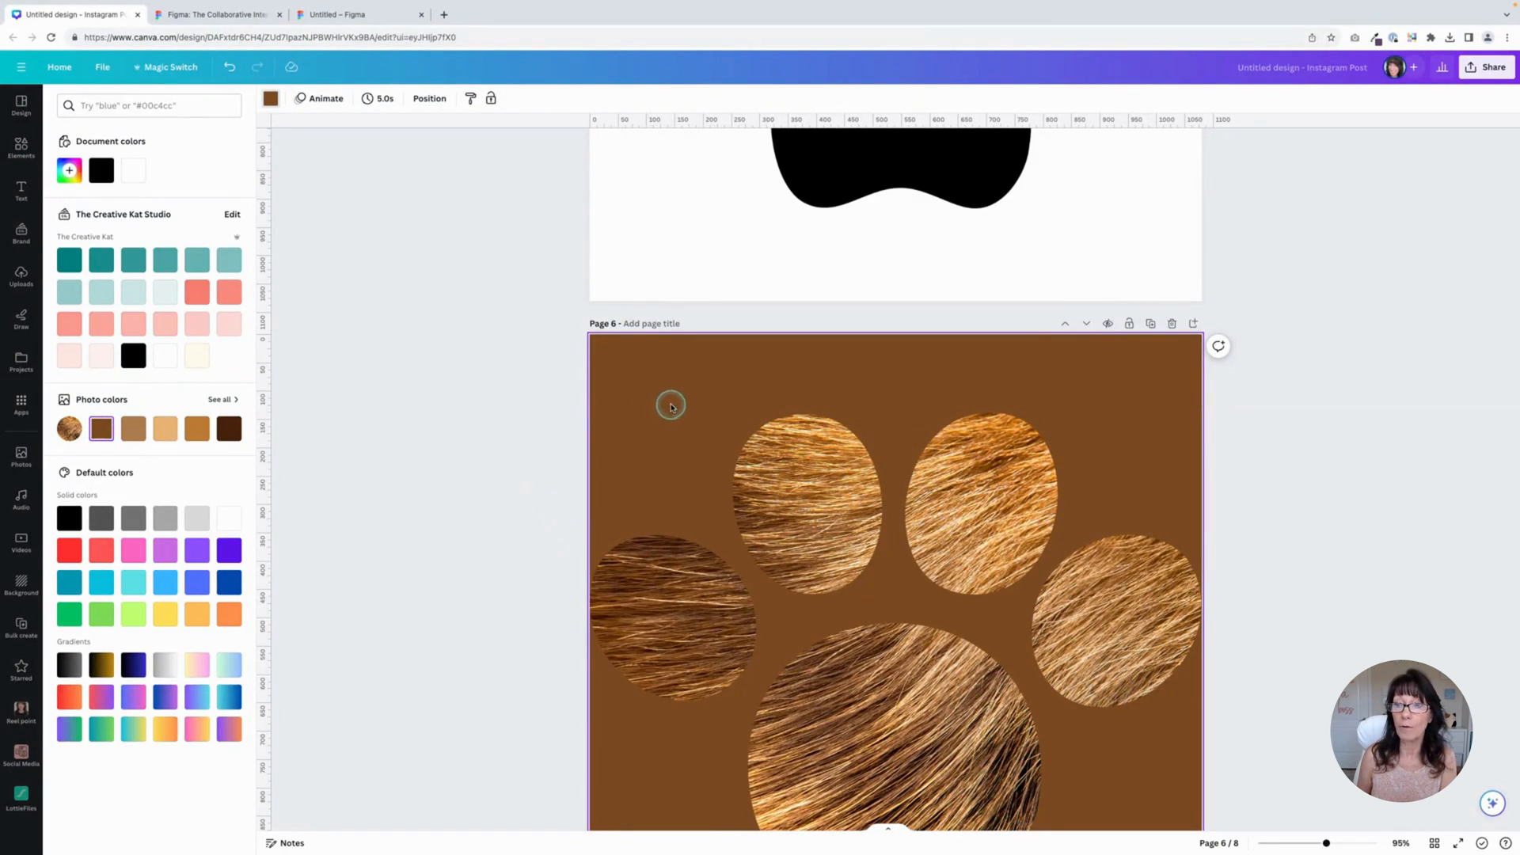
key(ctrl+z)
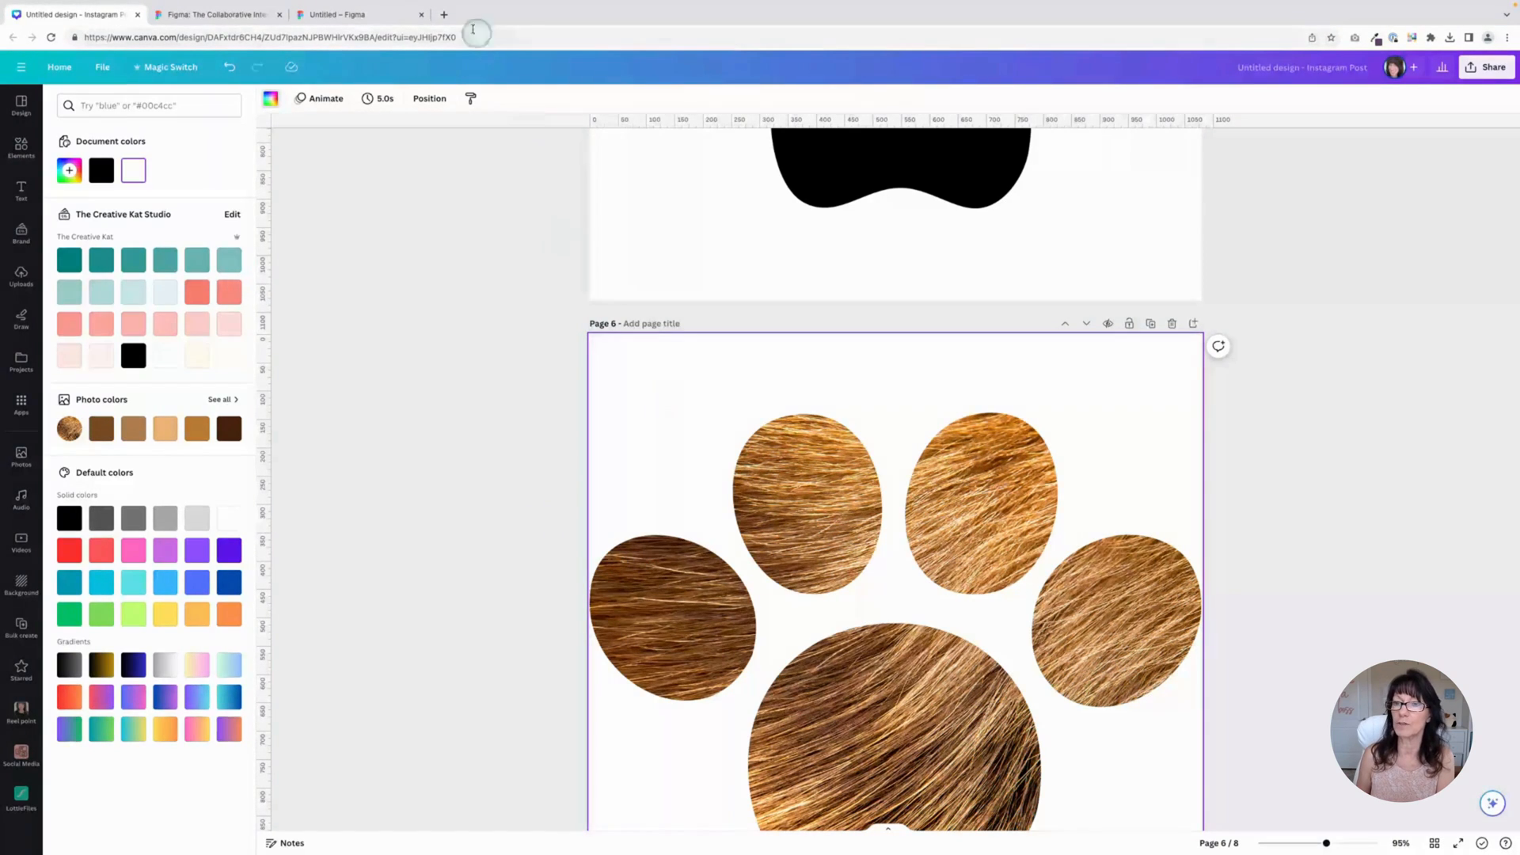
- Switch to Figma and add a black outside stroke of width 4 to the merged Coffee Time lettering
click(349, 13)
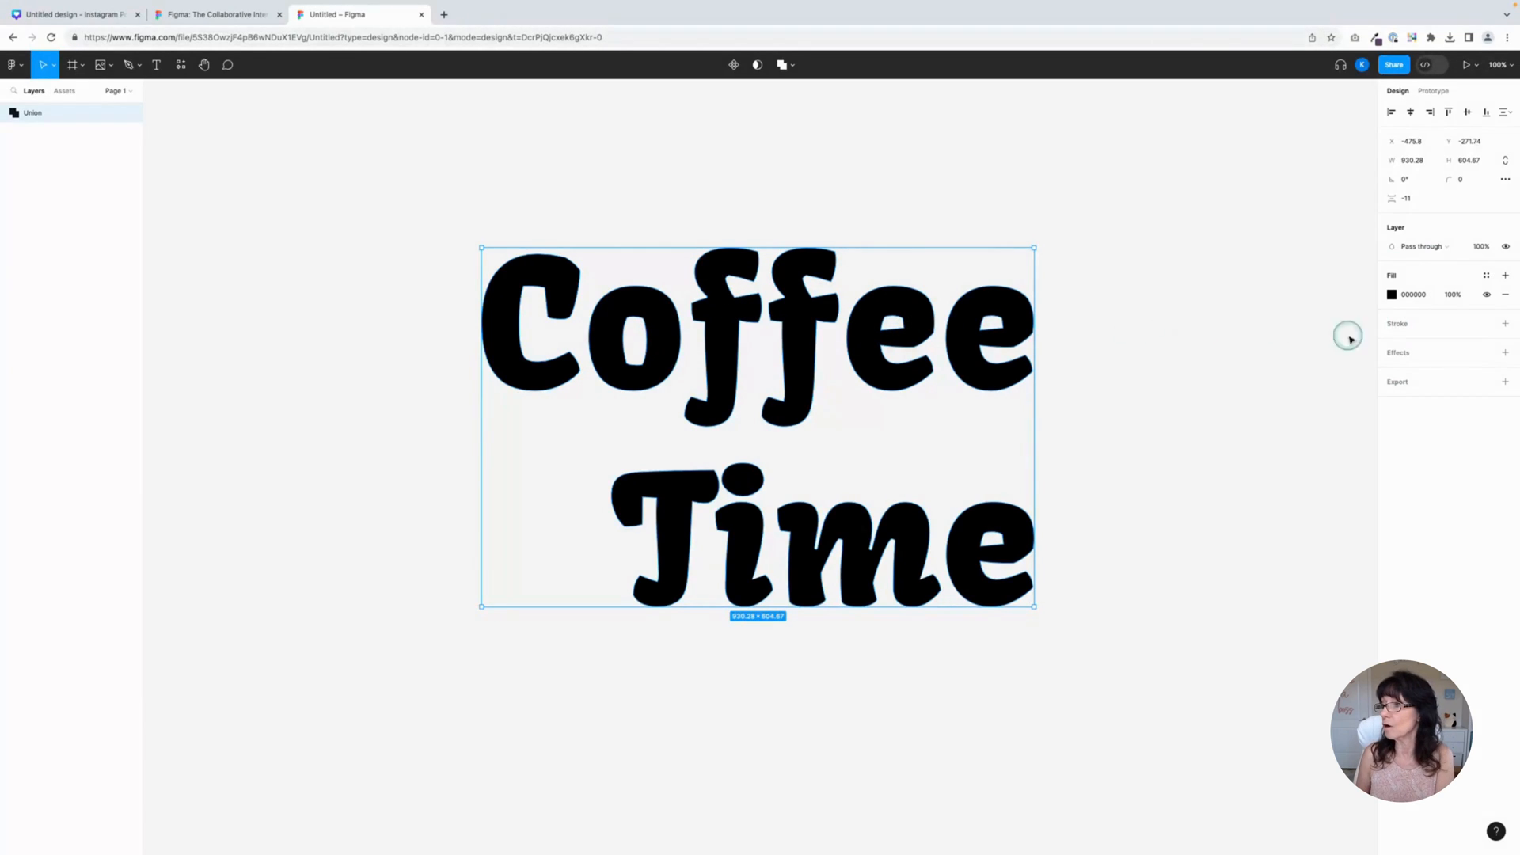
click(1504, 324)
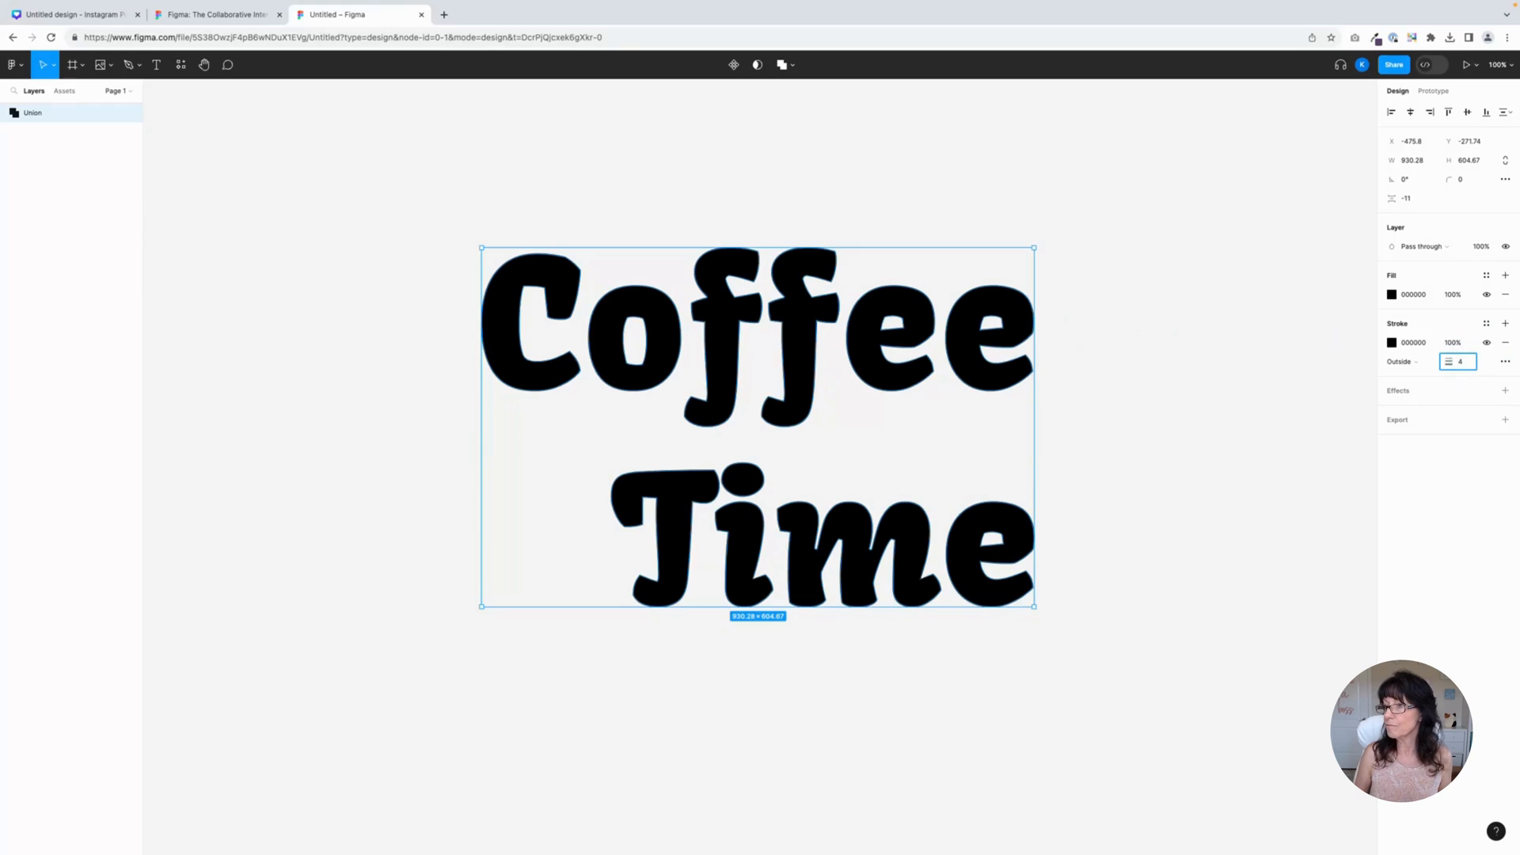
text(4)
key(Return)
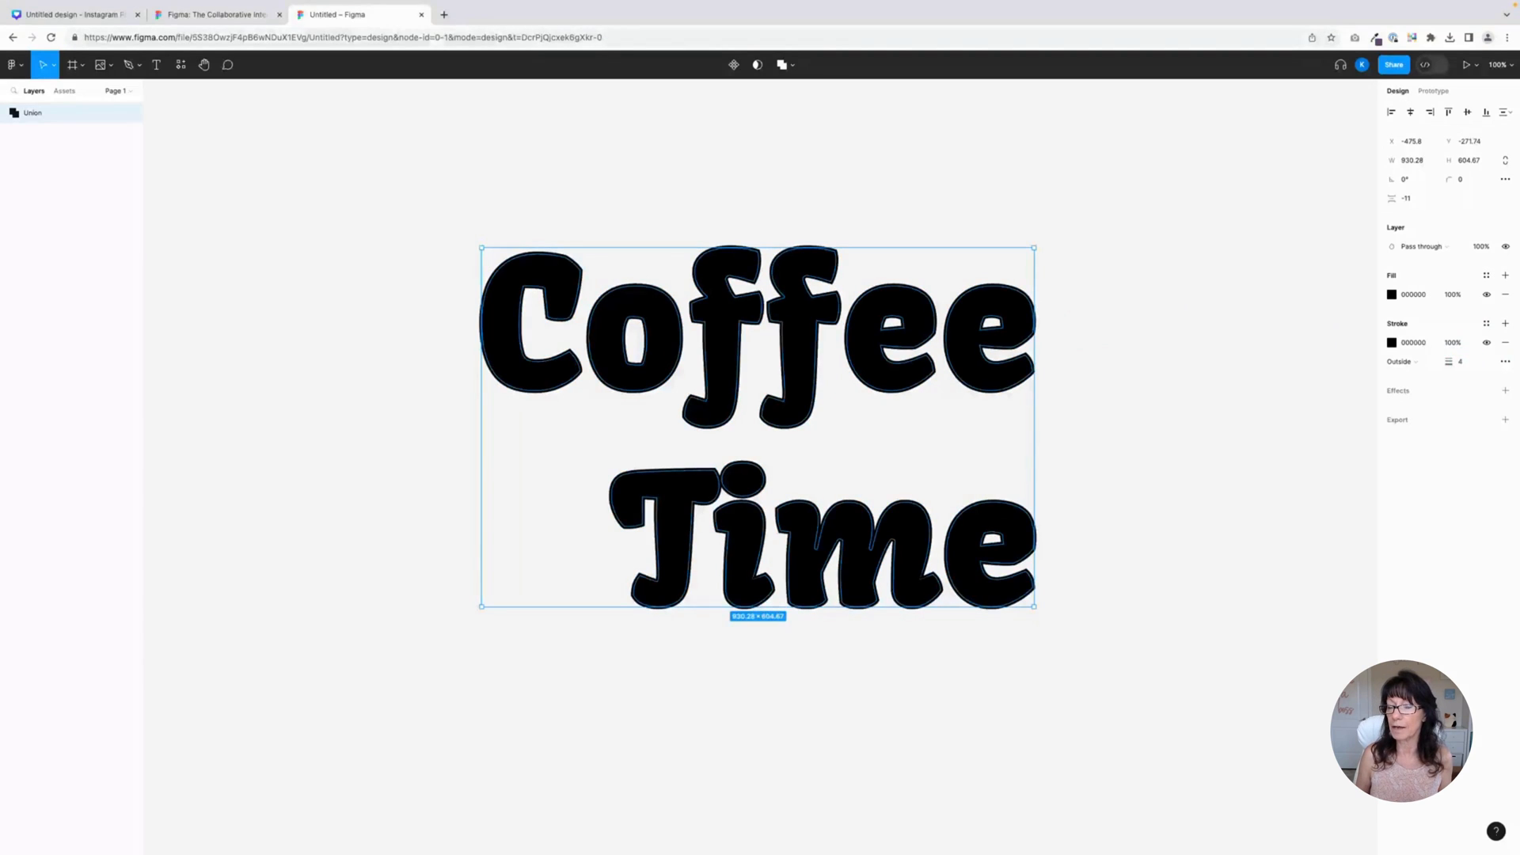
click(1238, 405)
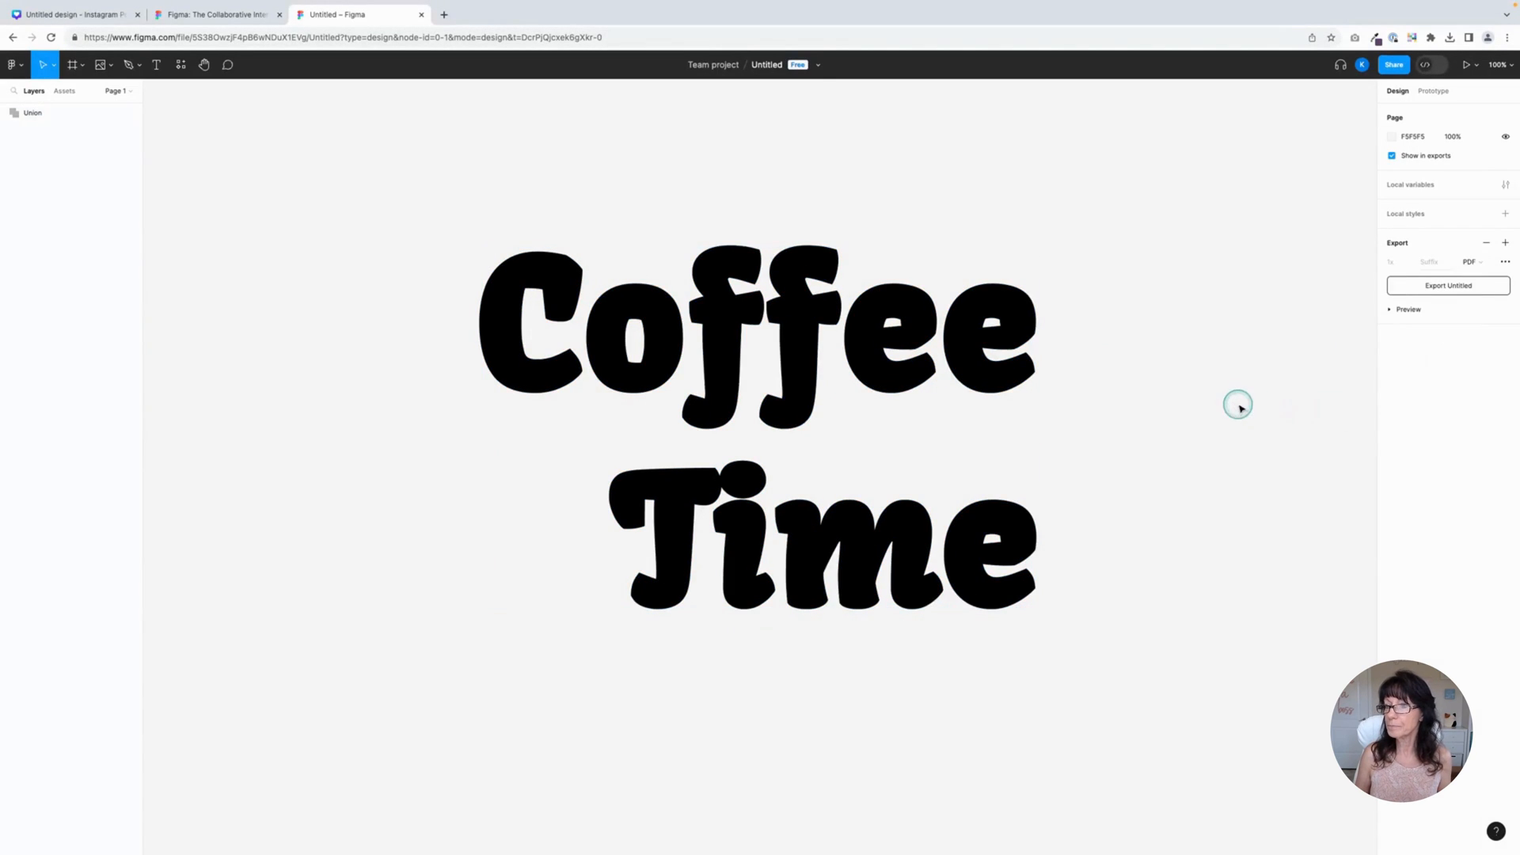
- Change the Coffee Time lettering's solid black fill to the default checkerboard image fill
click(806, 351)
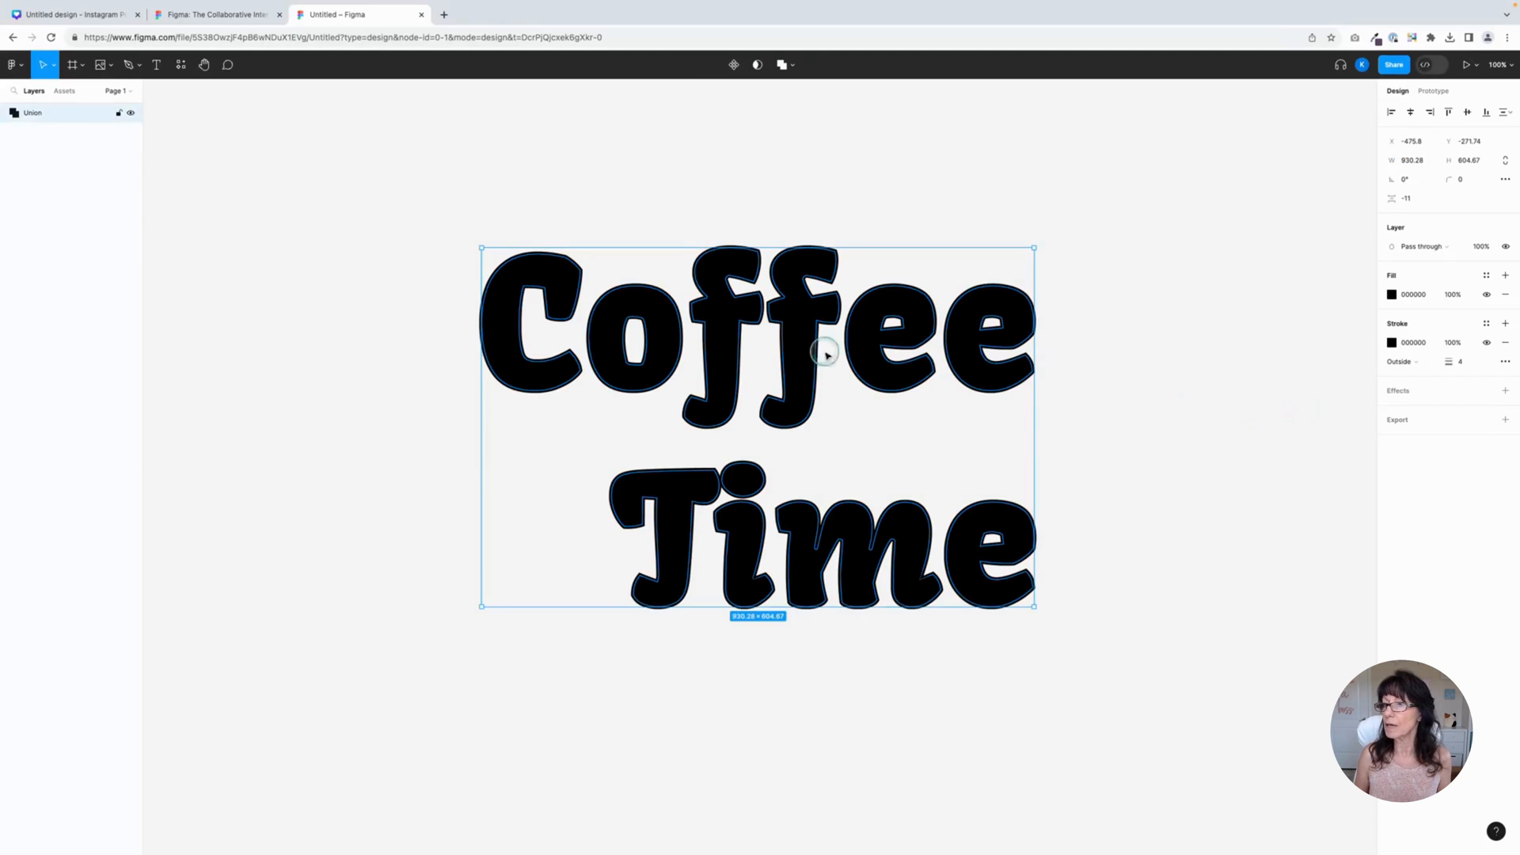
click(1392, 296)
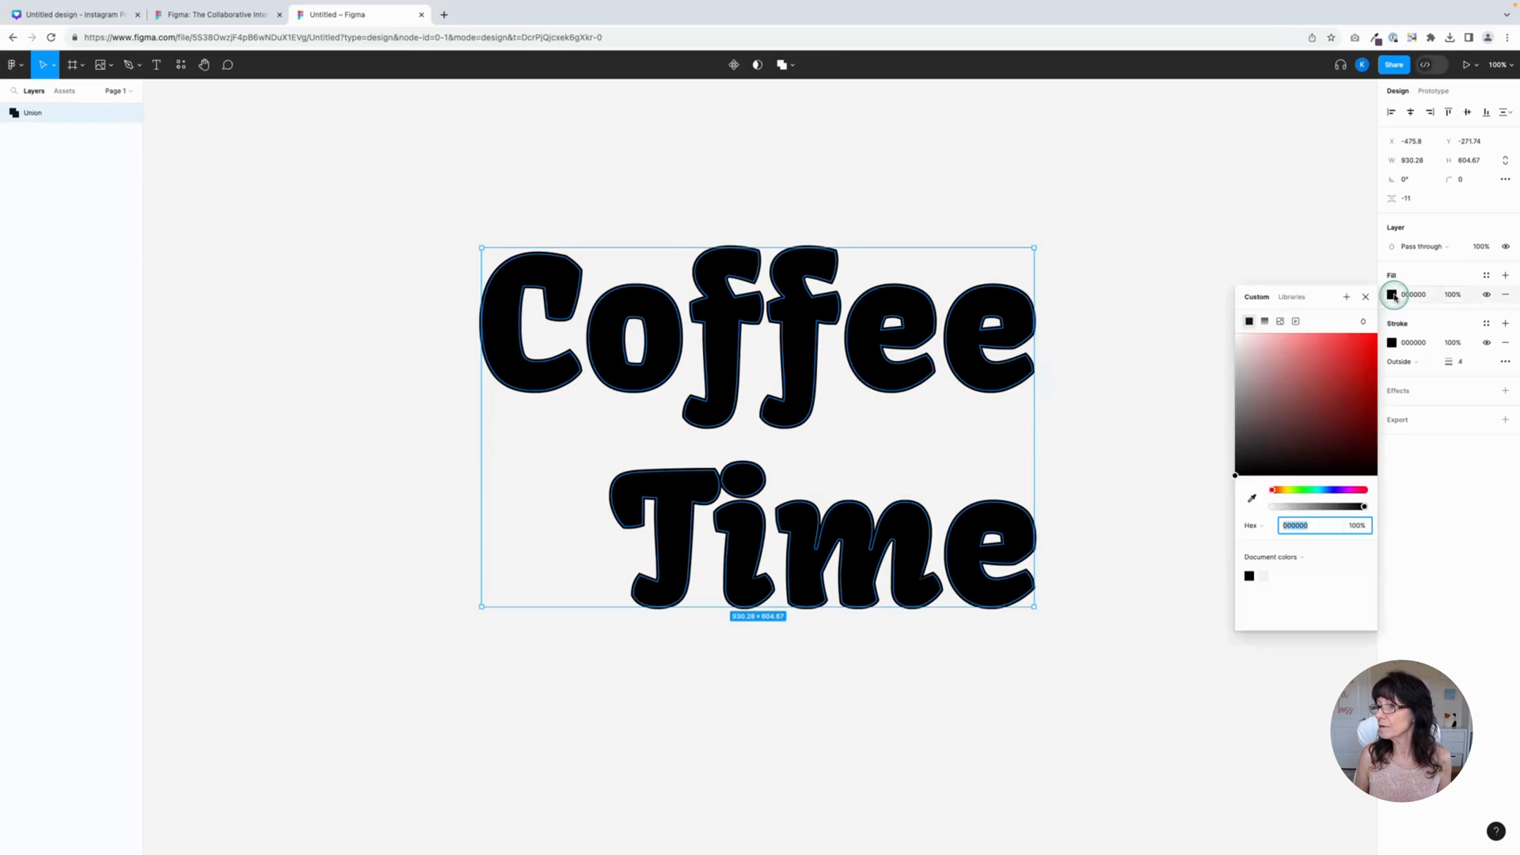
click(1281, 323)
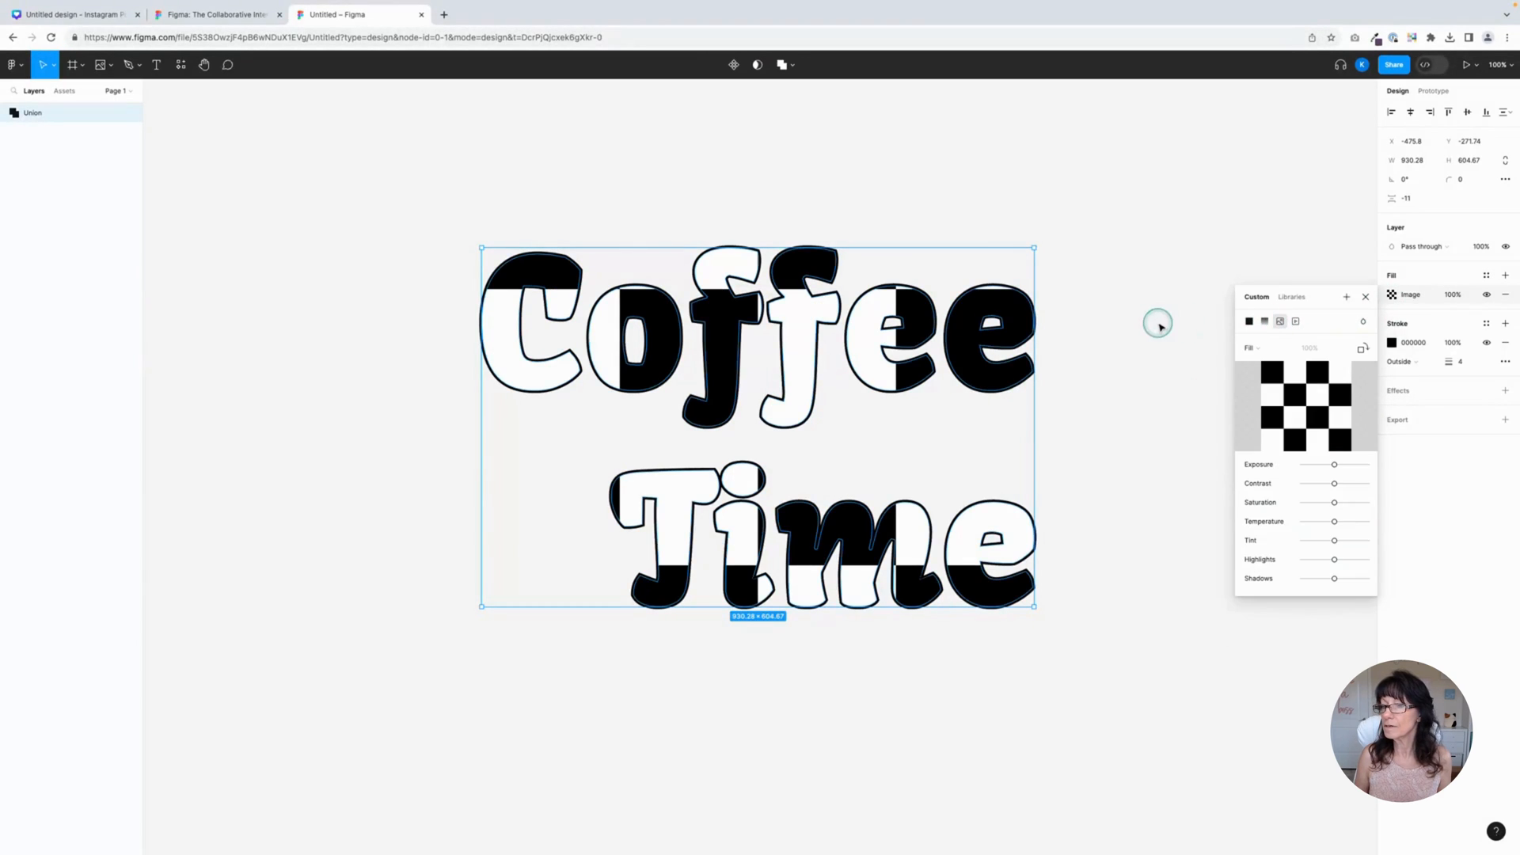
click(929, 154)
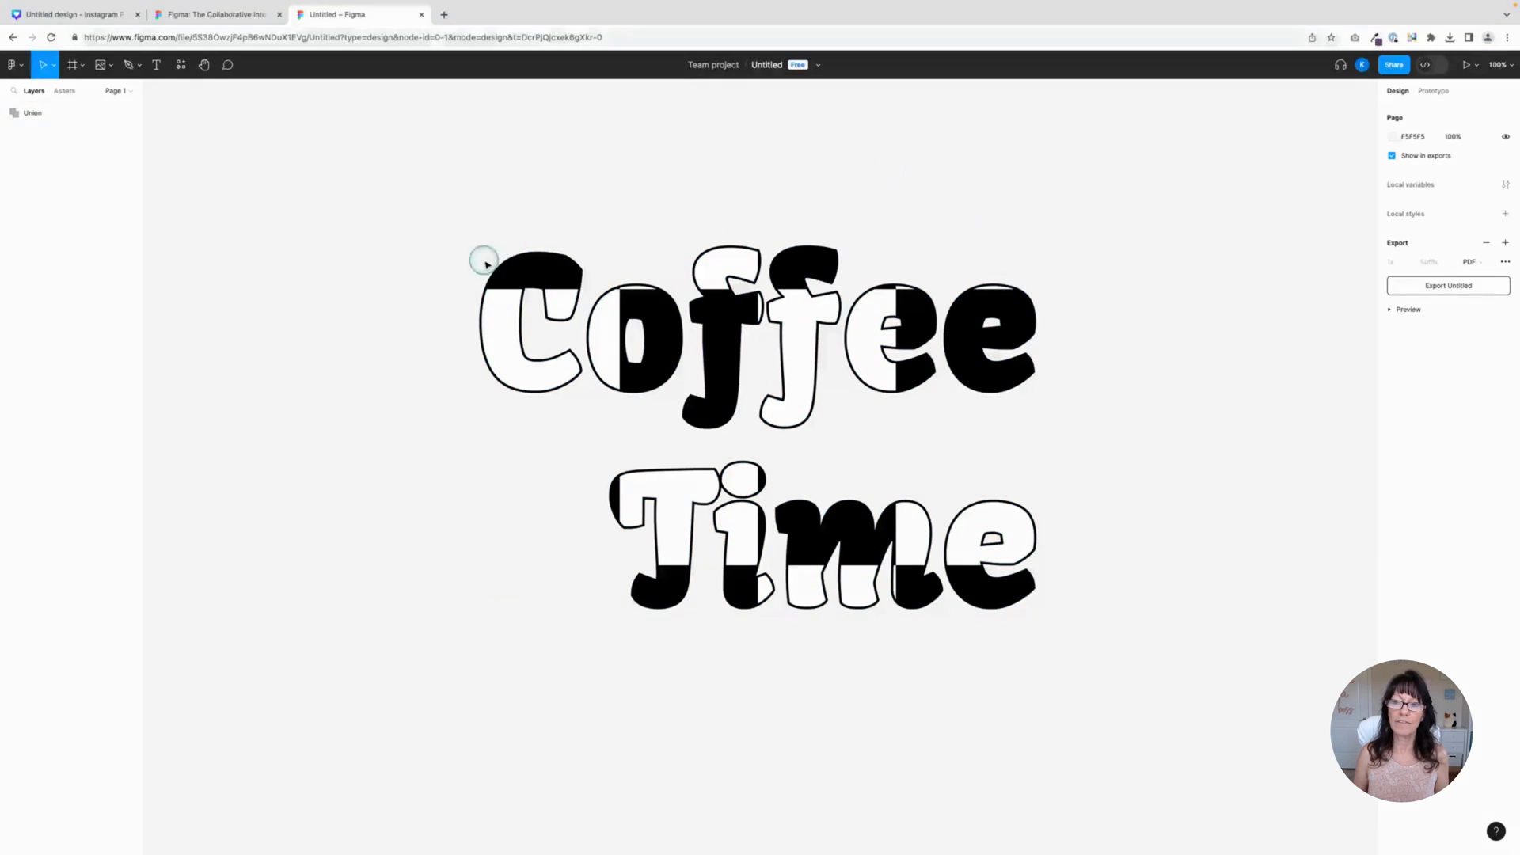
- Set the Coffee Time lettering's stroke width to 6 and deselect it
click(917, 339)
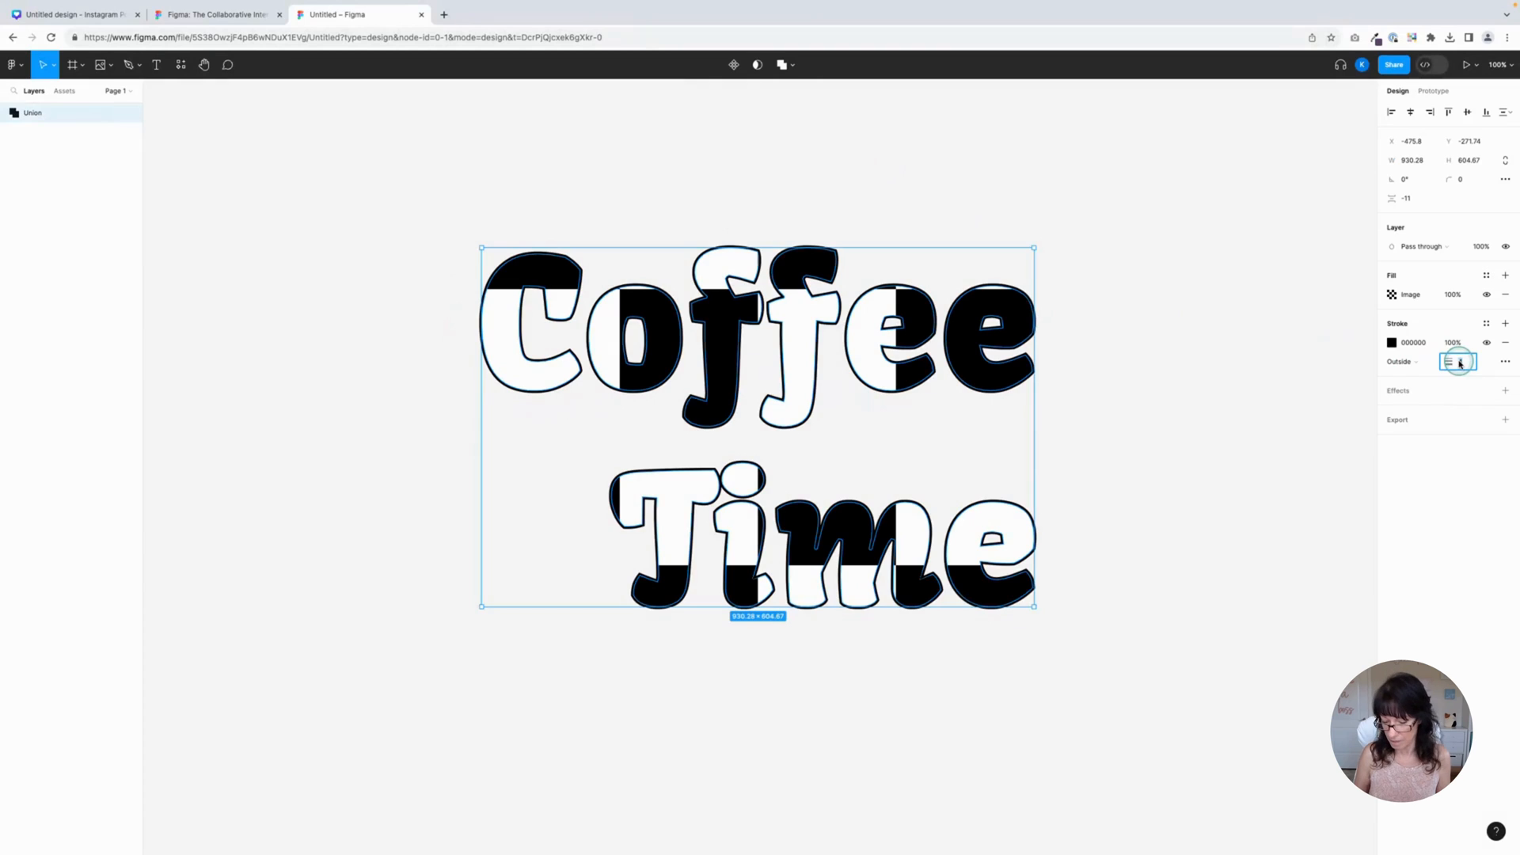
key(Return)
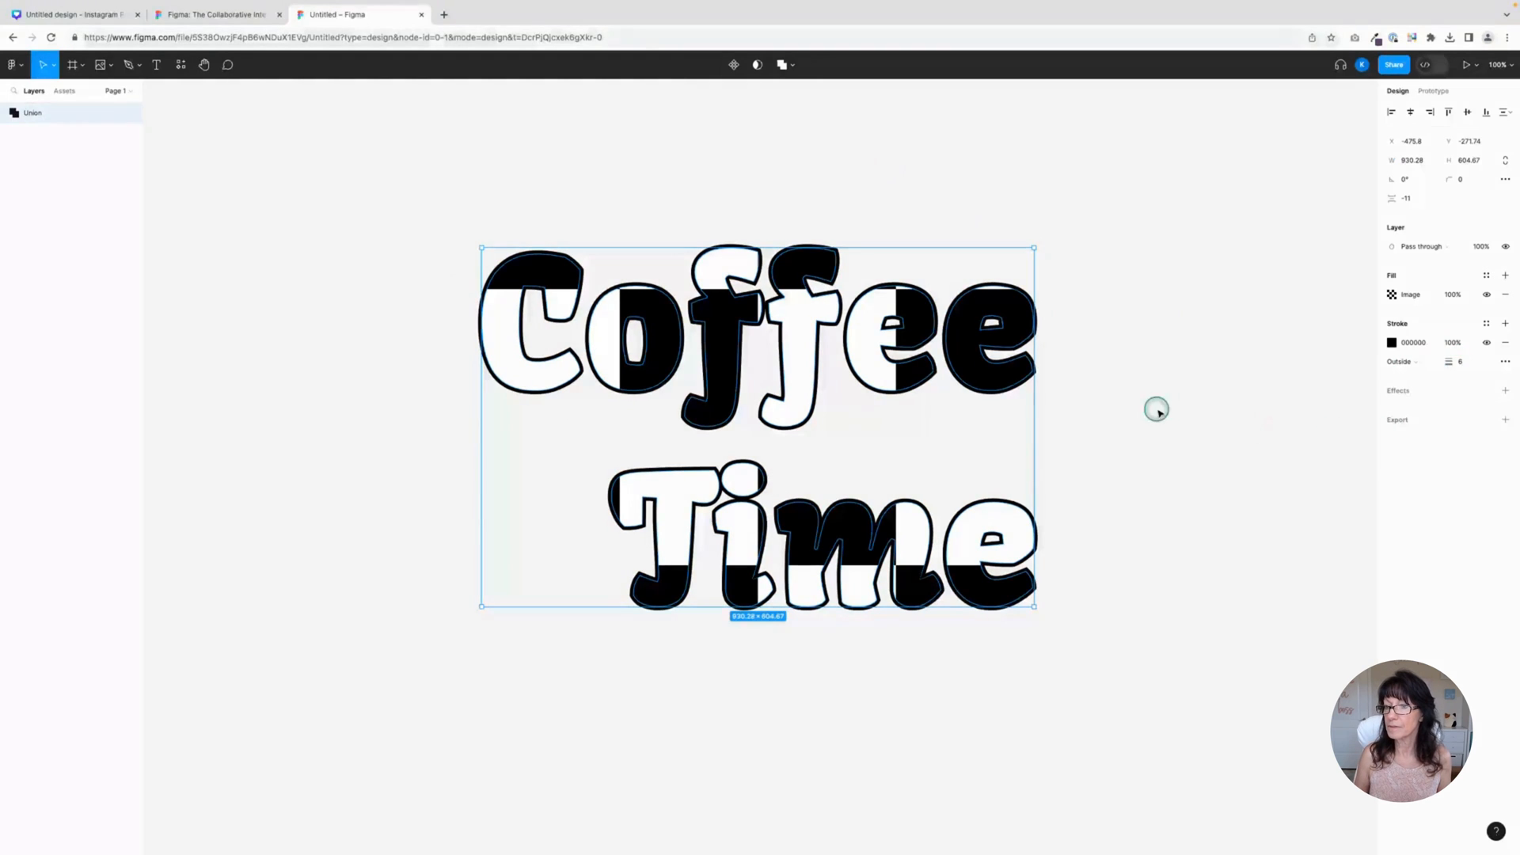
click(1156, 409)
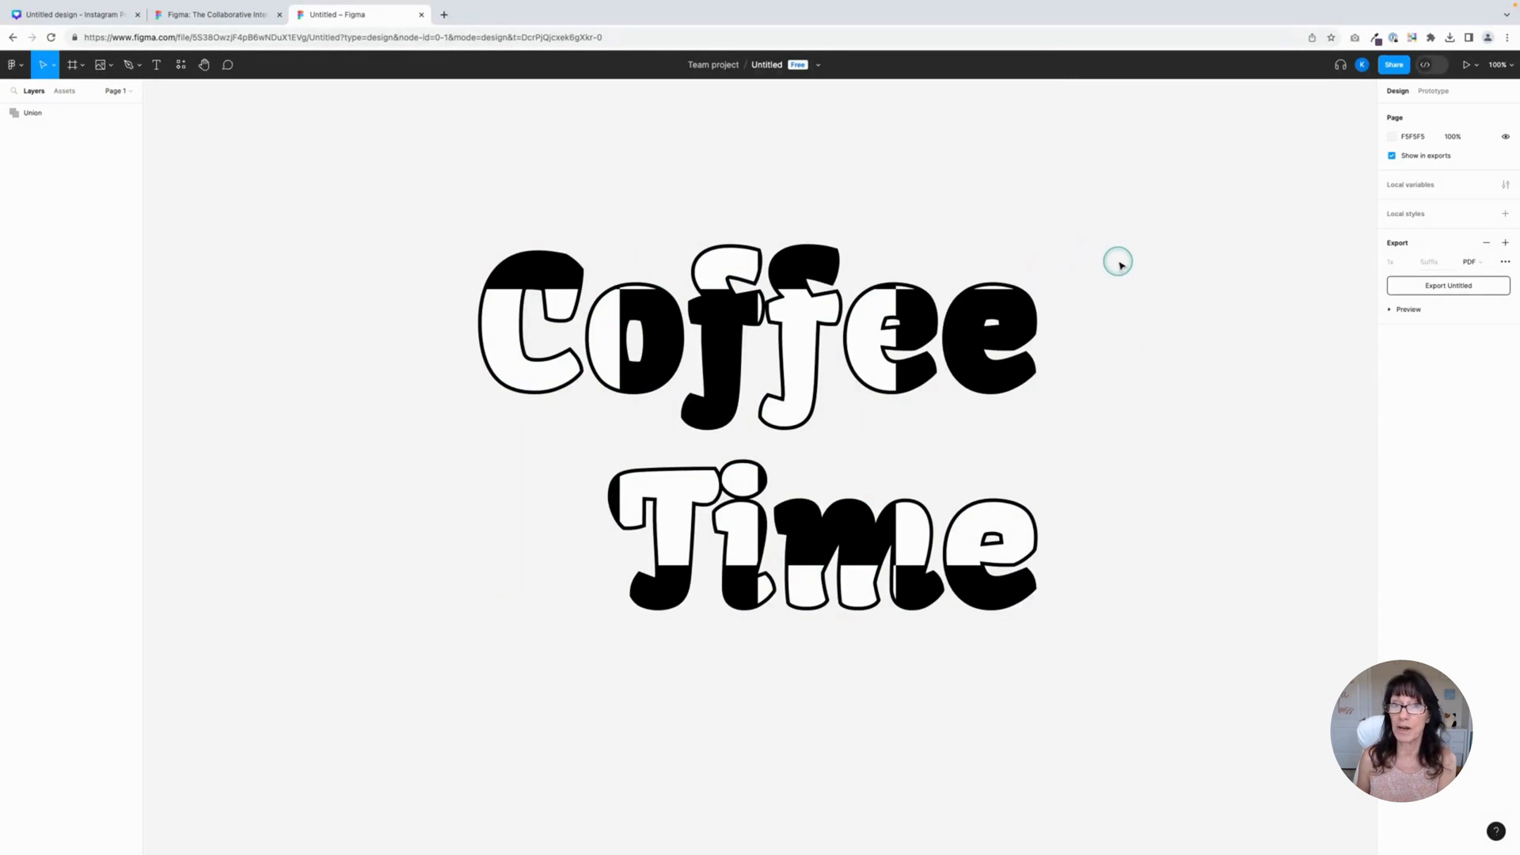
- Export the outlined Coffee Time artwork as a PDF
click(1471, 287)
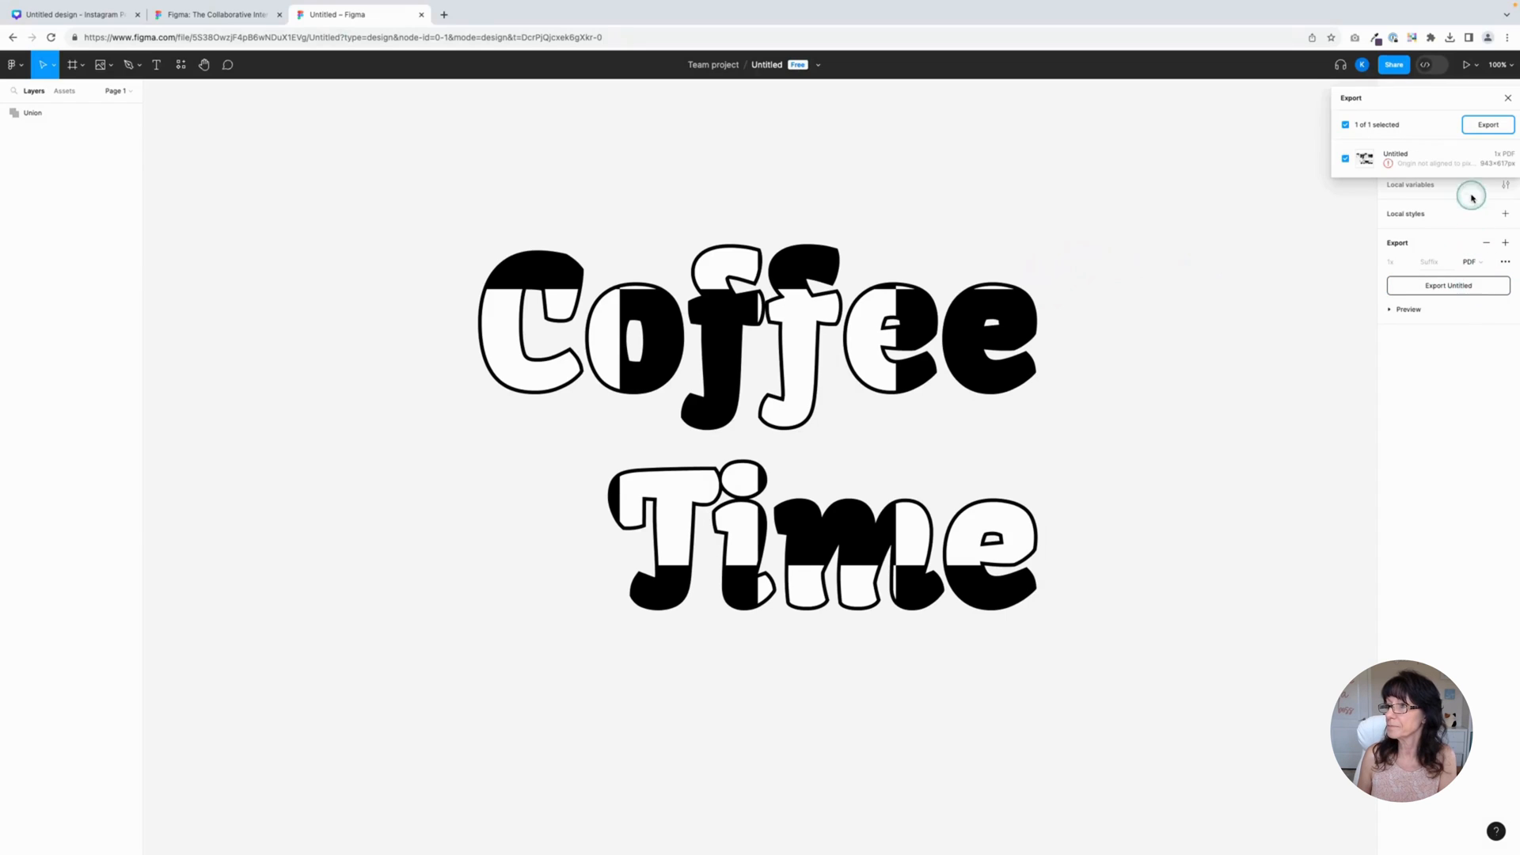
click(1485, 127)
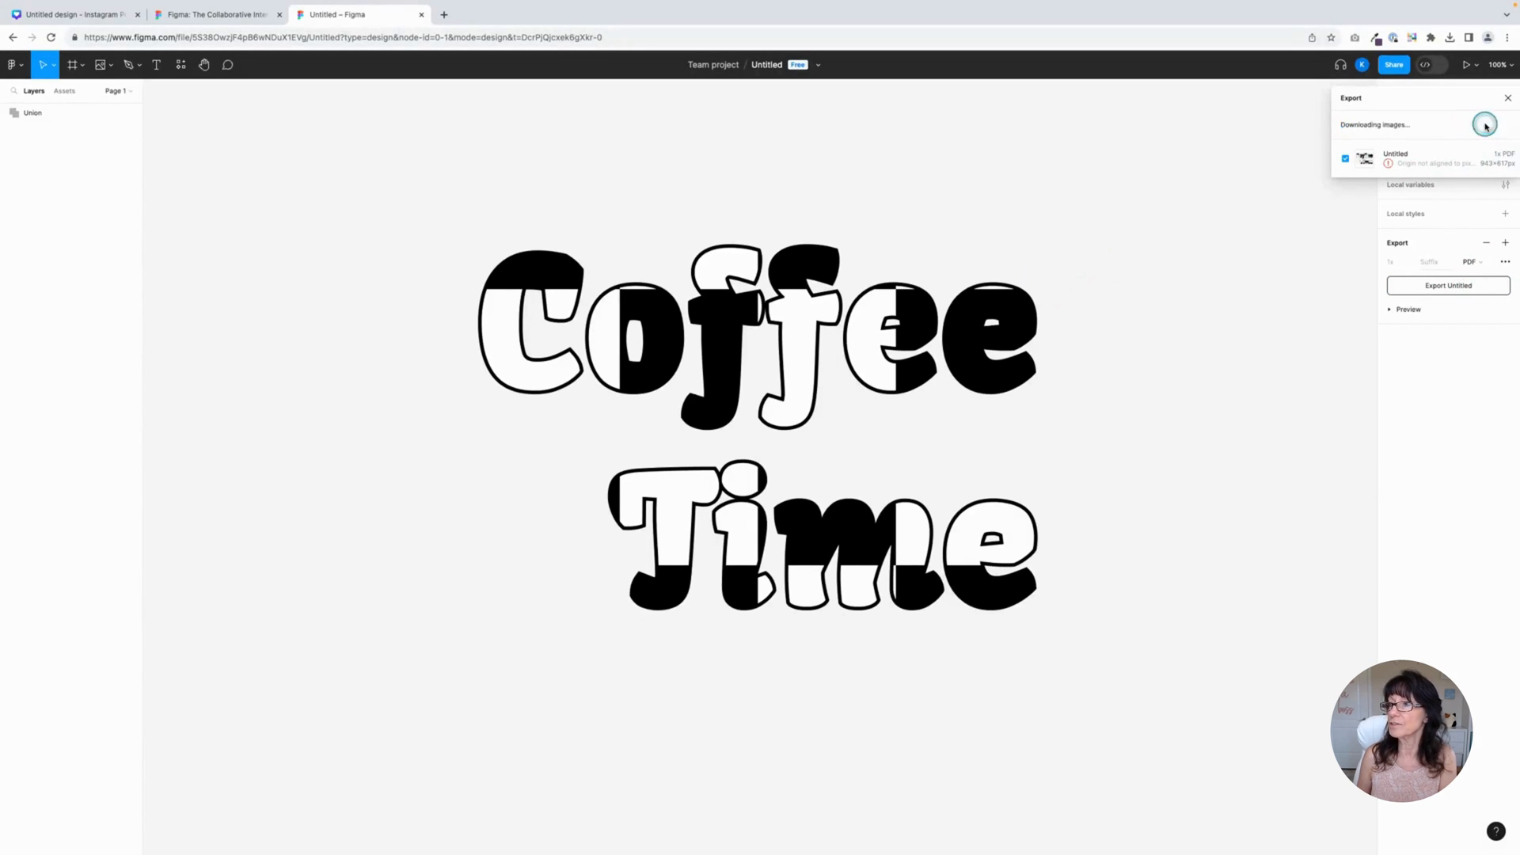
- Switch to Canva, add a blank page 9 at the end and place the uploaded Untitled (2).pdf design on it
click(68, 14)
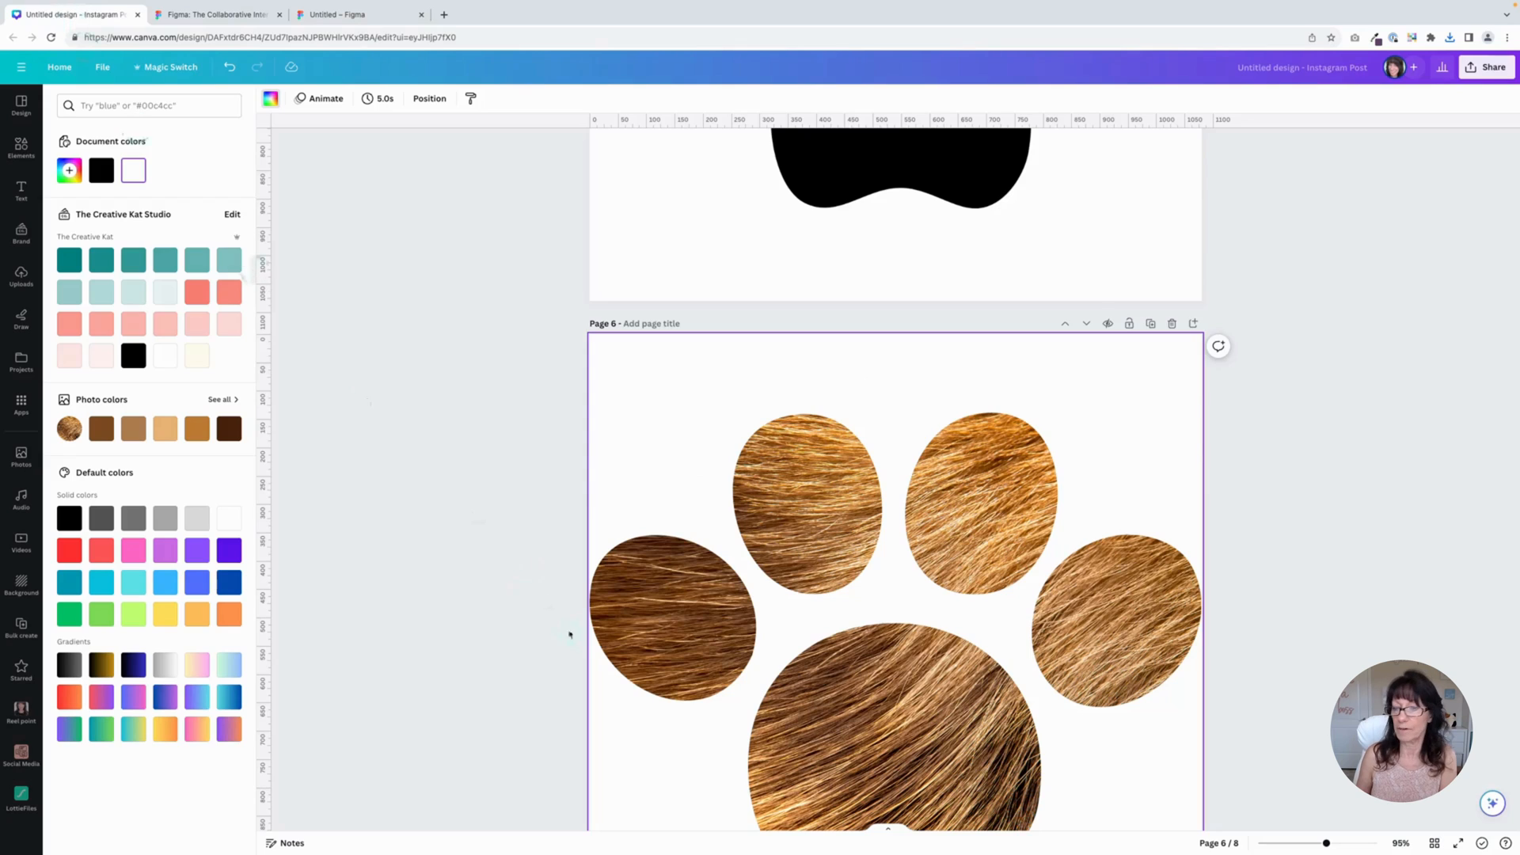
scroll(567, 636, down, 15)
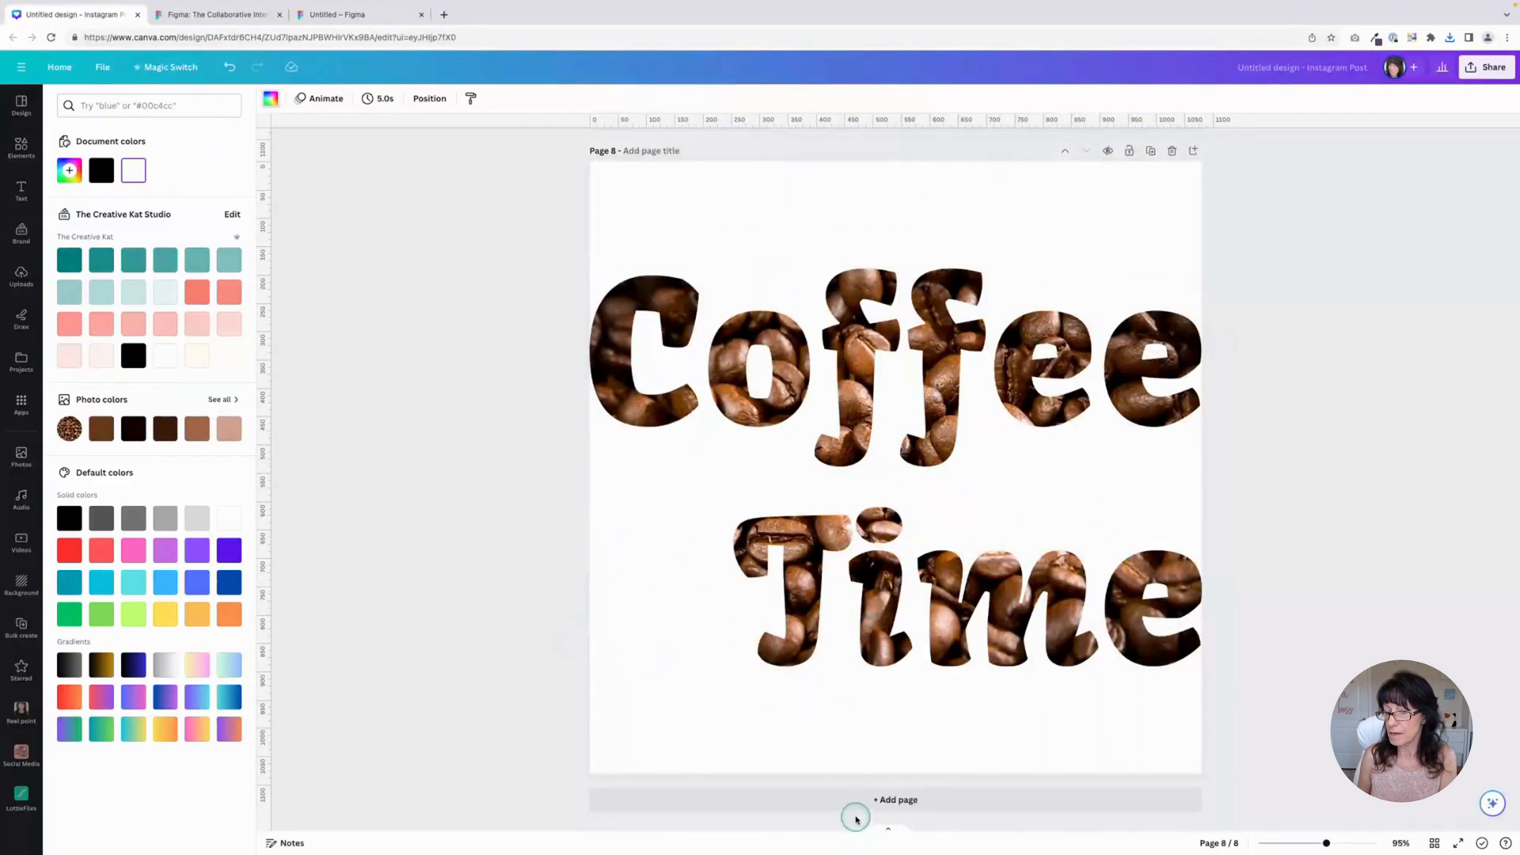
click(852, 804)
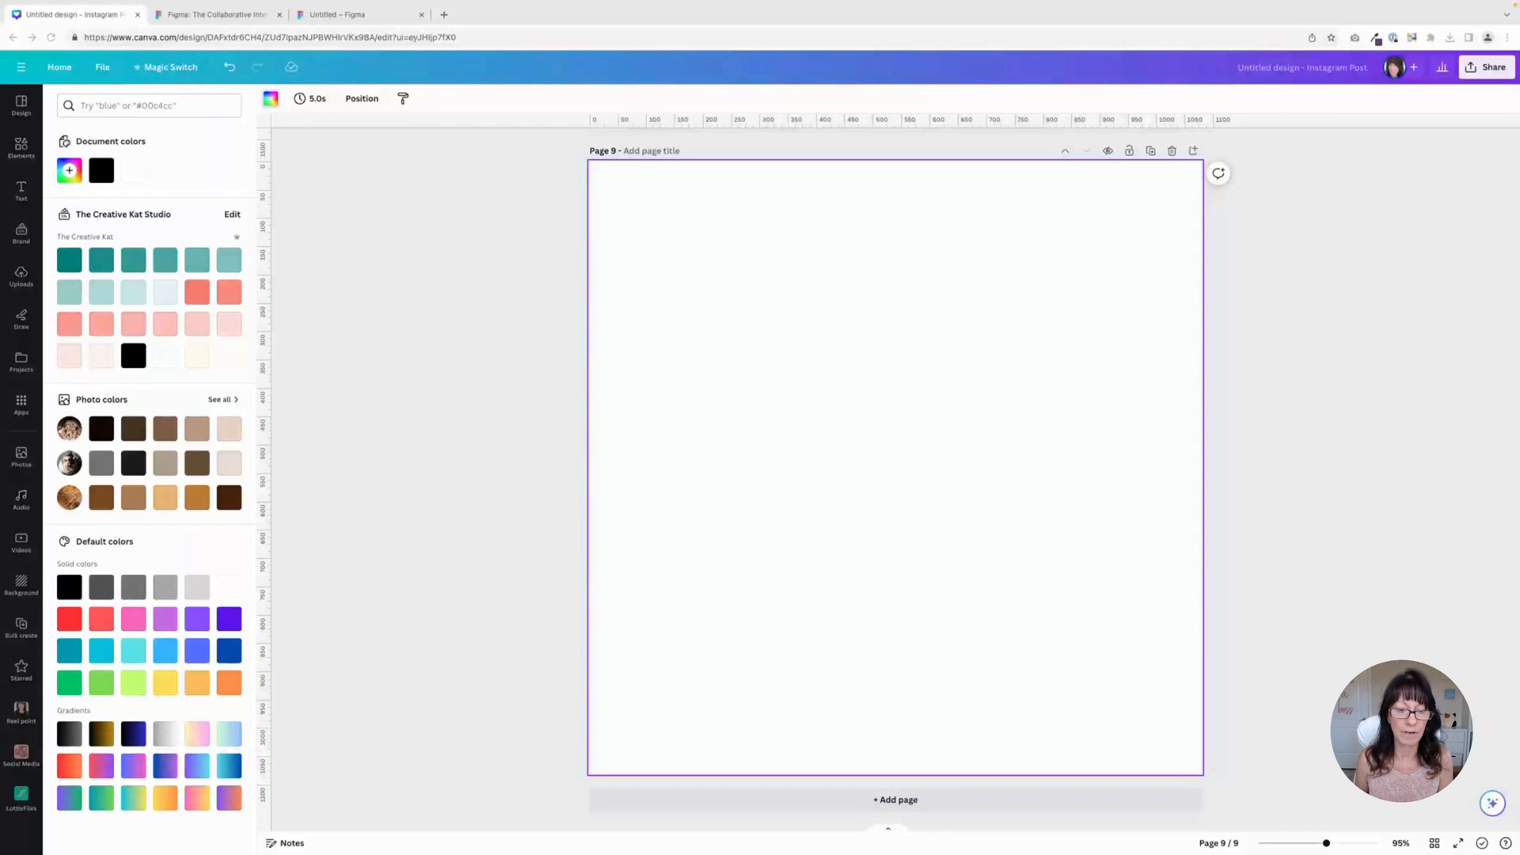
click(22, 360)
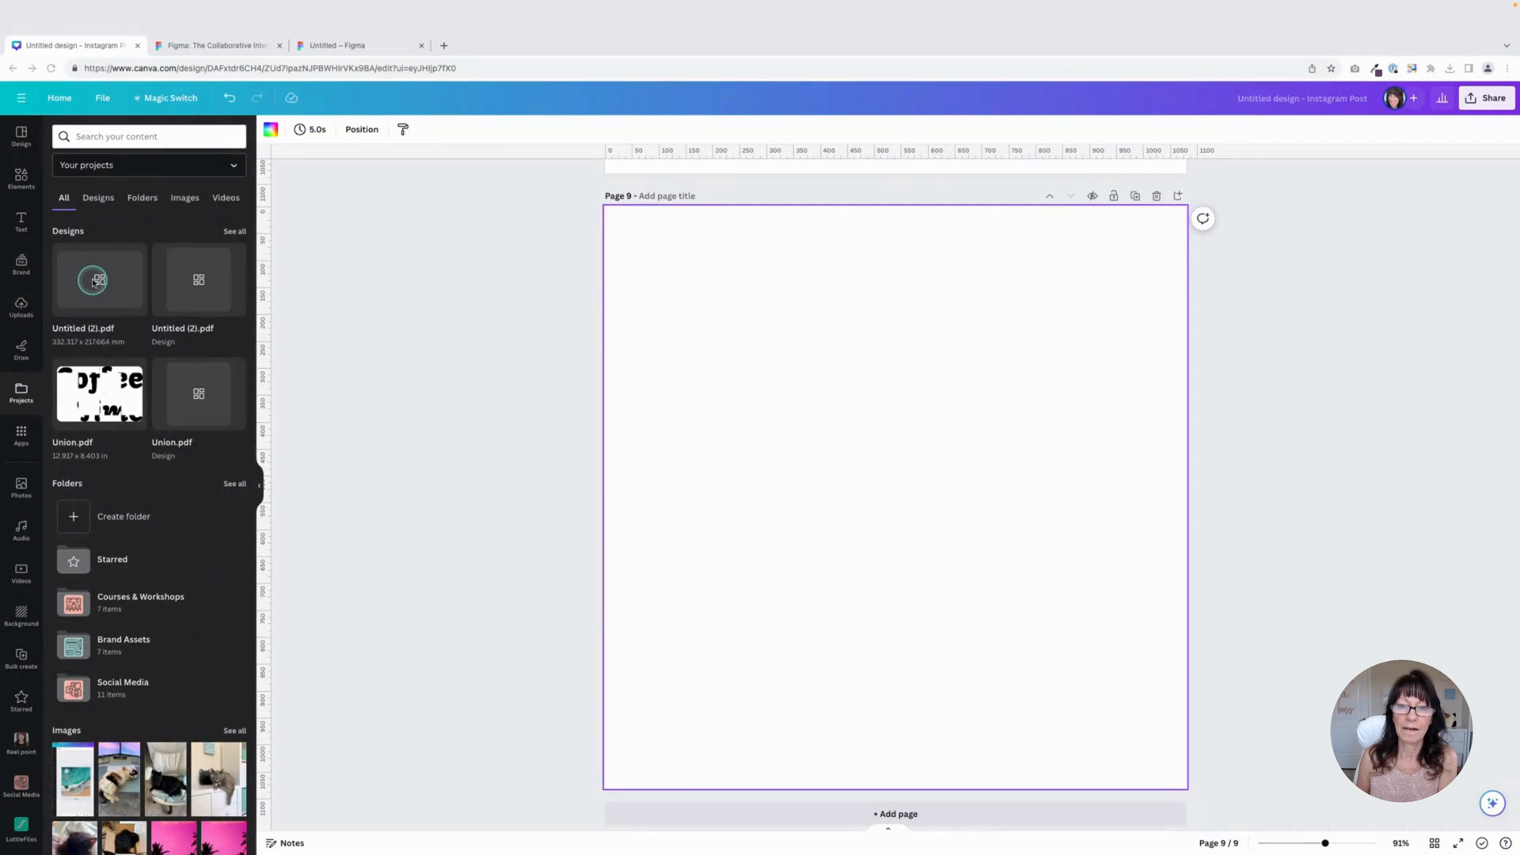
click(94, 262)
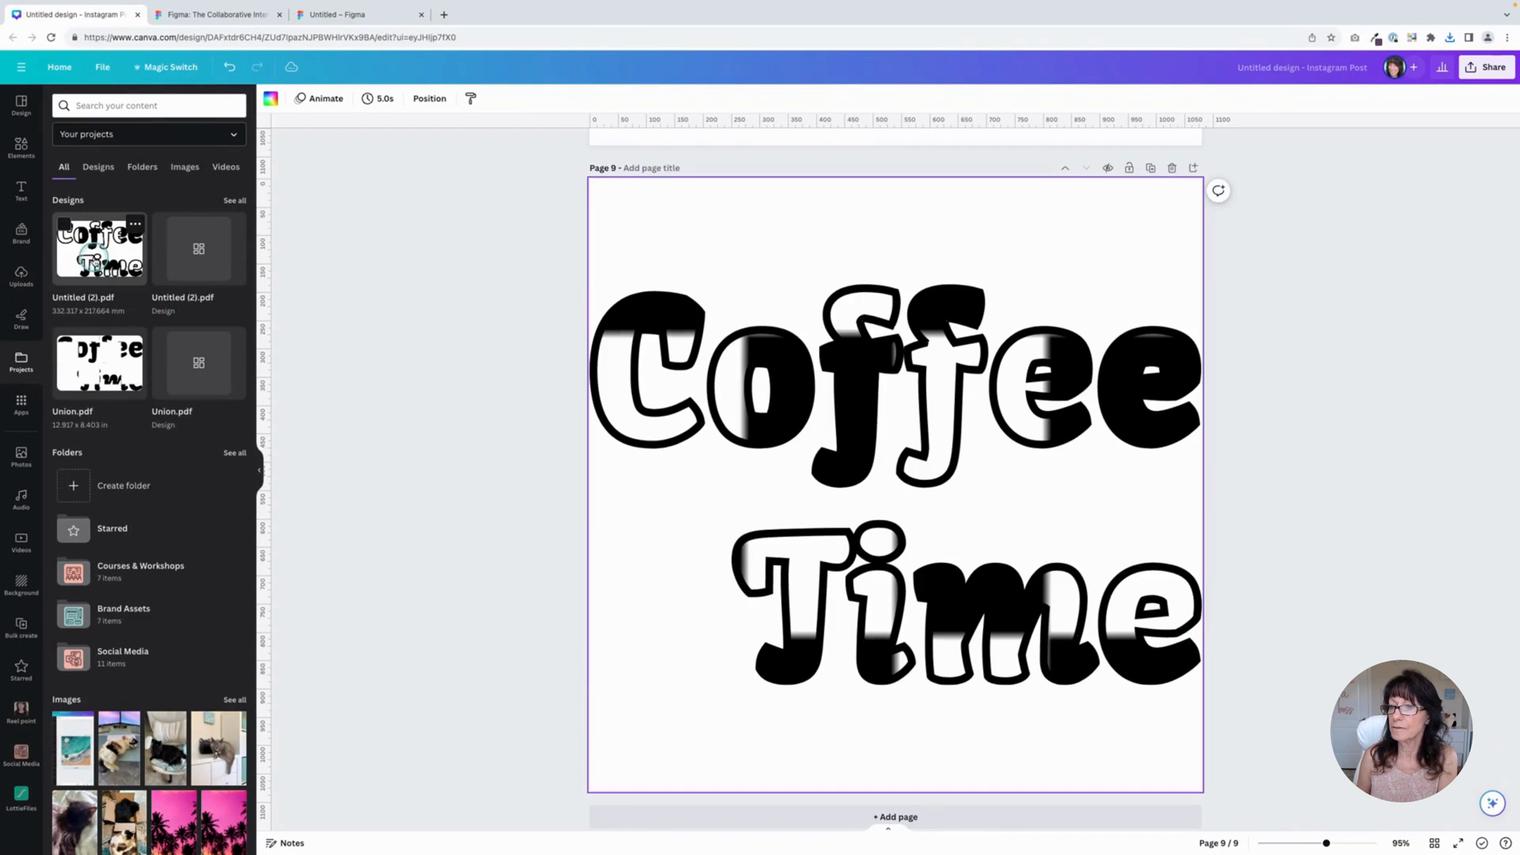
- Move the Coffee Time outline up and to the right, away from the checkerboard-filled lettering
click(869, 385)
click(869, 385)
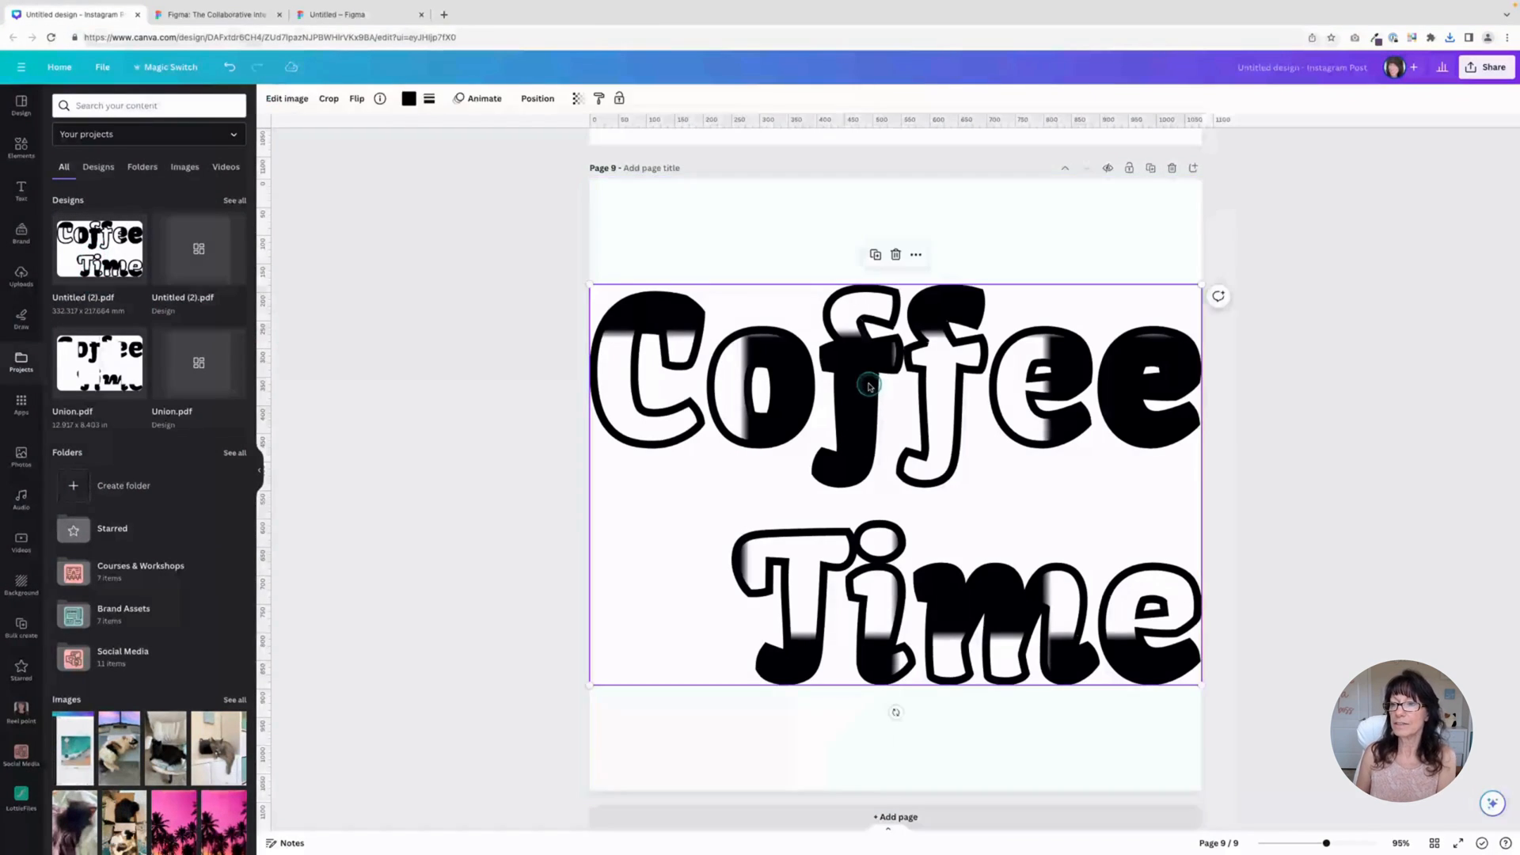
drag(869, 385, 980, 273)
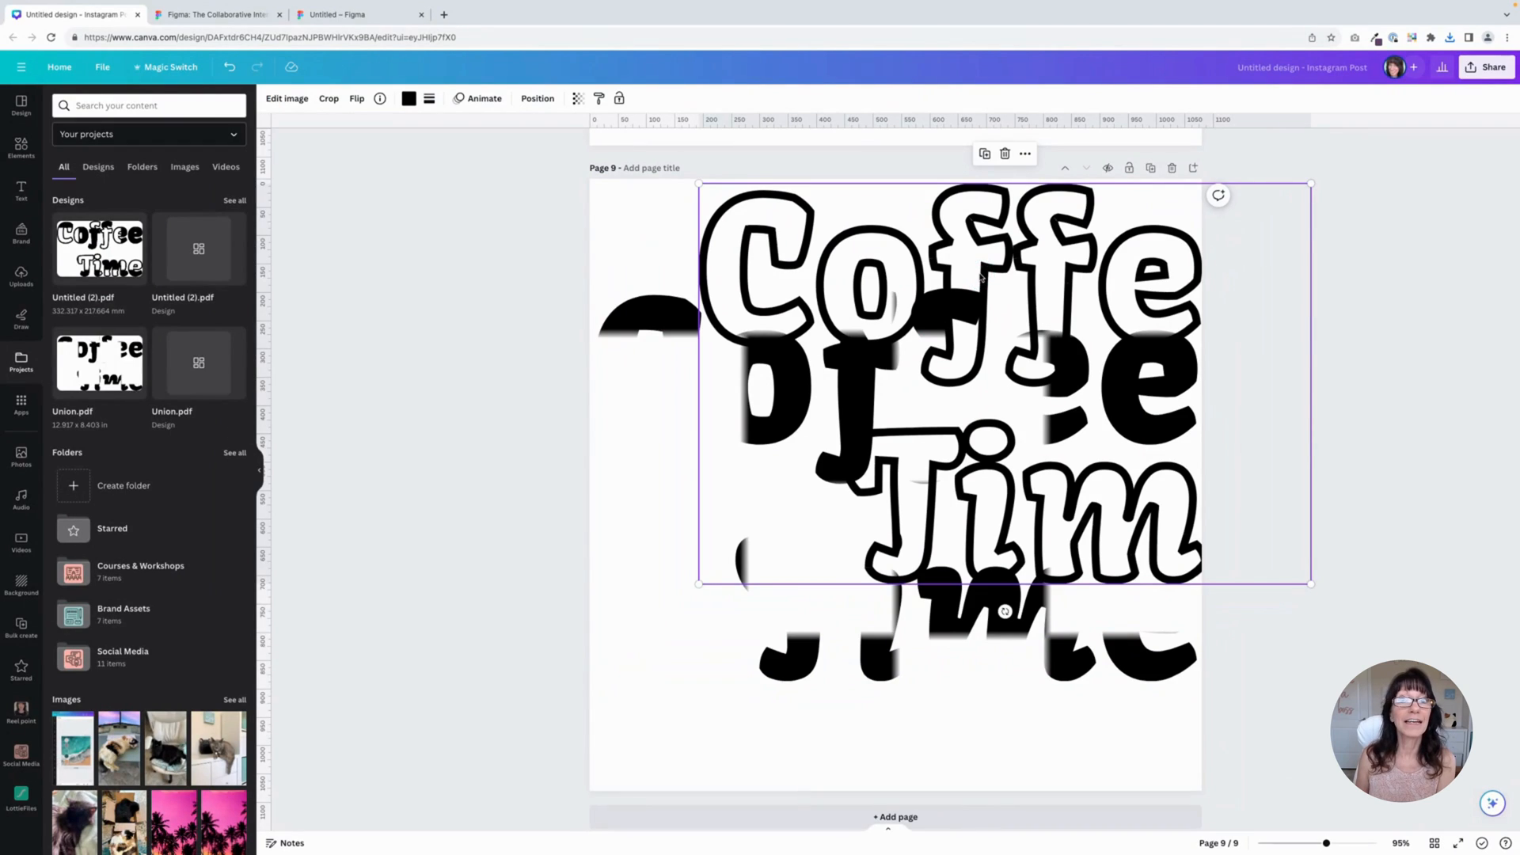
scroll(981, 277, down, 1)
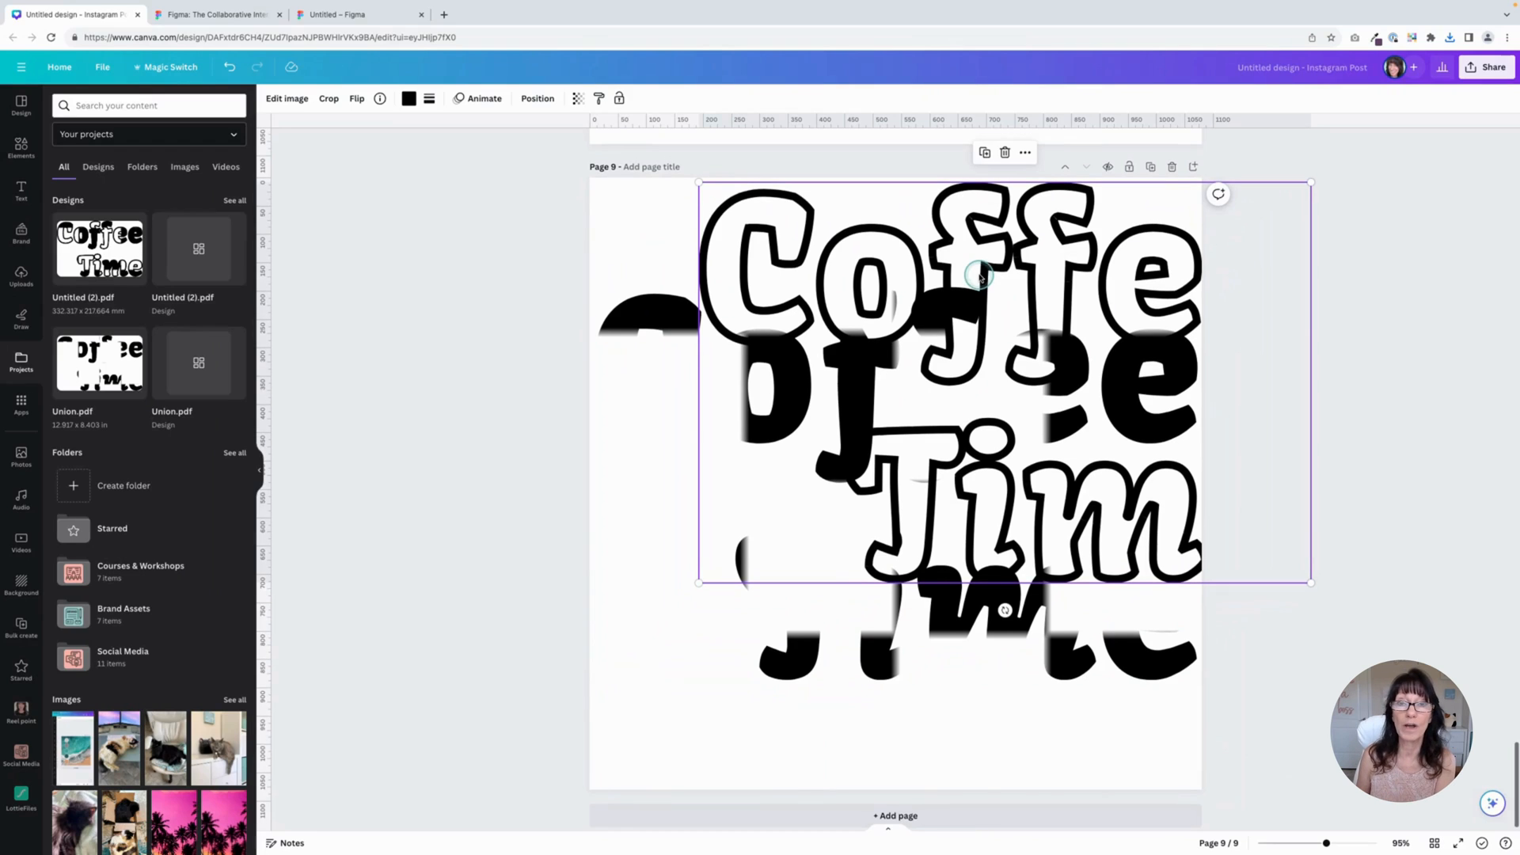
scroll(980, 277, up, 1)
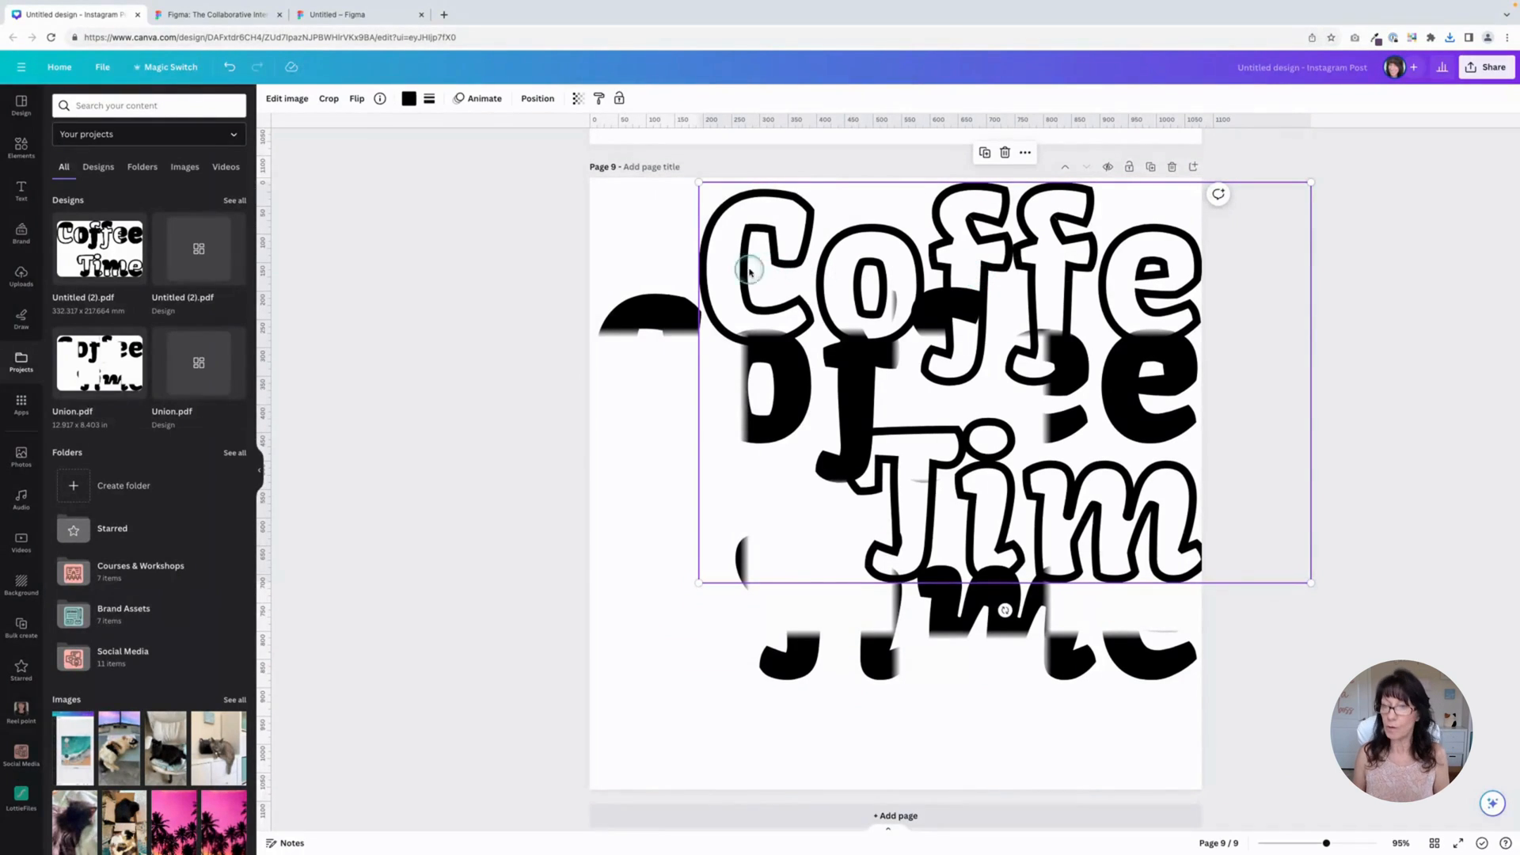
- Detach the checkerboard image from the Coffee Time lettering frame and delete it
click(662, 311)
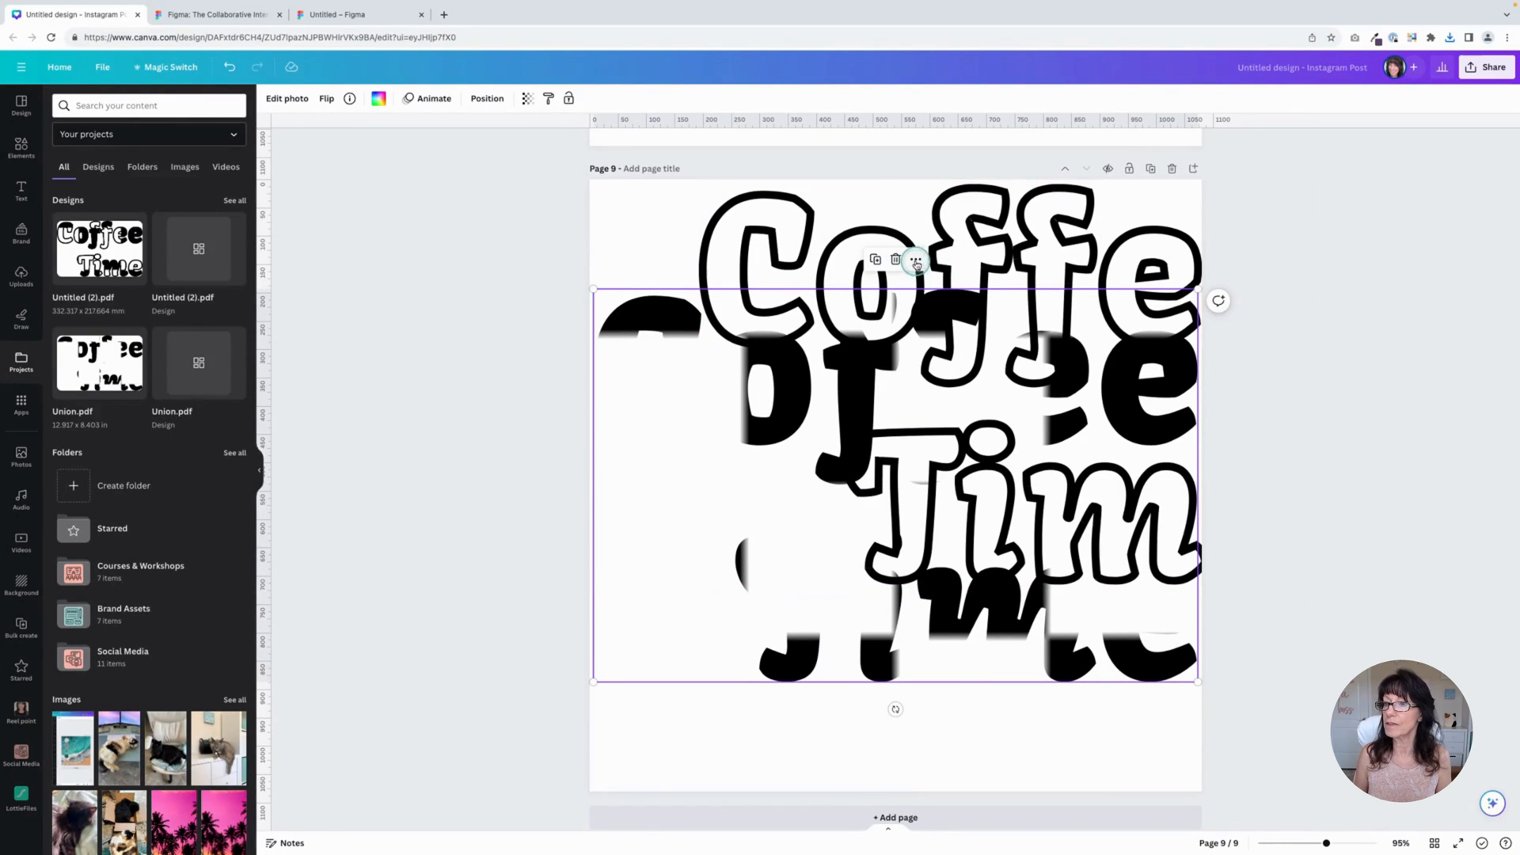
click(915, 262)
click(962, 581)
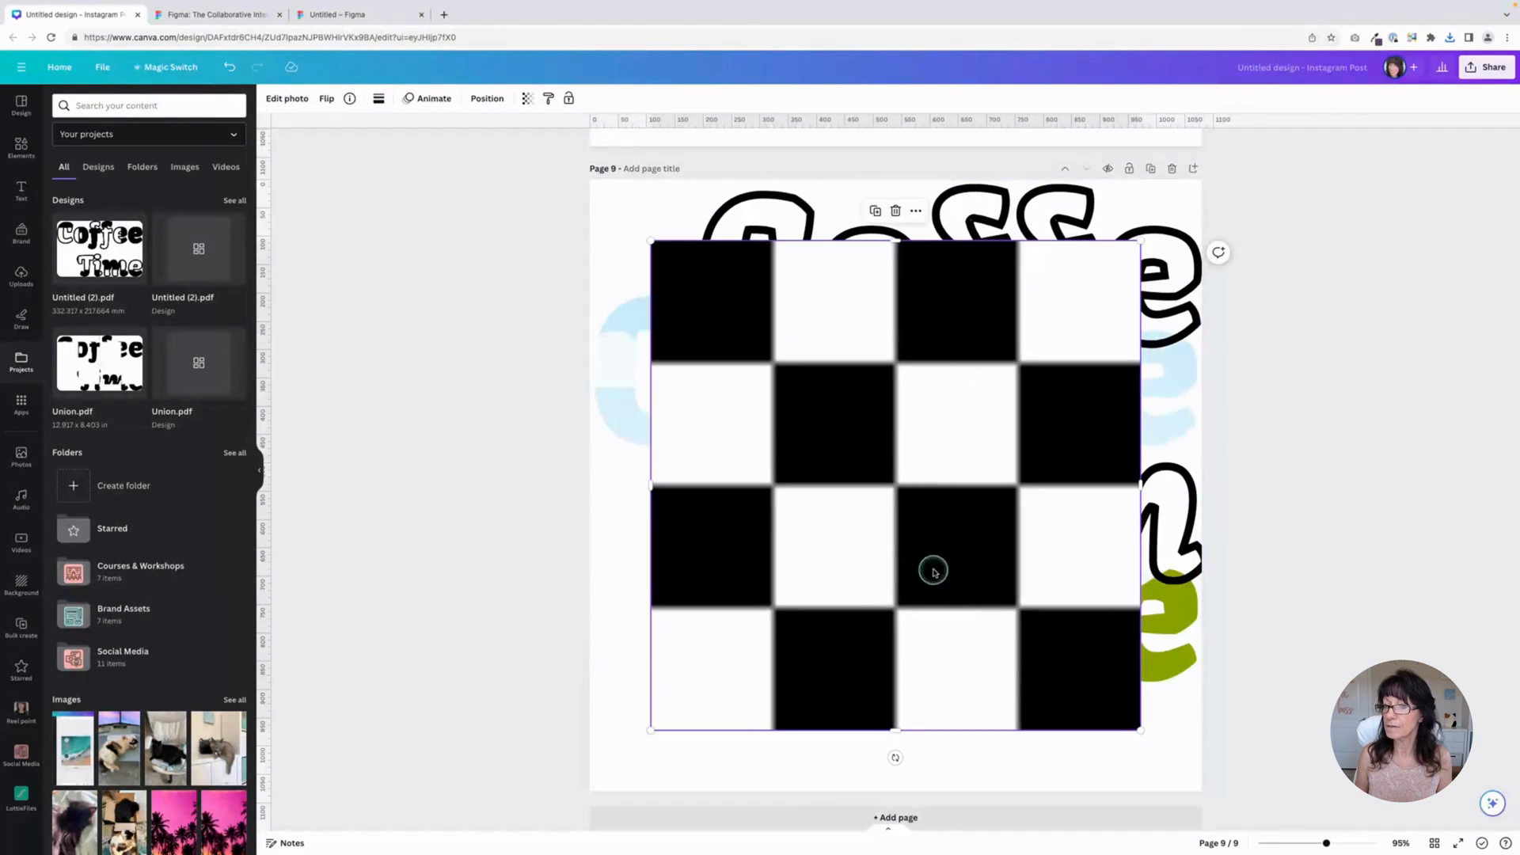
key(Delete)
- Fill the empty Coffee Time frame on page 9 with a coffee beans photo from the elements library
click(628, 364)
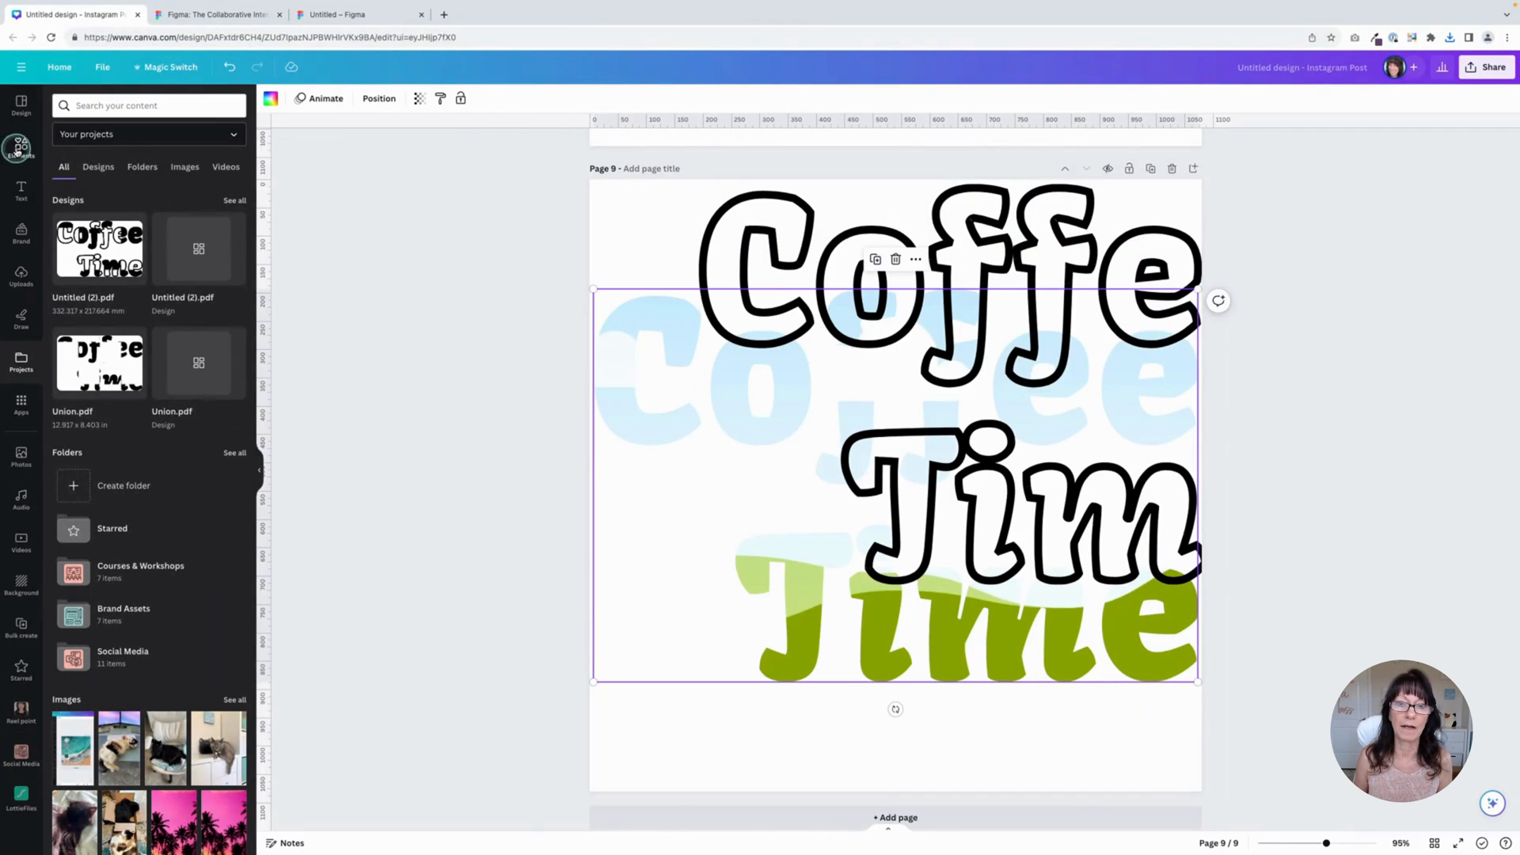
click(21, 148)
drag(194, 420, 610, 369)
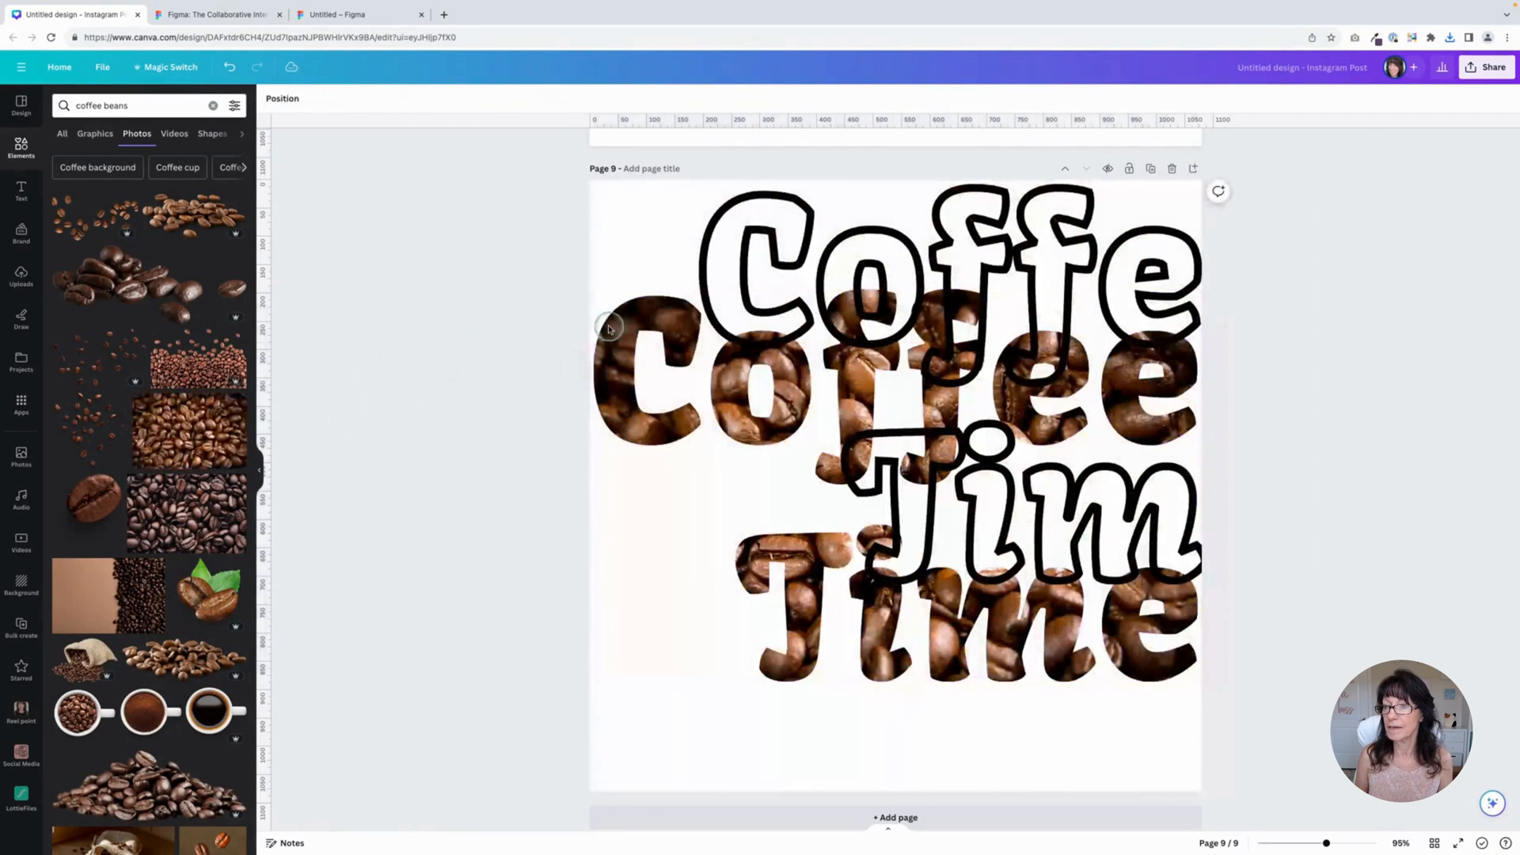
- Move the outline back over the photo-filled lettering and scale both down together to fit inside the page
click(767, 247)
drag(767, 246, 667, 344)
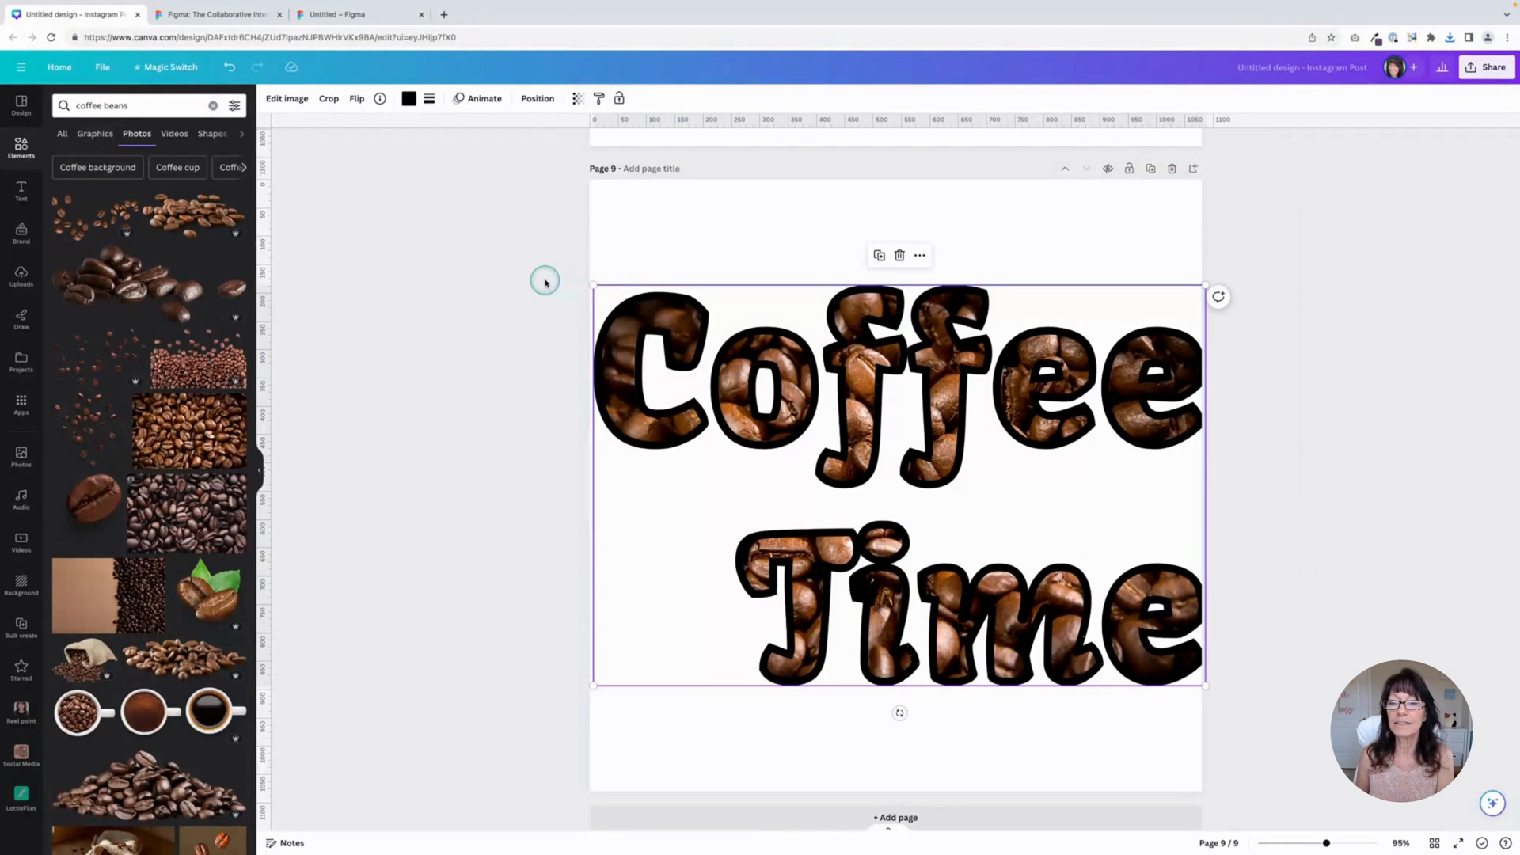
drag(545, 282, 1298, 712)
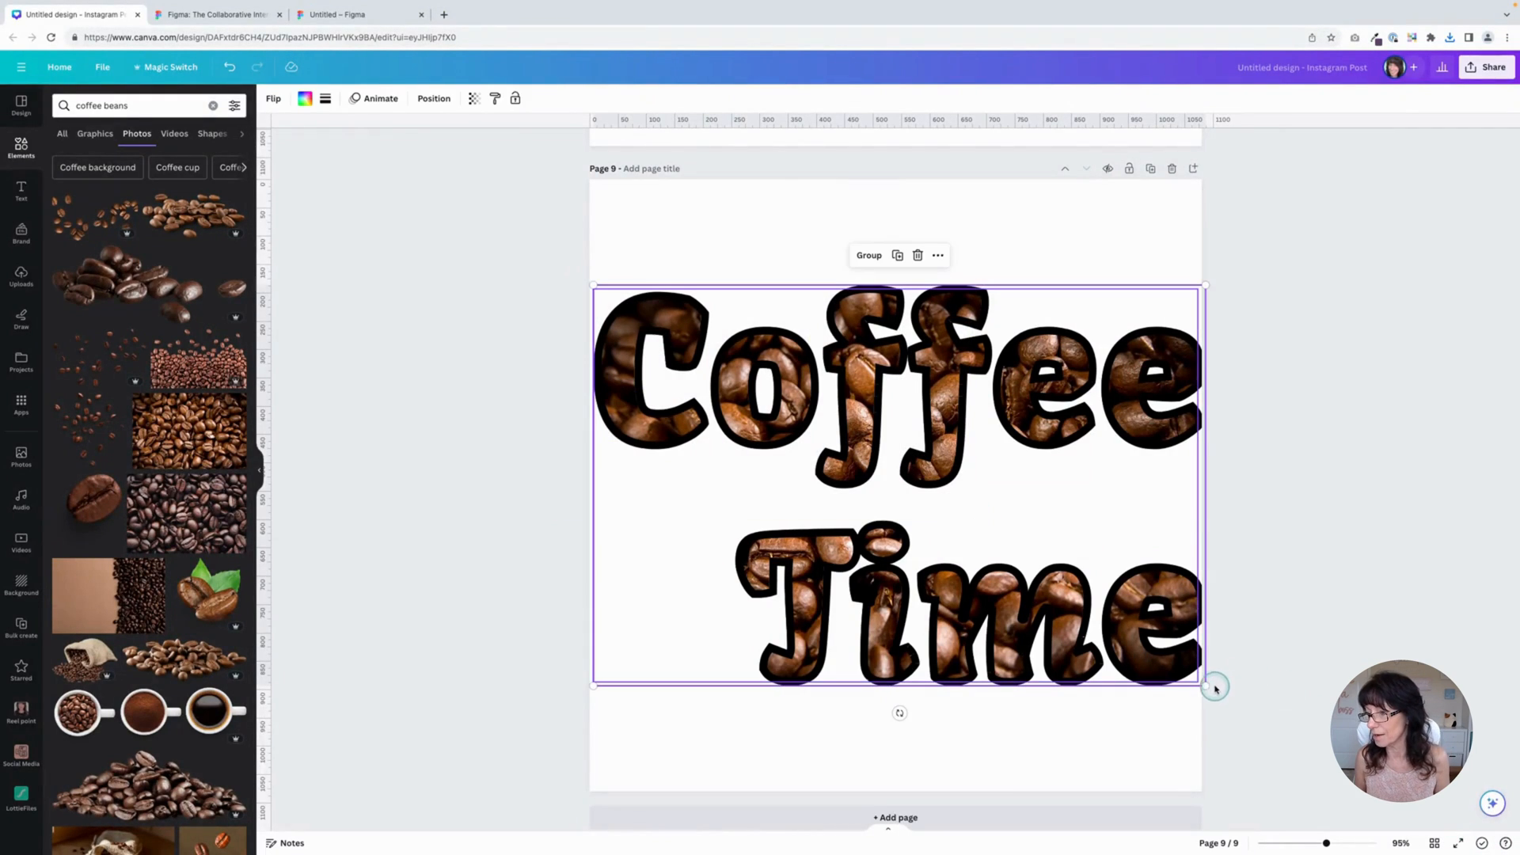
drag(1206, 685, 1155, 653)
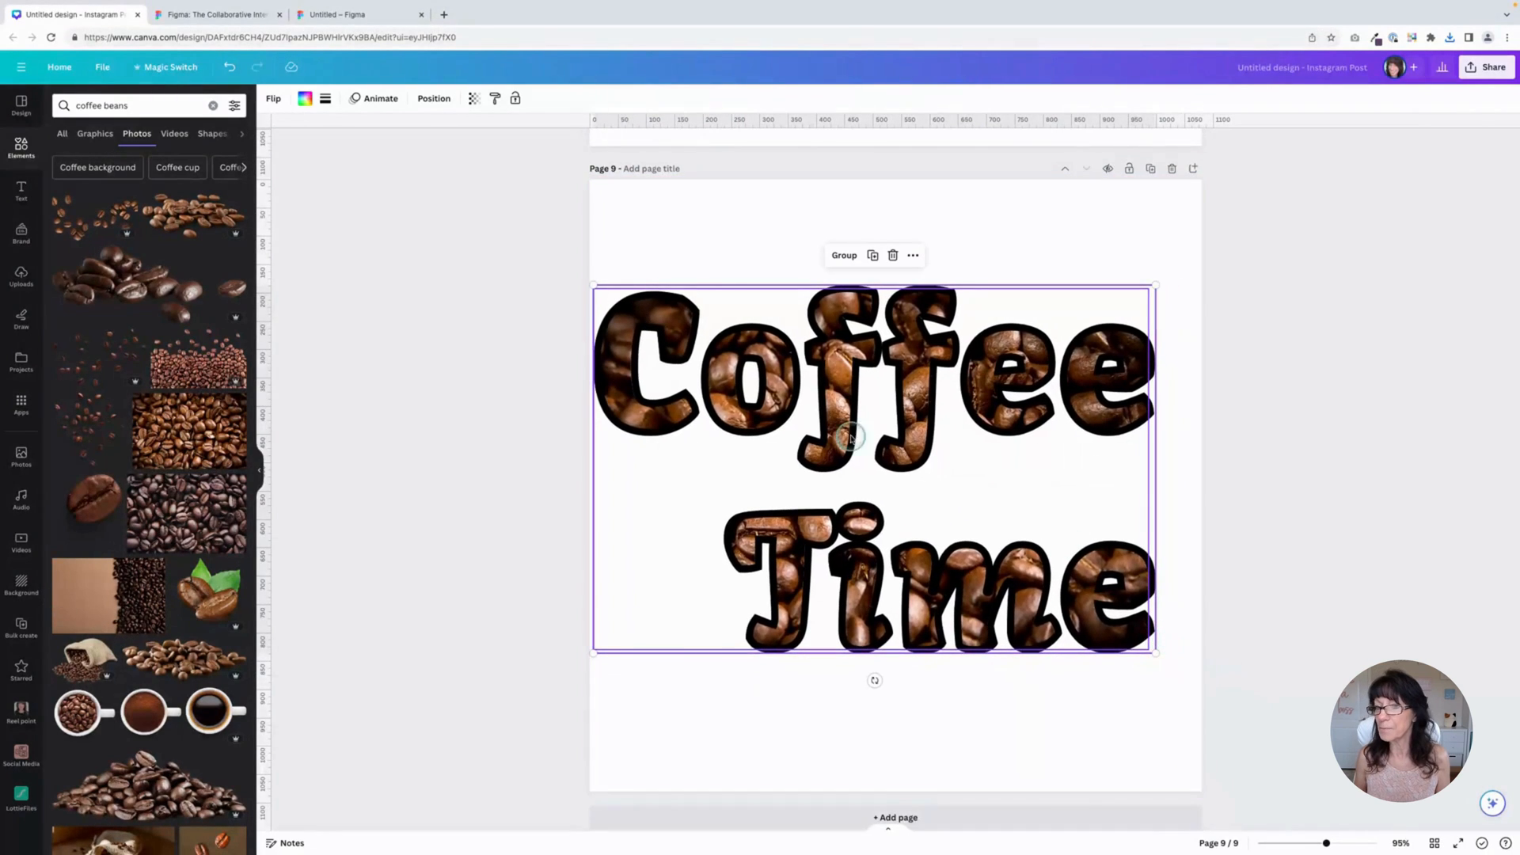
click(470, 300)
- Select the Coffee Time outline and examine its order above the photo-filled lettering in page 9's layer list
click(704, 413)
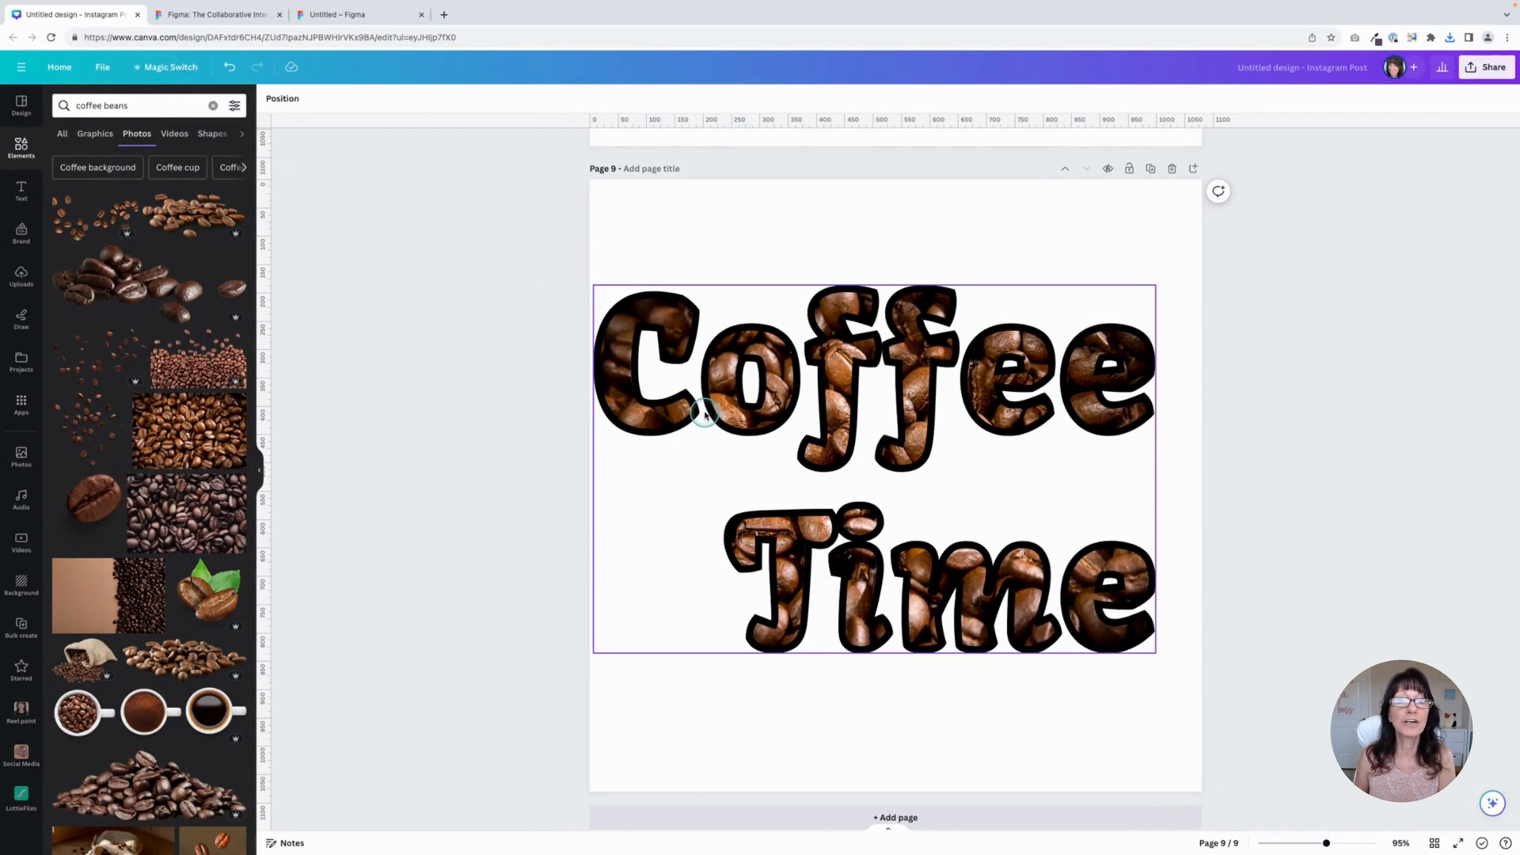
click(539, 98)
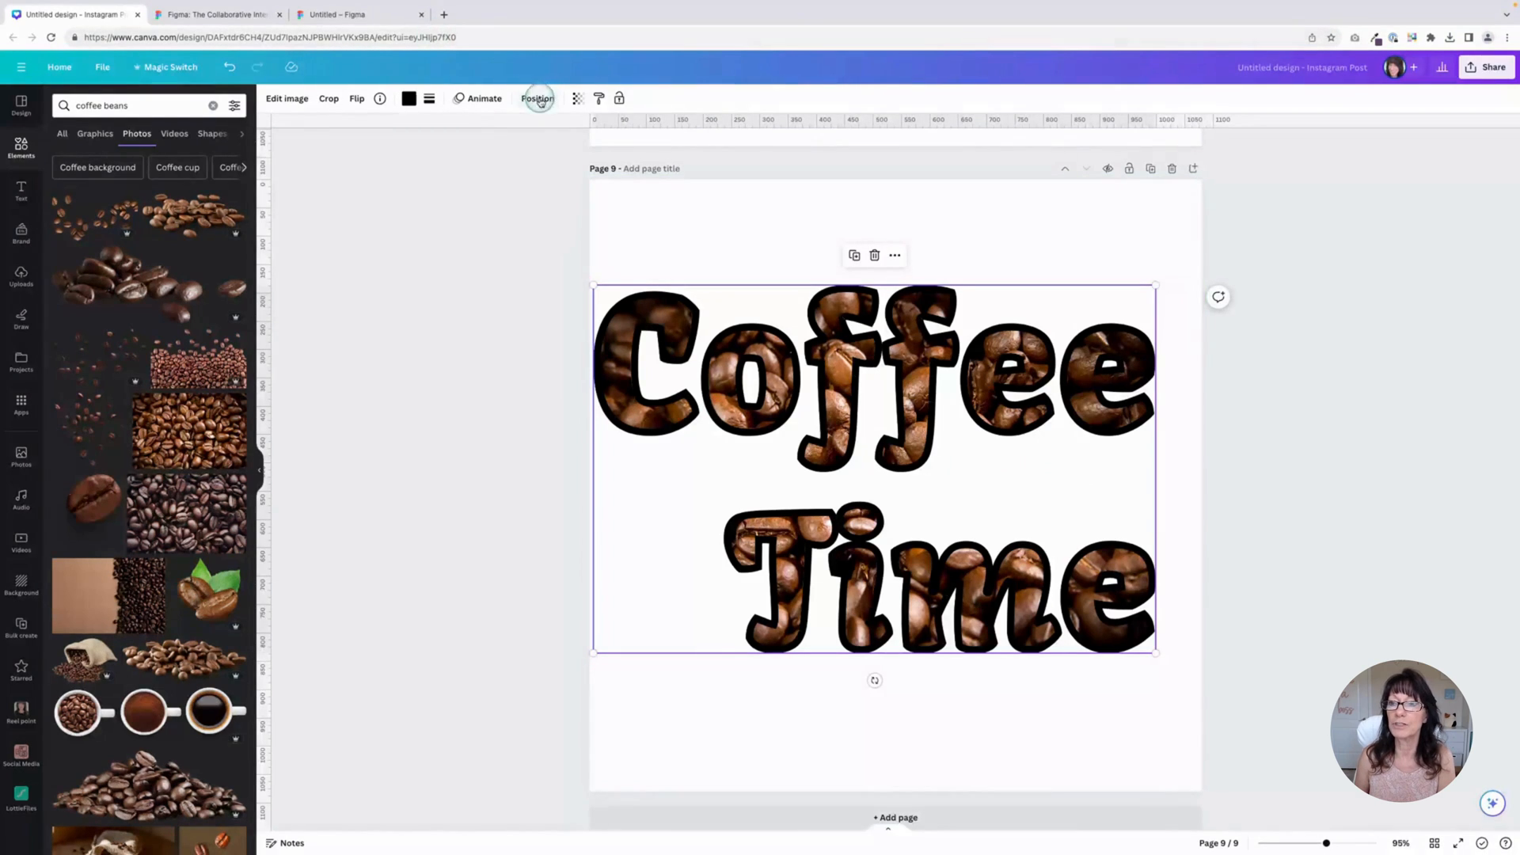
click(200, 100)
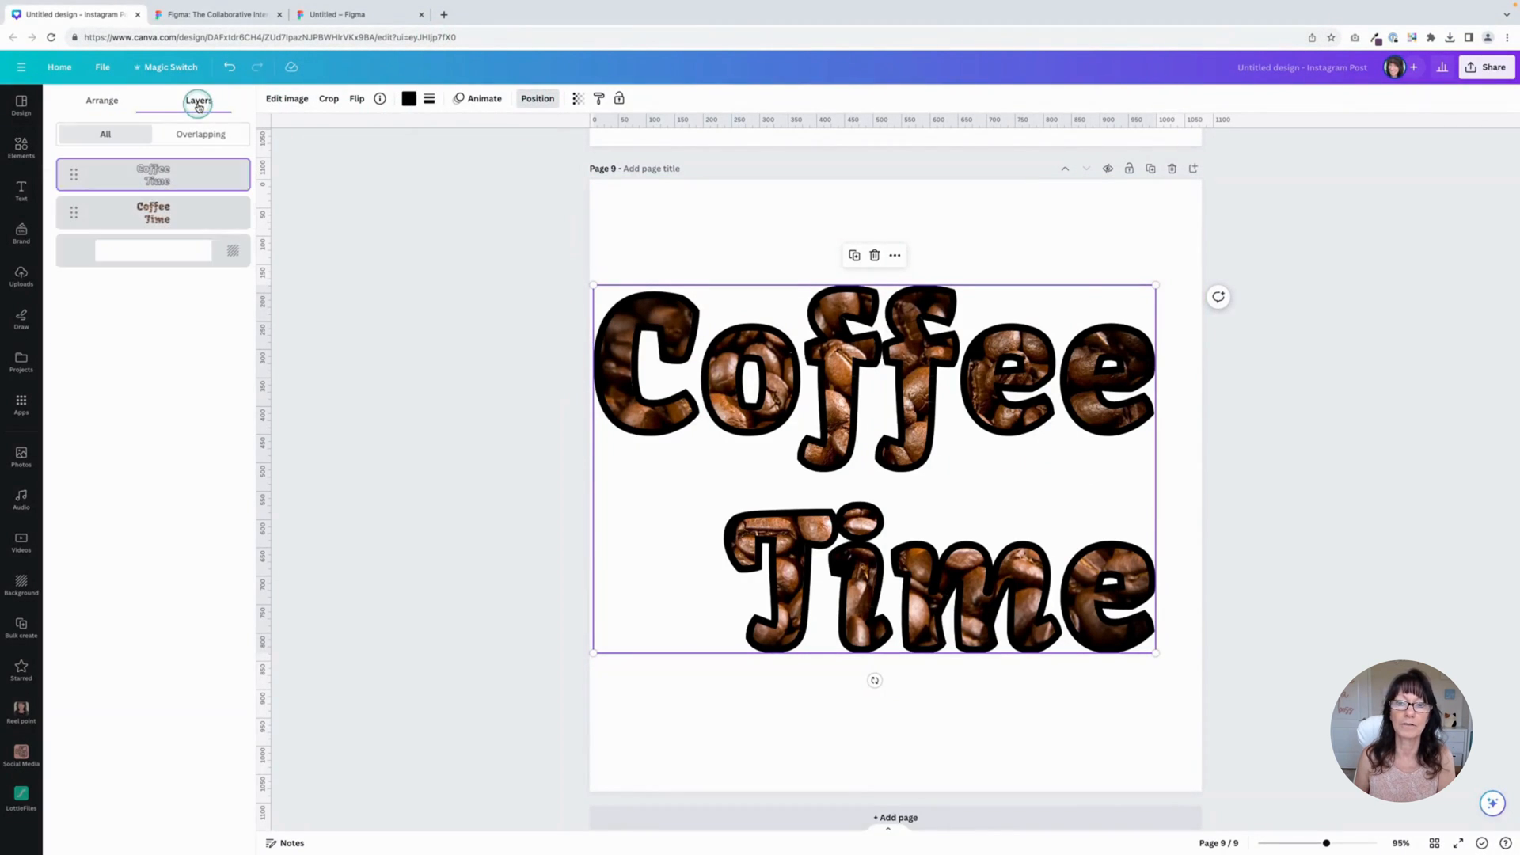
click(95, 191)
scroll(123, 176, up, 5)
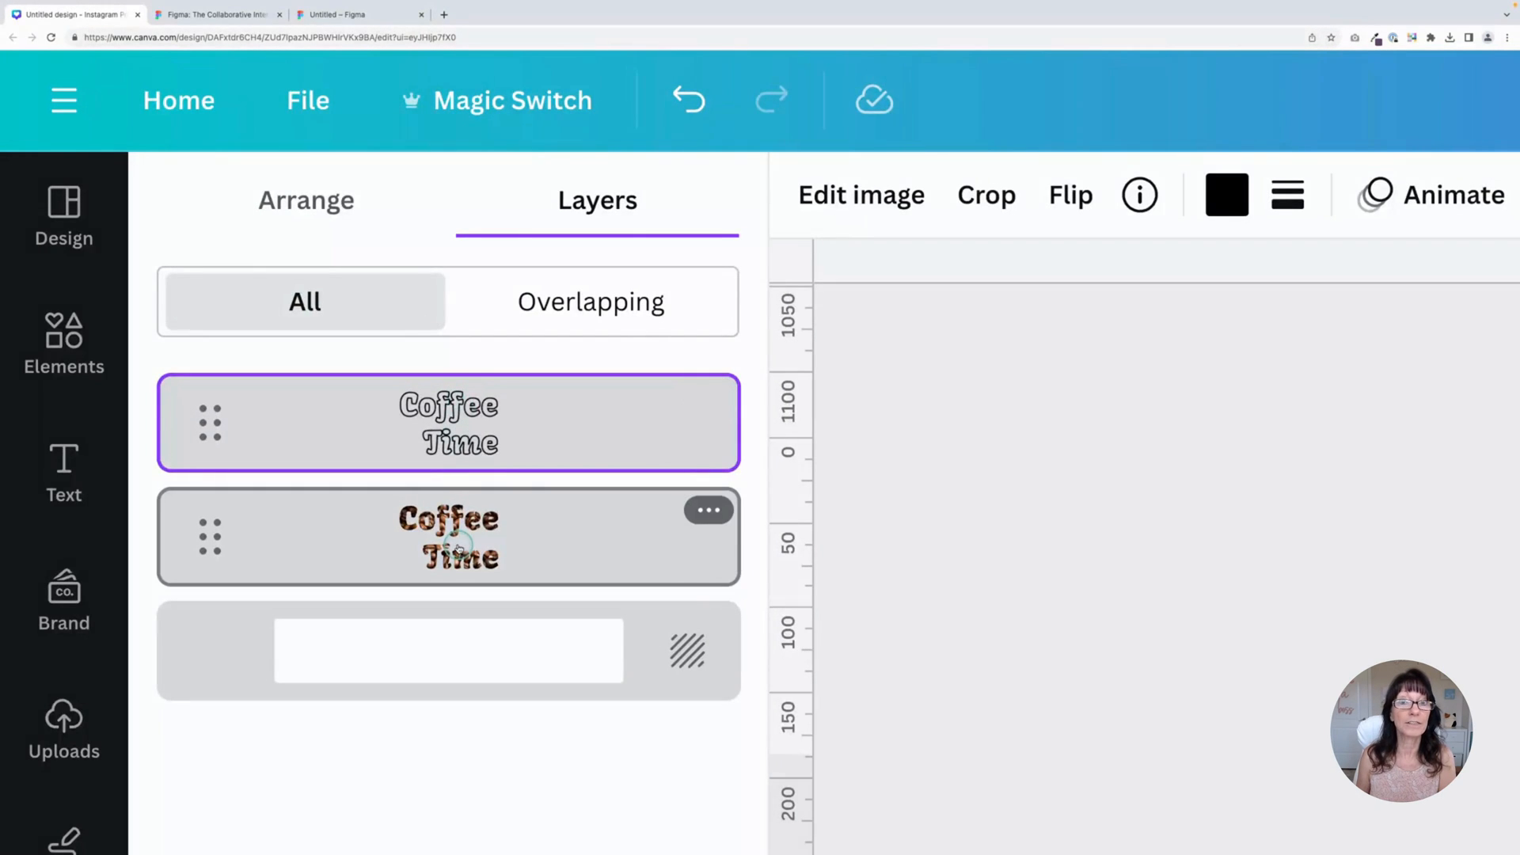
- Recolor the Coffee Time outline on page 9, trying the photo's medium brown and settling on its light tan shade
scroll(458, 548, down, 5)
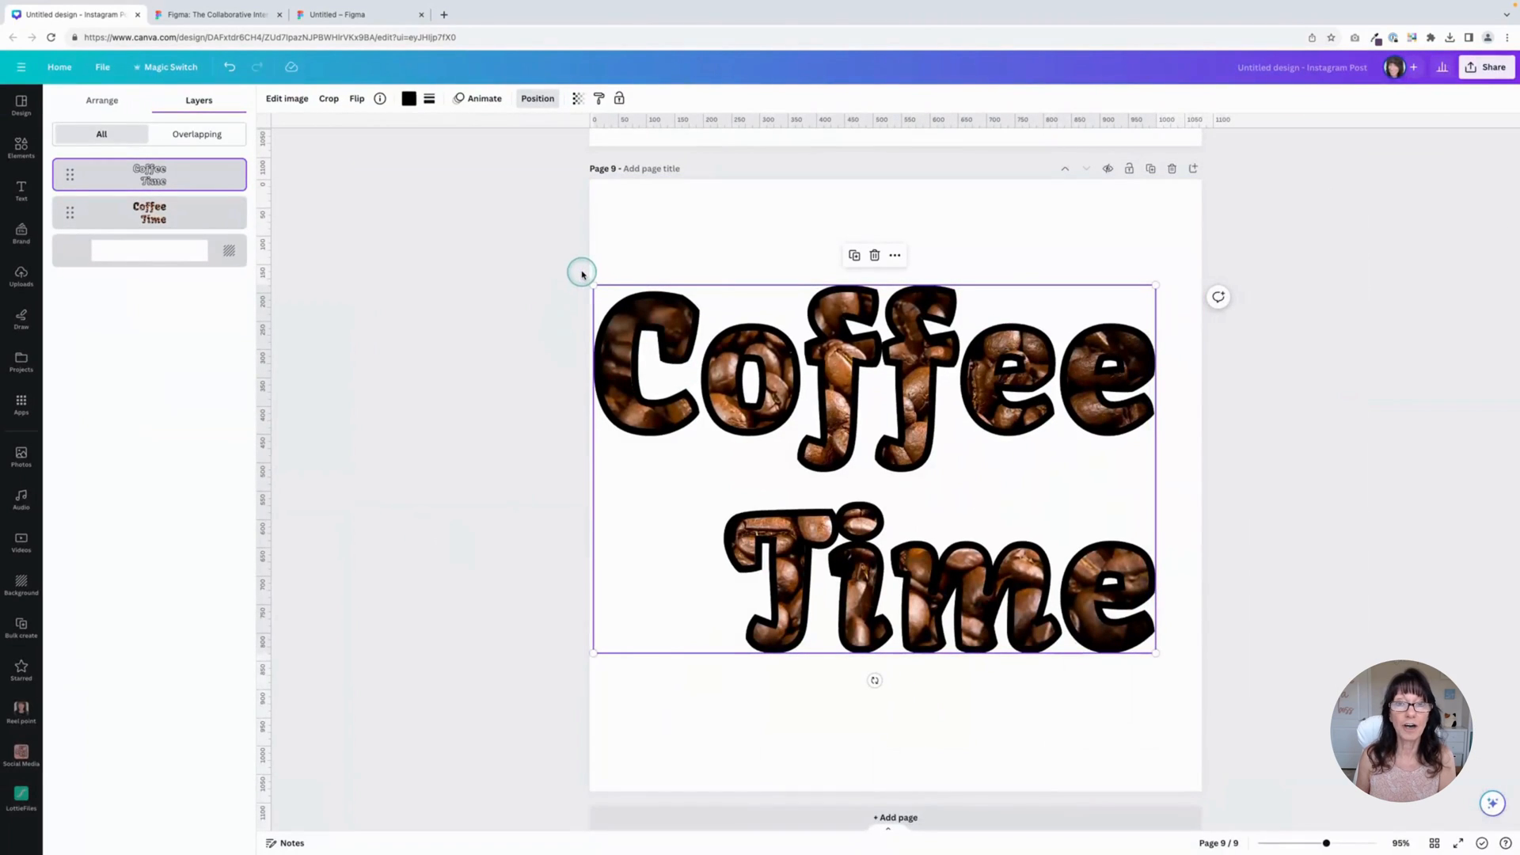
click(408, 99)
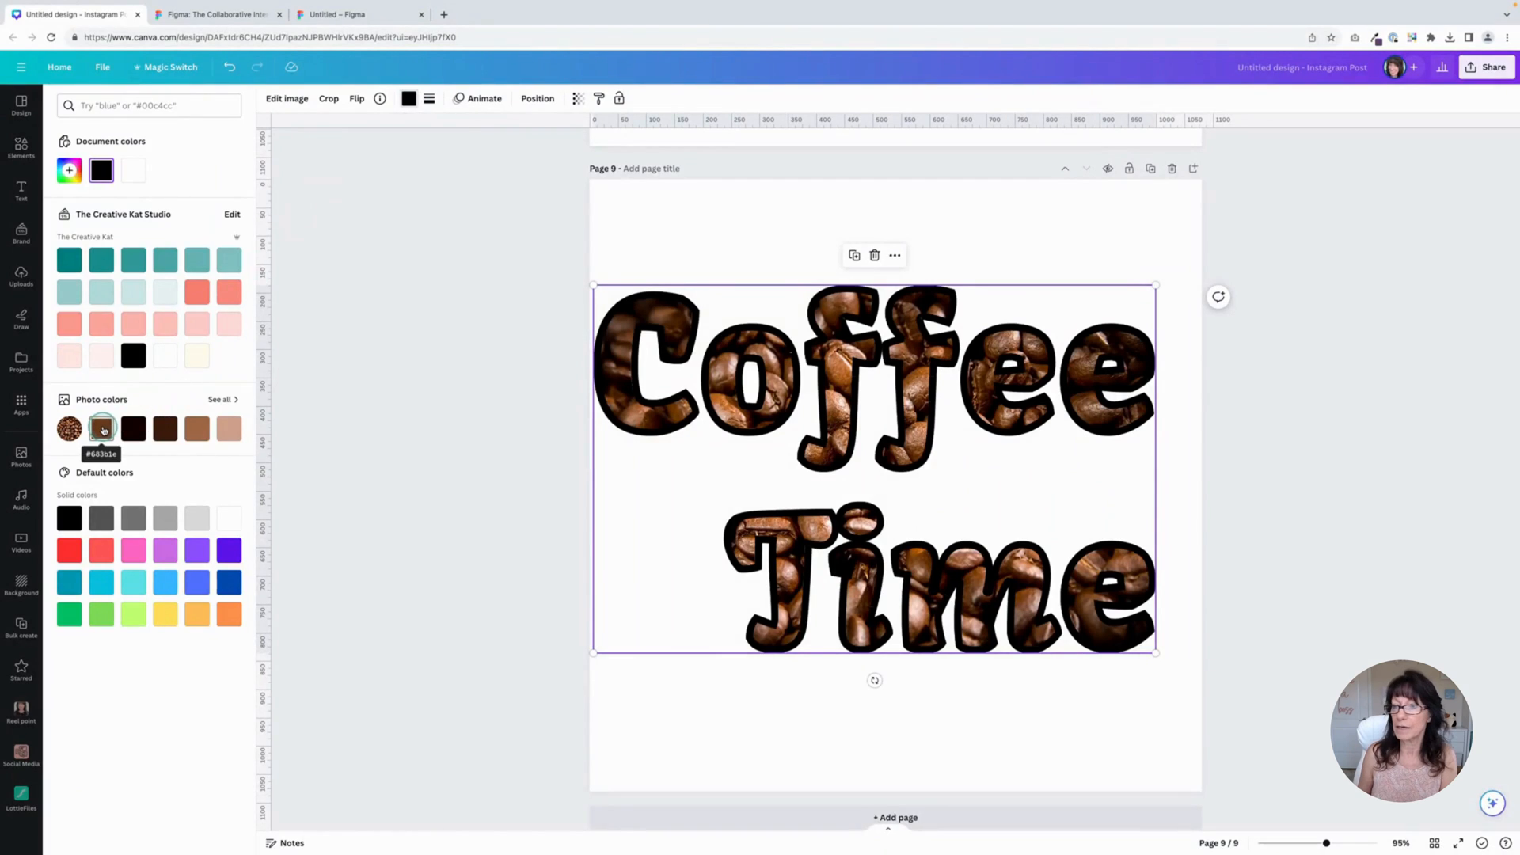
click(102, 429)
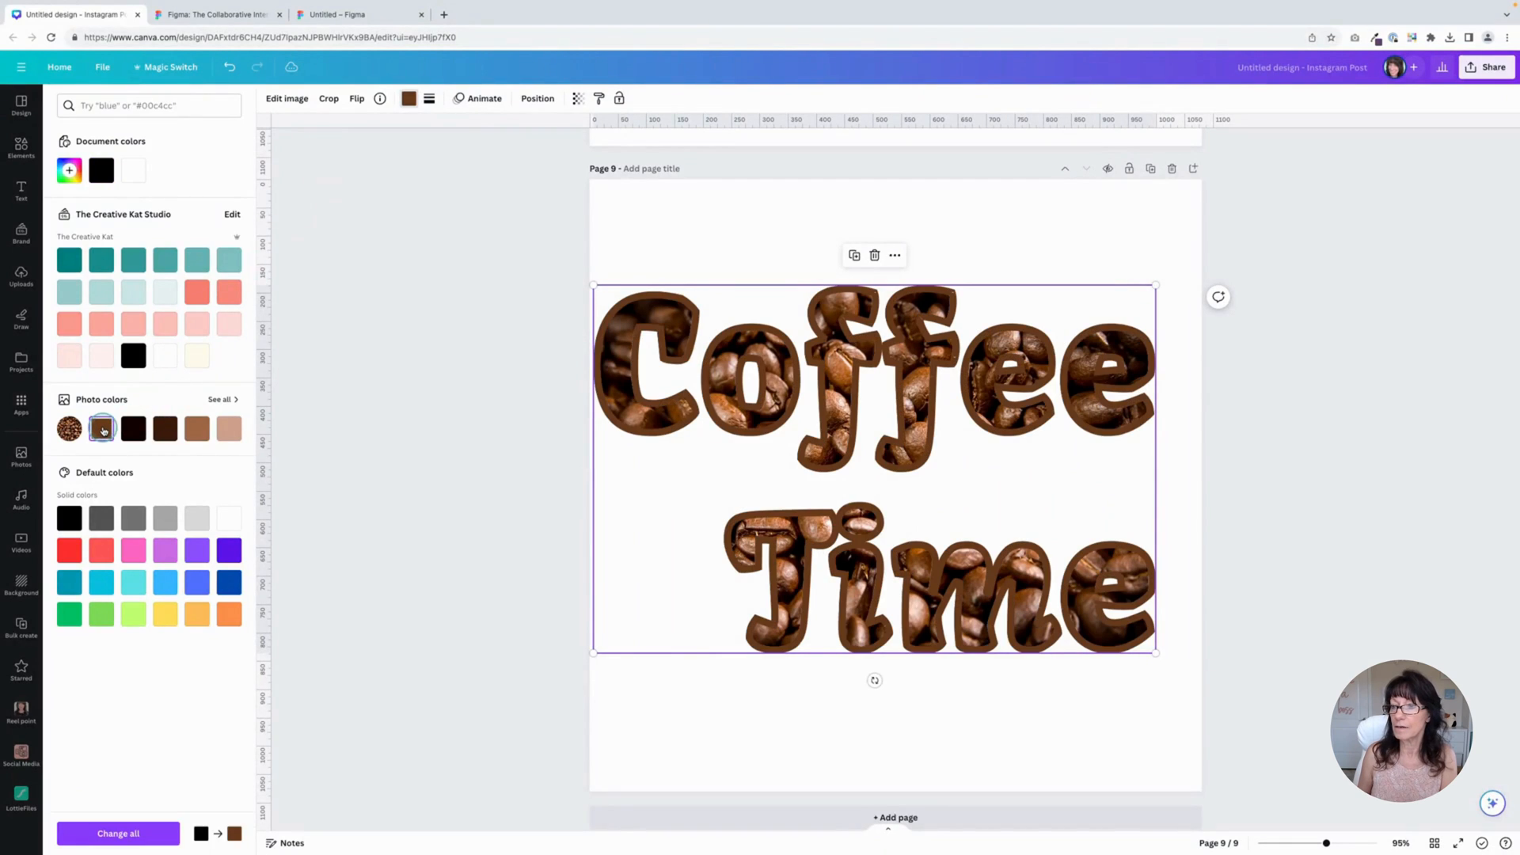
click(230, 430)
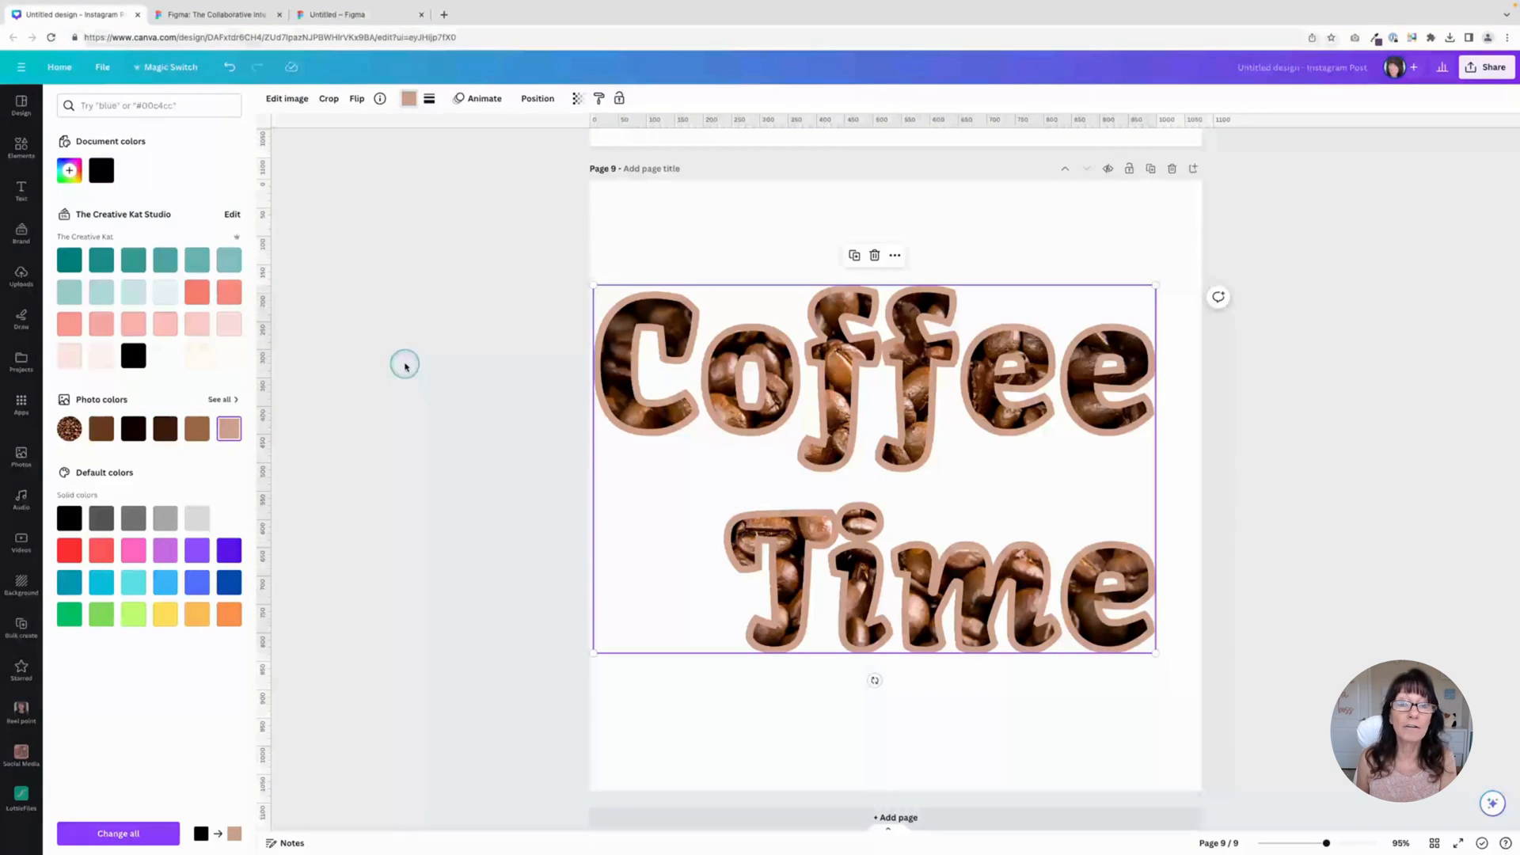
click(404, 365)
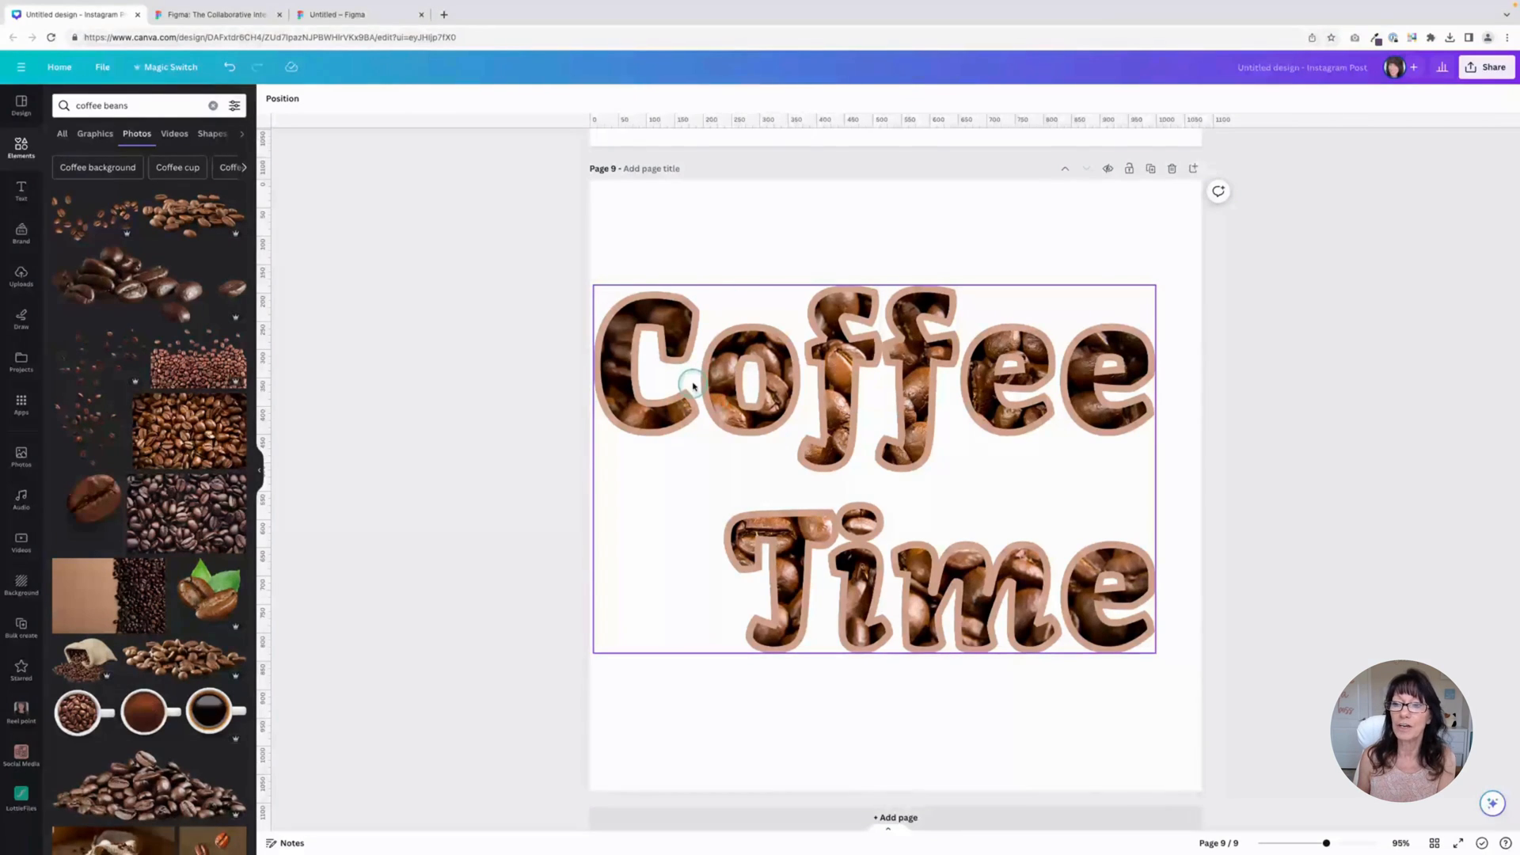
- Switch to the Untitled Figma file and delete all the existing artwork from the canvas
click(362, 14)
drag(407, 161, 1032, 683)
key(Delete)
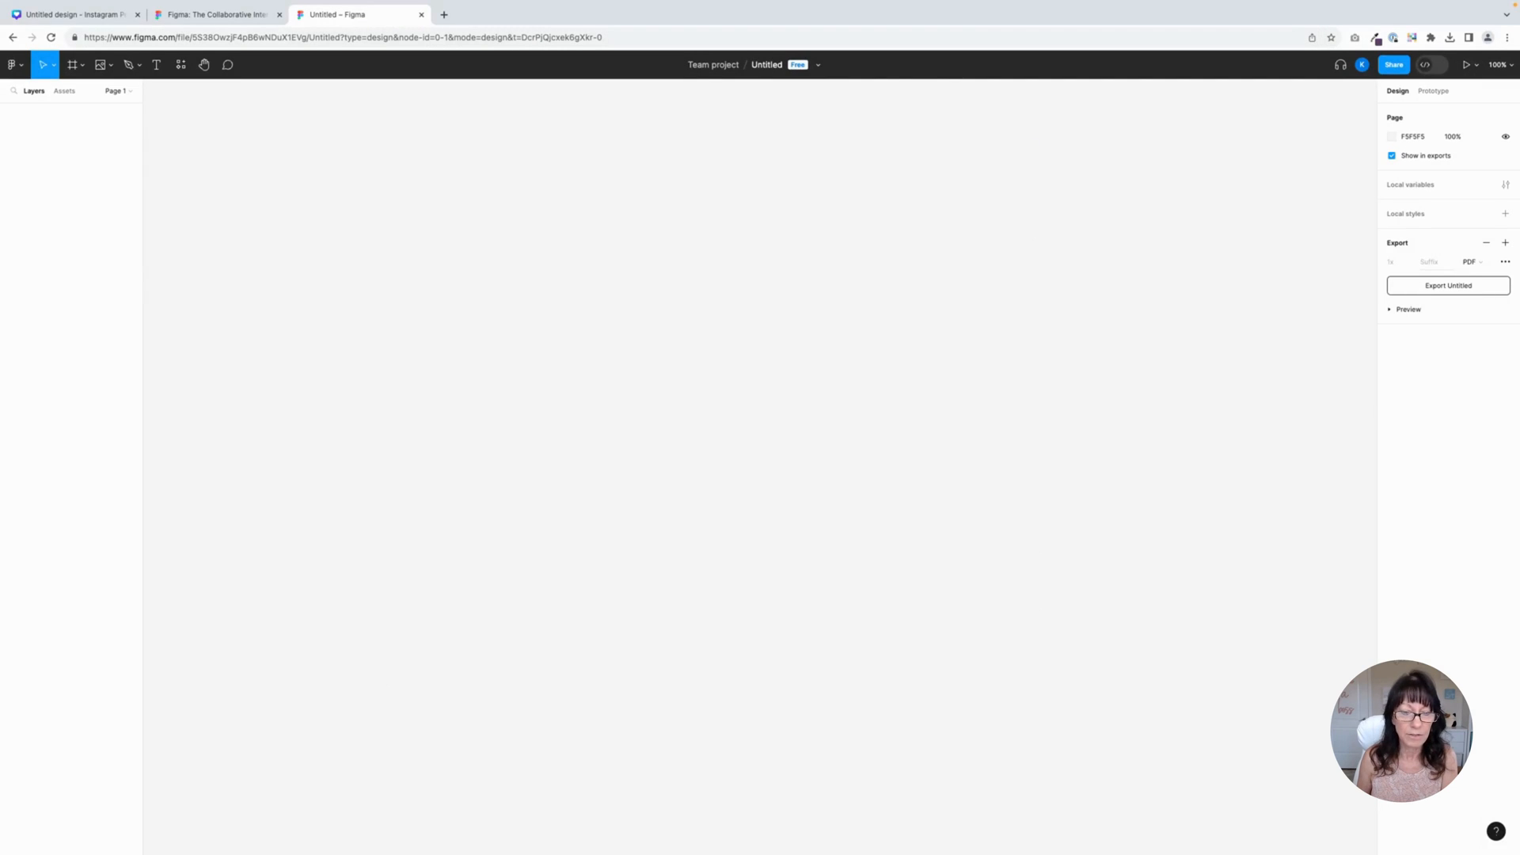
- Import the black cat silhouette, move its vector out of the enclosing frame and delete the empty frame
drag(823, 434, 703, 432)
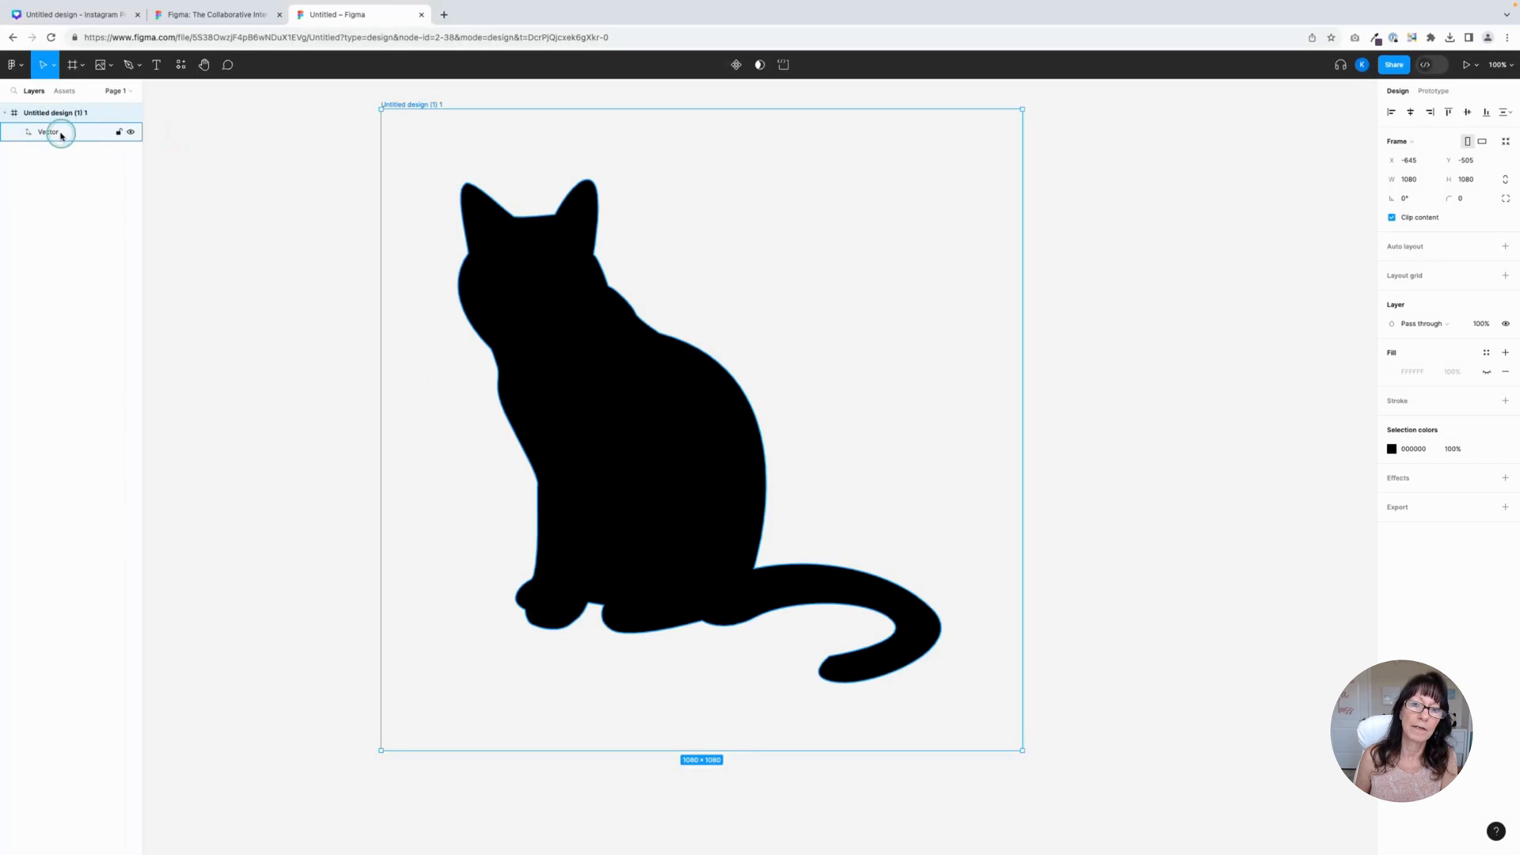
click(58, 186)
drag(76, 134, 75, 117)
click(62, 132)
key(Delete)
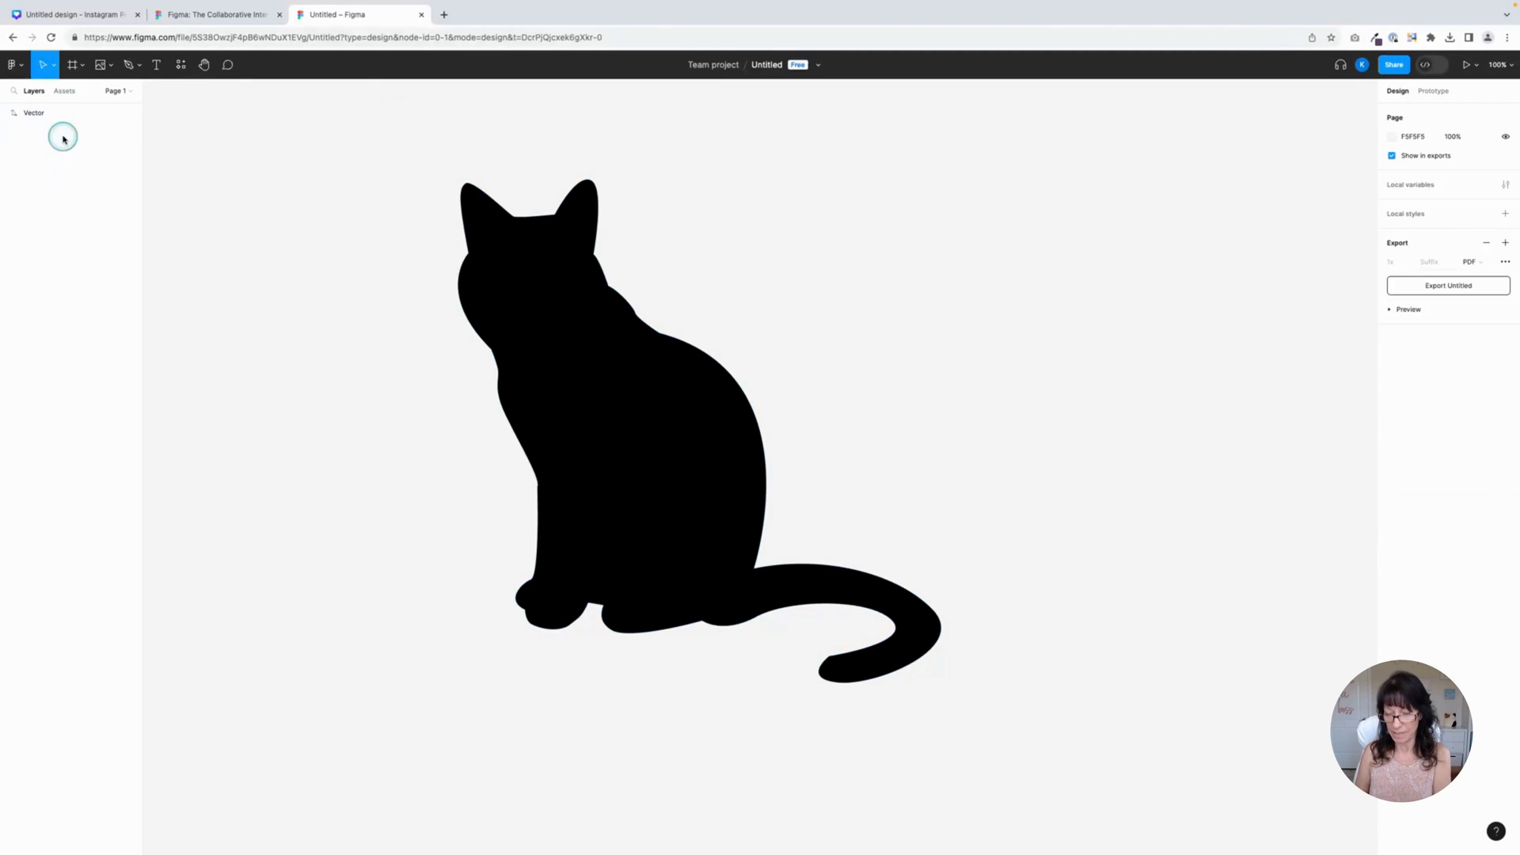
- Change the cat vector's fill from solid color to the default checkerboard image
click(679, 441)
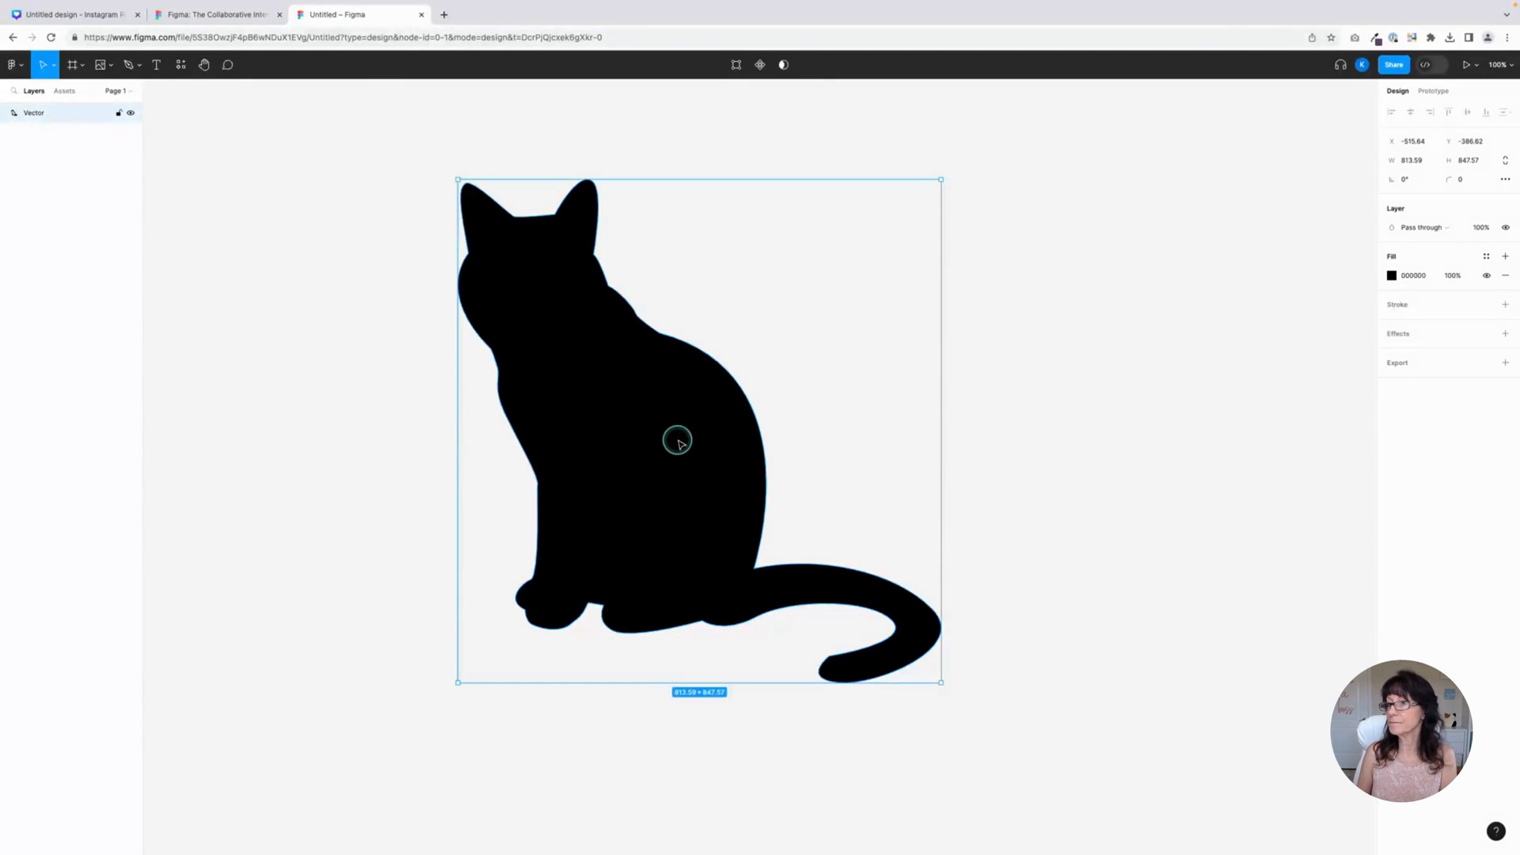
click(1392, 275)
click(1280, 304)
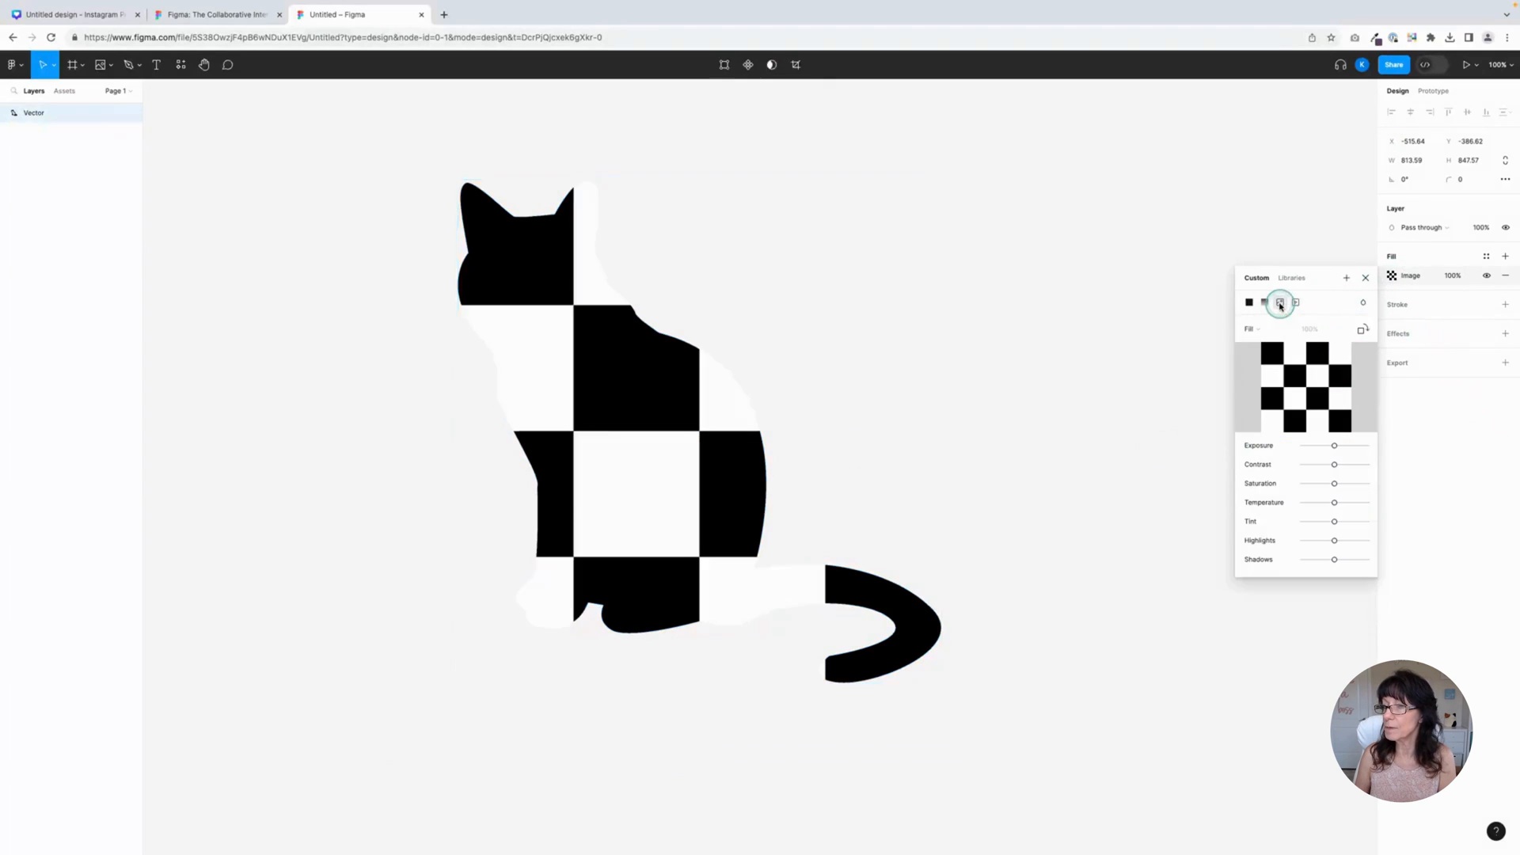
click(1143, 315)
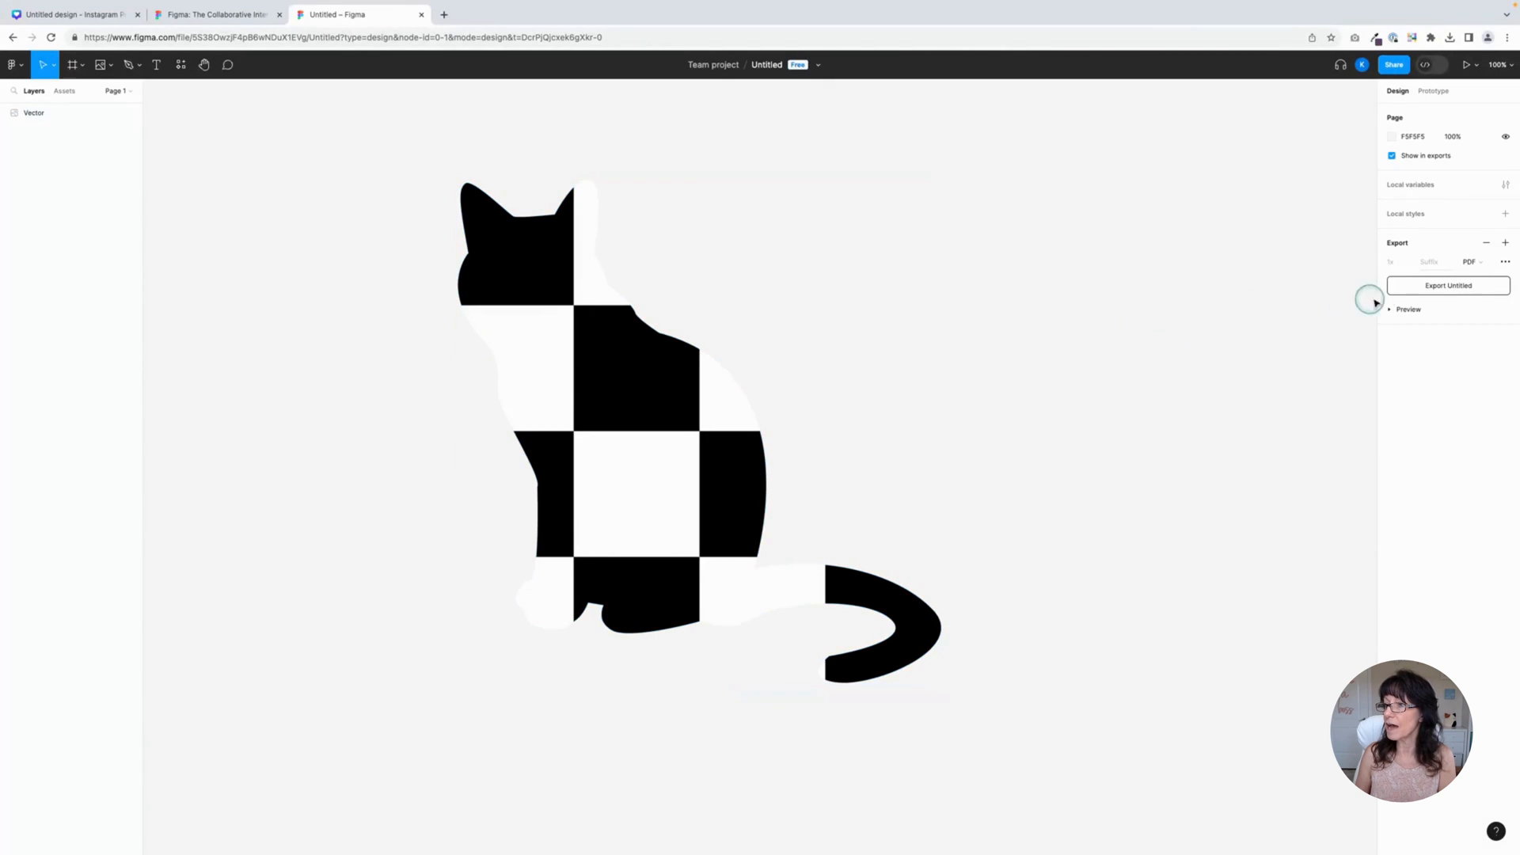
- Add a black inside stroke with a width of 4 to the cat vector
click(631, 467)
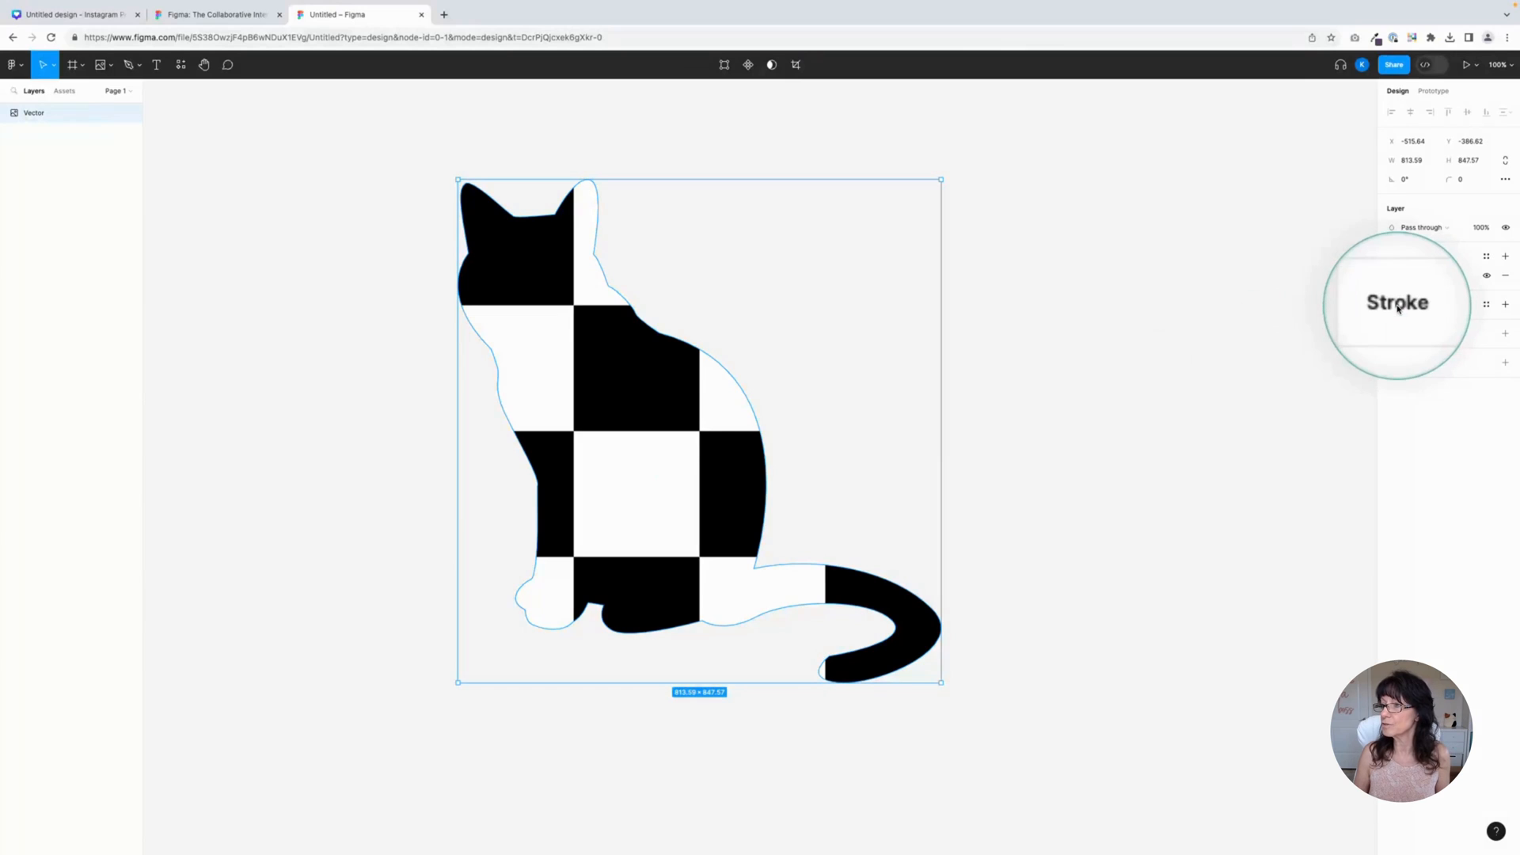
click(1506, 305)
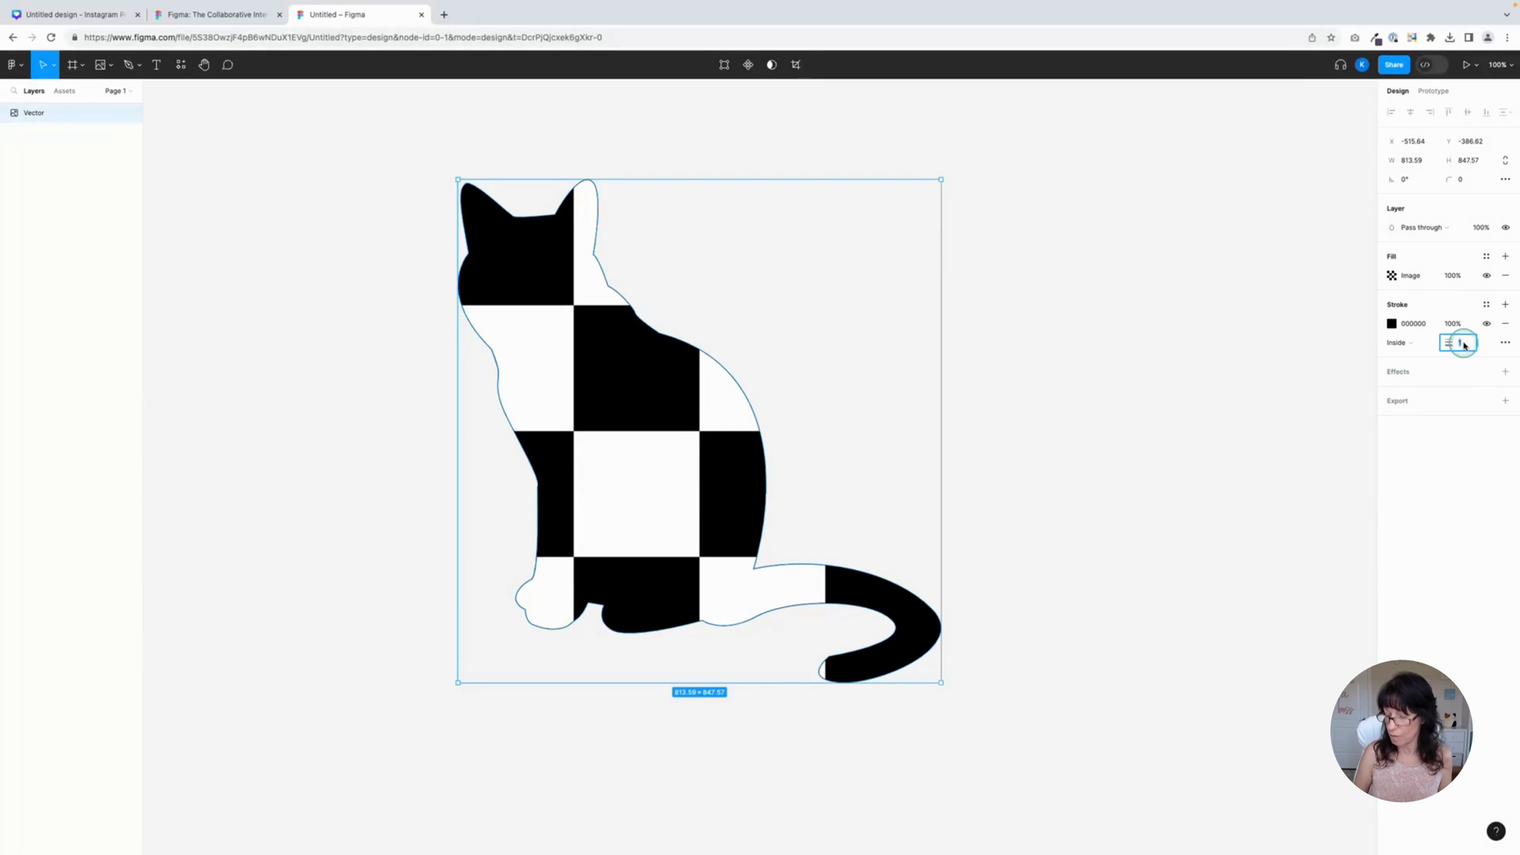
key(Return)
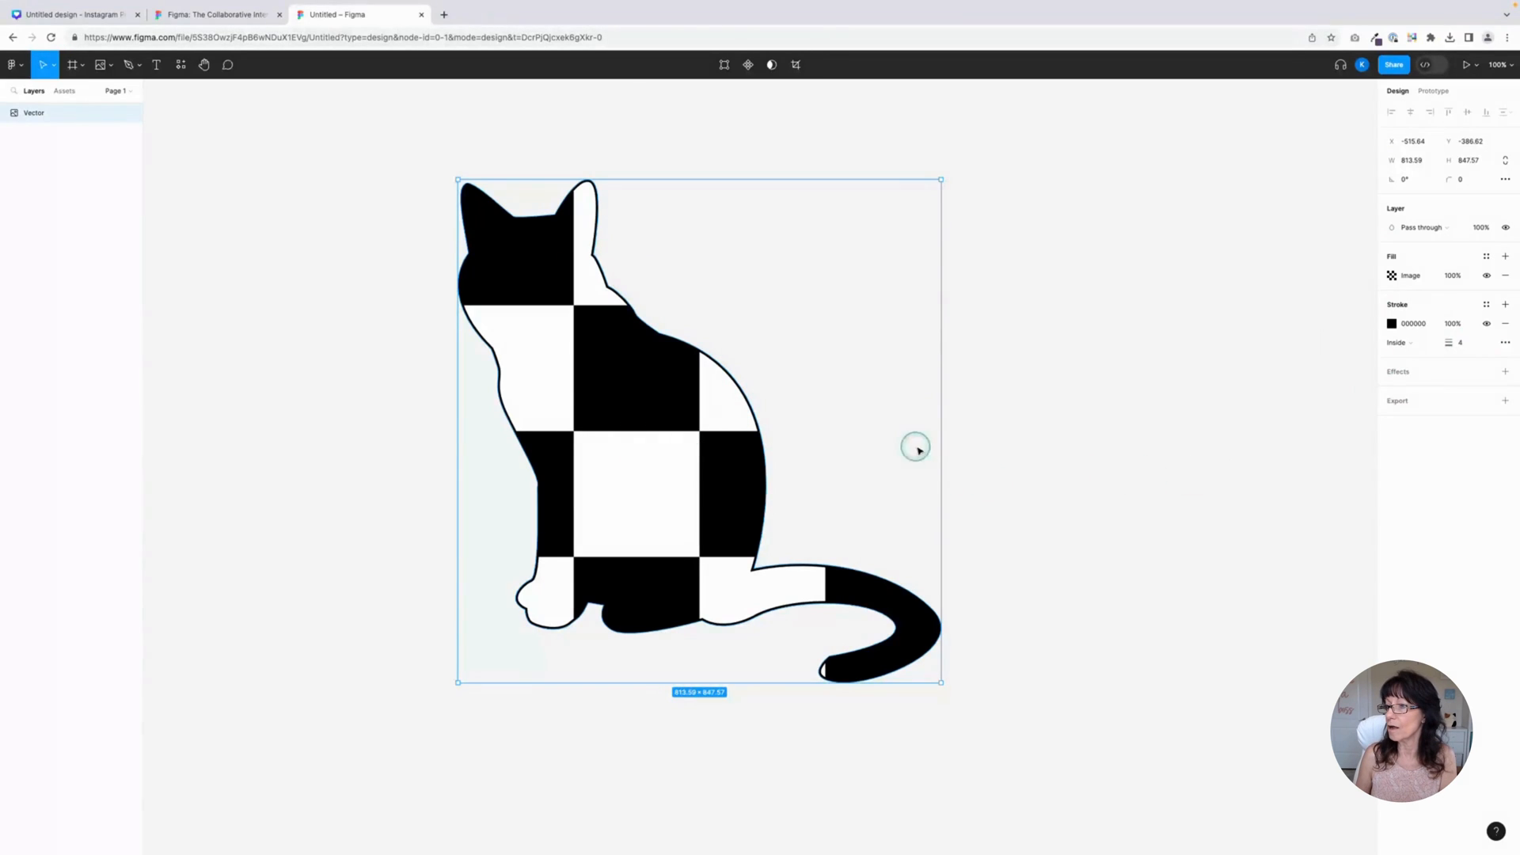
click(976, 450)
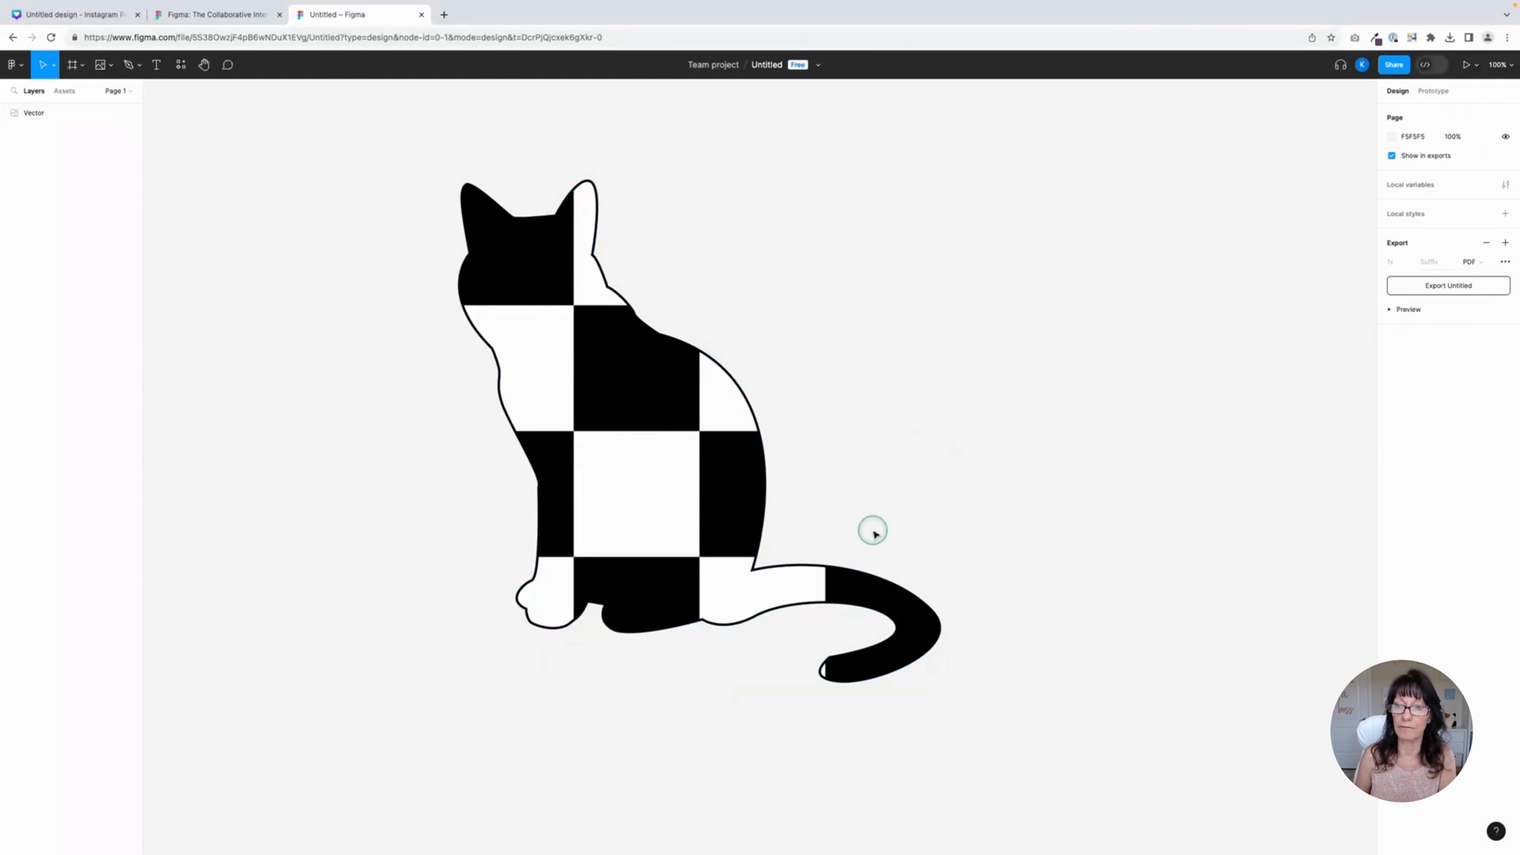
- Export the outlined checkerboard cat as a PDF
click(1476, 264)
click(1479, 264)
click(1460, 286)
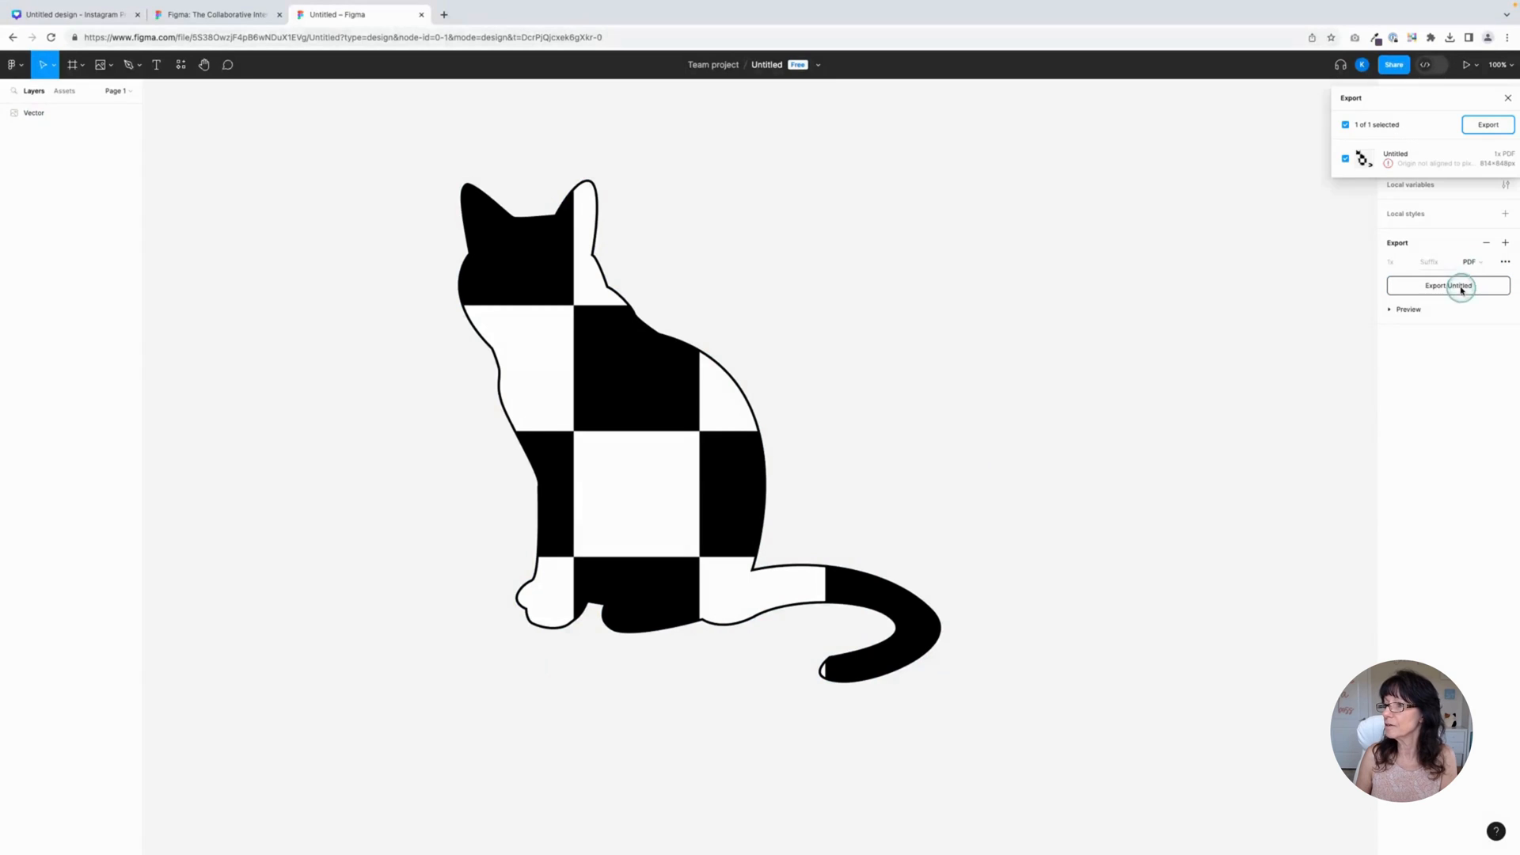
click(1491, 125)
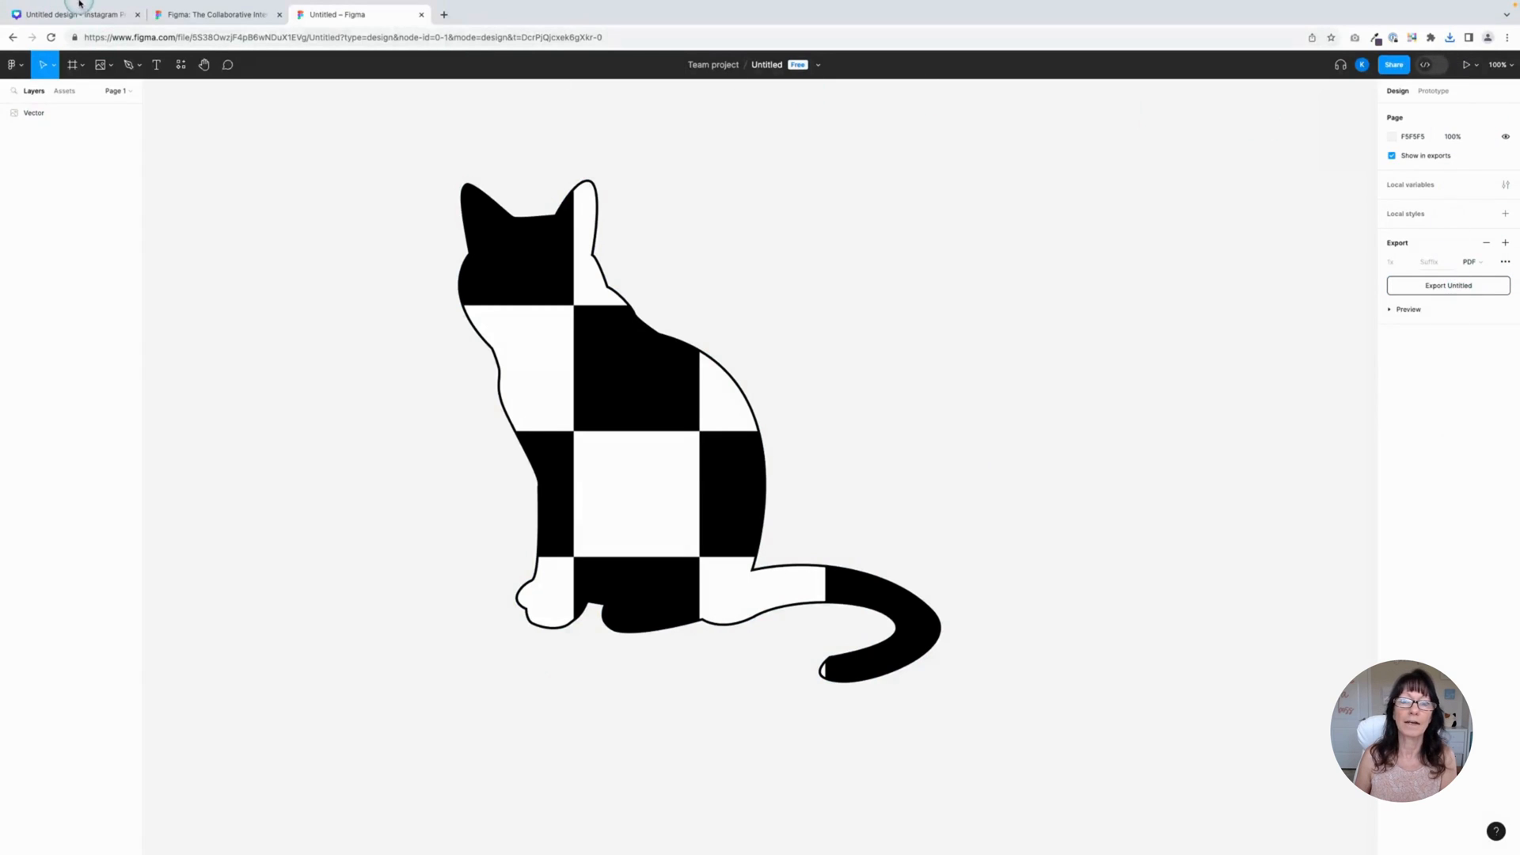
- Return to the Canva design, add a blank page after the cat on page 4, and place the uploaded Untitled (3).pdf on it
click(77, 47)
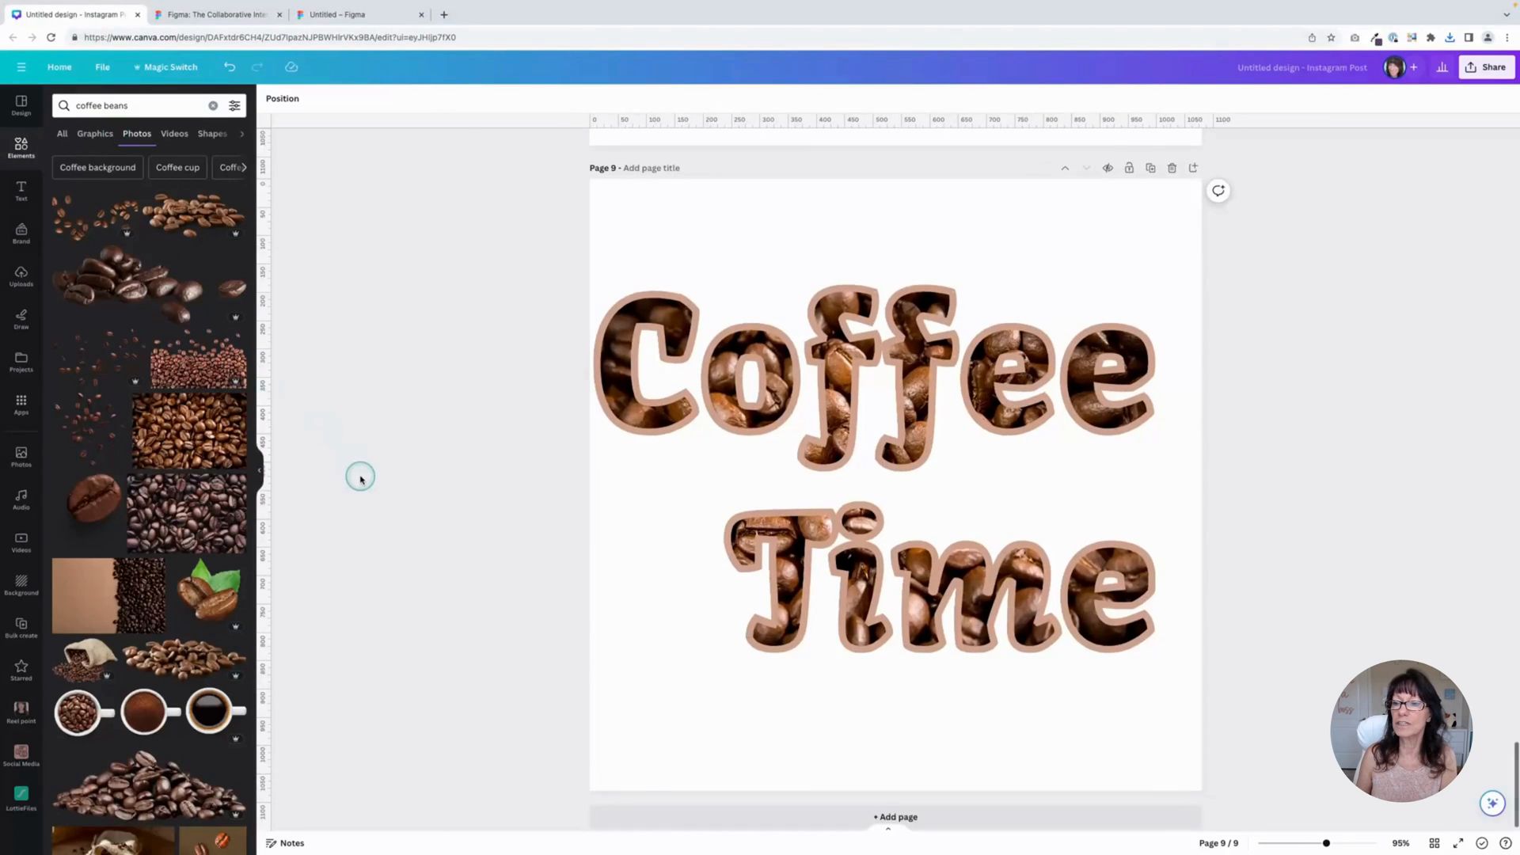
scroll(360, 477, up, 10)
scroll(361, 478, up, 5)
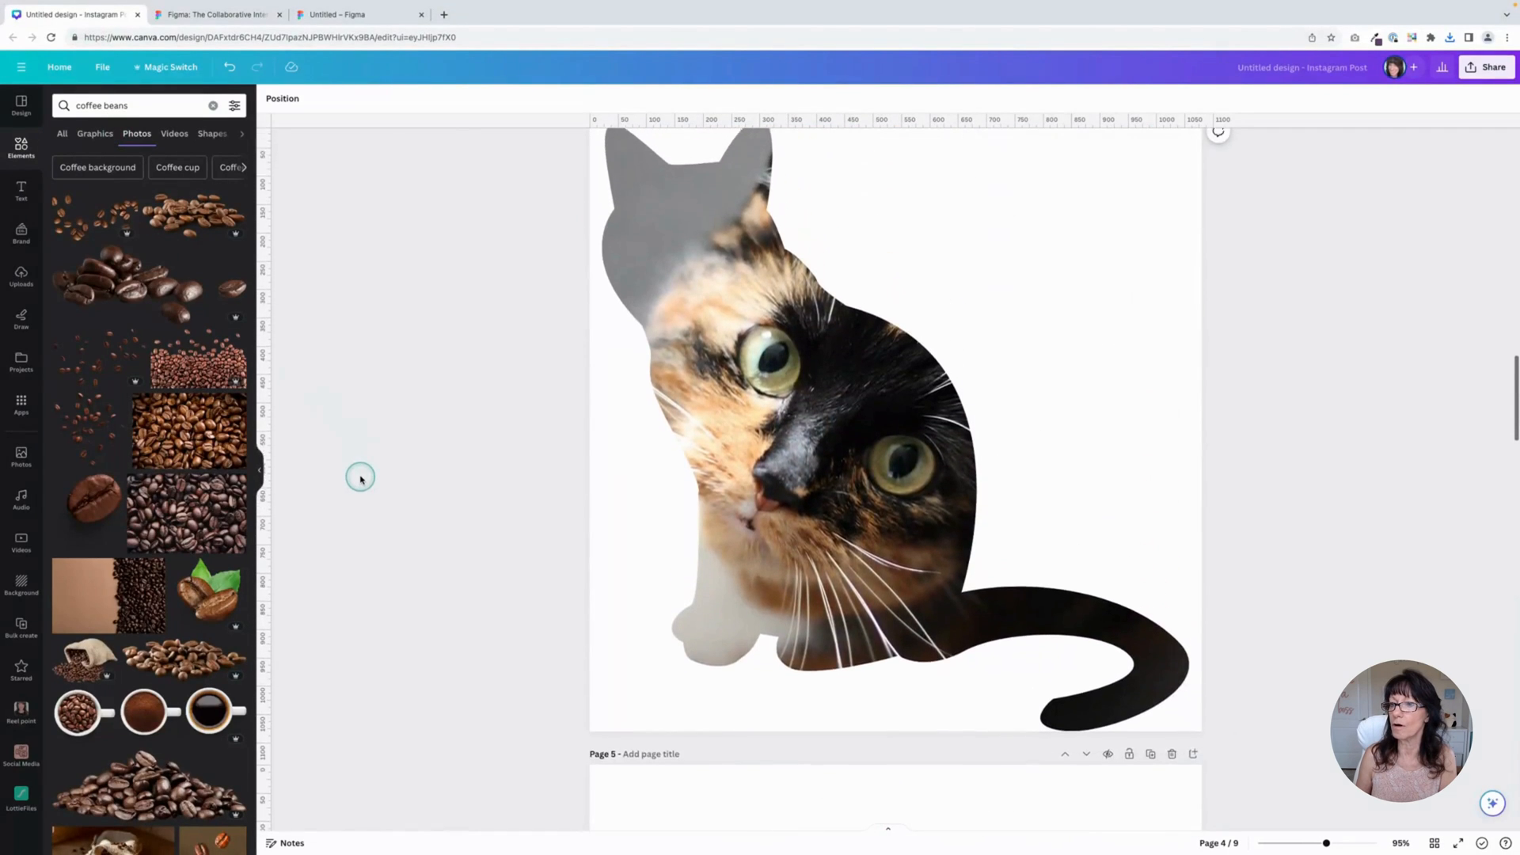
scroll(360, 479, down, 3)
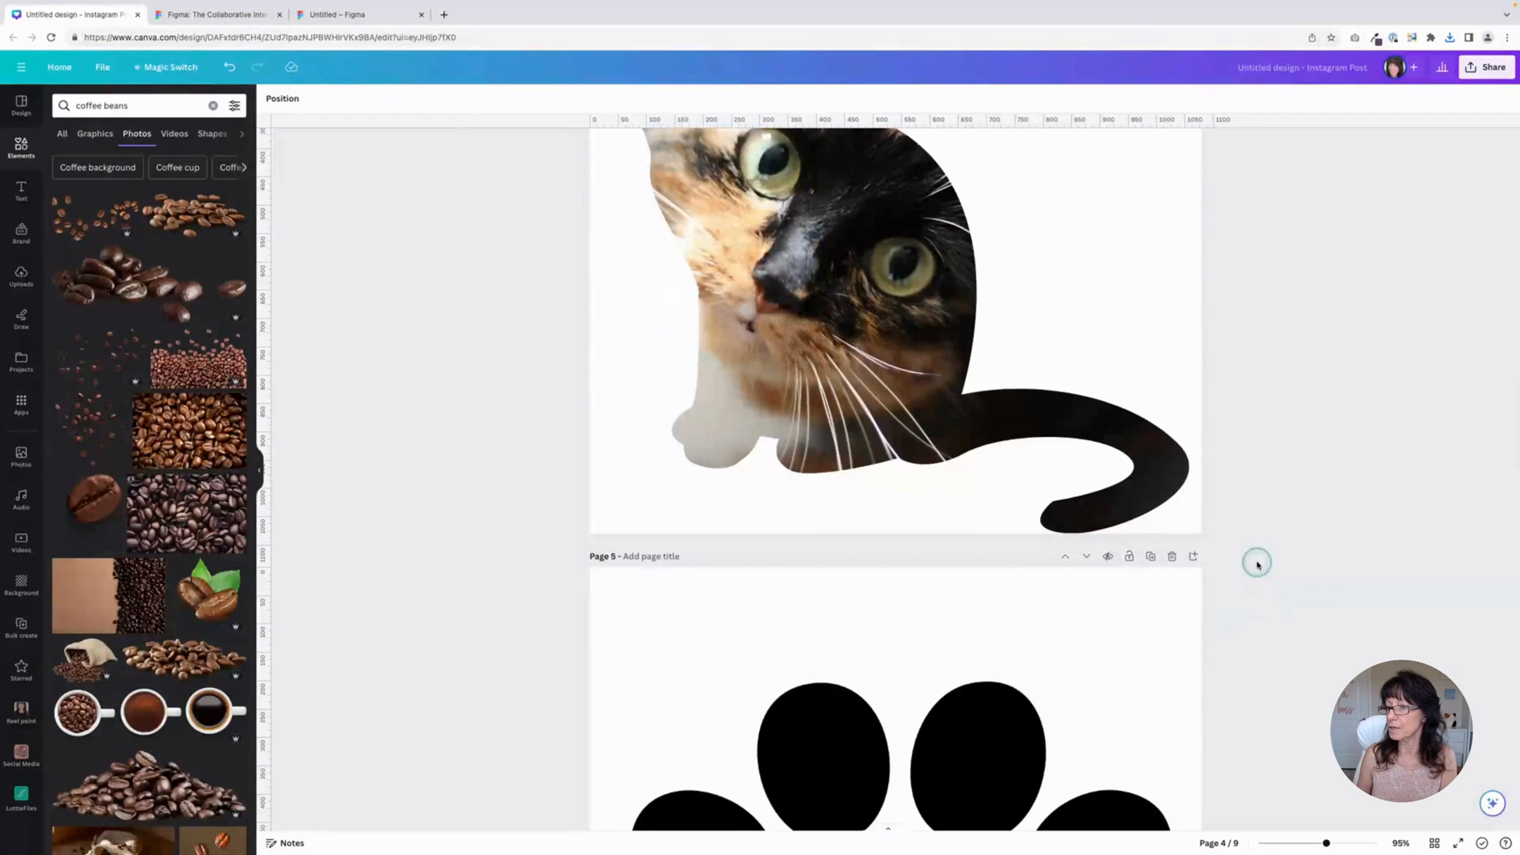
scroll(1197, 447, up, 3)
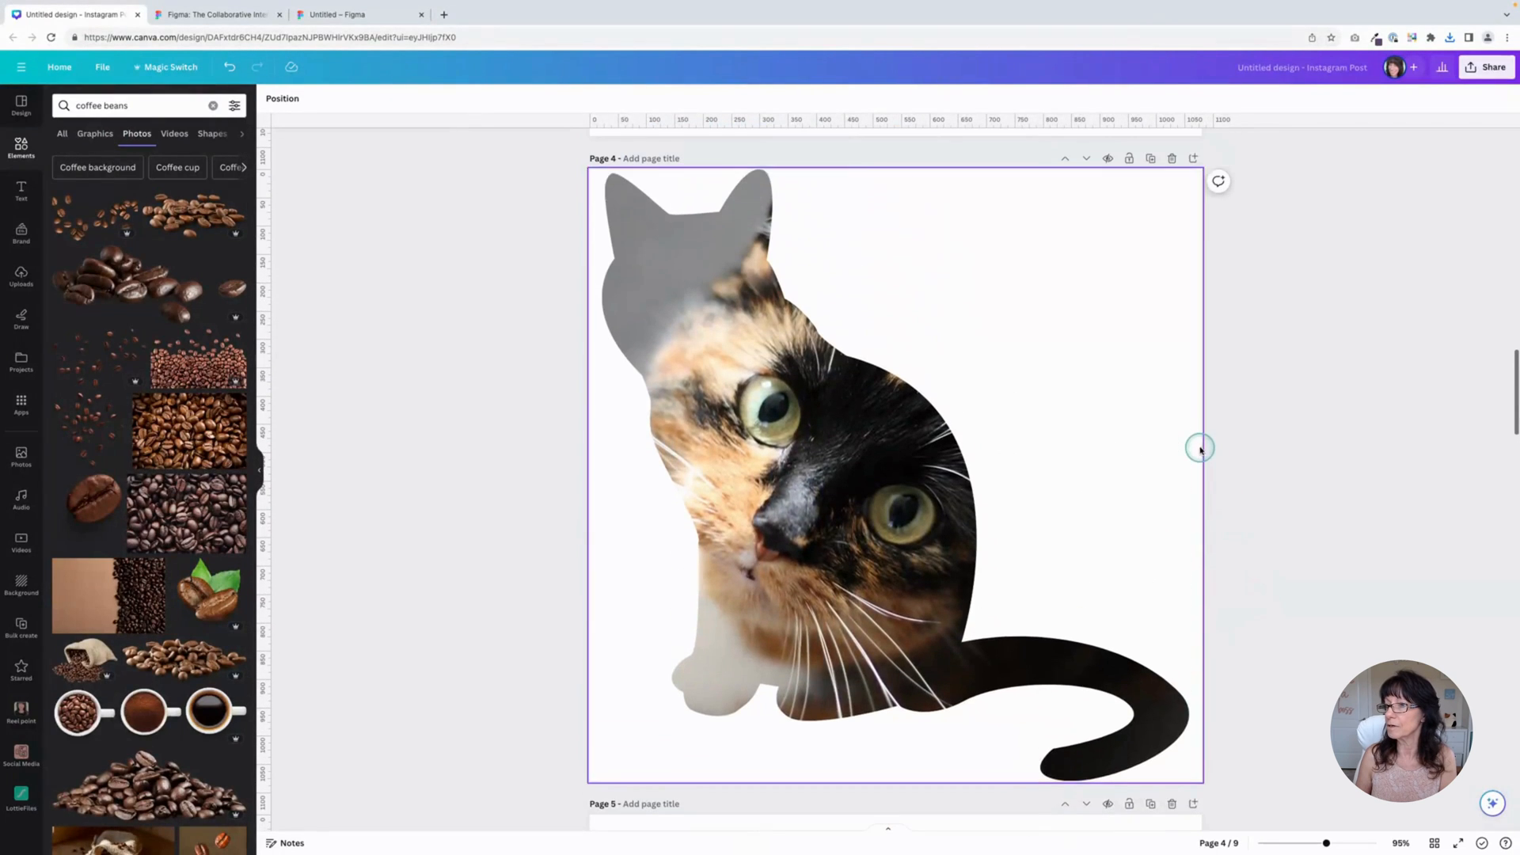
click(1193, 158)
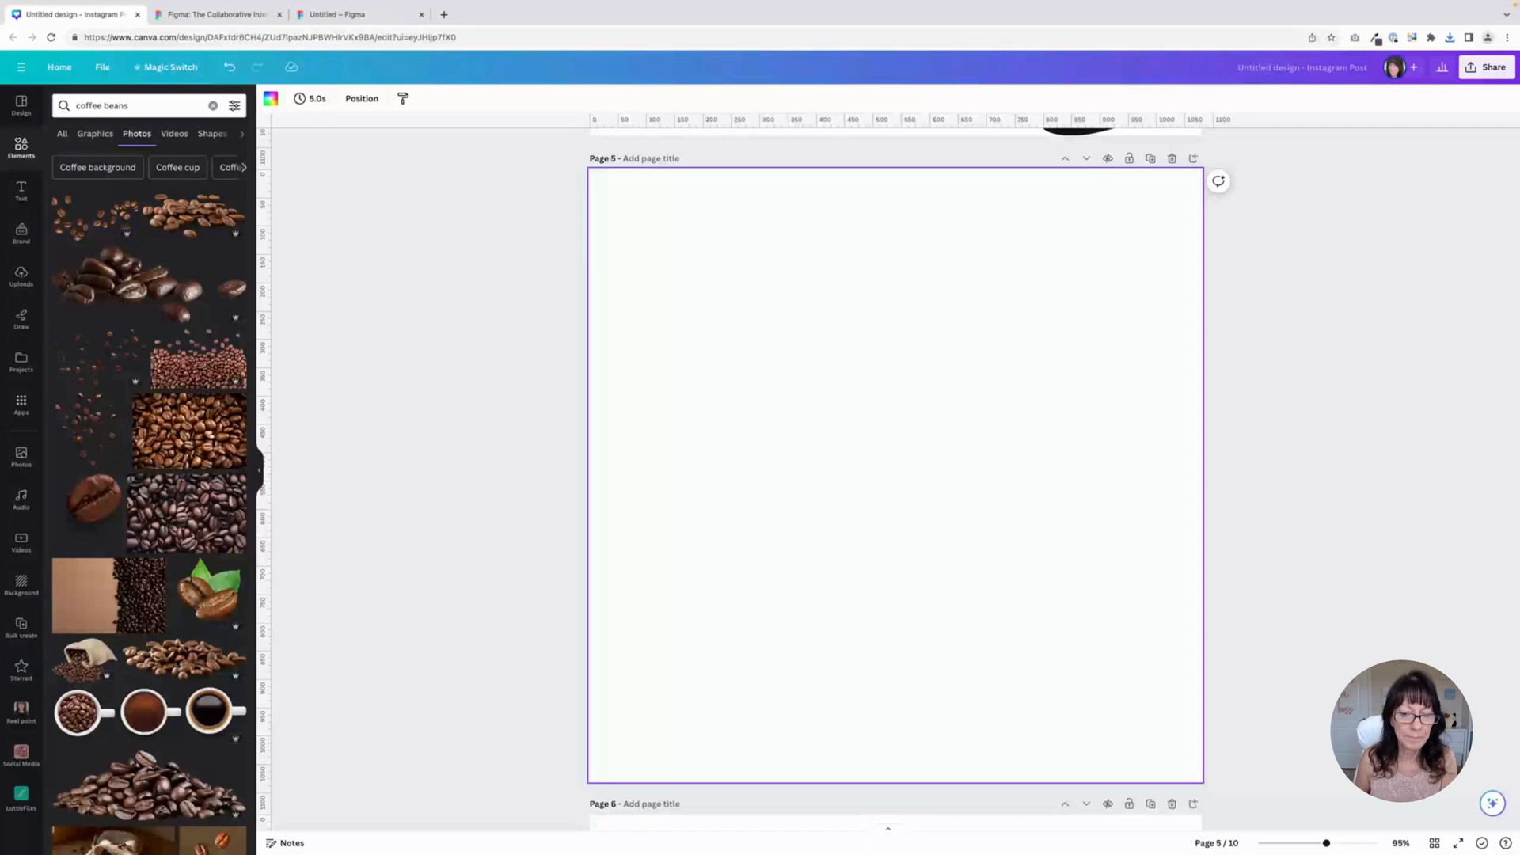
drag(2, 372, 187, 370)
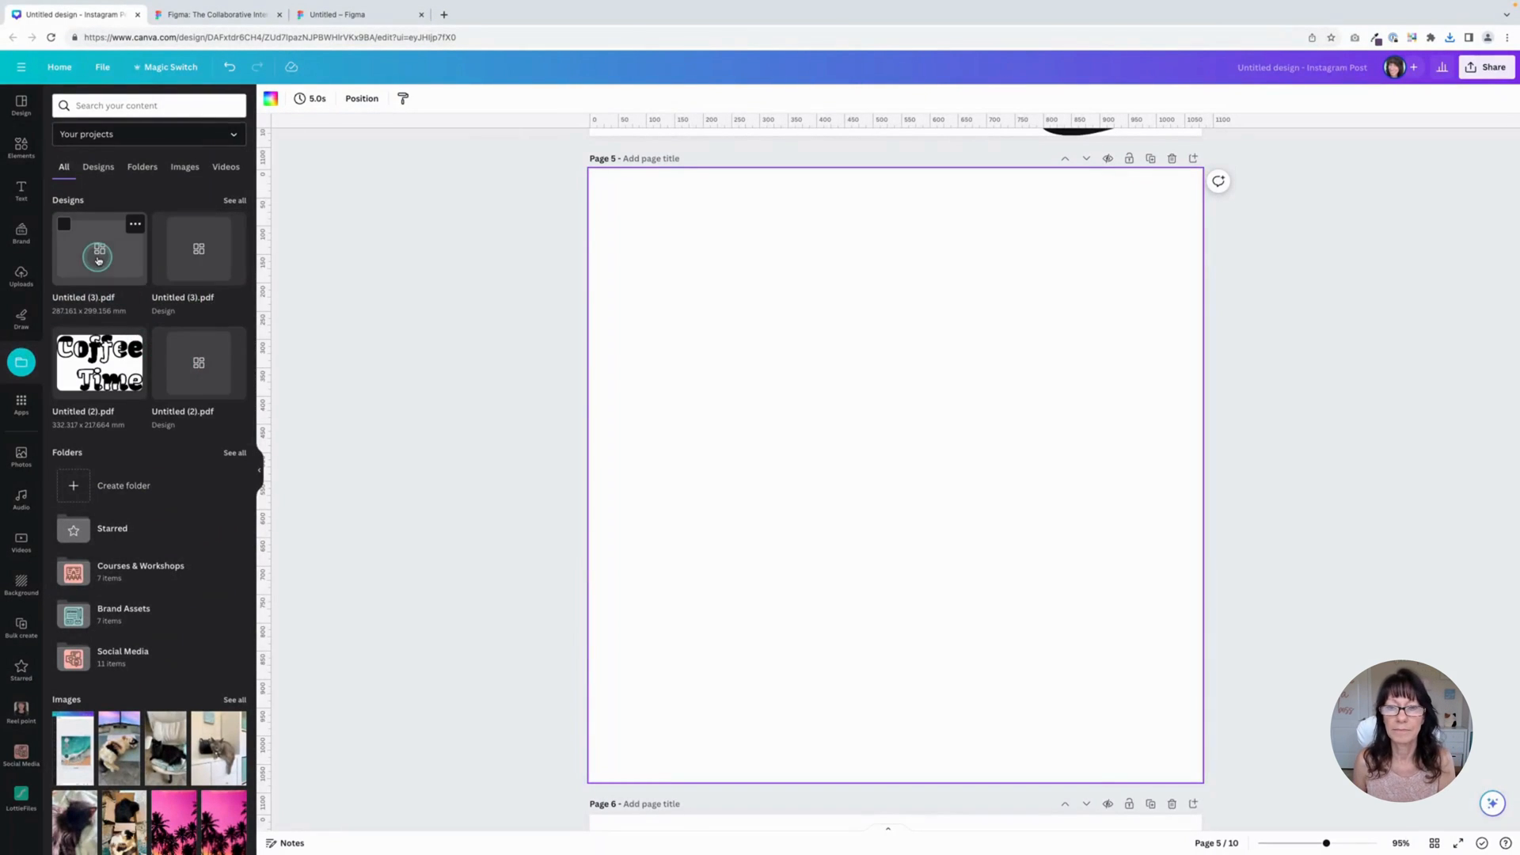
click(102, 256)
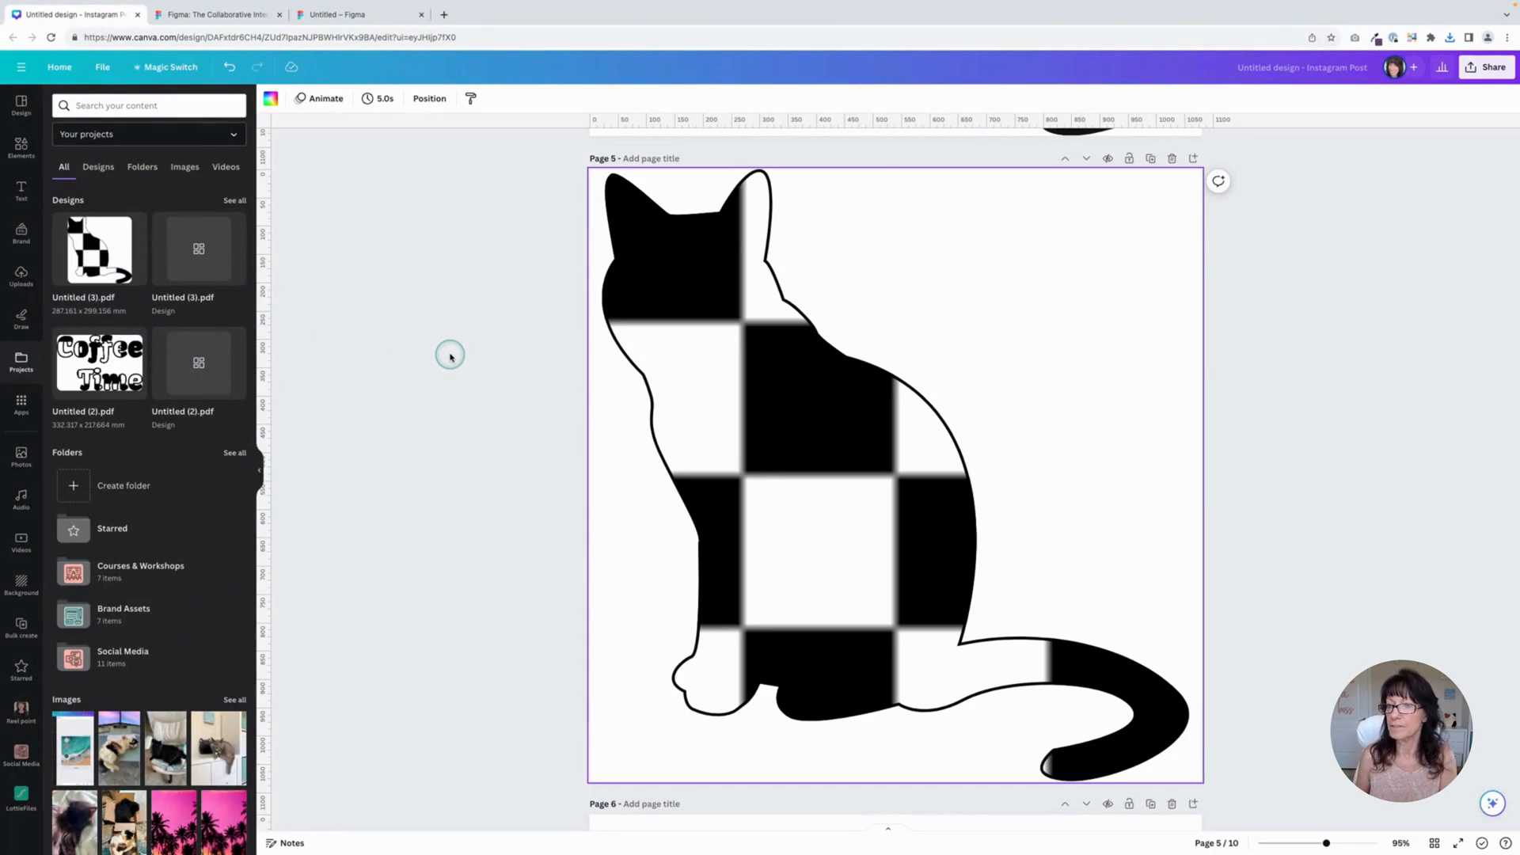
- Show page 5's layer list and move the cat outline aside from the checkerboard cat
click(685, 346)
click(429, 98)
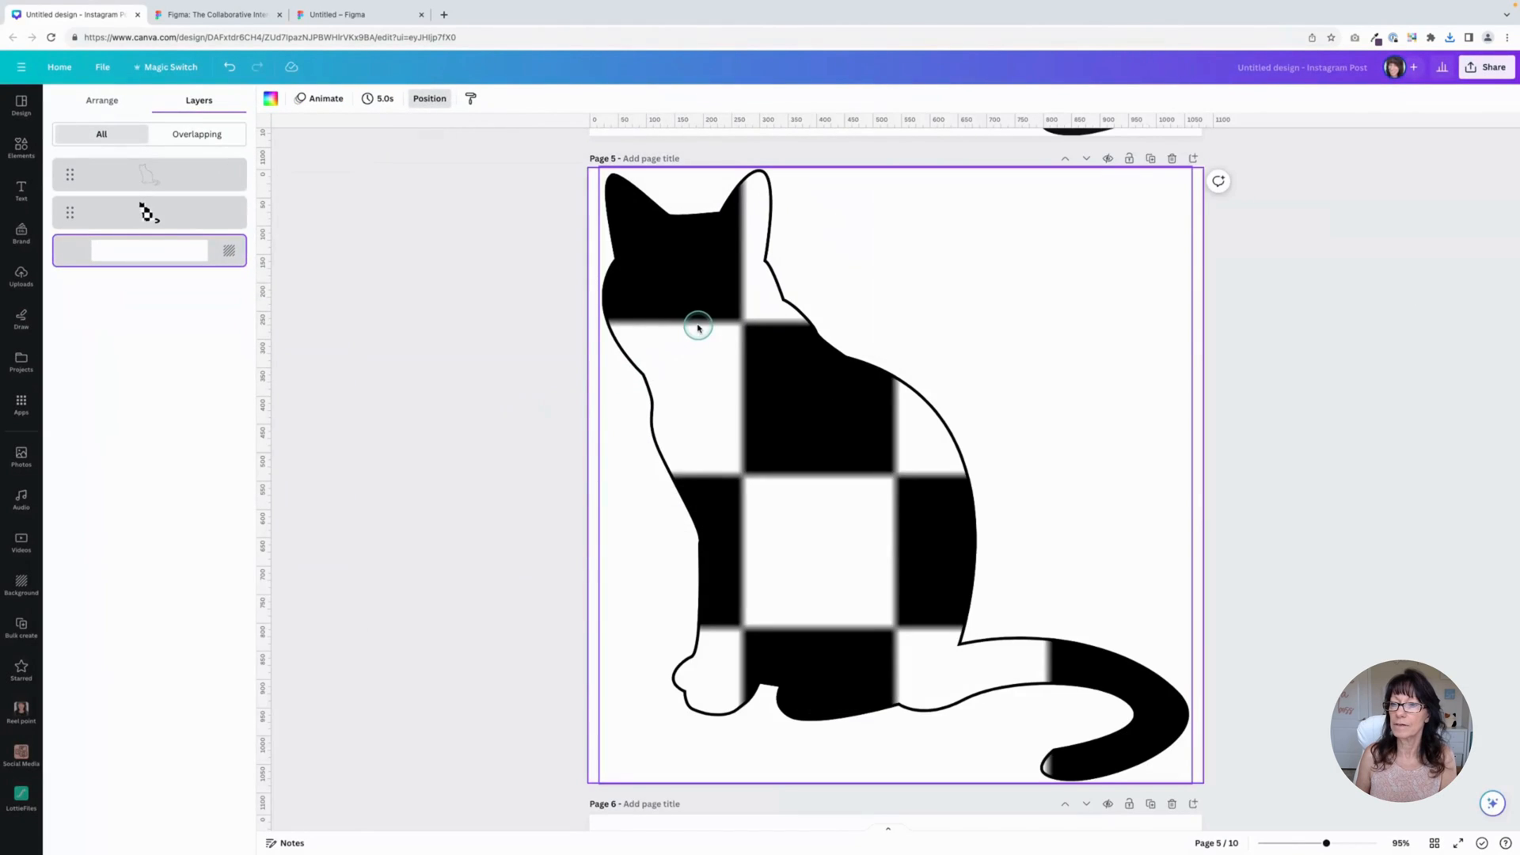
drag(697, 326, 961, 290)
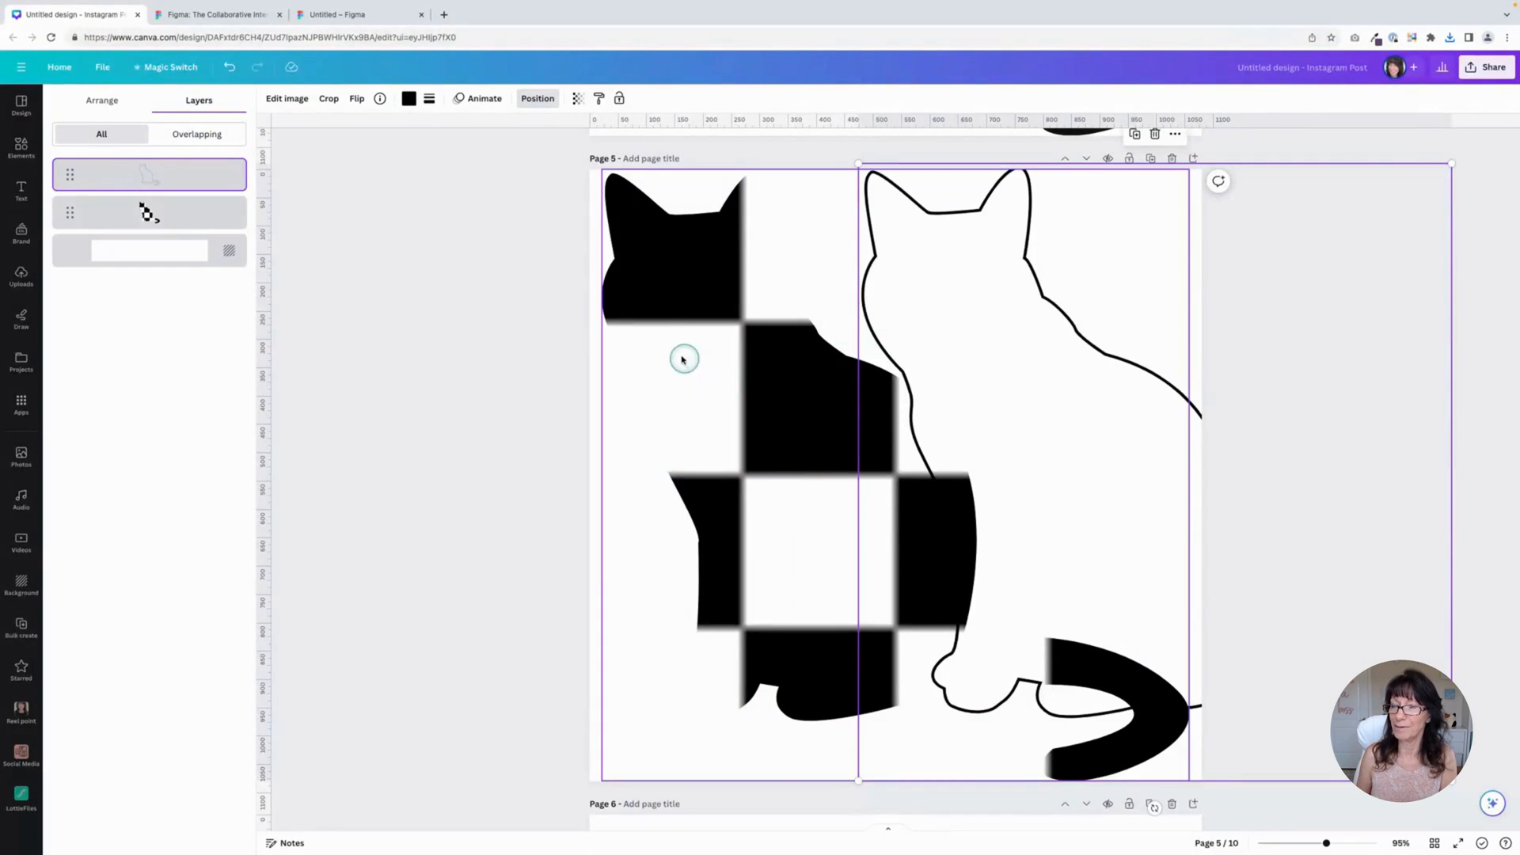
- Detach the checkerboard image from the cat frame on page 5 and delete it
click(665, 335)
click(915, 140)
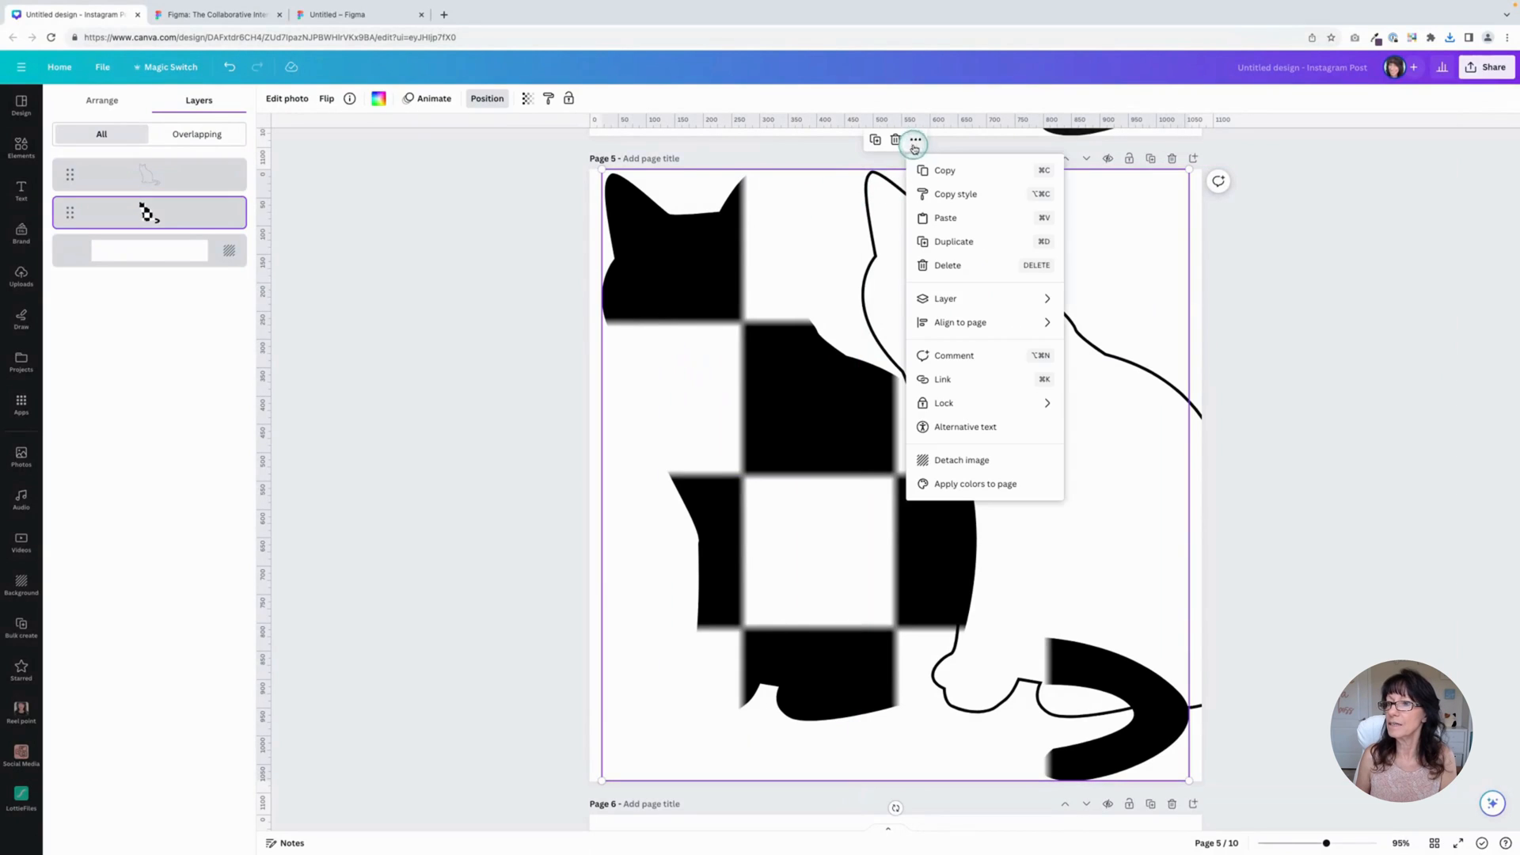
click(956, 466)
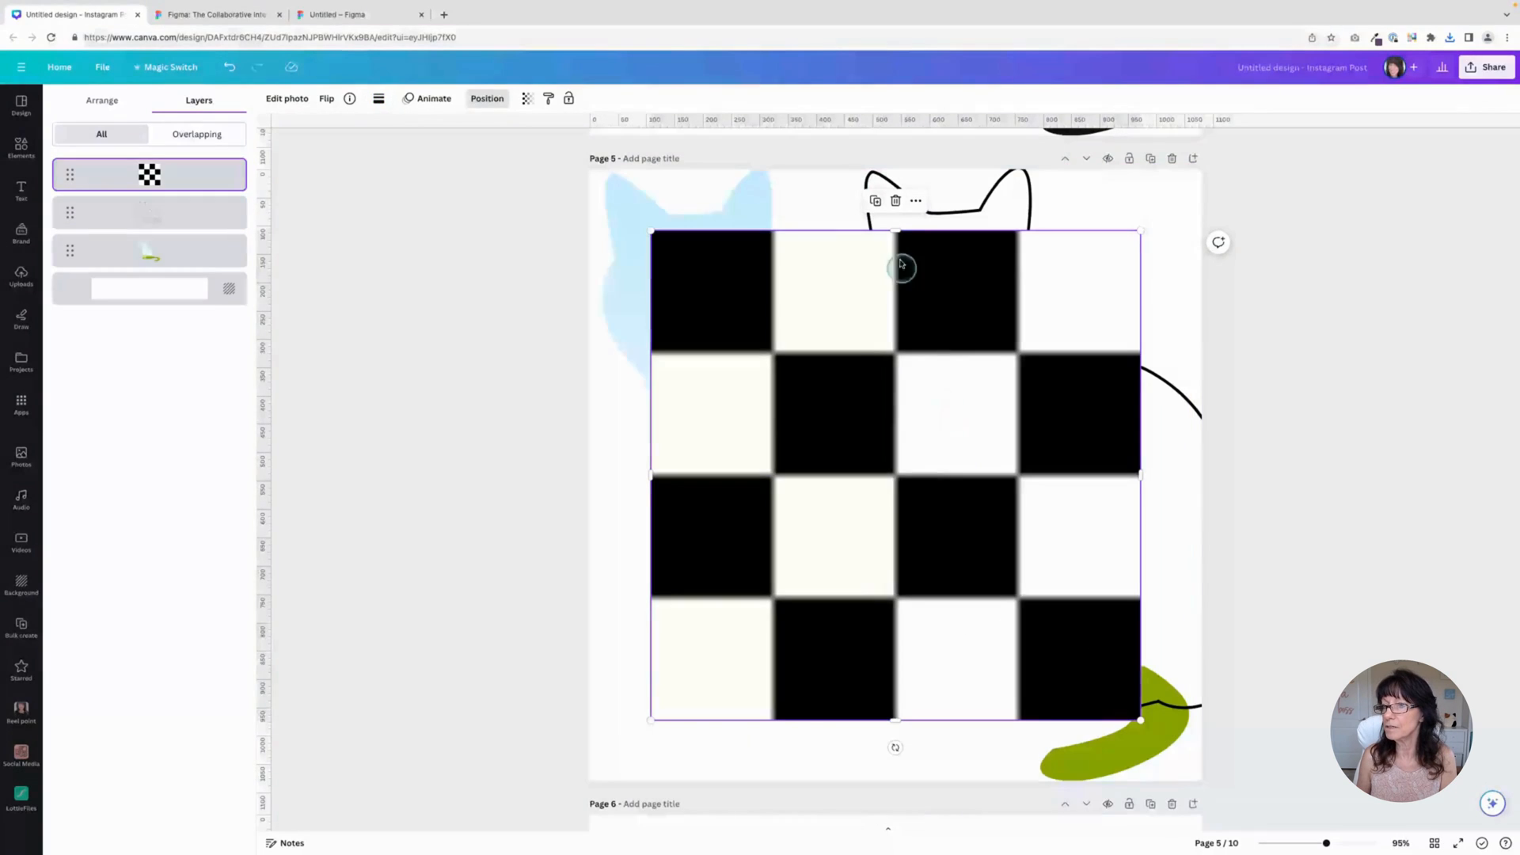
click(895, 206)
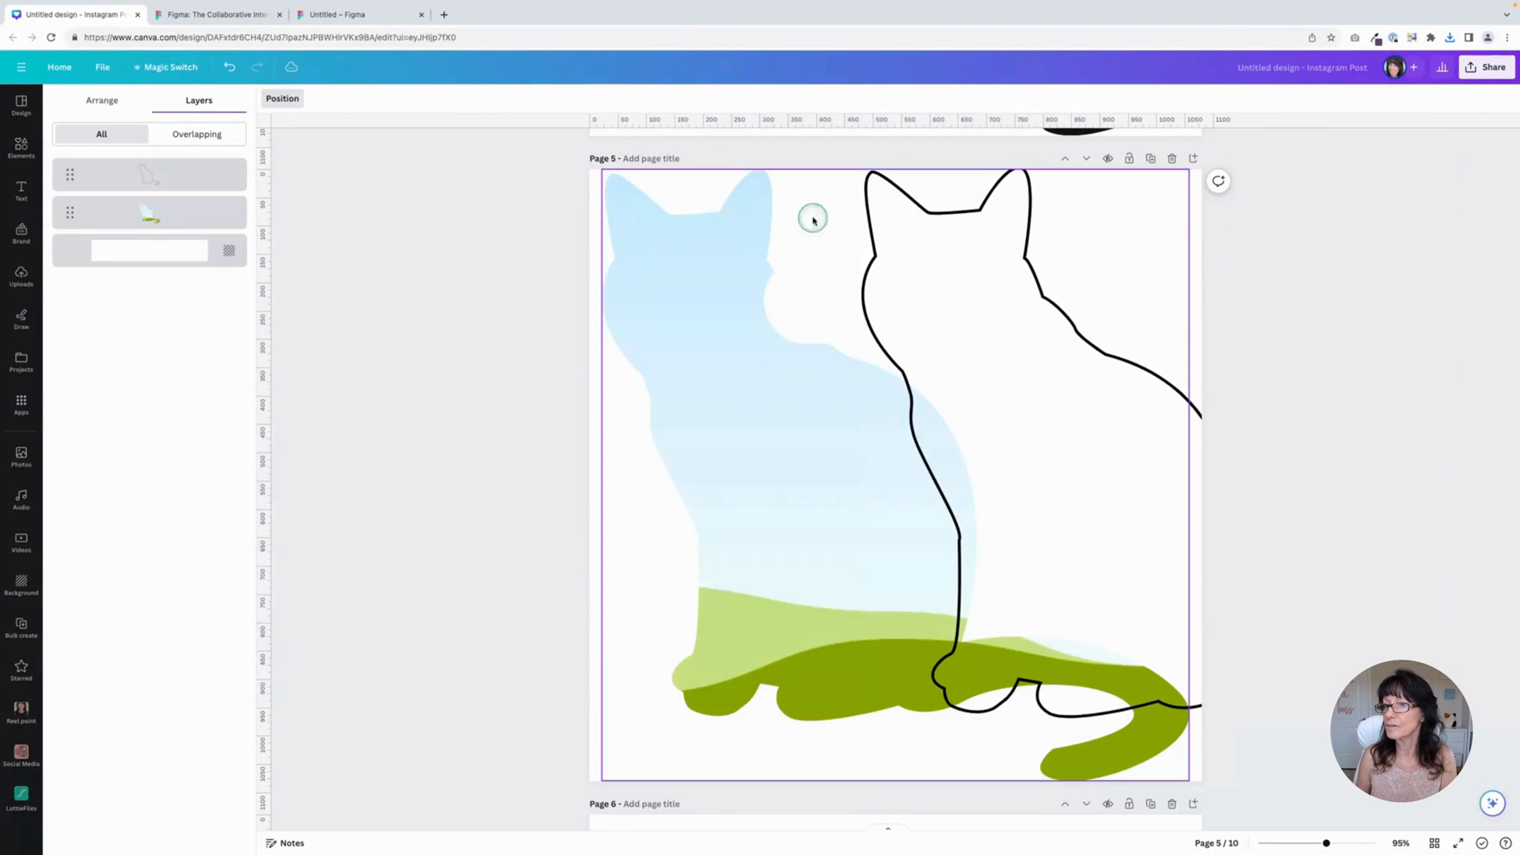
- Replace the coffee beans search in the elements library with fur and limit it to photos
click(22, 147)
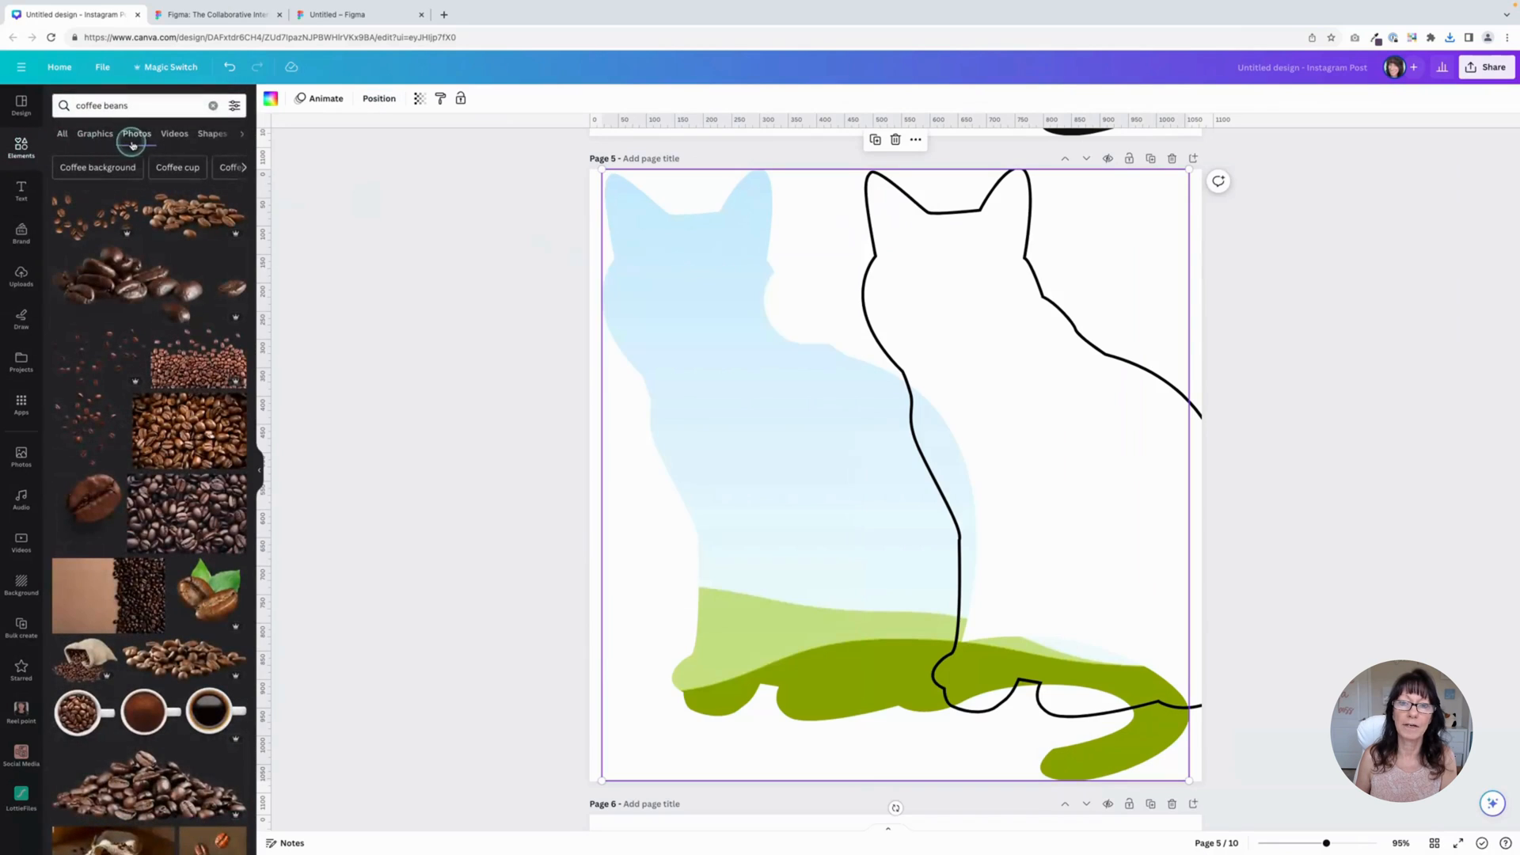
click(213, 106)
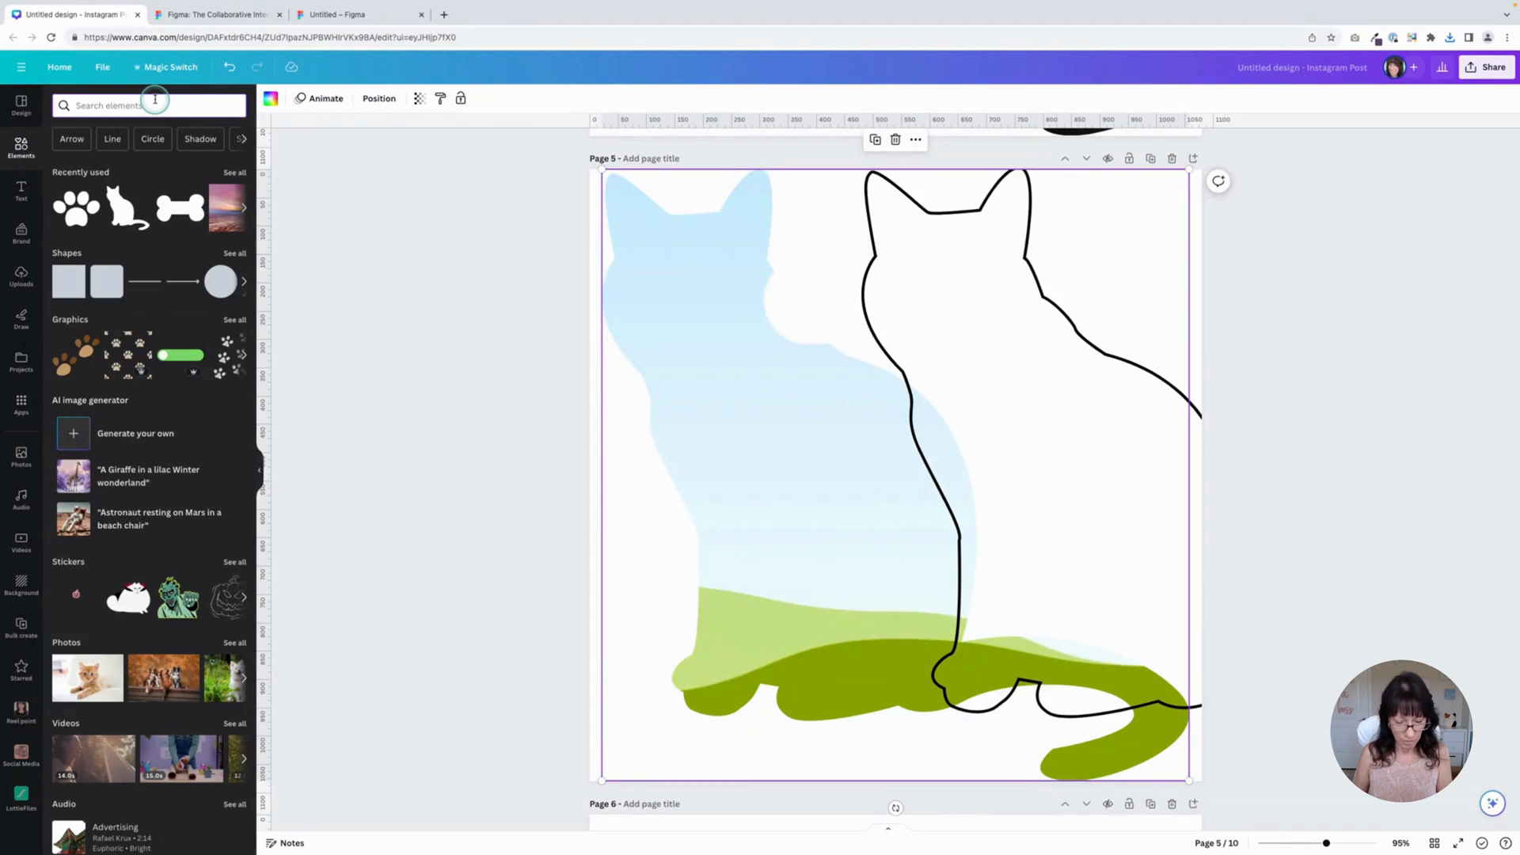
text(fur)
key(Return)
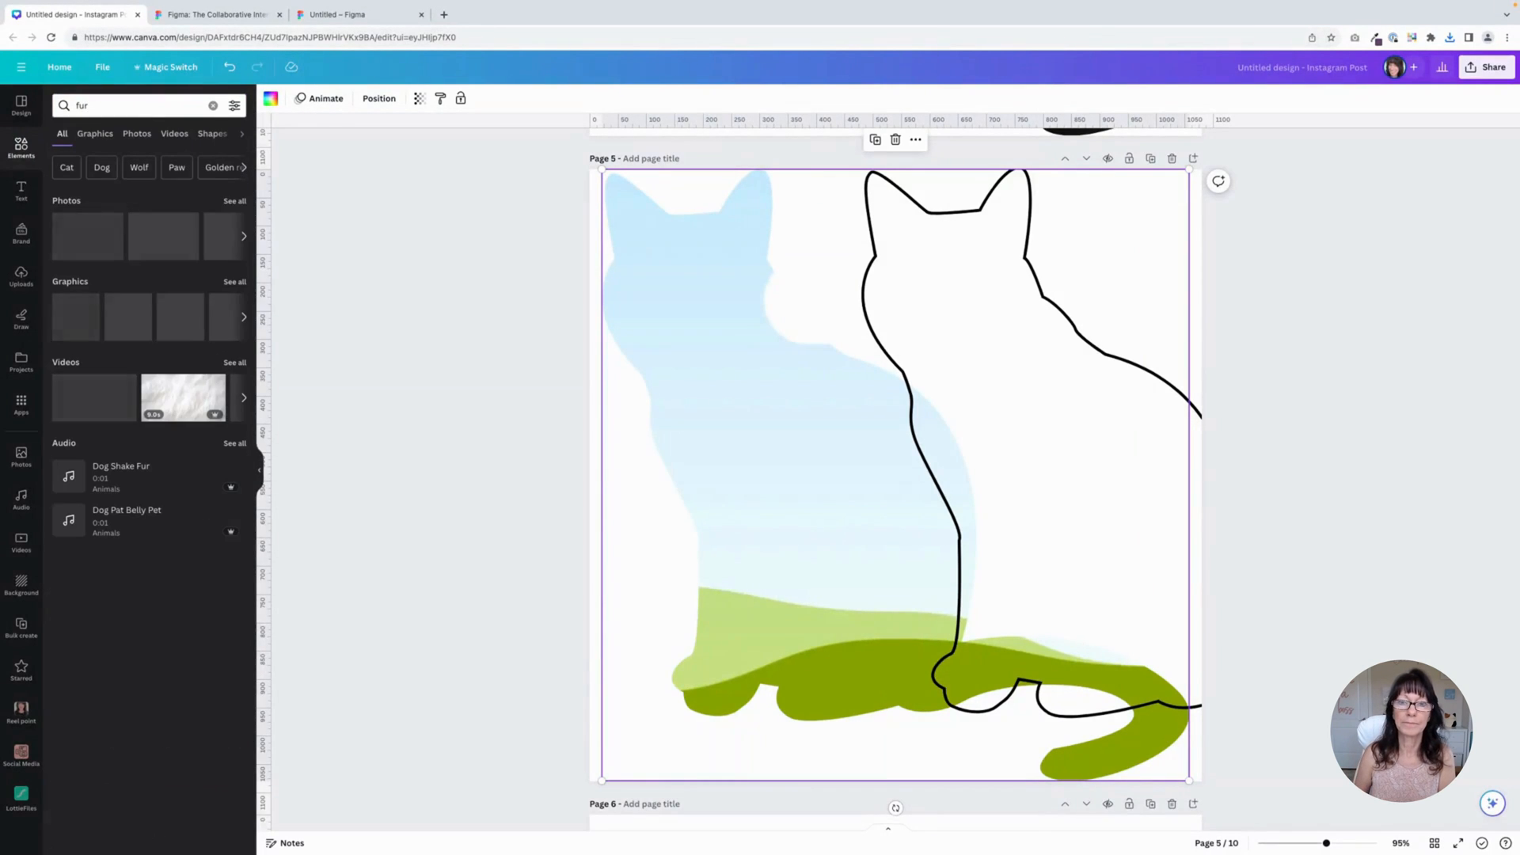
click(137, 135)
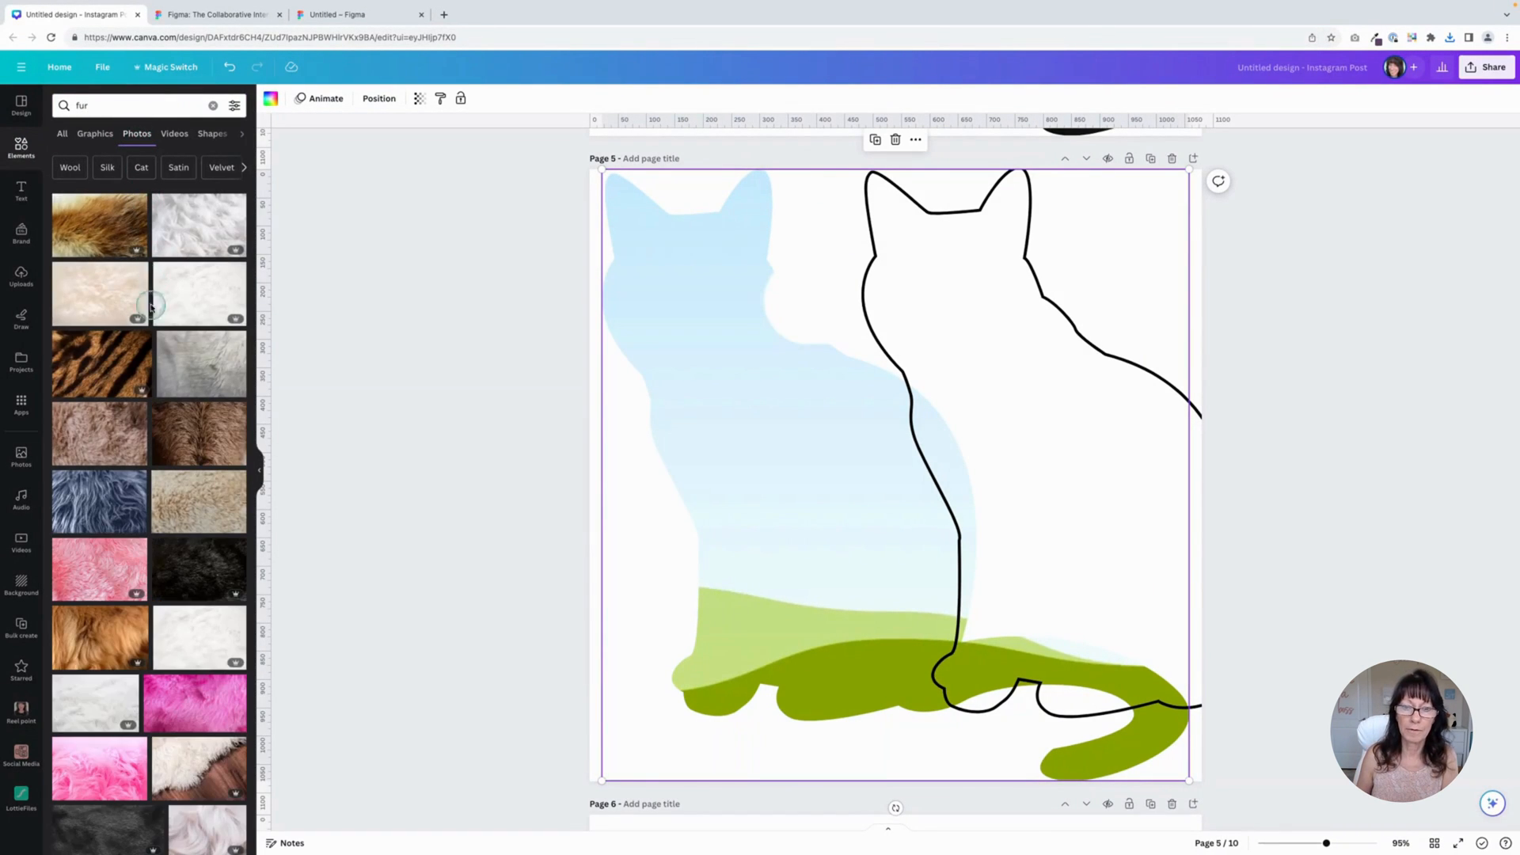
- Refine the photo search to cat fur and fill the empty cat frame on page 5 with the gray striped fur photo
click(82, 108)
text(cat)
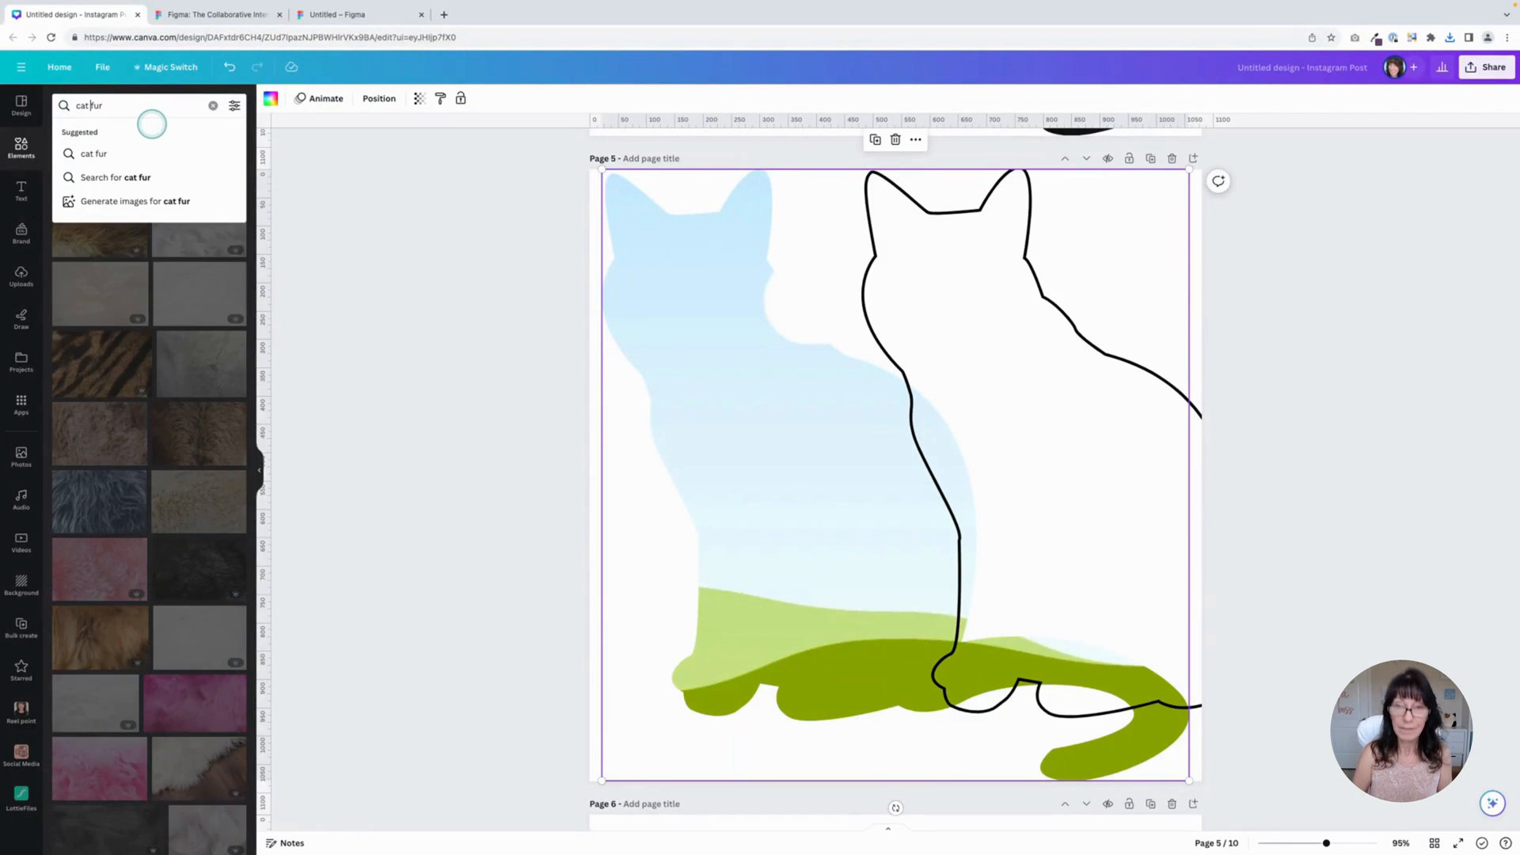
key(Return)
drag(99, 226, 597, 326)
click(1028, 349)
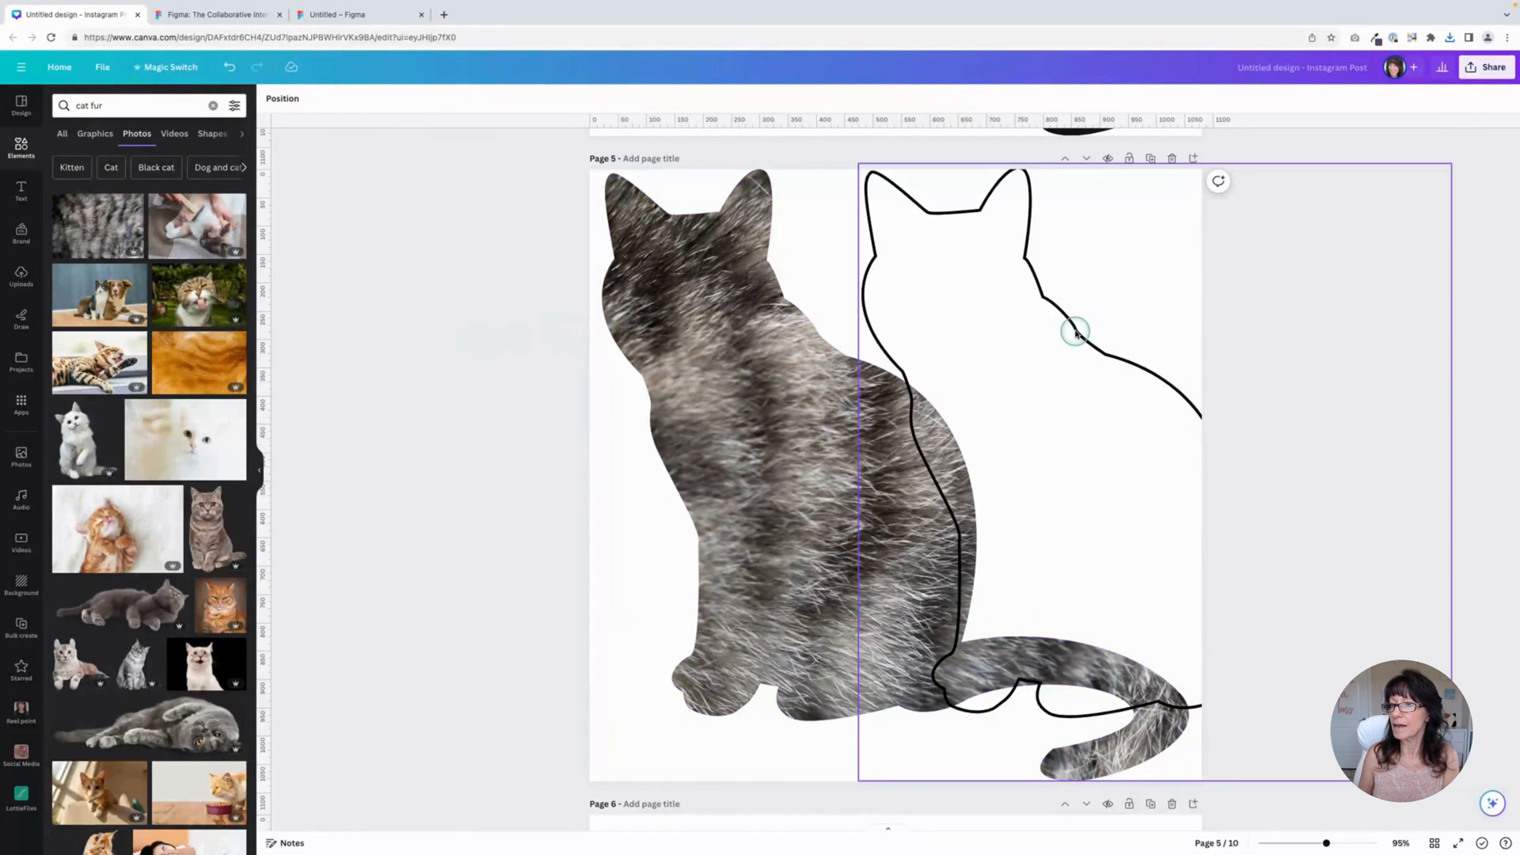
- Move the black cat outline back over the fur-filled cat frame on page 5 so their edges line up
drag(1072, 332, 814, 329)
click(546, 383)
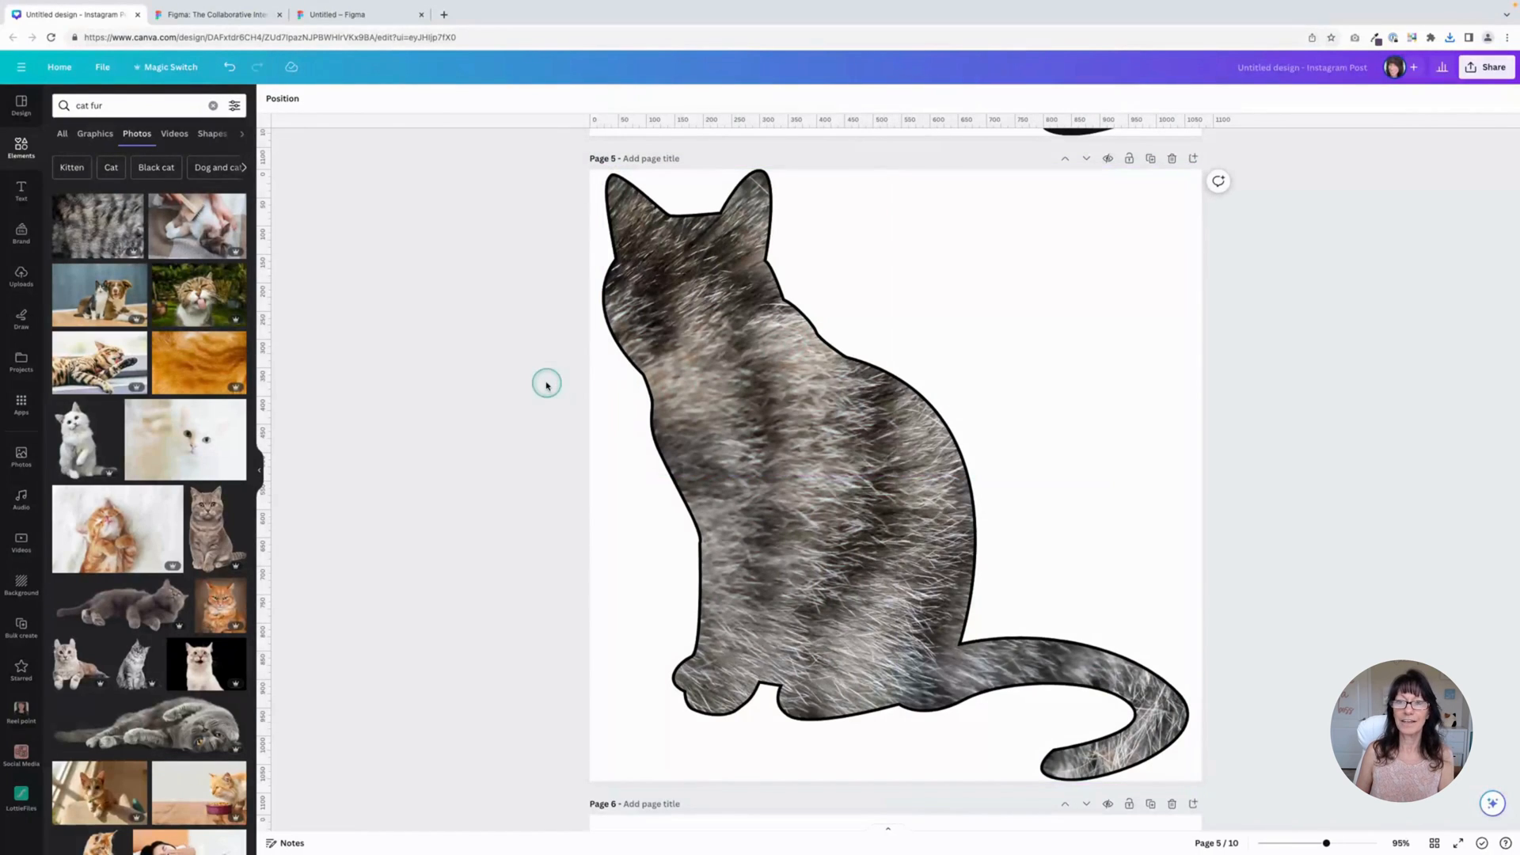
- Recolor the cat outline on page 5, trying the light gray and dark gray photo colors before choosing the default bright red
click(642, 279)
click(407, 100)
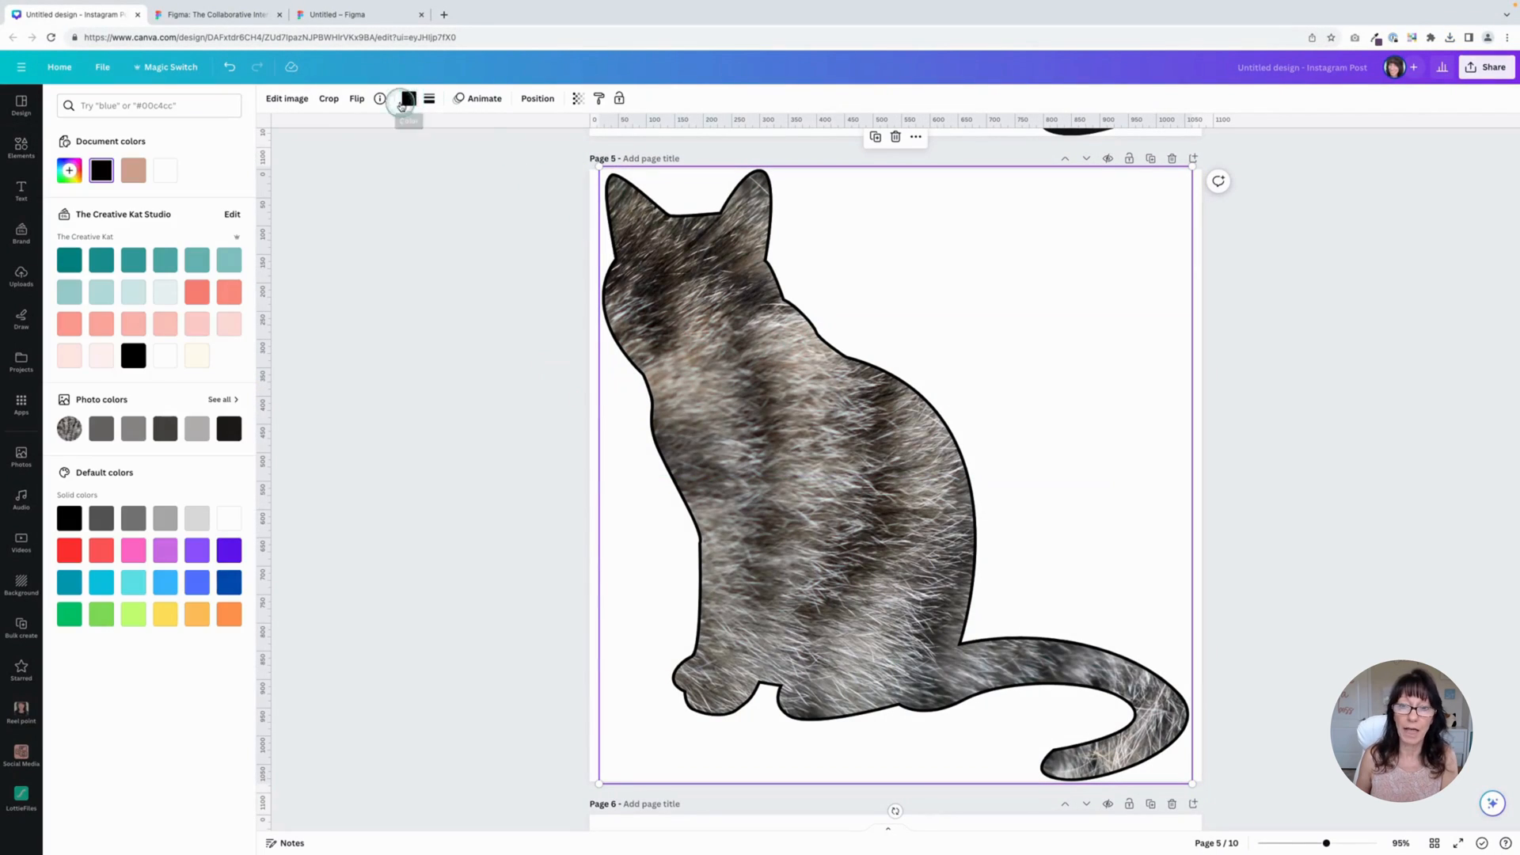
click(202, 433)
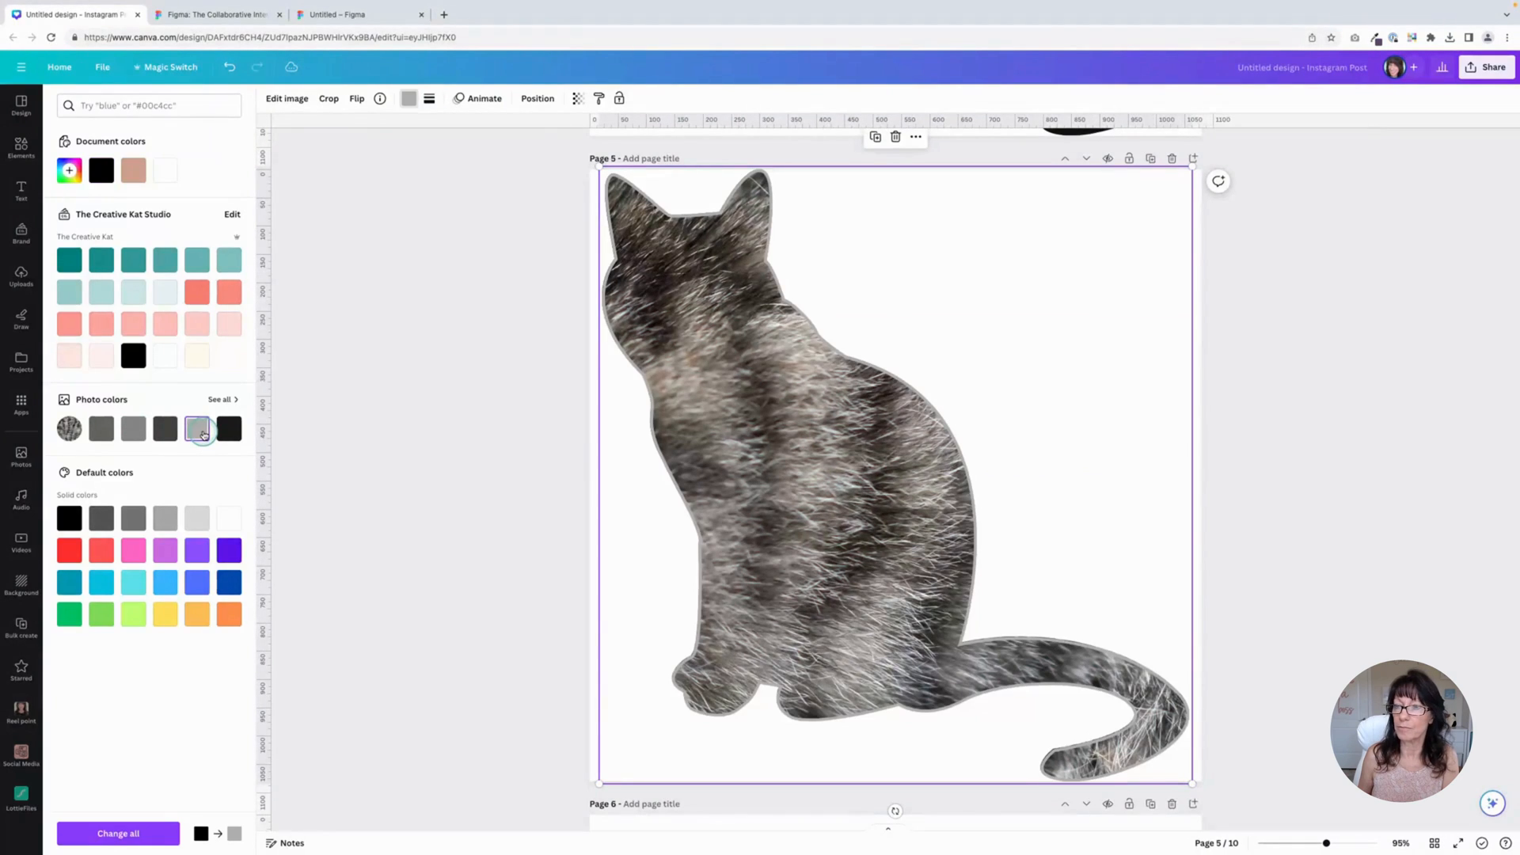
click(165, 430)
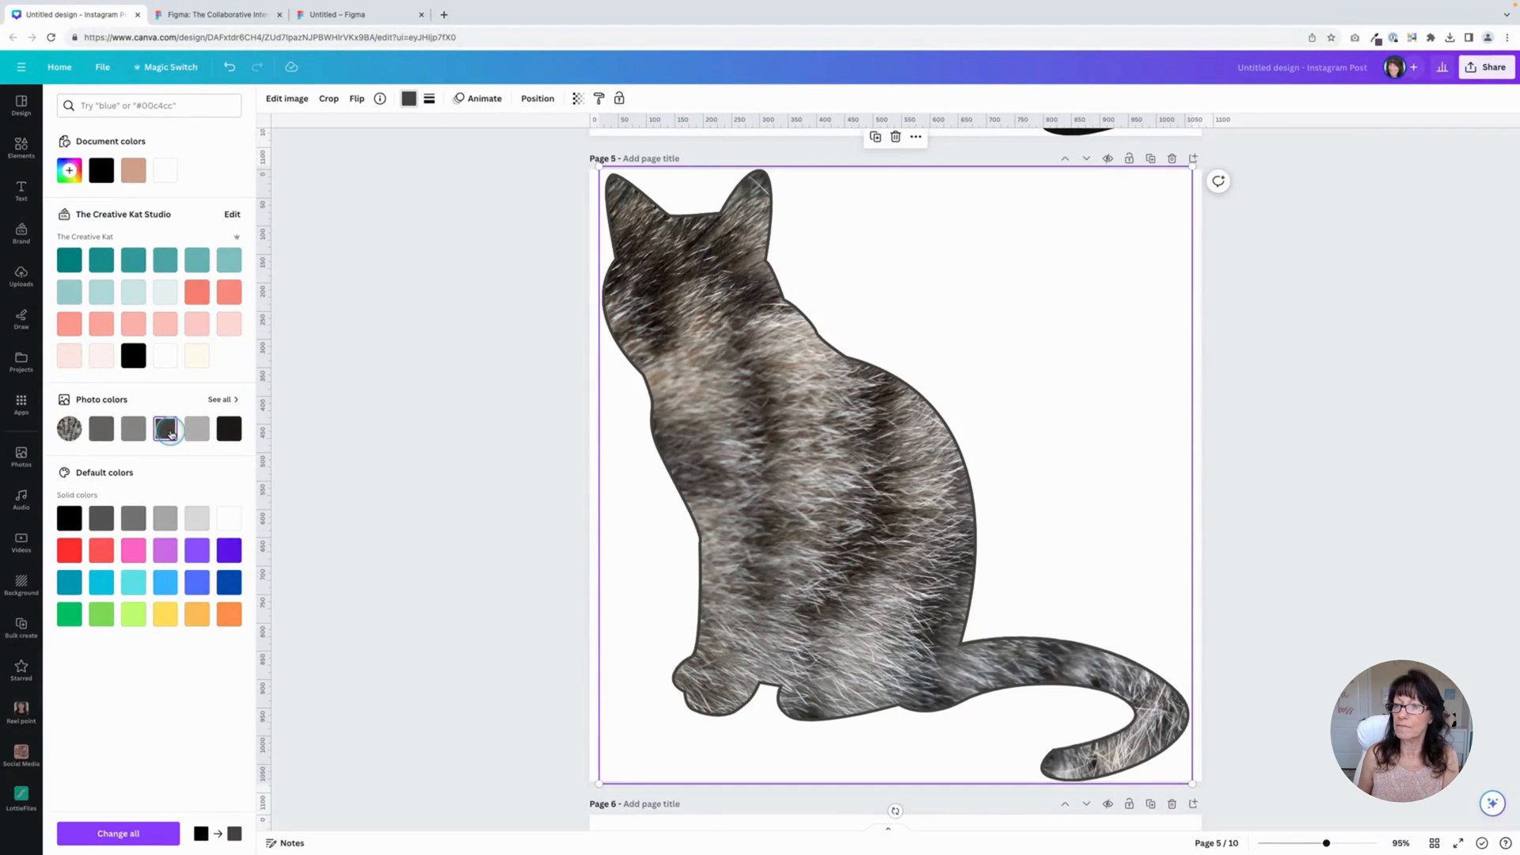
click(69, 550)
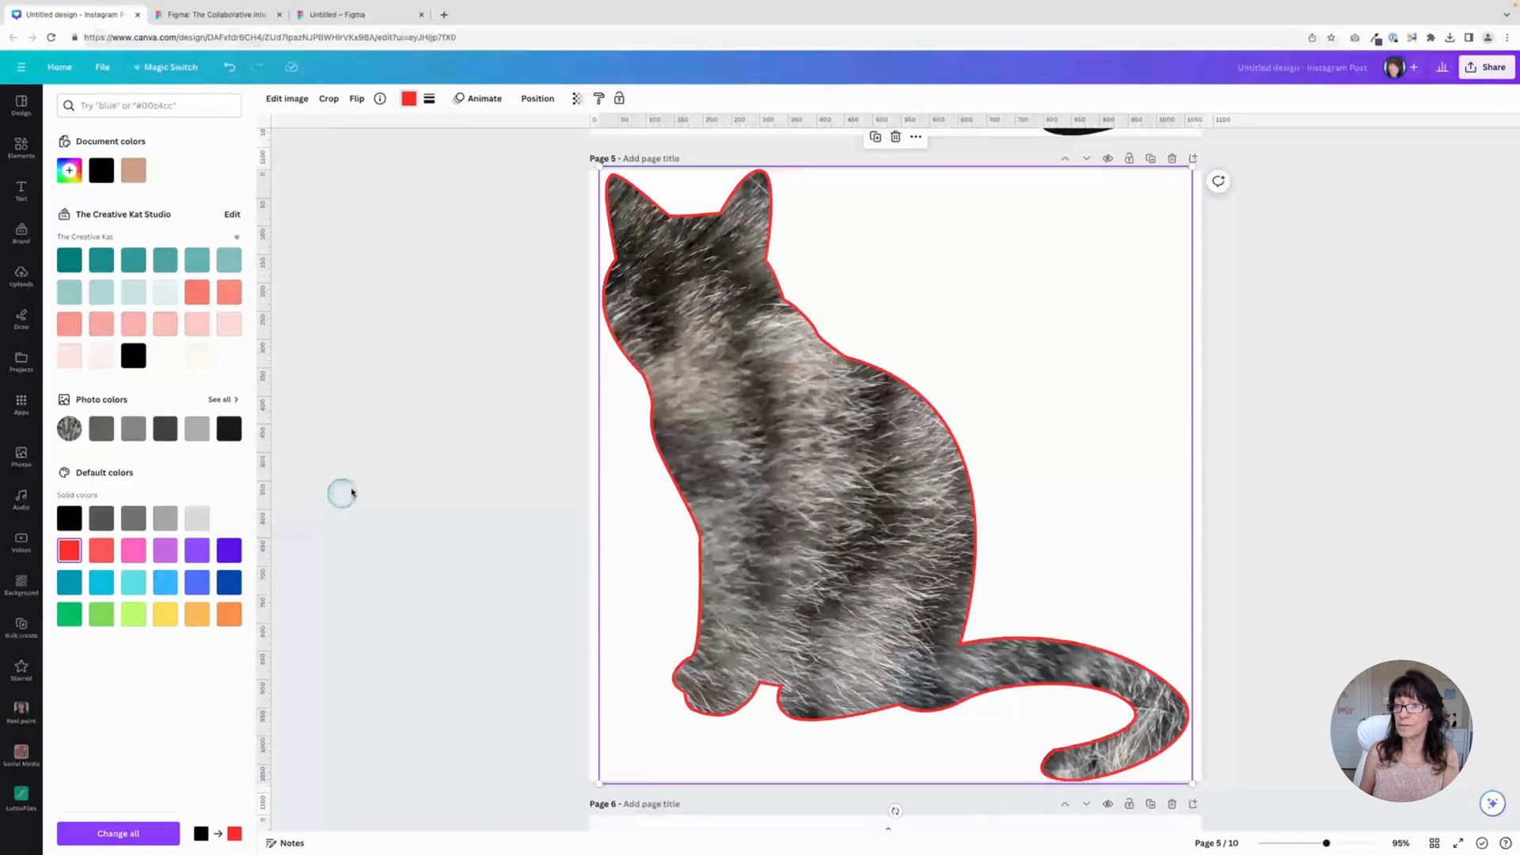
click(494, 451)
- Shift the red outline off the fur cat and realign it over the frame, and show all the design's pages in a grid
drag(782, 390, 906, 387)
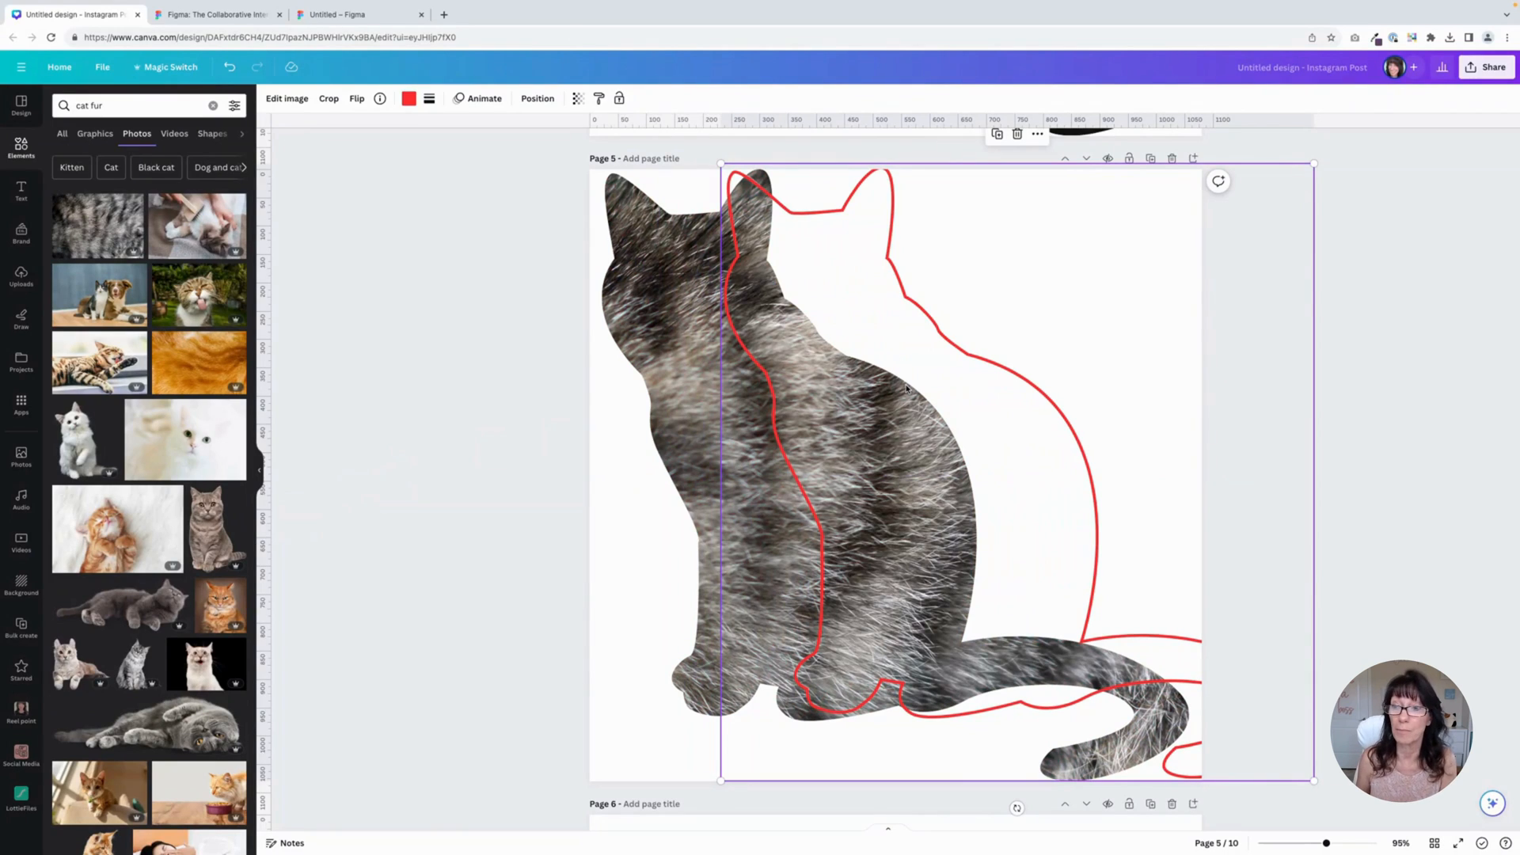
drag(1005, 383, 884, 390)
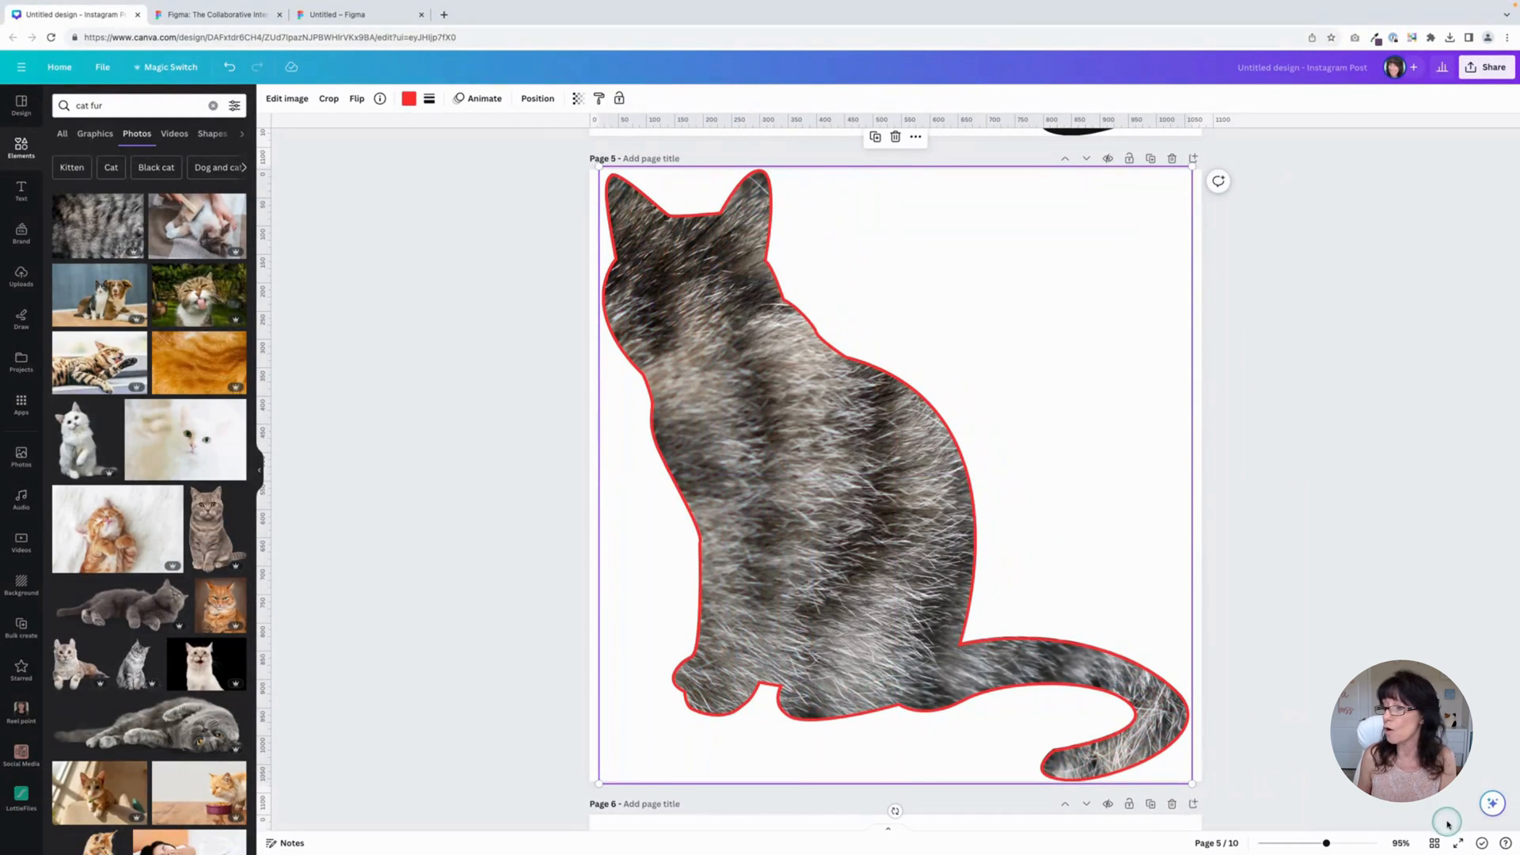
click(1433, 843)
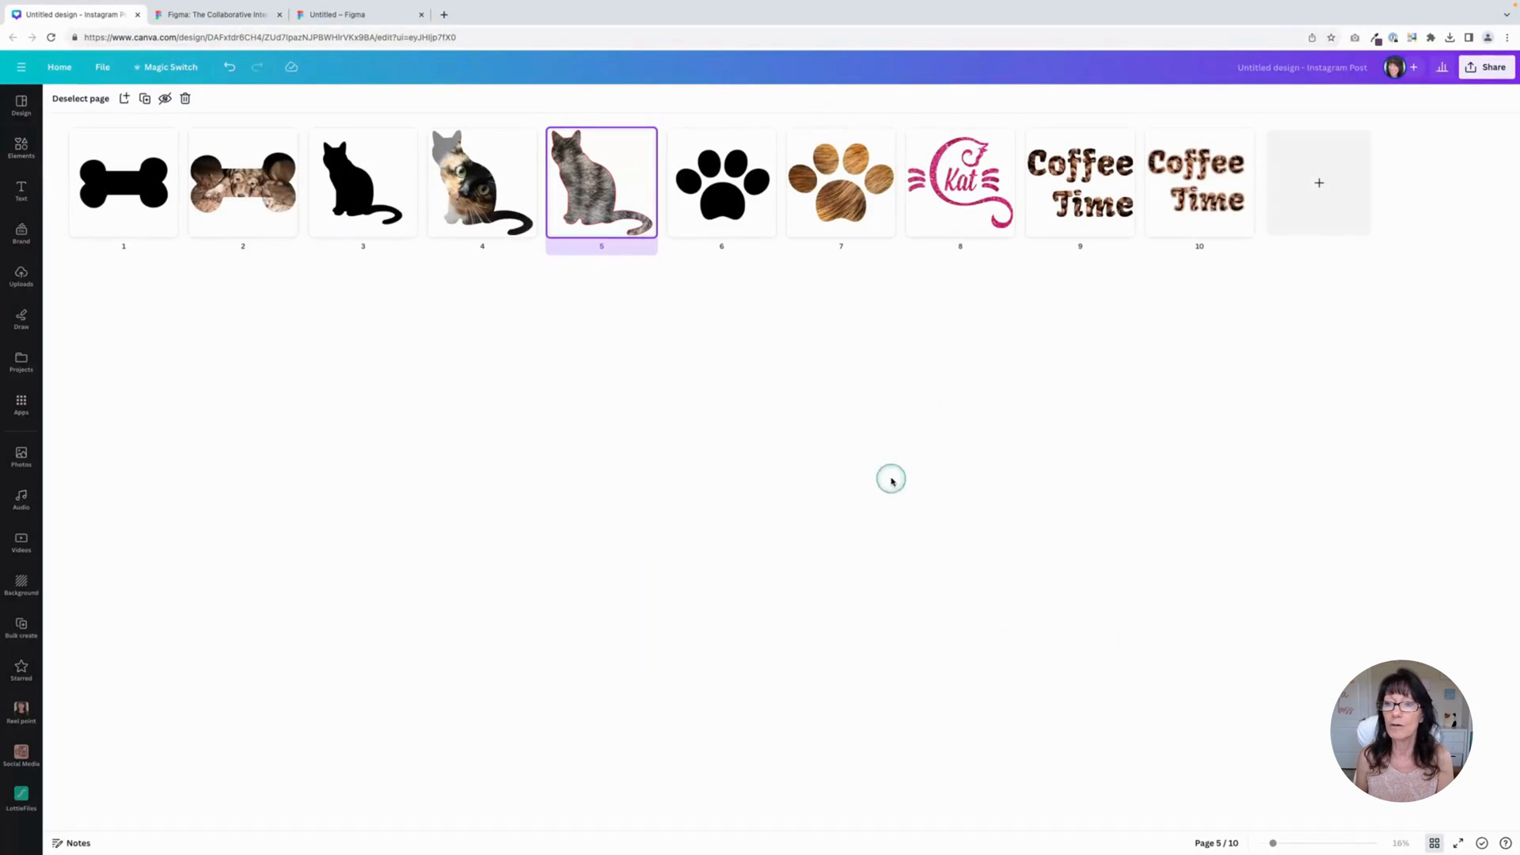